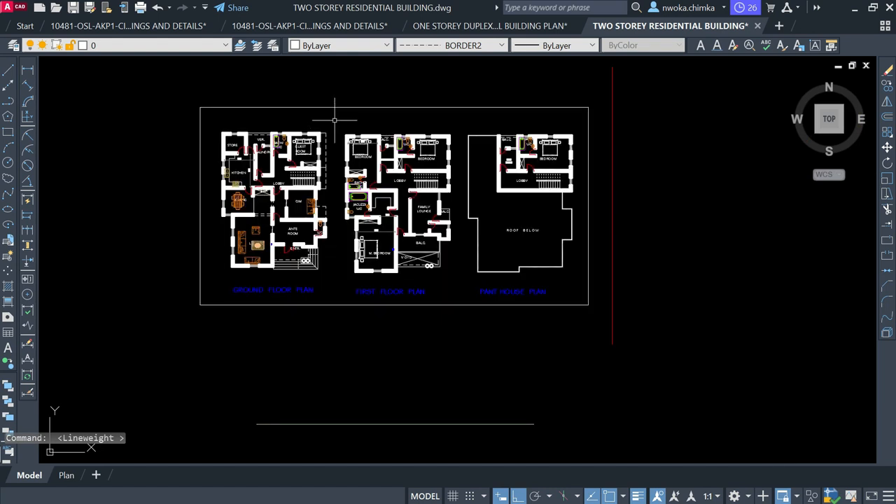
# Switch to the one-storey duplex drawing and centre its ground floor column plan
pyautogui.click(536, 28)
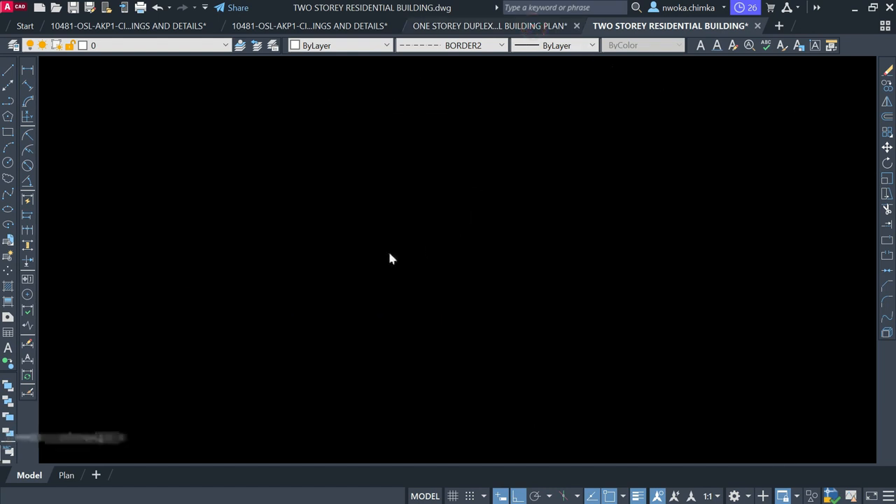
pyautogui.scroll(-4, 453, 257)
pyautogui.scroll(-2, 339, 222)
pyautogui.moveTo(361, 190); pyautogui.dragTo(385, 225, button='middle')
pyautogui.scroll(3, 420, 292)
pyautogui.scroll(-3, 521, 317)
pyautogui.scroll(3, 200, 105)
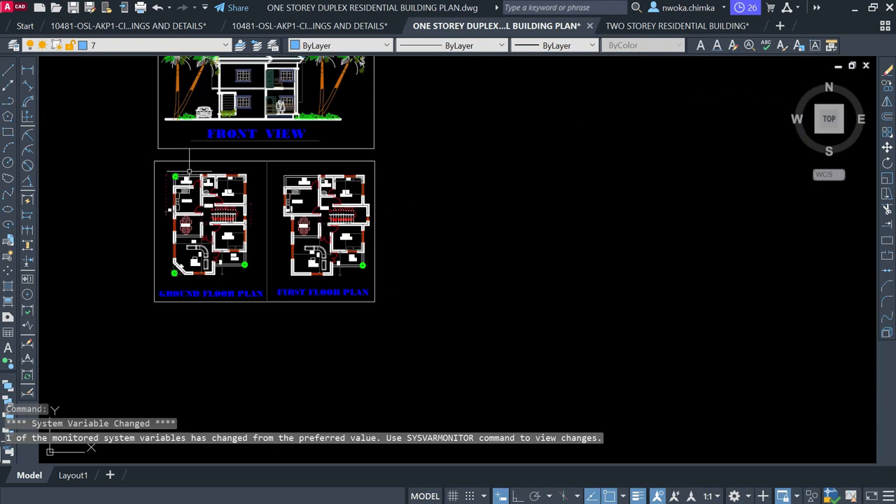
pyautogui.scroll(-2, 180, 178)
pyautogui.moveTo(637, 406); pyautogui.dragTo(340, 134, button='middle')
pyautogui.scroll(5, 354, 174)
pyautogui.moveTo(352, 173)
pyautogui.mouseDown(button='middle')
pyautogui.moveTo(278, 133)
pyautogui.moveTo(284, 247)
pyautogui.mouseUp(button='middle')
pyautogui.scroll(2, 277, 114)
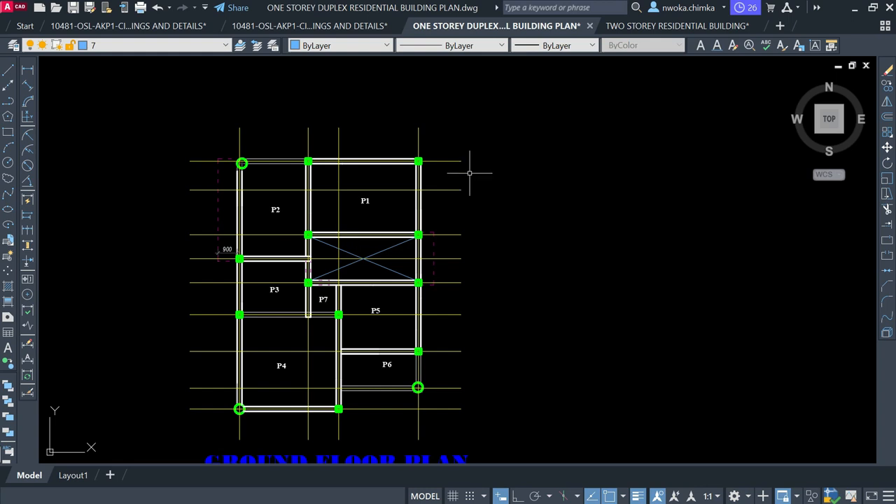
# Flip between the duplex and two-storey building drawings, ending in the two-storey model view
pyautogui.click(675, 25)
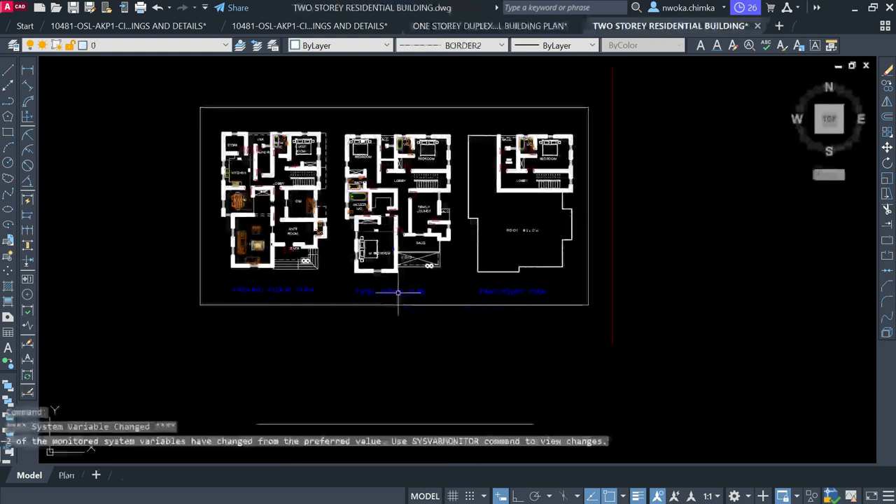
pyautogui.scroll(2, 250, 175)
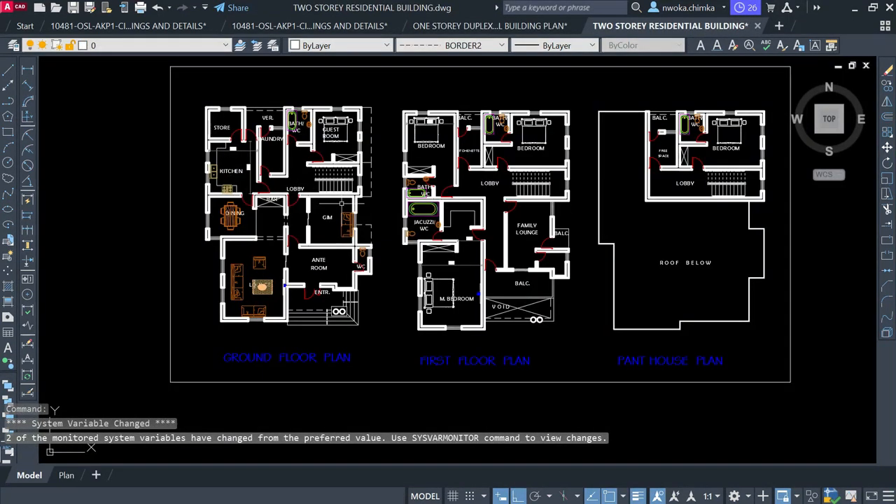
pyautogui.click(524, 25)
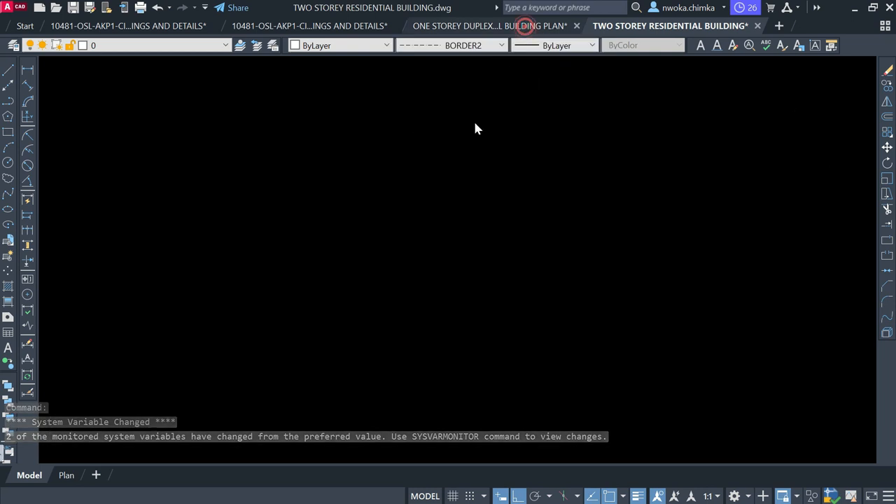
pyautogui.click(644, 27)
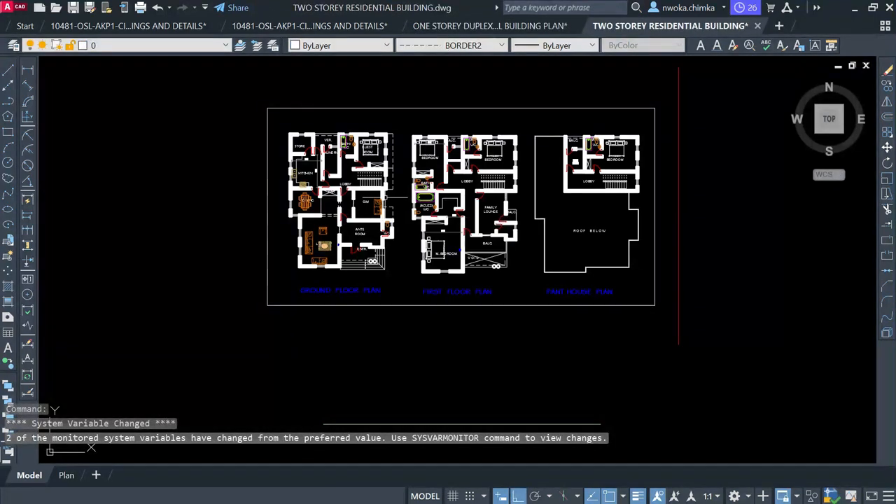
pyautogui.click(518, 26)
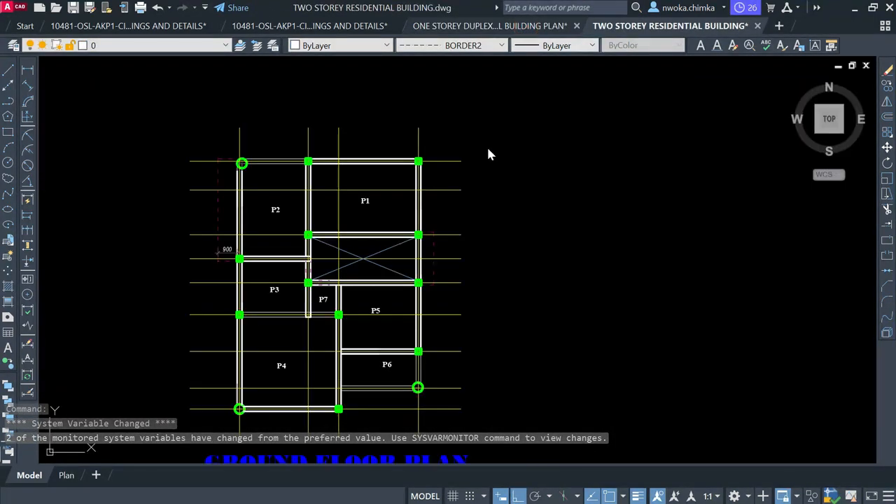
pyautogui.scroll(-2, 338, 206)
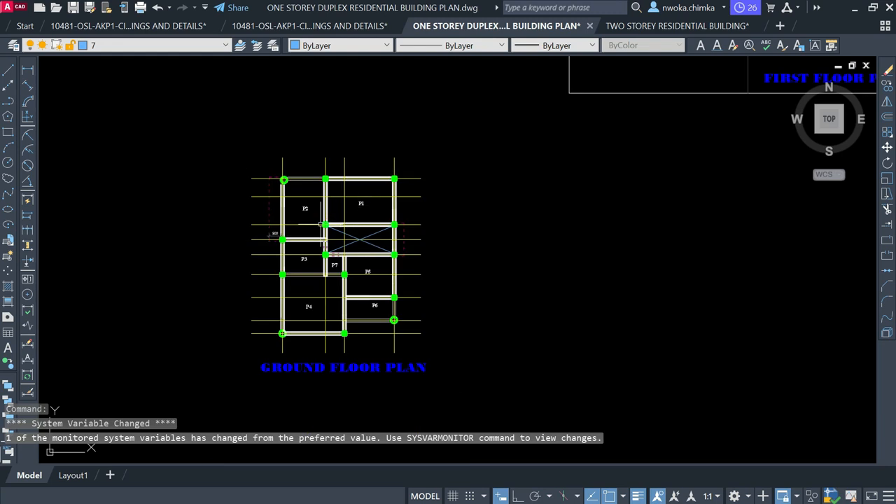
pyautogui.moveTo(677, 26)
pyautogui.click(581, 148)
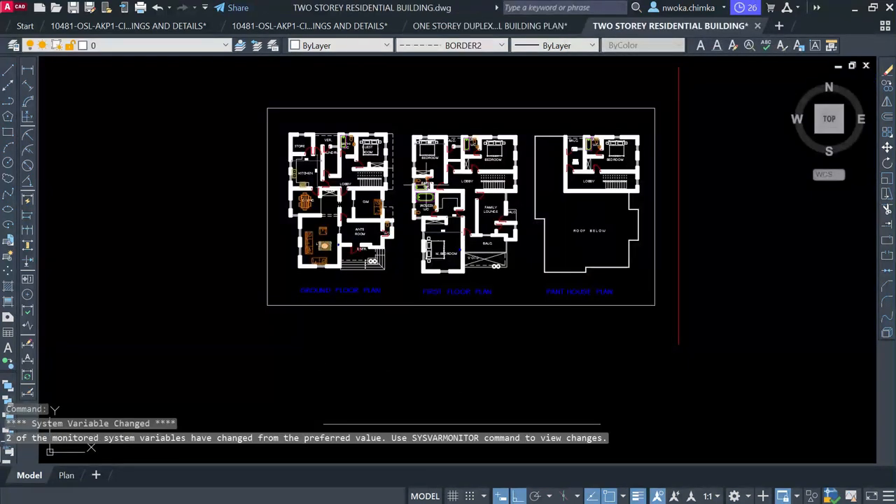
# Zoom and pan over the two-storey building's ground floor plan and its upper rooms
pyautogui.scroll(3, 377, 157)
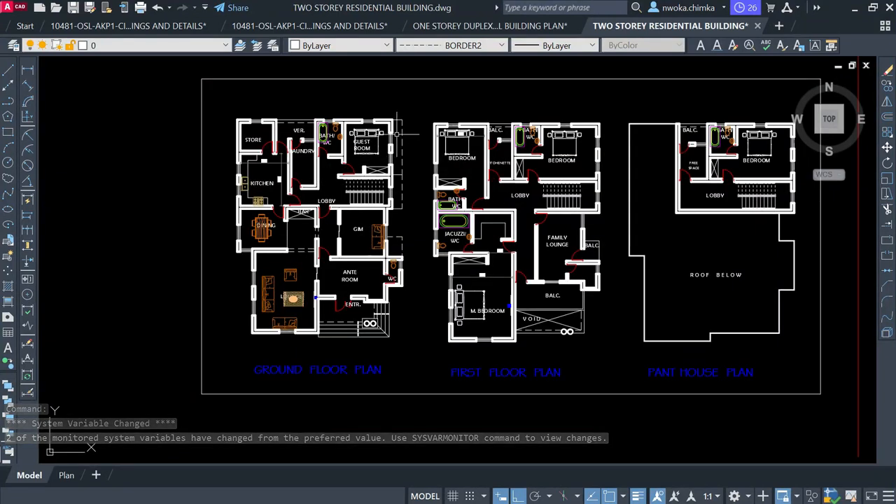
pyautogui.scroll(-2, 397, 135)
pyautogui.scroll(4, 361, 246)
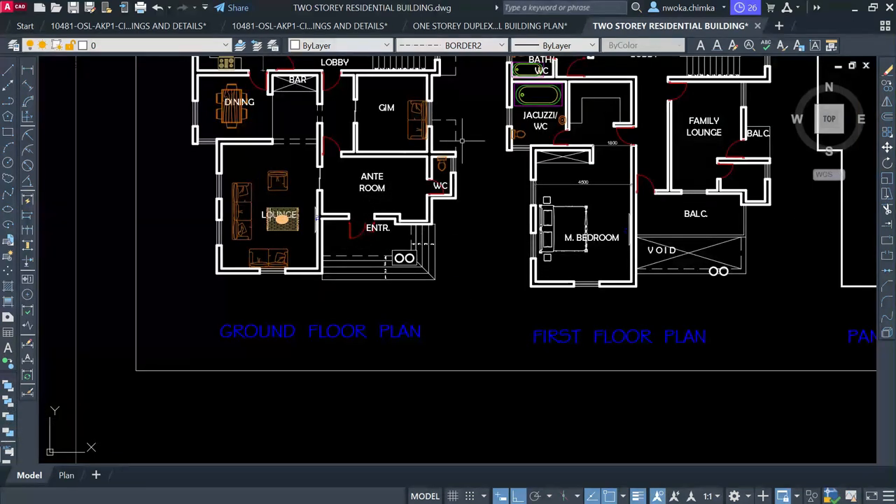
pyautogui.scroll(2, 448, 121)
pyautogui.moveTo(460, 132); pyautogui.dragTo(426, 182, button='middle')
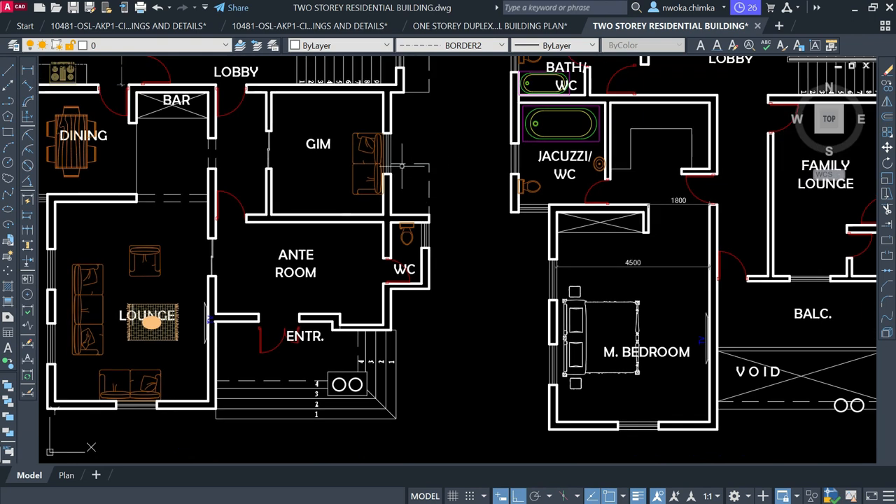
pyautogui.moveTo(442, 116); pyautogui.dragTo(456, 359, button='middle')
pyautogui.scroll(-2, 354, 186)
# Bring the first-floor and penthouse plans and their titles into view, windowing near the penthouse
pyautogui.moveTo(584, 221)
pyautogui.mouseDown(button='middle')
pyautogui.moveTo(378, 215)
pyautogui.moveTo(229, 189)
pyautogui.mouseUp(button='middle')
pyautogui.moveTo(643, 237)
pyautogui.mouseDown(button='middle')
pyautogui.moveTo(559, 200)
pyautogui.moveTo(548, 176)
pyautogui.mouseUp(button='middle')
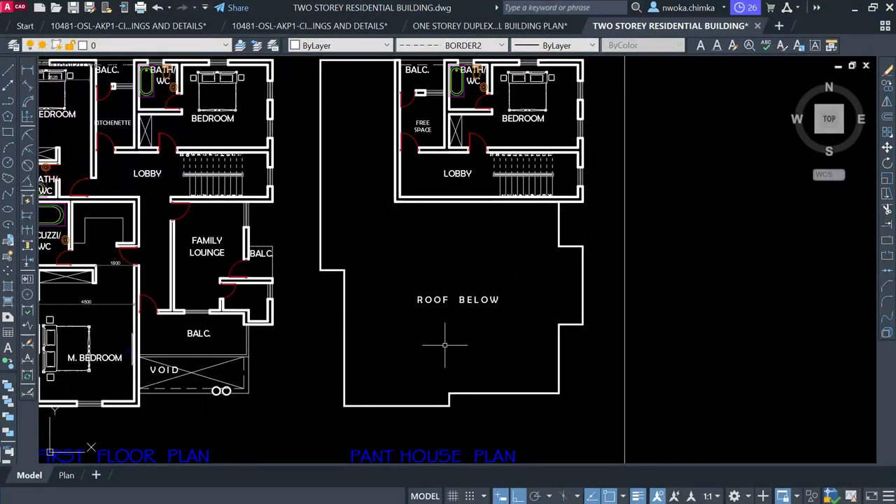
pyautogui.scroll(-2, 469, 307)
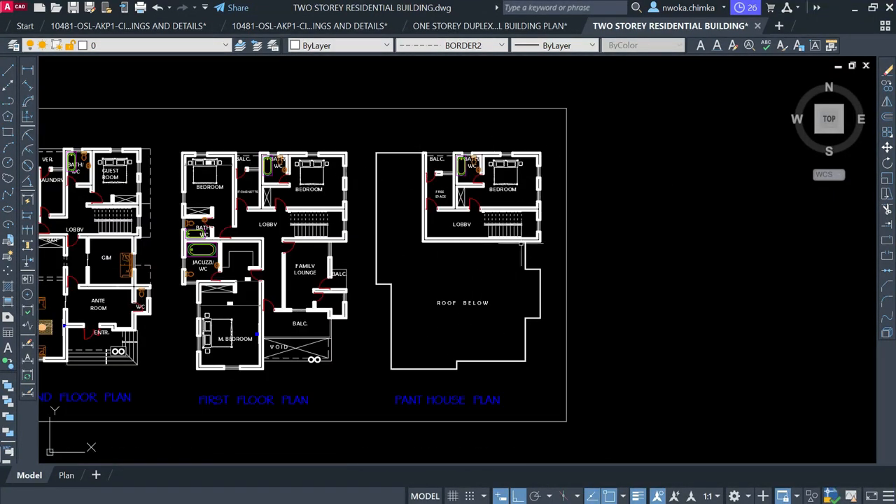
pyautogui.click(414, 134)
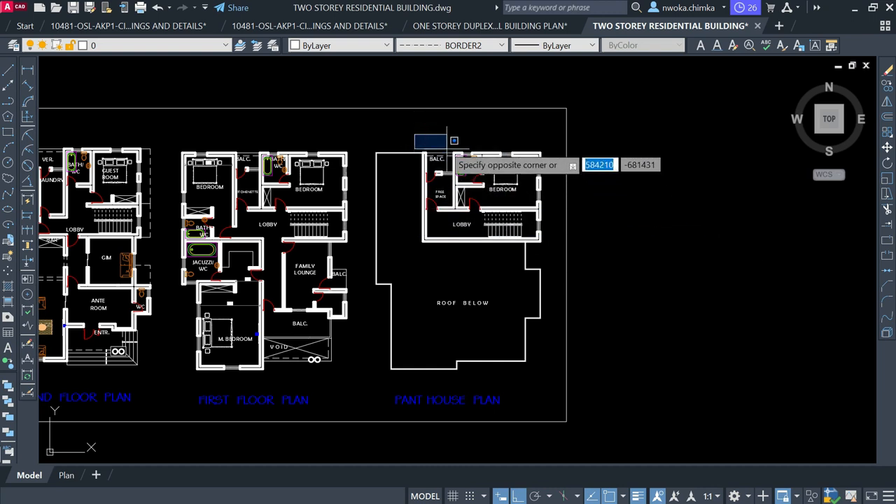
pyautogui.click(442, 140)
pyautogui.scroll(-2, 482, 139)
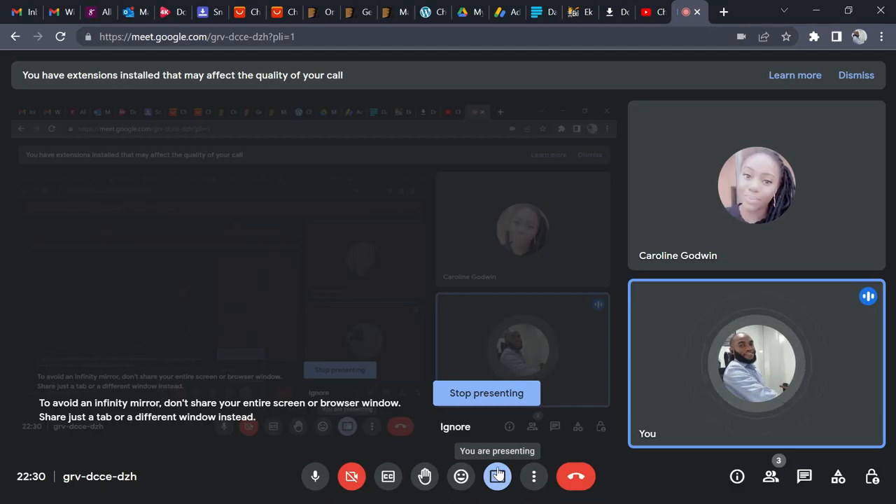
# Stop presenting in Meet, dismiss the share prompt, and switch to the WEEK 1 folder
pyautogui.click(500, 397)
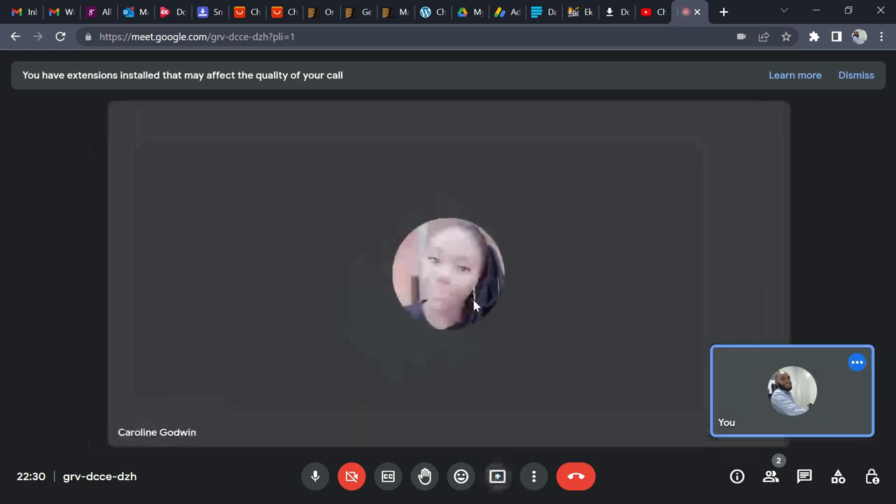
pyautogui.click(560, 372)
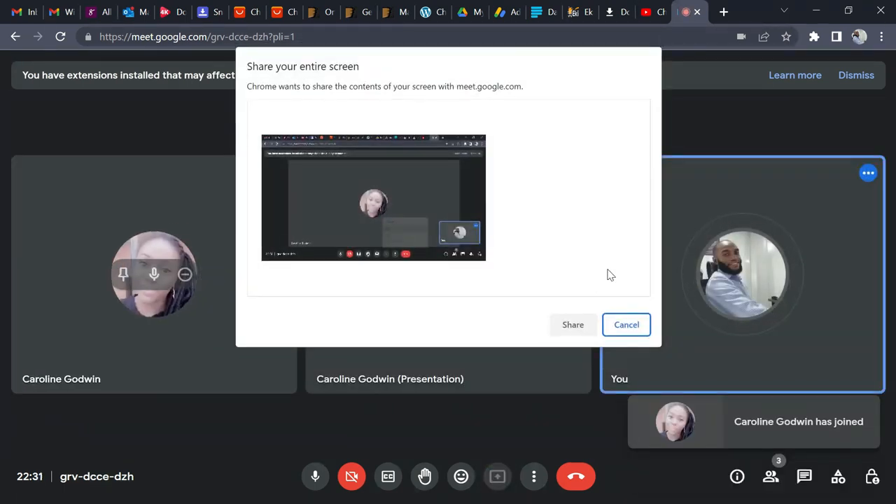
pyautogui.click(577, 323)
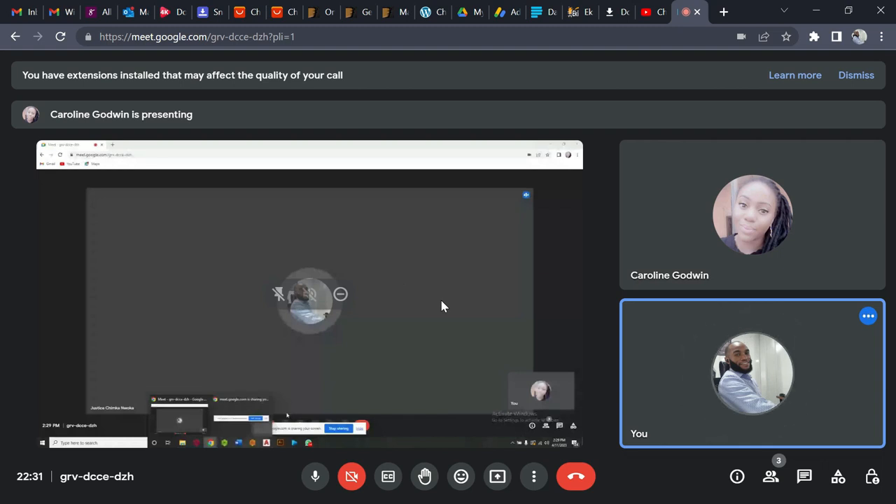
pyautogui.hotkey('alt', 'Tab')
pyautogui.click(629, 301)
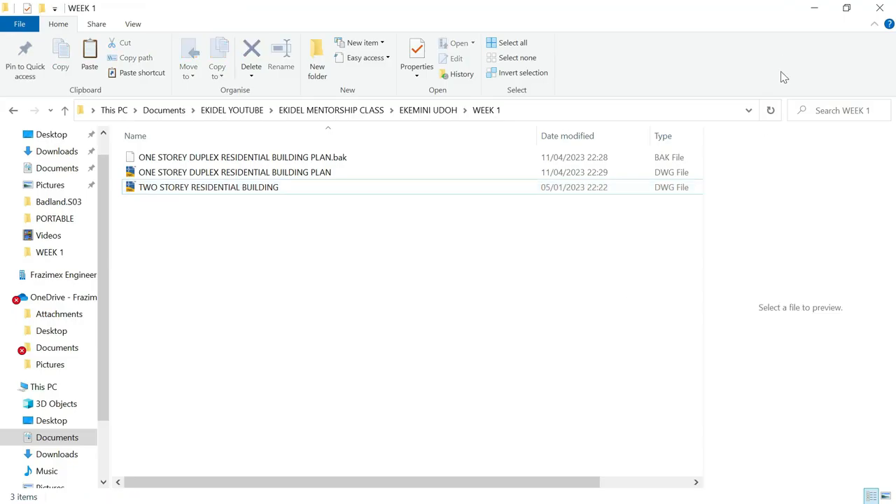
# Minimise the WEEK 1 Explorer window and restore Wondershare Filmora from the taskbar
pyautogui.click(812, 9)
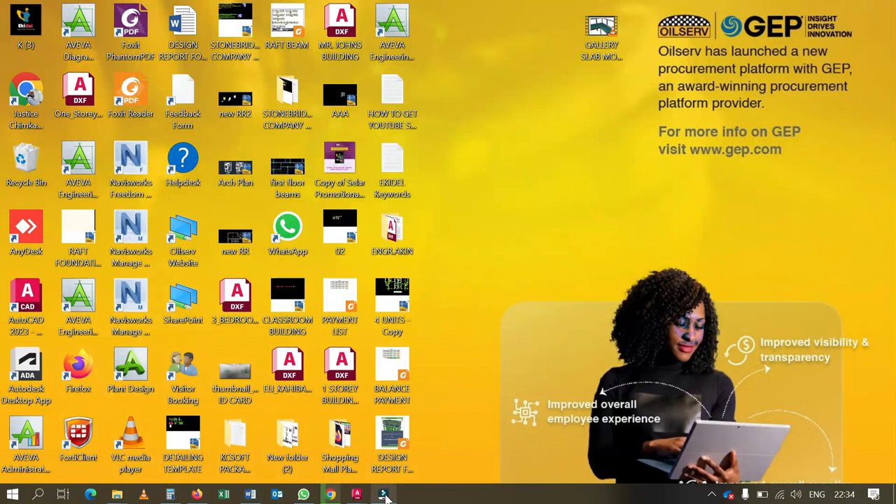
pyautogui.moveTo(385, 495)
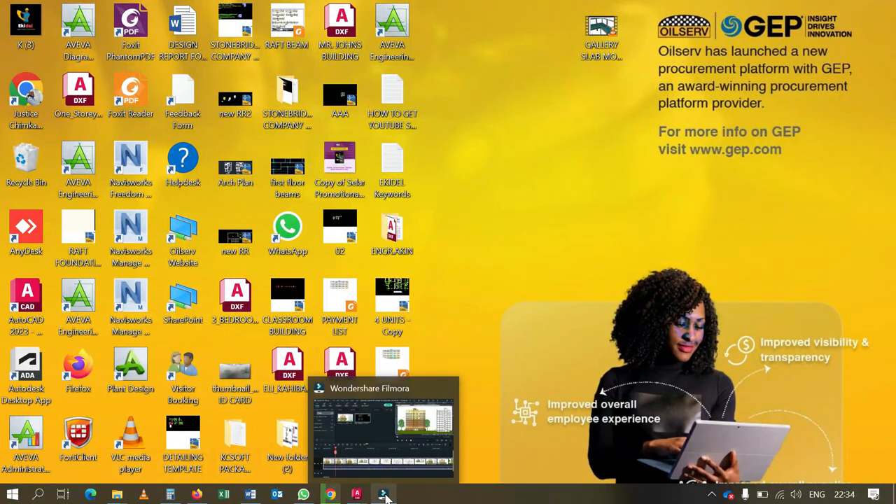
pyautogui.click(384, 495)
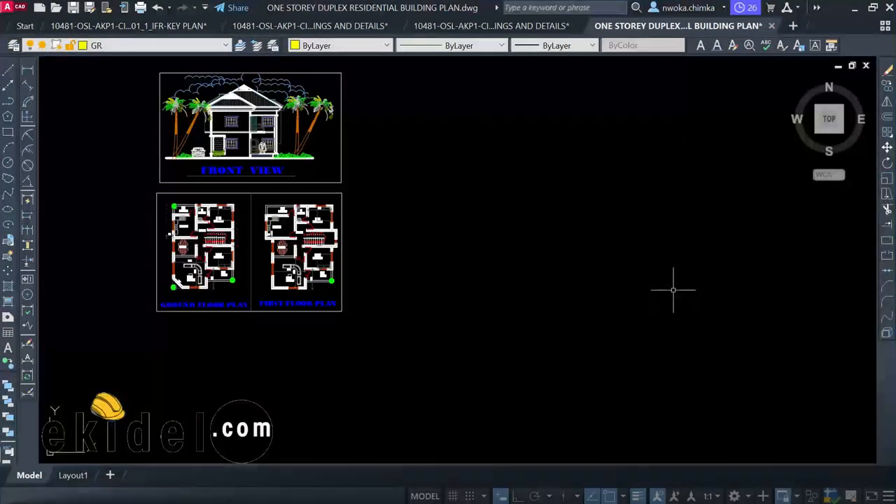
pyautogui.scroll(2, 255, 148)
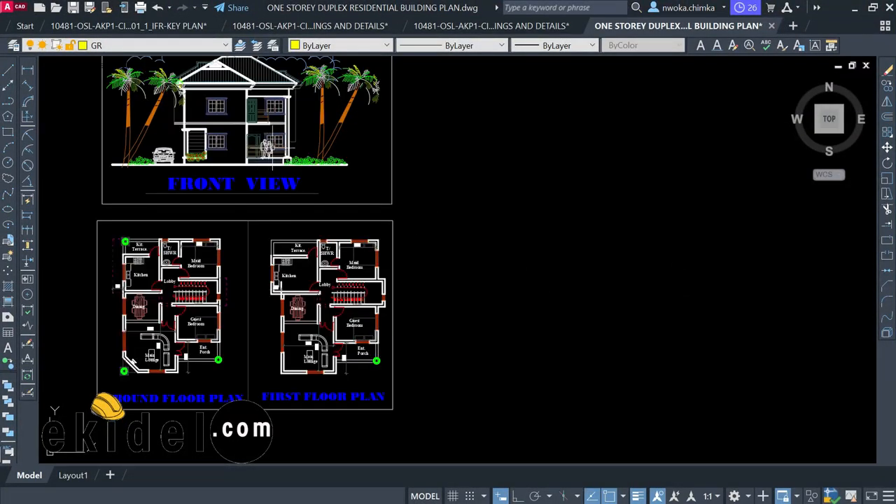
pyautogui.moveTo(319, 151); pyautogui.dragTo(388, 182, button='middle')
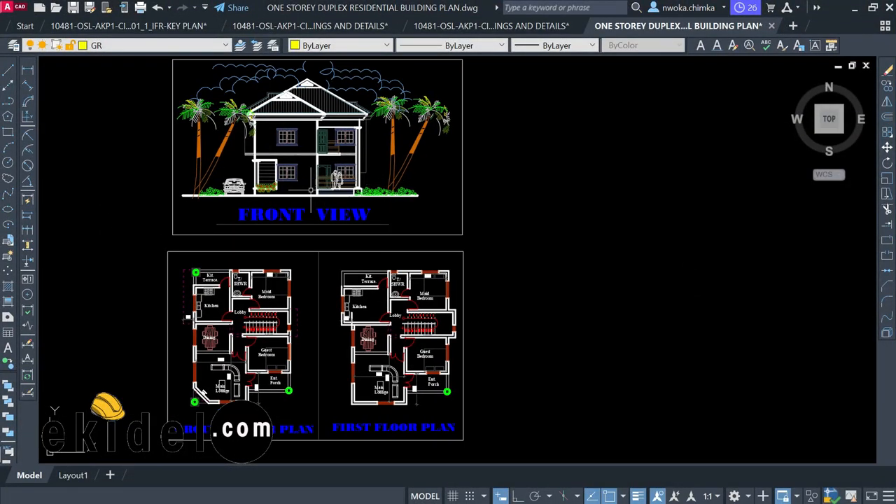
pyautogui.scroll(-2, 358, 203)
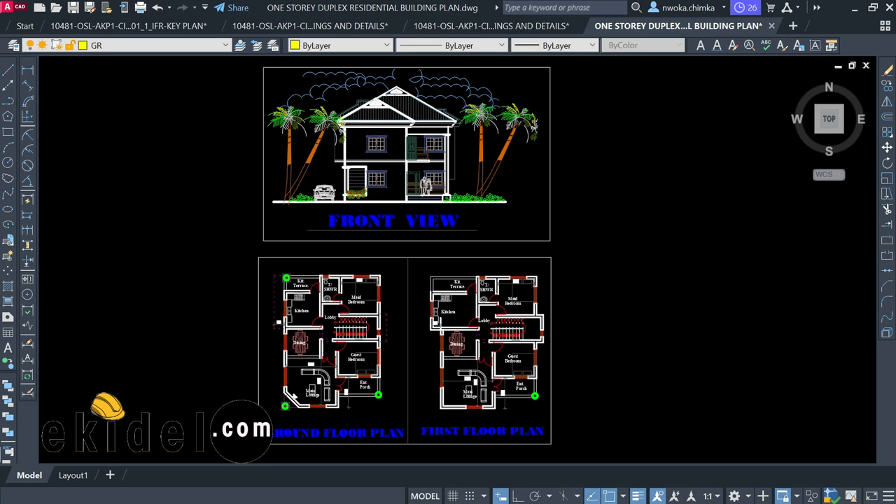
pyautogui.scroll(2, 410, 138)
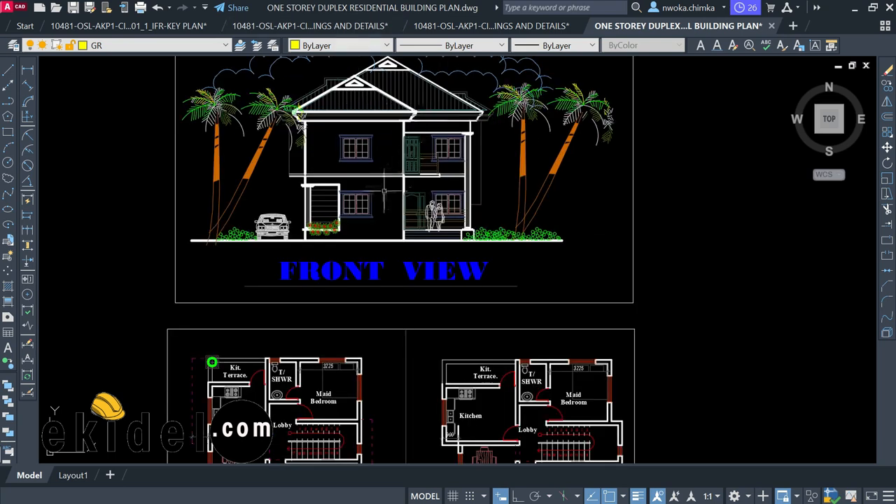
pyautogui.scroll(-2, 378, 201)
pyautogui.scroll(4, 401, 246)
pyautogui.scroll(-4, 333, 216)
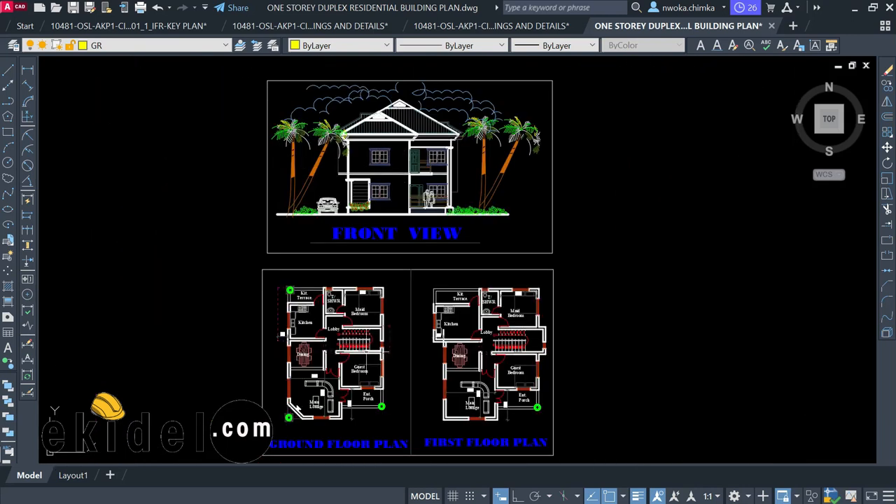
pyautogui.moveTo(321, 431); pyautogui.dragTo(315, 311, button='middle')
pyautogui.scroll(4, 315, 310)
pyautogui.scroll(-2, 254, 257)
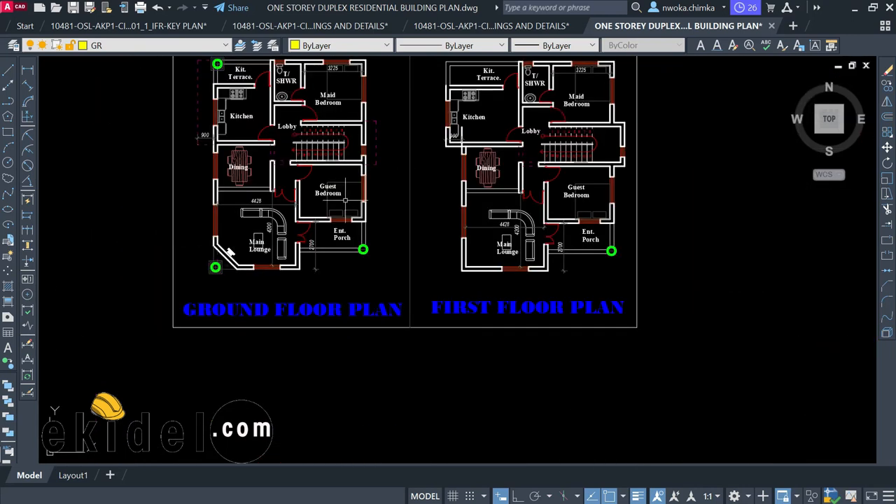
pyautogui.moveTo(531, 160); pyautogui.dragTo(536, 176, button='middle')
pyautogui.scroll(-2, 373, 208)
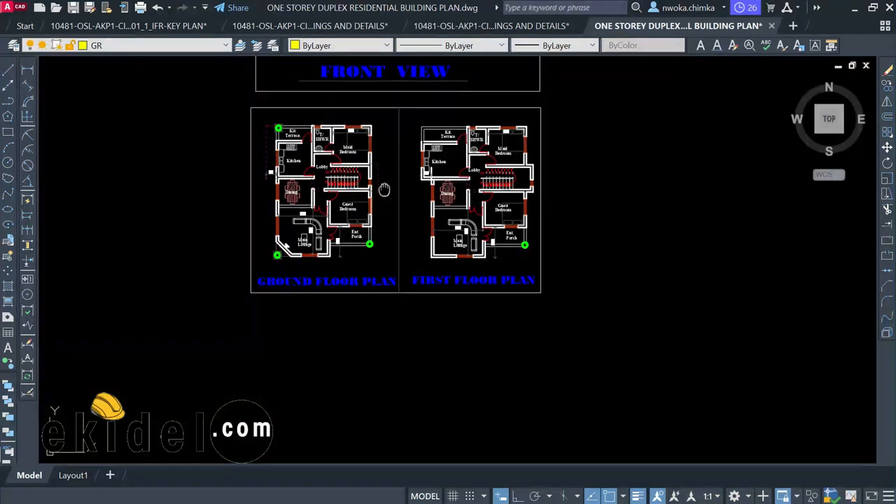
pyautogui.moveTo(374, 174); pyautogui.dragTo(375, 246, button='middle')
pyautogui.moveTo(331, 194); pyautogui.dragTo(323, 230, button='middle')
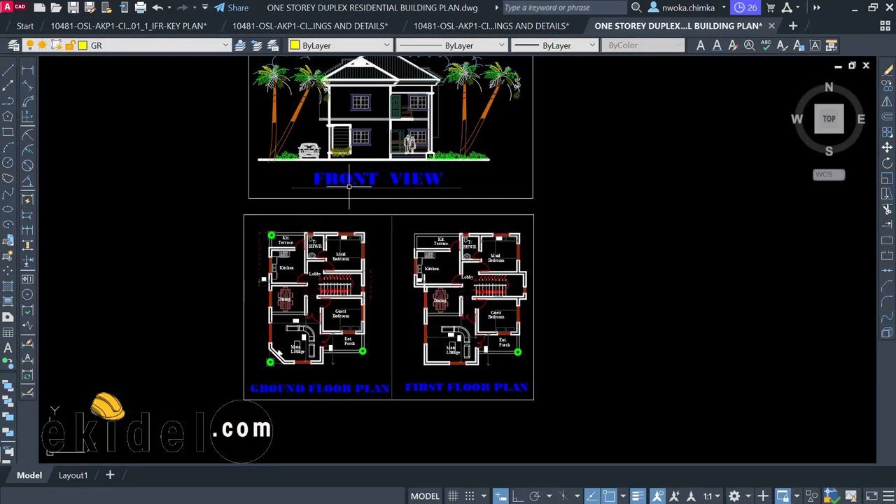
pyautogui.scroll(-2, 384, 210)
pyautogui.scroll(4, 352, 143)
pyautogui.scroll(-2, 354, 124)
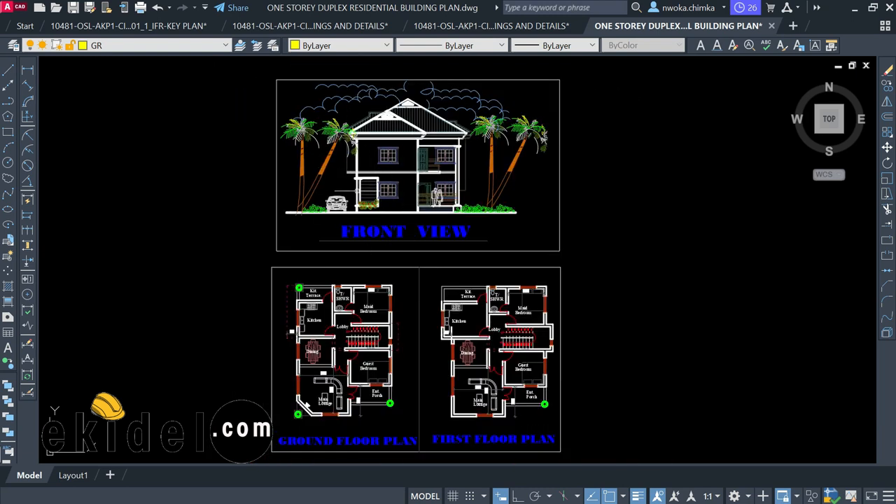
pyautogui.moveTo(390, 238); pyautogui.dragTo(377, 141, button='middle')
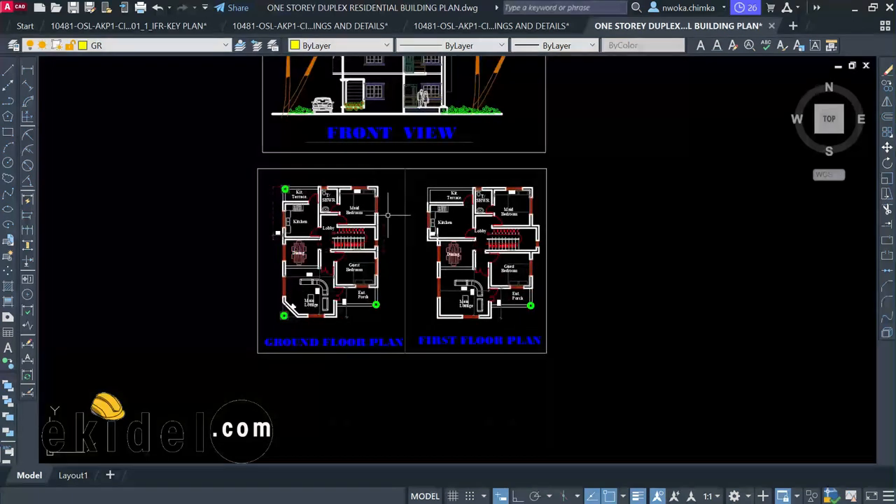
pyautogui.scroll(2, 321, 189)
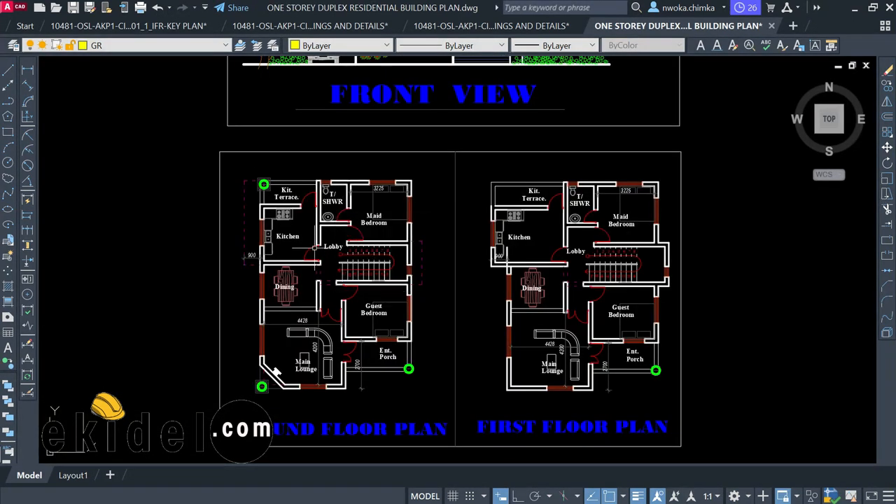
pyautogui.moveTo(315, 246); pyautogui.dragTo(318, 194, button='middle')
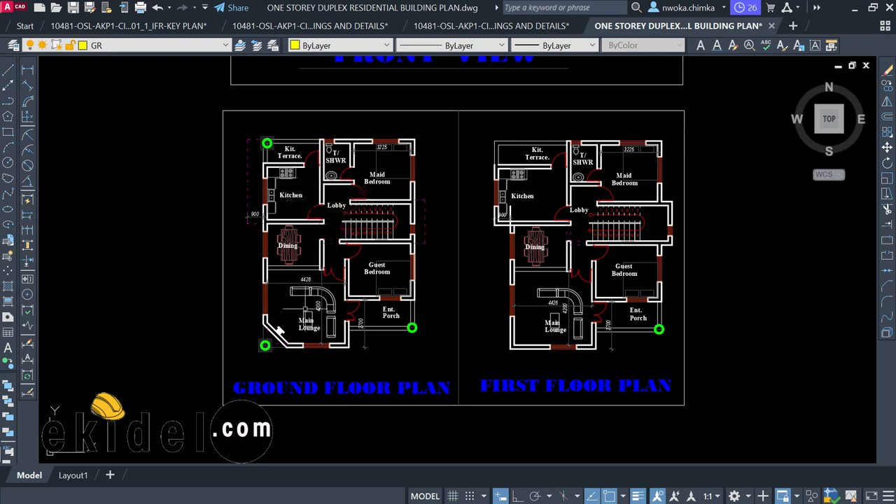
pyautogui.scroll(2, 299, 332)
pyautogui.scroll(-2, 318, 297)
pyautogui.scroll(-2, 354, 258)
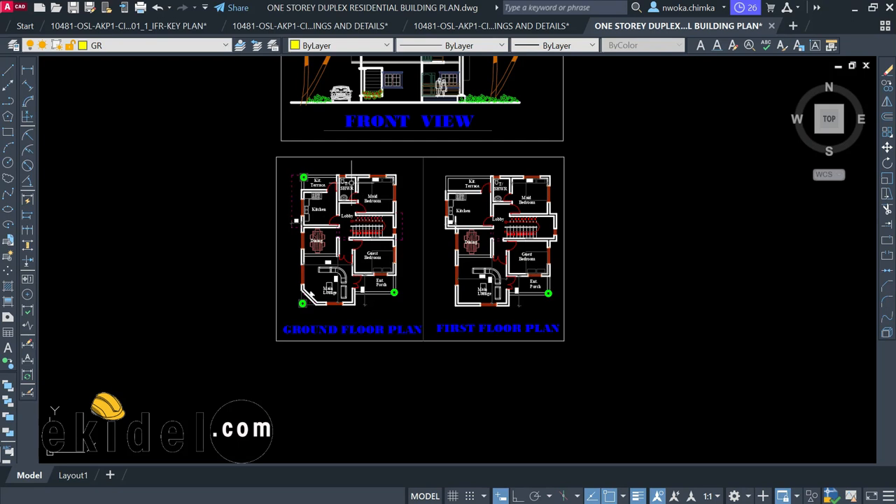
pyautogui.scroll(2, 348, 181)
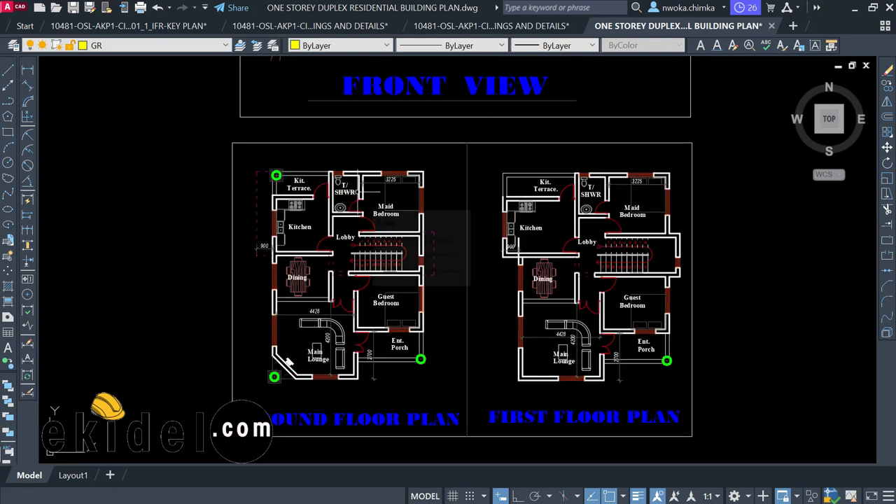
pyautogui.scroll(-2, 373, 179)
pyautogui.scroll(2, 328, 218)
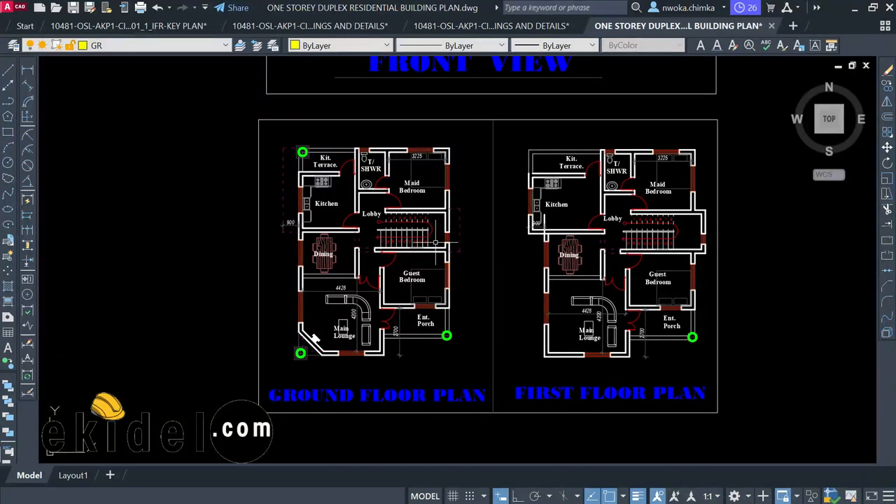
pyautogui.scroll(2, 316, 183)
pyautogui.scroll(-1, 390, 149)
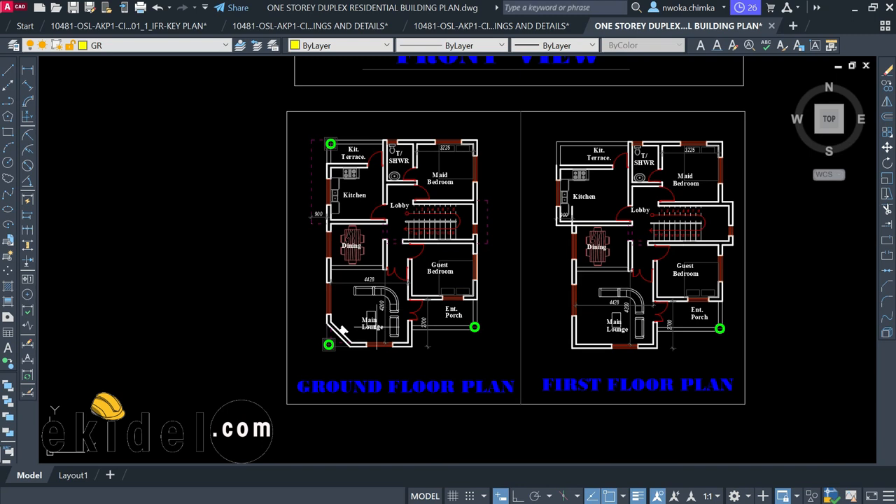
pyautogui.scroll(2, 332, 340)
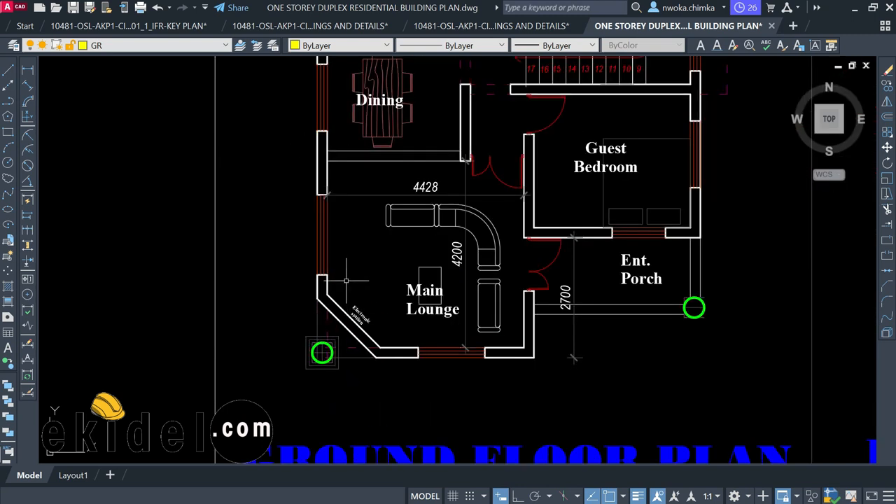
pyautogui.moveTo(525, 218); pyautogui.dragTo(436, 259, button='middle')
pyautogui.scroll(-2, 371, 247)
pyautogui.moveTo(403, 195); pyautogui.dragTo(354, 239, button='middle')
pyautogui.moveTo(393, 180); pyautogui.dragTo(328, 221, button='middle')
pyautogui.scroll(-1, 217, 137)
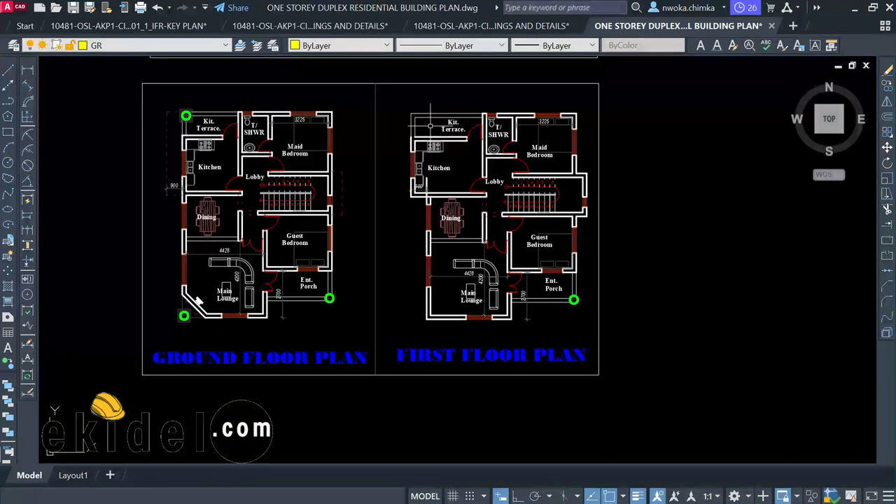
pyautogui.moveTo(198, 299); pyautogui.dragTo(237, 314, button='middle')
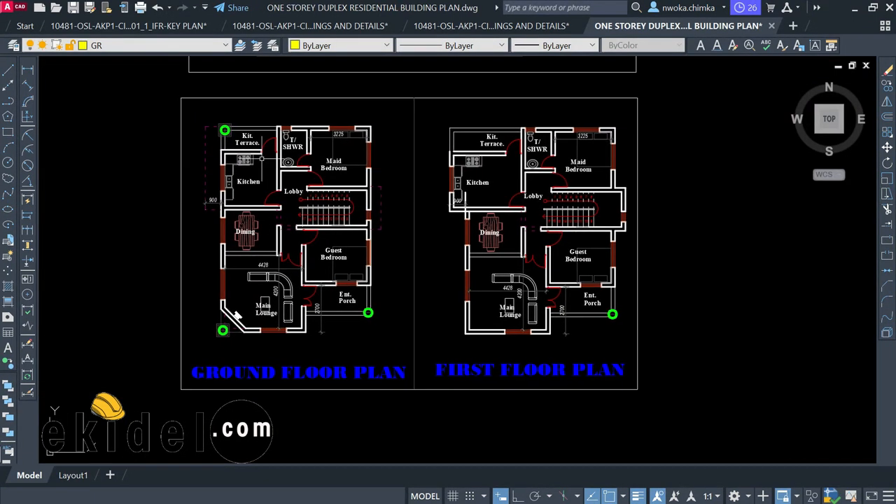
pyautogui.scroll(-2, 308, 161)
pyautogui.moveTo(379, 158); pyautogui.dragTo(357, 258, button='middle')
pyautogui.scroll(-2, 348, 225)
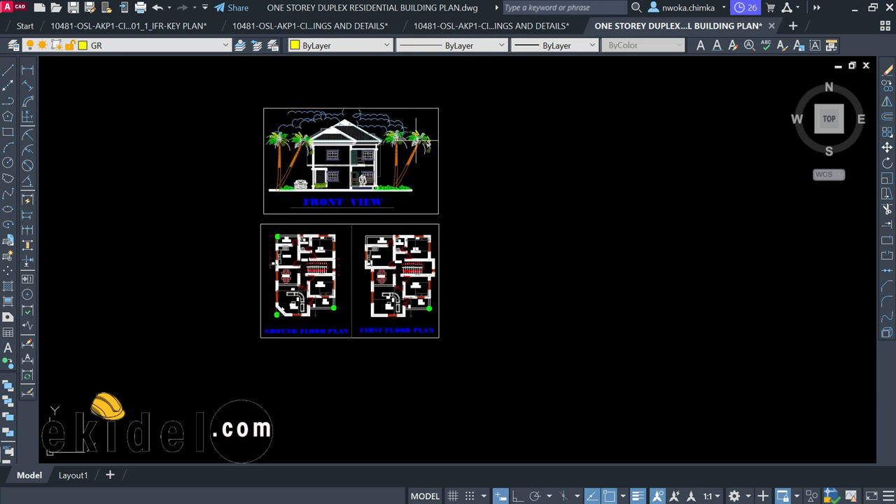
pyautogui.scroll(-2, 492, 79)
# Window-select the front view and both floor plans and copy them with CO to the lower right
pyautogui.click(492, 77)
pyautogui.click(303, 291)
pyautogui.write('co')
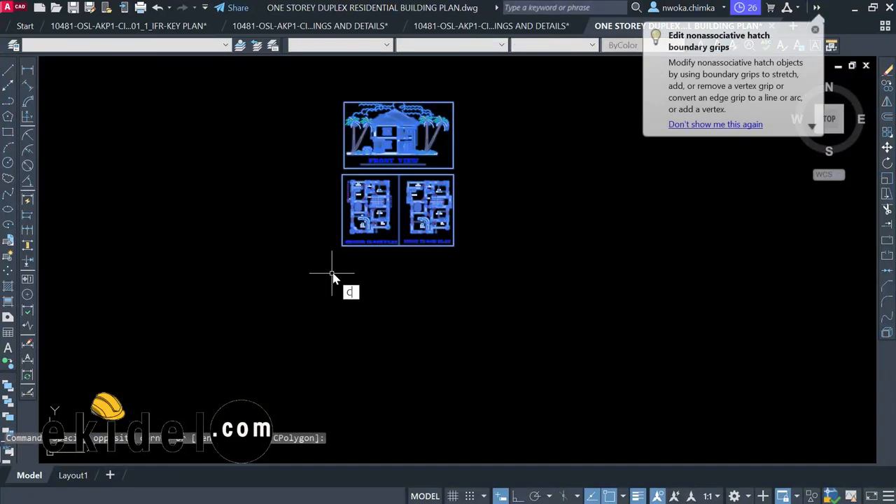
pyautogui.press('Return')
pyautogui.click(390, 246)
pyautogui.scroll(-4, 94, 223)
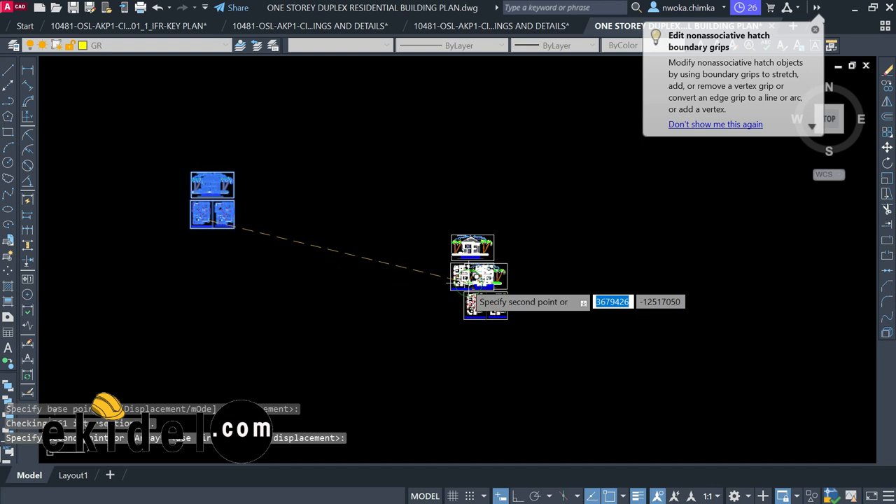
pyautogui.press('Escape')
pyautogui.moveTo(331, 244); pyautogui.dragTo(455, 247, button='middle')
pyautogui.scroll(2, 306, 185)
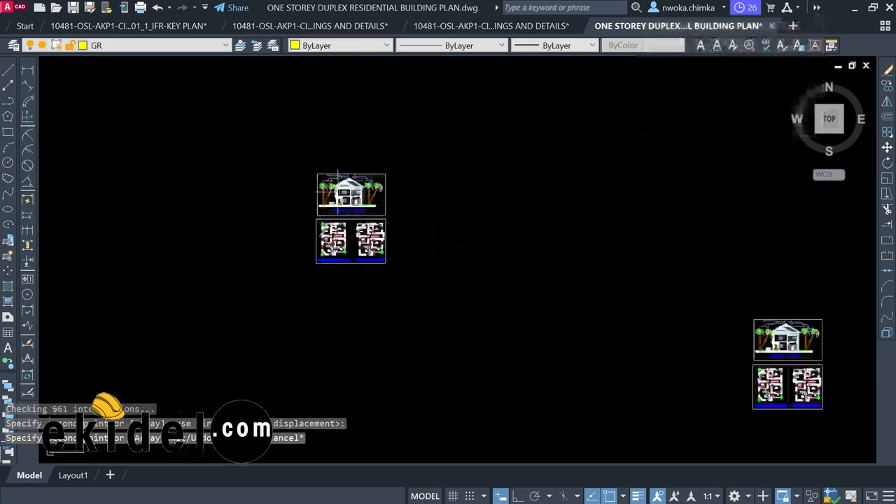
pyautogui.scroll(2, 338, 178)
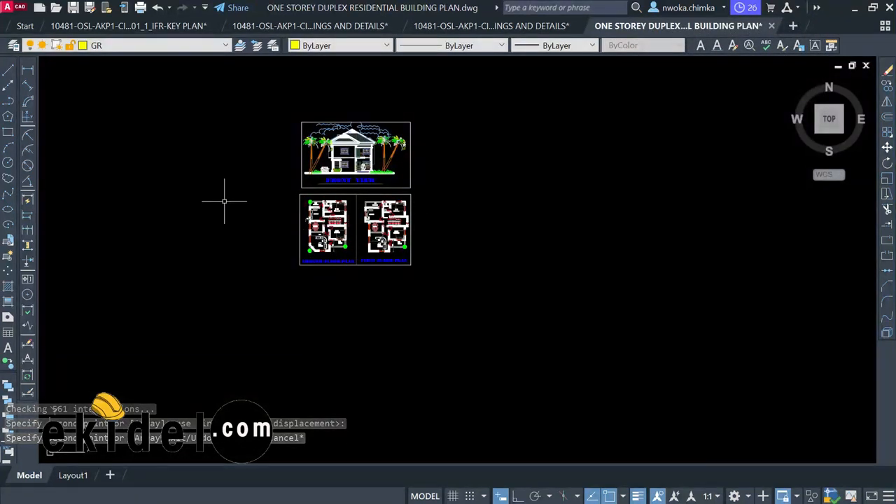
pyautogui.scroll(-3, 224, 201)
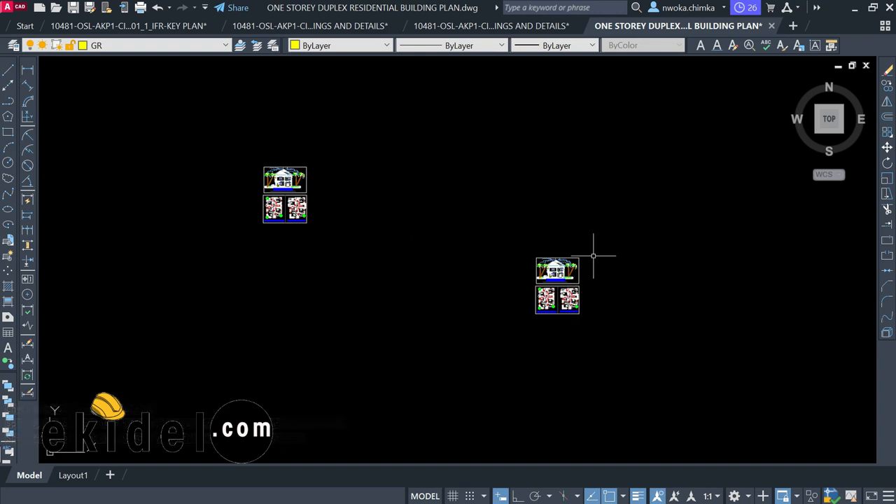
# Draw a rectangle border from above-left to below-right of the copied duplex drawings
pyautogui.click(8, 132)
pyautogui.click(463, 195)
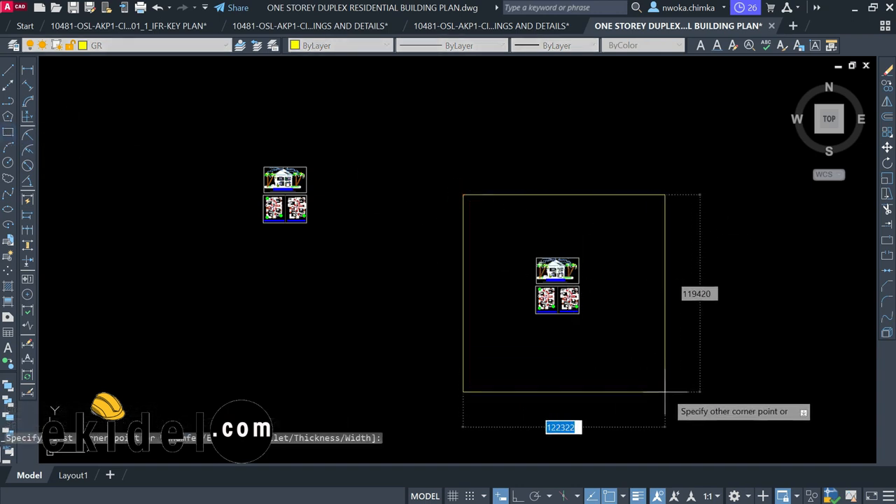
pyautogui.click(700, 394)
pyautogui.scroll(2, 621, 275)
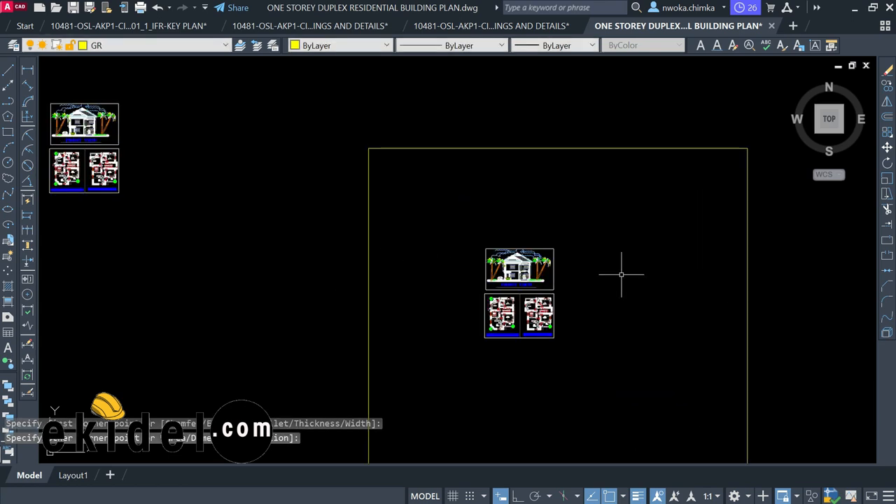
pyautogui.scroll(-2, 490, 276)
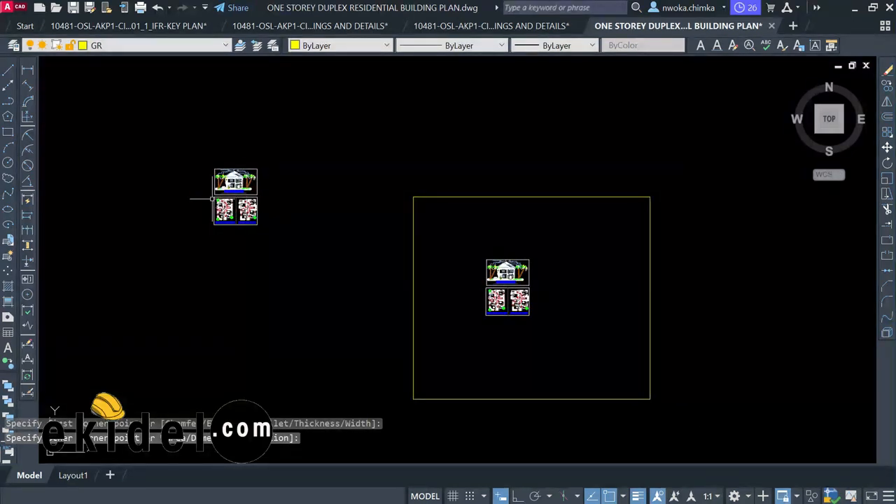
pyautogui.scroll(2, 497, 305)
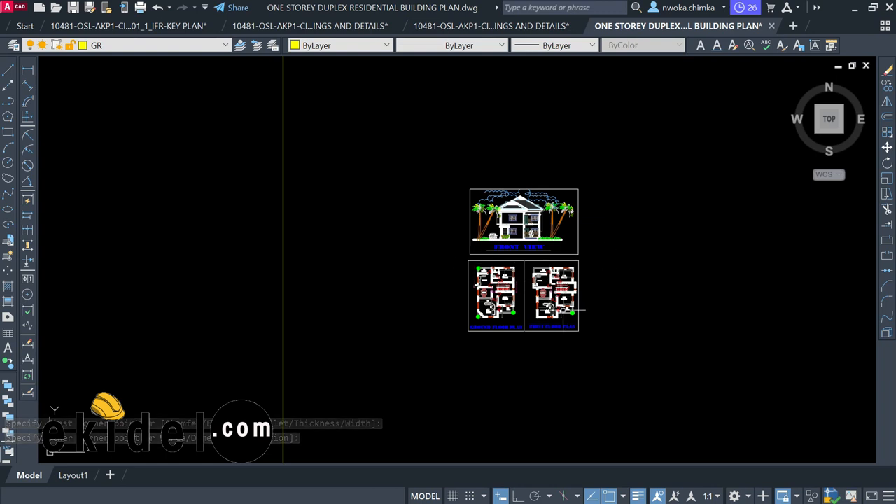
# Zoom and pan around the ground floor plan to inspect its lounge corner and upper end
pyautogui.scroll(2, 581, 280)
pyautogui.scroll(4, 475, 261)
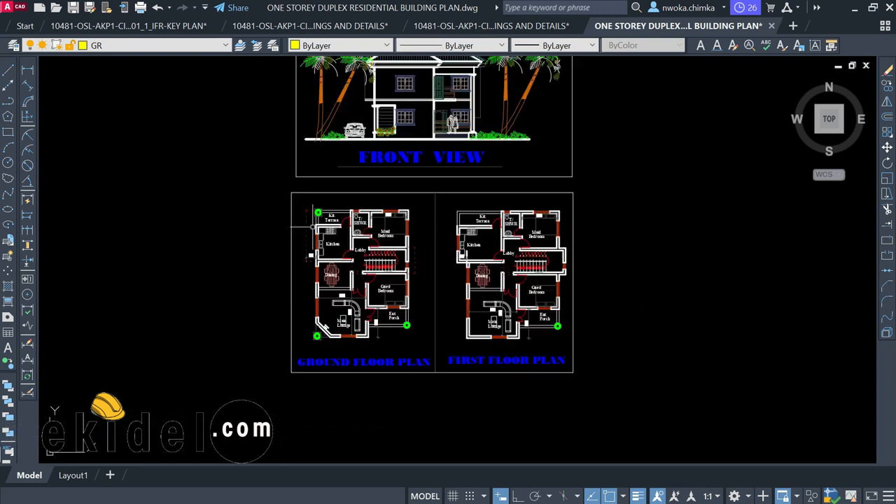
pyautogui.scroll(3, 369, 185)
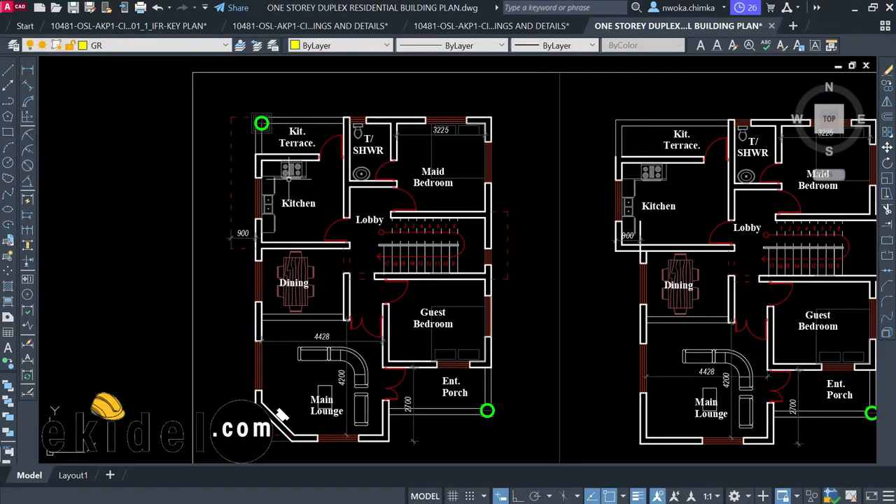
pyautogui.scroll(-3, 378, 199)
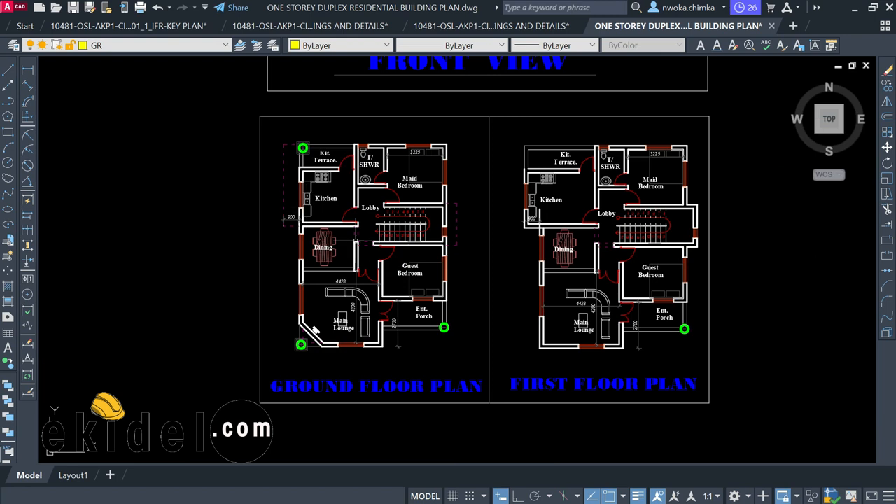
pyautogui.scroll(3, 358, 210)
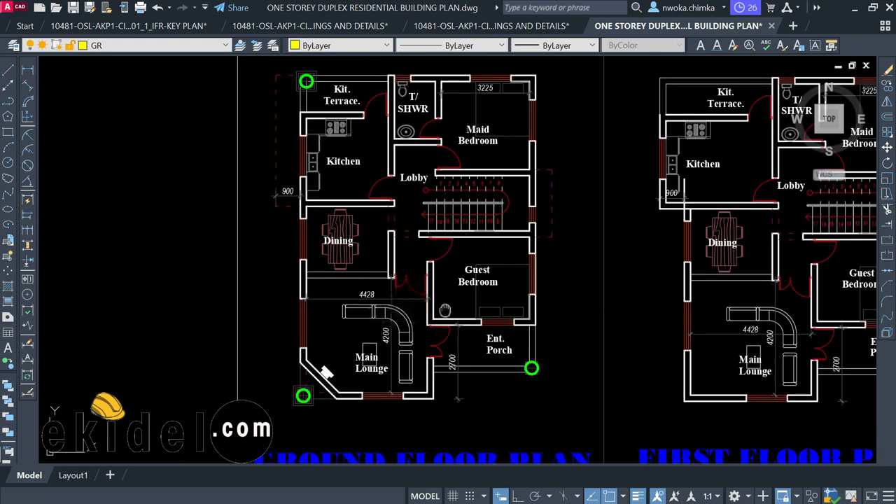
pyautogui.moveTo(445, 310); pyautogui.dragTo(433, 272, button='middle')
pyautogui.scroll(2, 314, 350)
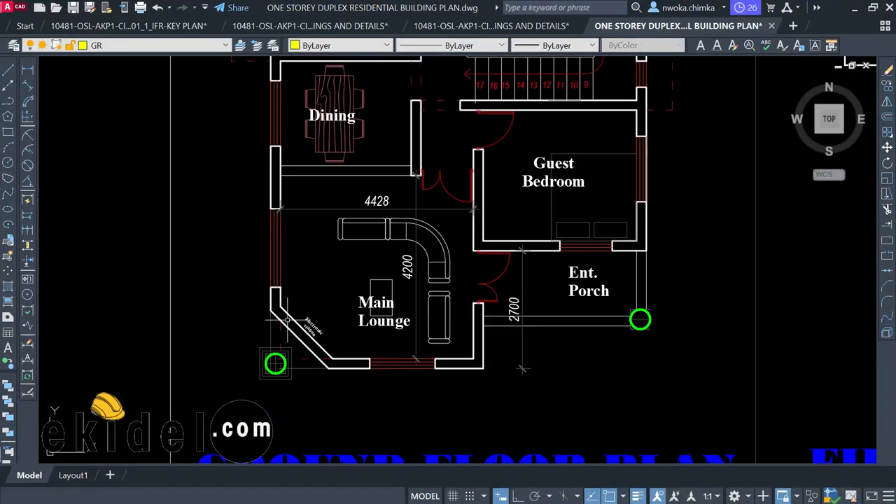
pyautogui.scroll(2, 269, 300)
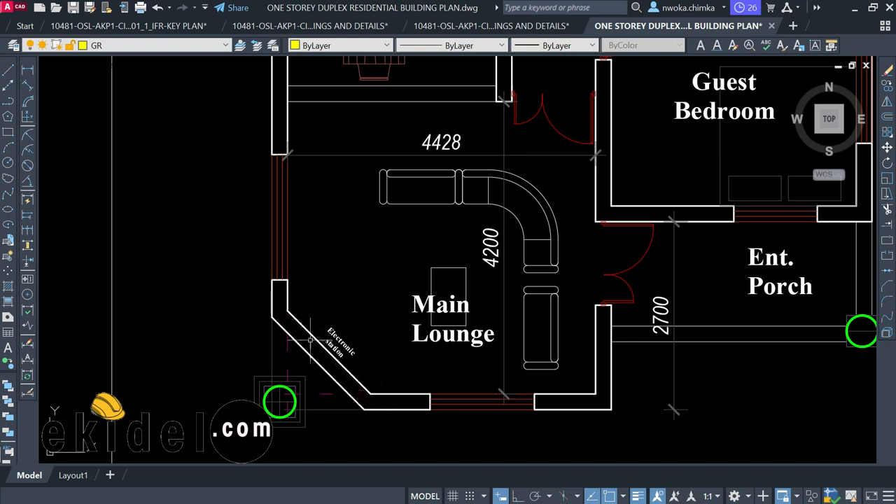
pyautogui.scroll(-2, 310, 339)
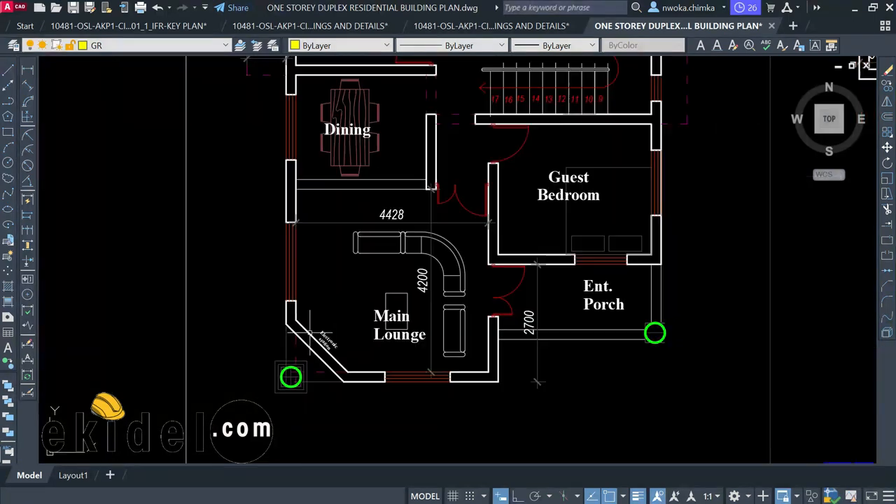
pyautogui.scroll(-2, 354, 309)
pyautogui.moveTo(375, 190); pyautogui.dragTo(368, 349, button='middle')
# Zoom out until both floor plans and the FRONT VIEW title are visible
pyautogui.scroll(4, 298, 210)
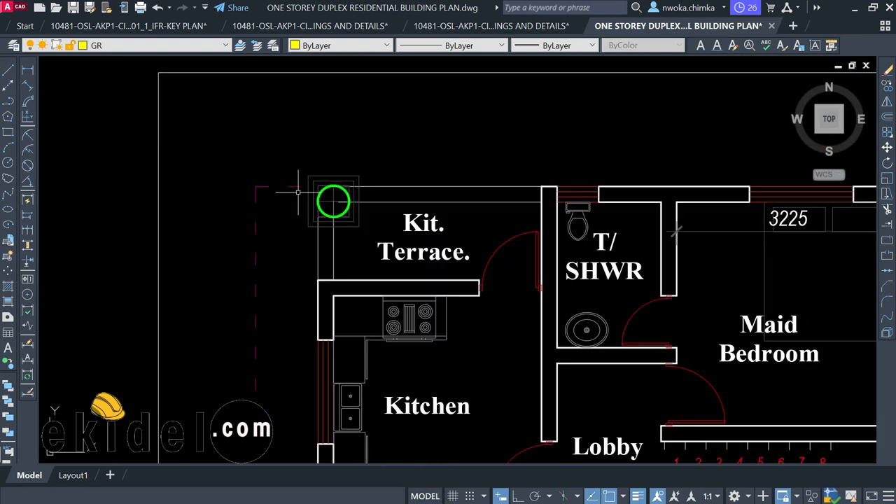
pyautogui.scroll(-2, 263, 189)
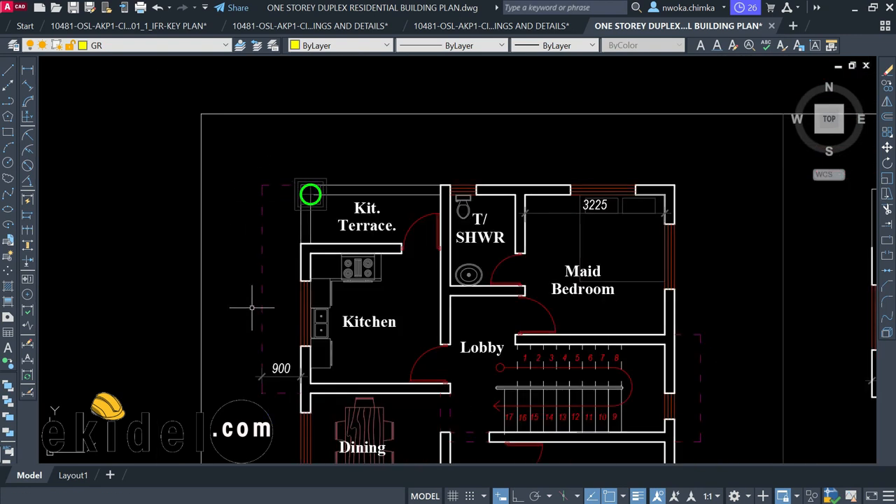
pyautogui.scroll(4, 263, 385)
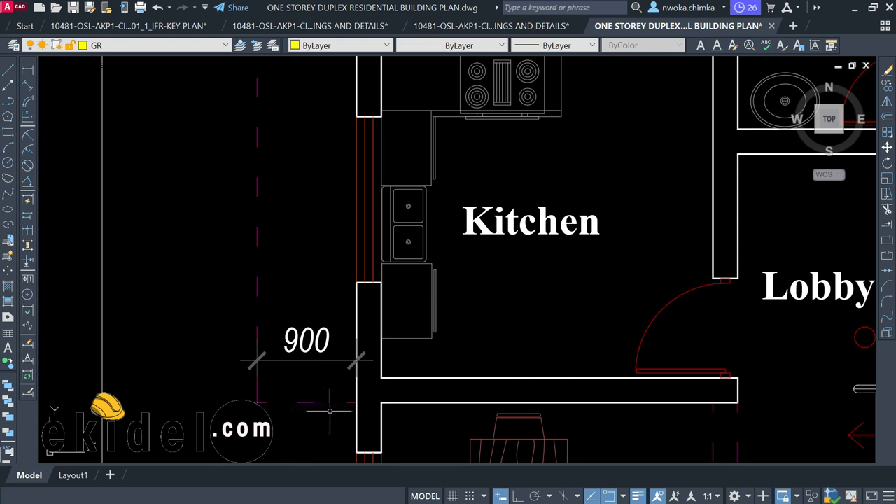
pyautogui.scroll(-2, 248, 350)
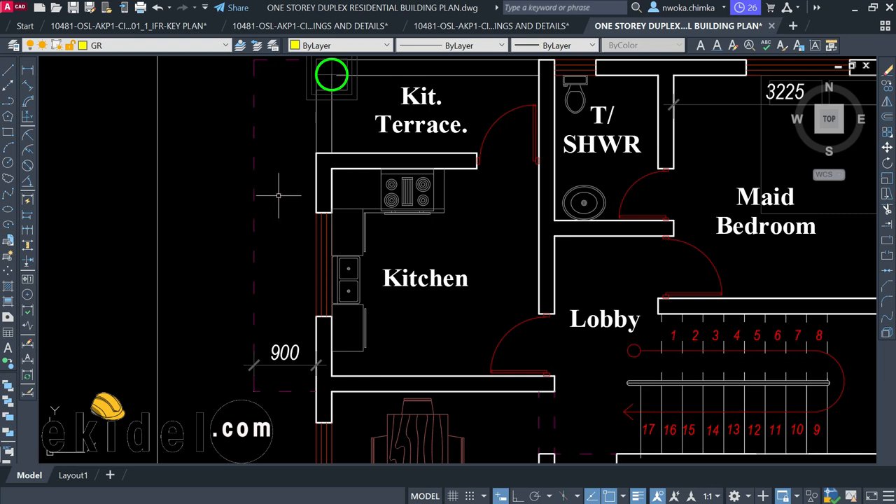
pyautogui.scroll(-2, 280, 190)
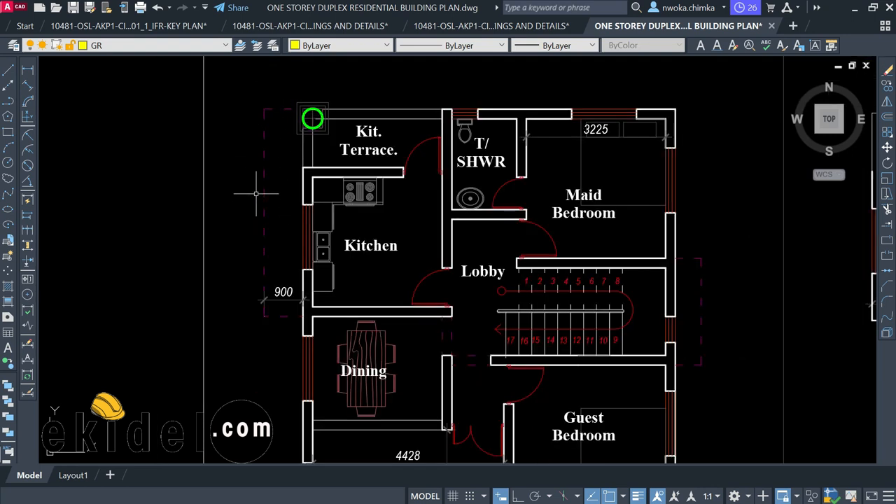
pyautogui.scroll(-2, 256, 203)
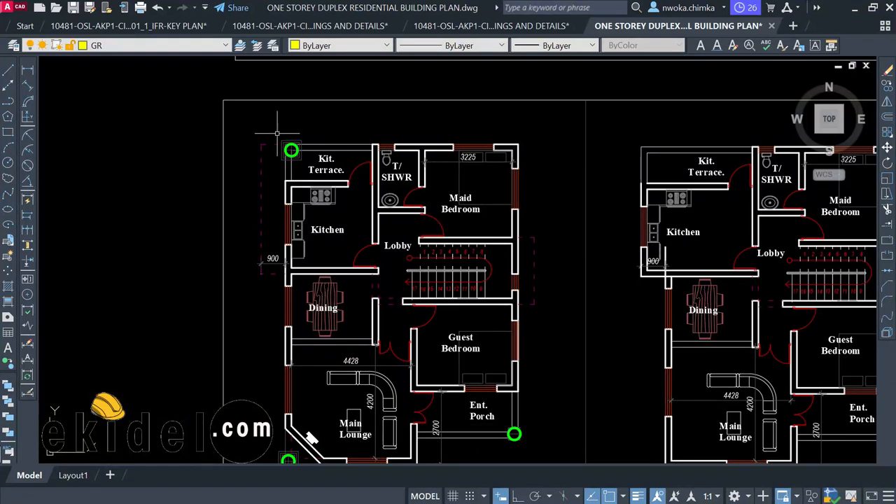
pyautogui.scroll(2, 278, 161)
pyautogui.scroll(-2, 252, 345)
pyautogui.scroll(3, 547, 383)
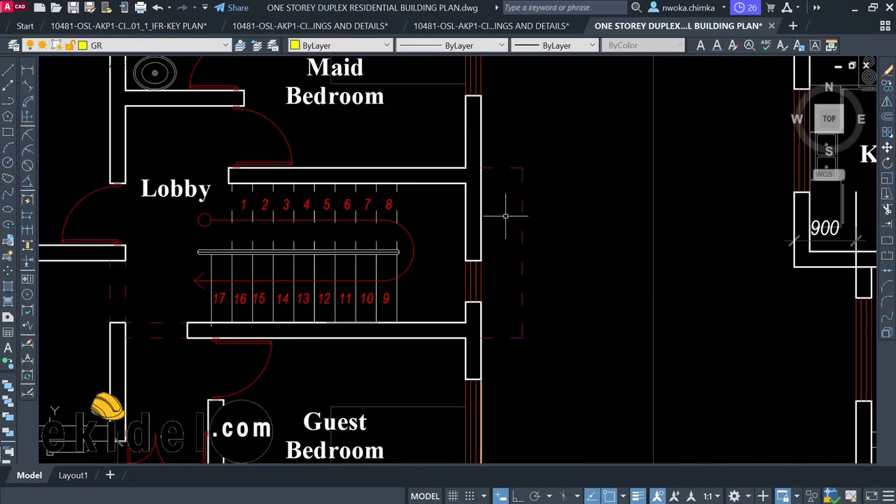
pyautogui.scroll(-3, 548, 239)
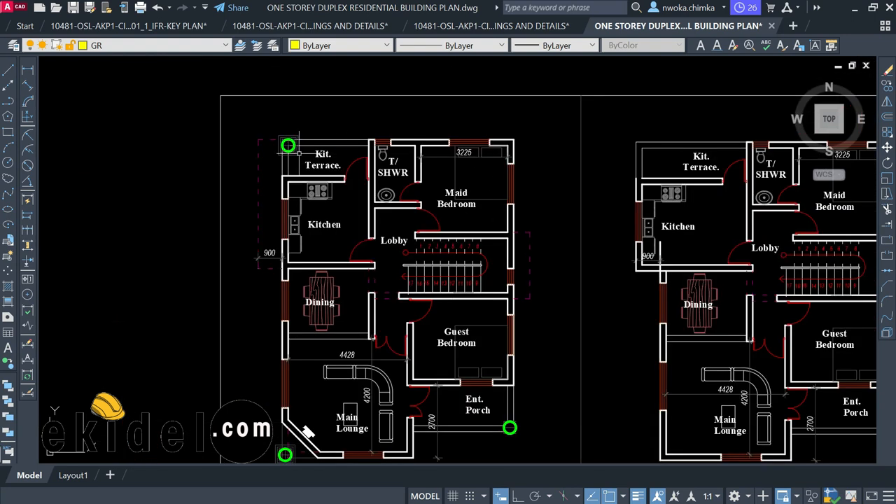
pyautogui.scroll(-2, 265, 168)
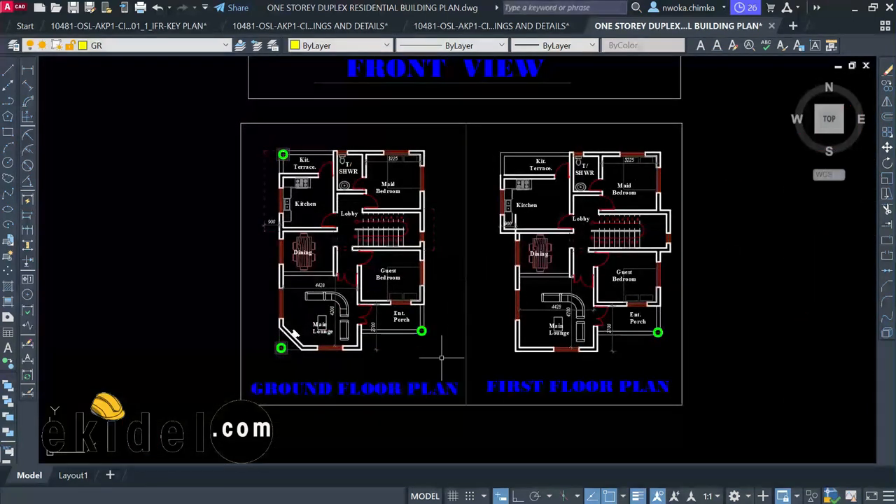
# Zoom and pan to frame both duplex floor plans together
pyautogui.scroll(2, 566, 266)
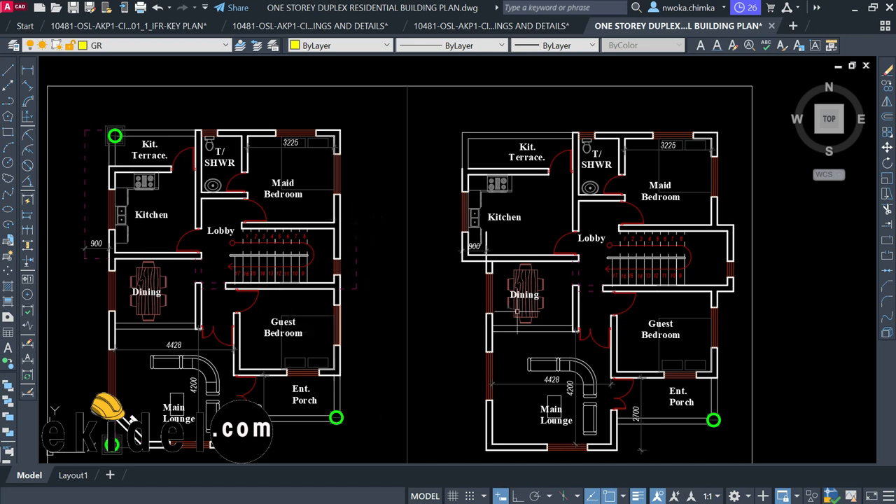
pyautogui.scroll(3, 728, 249)
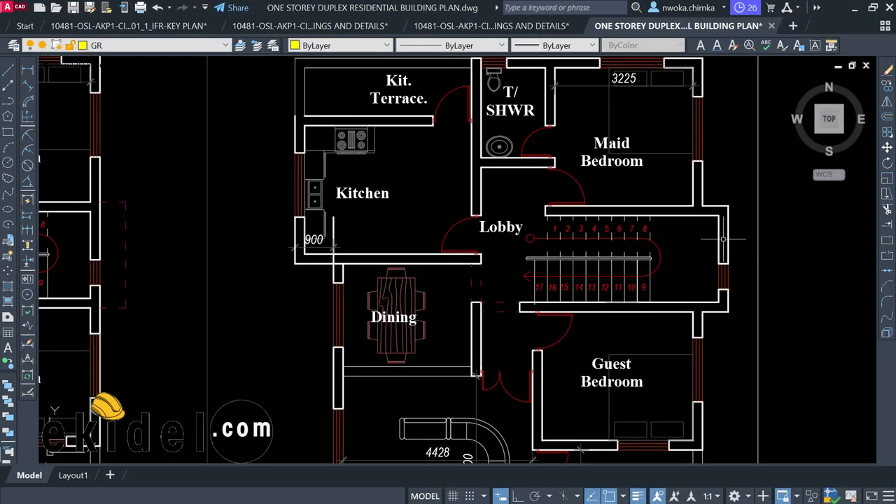
pyautogui.scroll(-3, 700, 210)
pyautogui.moveTo(319, 203); pyautogui.dragTo(416, 183, button='middle')
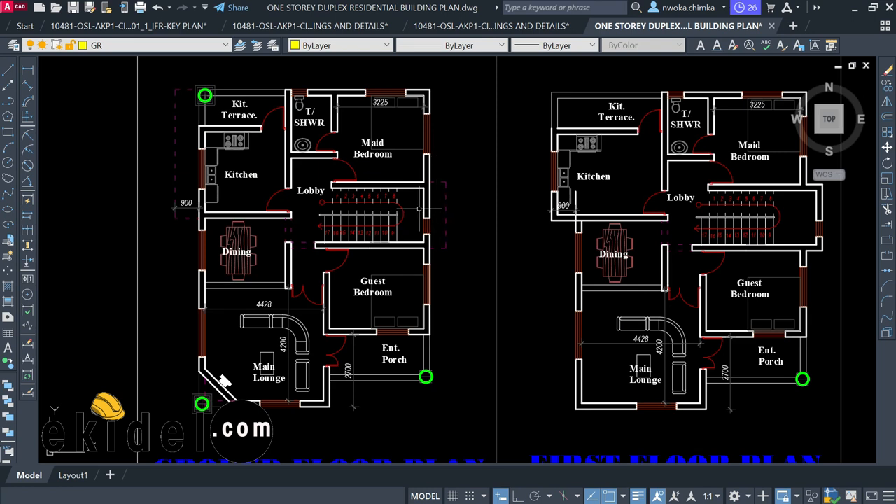
pyautogui.scroll(-2, 418, 208)
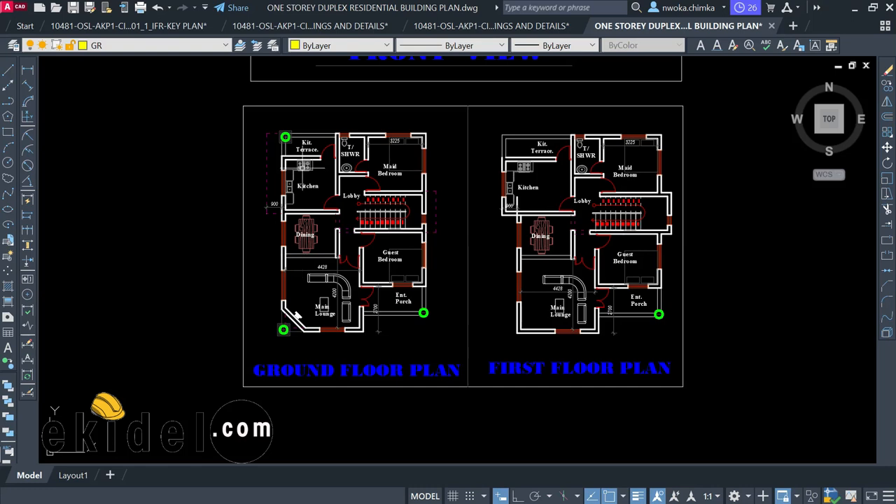
pyautogui.scroll(2, 290, 142)
pyautogui.scroll(2, 282, 131)
pyautogui.scroll(-2, 281, 132)
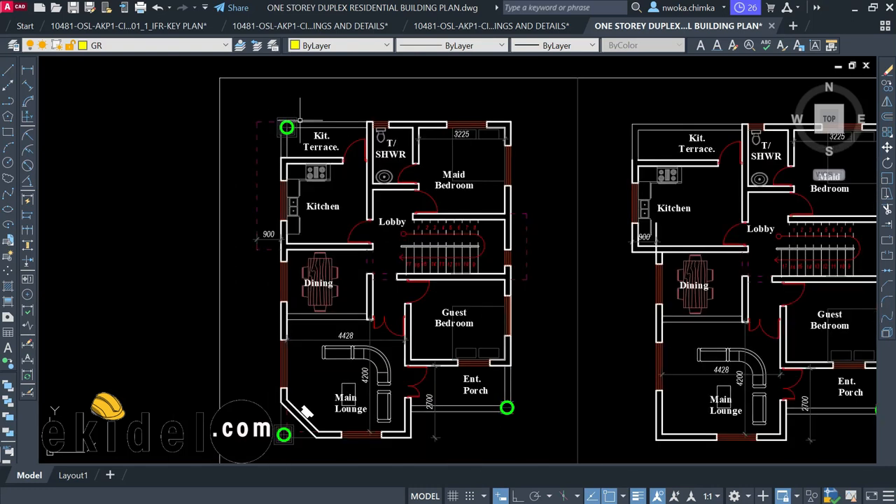
pyautogui.scroll(2, 285, 127)
pyautogui.scroll(1, 286, 126)
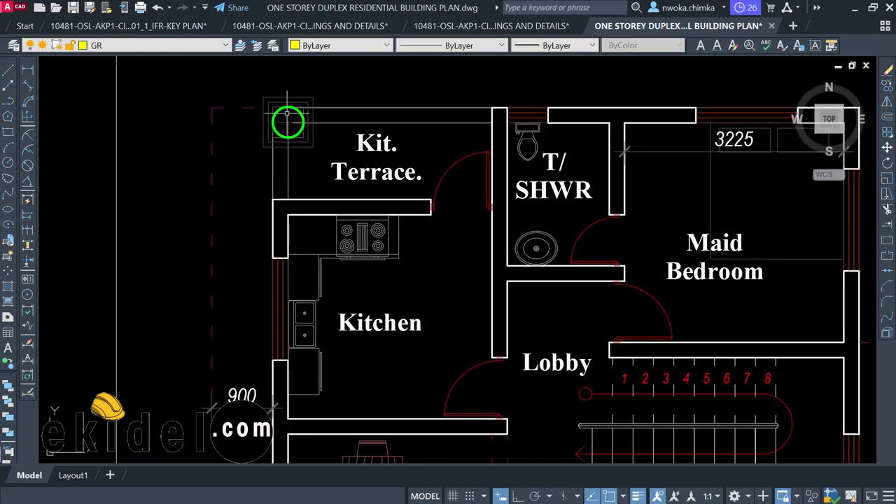
pyautogui.scroll(-1, 287, 113)
pyautogui.scroll(-1, 303, 107)
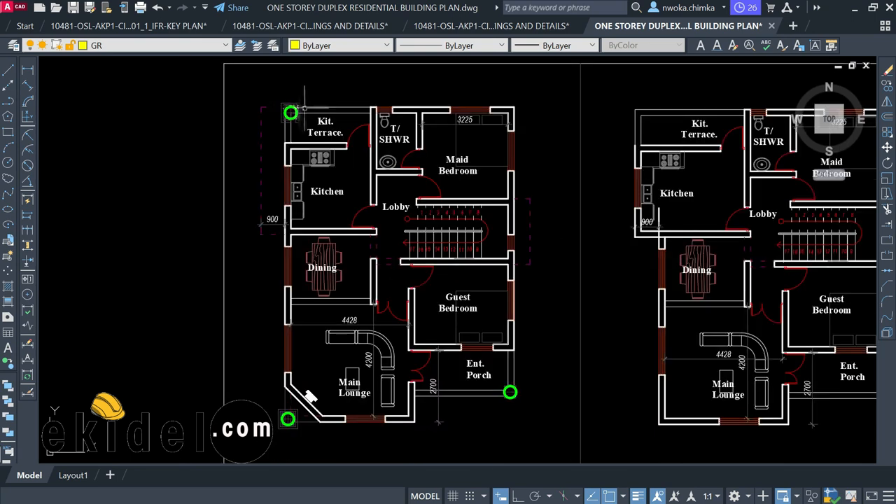
# Pan up to show the FRONT VIEW elevation and its title above both floor plans
pyautogui.moveTo(343, 131); pyautogui.dragTo(355, 189, button='middle')
pyautogui.scroll(-1, 343, 154)
pyautogui.moveTo(379, 146); pyautogui.dragTo(380, 341, button='middle')
pyautogui.scroll(2, 558, 130)
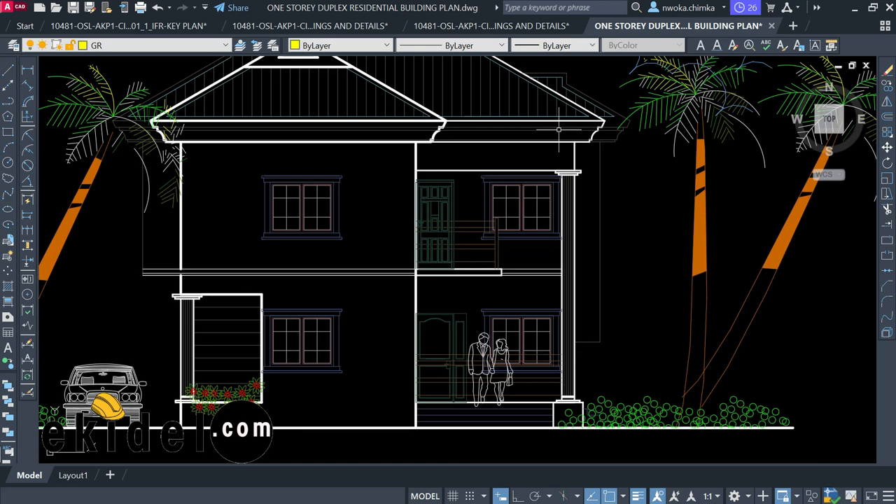
pyautogui.scroll(-2, 571, 146)
pyautogui.moveTo(581, 261); pyautogui.dragTo(573, 196, button='middle')
pyautogui.moveTo(373, 213); pyautogui.dragTo(401, 105, button='middle')
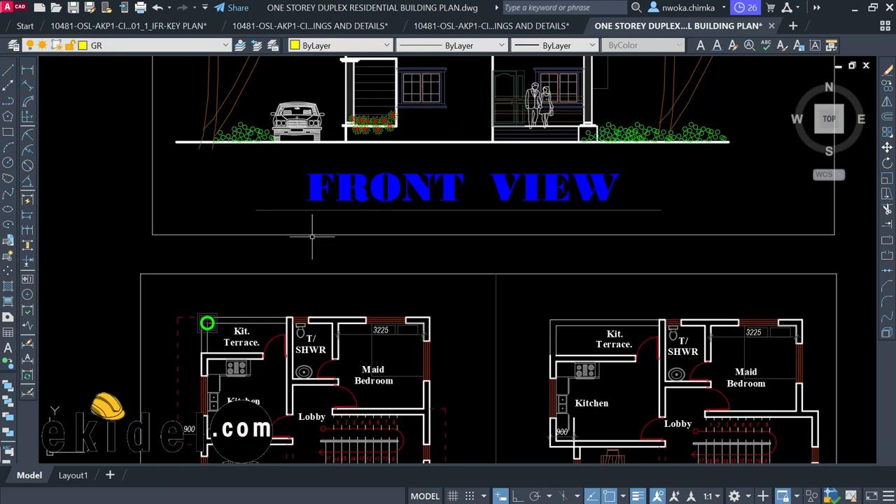
# Inspect the ground floor plan's terrace corner, then reframe both floor plans
pyautogui.moveTo(277, 321); pyautogui.dragTo(344, 201, button='middle')
pyautogui.scroll(2, 274, 203)
pyautogui.scroll(-1, 296, 181)
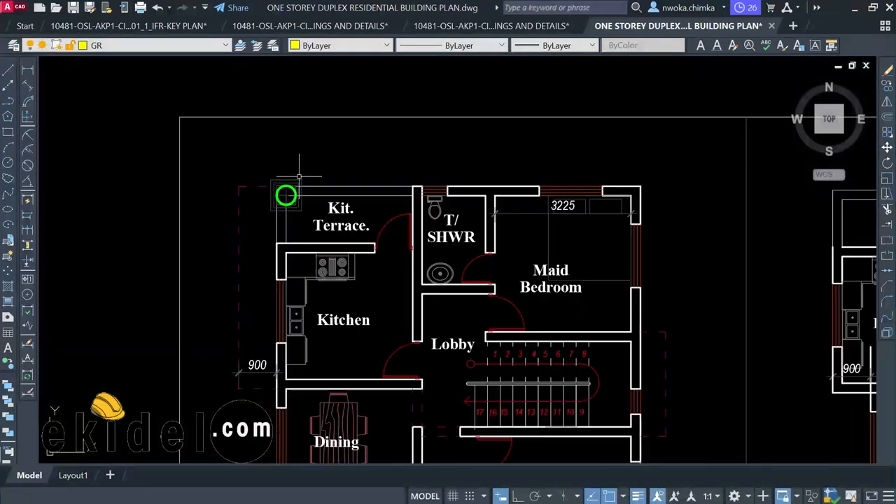
pyautogui.scroll(-3, 299, 178)
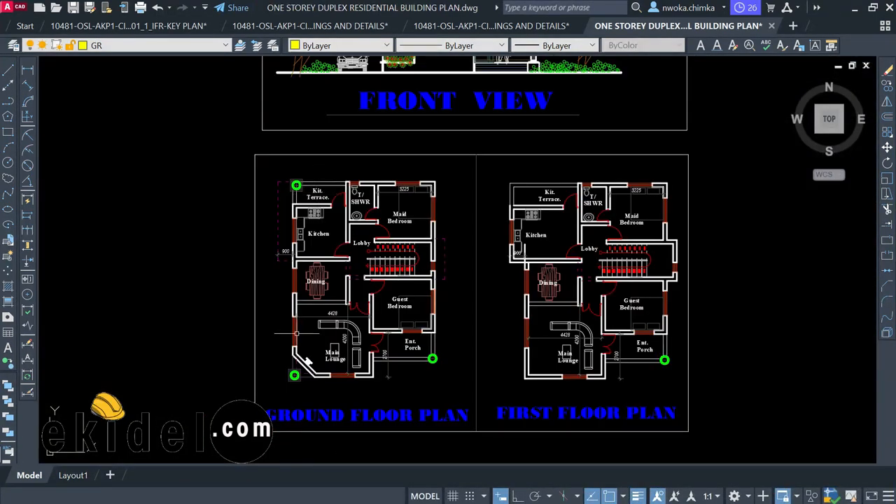
pyautogui.scroll(4, 294, 368)
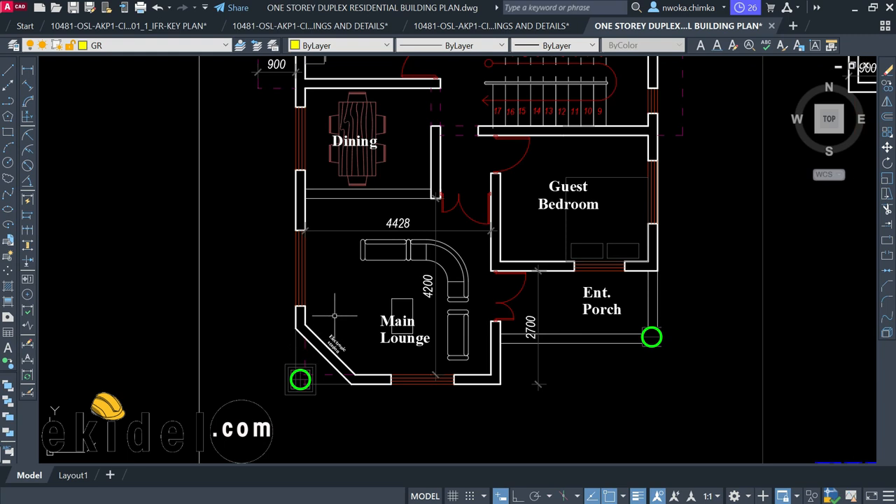
pyautogui.scroll(-3, 322, 332)
pyautogui.scroll(4, 319, 126)
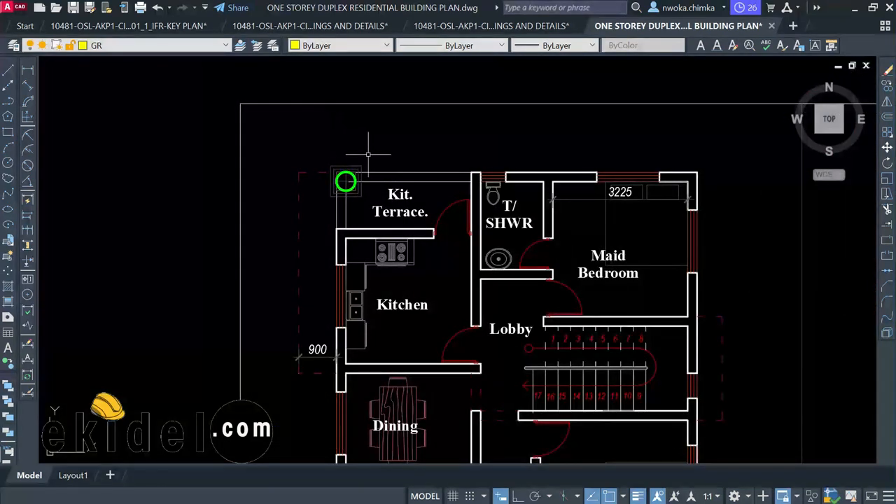
pyautogui.scroll(-4, 362, 151)
pyautogui.scroll(2, 370, 169)
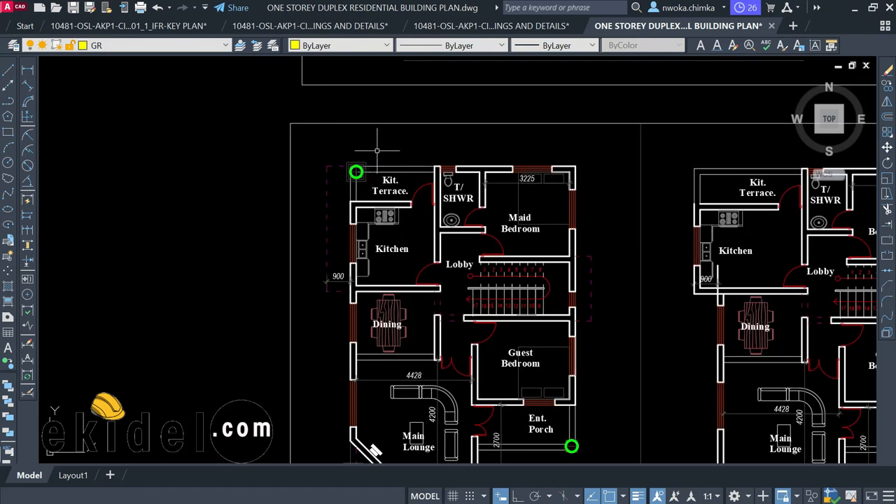
pyautogui.moveTo(426, 82); pyautogui.dragTo(364, 231, button='middle')
pyautogui.scroll(-2, 364, 230)
pyautogui.moveTo(369, 388); pyautogui.dragTo(366, 248, button='middle')
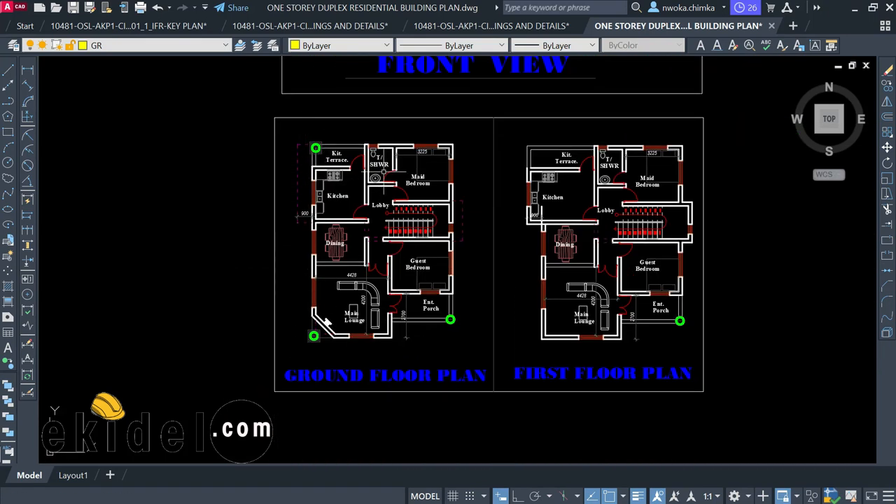
pyautogui.scroll(4, 673, 321)
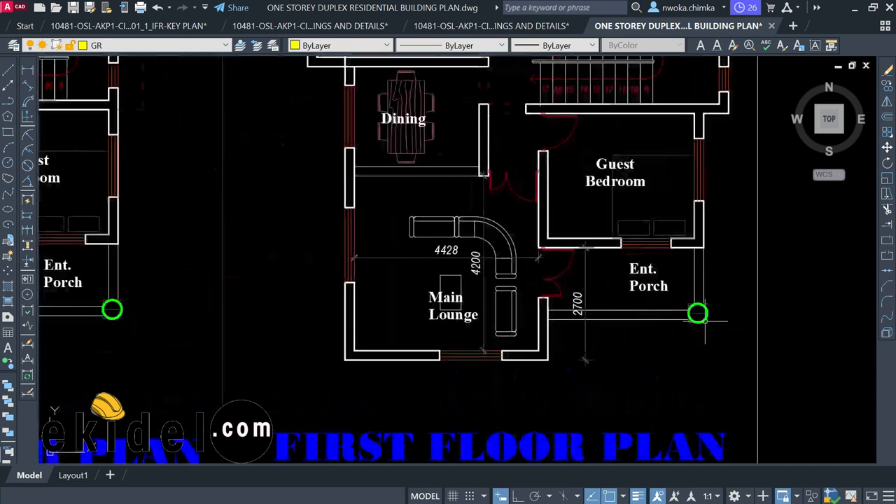
pyautogui.scroll(-2, 704, 321)
# Centre on the ground floor plan, checking Terrace, SHWR and plan titles, then zoom in close
pyautogui.moveTo(167, 320); pyautogui.dragTo(302, 301, button='middle')
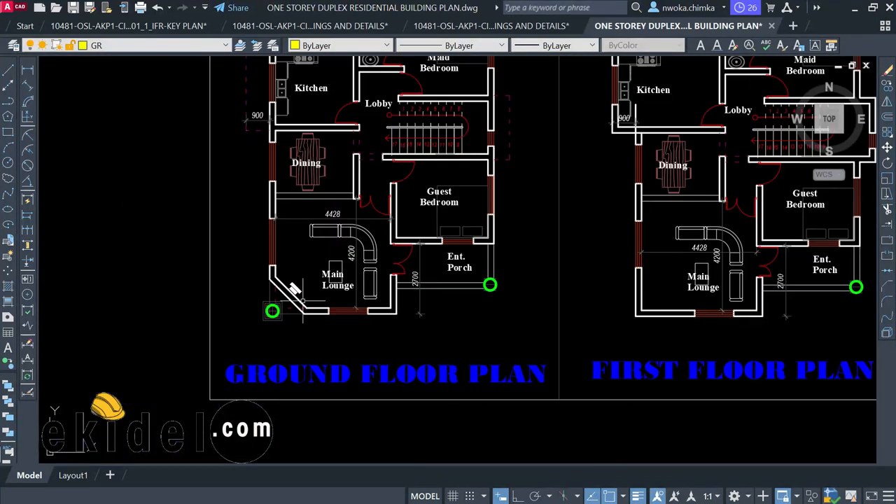
pyautogui.scroll(2, 272, 308)
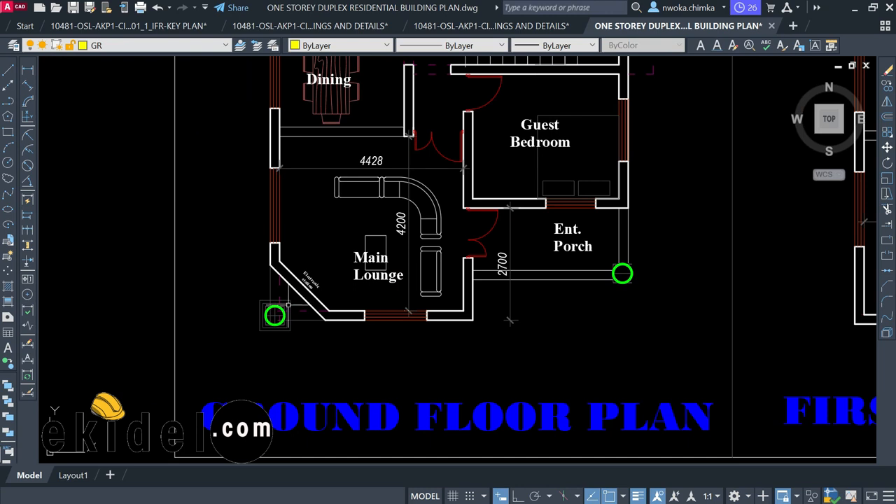
pyautogui.scroll(-2, 261, 310)
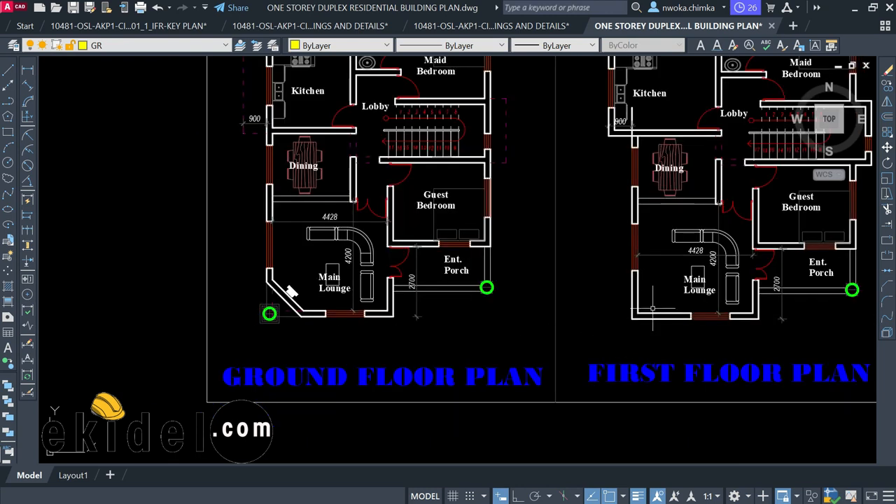
pyautogui.moveTo(652, 309); pyautogui.dragTo(648, 335, button='middle')
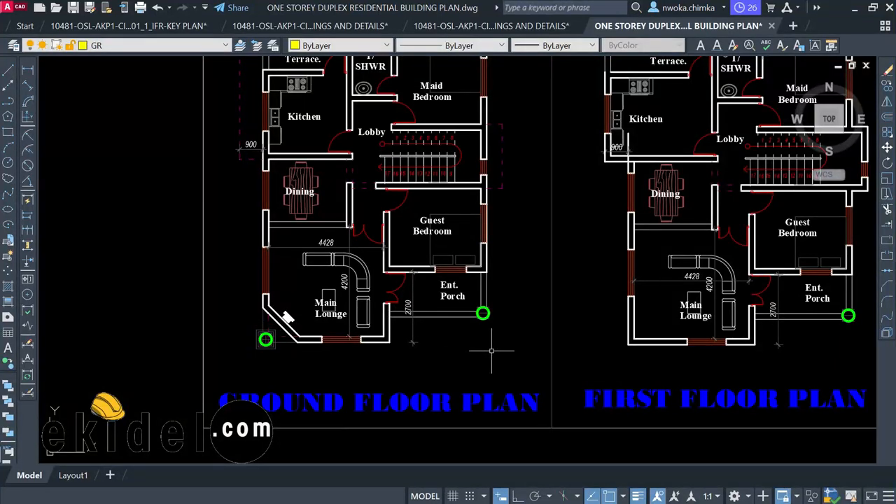
pyautogui.moveTo(492, 286); pyautogui.dragTo(466, 451, button='middle')
pyautogui.scroll(-2, 466, 451)
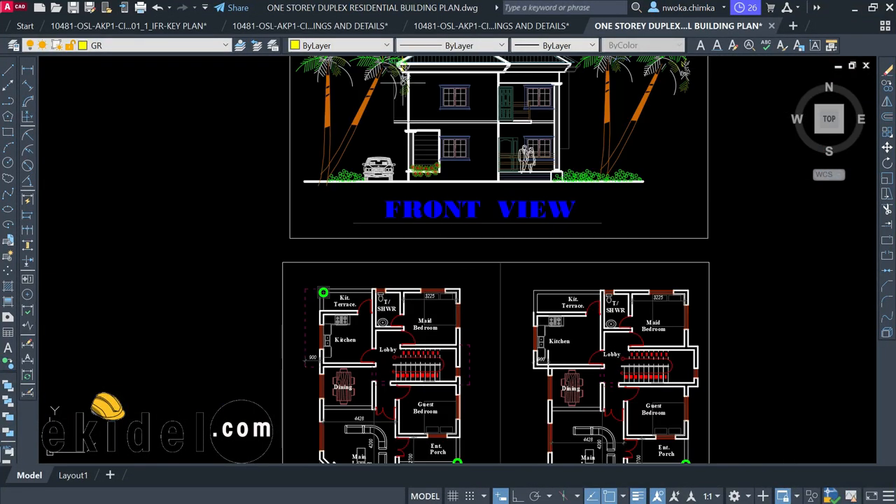
pyautogui.scroll(4, 402, 84)
pyautogui.scroll(2, 446, 178)
pyautogui.scroll(-3, 343, 234)
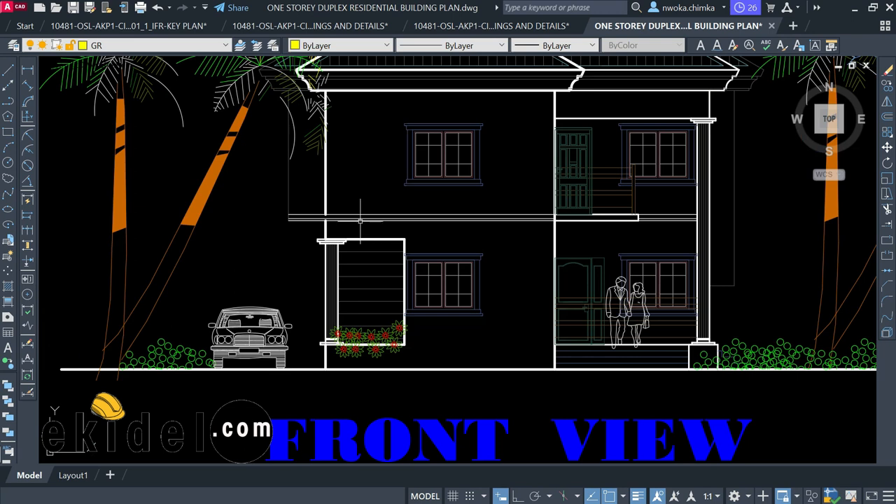
pyautogui.scroll(3, 331, 241)
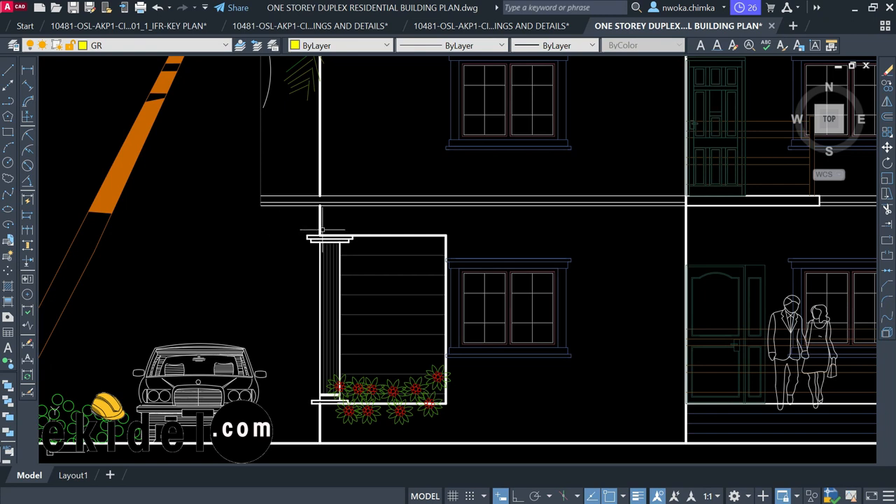
pyautogui.scroll(-3, 325, 227)
pyautogui.scroll(2, 329, 224)
pyautogui.scroll(-5, 350, 230)
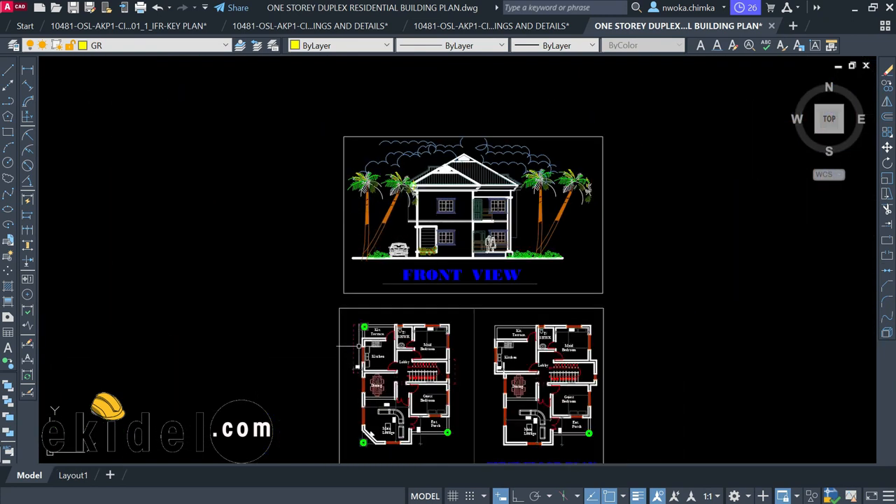
pyautogui.scroll(7, 358, 346)
pyautogui.scroll(-6, 363, 313)
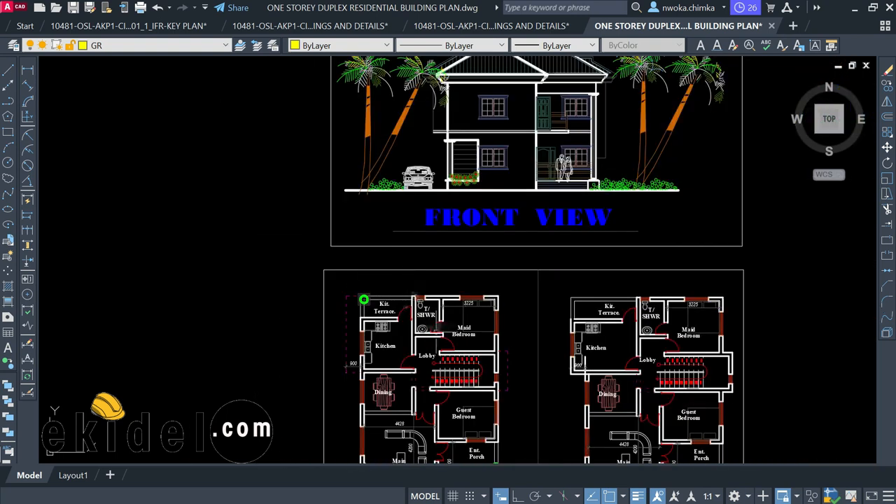
pyautogui.moveTo(446, 353); pyautogui.dragTo(419, 276, button='middle')
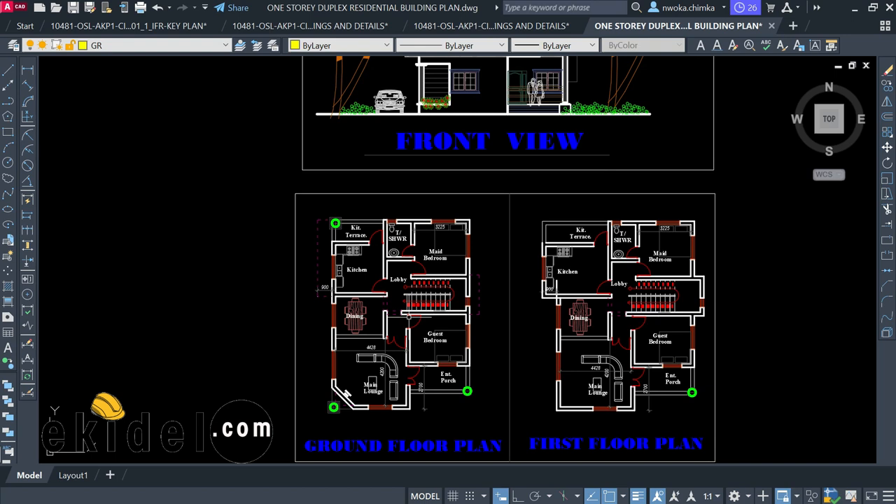
pyautogui.scroll(4, 417, 338)
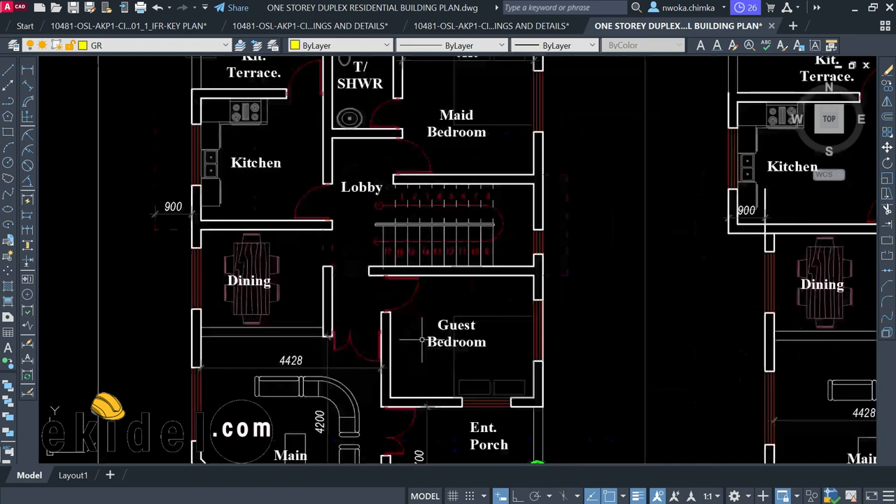
pyautogui.scroll(-2, 388, 301)
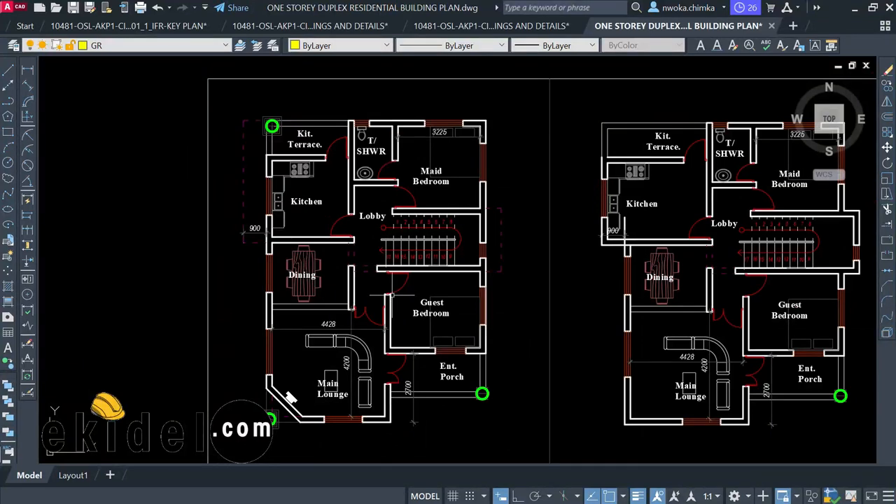
pyautogui.scroll(-4, 391, 296)
pyautogui.scroll(4, 388, 338)
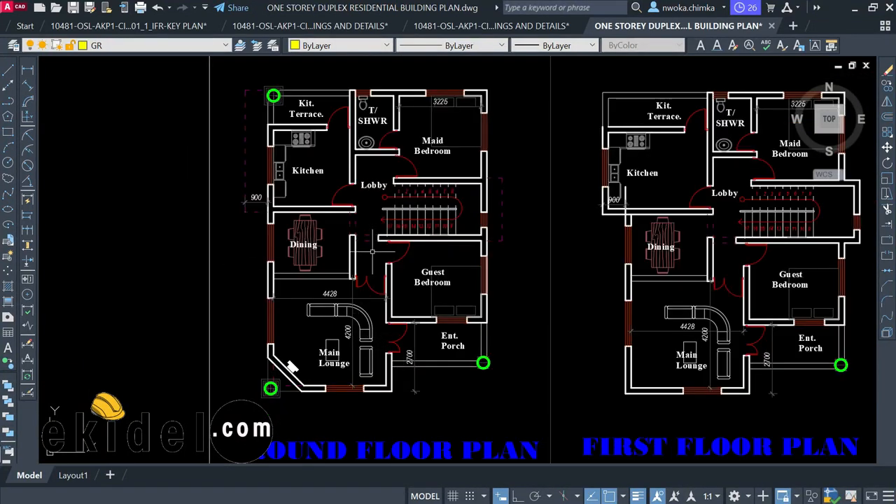
pyautogui.scroll(3, 270, 91)
pyautogui.scroll(-3, 272, 89)
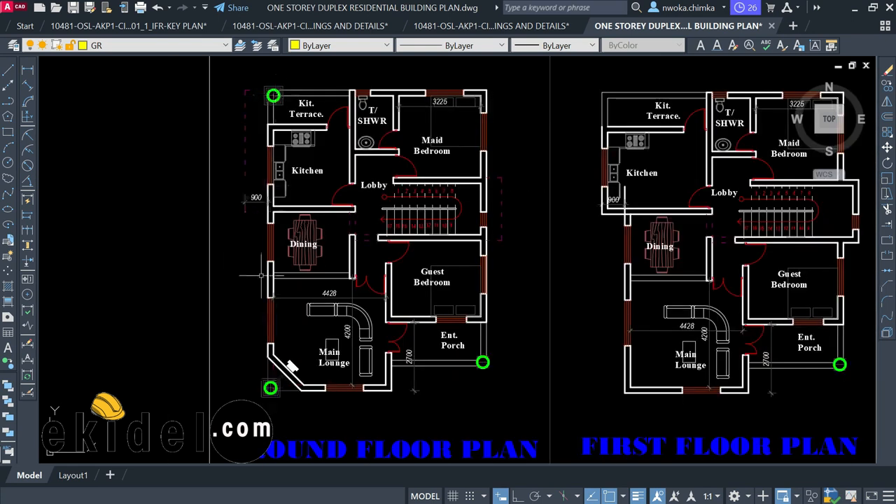
pyautogui.scroll(2, 290, 366)
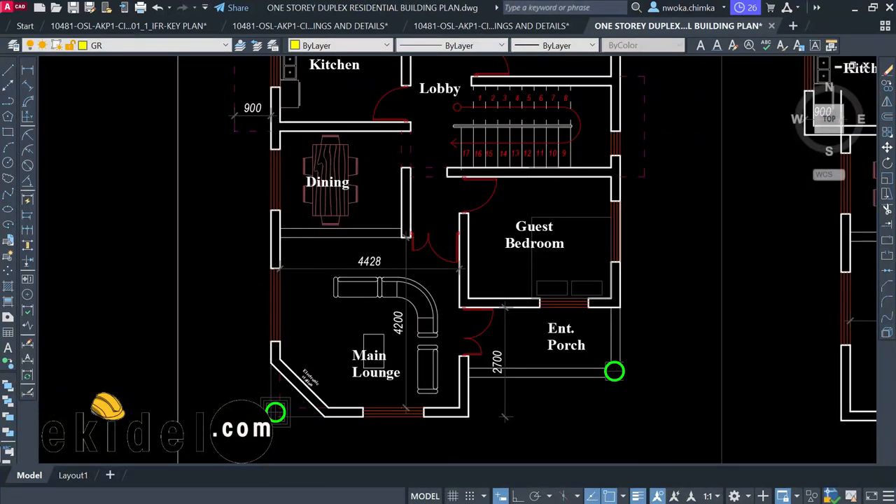
pyautogui.scroll(2, 290, 365)
pyautogui.scroll(-4, 315, 379)
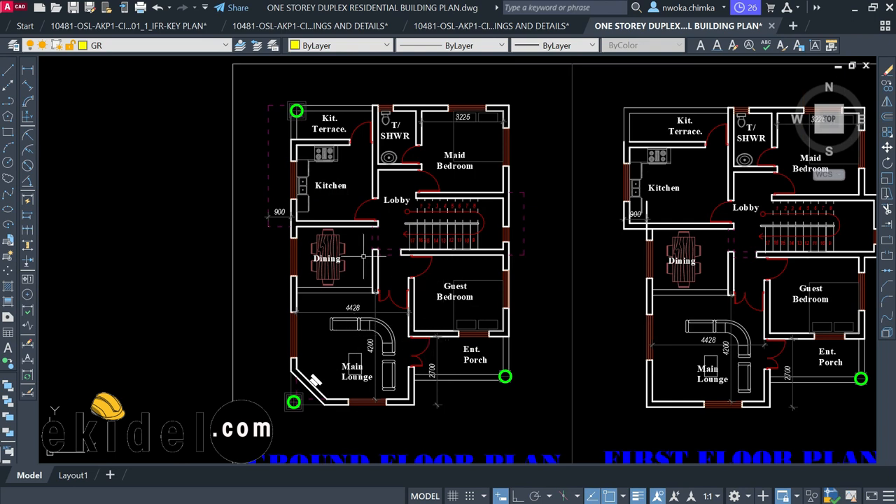
pyautogui.scroll(-4, 357, 198)
pyautogui.scroll(4, 343, 161)
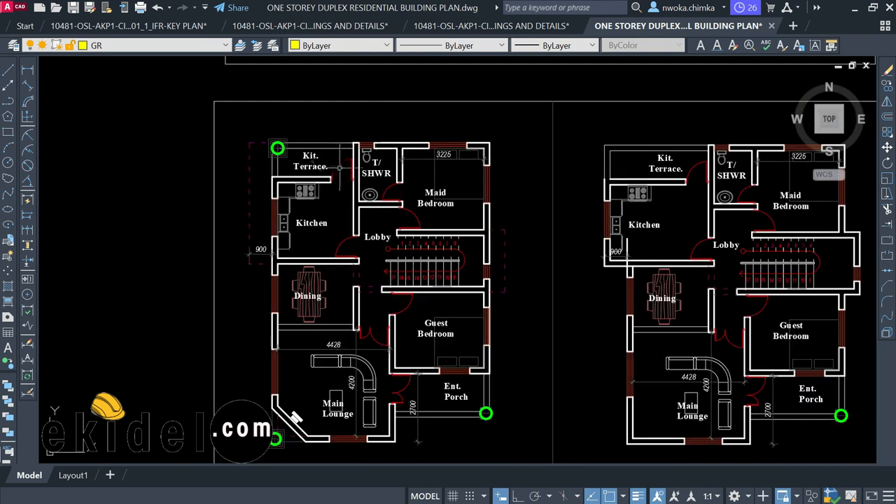
pyautogui.scroll(-2, 343, 157)
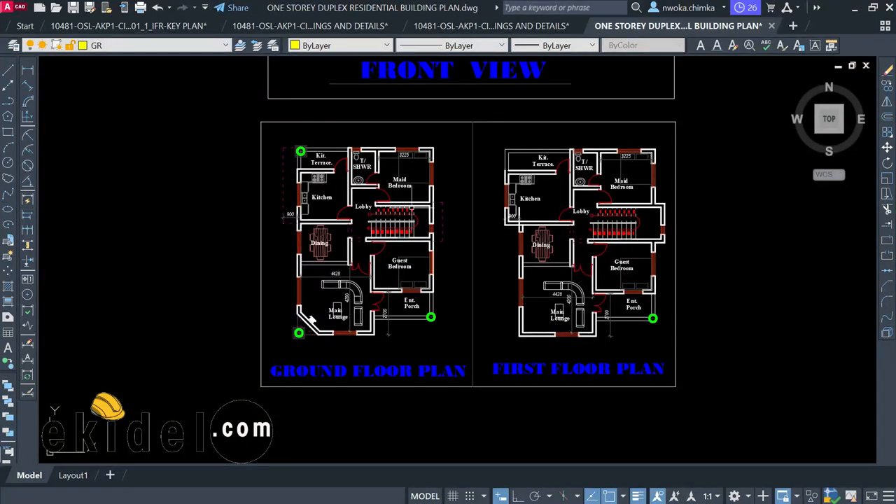
pyautogui.scroll(2, 361, 188)
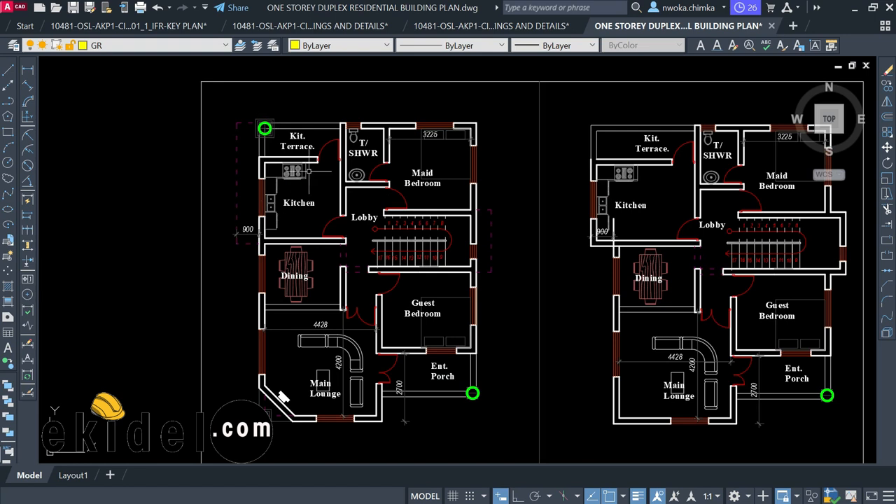
pyautogui.scroll(-2, 322, 168)
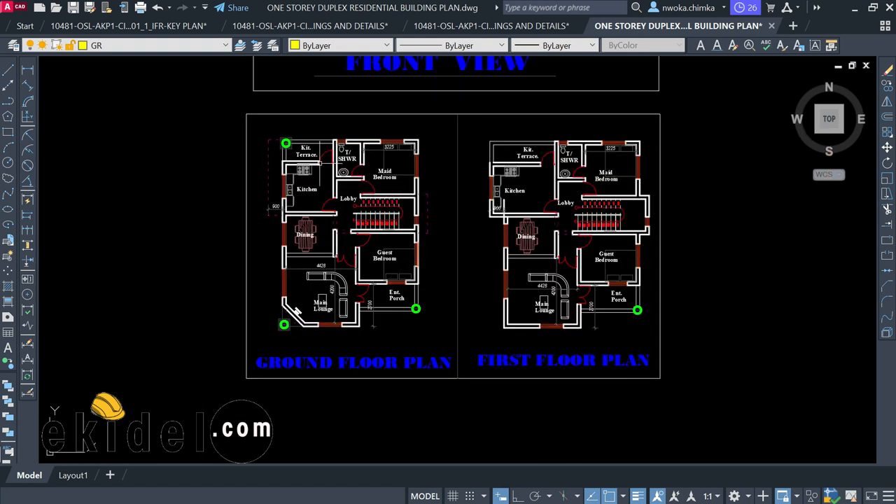
pyautogui.scroll(3, 290, 143)
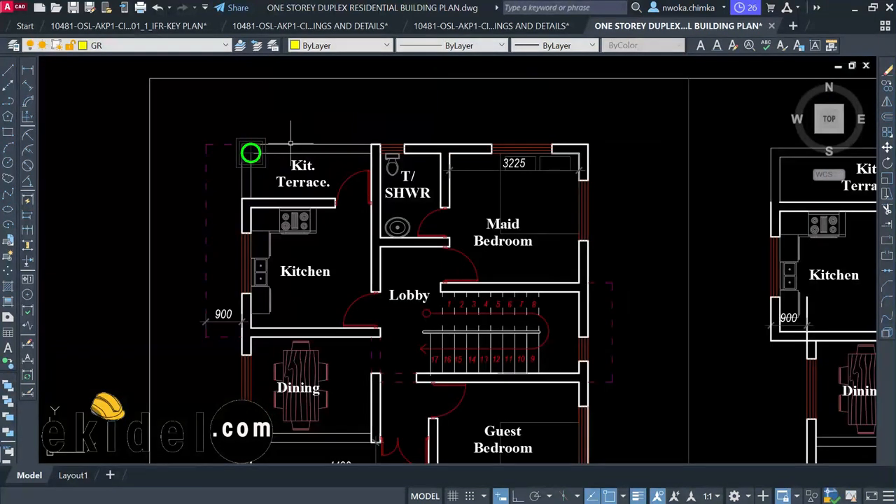
pyautogui.scroll(-2, 333, 147)
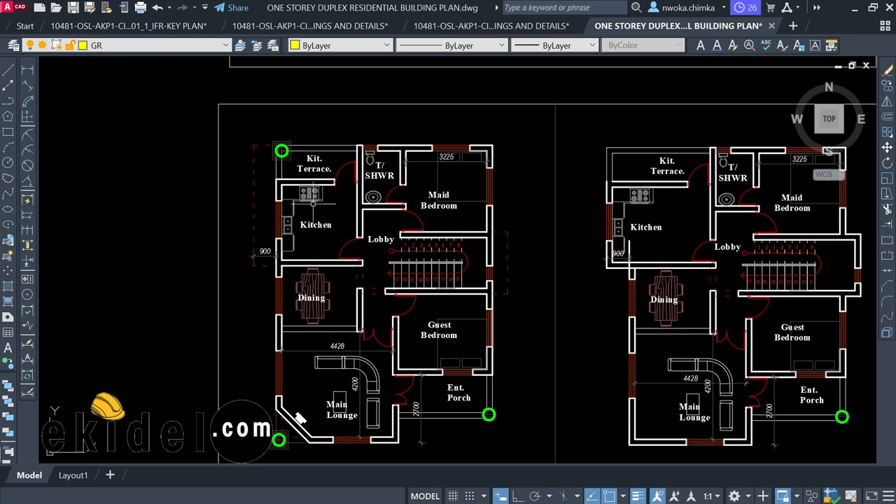
pyautogui.scroll(2, 310, 167)
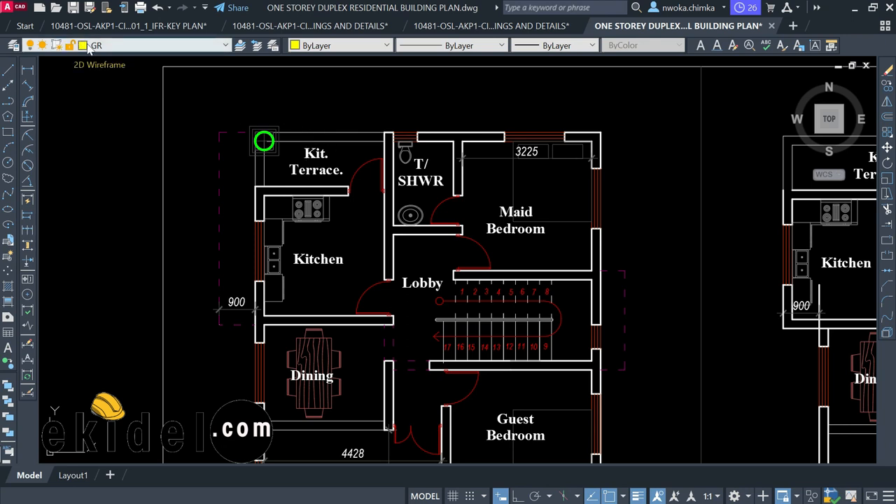
pyautogui.click(13, 46)
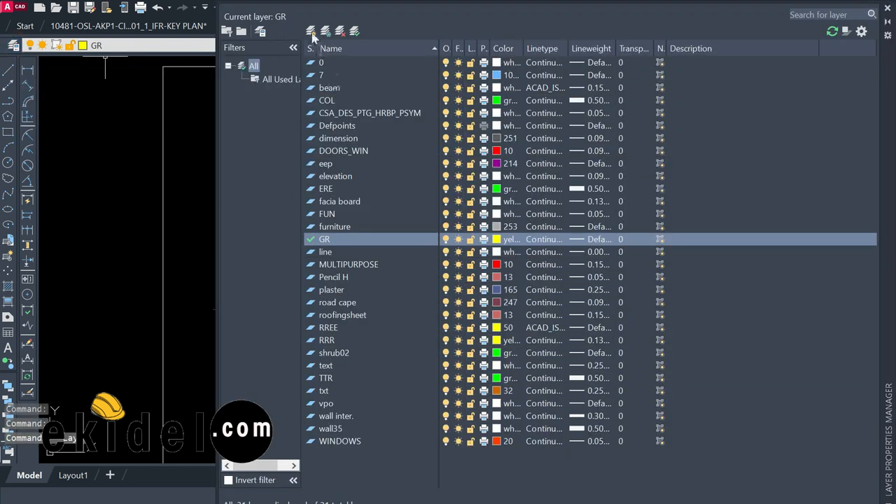
# Create a new layer named GRID coloured yellow, then add a second new layer
pyautogui.click(310, 32)
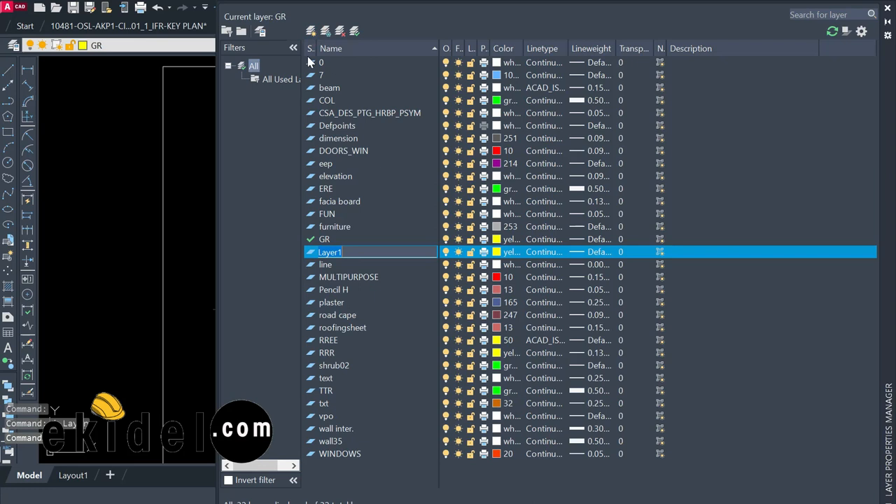
pyautogui.write('GRID')
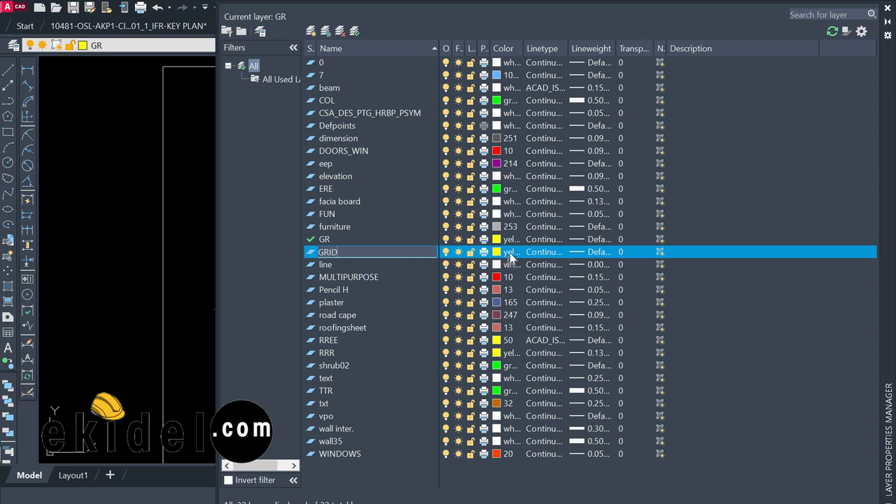
pyautogui.press('Return')
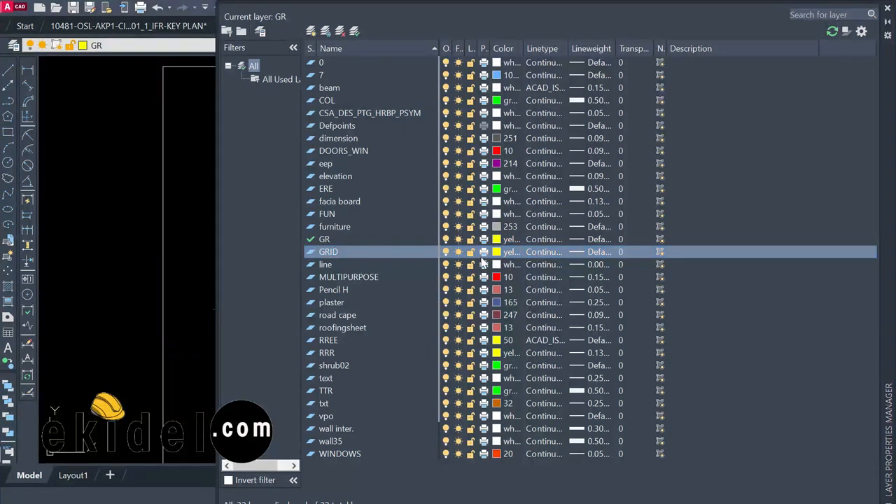
pyautogui.click(501, 254)
pyautogui.click(666, 337)
pyautogui.click(747, 420)
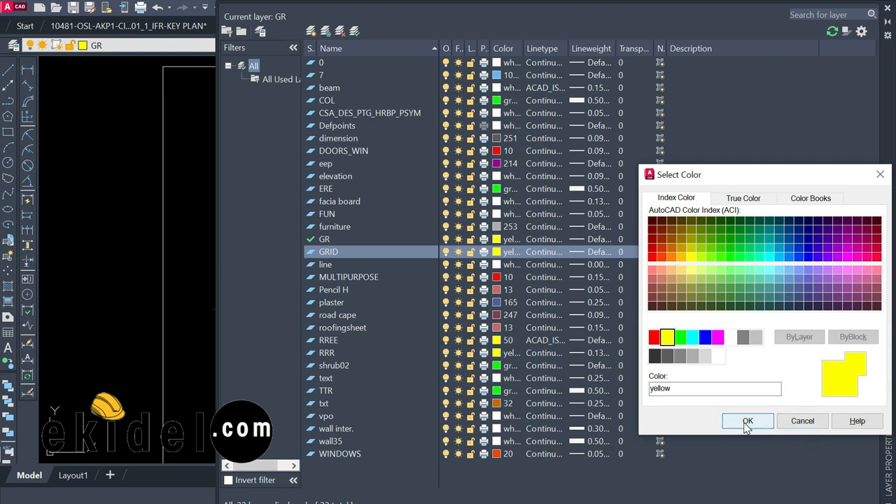
pyautogui.click(311, 31)
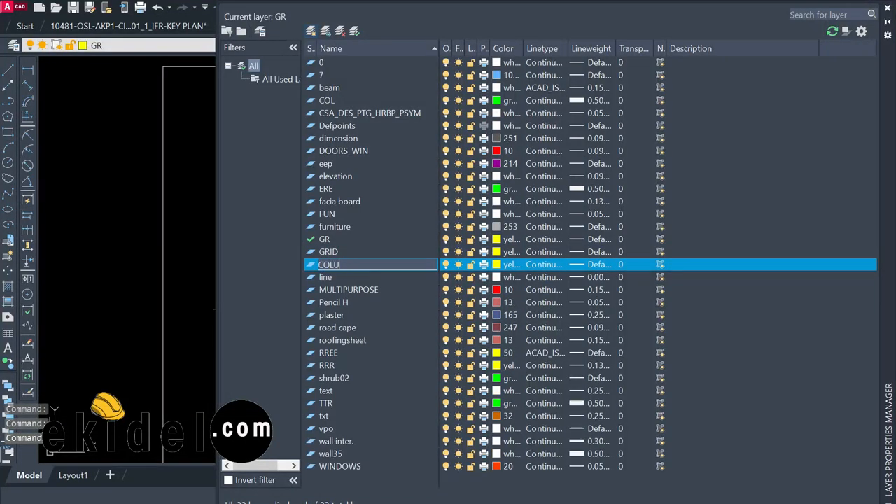
# Name the new layer COLUMN and give it the colour green
pyautogui.write('COLUMN')
pyautogui.press('Return')
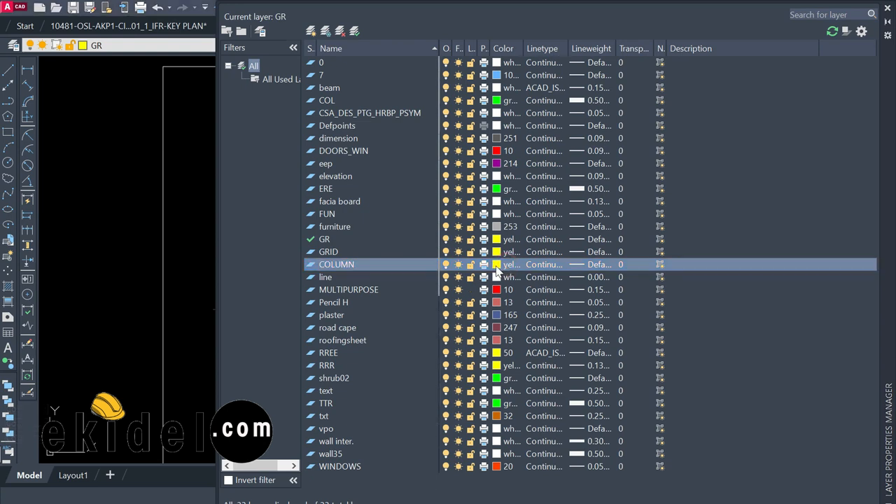
pyautogui.click(500, 265)
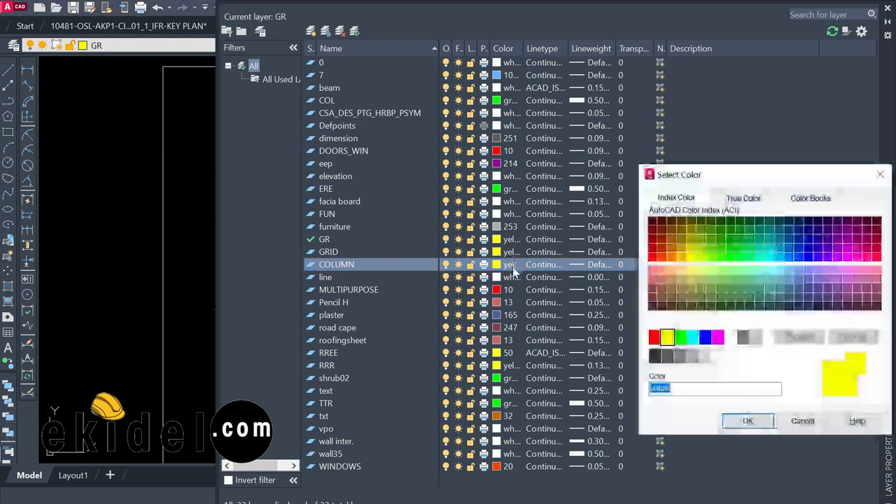
pyautogui.click(679, 337)
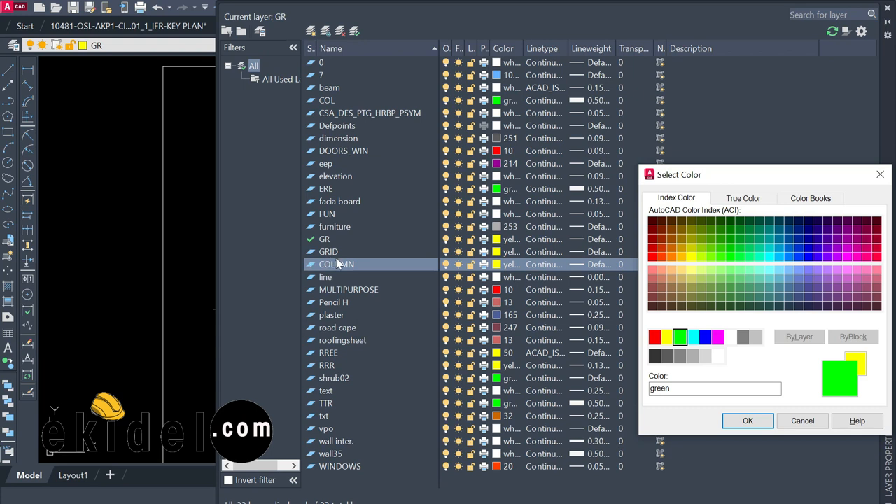
pyautogui.click(748, 420)
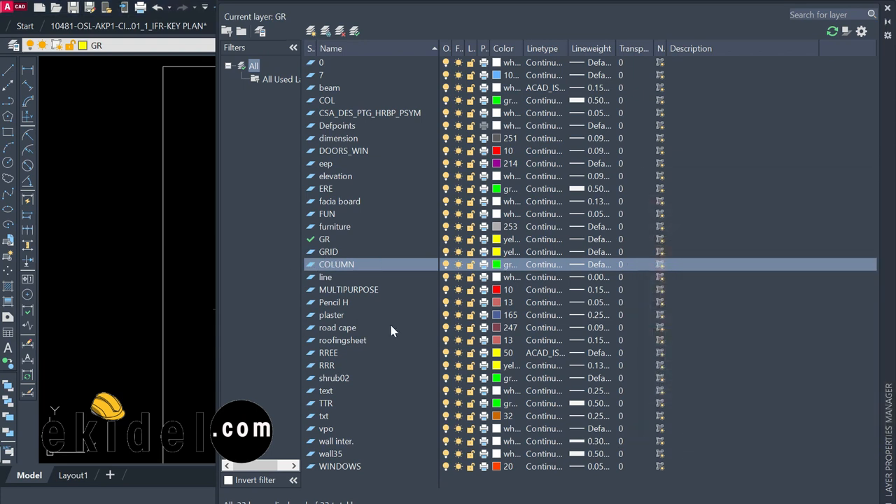
pyautogui.scroll(-2, 105, 189)
pyautogui.scroll(3, 105, 189)
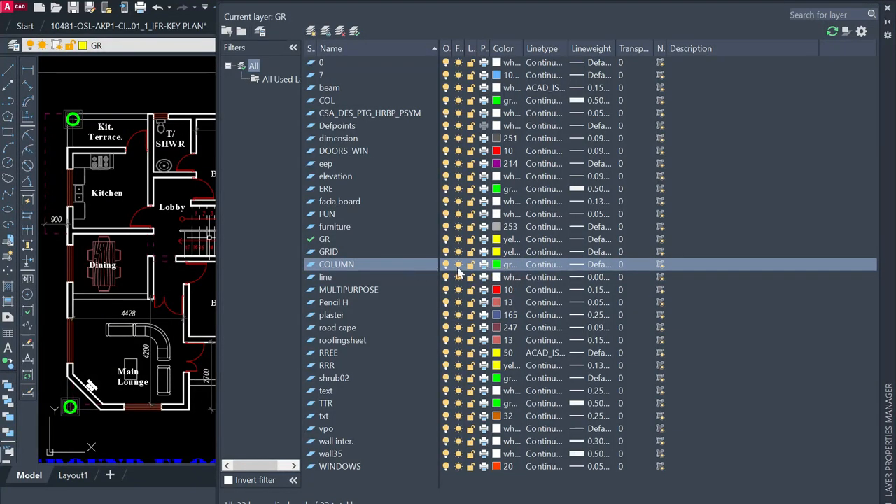
# Set COLUMN's lineweight to 0.60 mm and close the layer manager
pyautogui.click(585, 260)
pyautogui.scroll(-3, 564, 273)
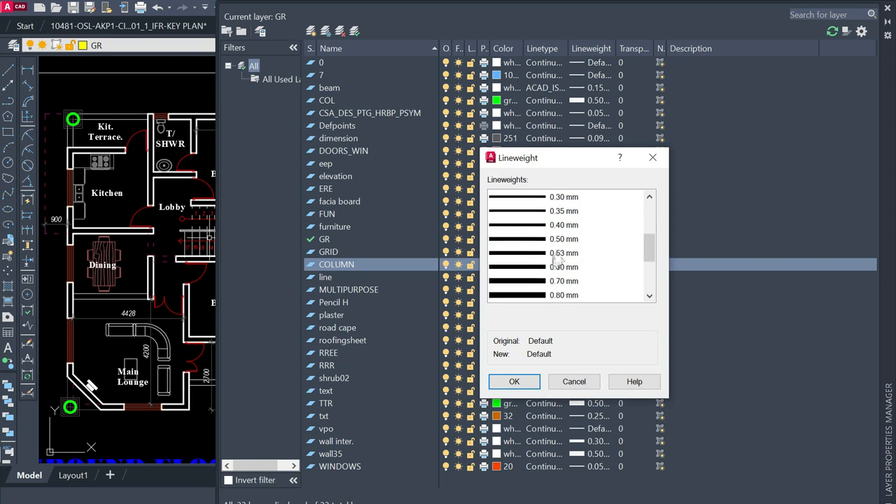
pyautogui.click(551, 271)
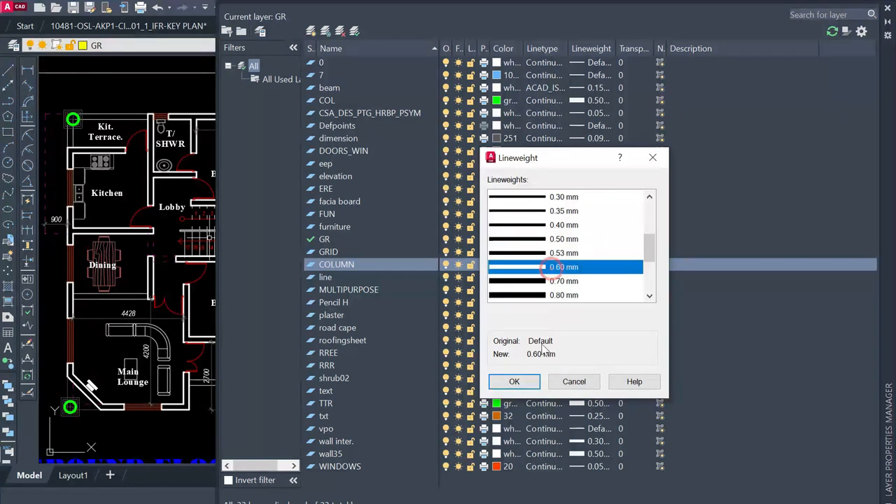
pyautogui.click(515, 382)
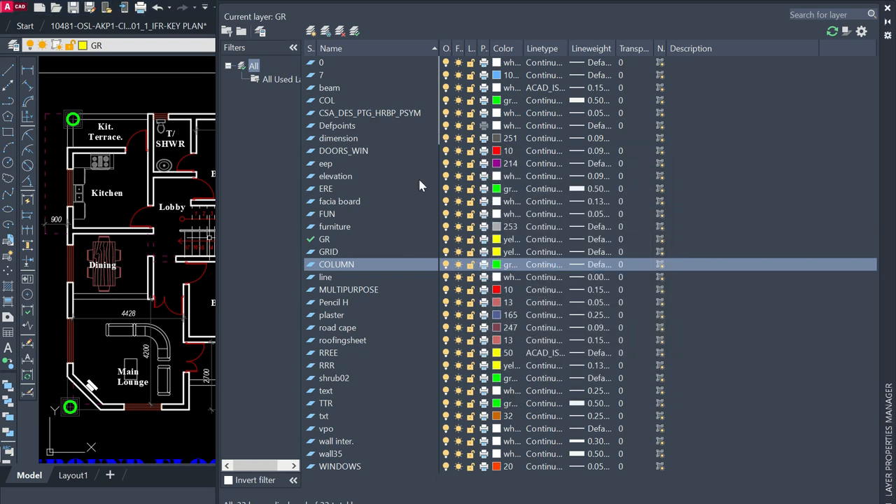
pyautogui.click(337, 259)
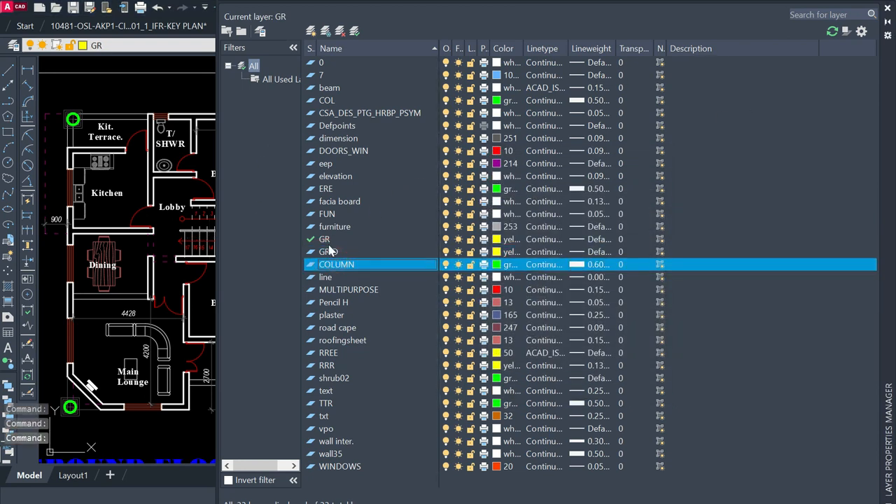
pyautogui.click(887, 7)
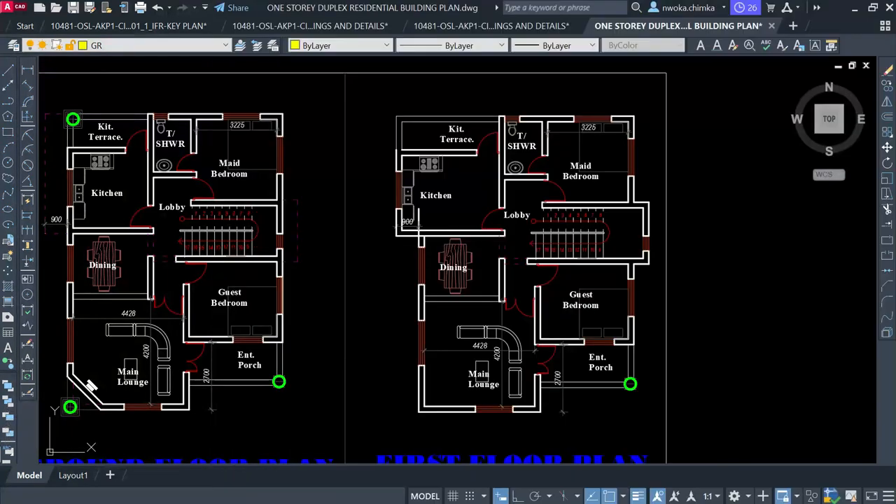
# Make GRID the current layer after briefly switching to COLUMN
pyautogui.click(166, 44)
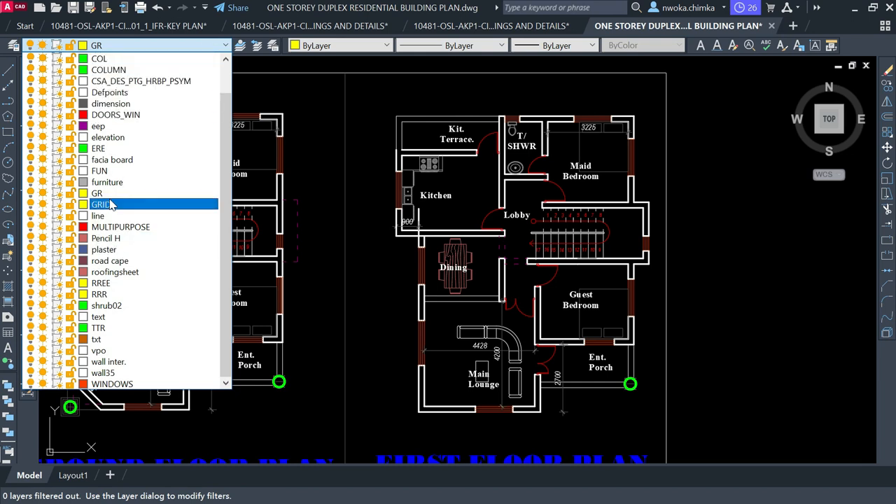
pyautogui.click(110, 203)
pyautogui.click(120, 44)
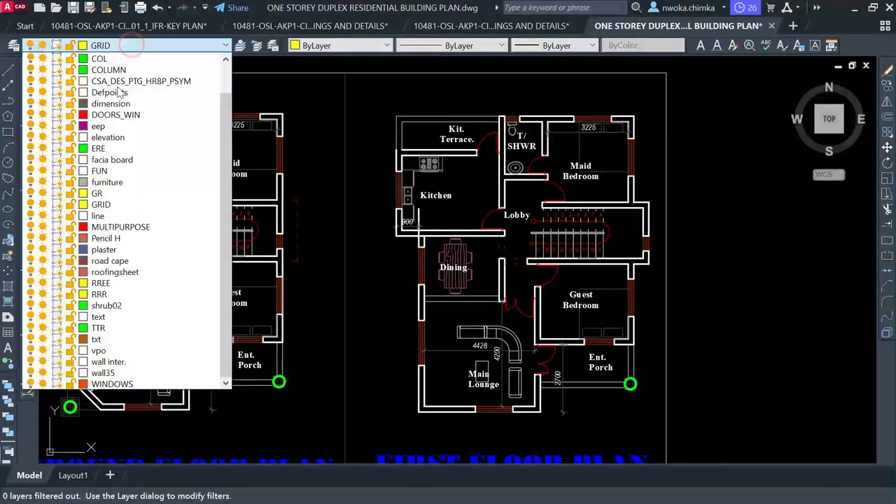
pyautogui.click(120, 71)
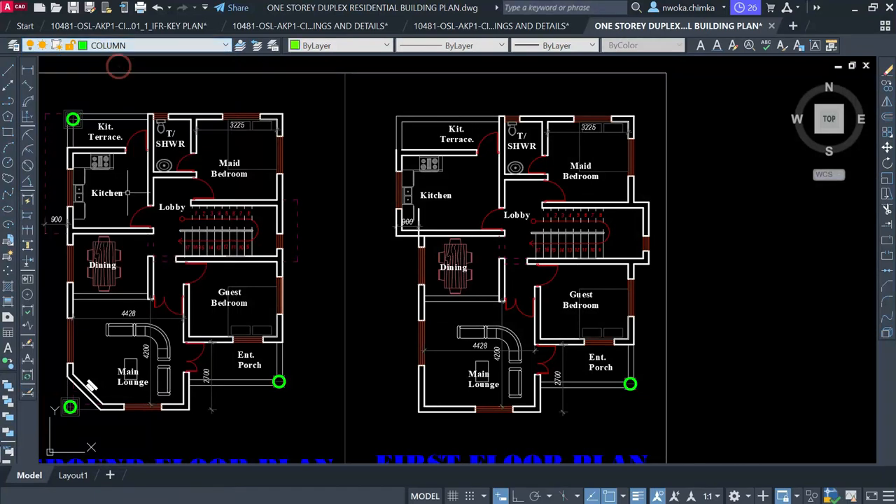
pyautogui.click(149, 46)
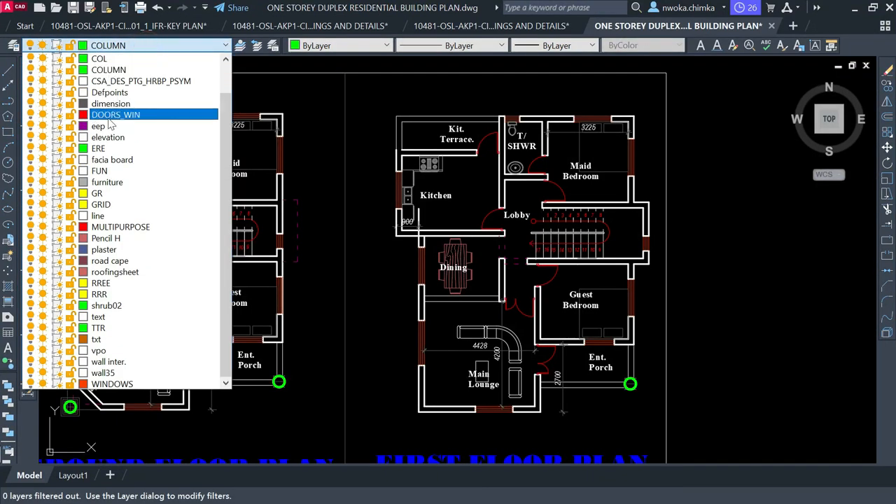
pyautogui.click(101, 204)
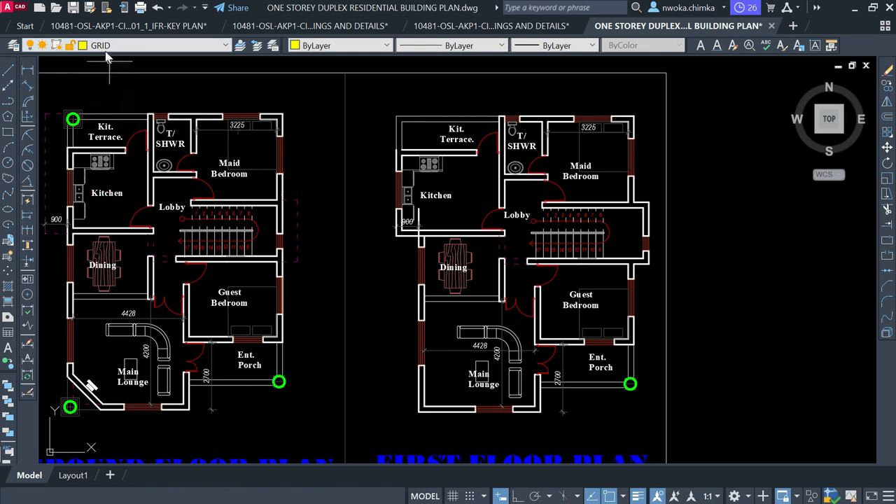
pyautogui.moveTo(209, 104); pyautogui.dragTo(258, 109, button='middle')
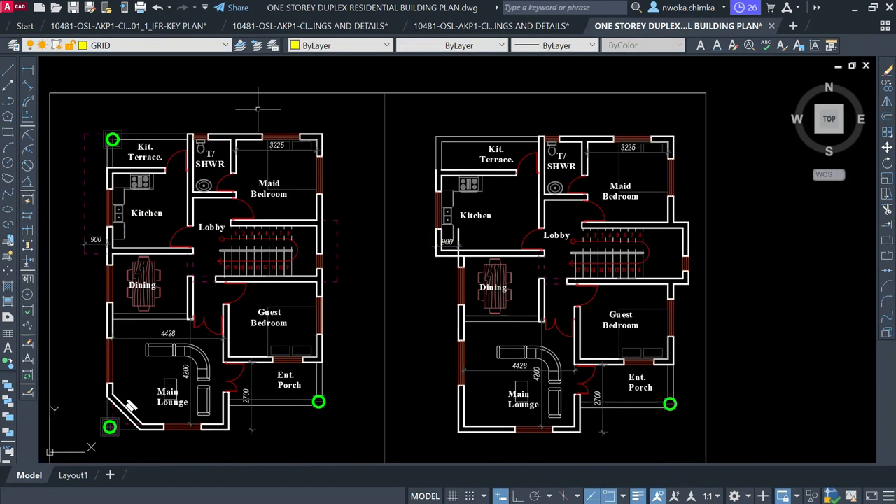
# Set the current drawing colour to Red, leaving linetype and lineweight ByLayer
pyautogui.click(361, 46)
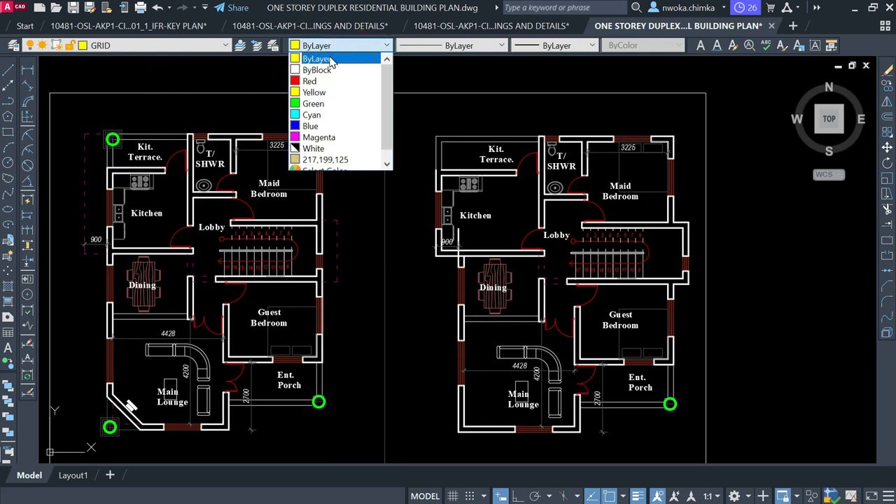
pyautogui.click(331, 60)
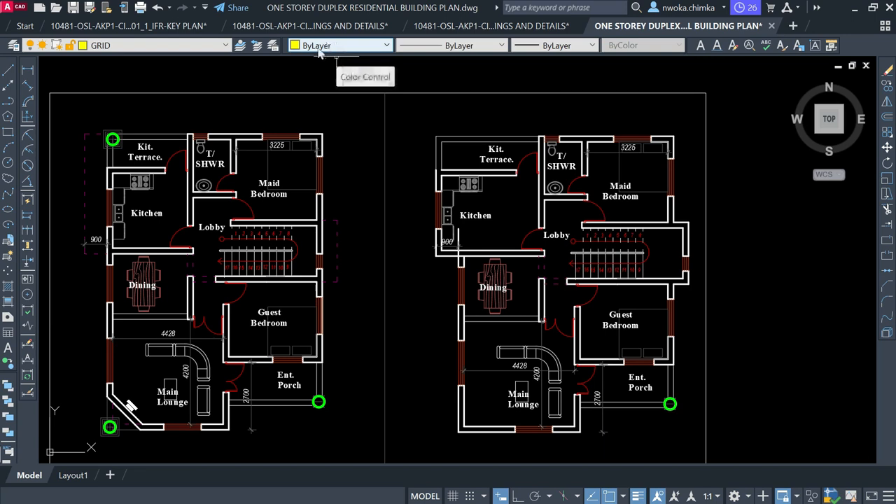
pyautogui.click(331, 47)
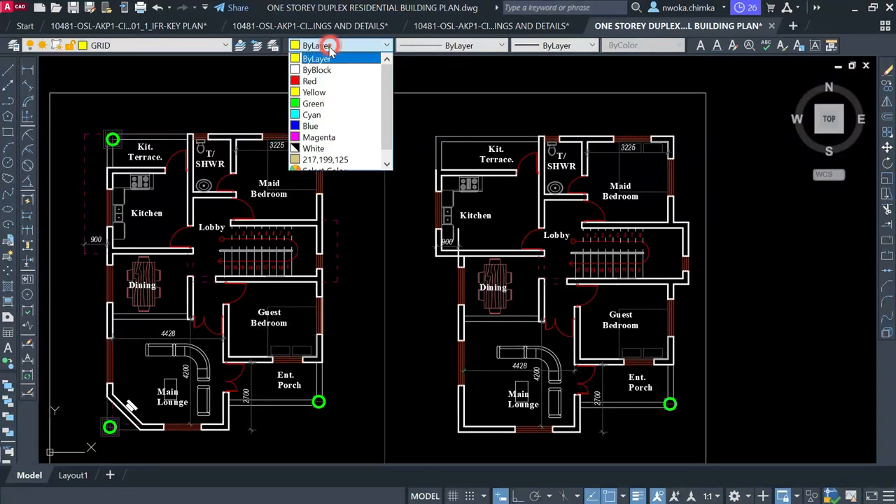
pyautogui.click(326, 56)
pyautogui.click(460, 46)
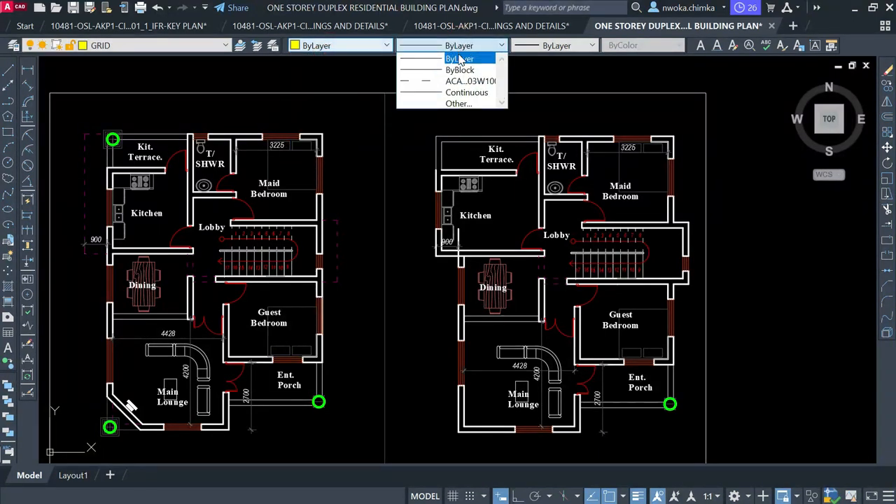
pyautogui.click(456, 60)
pyautogui.click(559, 45)
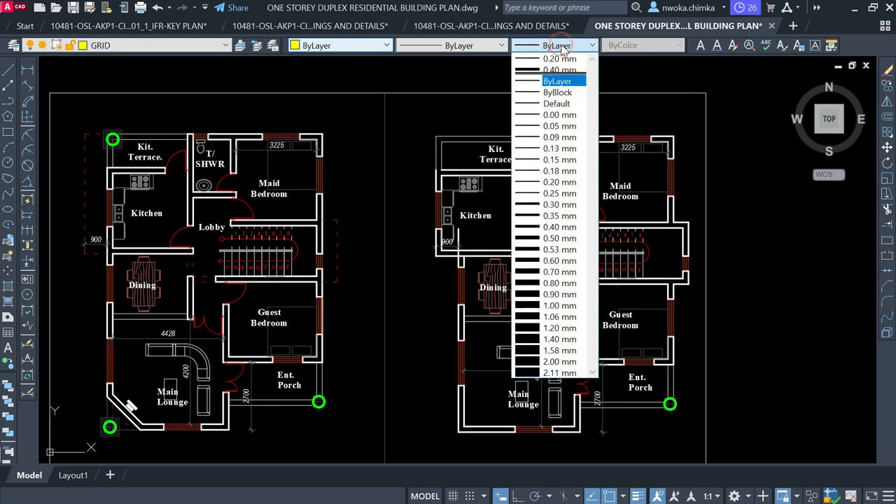
pyautogui.click(560, 82)
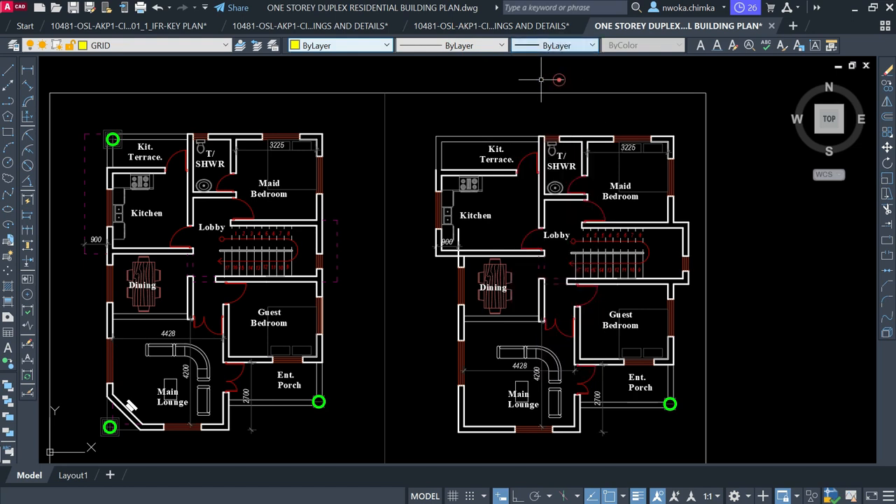
pyautogui.click(349, 47)
pyautogui.click(324, 81)
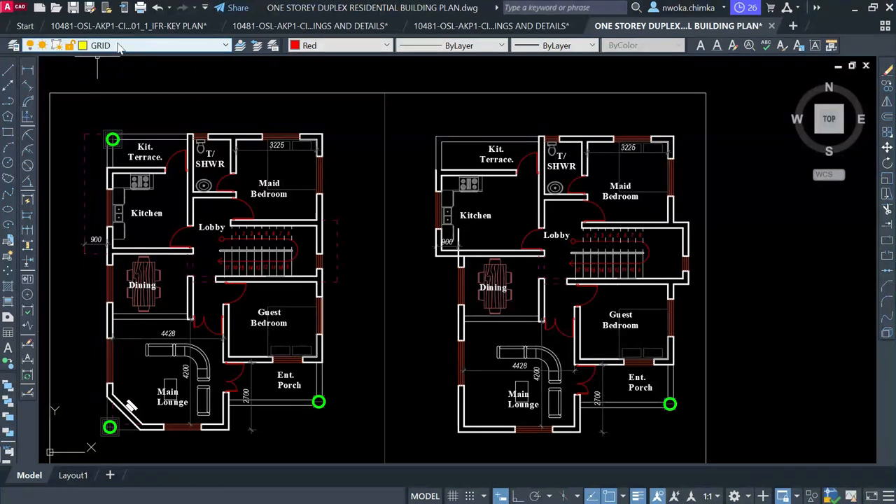
# Reset the current drawing colour to ByLayer, leaving linetype and lineweight unchanged
pyautogui.click(336, 45)
pyautogui.click(326, 59)
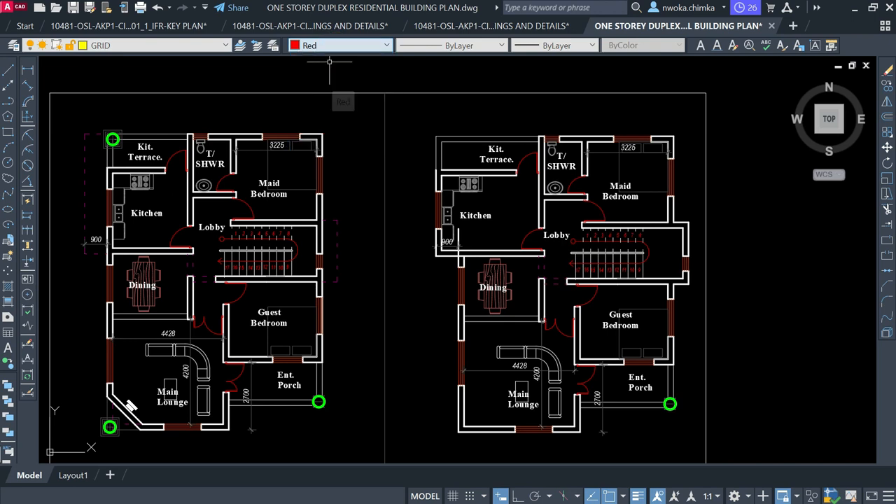
pyautogui.click(431, 45)
pyautogui.click(430, 56)
pyautogui.click(553, 45)
pyautogui.click(557, 81)
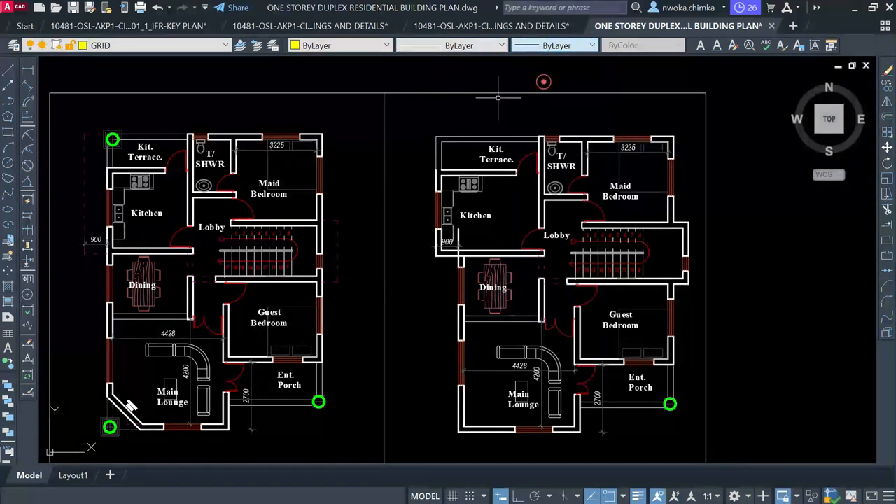
# Window-select the ground floor plan and move it to an empty area
pyautogui.scroll(-2, 376, 210)
pyautogui.scroll(-2, 282, 208)
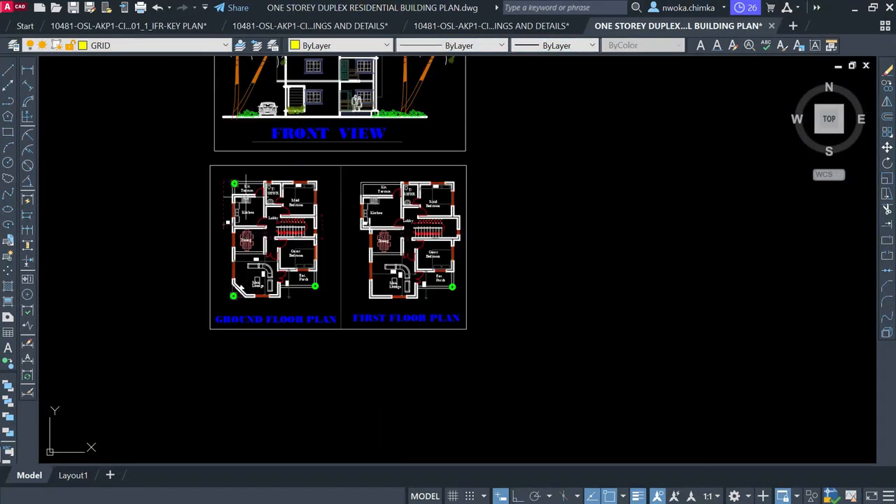
pyautogui.moveTo(190, 177); pyautogui.dragTo(286, 135, button='middle')
pyautogui.scroll(2, 283, 126)
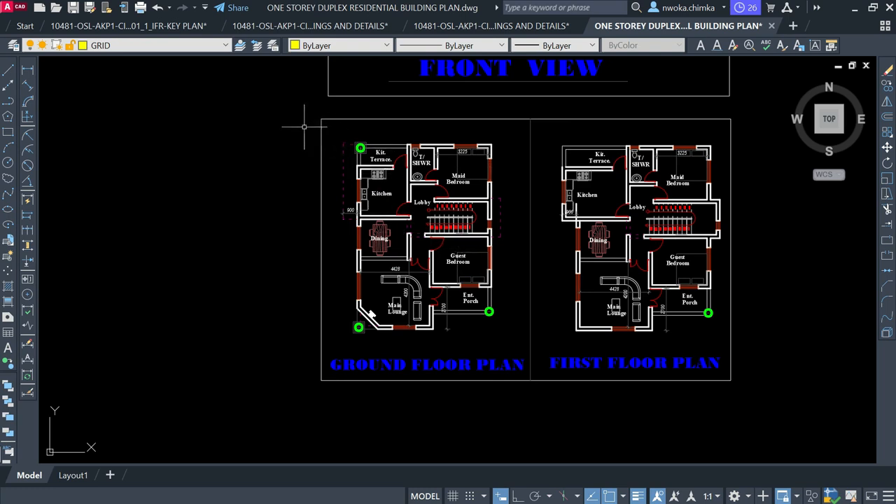
pyautogui.click(277, 108)
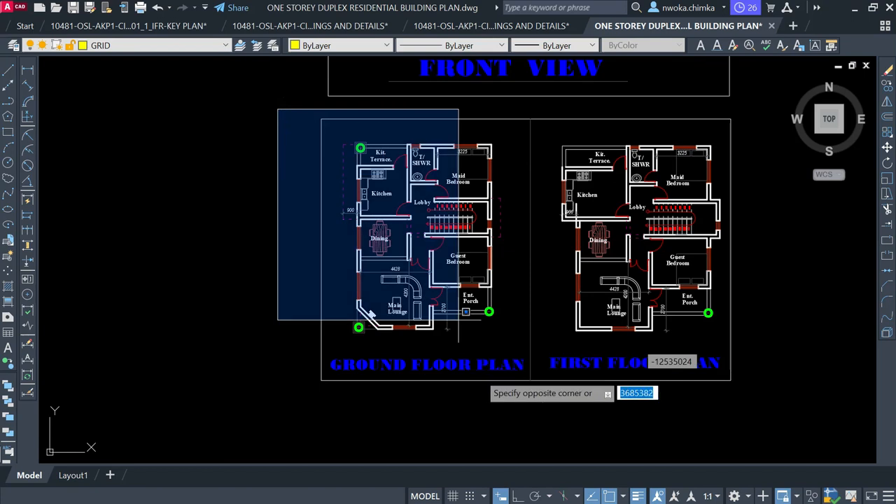
pyautogui.click(533, 386)
pyautogui.press('Return')
pyautogui.click(474, 279)
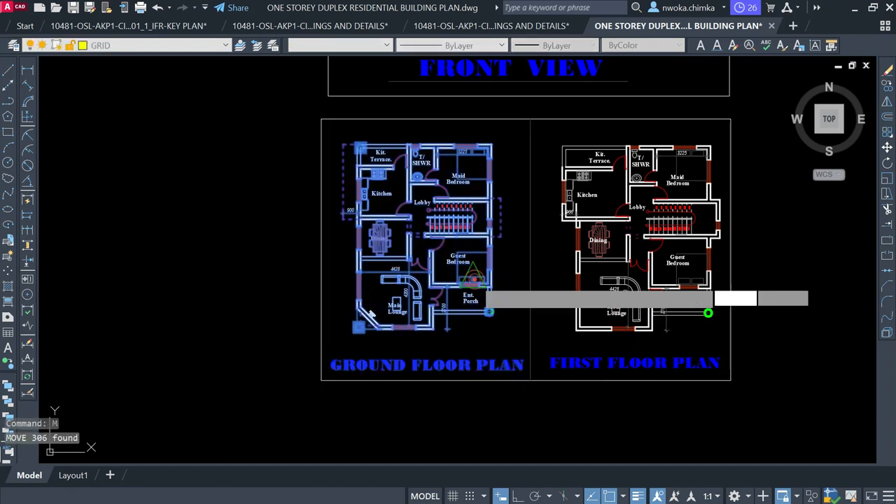
pyautogui.scroll(-6, 629, 186)
pyautogui.click(506, 252)
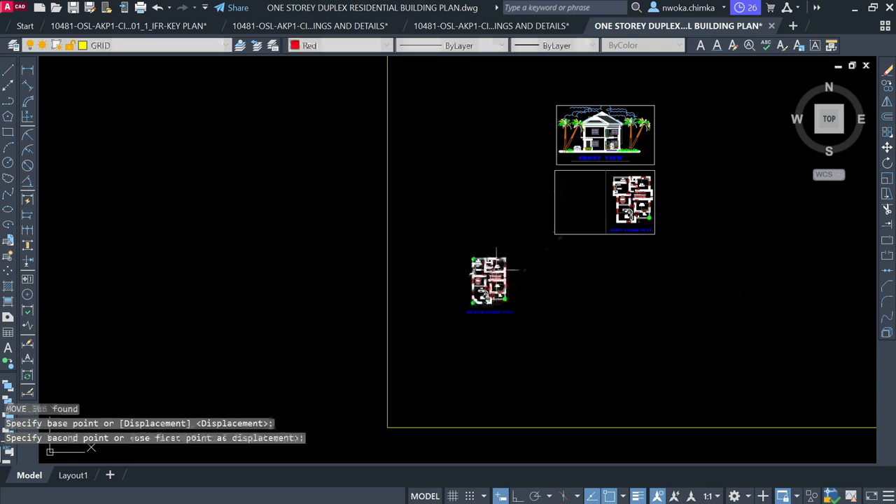
pyautogui.press('Escape')
# Zoom and pan to bring the moved plan's title into view
pyautogui.scroll(3, 488, 273)
pyautogui.scroll(6, 489, 254)
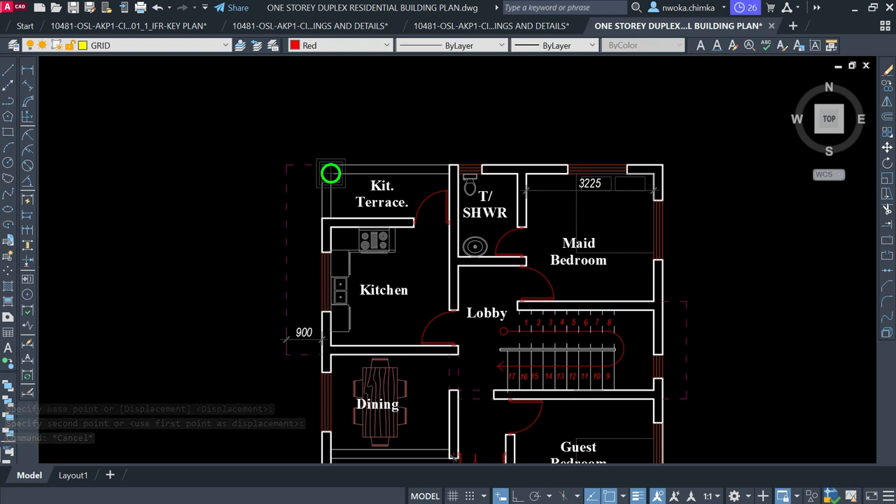
pyautogui.scroll(2, 611, 202)
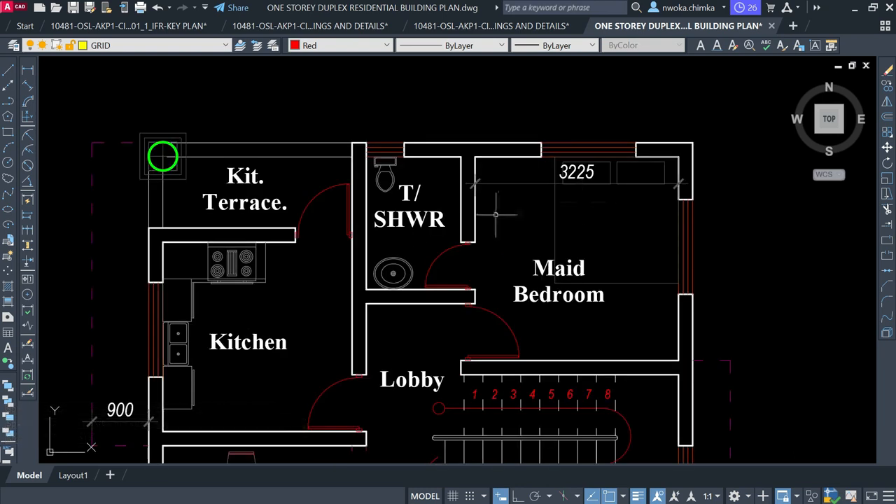
pyautogui.scroll(-2, 436, 185)
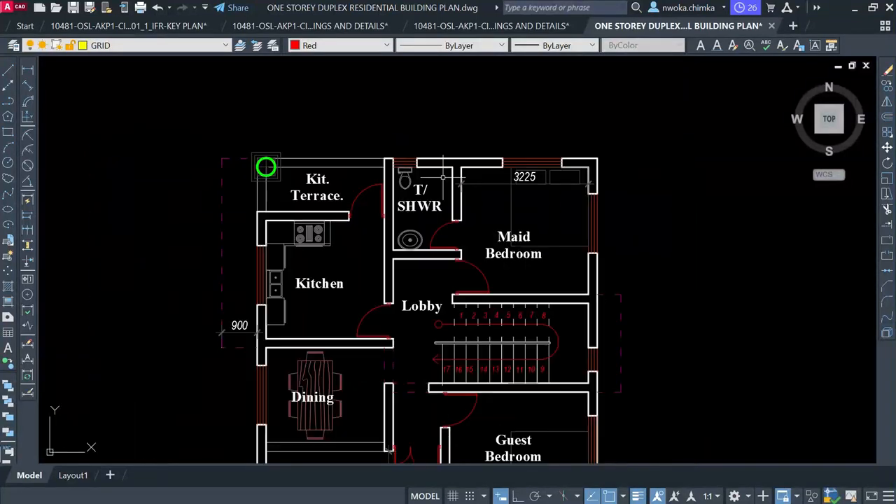
pyautogui.scroll(-2, 443, 181)
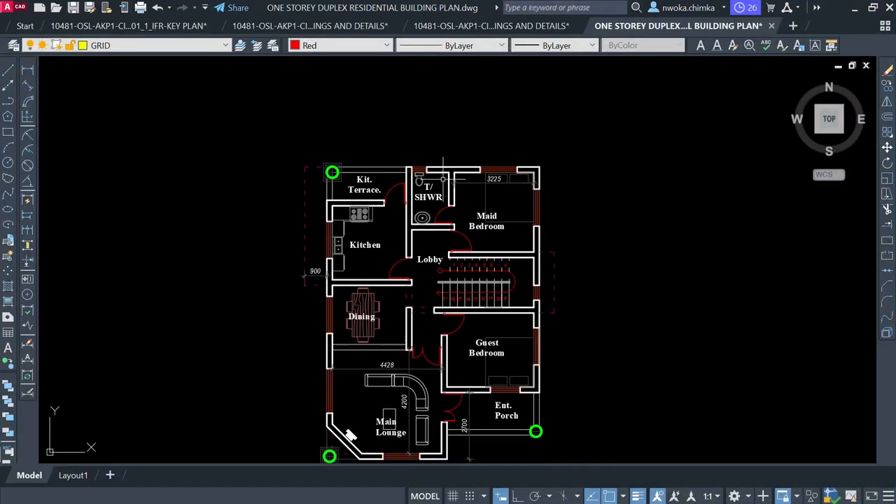
pyautogui.moveTo(432, 253); pyautogui.dragTo(429, 174, button='middle')
pyautogui.scroll(4, 357, 220)
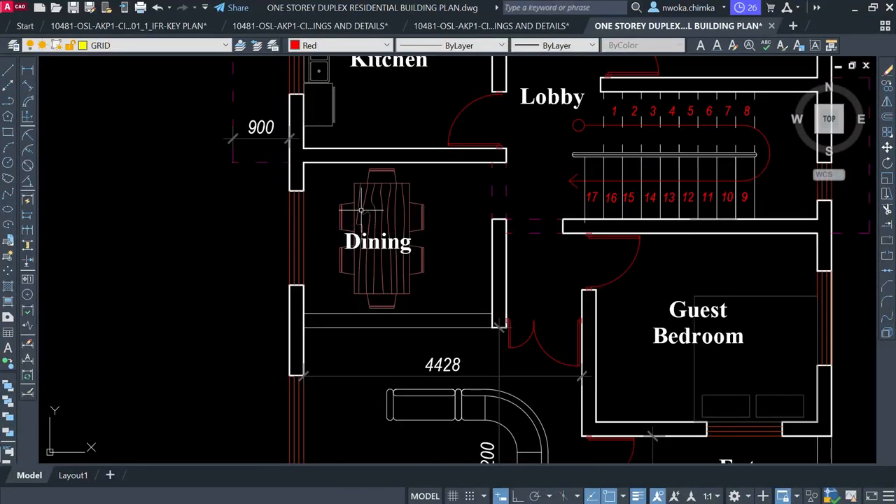
# Erase the dining table and the kitchen stove, cabinets and sink
pyautogui.click(442, 189)
pyautogui.click(360, 206)
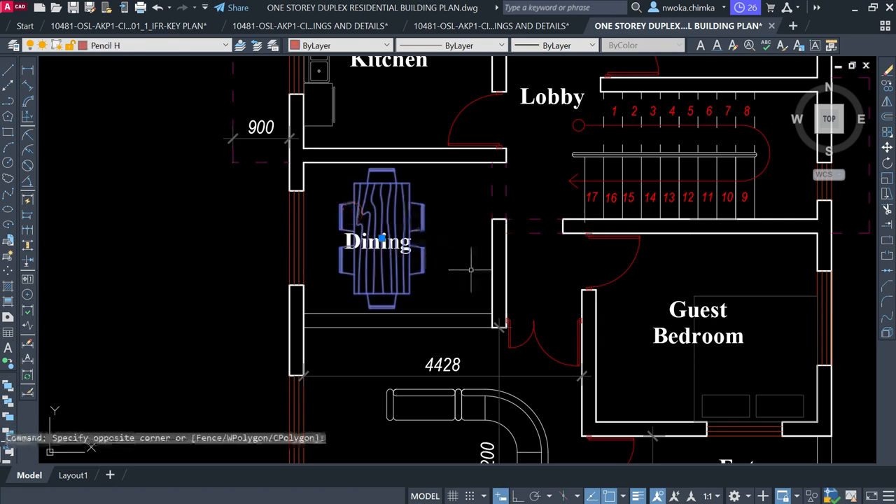
pyautogui.write('E')
pyautogui.press('Return')
pyautogui.scroll(-3, 392, 301)
pyautogui.scroll(4, 391, 182)
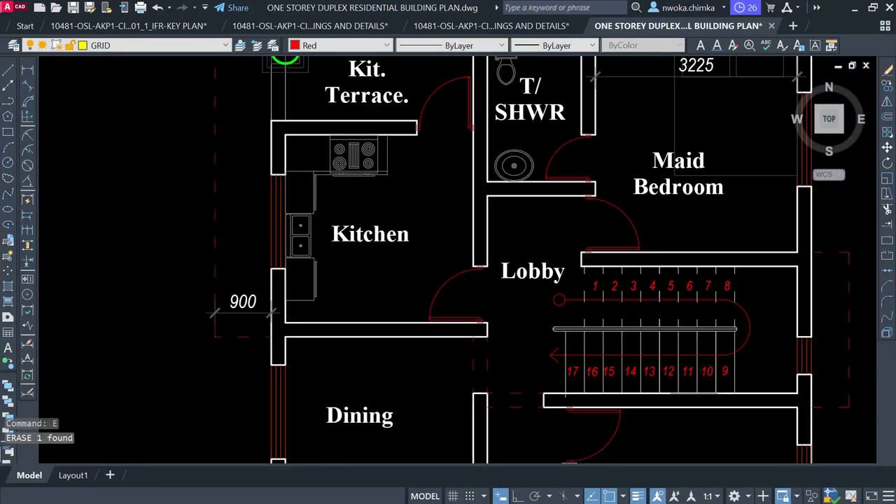
pyautogui.click(418, 134)
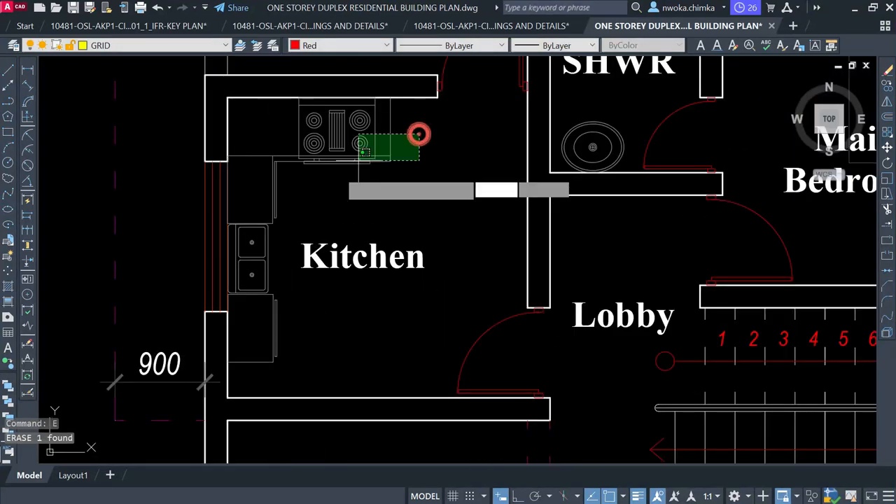
pyautogui.click(259, 189)
pyautogui.click(285, 196)
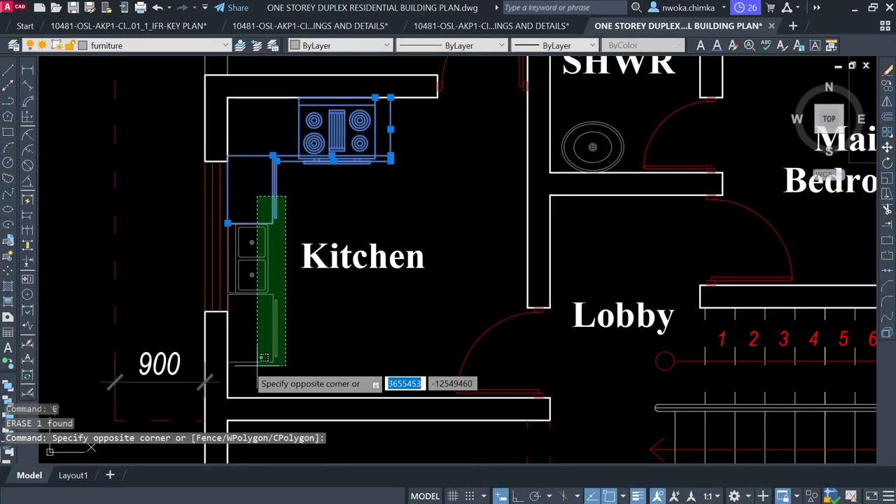
pyautogui.click(247, 364)
pyautogui.press('Delete')
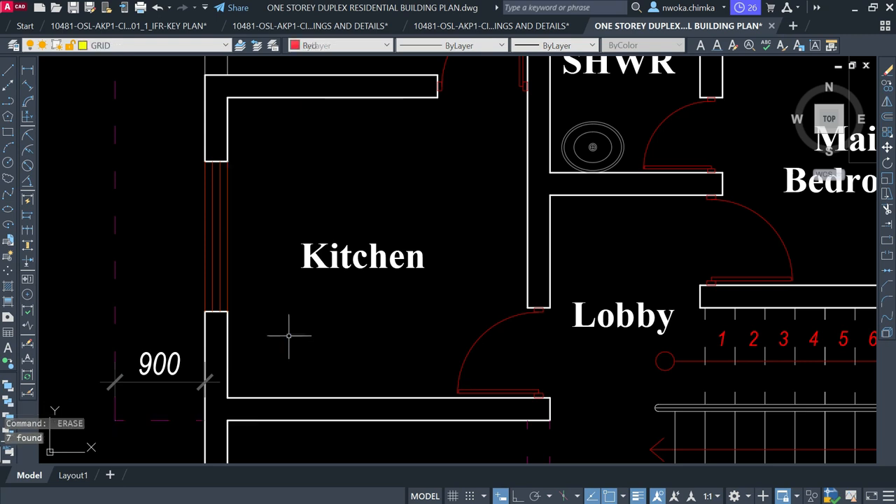
# Erase the Maid Bedroom items with the 3225 dimension, plus the T/SHWR toilet and fixture
pyautogui.scroll(-4, 291, 334)
pyautogui.scroll(3, 521, 203)
pyautogui.click(529, 174)
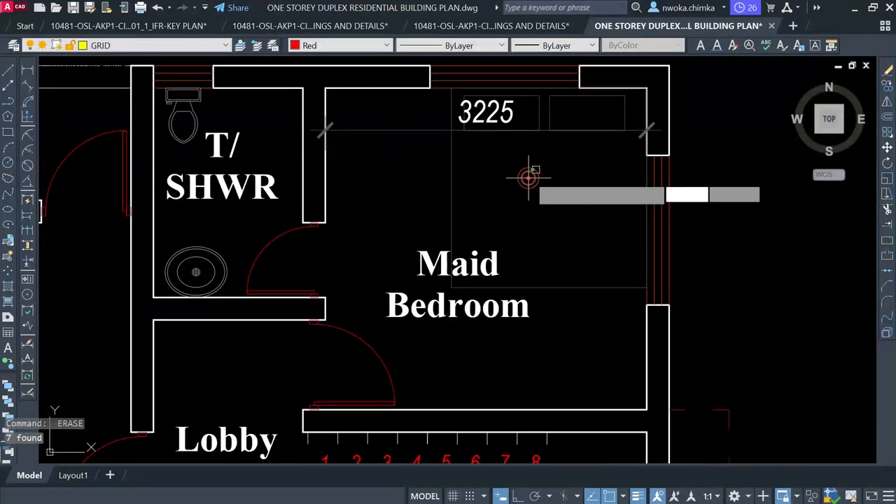
pyautogui.click(441, 119)
pyautogui.press('Delete')
pyautogui.scroll(-3, 520, 120)
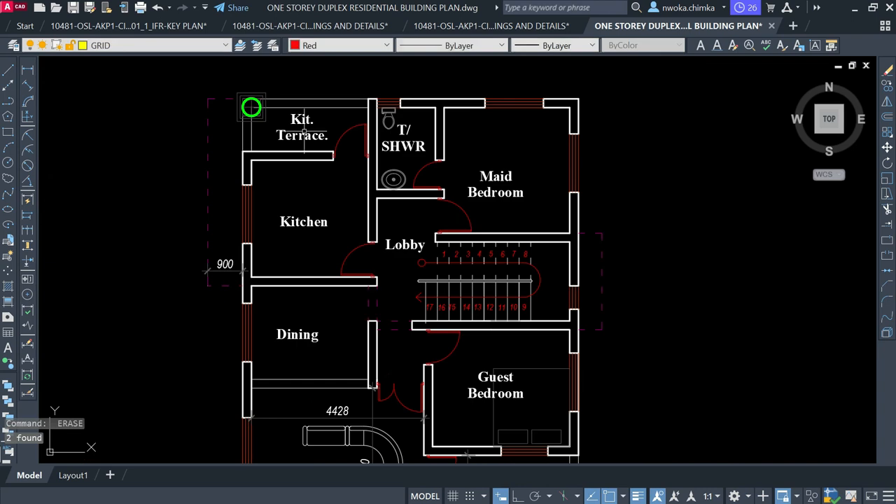
pyautogui.click(387, 116)
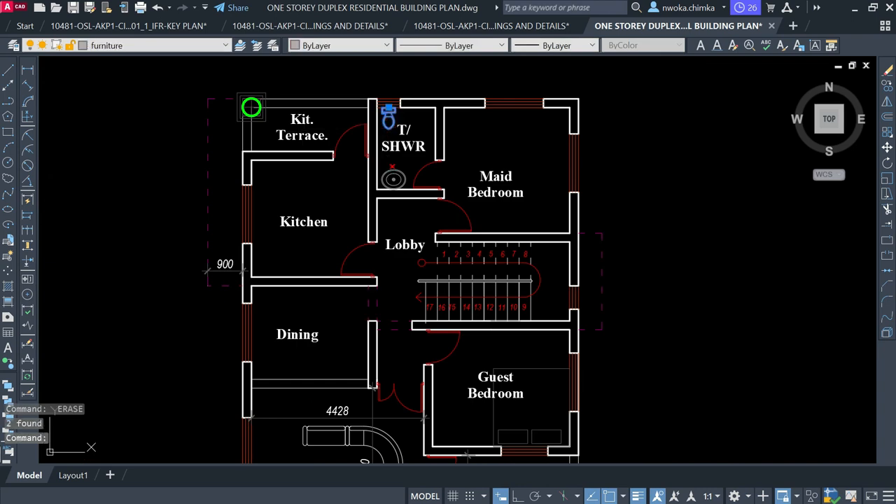
pyautogui.press('Delete')
pyautogui.click(391, 176)
pyautogui.press('Delete')
# Erase the curved lounge sofa, the small sofa and the rectangle below it
pyautogui.scroll(-2, 361, 117)
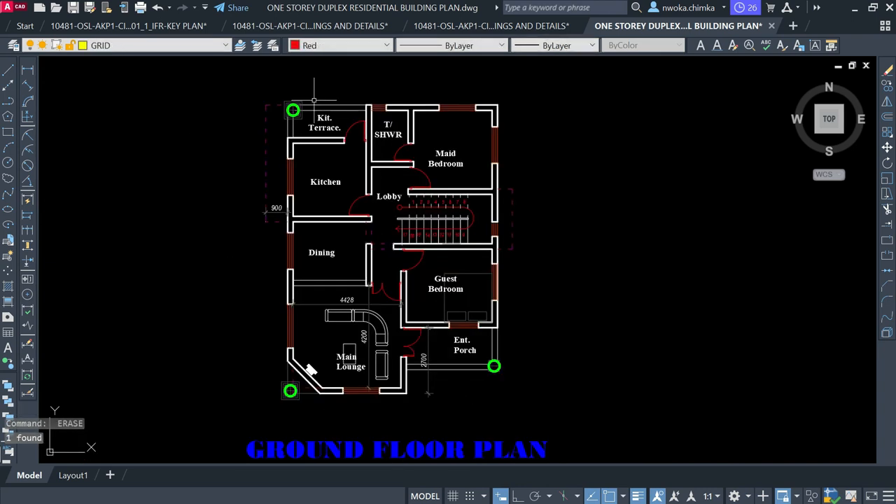
pyautogui.scroll(2, 363, 315)
pyautogui.click(401, 319)
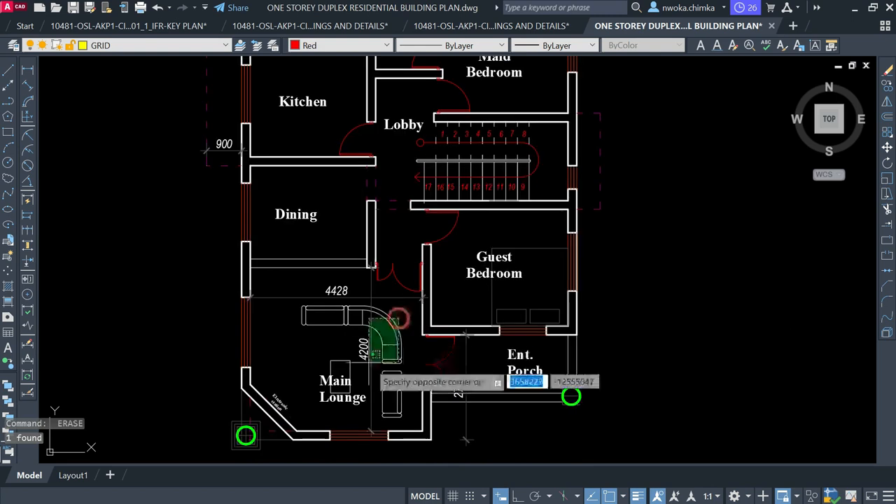
pyautogui.click(384, 413)
pyautogui.press('Delete')
pyautogui.click(339, 360)
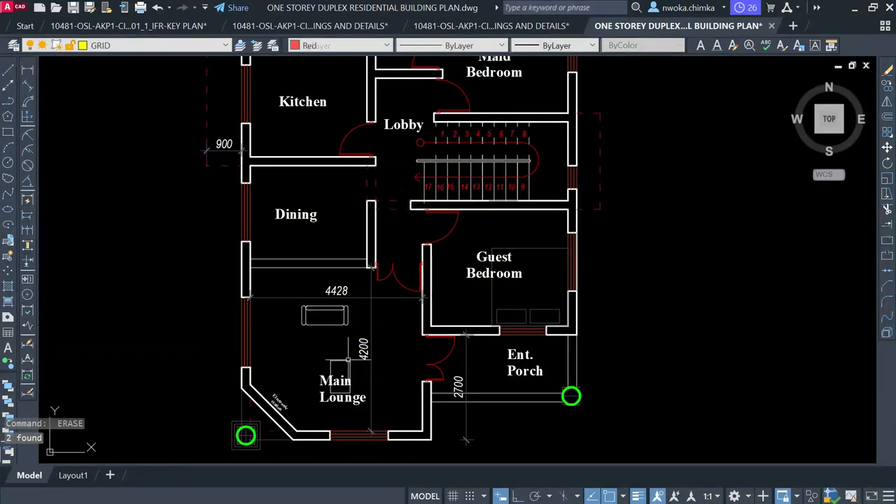
pyautogui.click(334, 333)
pyautogui.click(315, 319)
pyautogui.press('Delete')
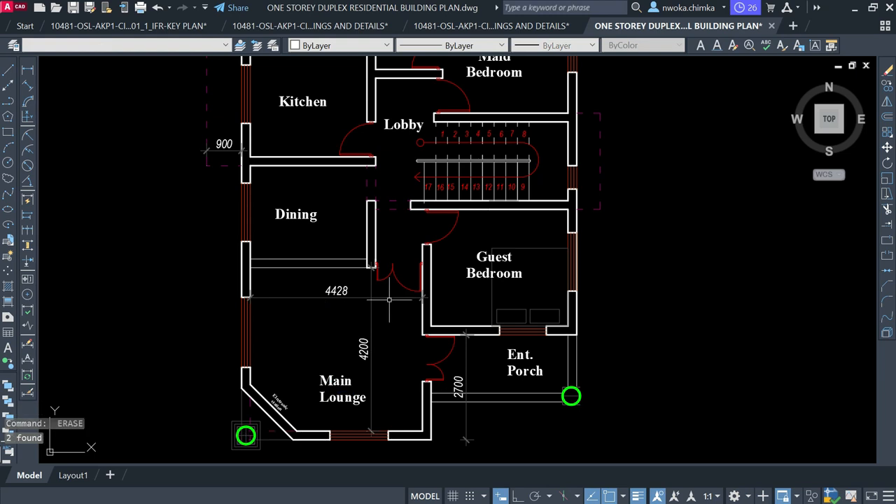
# Erase the 4428, 4200 and 2700 dimensions and the Guest Bedroom bed
pyautogui.click(389, 293)
pyautogui.click(331, 320)
pyautogui.press('Delete')
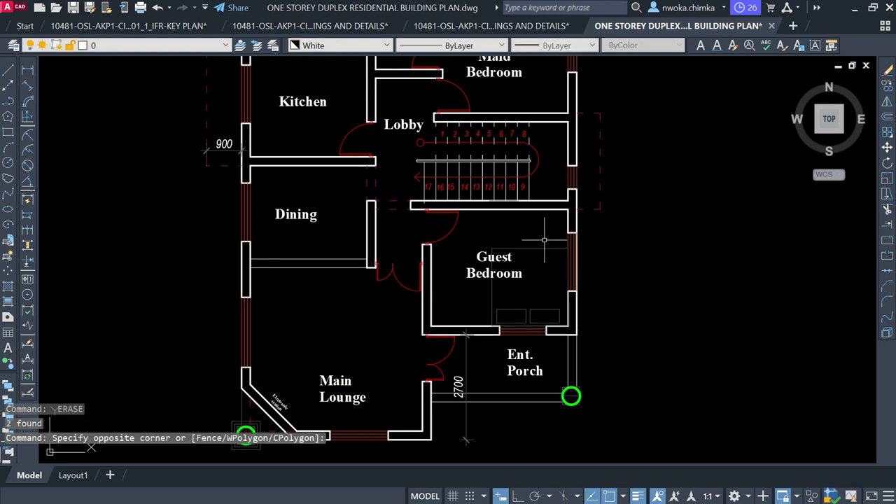
pyautogui.click(562, 233)
pyautogui.click(548, 262)
pyautogui.press('Delete')
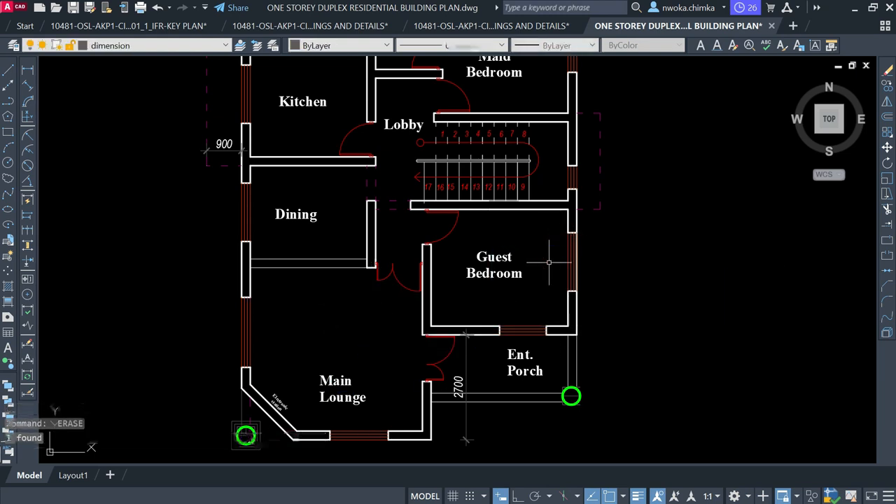
pyautogui.moveTo(459, 386); pyautogui.dragTo(469, 305, button='middle')
pyautogui.click(480, 288)
pyautogui.click(466, 300)
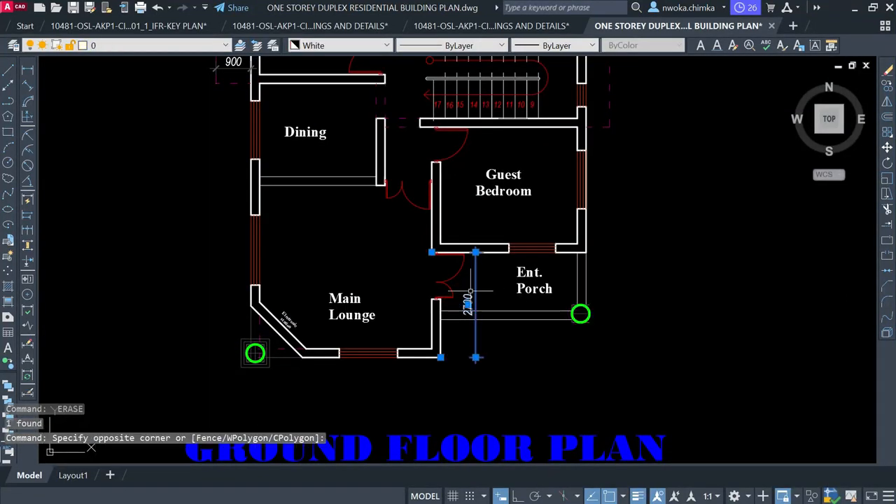
pyautogui.press('Delete')
# Check the staircase area, then minimise AutoCAD
pyautogui.scroll(2, 408, 187)
pyautogui.moveTo(408, 187); pyautogui.dragTo(359, 251, button='middle')
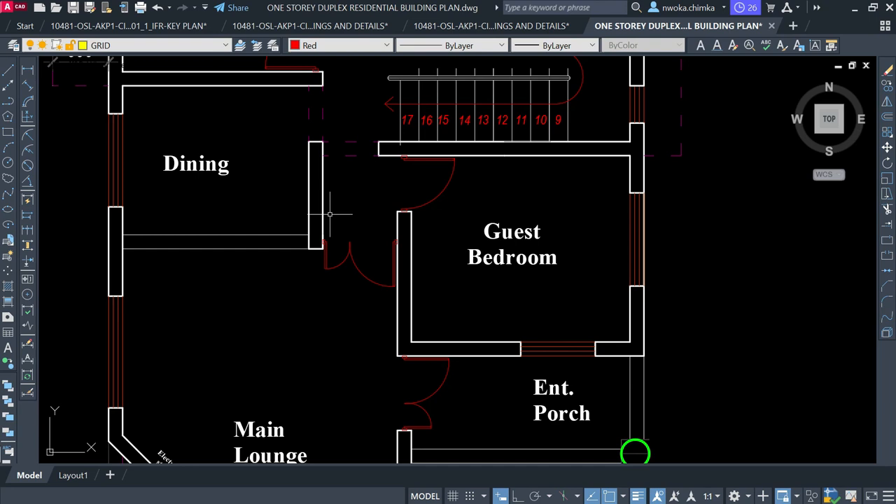
pyautogui.scroll(-2, 329, 214)
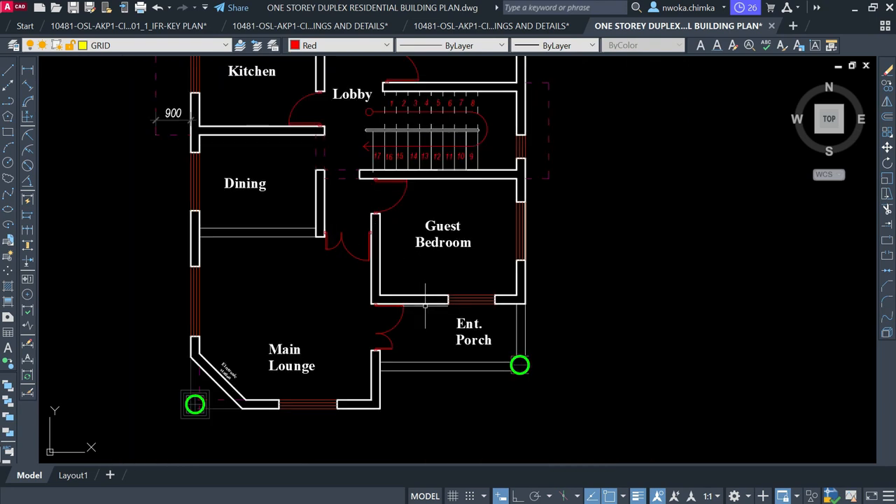
pyautogui.click(852, 7)
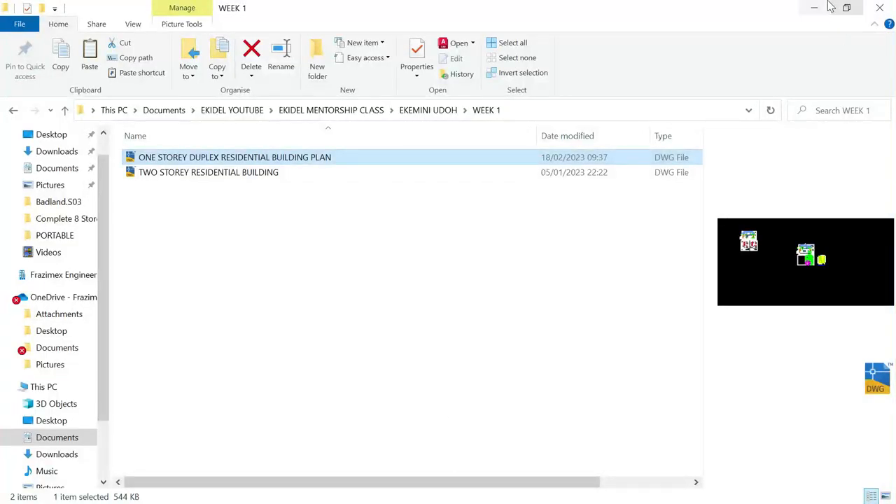
# Minimise File Explorer, open the screen recorder from the system tray and stop recording
pyautogui.click(815, 7)
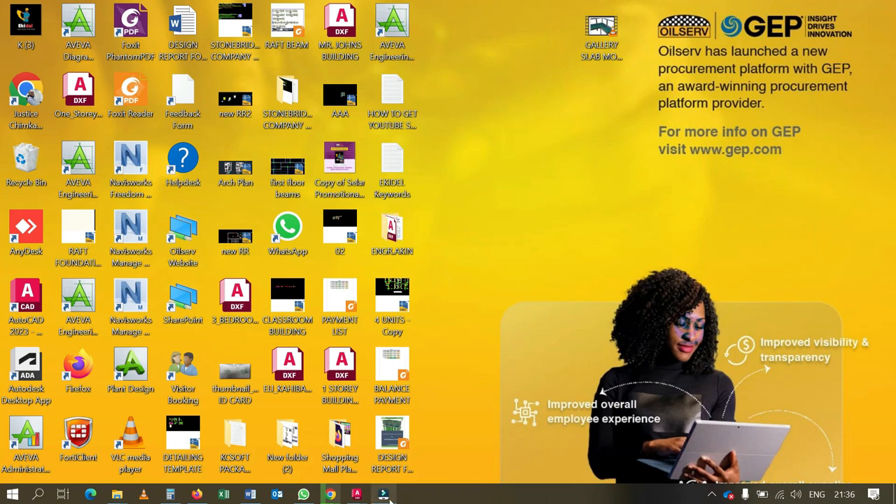
pyautogui.click(710, 494)
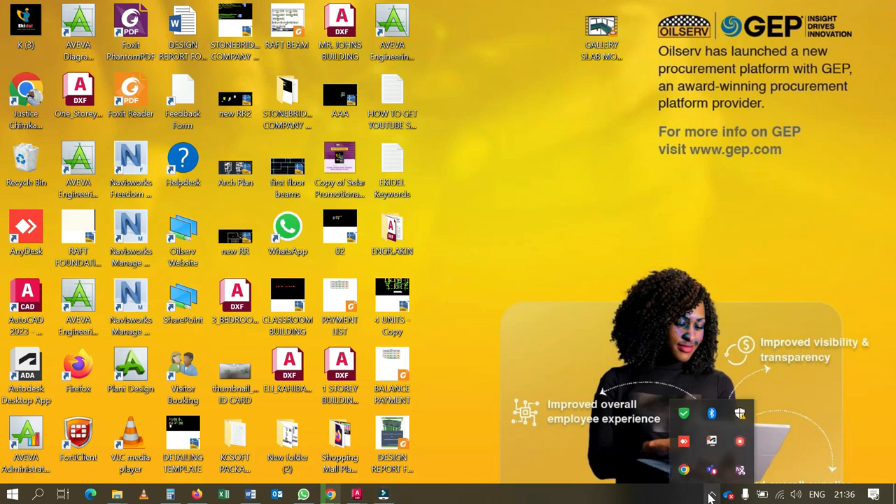
pyautogui.rightClick(740, 444)
pyautogui.click(762, 458)
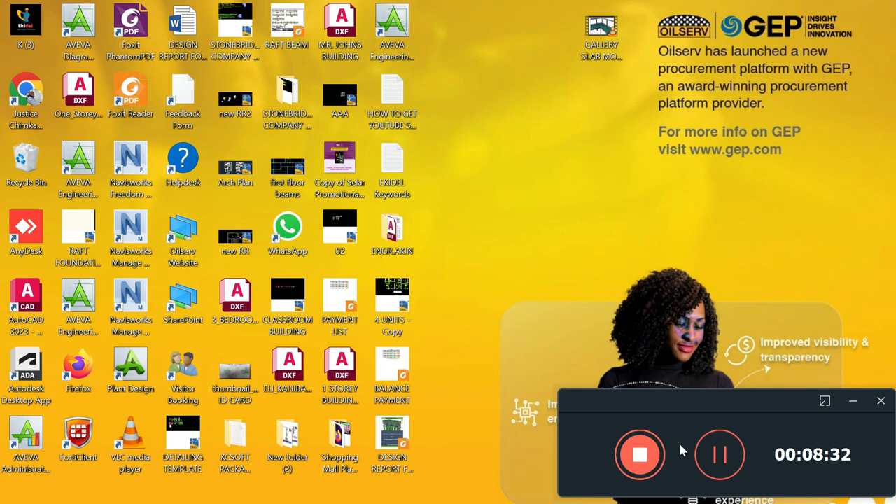
pyautogui.click(824, 402)
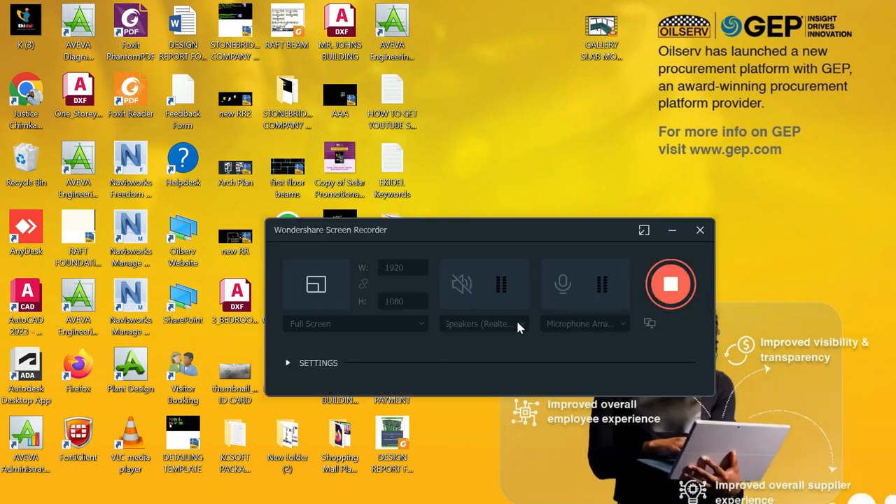
pyautogui.click(670, 284)
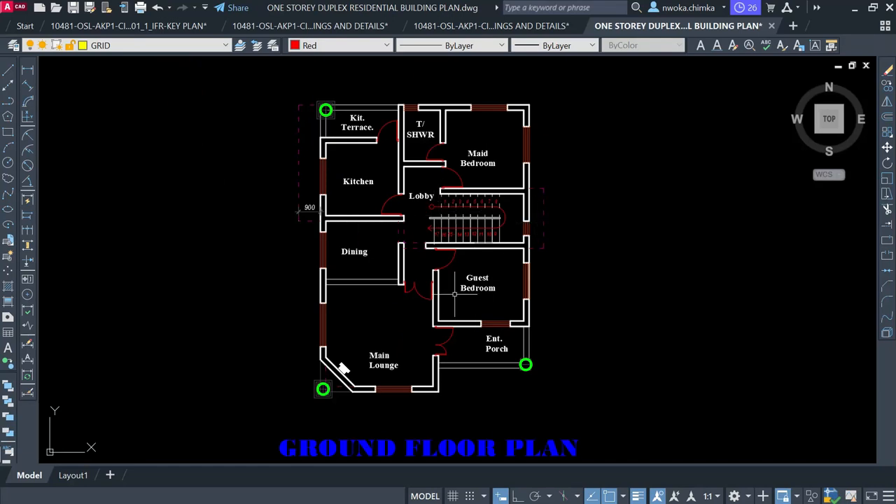
# Set the current drawing colour back to ByLayer
pyautogui.scroll(2, 399, 203)
pyautogui.scroll(-2, 425, 124)
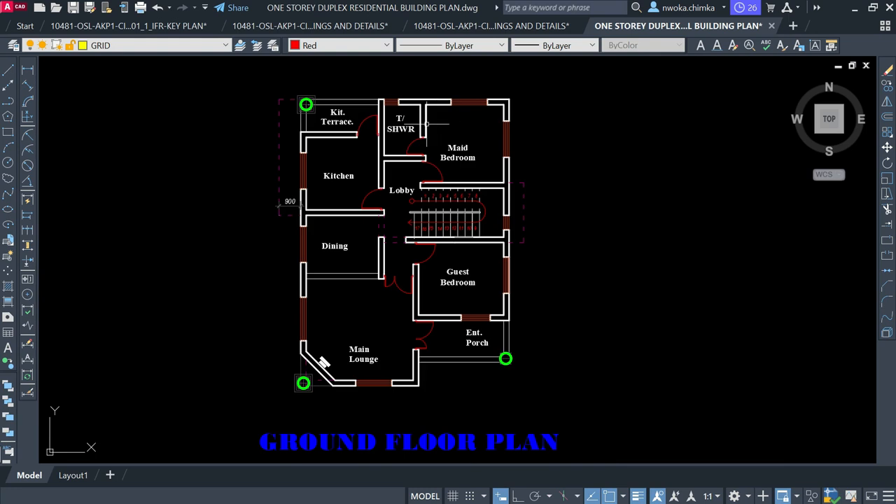
pyautogui.scroll(2, 494, 81)
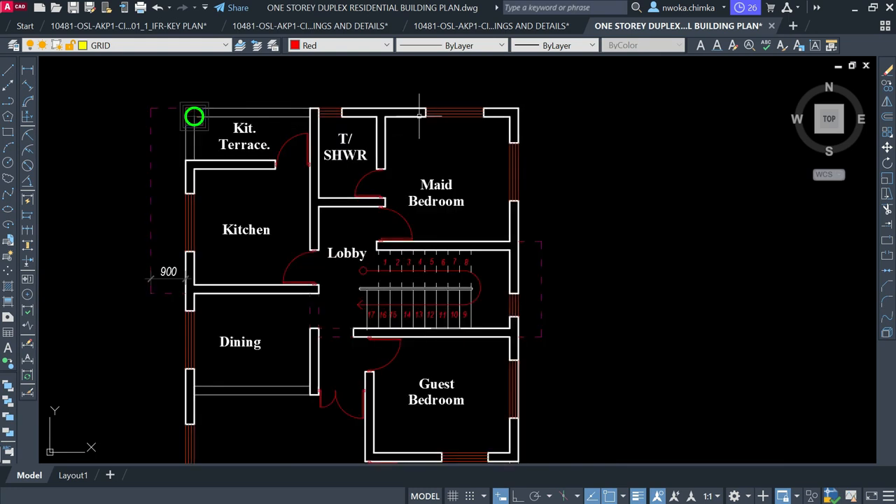
pyautogui.scroll(-2, 467, 137)
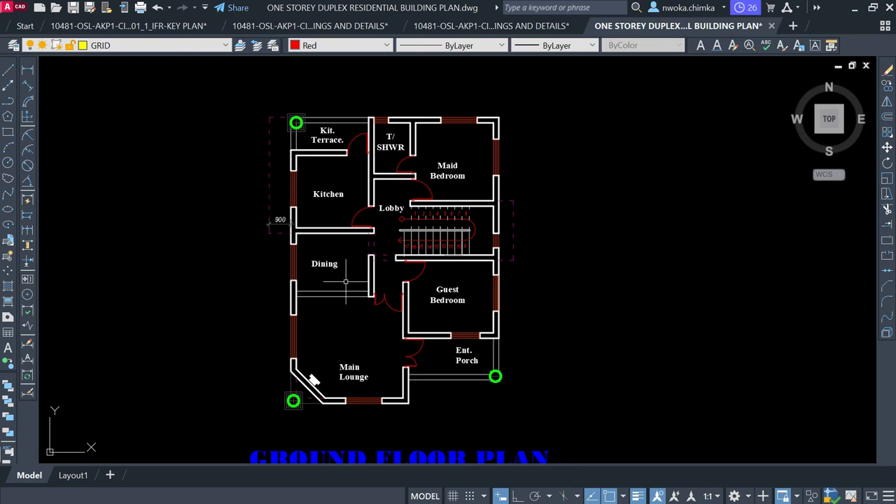
pyautogui.scroll(2, 325, 277)
pyautogui.scroll(-2, 434, 235)
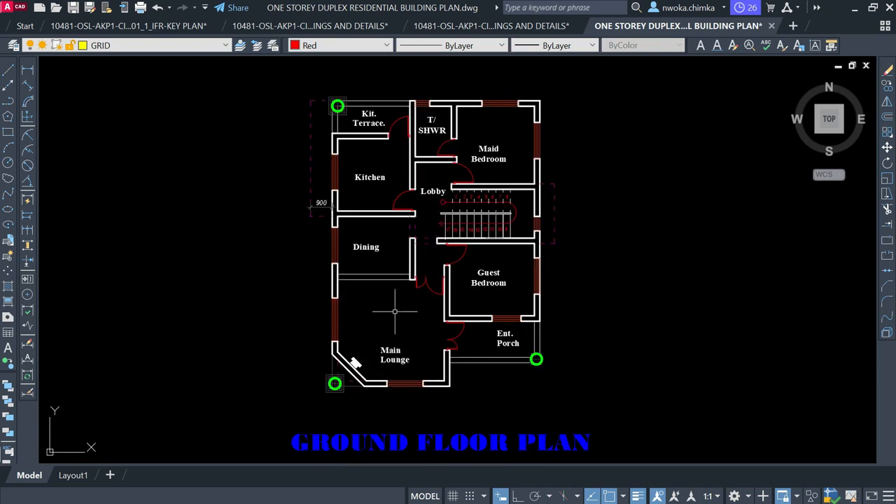
pyautogui.moveTo(391, 220); pyautogui.dragTo(389, 242, button='middle')
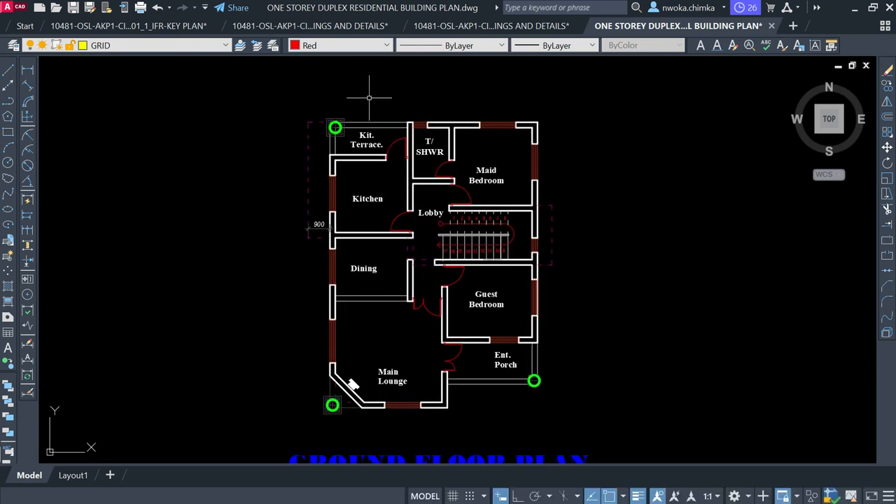
pyautogui.click(353, 45)
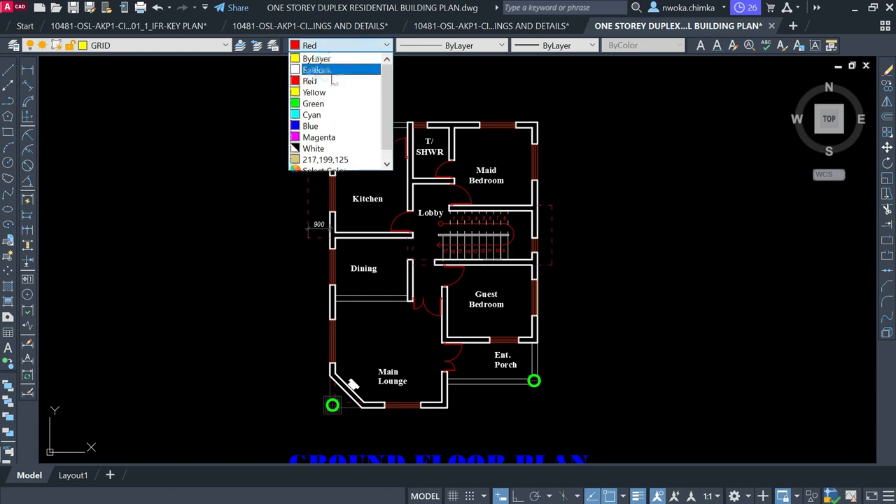
pyautogui.click(330, 60)
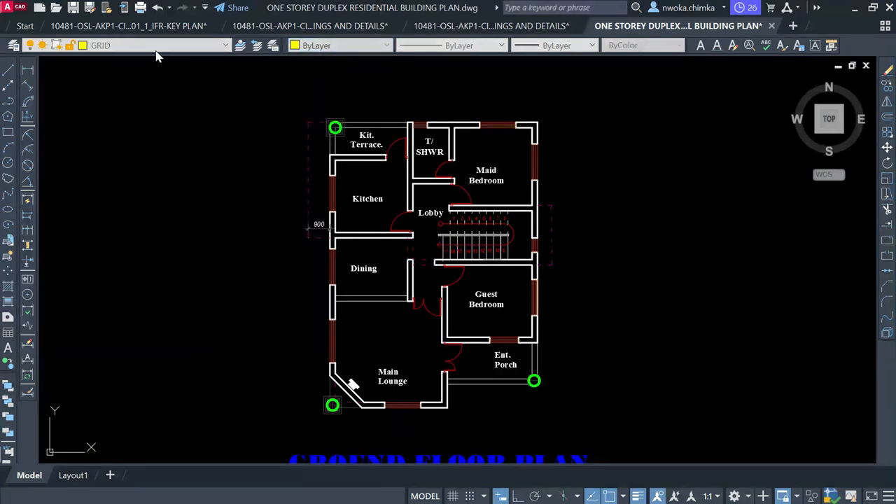
# Keep GRID as the current layer and start the XLINE command with XL
pyautogui.click(158, 47)
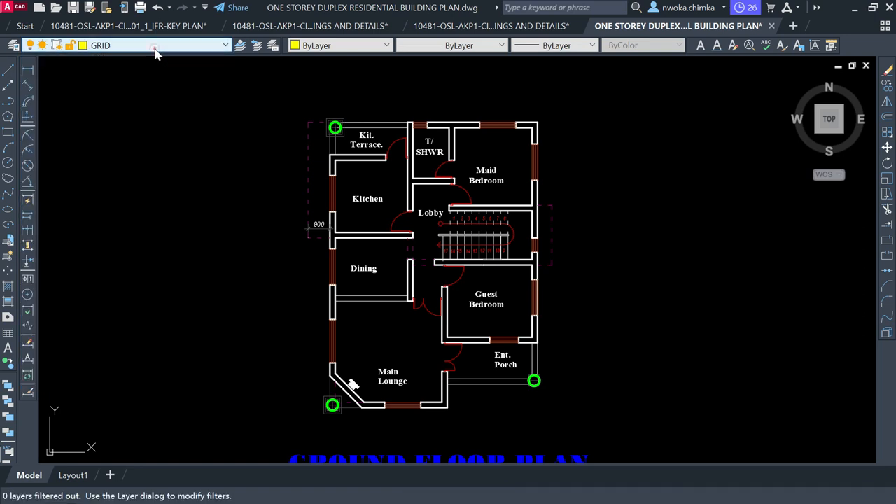
pyautogui.click(160, 45)
pyautogui.click(102, 204)
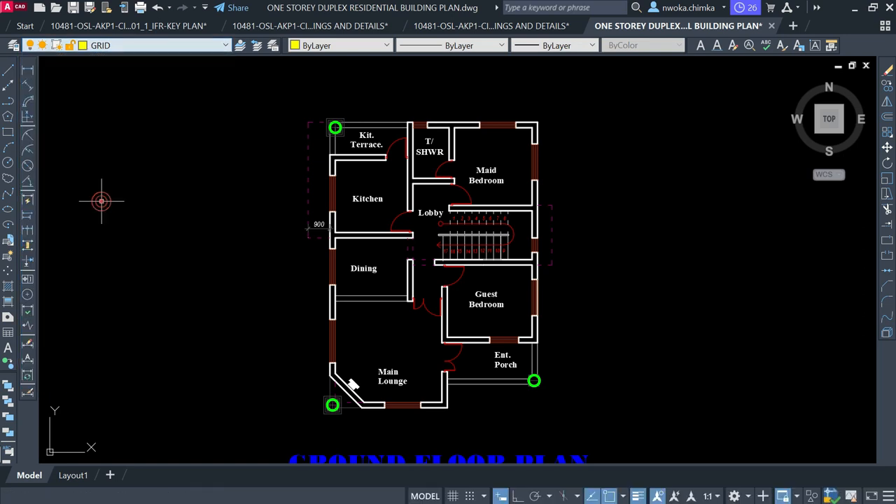
pyautogui.write('XL')
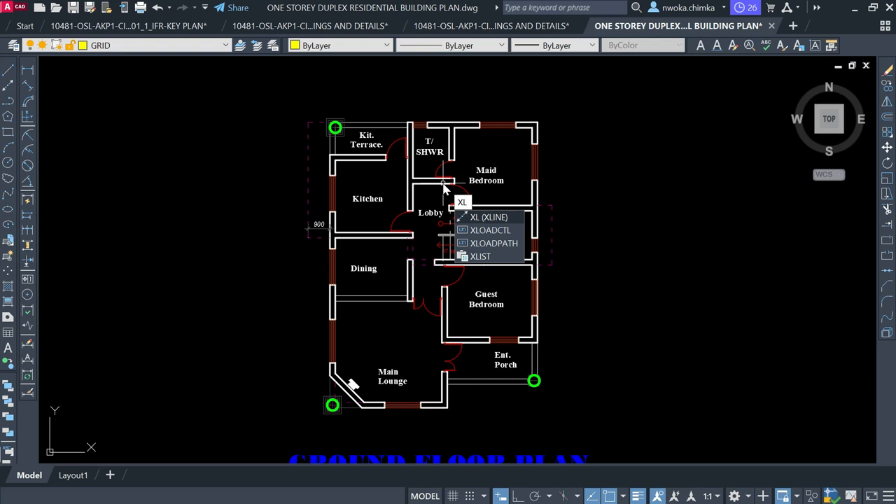
pyautogui.press('Return')
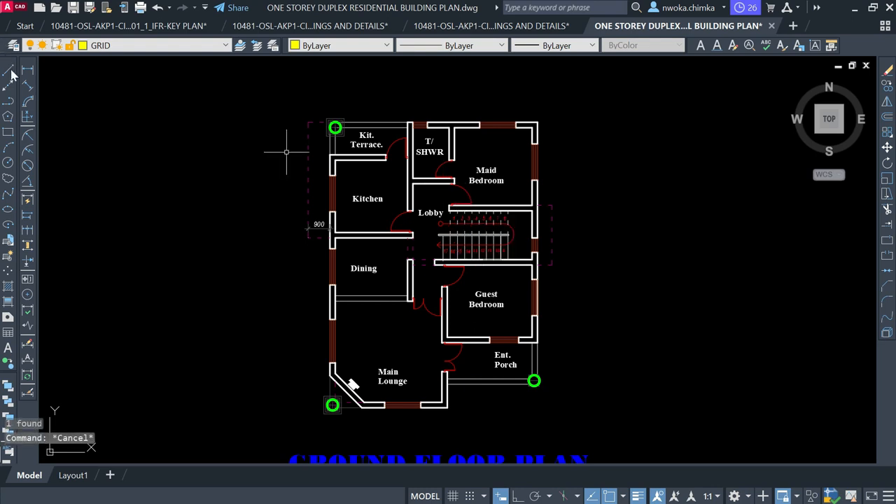
# Cancel the stray line and place a vertical construction line through the right wall's centre
pyautogui.click(195, 81)
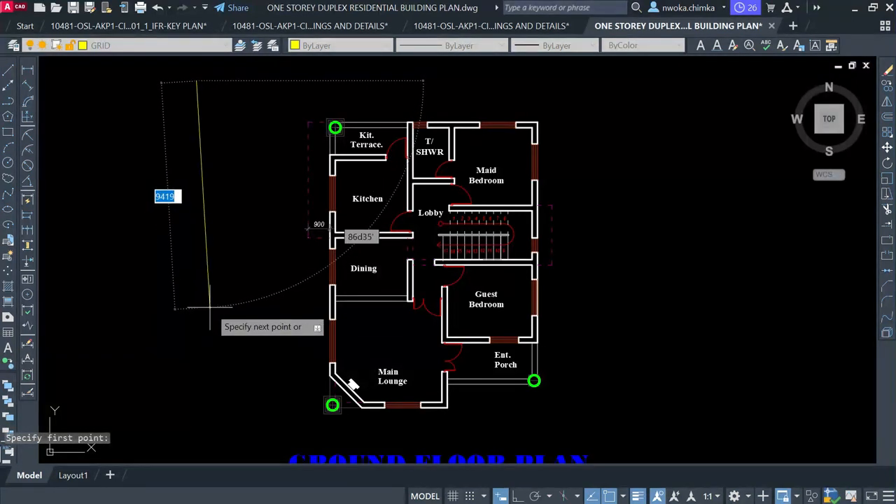
pyautogui.press('Escape')
pyautogui.write('XL')
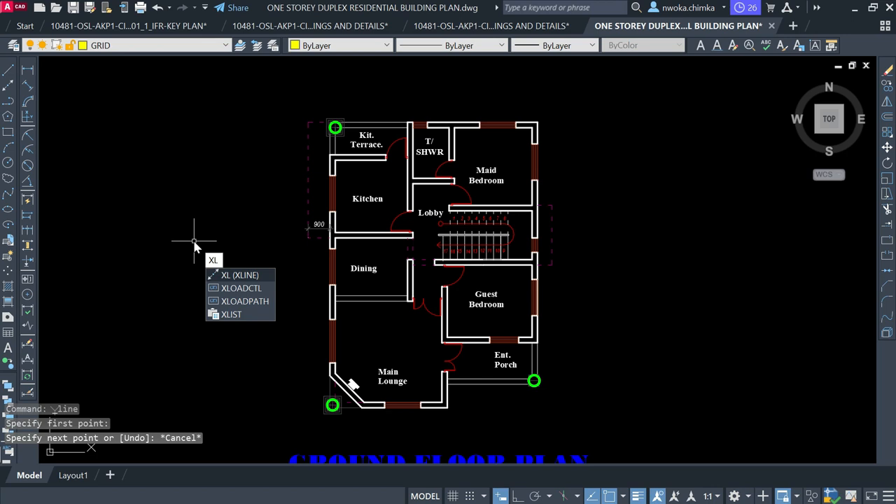
pyautogui.press('Return')
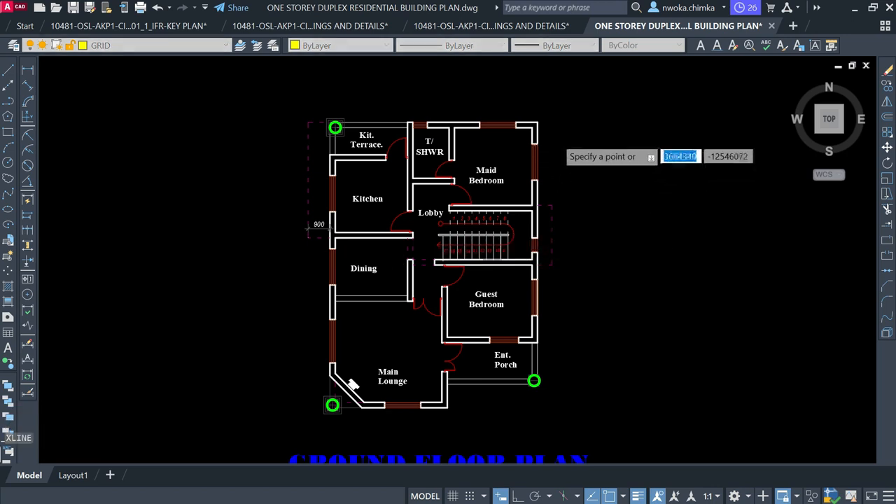
pyautogui.scroll(1, 553, 138)
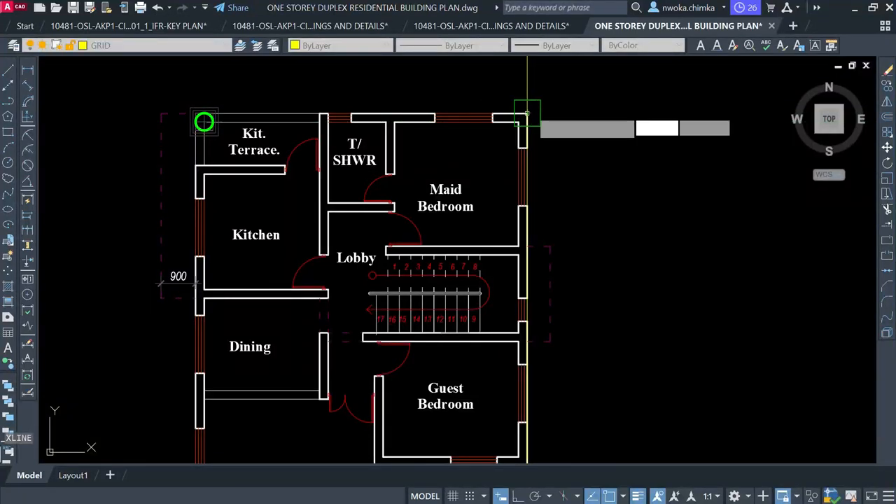
pyautogui.scroll(3, 441, 117)
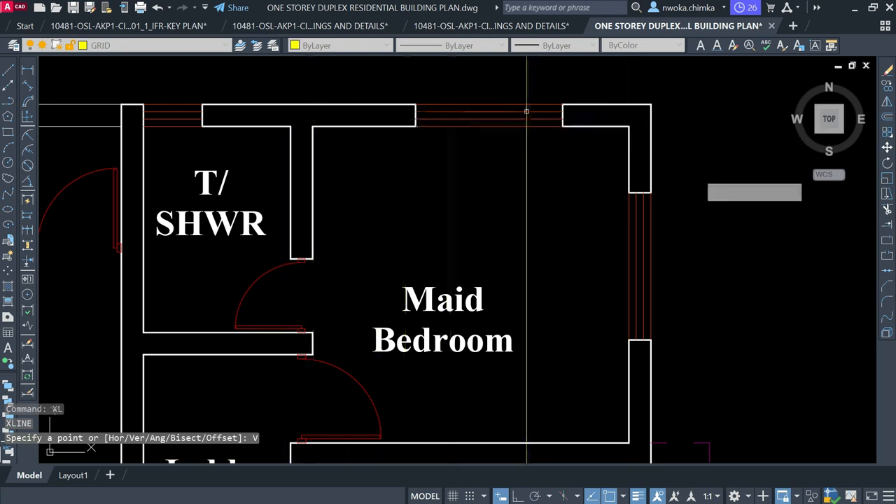
pyautogui.moveTo(669, 177); pyautogui.dragTo(591, 196, button='middle')
pyautogui.scroll(-3, 591, 196)
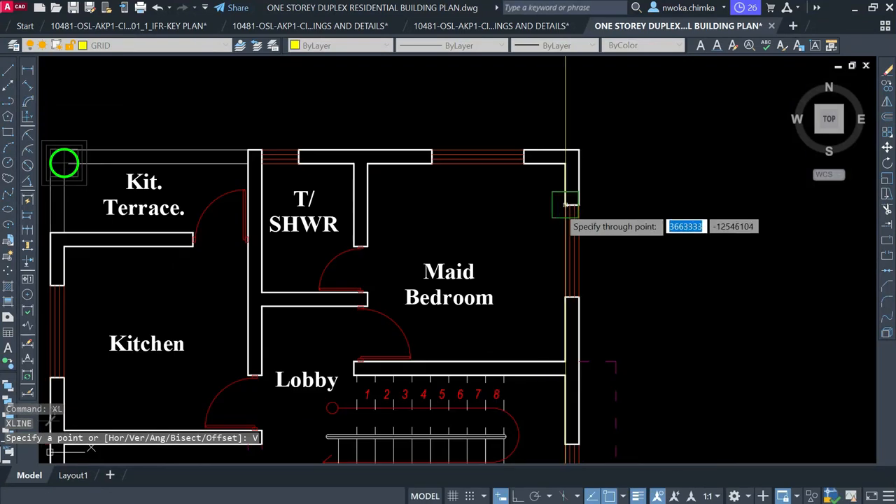
pyautogui.scroll(3, 573, 210)
pyautogui.scroll(5, 593, 219)
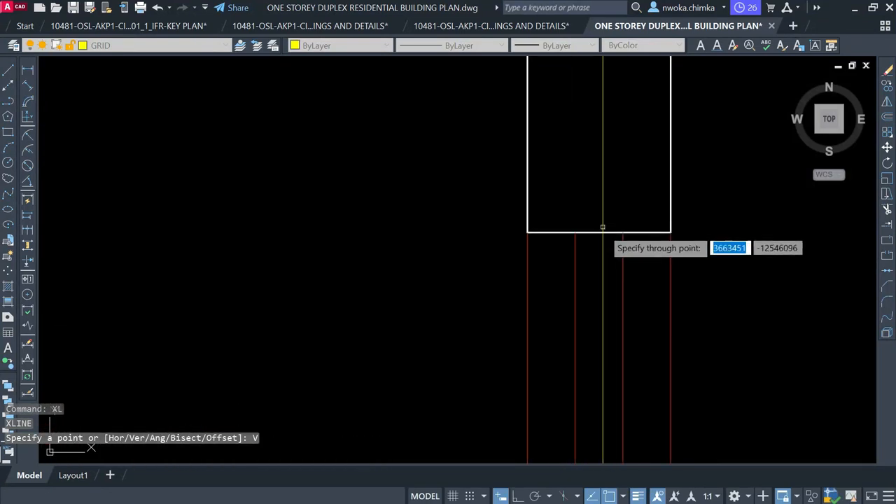
pyautogui.scroll(-6, 553, 224)
pyautogui.press('Escape')
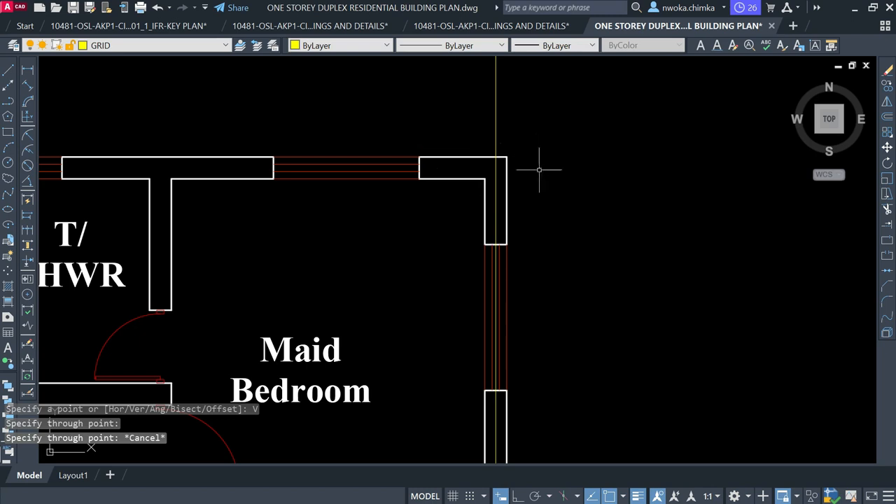
# Select the new vertical grid line and start copying it with CO
pyautogui.scroll(-2, 496, 158)
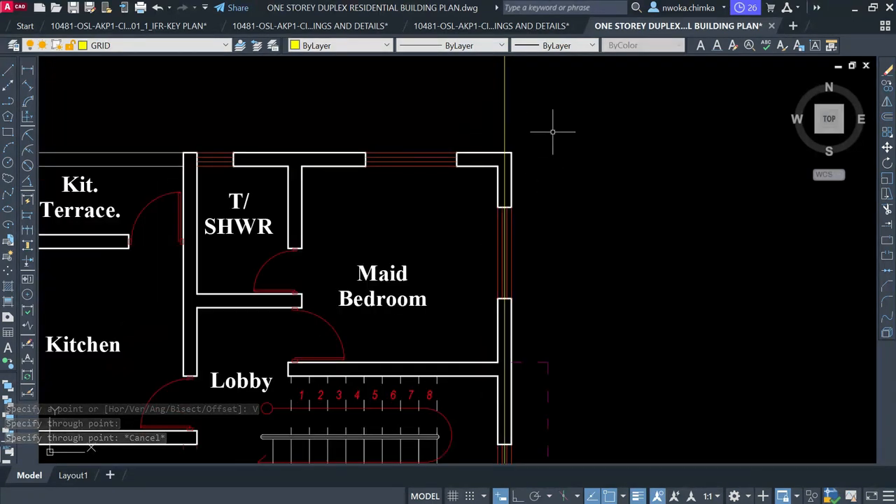
pyautogui.click(562, 100)
pyautogui.click(457, 105)
pyautogui.write('co')
pyautogui.press('Return')
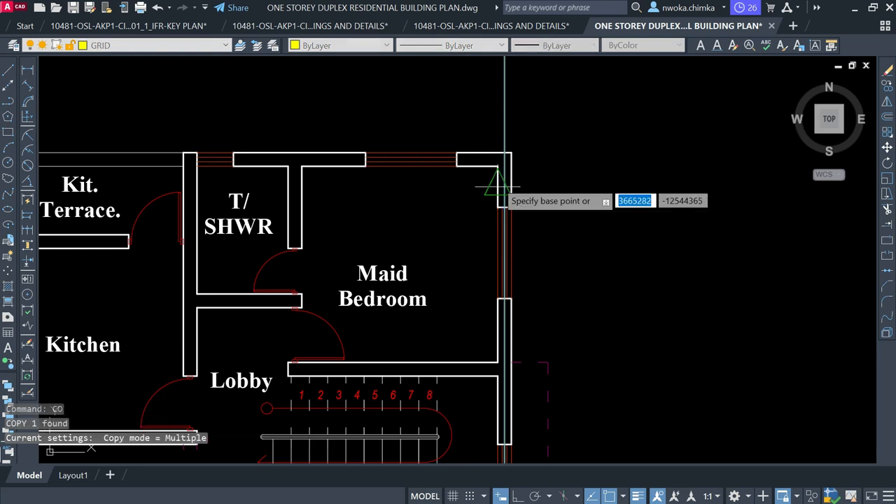
# Copy the vertical grid line from its right-wall base point to the T/SHWR wall corner
pyautogui.scroll(4, 497, 184)
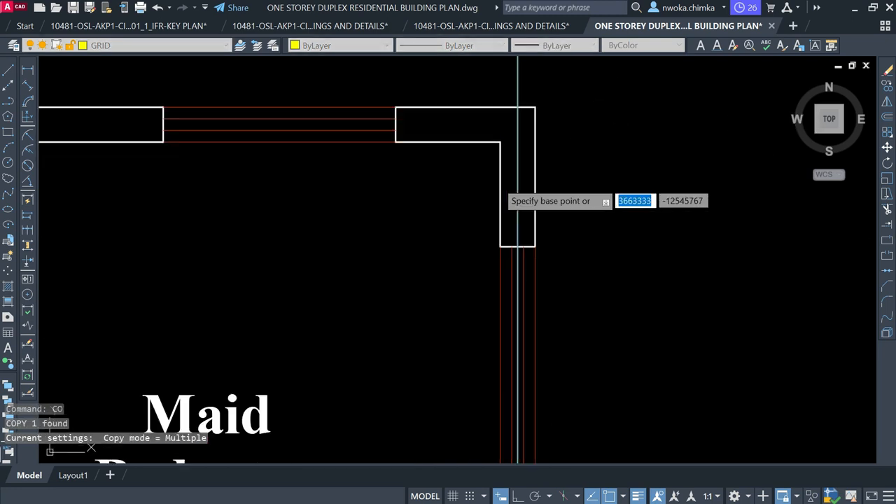
pyautogui.click(535, 106)
pyautogui.scroll(-4, 552, 105)
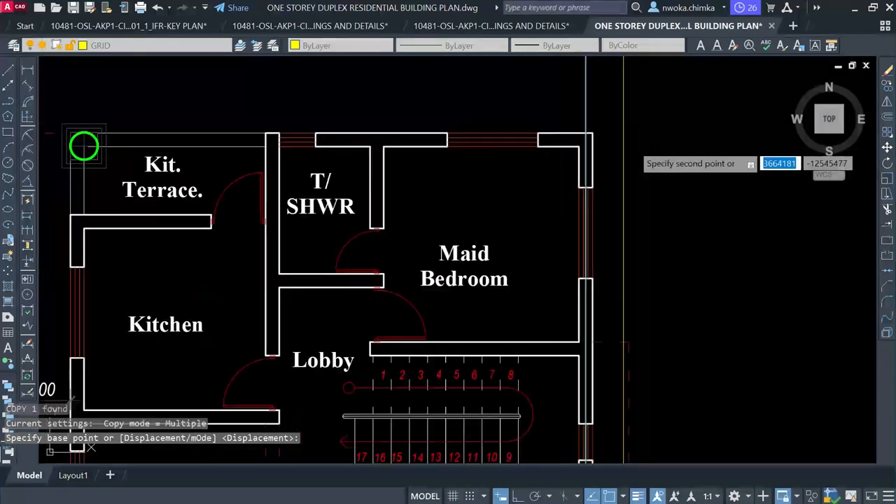
pyautogui.scroll(-2, 630, 121)
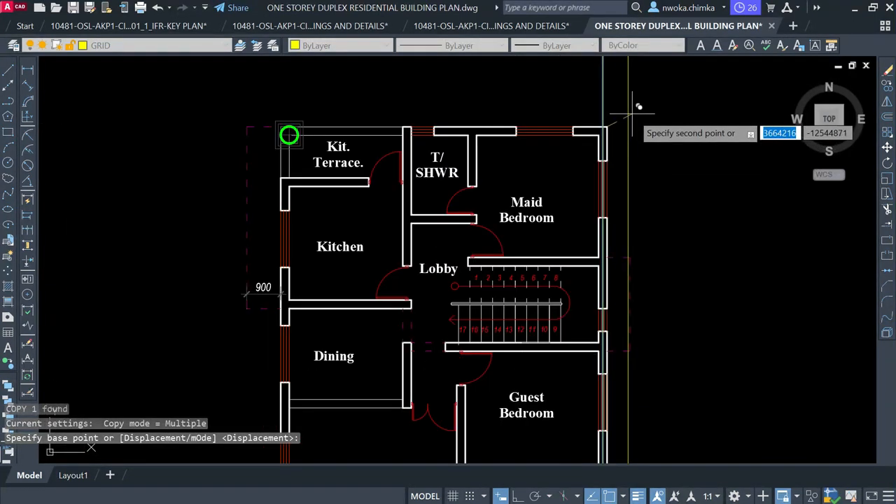
pyautogui.scroll(2, 399, 126)
pyautogui.scroll(3, 404, 133)
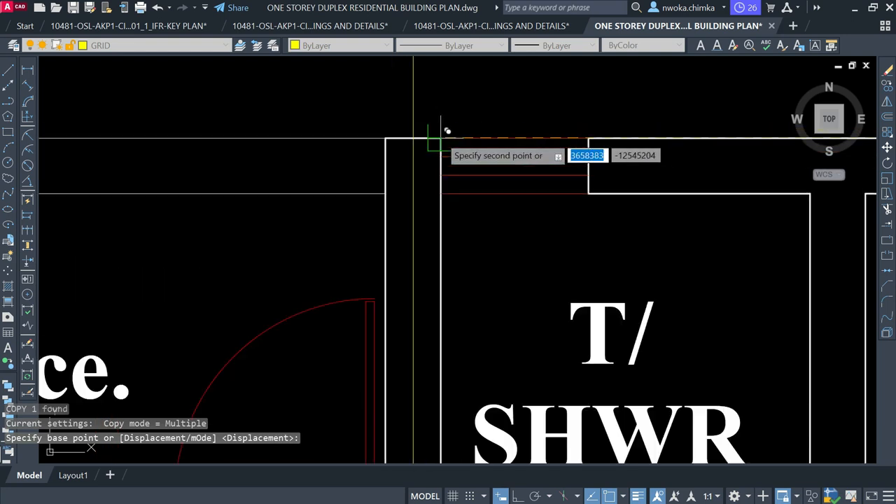
pyautogui.scroll(2, 440, 138)
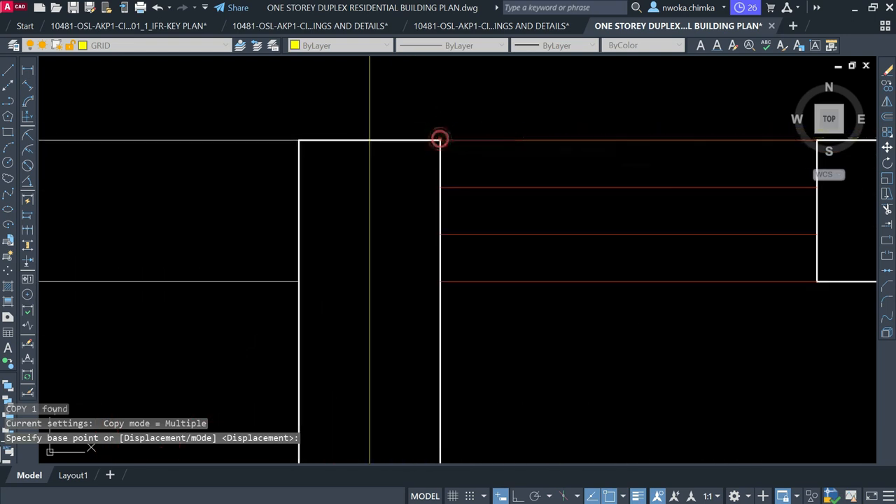
pyautogui.click(440, 140)
pyautogui.scroll(-4, 445, 137)
pyautogui.scroll(-3, 266, 135)
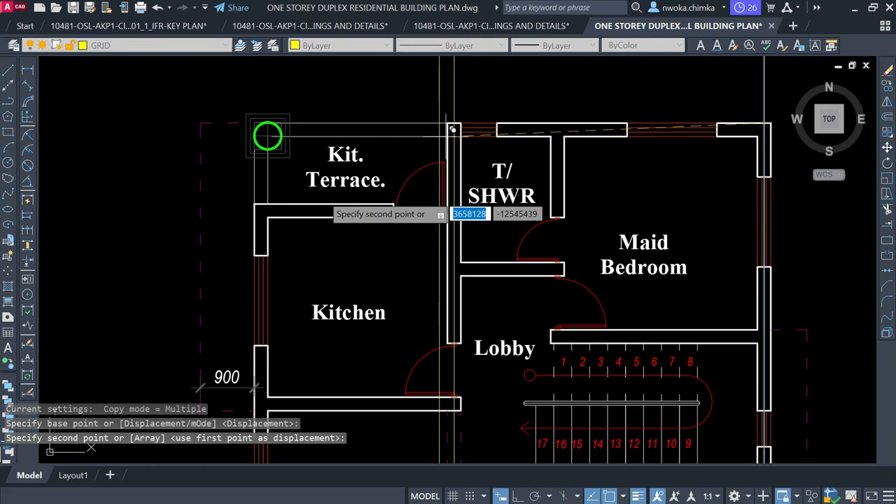
pyautogui.scroll(4, 296, 192)
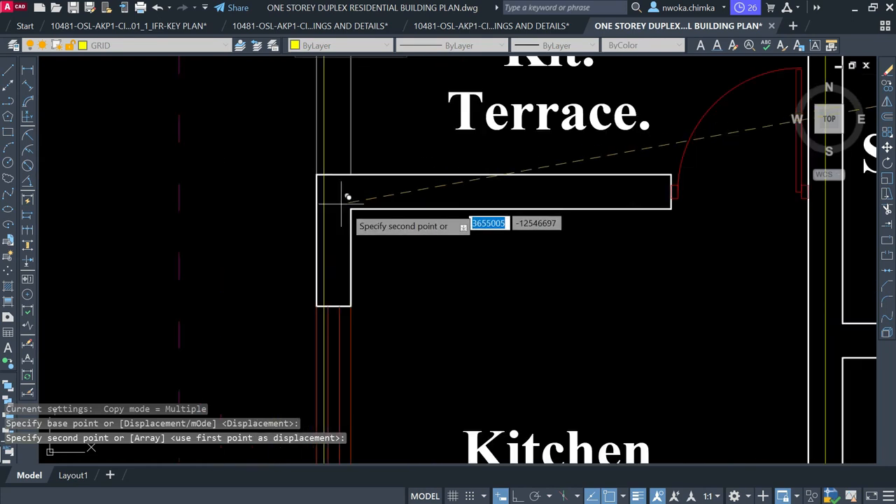
pyautogui.scroll(2, 347, 196)
# Add grid line copies through the Kit. Terrace and Guest Bedroom walls, then end COPY
pyautogui.click(361, 203)
pyautogui.scroll(-5, 346, 77)
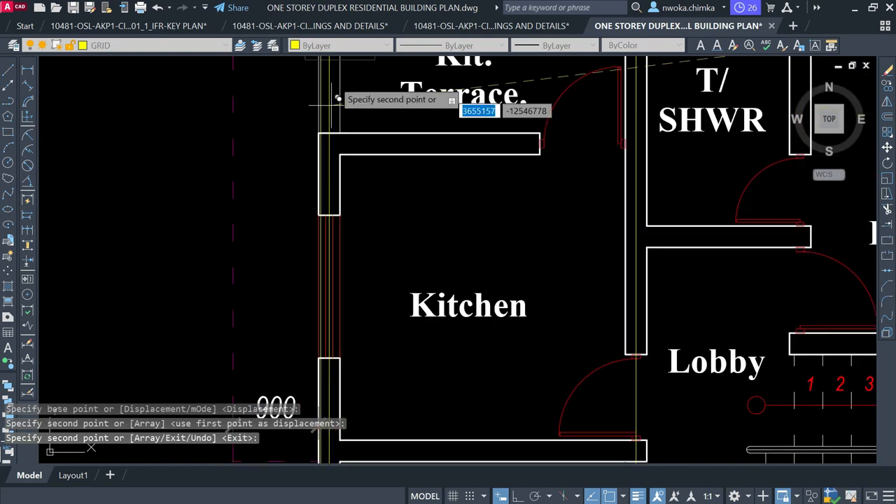
pyautogui.scroll(5, 459, 249)
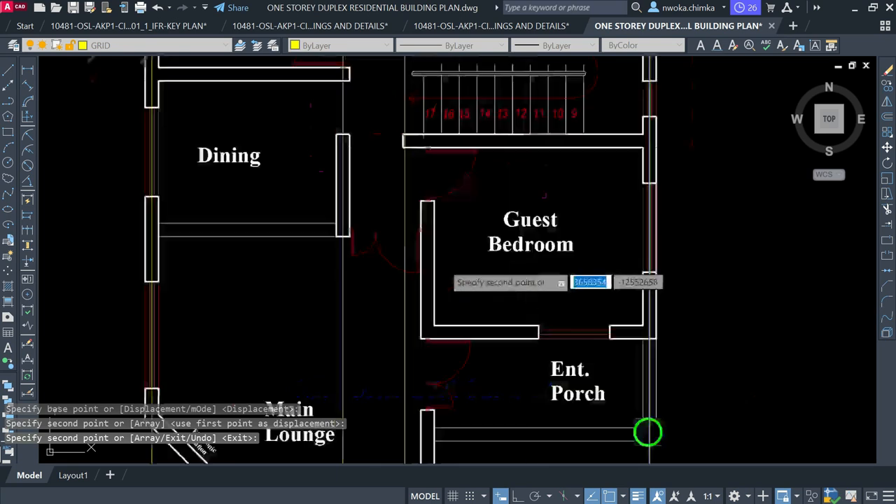
pyautogui.scroll(2, 420, 187)
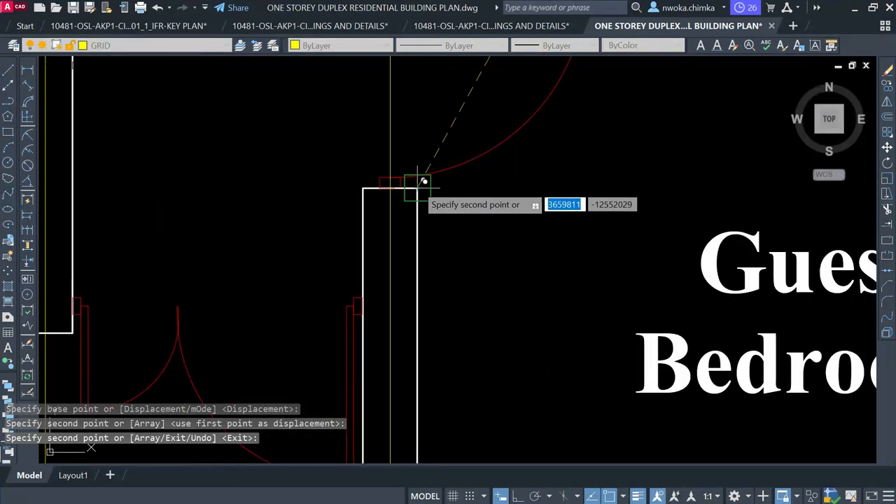
pyautogui.click(424, 181)
pyautogui.scroll(-6, 424, 181)
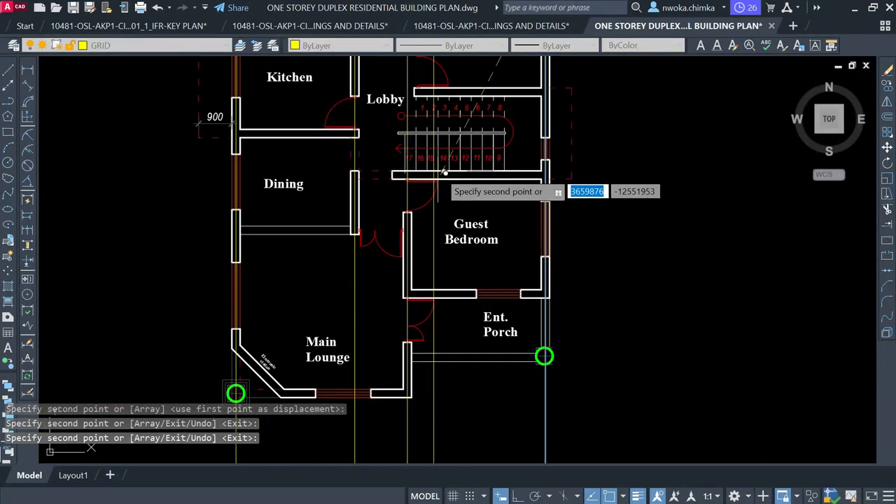
pyautogui.scroll(-2, 410, 240)
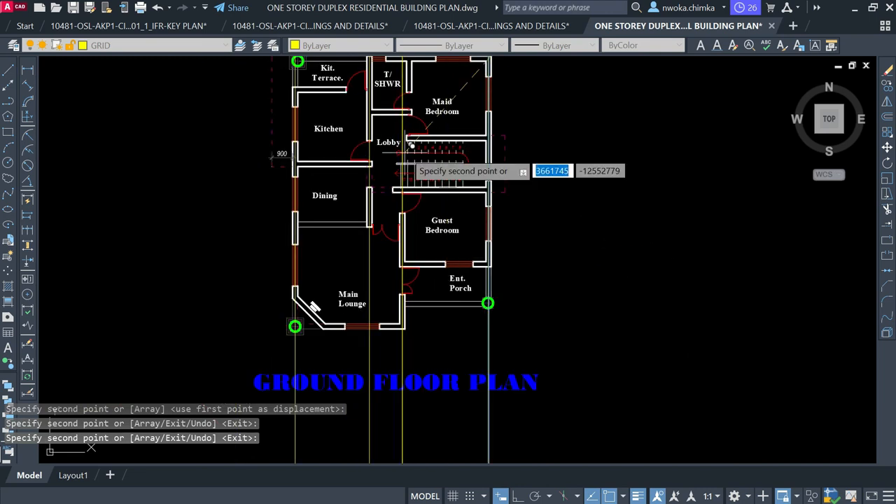
pyautogui.moveTo(416, 105); pyautogui.dragTo(427, 203, button='middle')
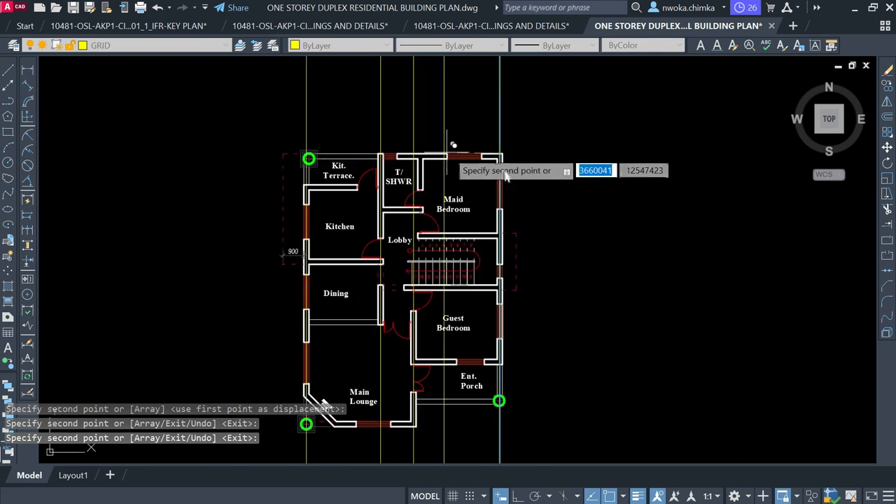
pyautogui.press('Escape')
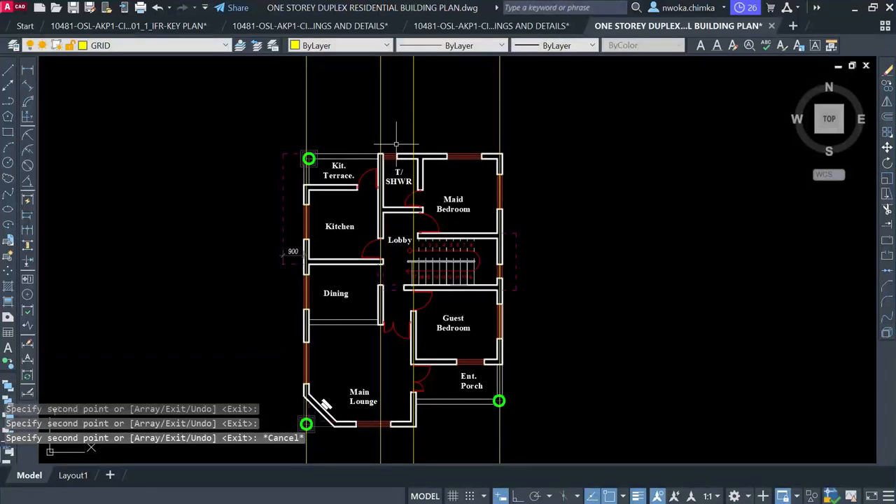
pyautogui.click(547, 105)
pyautogui.press('Escape')
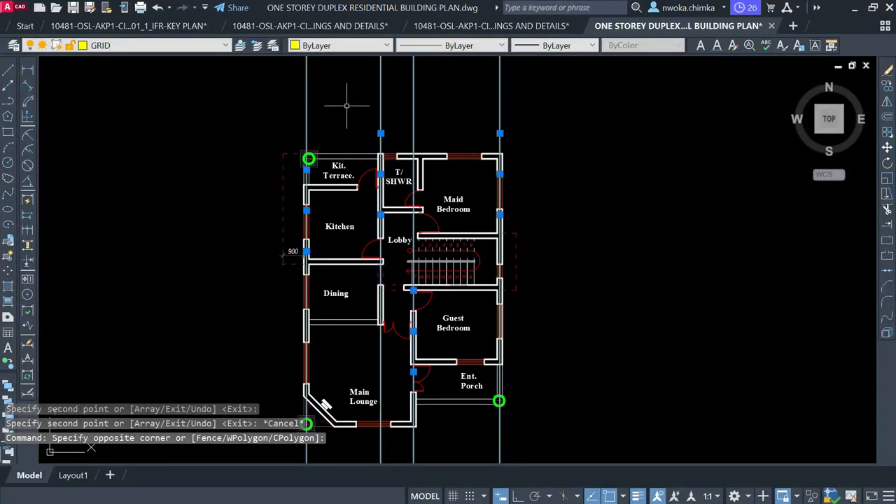
pyautogui.write('XL')
pyautogui.press('Return')
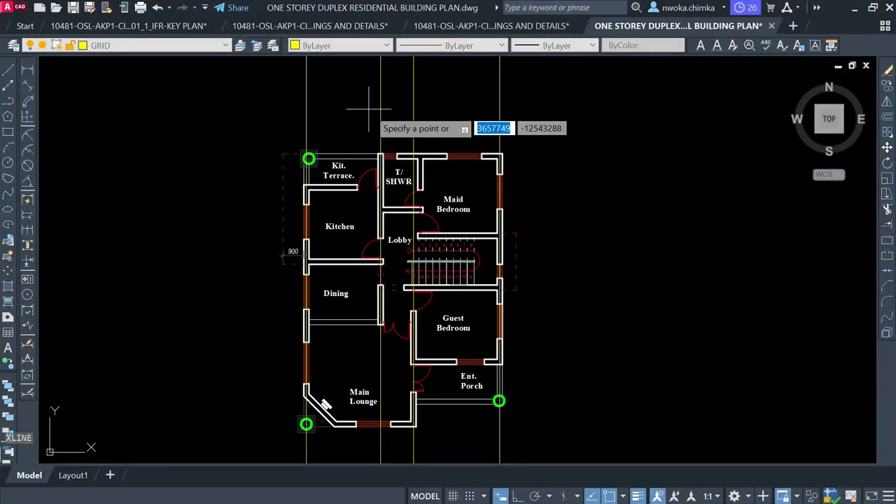
pyautogui.write('H')
pyautogui.press('Return')
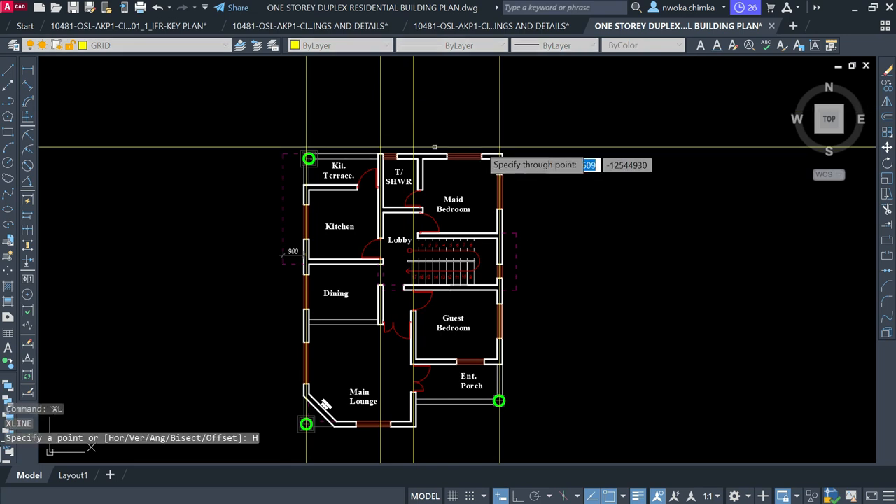
pyautogui.scroll(4, 492, 156)
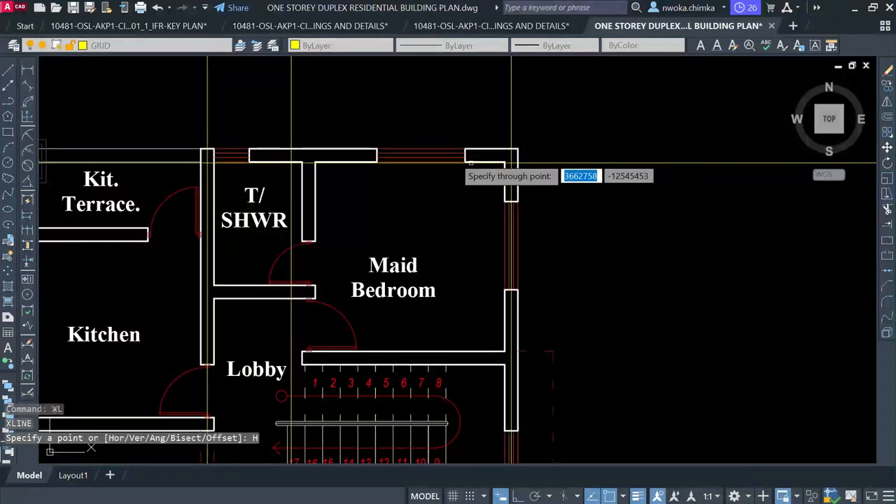
pyautogui.scroll(2, 436, 158)
pyautogui.scroll(4, 285, 145)
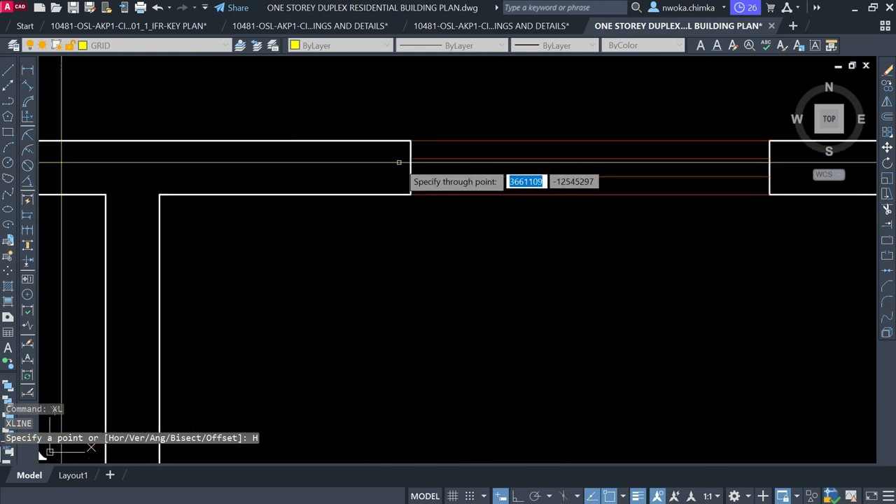
pyautogui.scroll(2, 385, 168)
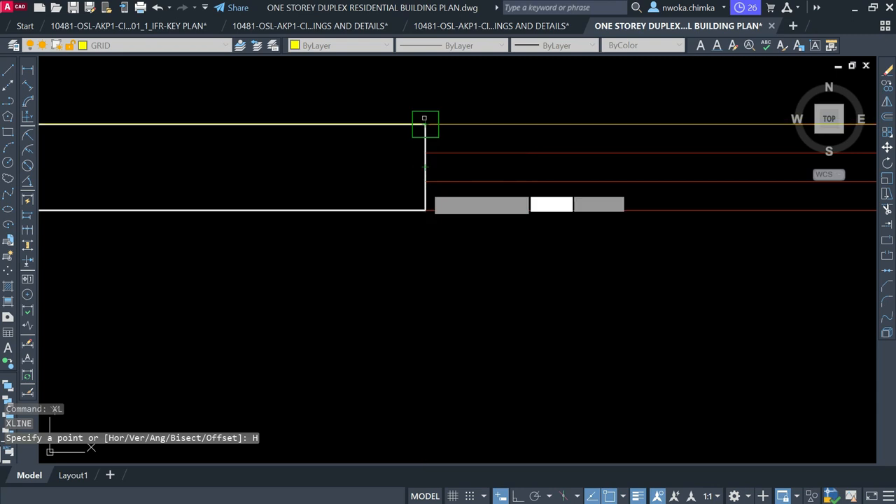
pyautogui.press('Escape')
pyautogui.write('L')
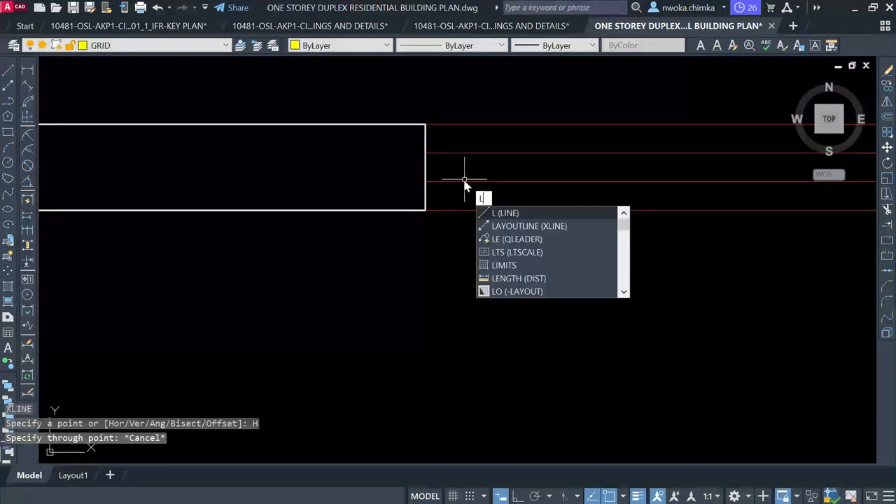
pyautogui.press('Return')
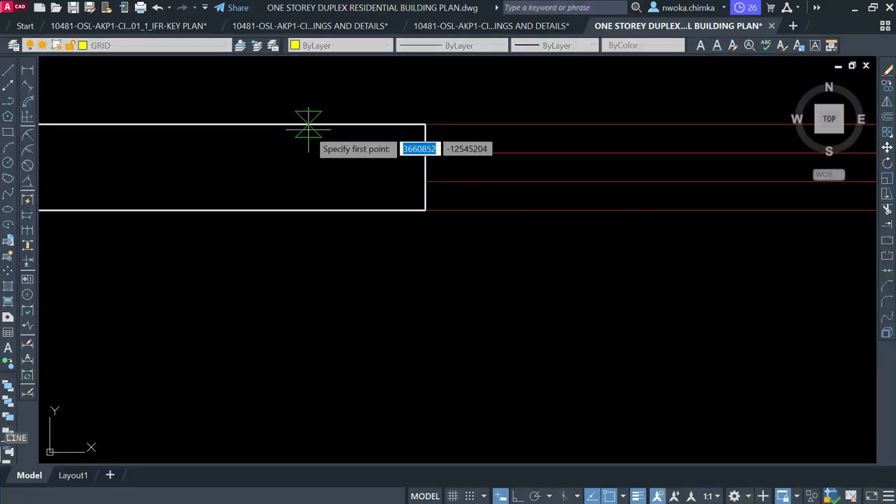
pyautogui.click(308, 125)
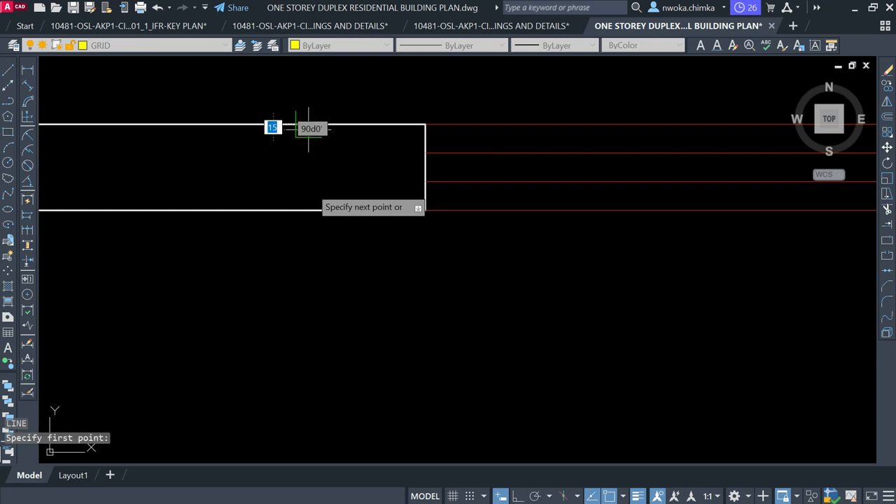
pyautogui.click(307, 208)
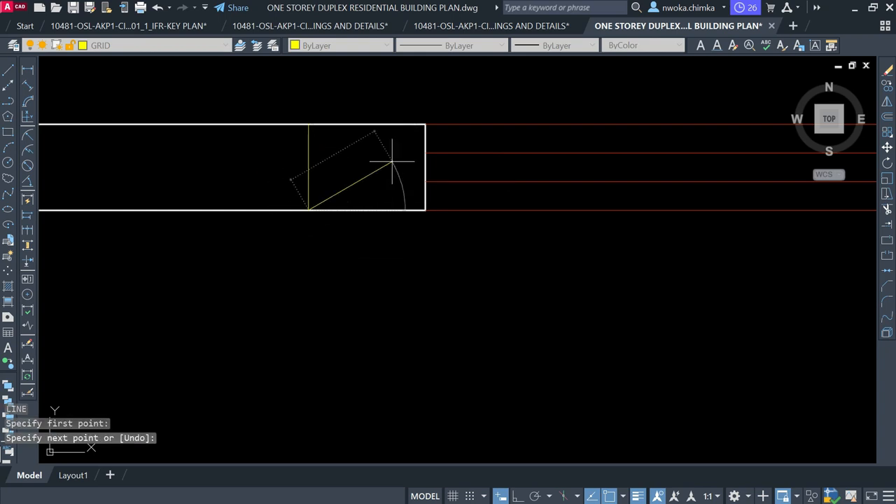
pyautogui.press('Escape')
pyautogui.press('Return')
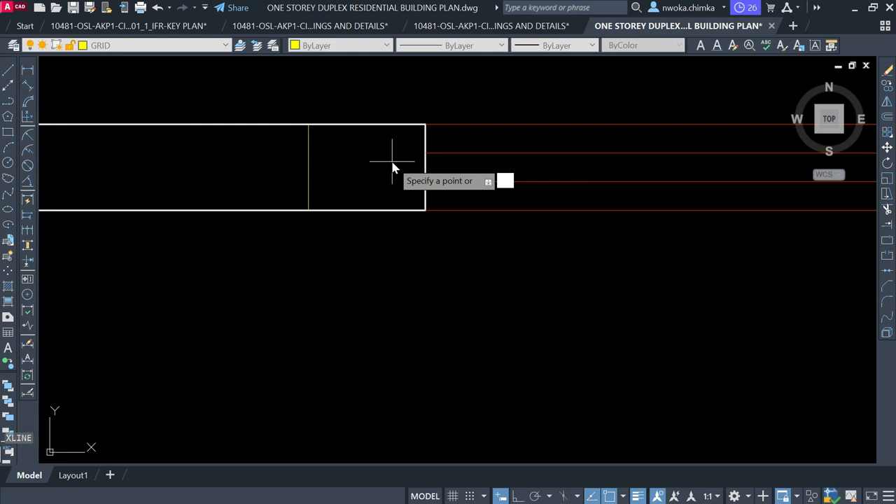
pyautogui.write('h')
pyautogui.press('Return')
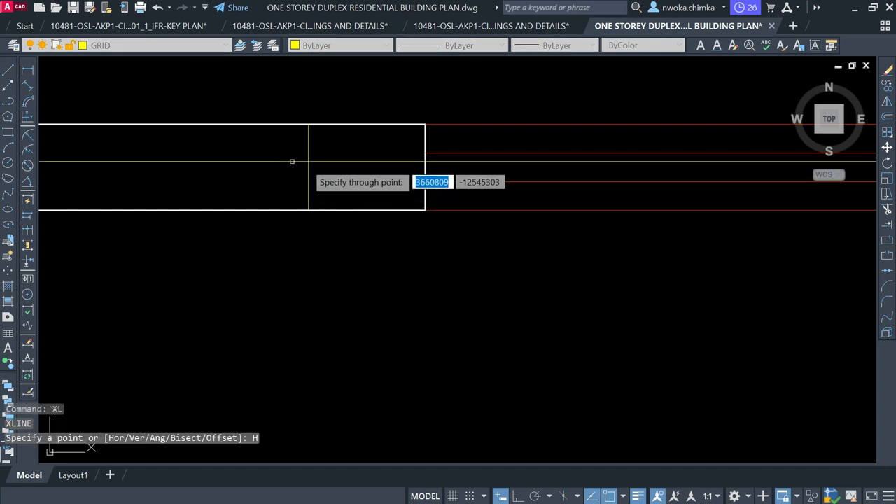
pyautogui.press('Escape')
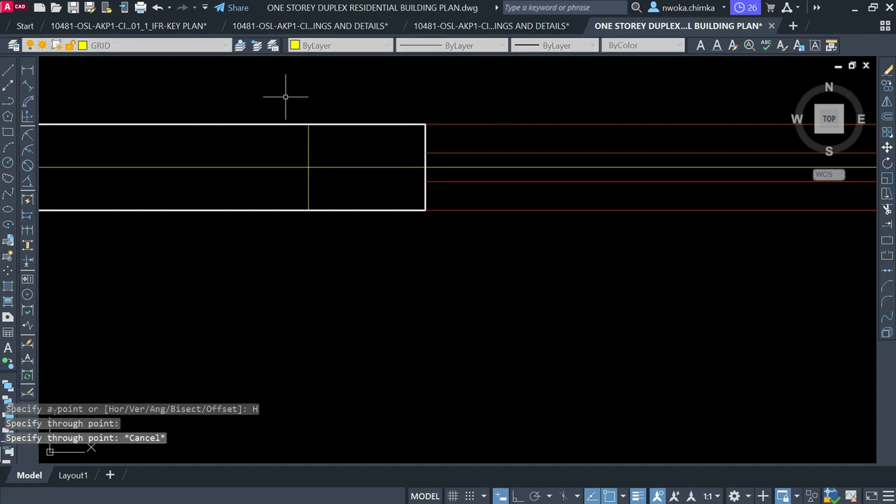
pyautogui.click(282, 95)
pyautogui.click(353, 253)
pyautogui.write('e')
pyautogui.press('Return')
pyautogui.scroll(-4, 379, 146)
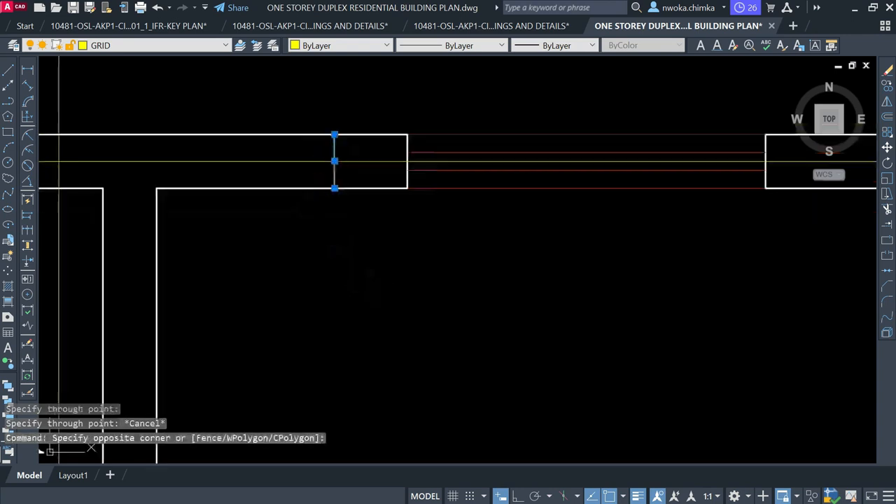
pyautogui.scroll(-3, 412, 136)
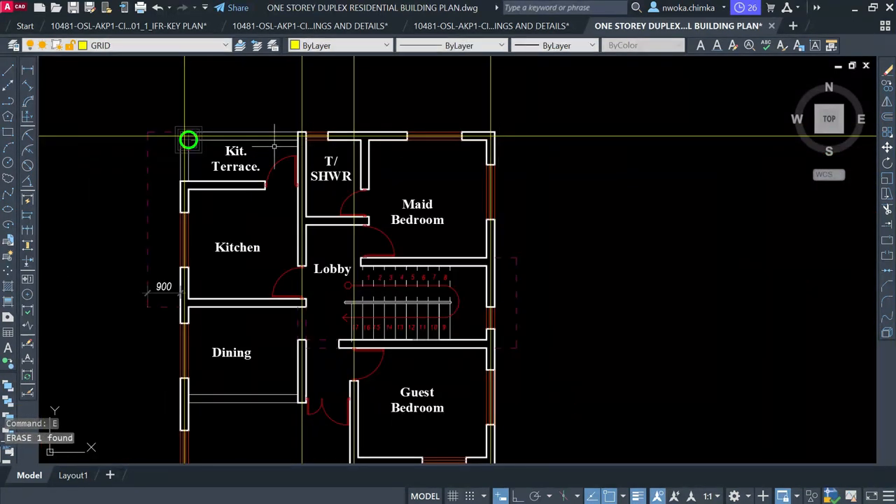
# Select the top horizontal grid line and start copying it with CO from a wall-corner base point
pyautogui.click(576, 108)
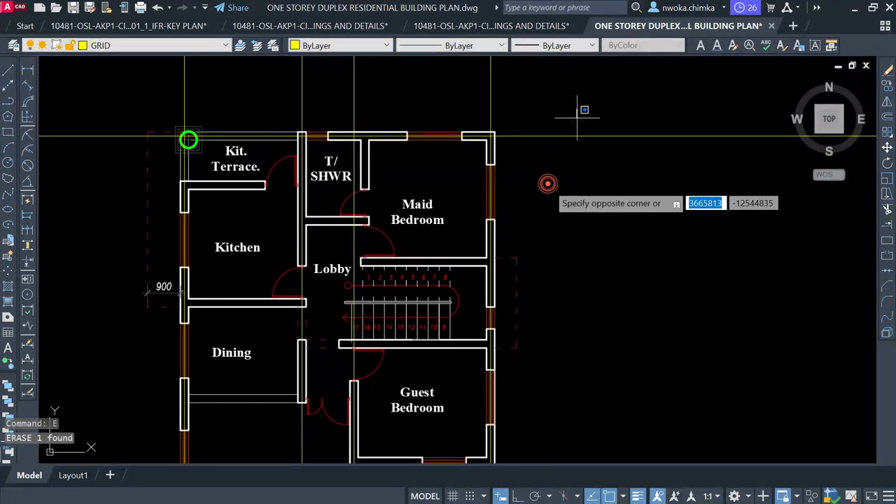
pyautogui.click(534, 159)
pyautogui.write('co')
pyautogui.press('Return')
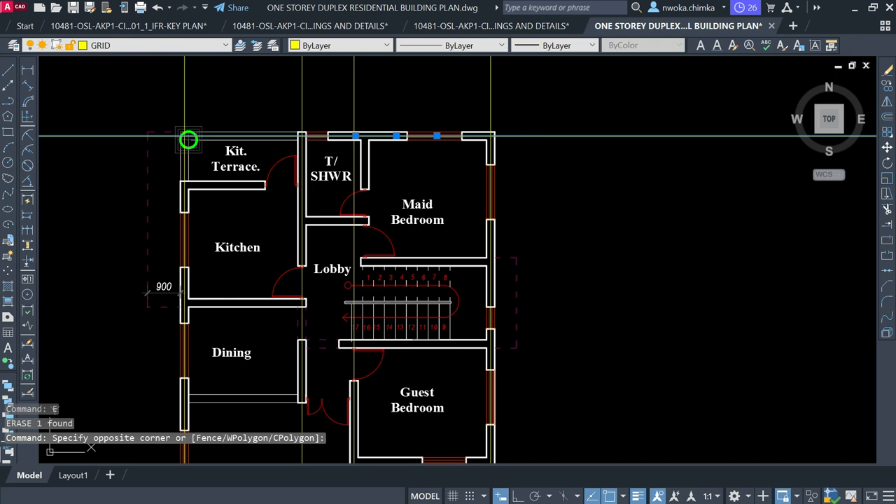
pyautogui.scroll(2, 504, 141)
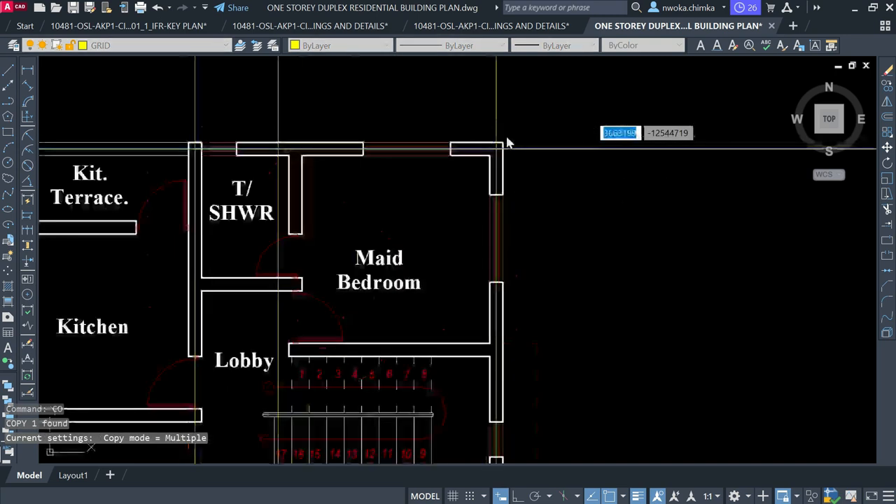
pyautogui.click(504, 143)
pyautogui.scroll(-2, 504, 143)
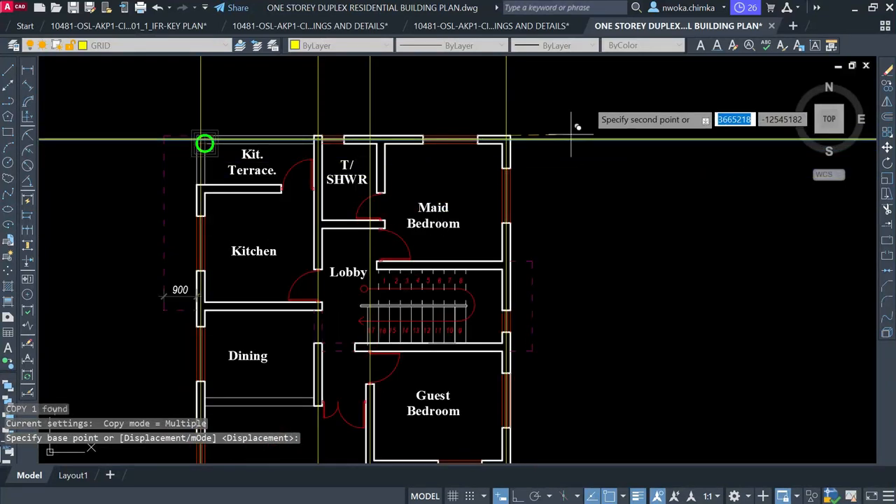
pyautogui.scroll(6, 479, 140)
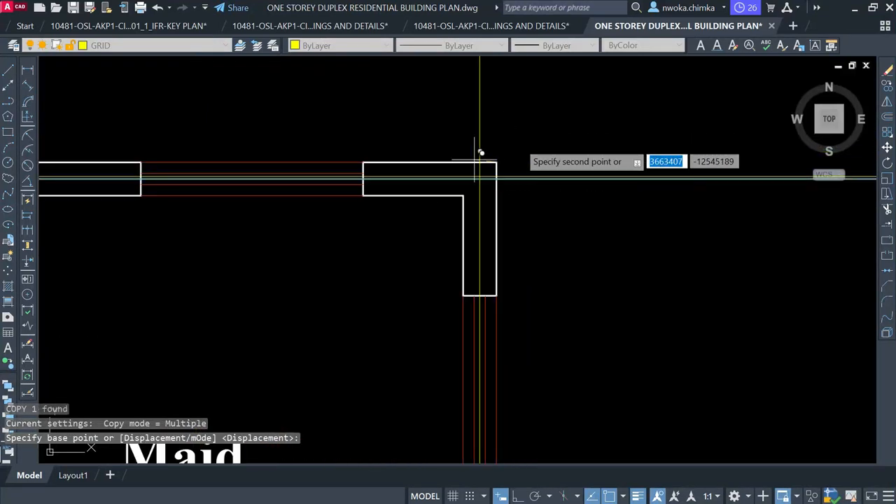
pyautogui.scroll(-6, 477, 143)
pyautogui.scroll(4, 346, 168)
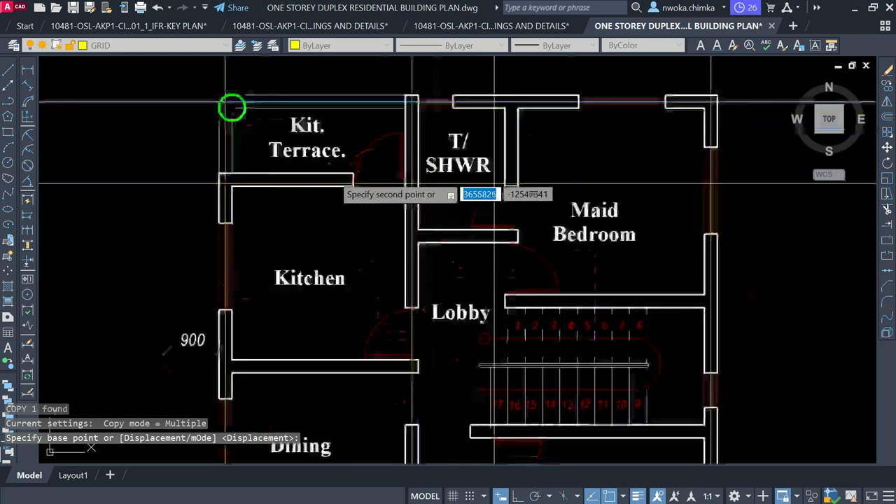
pyautogui.scroll(4, 355, 167)
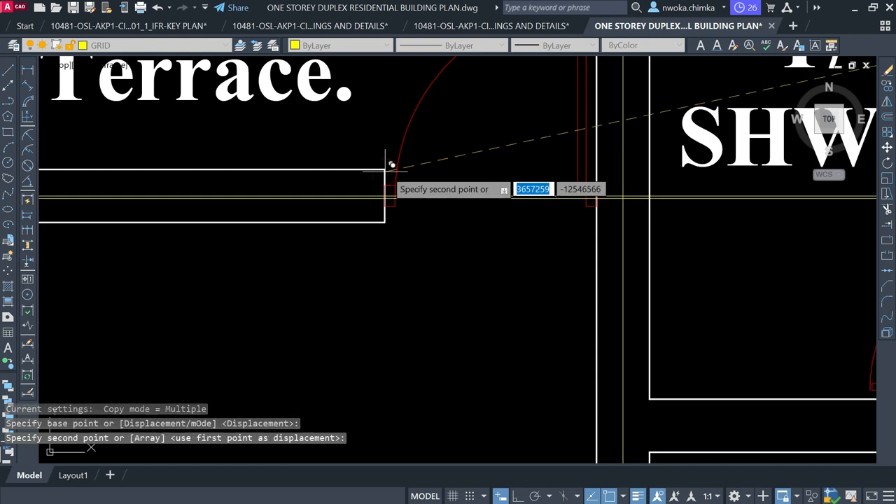
pyautogui.scroll(-4, 390, 165)
pyautogui.scroll(-3, 420, 140)
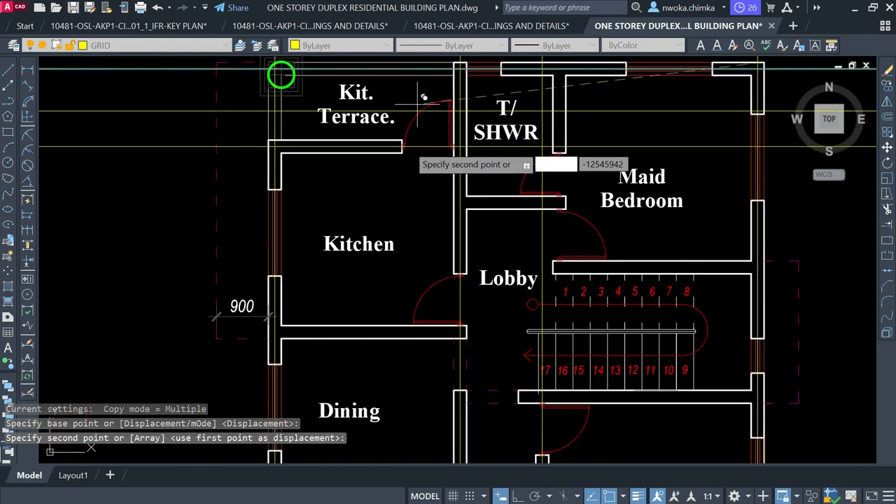
pyautogui.scroll(5, 769, 245)
# Place two copies on the wall centrelines beside the stairs, then end COPY
pyautogui.moveTo(768, 245); pyautogui.dragTo(543, 239, button='middle')
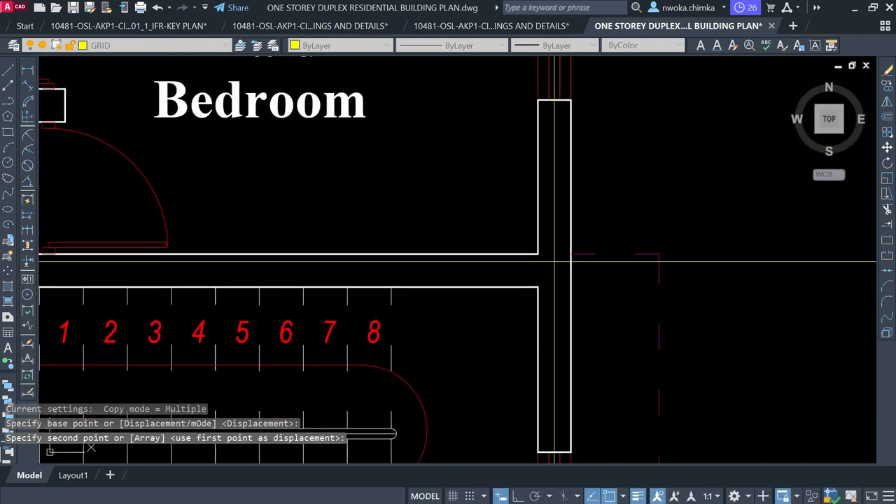
pyautogui.scroll(4, 545, 235)
pyautogui.click(519, 262)
pyautogui.scroll(-4, 524, 270)
pyautogui.scroll(-4, 537, 248)
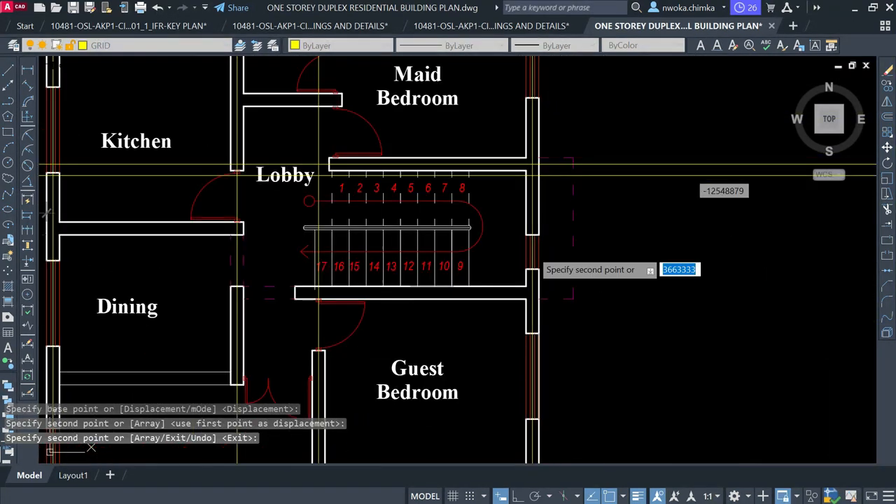
pyautogui.scroll(5, 530, 284)
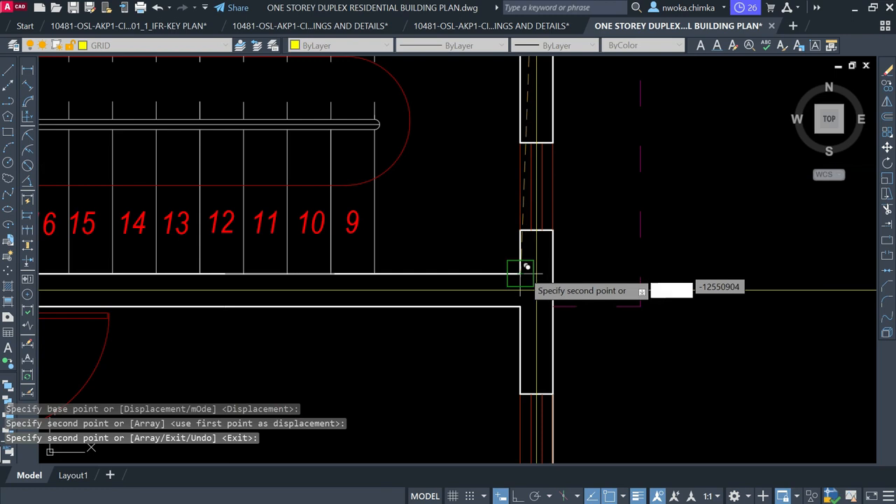
pyautogui.click(530, 266)
pyautogui.scroll(-4, 565, 133)
pyautogui.scroll(-4, 565, 129)
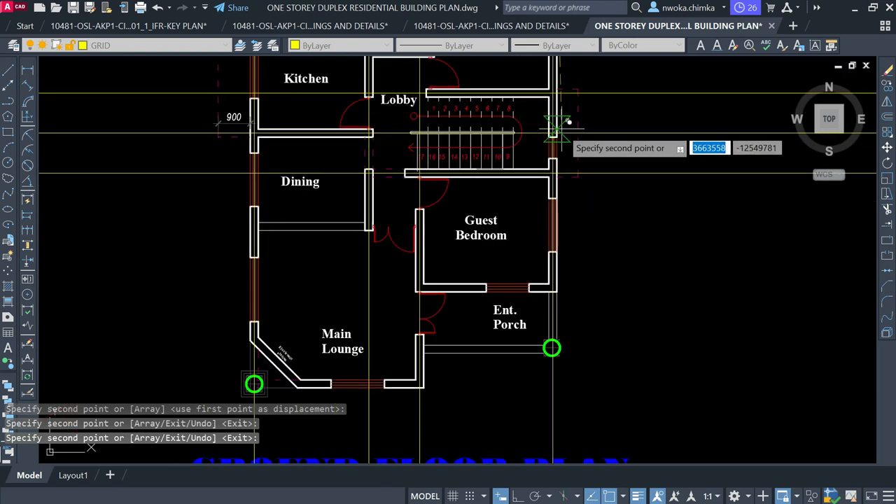
pyautogui.scroll(5, 362, 220)
pyautogui.scroll(4, 362, 215)
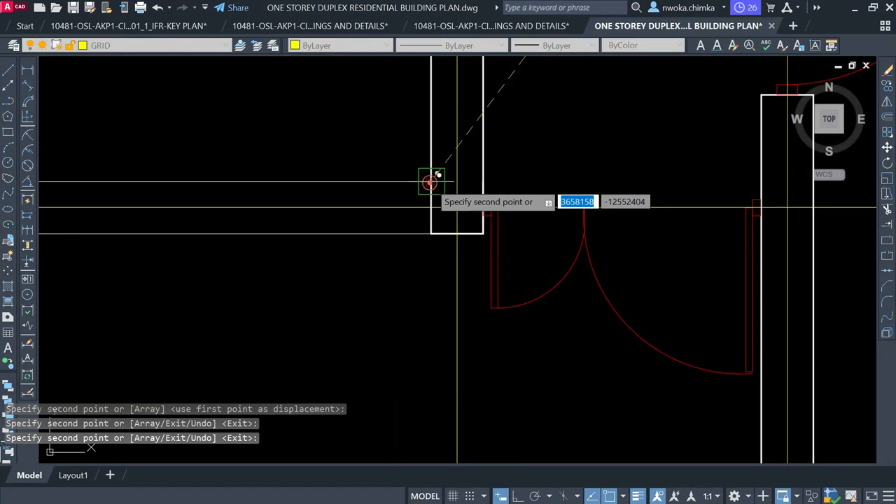
pyautogui.scroll(-7, 430, 144)
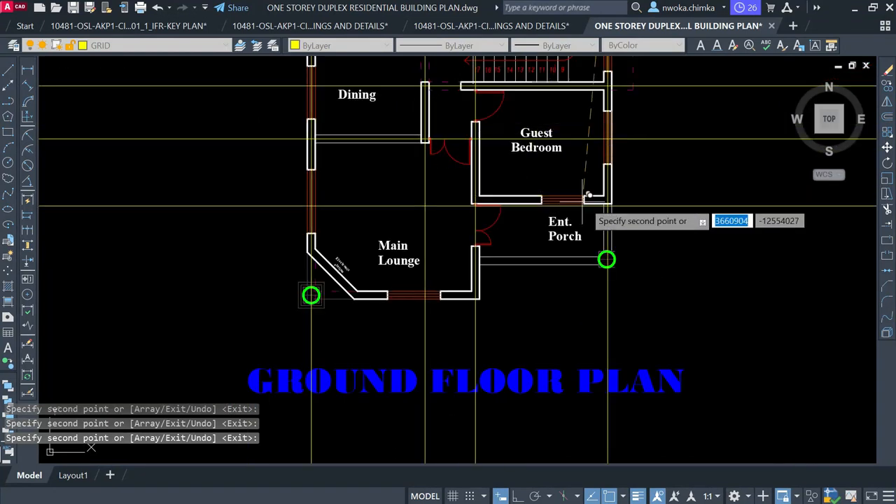
pyautogui.scroll(3, 591, 197)
pyautogui.scroll(5, 620, 184)
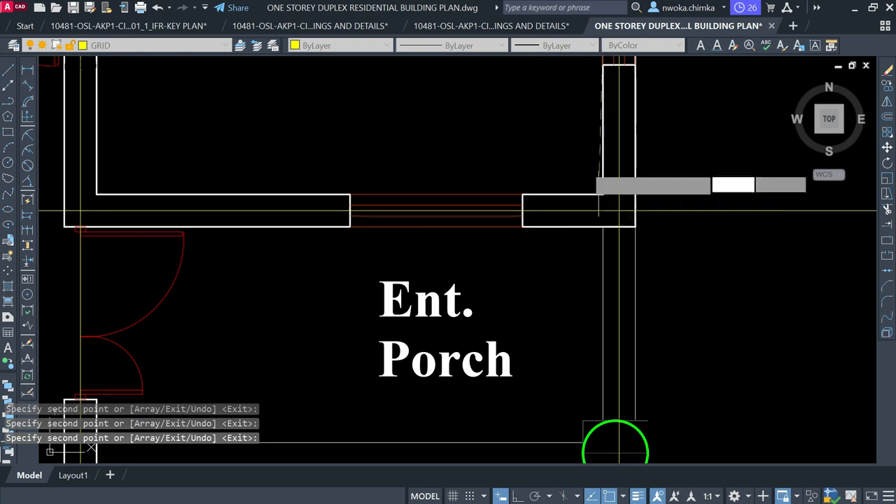
pyautogui.scroll(-5, 606, 188)
pyautogui.scroll(3, 521, 279)
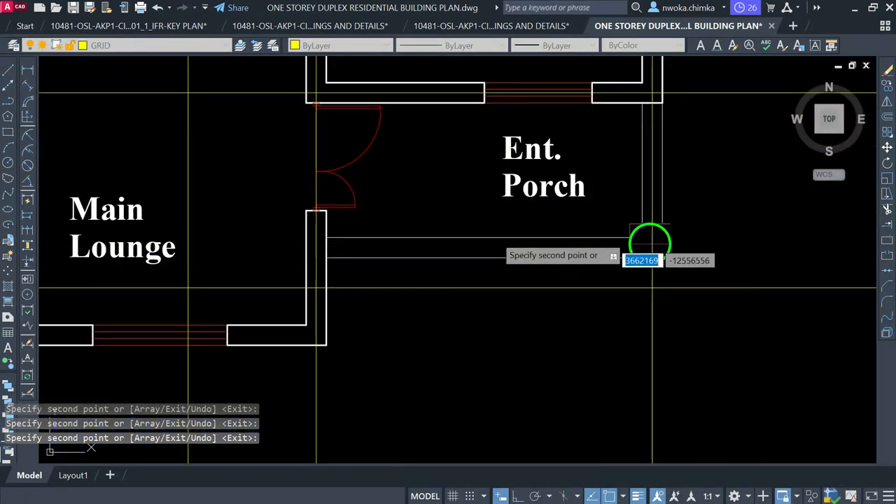
pyautogui.scroll(3, 500, 230)
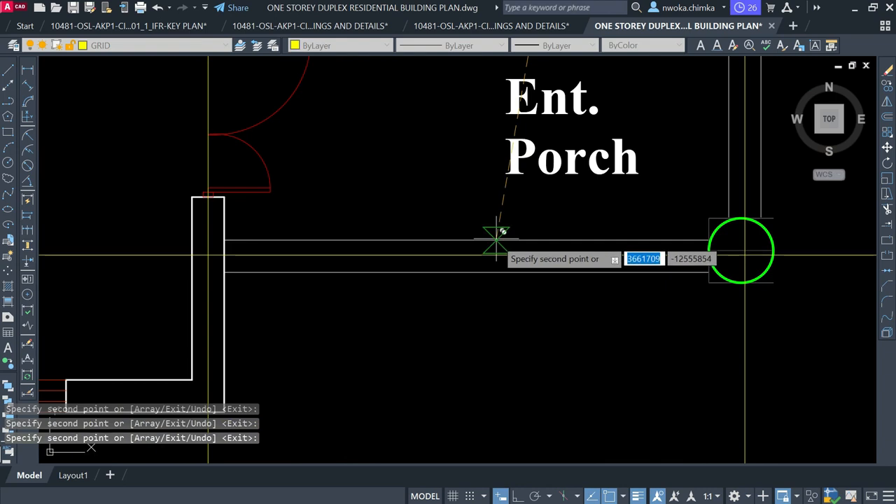
pyautogui.scroll(-3, 554, 184)
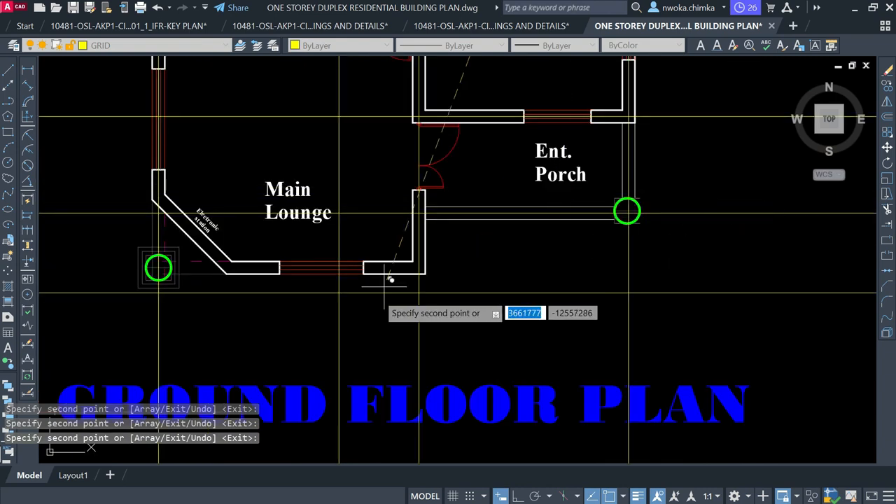
pyautogui.scroll(4, 411, 260)
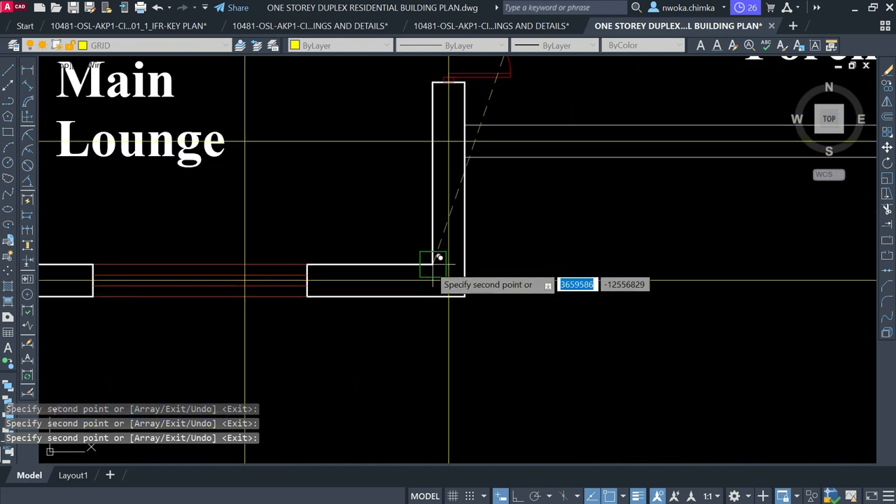
pyautogui.press('Escape')
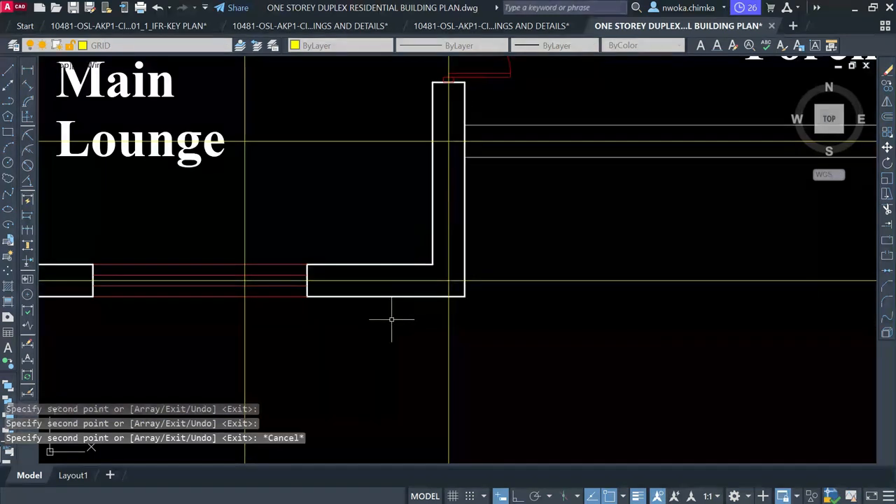
# Copy the horizontal grid line beside Dining onto the stair-side wall corner by the Lobby
pyautogui.scroll(-6, 392, 315)
pyautogui.scroll(8, 402, 165)
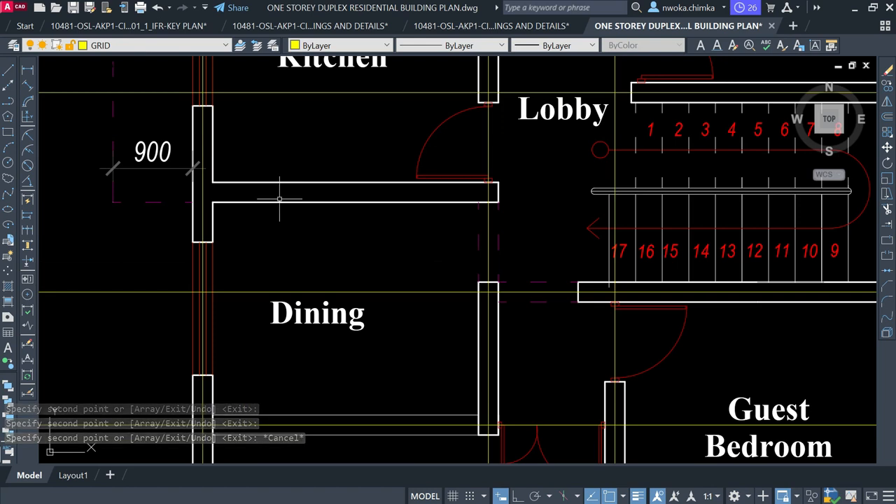
pyautogui.click(393, 286)
pyautogui.click(378, 310)
pyautogui.write('co')
pyautogui.press('Return')
pyautogui.scroll(4, 593, 294)
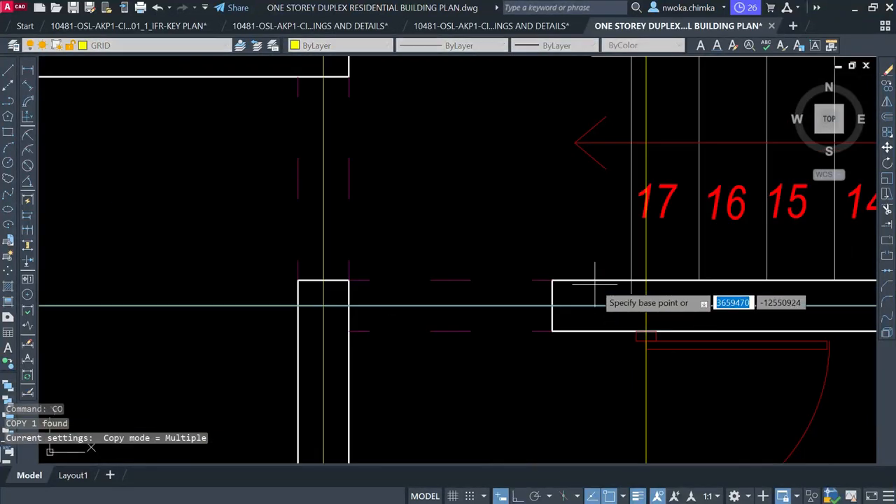
pyautogui.click(550, 282)
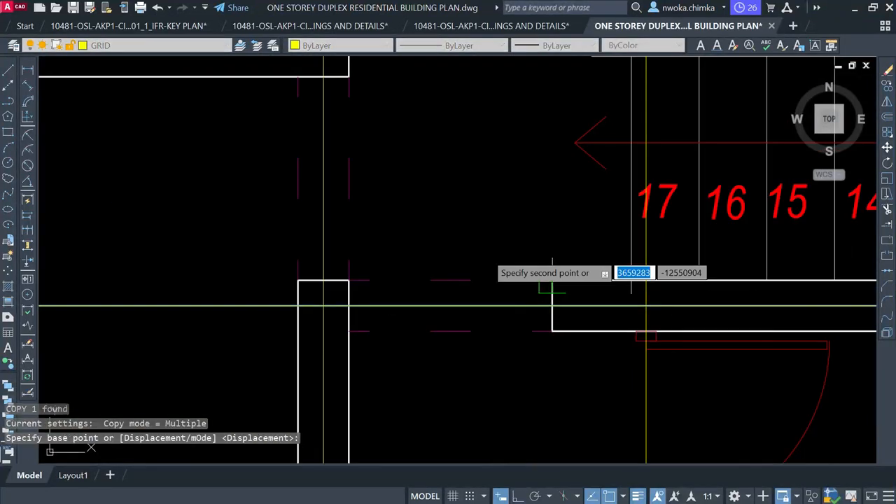
pyautogui.scroll(-3, 410, 112)
pyautogui.scroll(4, 410, 115)
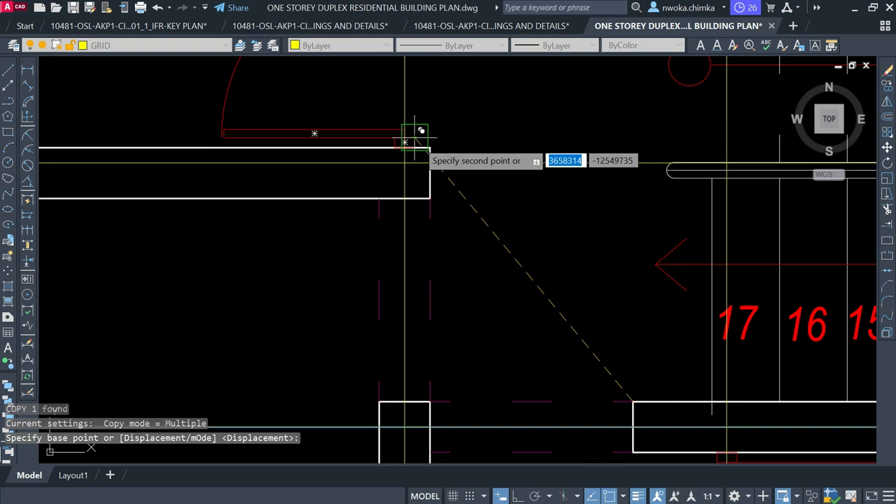
pyautogui.click(432, 149)
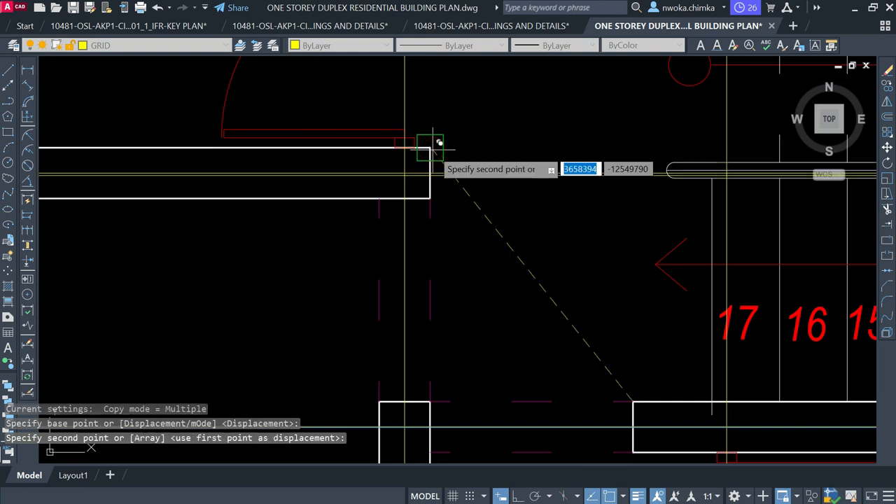
pyautogui.press('Escape')
pyautogui.scroll(-2, 374, 185)
pyautogui.scroll(-5, 376, 184)
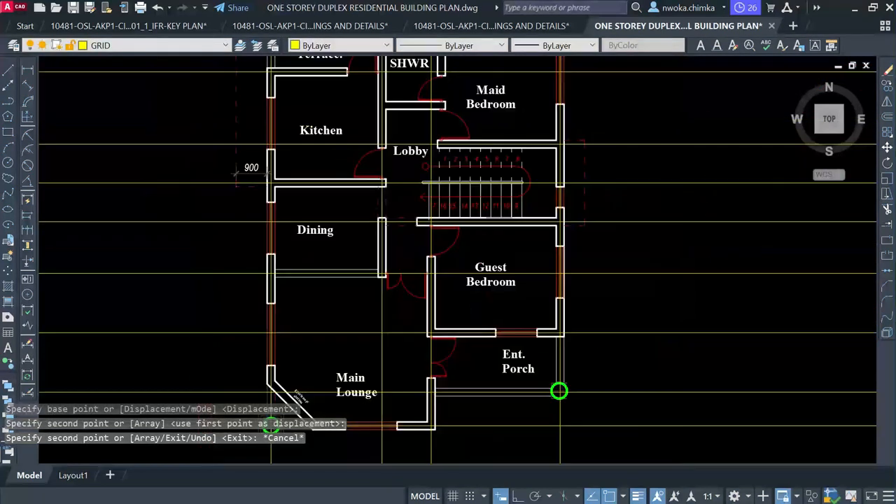
pyautogui.scroll(-1, 375, 145)
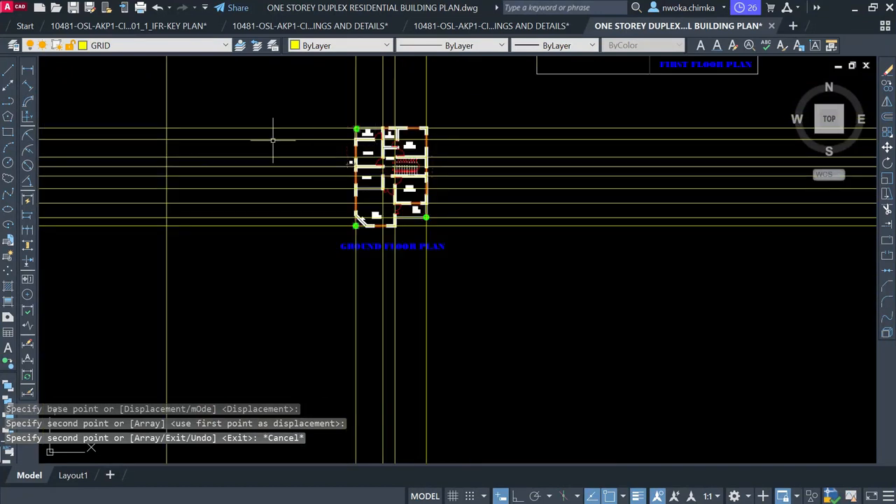
pyautogui.scroll(-2, 359, 139)
pyautogui.scroll(2, 434, 119)
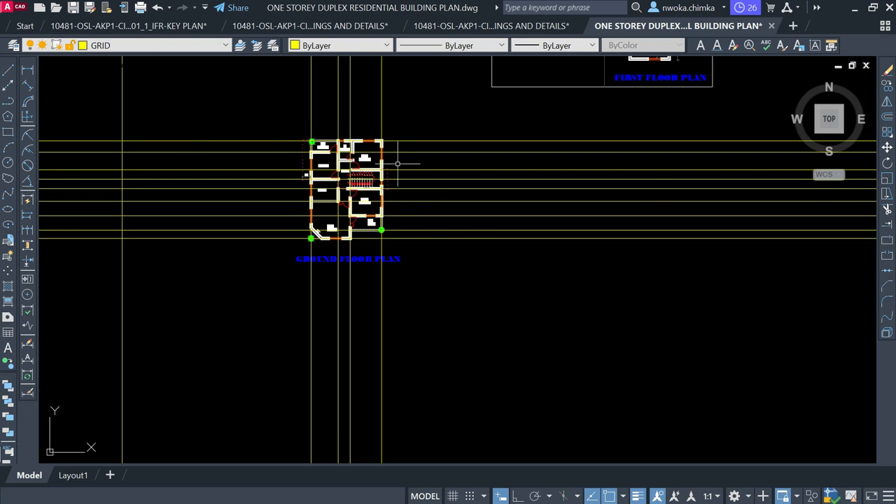
pyautogui.scroll(-5, 407, 147)
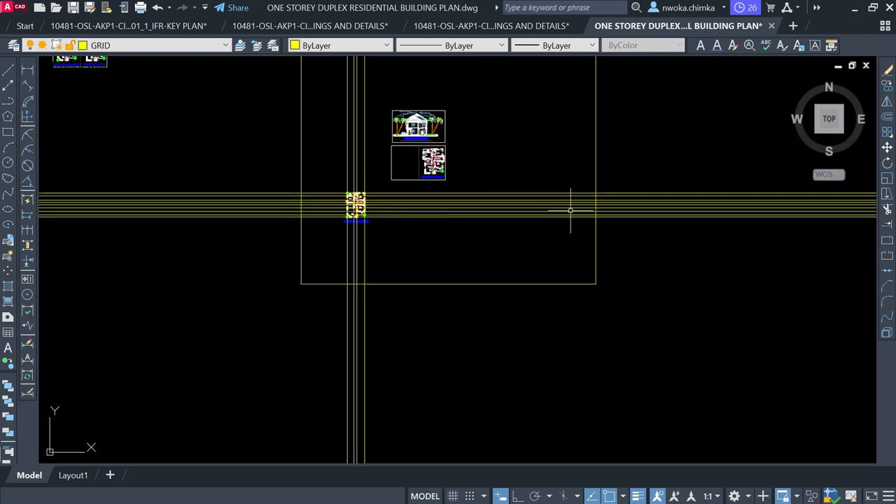
pyautogui.scroll(-4, 556, 210)
pyautogui.scroll(-2, 524, 201)
pyautogui.scroll(4, 533, 211)
pyautogui.scroll(3, 516, 214)
pyautogui.scroll(2, 403, 190)
pyautogui.scroll(2, 404, 190)
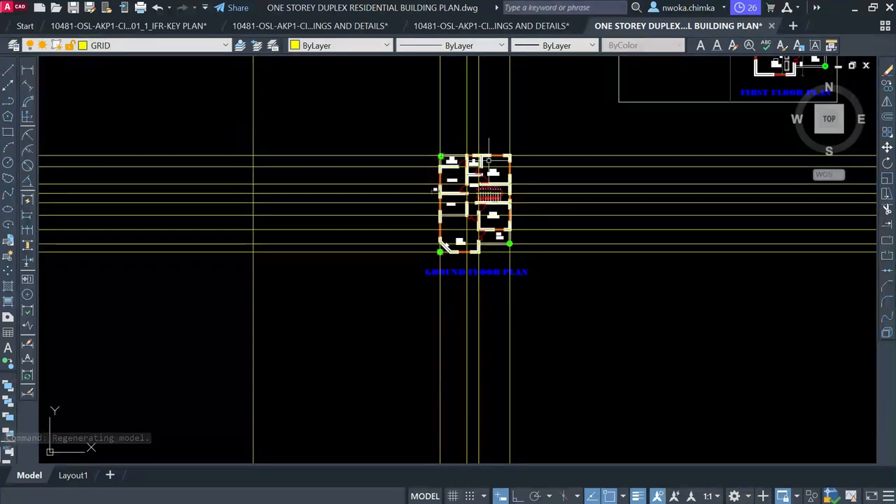
pyautogui.write('REC')
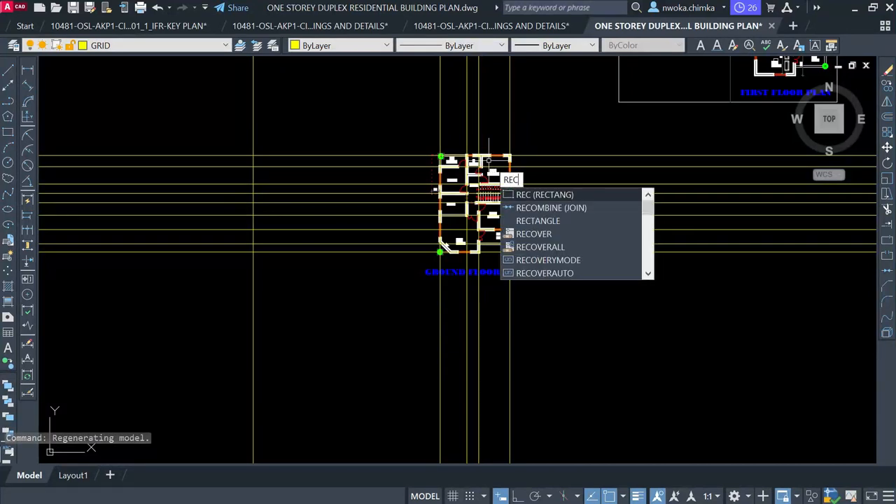
# Draw a rectangle from above-left to below-right of the ground floor plan and select it
pyautogui.press('Return')
pyautogui.scroll(2, 448, 156)
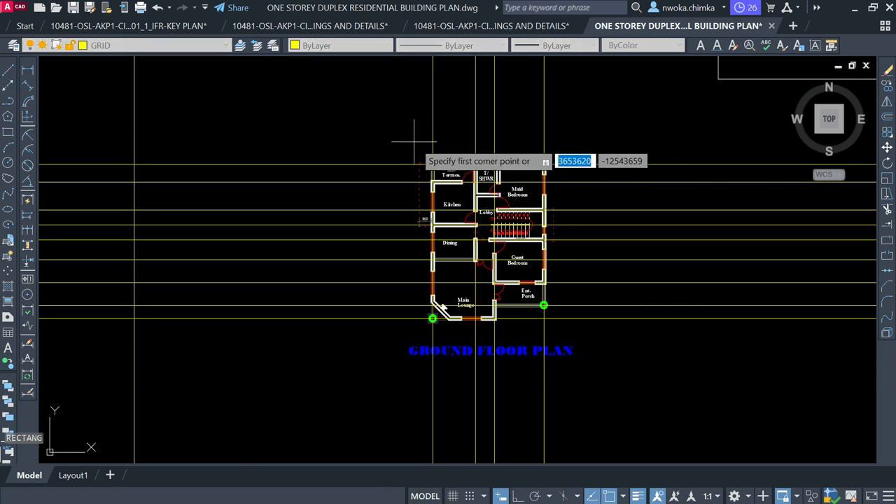
pyautogui.scroll(2, 404, 139)
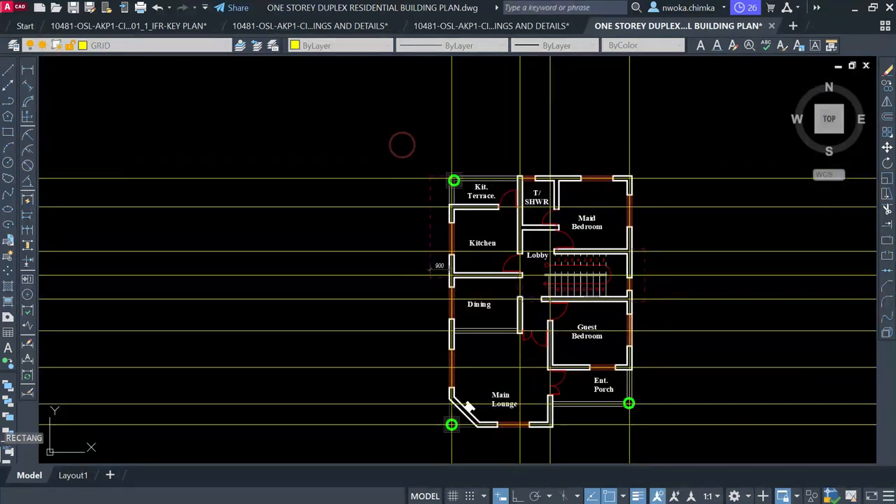
pyautogui.click(402, 145)
pyautogui.scroll(-2, 403, 145)
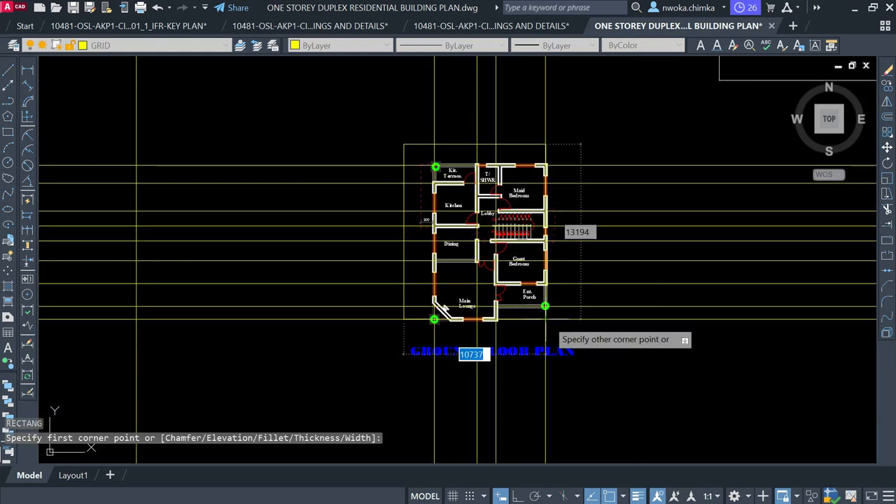
pyautogui.scroll(2, 559, 367)
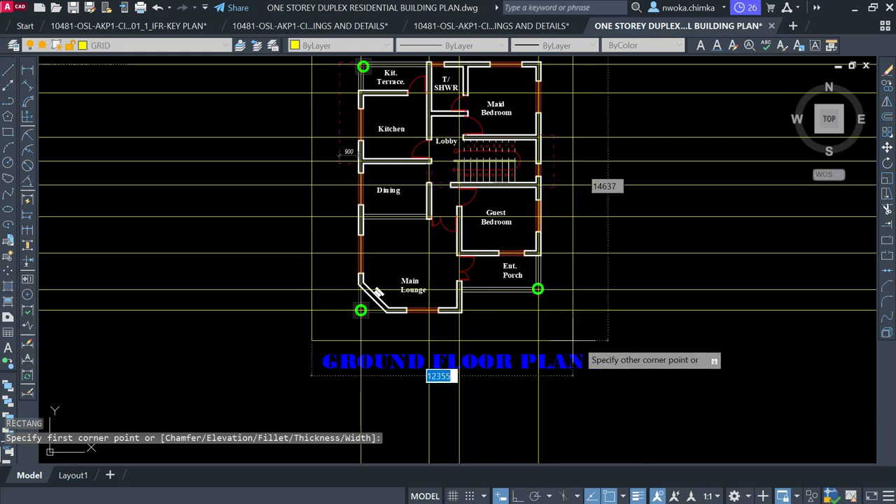
pyautogui.click(581, 340)
pyautogui.click(584, 326)
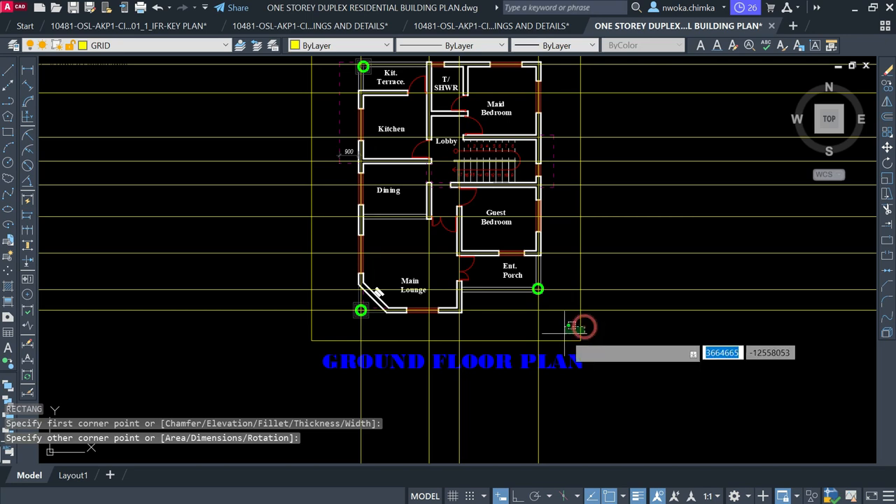
pyautogui.click(564, 334)
# Trim the grid lines to the rectangle with TR fences on the right, bottom, left and top sides
pyautogui.write('tr')
pyautogui.press('Return')
pyautogui.scroll(-2, 361, 261)
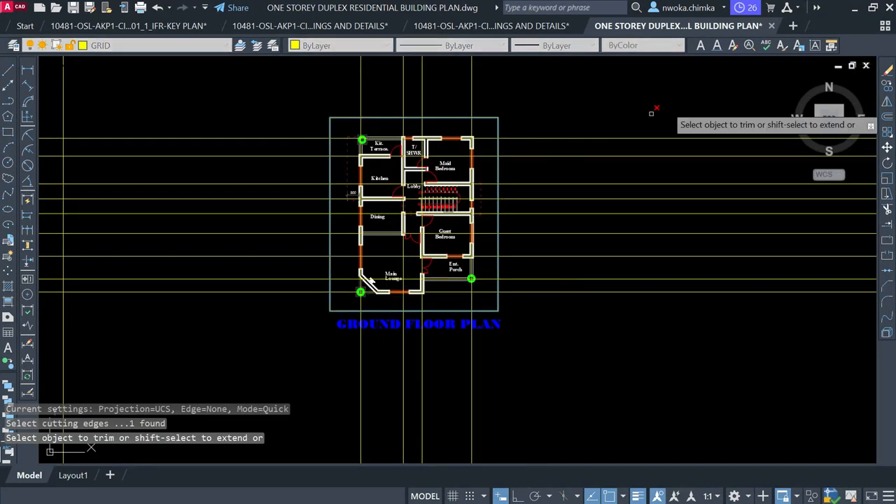
pyautogui.click(689, 92)
pyautogui.click(662, 285)
pyautogui.press('Return')
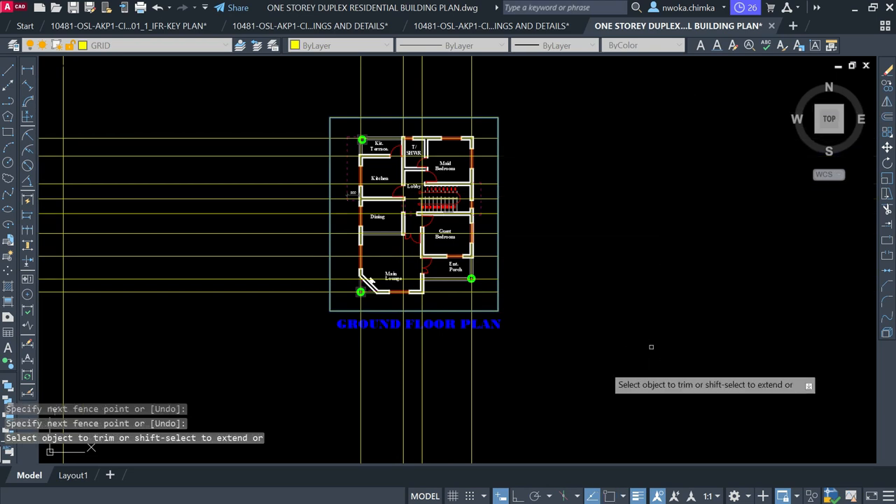
pyautogui.click(530, 392)
pyautogui.click(324, 391)
pyautogui.press('Return')
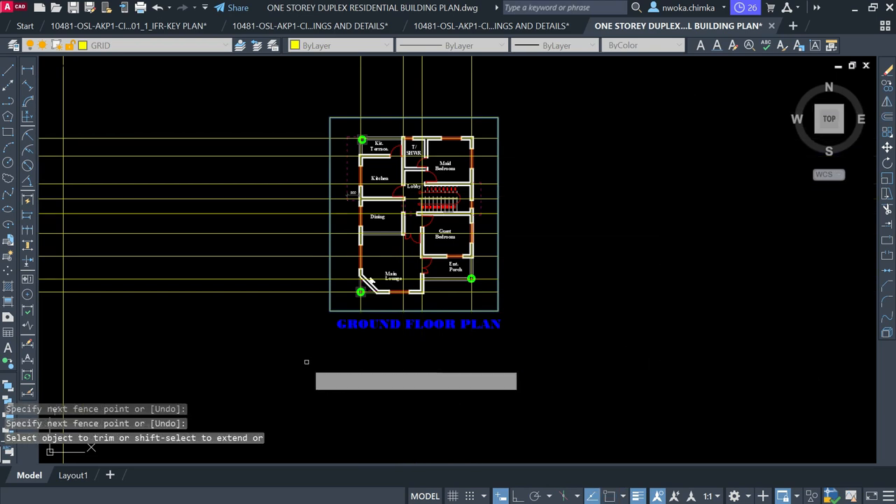
pyautogui.click(285, 345)
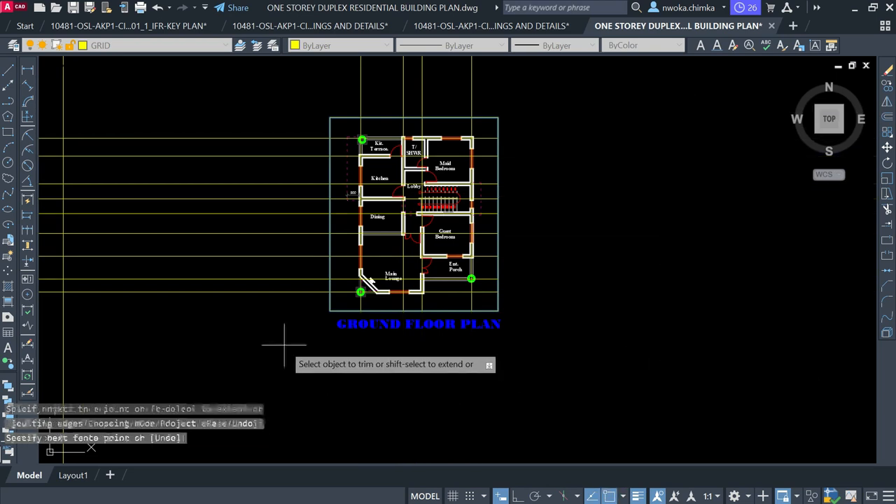
pyautogui.click(290, 114)
pyautogui.press('Return')
pyautogui.click(338, 82)
pyautogui.click(530, 80)
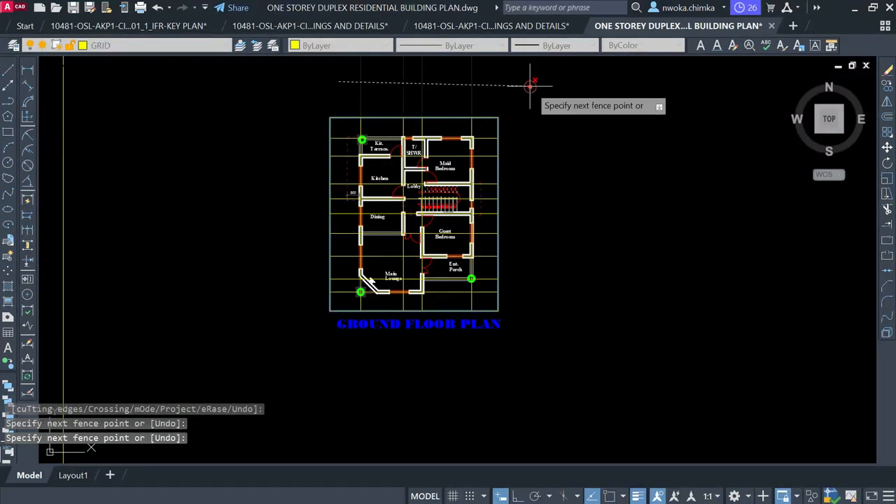
pyautogui.press('Return')
pyautogui.press('Escape')
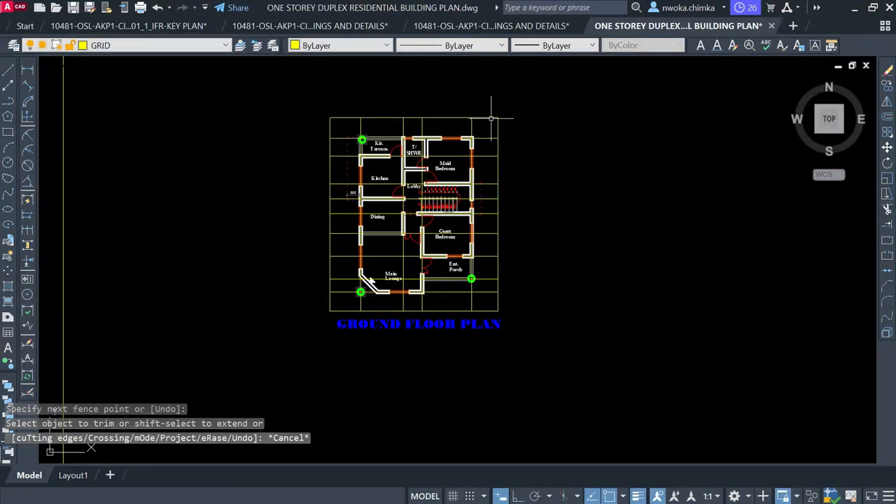
# Erase the boundary rectangle around the plan
pyautogui.click(494, 117)
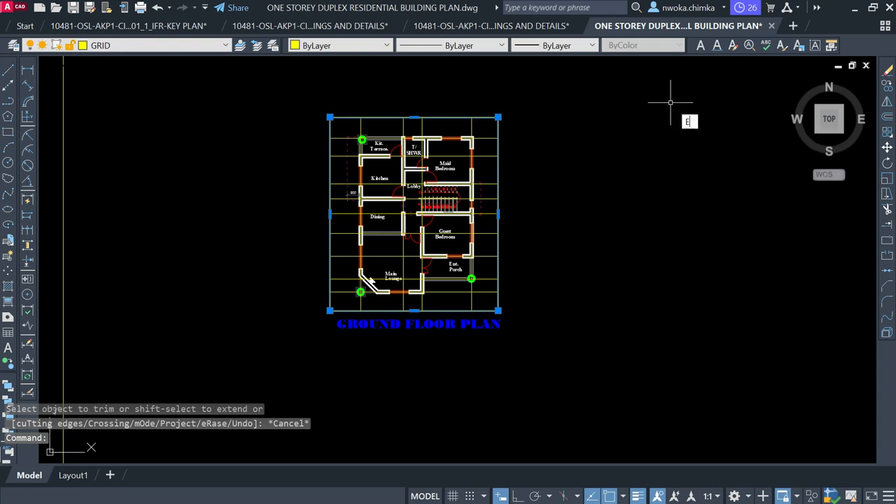
pyautogui.press('Return')
pyautogui.scroll(2, 413, 149)
pyautogui.scroll(2, 414, 147)
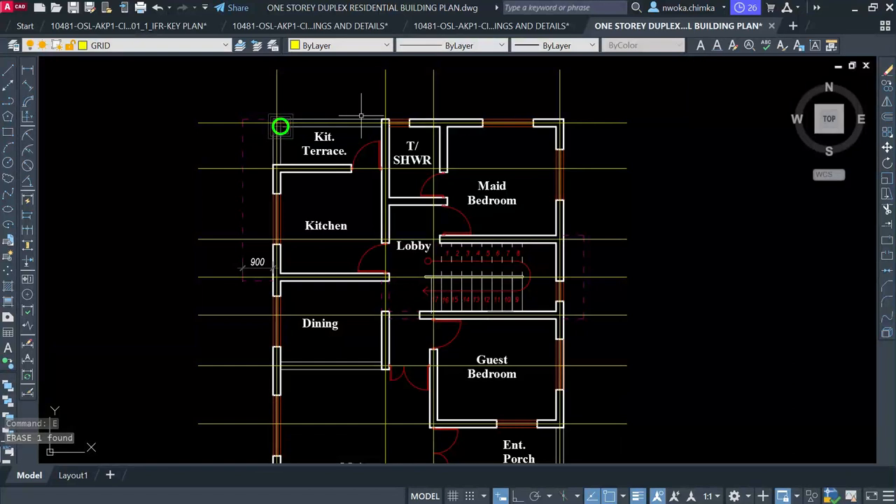
# Zoom out and pan to the first floor plan's wall pier beside the Main Lounge sofa
pyautogui.scroll(-2, 515, 112)
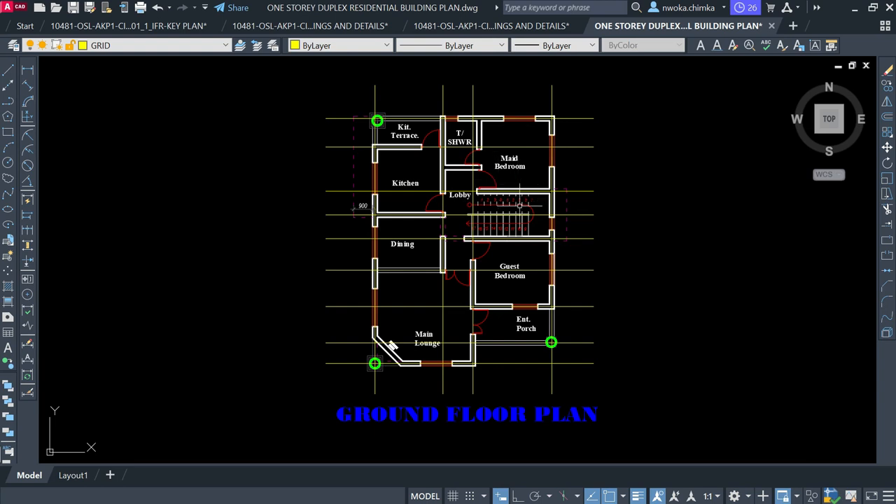
pyautogui.scroll(5, 519, 205)
pyautogui.click(635, 187)
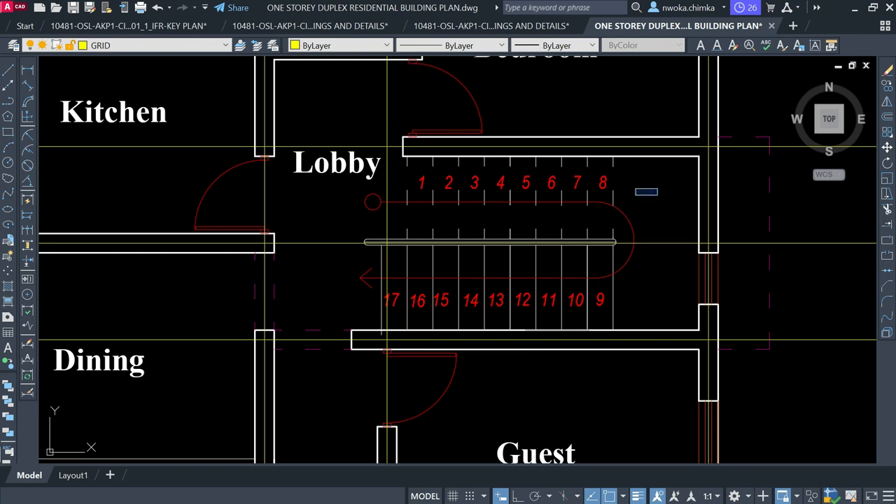
pyautogui.scroll(-3, 467, 225)
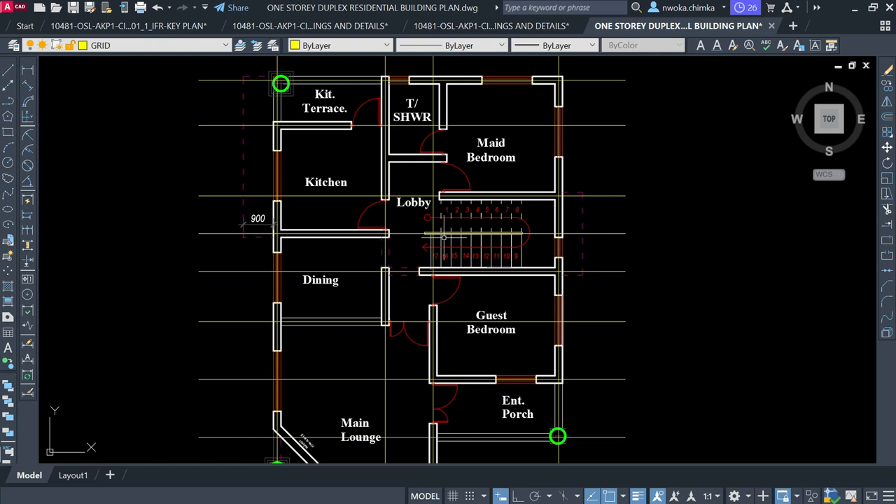
pyautogui.scroll(-2, 427, 238)
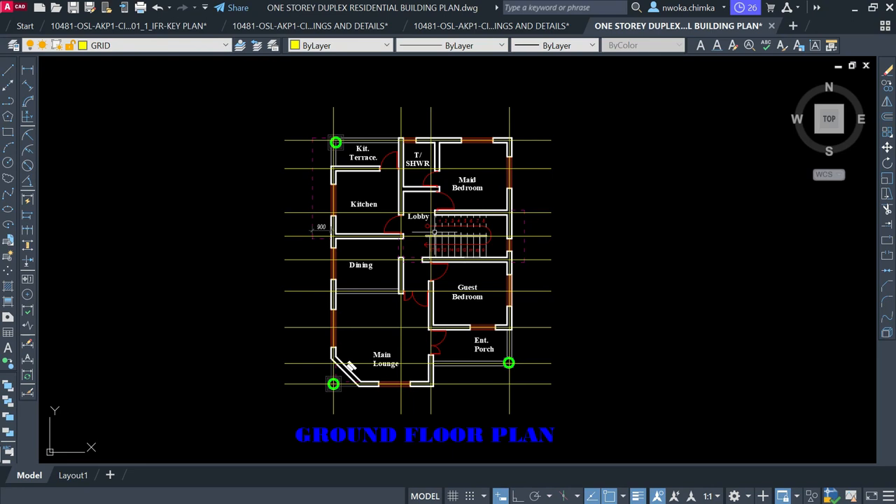
pyautogui.scroll(6, 513, 150)
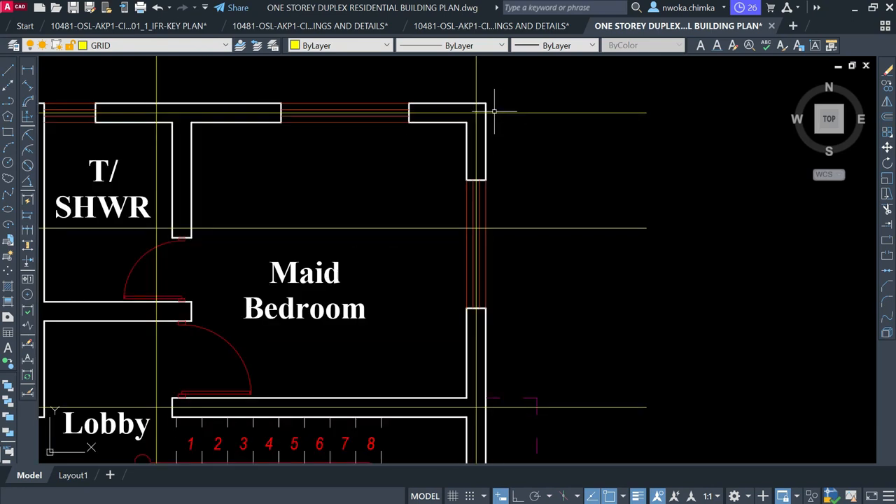
pyautogui.scroll(-2, 450, 162)
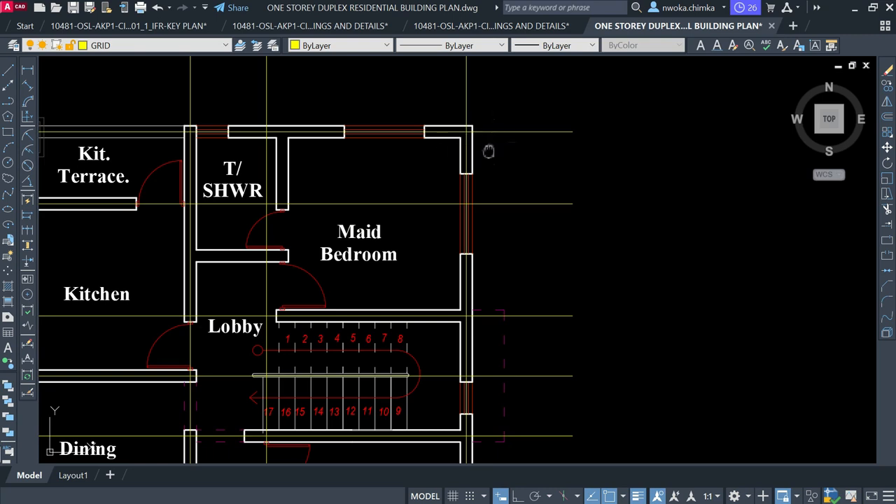
pyautogui.moveTo(489, 151); pyautogui.dragTo(448, 178, button='middle')
pyautogui.scroll(-5, 555, 185)
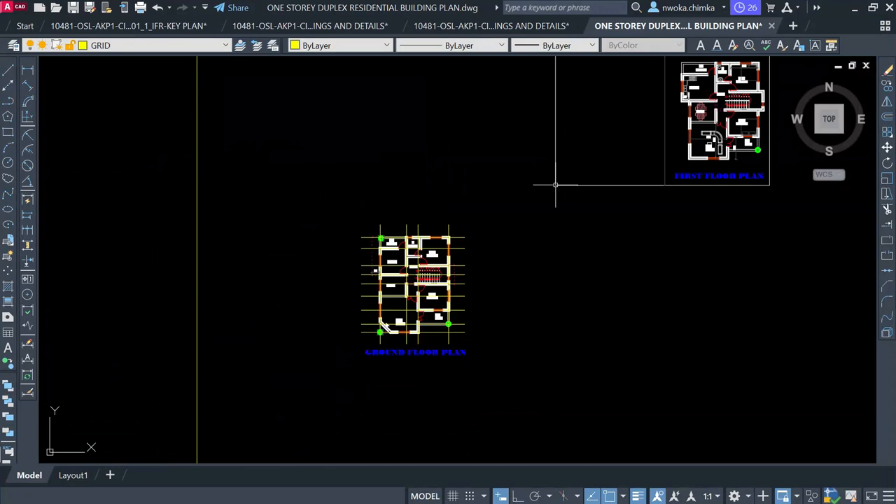
pyautogui.moveTo(555, 186); pyautogui.dragTo(417, 275, button='middle')
pyautogui.scroll(9, 567, 214)
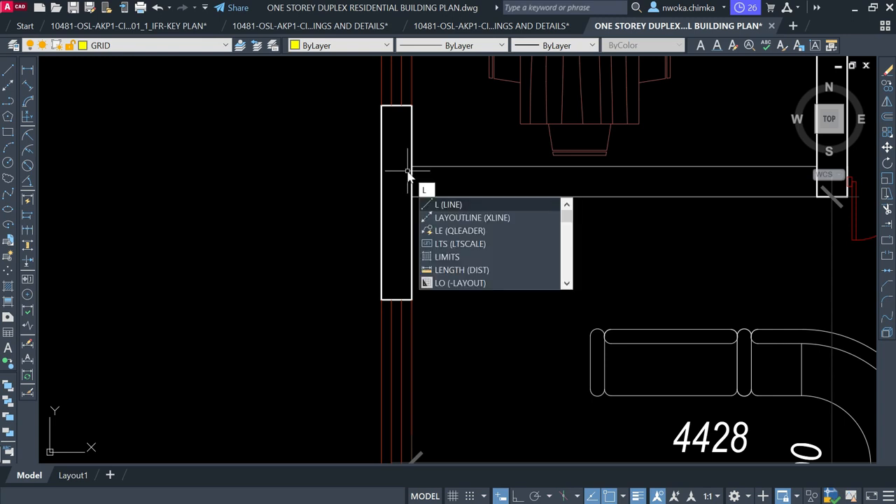
# Draw a short horizontal helper line on the wall, then start and cancel a vertical XLINE
pyautogui.press('Return')
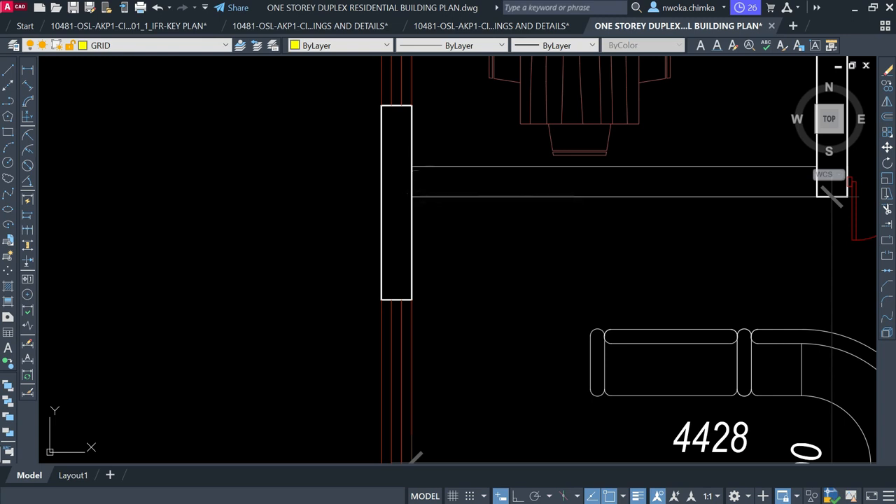
pyautogui.scroll(2, 413, 143)
pyautogui.scroll(2, 414, 138)
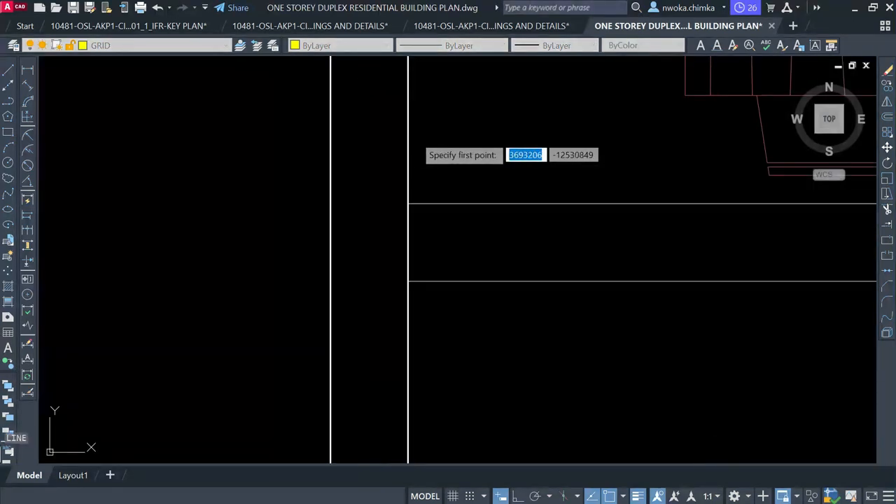
pyautogui.click(408, 140)
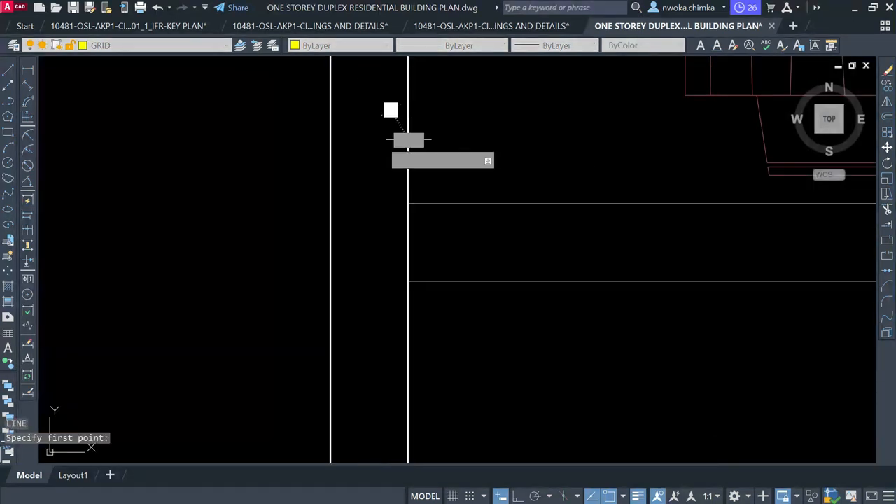
pyautogui.click(330, 141)
pyautogui.press('Escape')
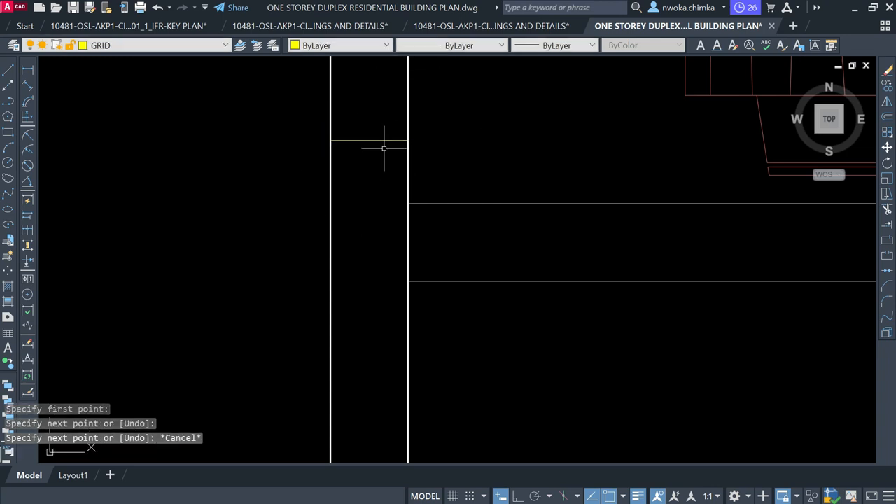
pyautogui.write('XL')
pyautogui.press('Return')
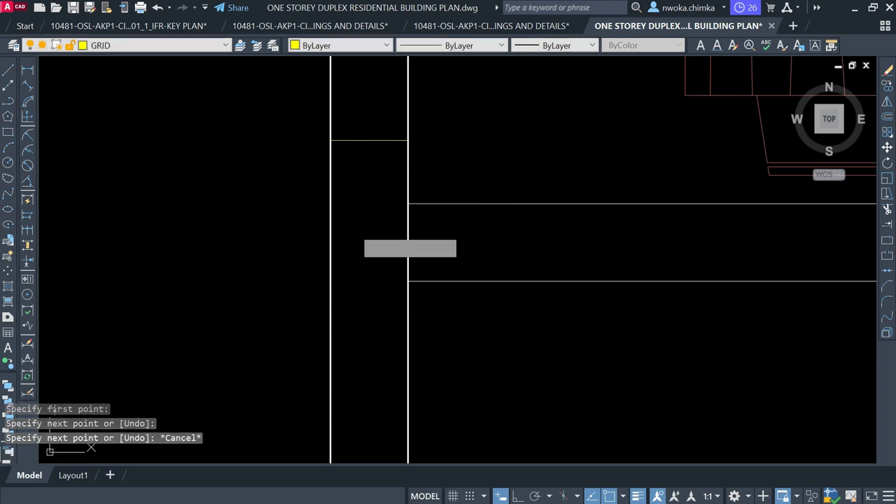
pyautogui.write('V')
pyautogui.press('Return')
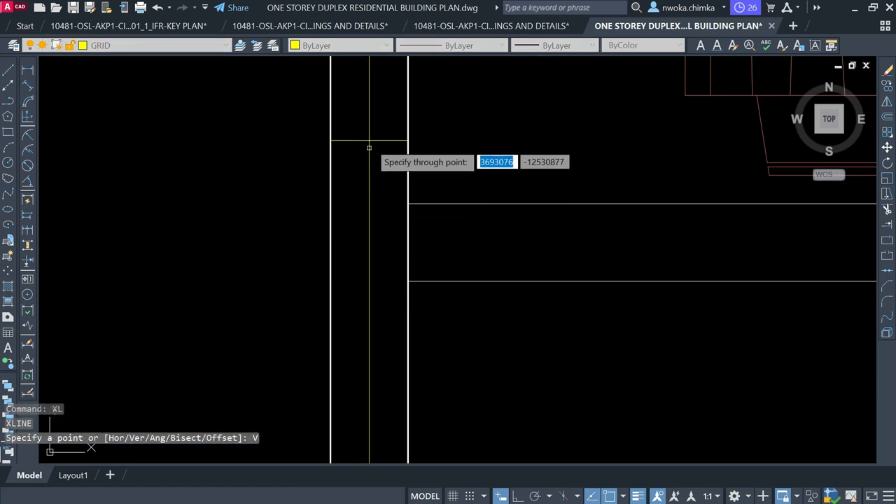
pyautogui.scroll(2, 369, 140)
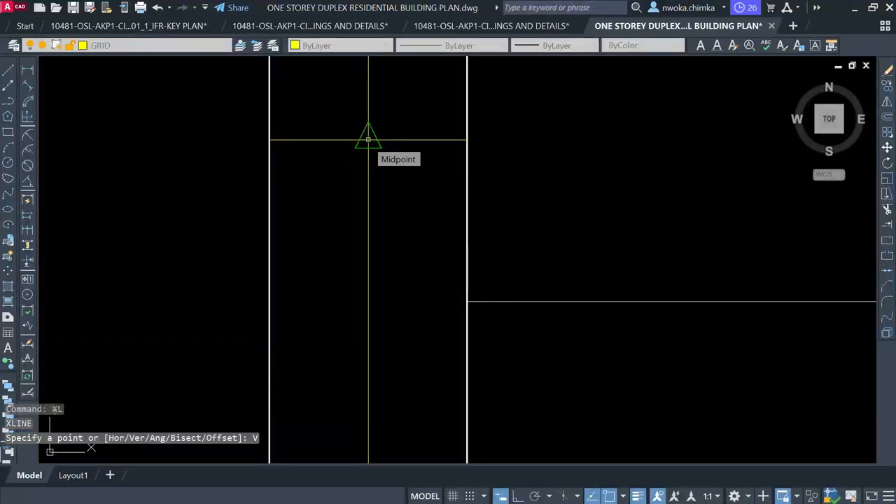
pyautogui.press('Return')
pyautogui.press('Escape')
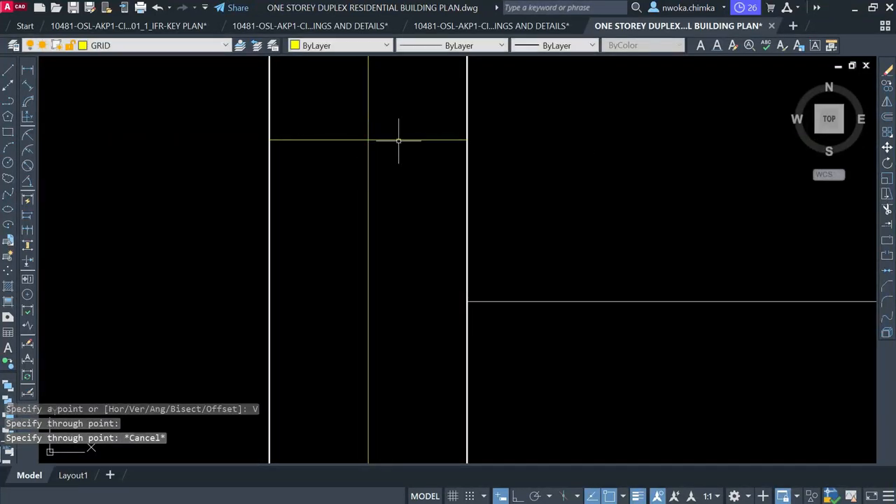
# Erase the short helper line and the vertical centre line through the wall pier
pyautogui.click(399, 140)
pyautogui.press('Return')
pyautogui.scroll(5, 408, 144)
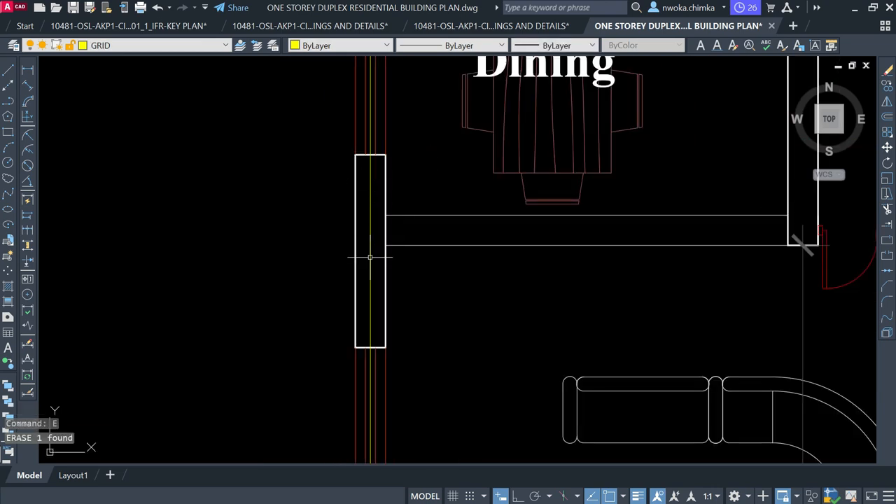
pyautogui.scroll(-5, 370, 183)
pyautogui.scroll(6, 371, 180)
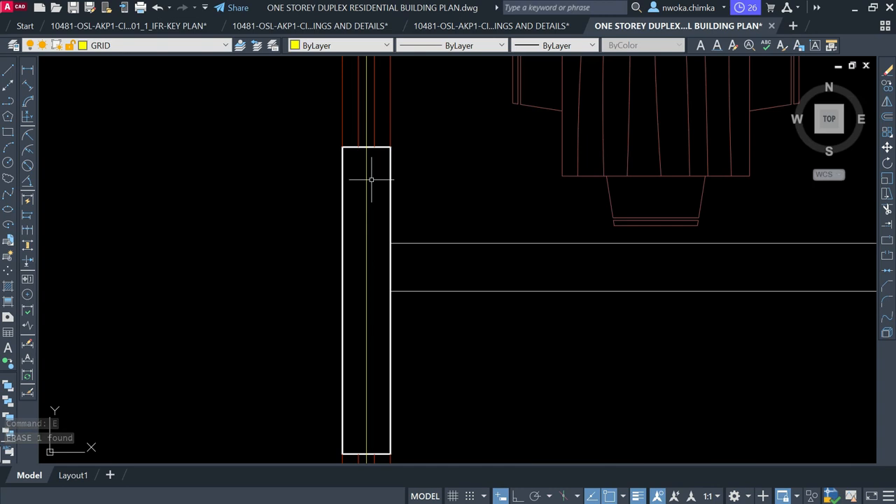
pyautogui.click(364, 208)
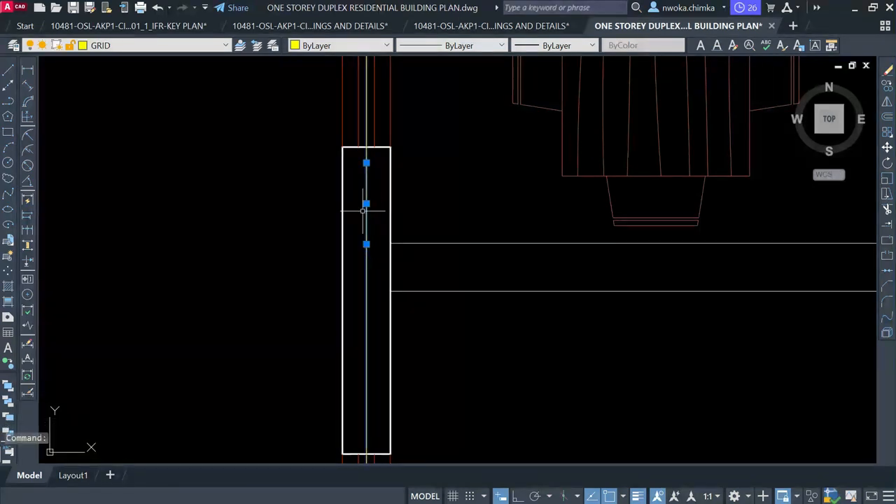
pyautogui.write('e')
pyautogui.press('Return')
pyautogui.scroll(-7, 437, 238)
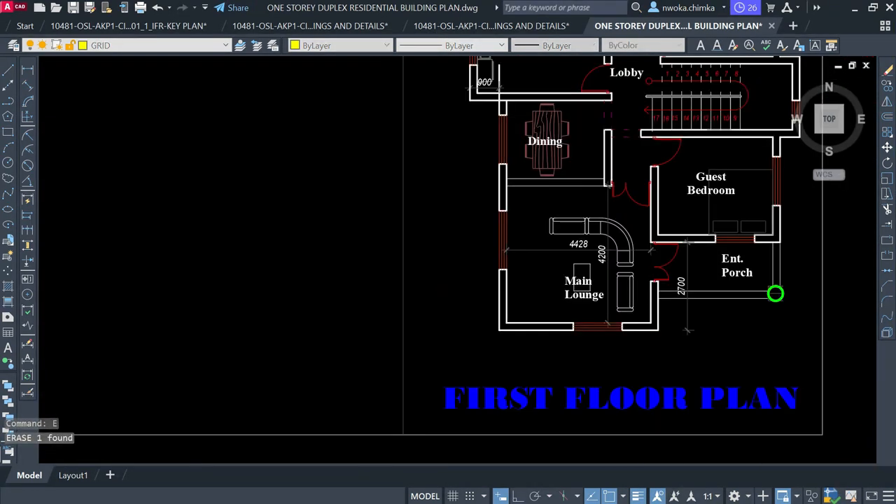
# Move from the first floor plan to the ground floor's top-left corner, past Kitchen and Lobby to Kit. Terrace
pyautogui.moveTo(331, 285); pyautogui.dragTo(536, 152, button='middle')
pyautogui.scroll(2, 302, 213)
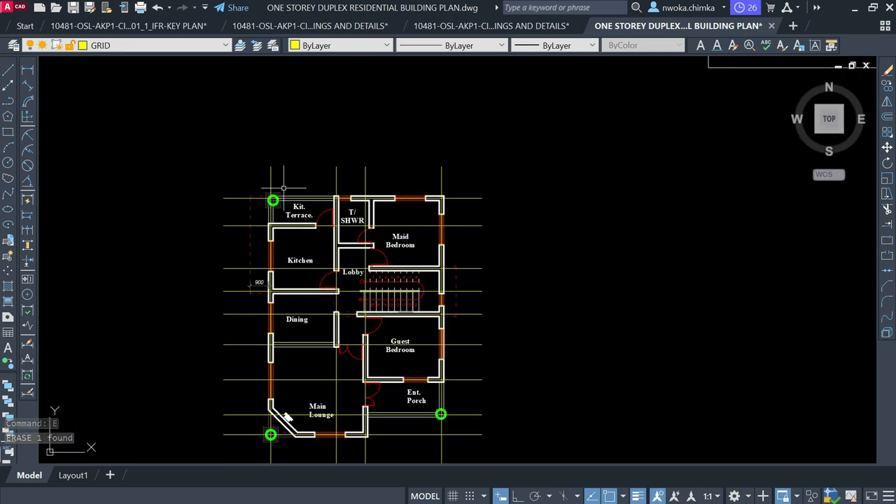
pyautogui.click(494, 151)
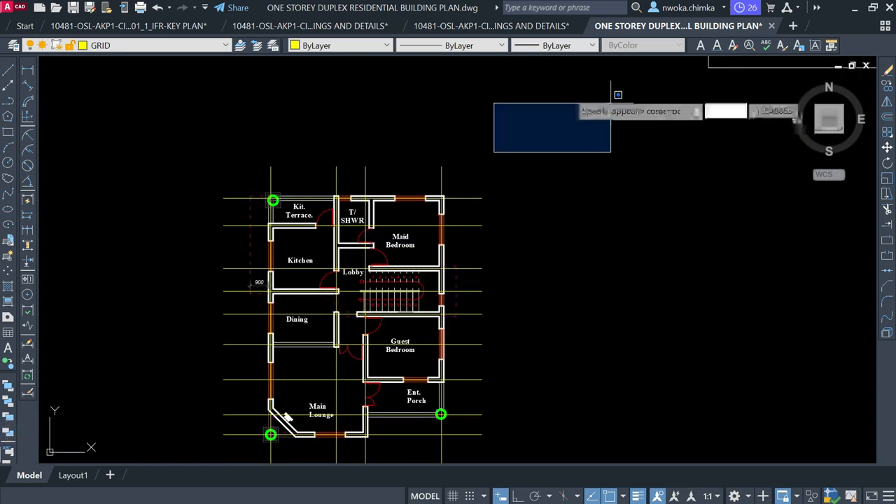
pyautogui.scroll(-2, 556, 85)
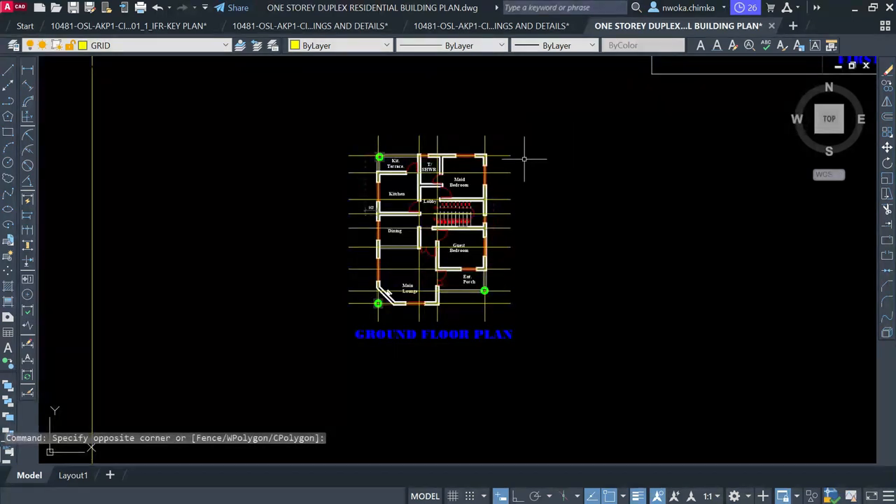
pyautogui.scroll(2, 524, 159)
pyautogui.scroll(-2, 428, 162)
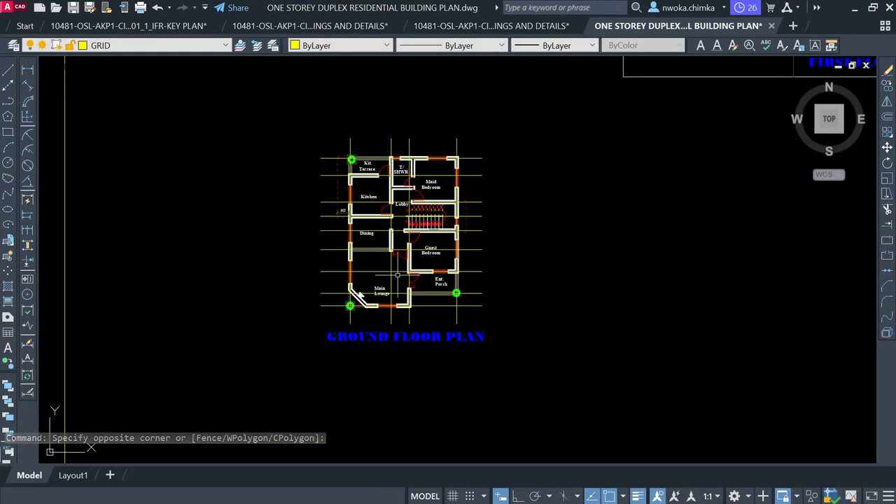
pyautogui.scroll(3, 343, 299)
pyautogui.moveTo(422, 194); pyautogui.dragTo(367, 331, button='middle')
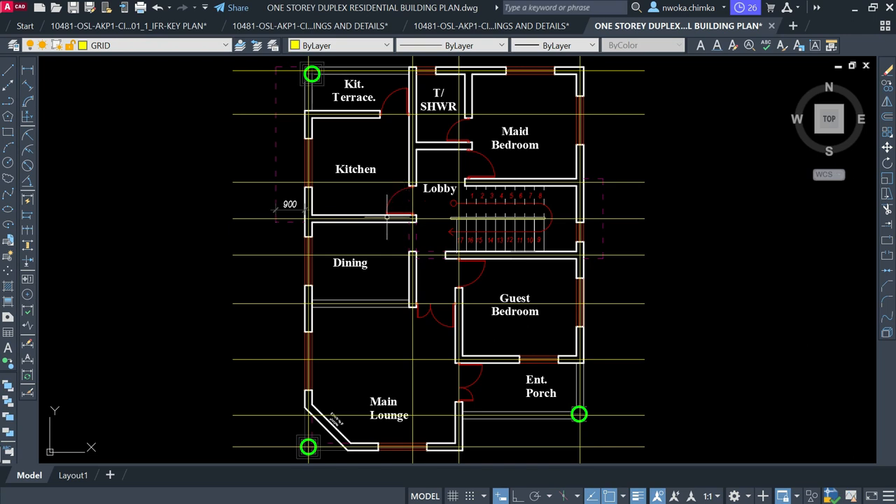
pyautogui.scroll(5, 451, 131)
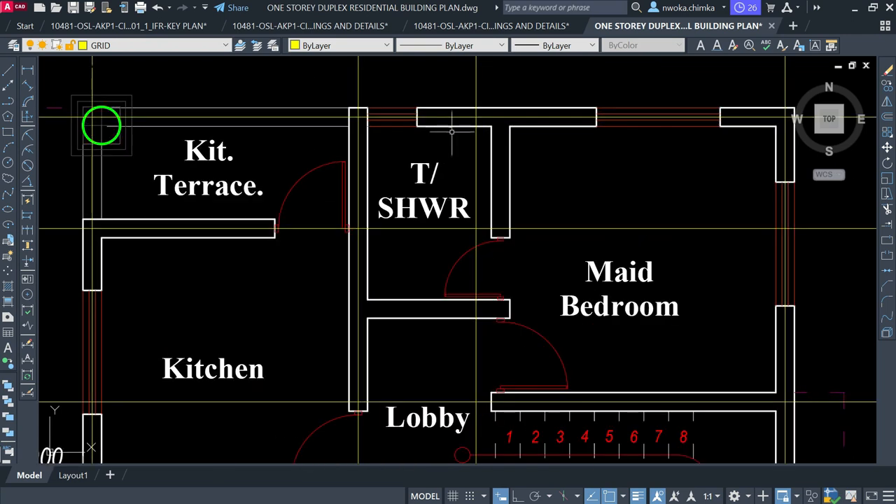
pyautogui.moveTo(451, 131); pyautogui.dragTo(449, 167, button='middle')
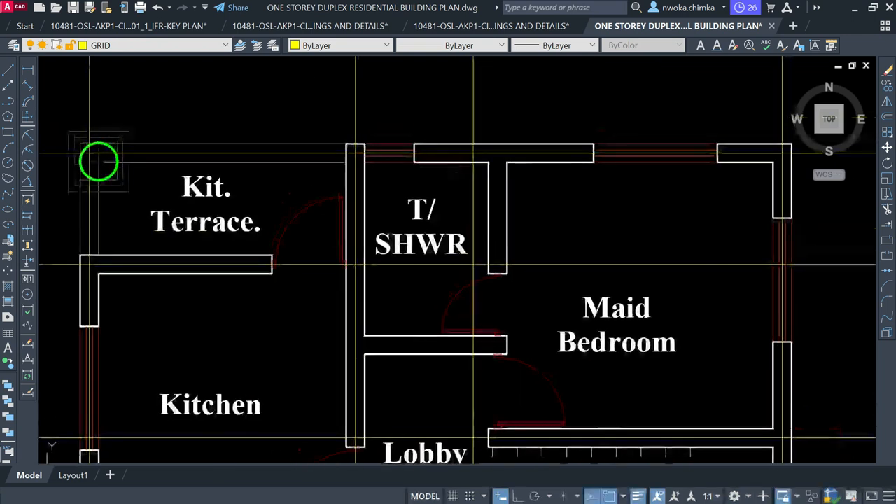
# Pick COLUMN from the Layers panel dropdown so it replaces GRID as current
pyautogui.click(170, 45)
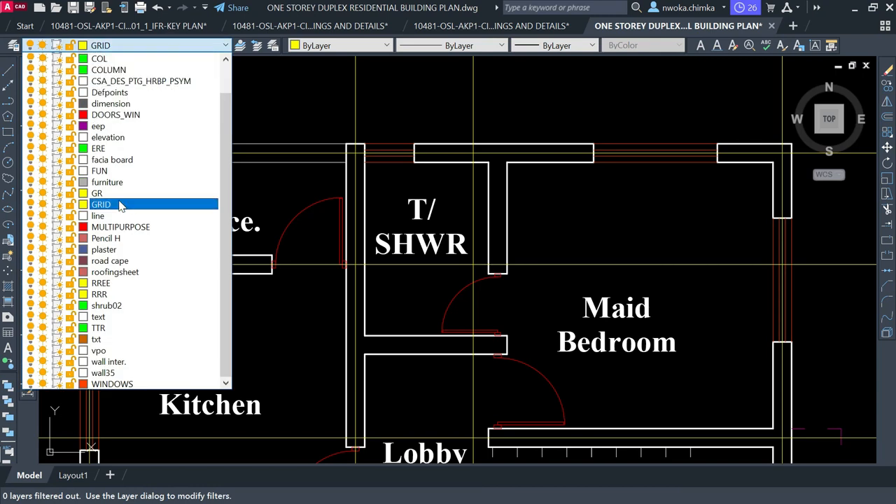
pyautogui.click(127, 70)
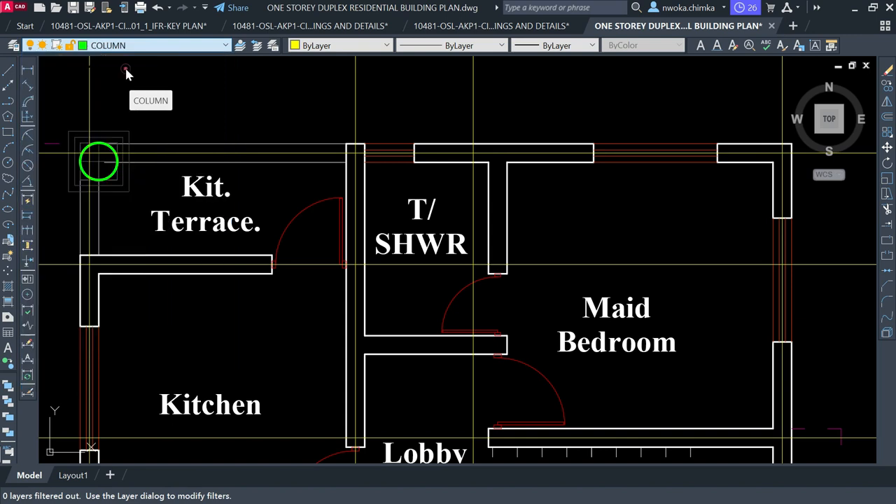
pyautogui.scroll(-5, 393, 132)
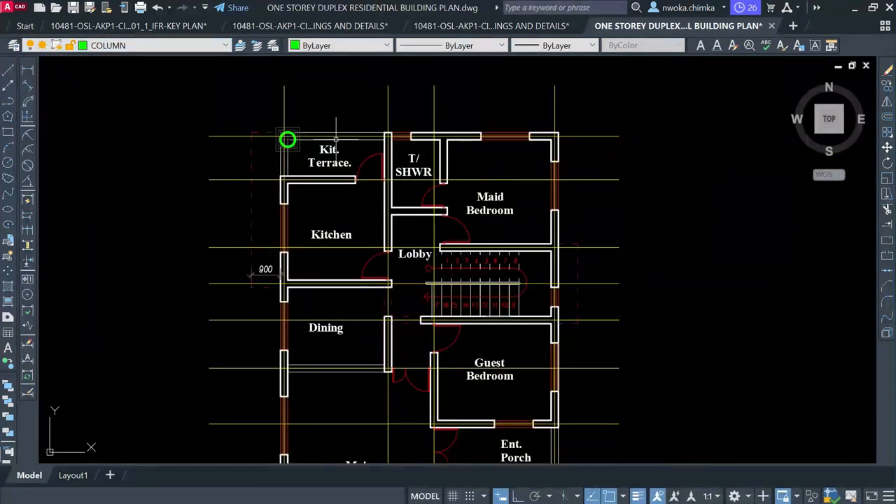
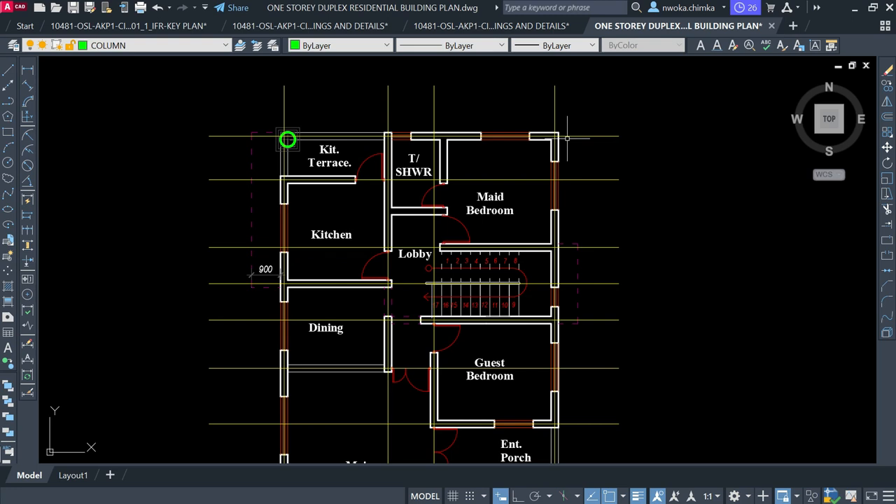
# With Ortho on, draw a closed four-line square column outline beside the top-right wall corner
pyautogui.scroll(2, 606, 115)
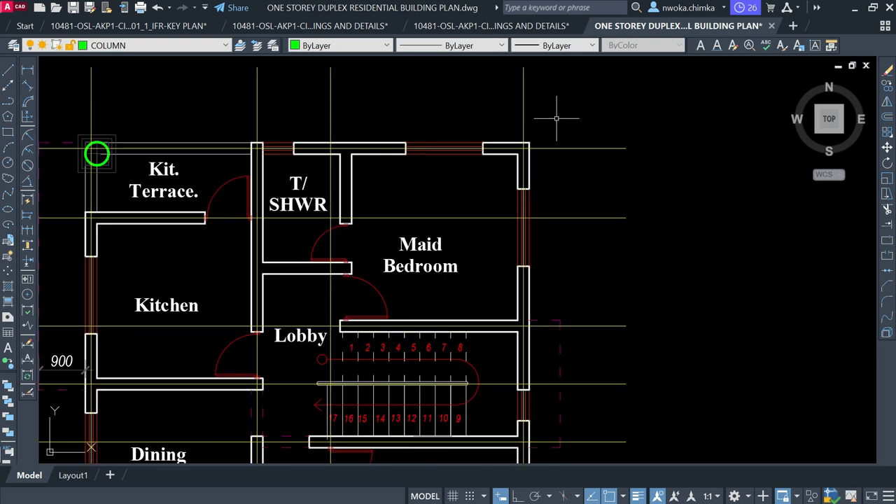
pyautogui.moveTo(568, 135); pyautogui.dragTo(511, 180, button='middle')
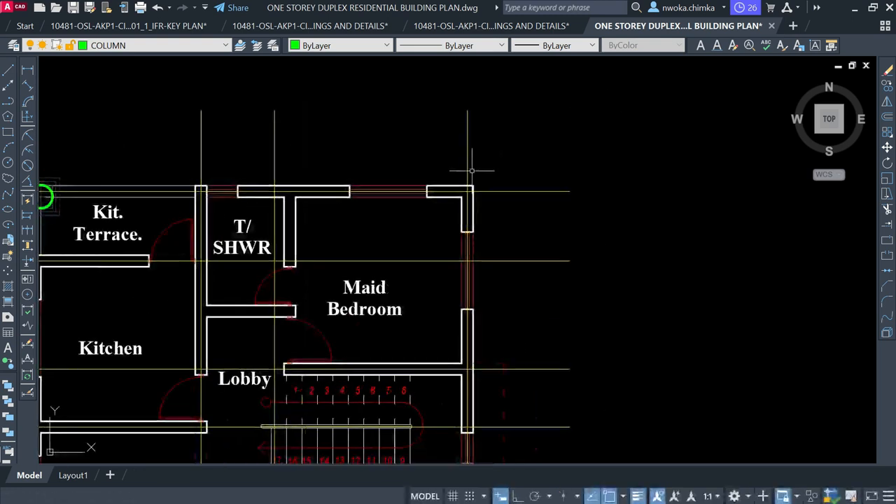
pyautogui.scroll(2, 472, 171)
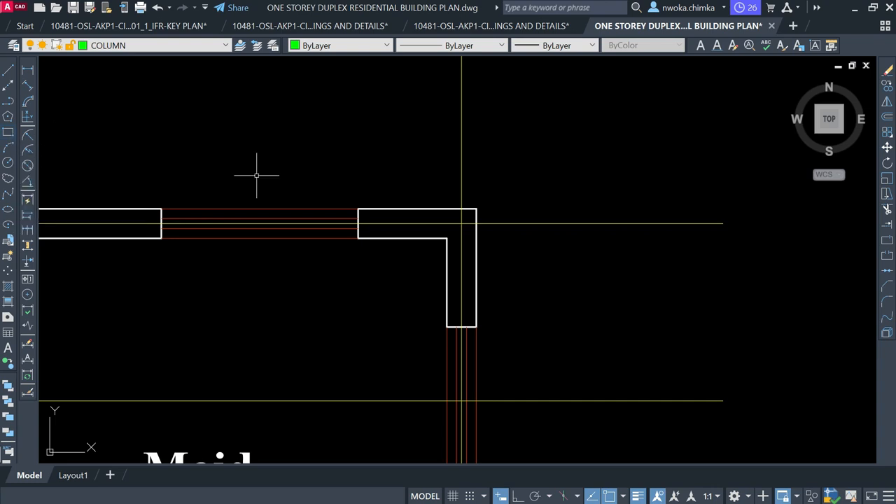
pyautogui.click(7, 71)
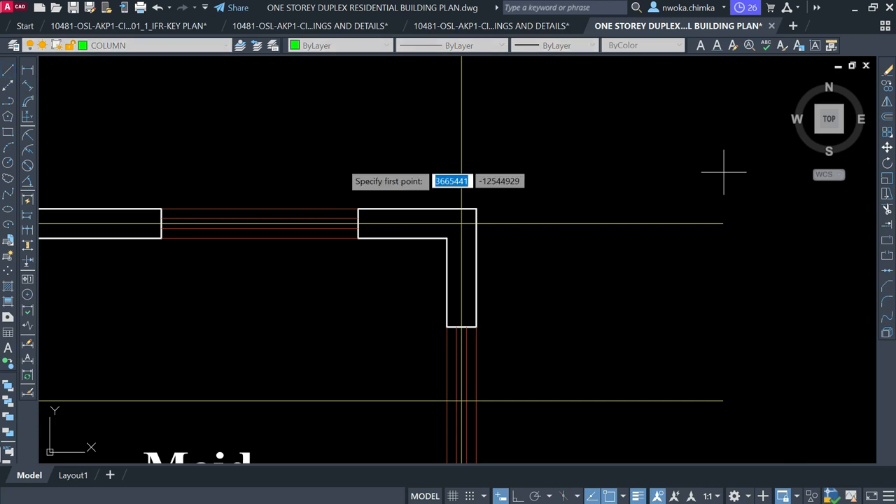
pyautogui.moveTo(643, 166); pyautogui.dragTo(431, 198, button='middle')
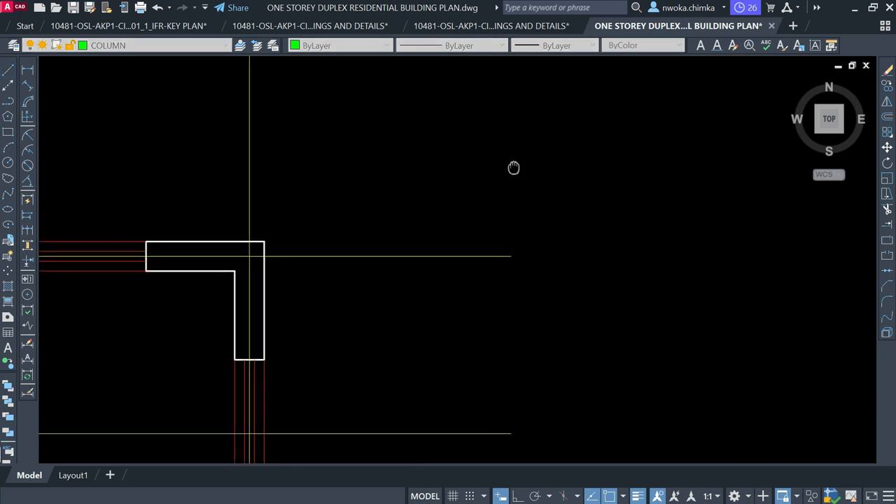
pyautogui.click(602, 130)
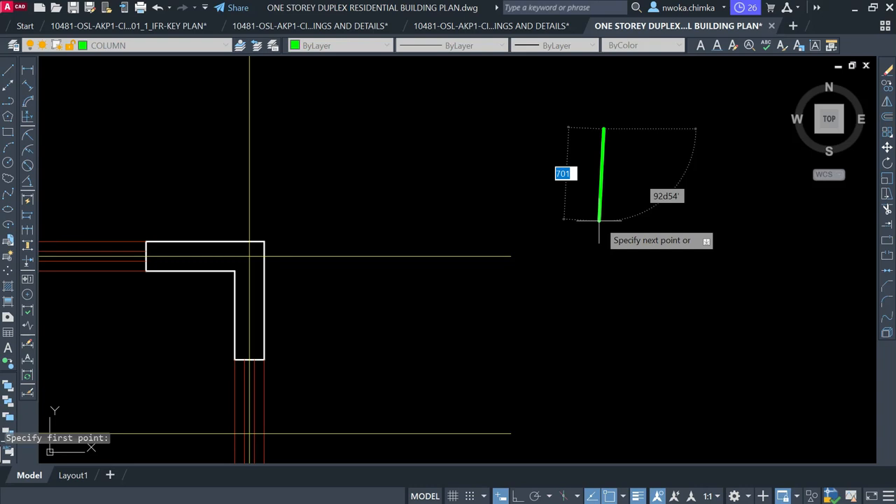
pyautogui.press('F8')
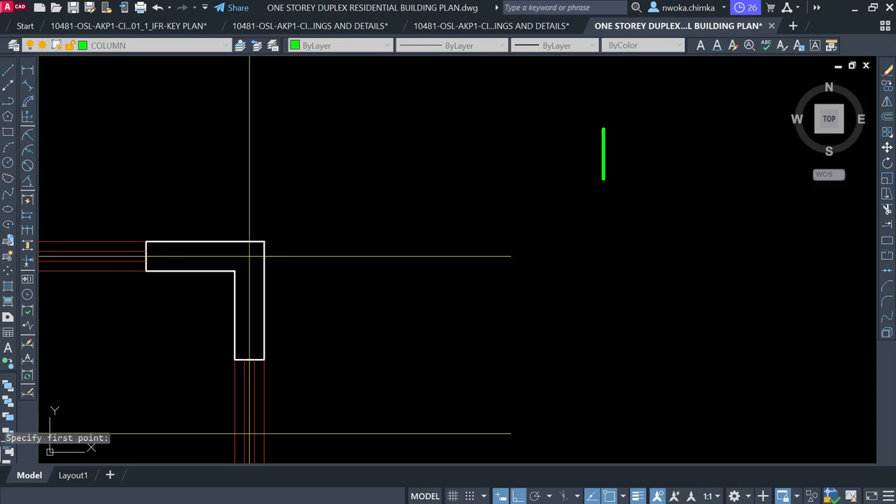
pyautogui.click(607, 178)
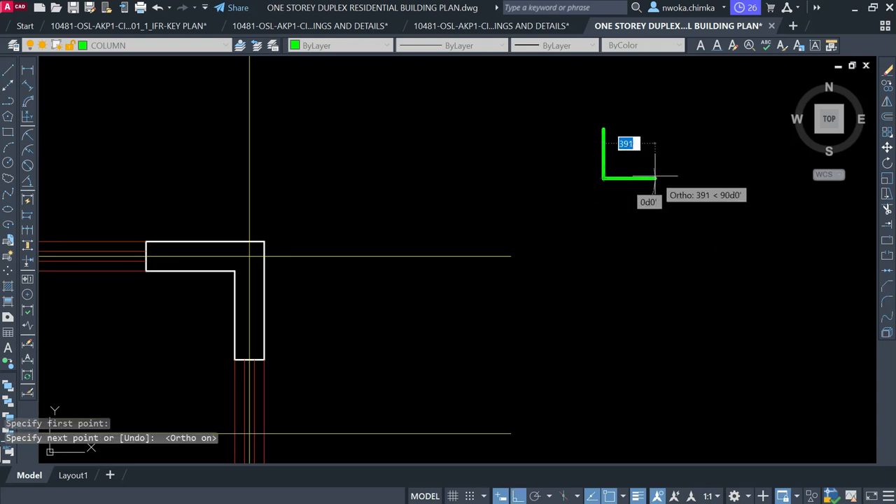
pyautogui.click(655, 177)
pyautogui.scroll(2, 663, 144)
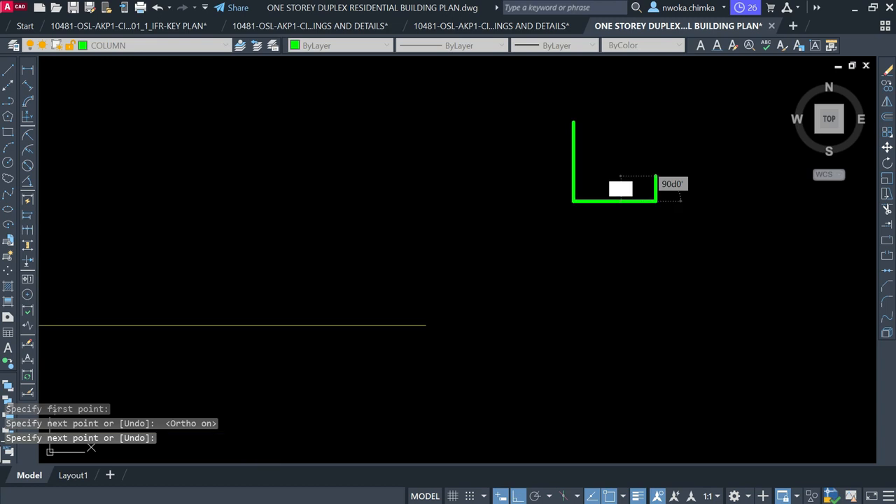
pyautogui.click(595, 121)
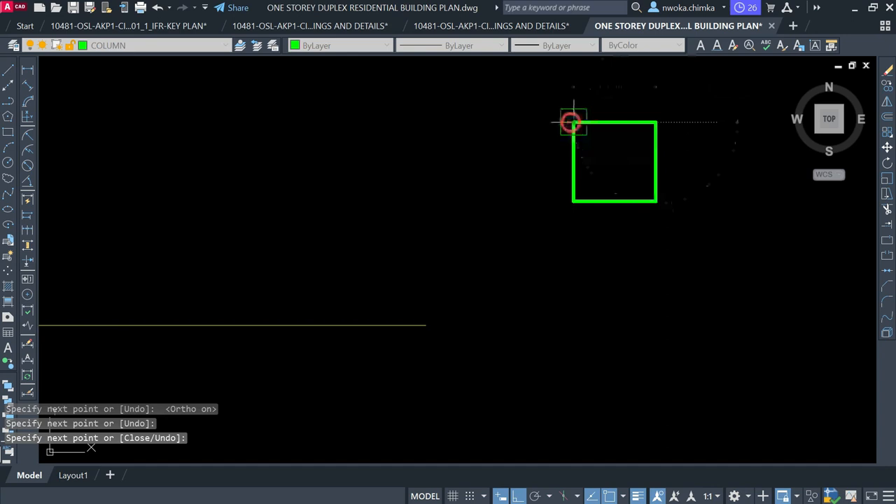
pyautogui.click(572, 122)
pyautogui.press('Escape')
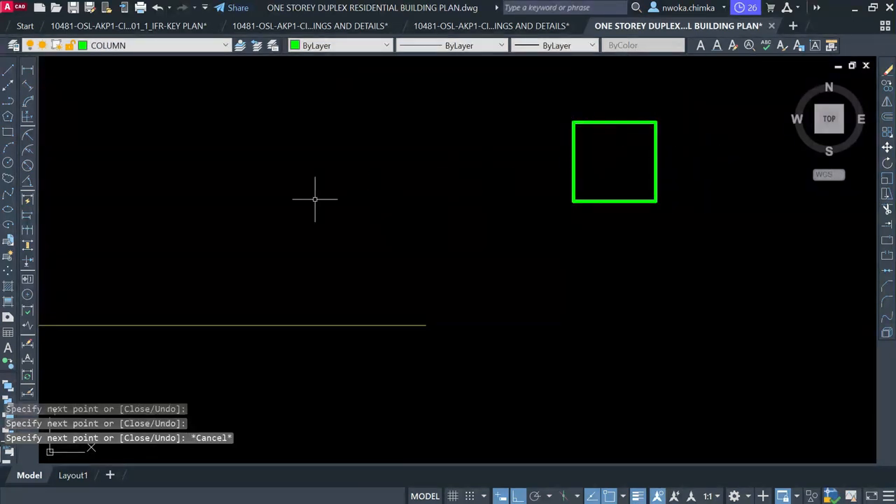
pyautogui.scroll(-2, 368, 197)
pyautogui.click(404, 152)
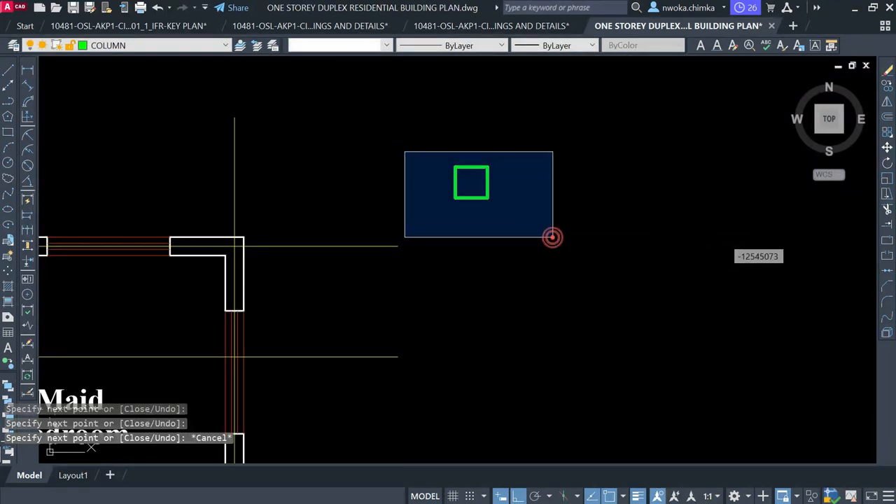
pyautogui.click(552, 237)
pyautogui.write('co')
pyautogui.press('Return')
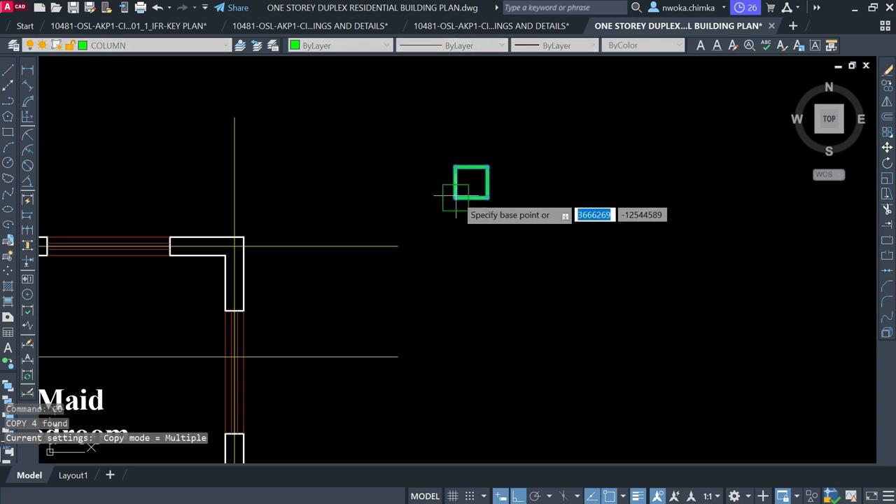
pyautogui.scroll(2, 455, 198)
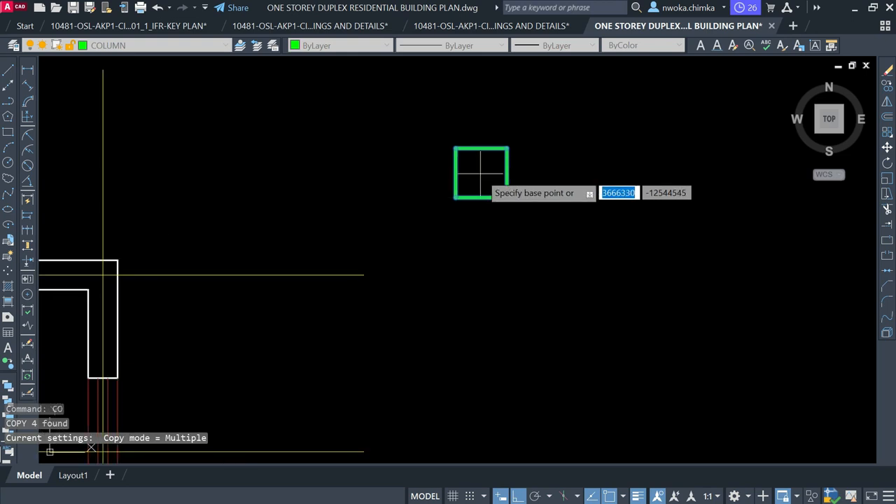
pyautogui.press('Escape')
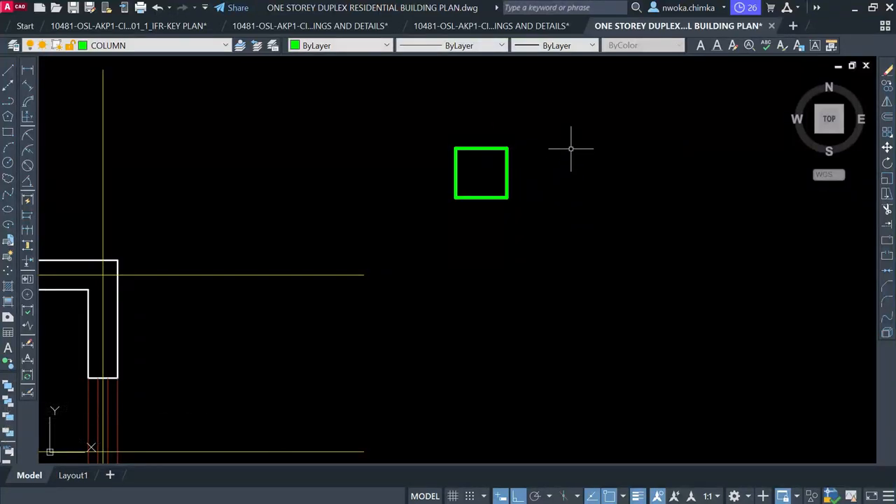
pyautogui.scroll(2, 457, 120)
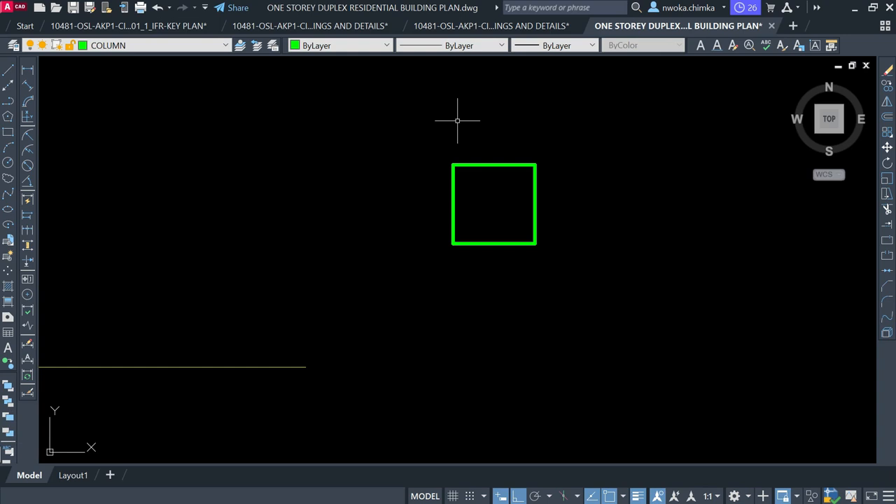
pyautogui.click(494, 164)
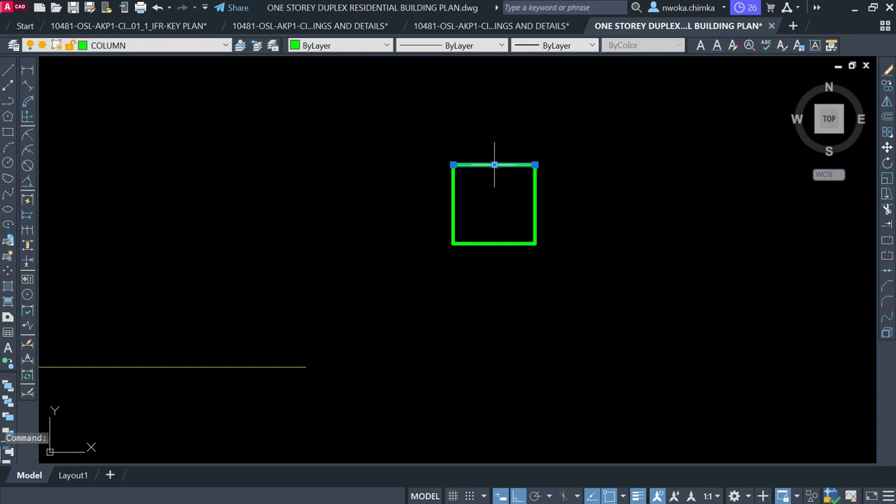
pyautogui.click(577, 228)
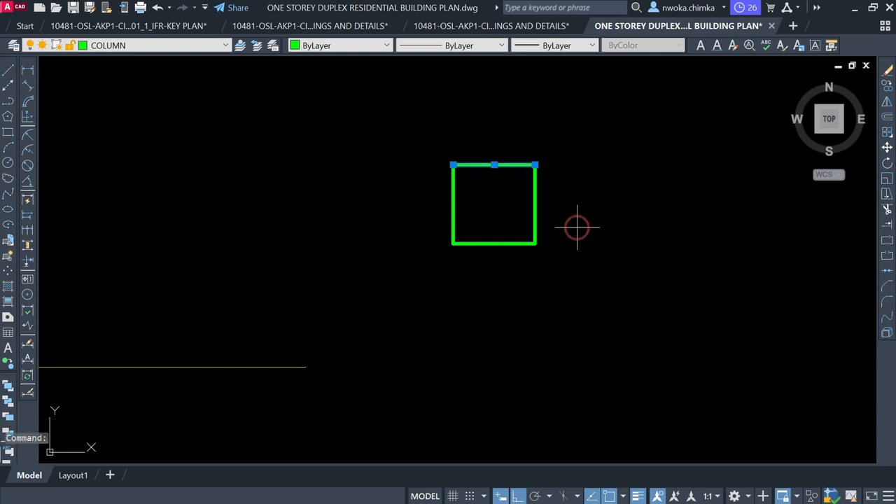
pyautogui.click(498, 210)
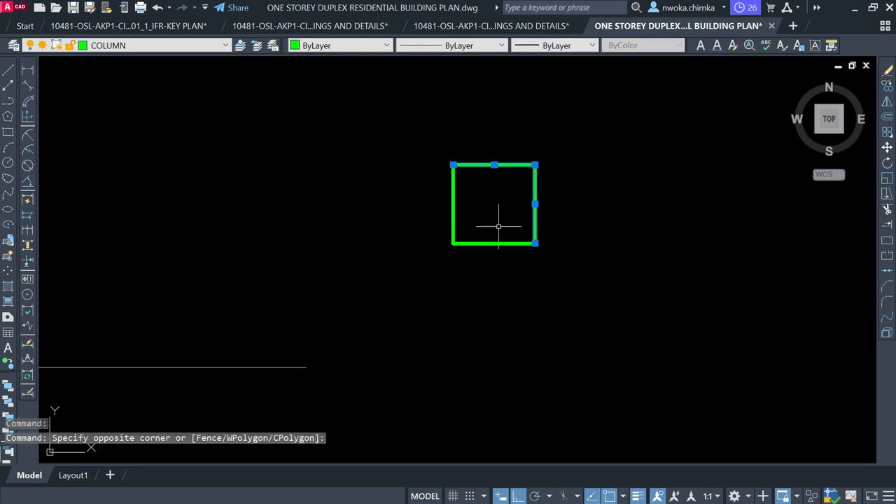
pyautogui.click(498, 225)
pyautogui.click(480, 272)
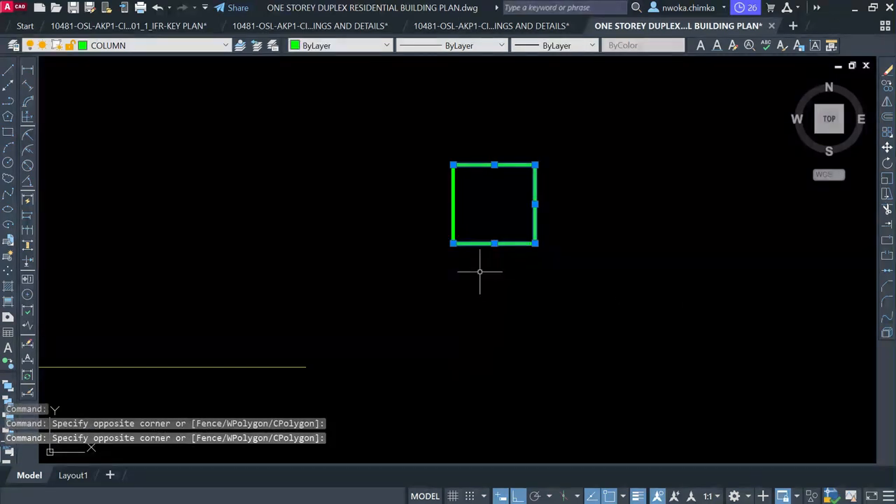
pyautogui.click(473, 193)
pyautogui.click(396, 192)
pyautogui.press('Escape')
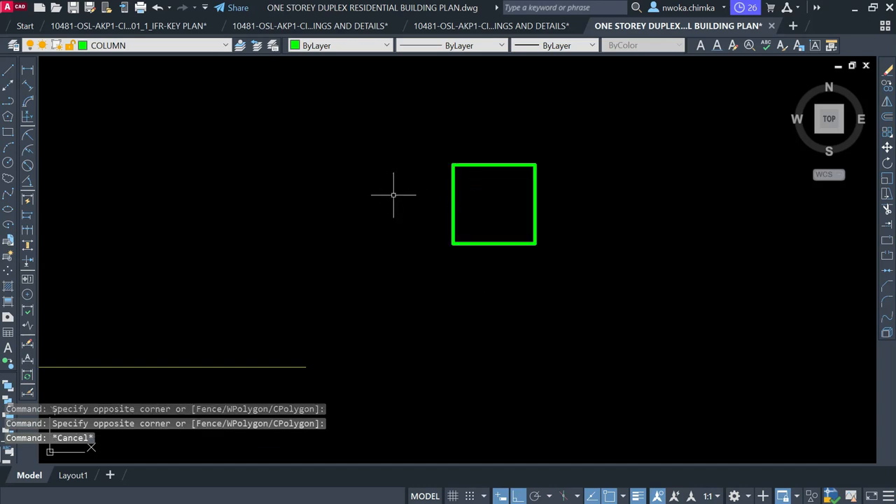
# Draw a narrow 225 by 911 rectangle beside the existing square
pyautogui.click(8, 133)
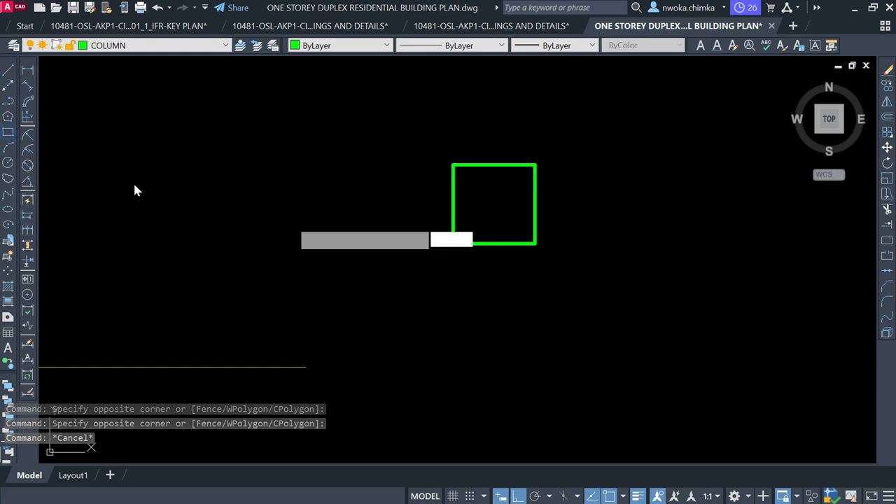
pyautogui.press('Escape')
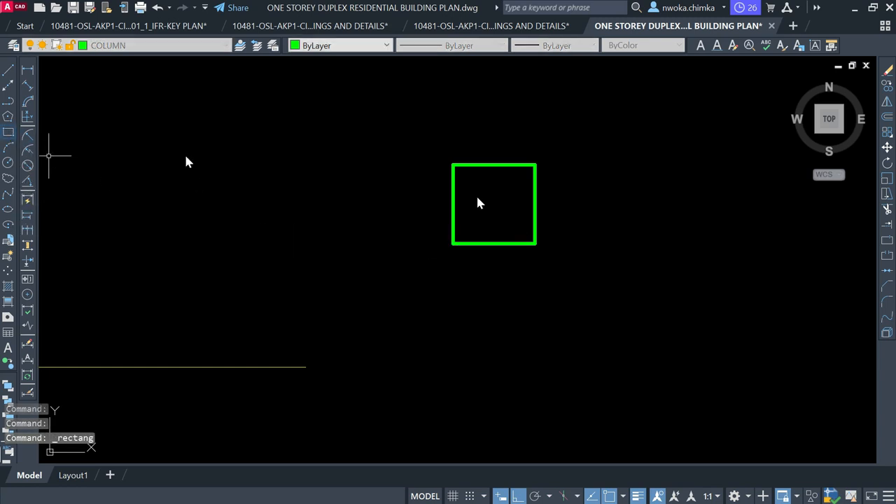
pyautogui.press('Return')
pyautogui.scroll(-2, 405, 240)
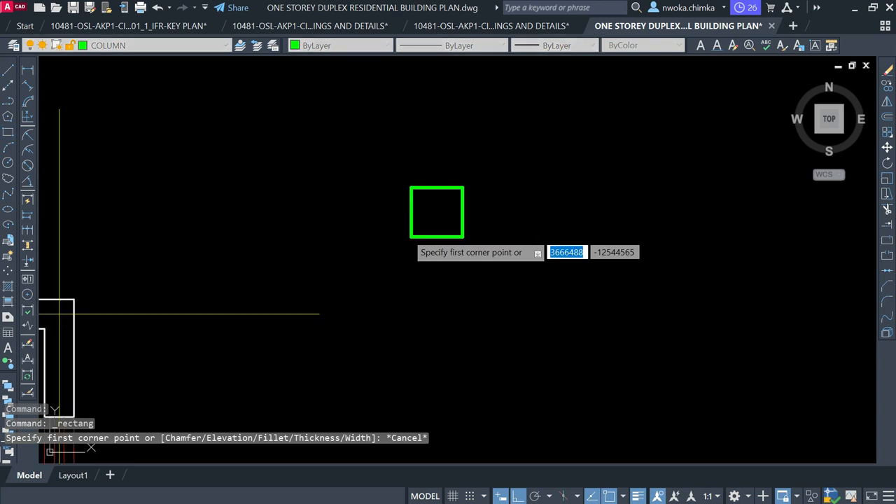
pyautogui.click(541, 188)
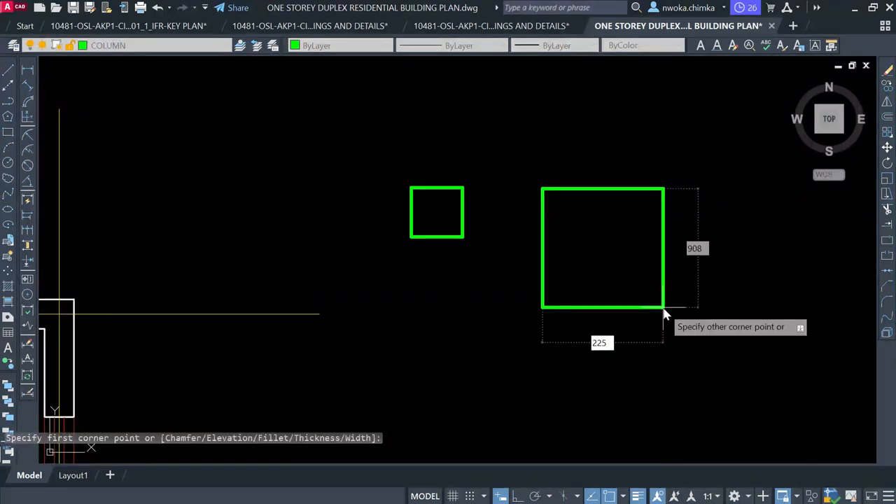
pyautogui.write('225')
pyautogui.press('Tab')
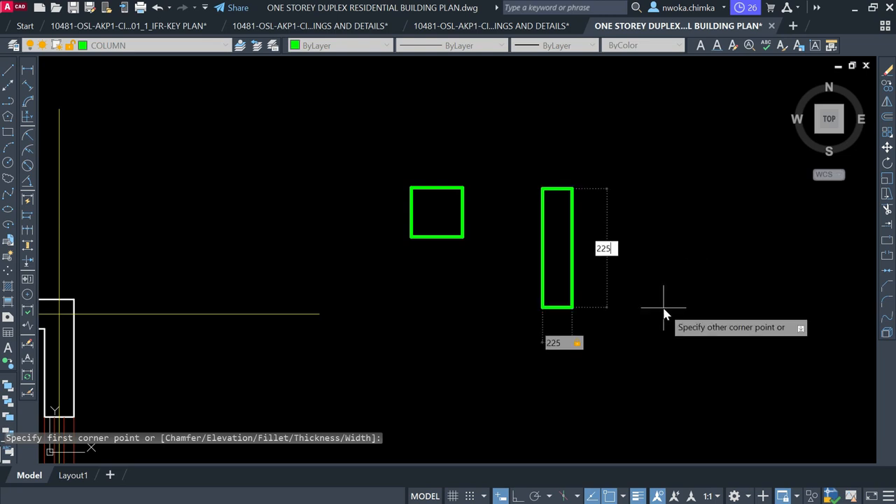
pyautogui.click(662, 306)
pyautogui.write('911')
pyautogui.press('Return')
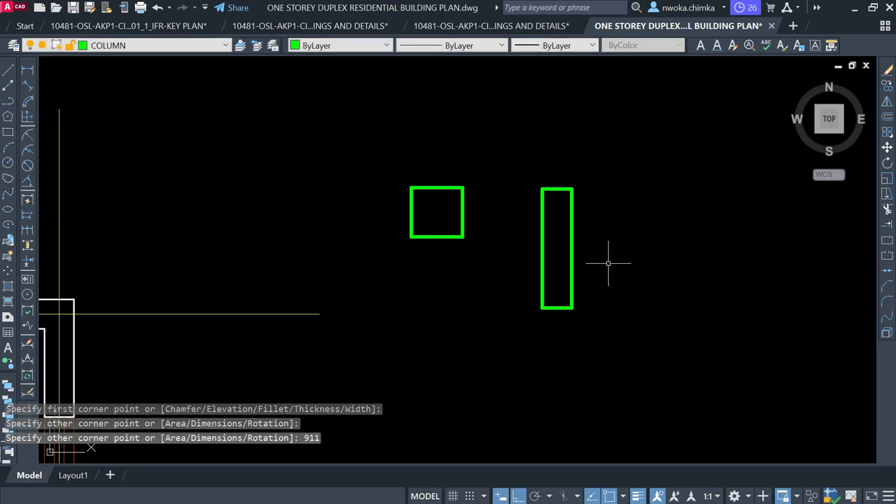
# Erase the 225 by 911 rectangle and draw a 225 by 225 rectangle with REC
pyautogui.click(592, 209)
pyautogui.click(566, 248)
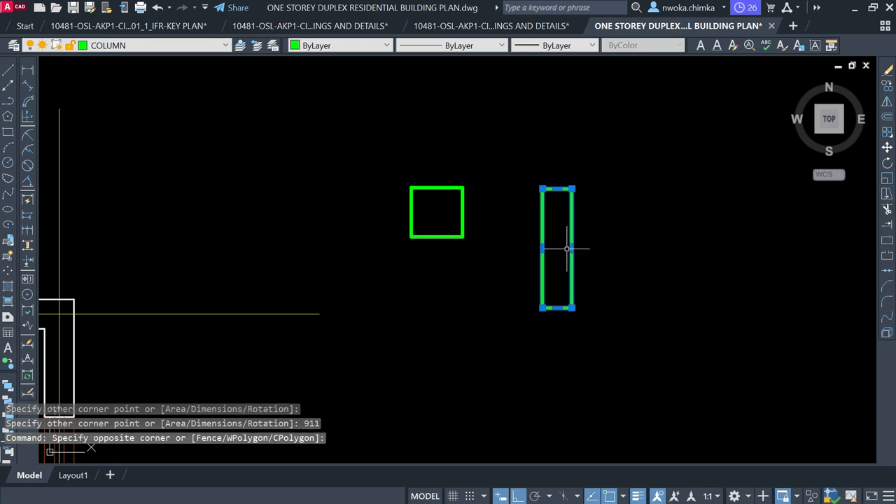
pyautogui.press('Return')
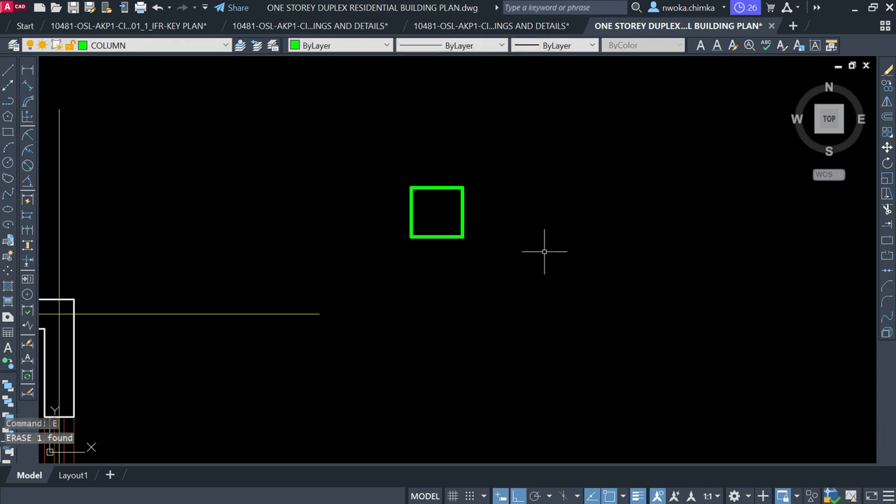
pyautogui.write('REC')
pyautogui.press('Return')
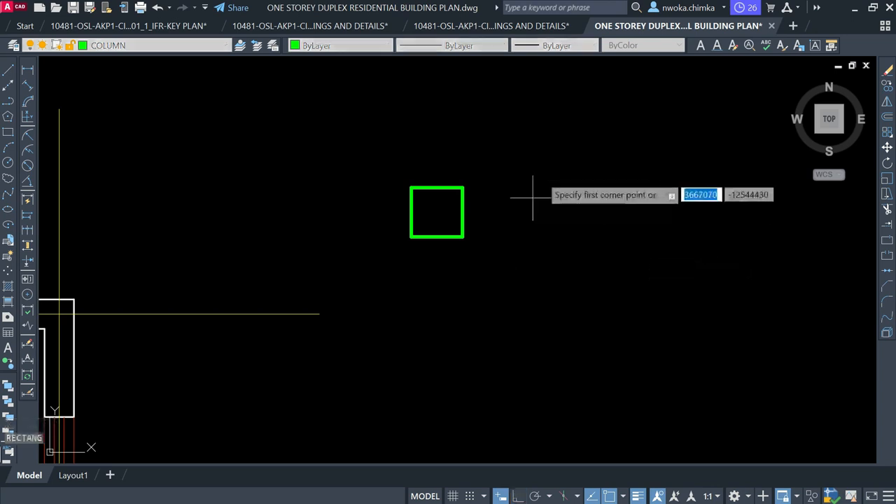
pyautogui.click(545, 168)
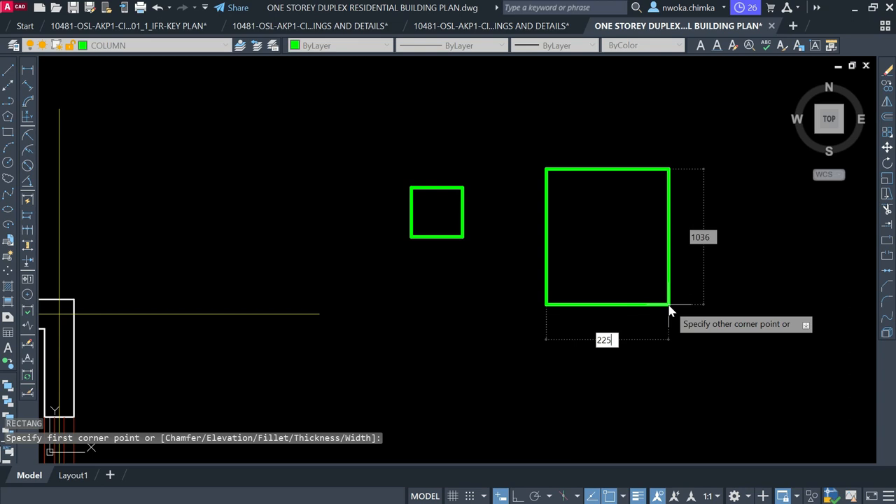
pyautogui.press('Tab')
pyautogui.write('225')
pyautogui.press('Return')
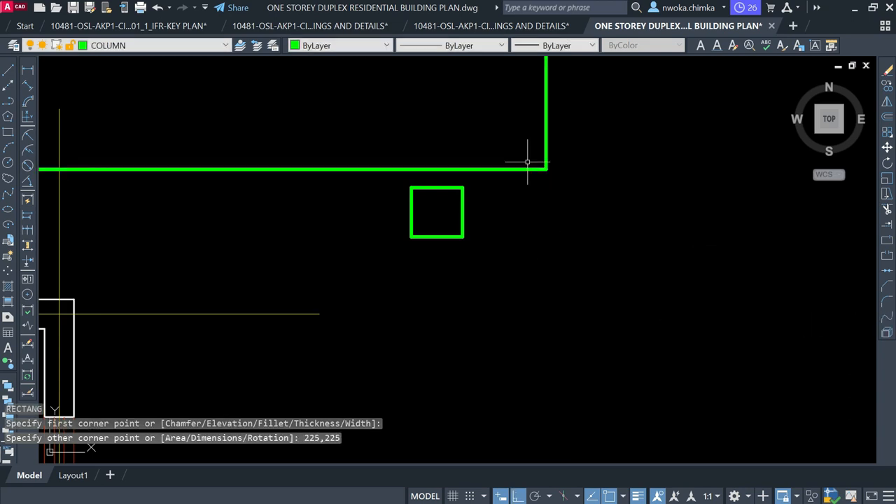
# Erase the oversized green L-shaped outline with a window selection
pyautogui.click(530, 155)
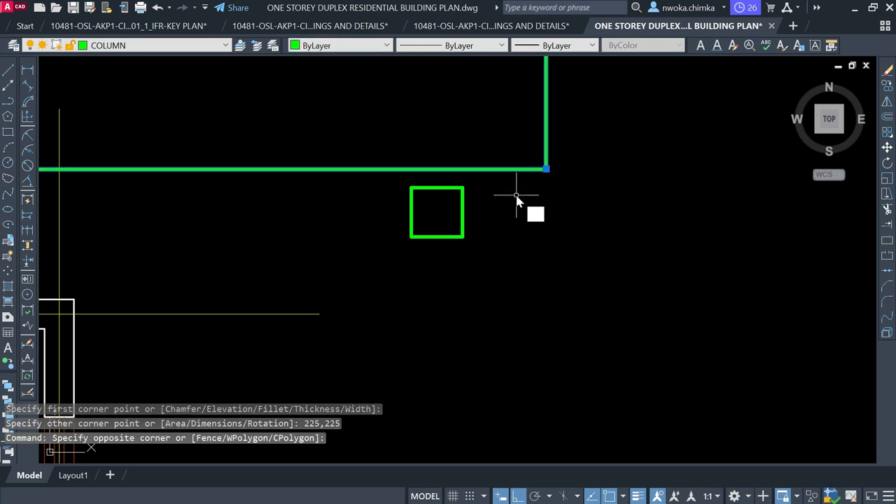
pyautogui.click(516, 194)
pyautogui.write('E')
pyautogui.press('Return')
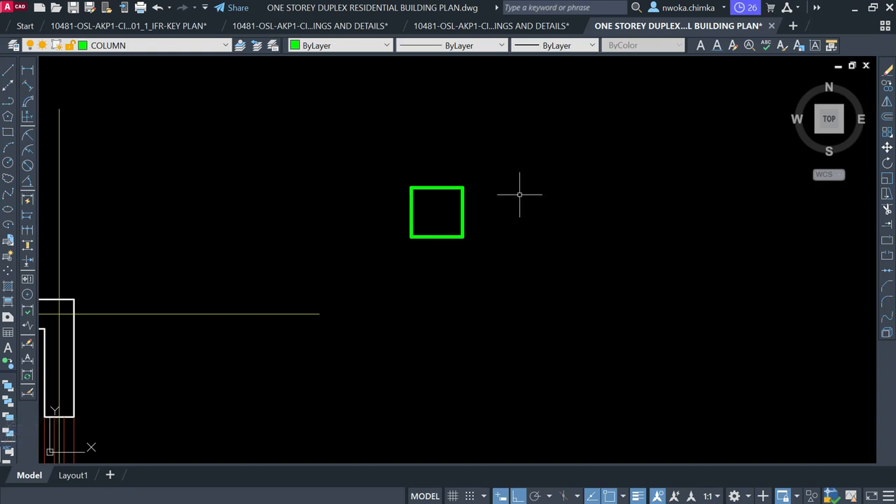
# Redraw the column as a 225 by 225 square rectangle
pyautogui.click(8, 132)
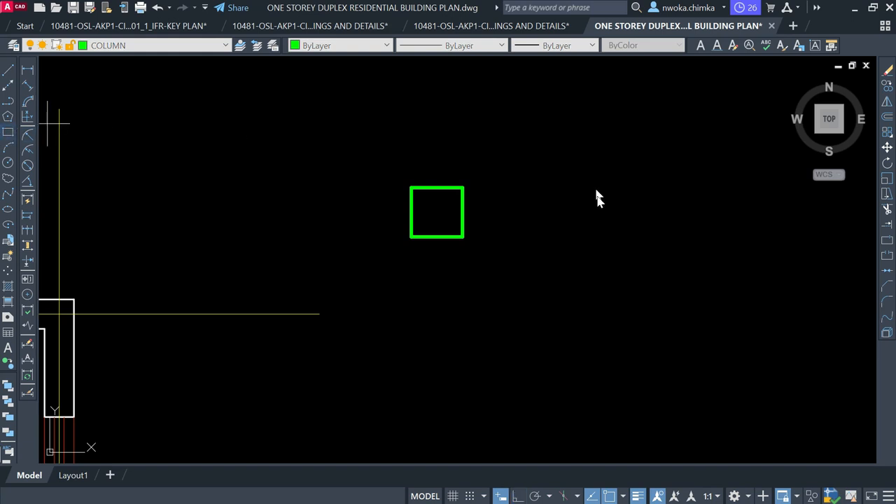
pyautogui.click(521, 178)
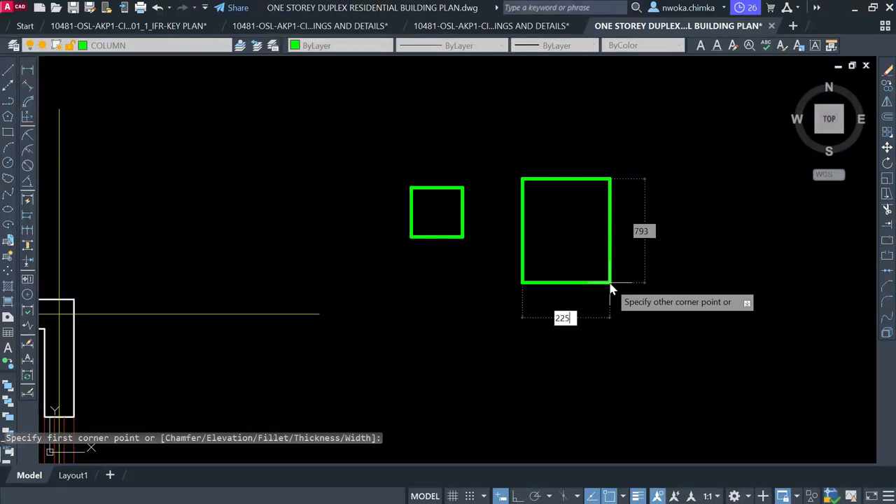
pyautogui.write('225')
pyautogui.press('Tab')
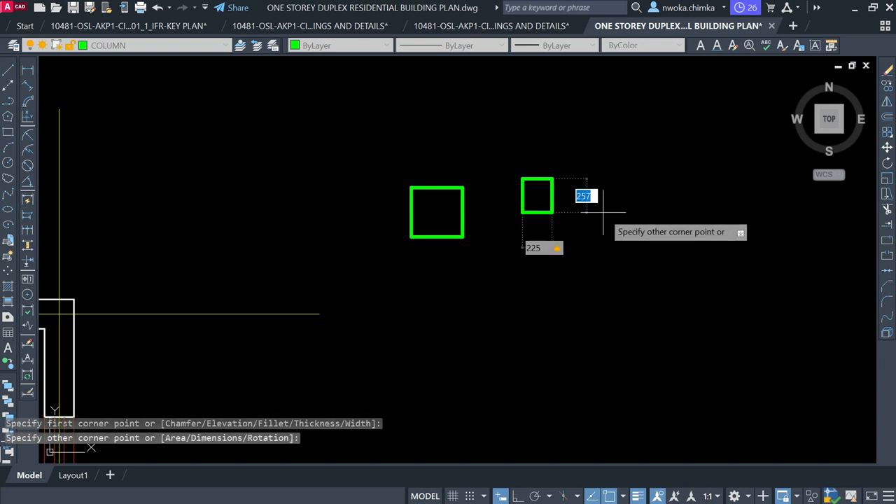
pyautogui.write('225')
pyautogui.press('Return')
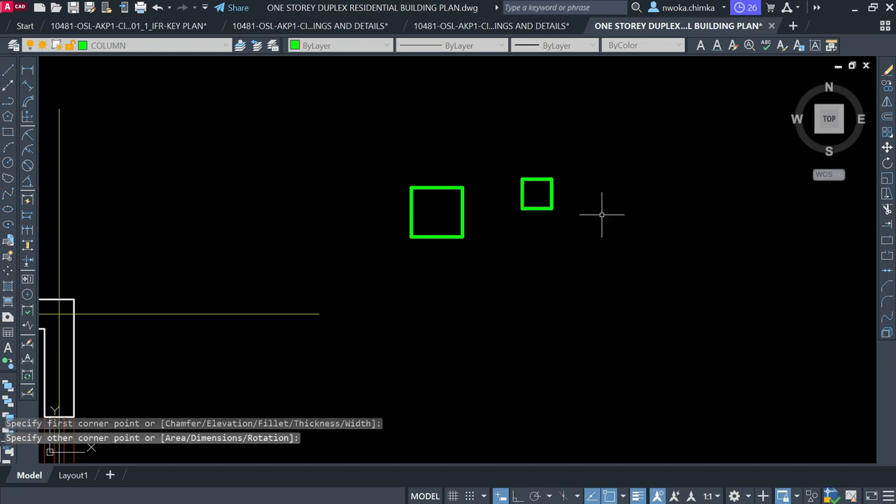
pyautogui.scroll(5, 538, 186)
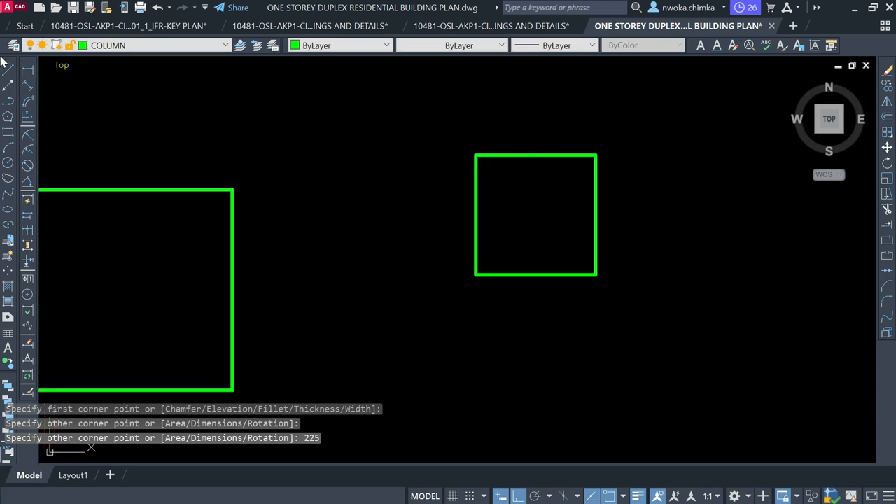
pyautogui.click(27, 69)
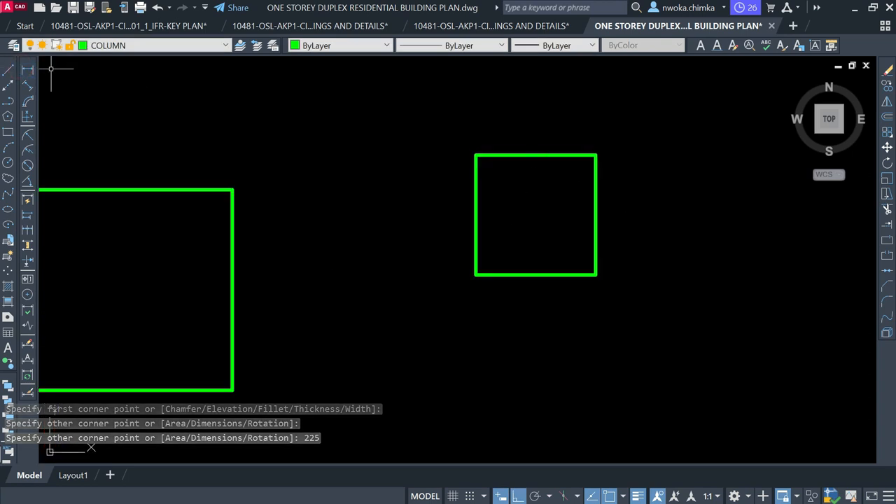
pyautogui.click(595, 154)
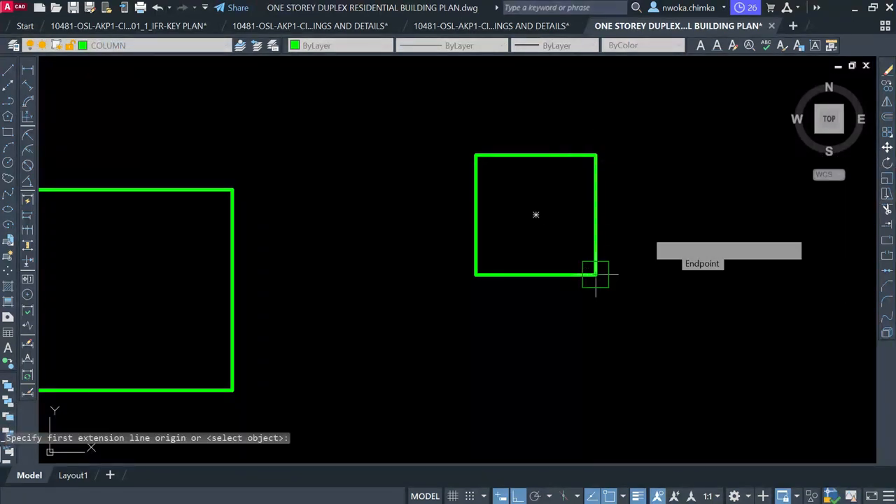
pyautogui.click(595, 273)
pyautogui.scroll(2, 658, 211)
pyautogui.scroll(-5, 658, 211)
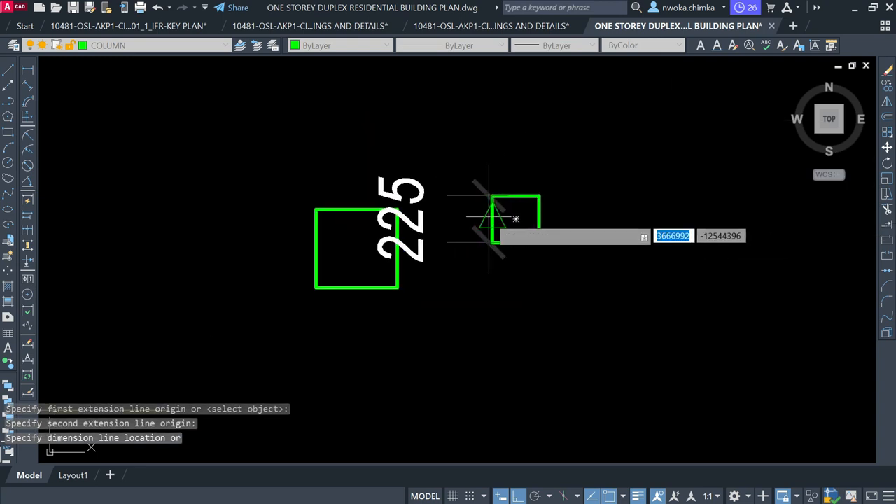
pyautogui.scroll(2, 561, 241)
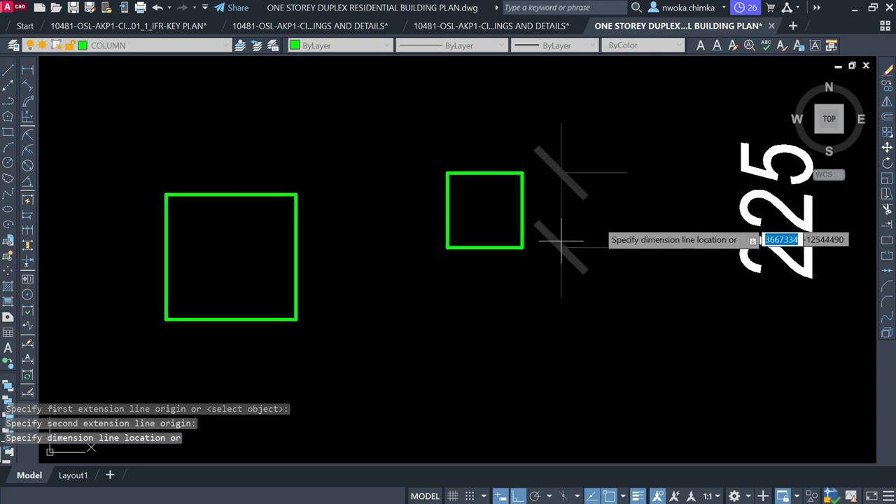
pyautogui.press('Escape')
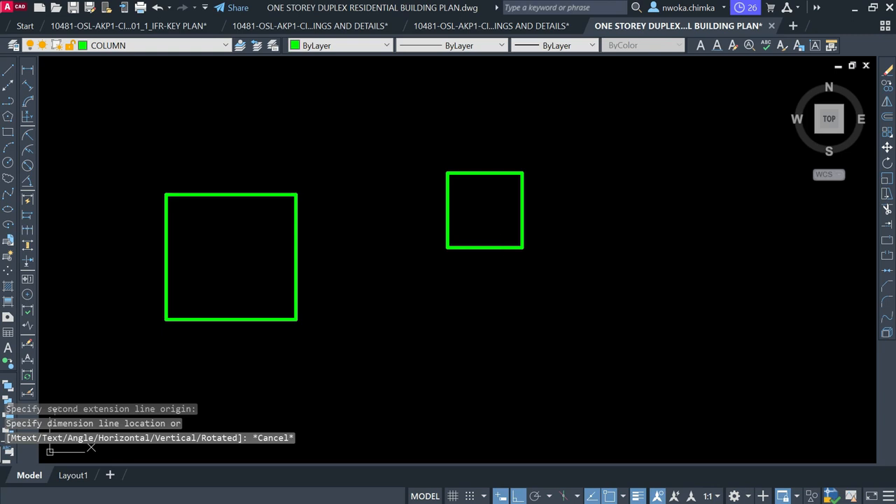
pyautogui.press('Return')
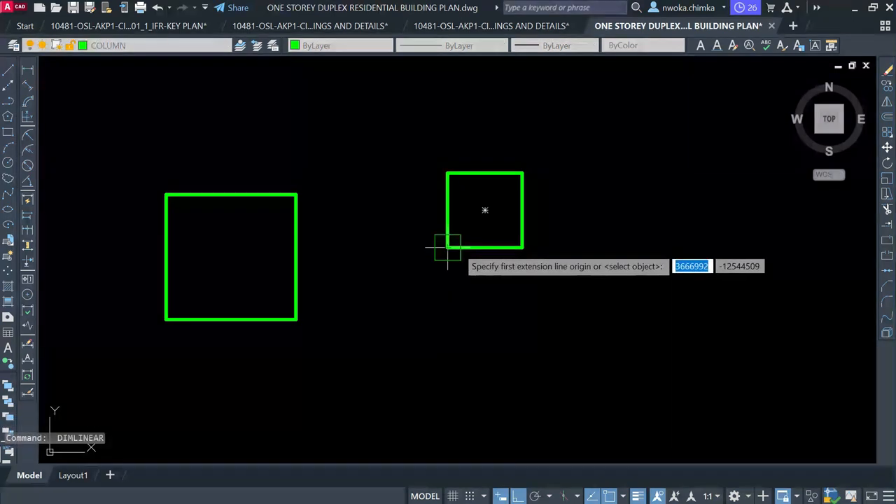
pyautogui.click(522, 250)
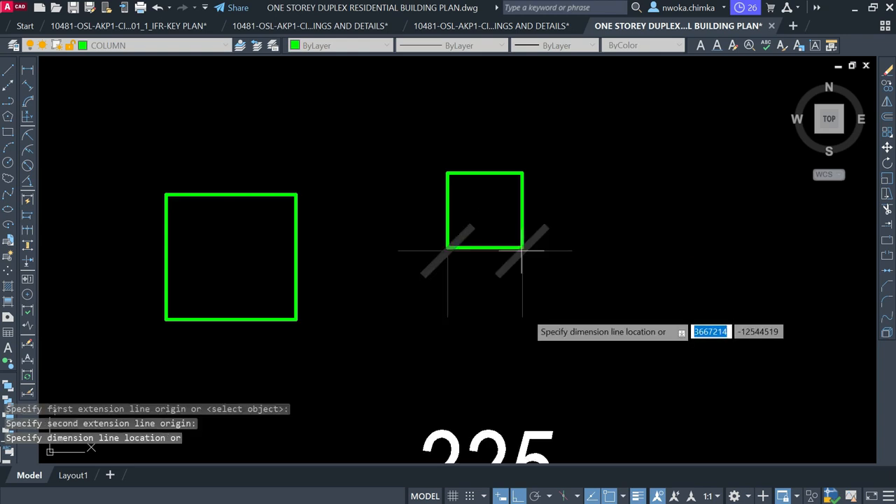
pyautogui.scroll(-2, 522, 250)
pyautogui.press('Escape')
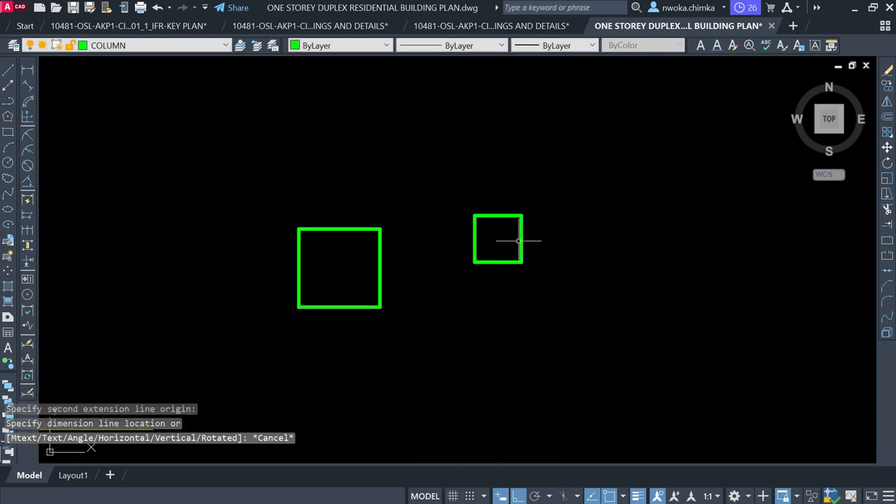
pyautogui.click(521, 225)
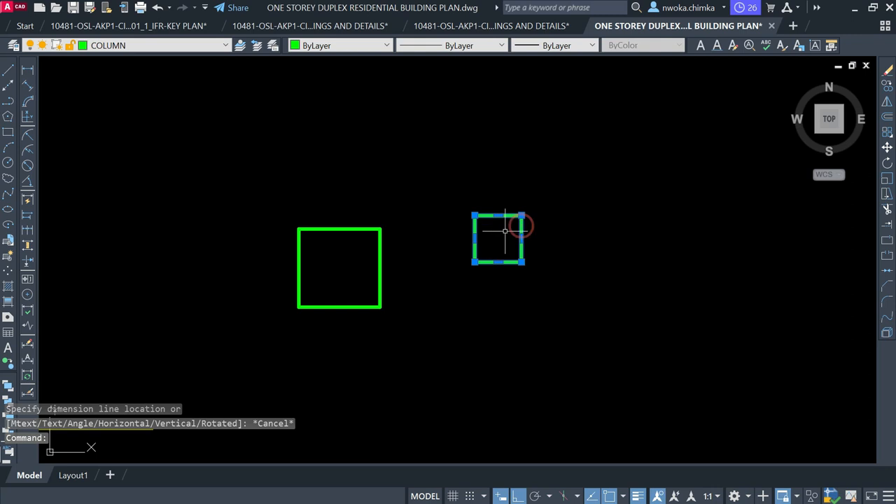
# Try selecting the large square's right and bottom edges, then clear the partial selection
pyautogui.scroll(2, 498, 192)
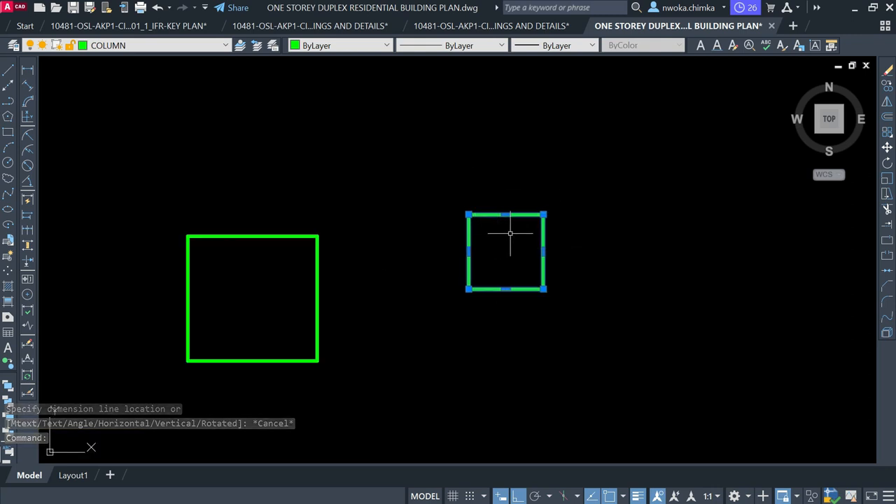
pyautogui.press('Escape')
pyautogui.click(264, 231)
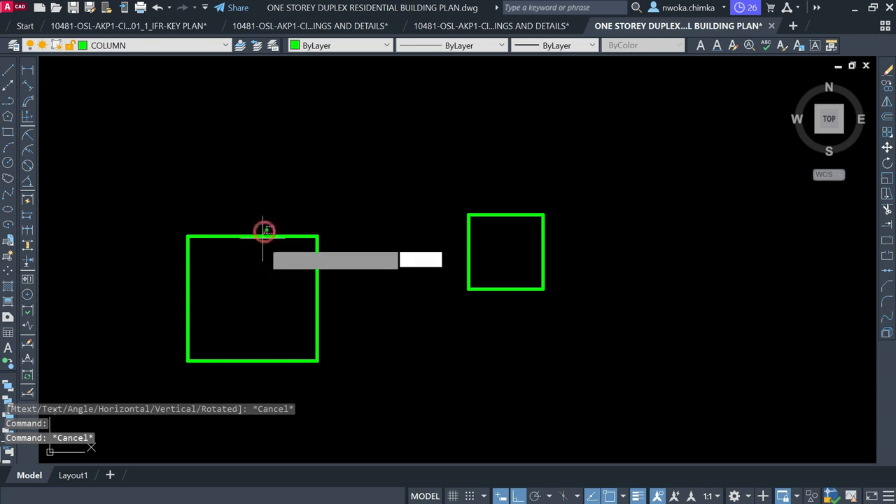
pyautogui.click(327, 294)
pyautogui.click(285, 294)
pyautogui.click(254, 340)
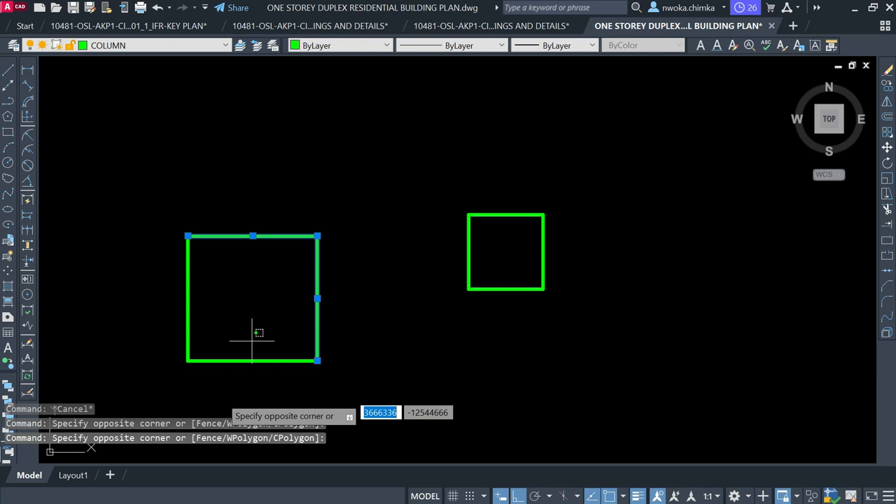
pyautogui.click(210, 408)
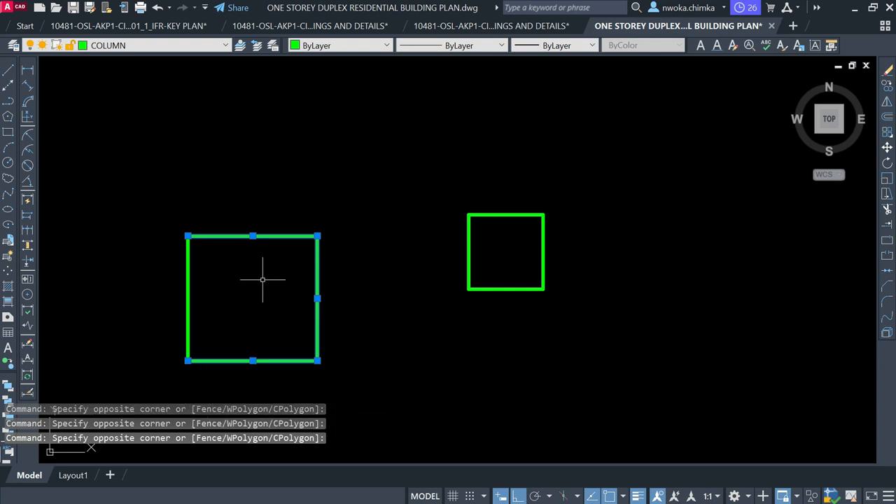
pyautogui.press('Escape')
# Window-select the whole large square, erase it with E, and turn Ortho off
pyautogui.scroll(-2, 359, 174)
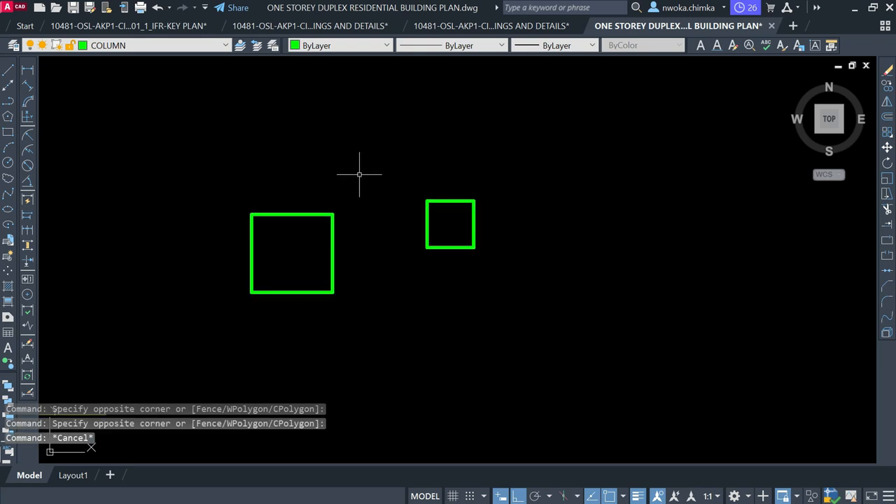
pyautogui.click(359, 175)
pyautogui.click(186, 334)
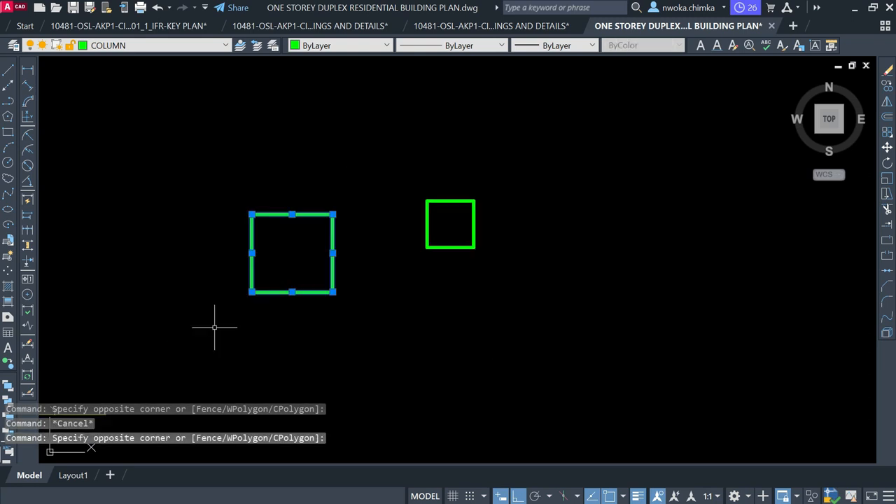
pyautogui.write('E')
pyautogui.press('Return')
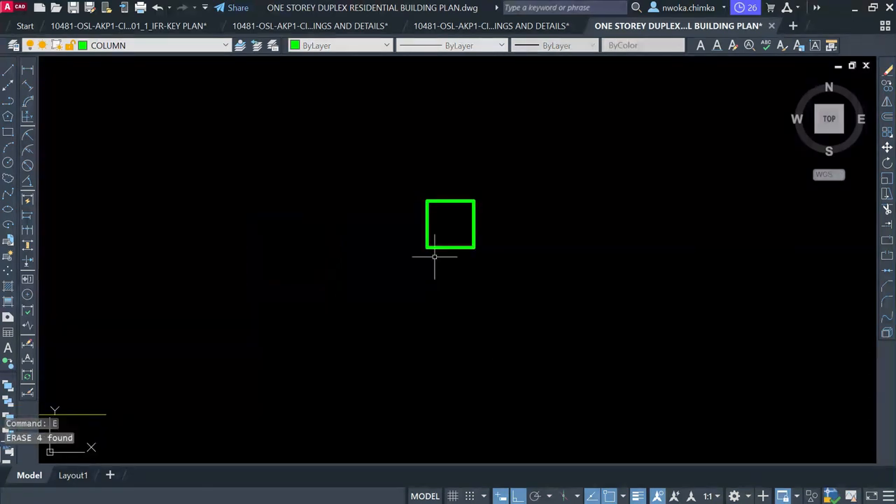
pyautogui.scroll(-3, 513, 221)
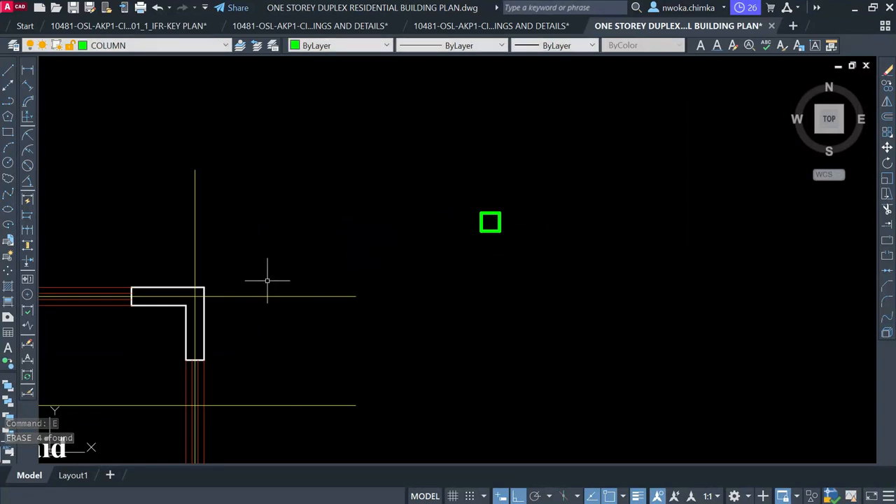
pyautogui.press('F8')
# Draw a rectangle column snapped between opposite wall corners at the Maid Bedroom's top-right
pyautogui.click(8, 132)
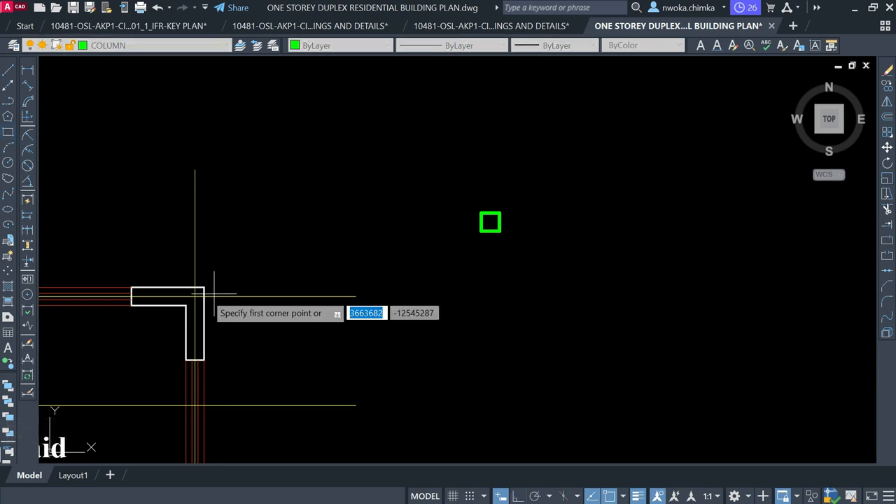
pyautogui.scroll(2, 180, 292)
pyautogui.moveTo(170, 294); pyautogui.dragTo(287, 256, button='middle')
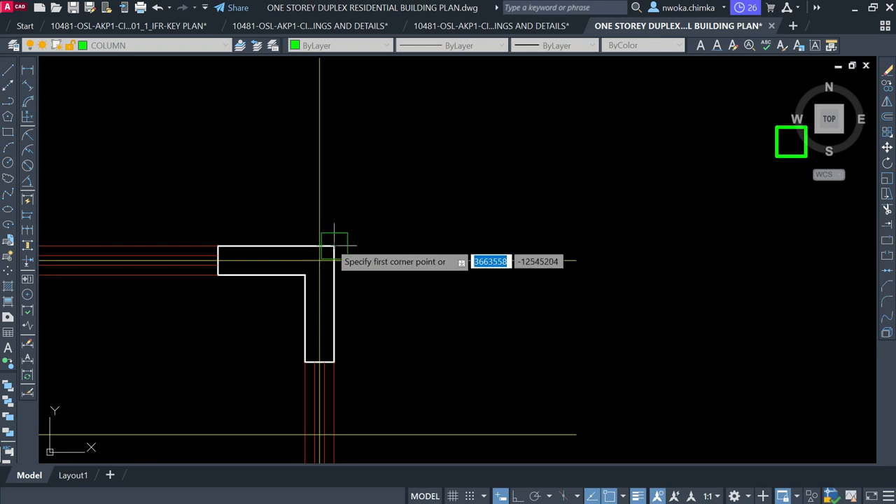
pyautogui.scroll(-2, 319, 247)
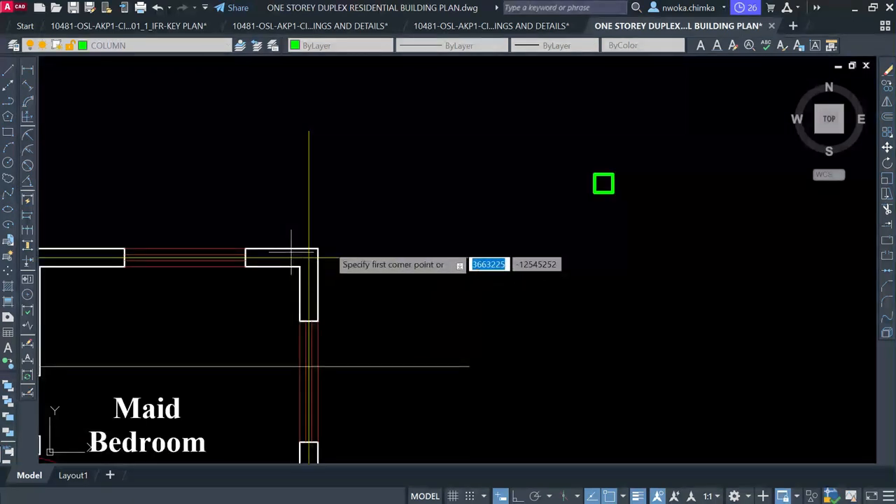
pyautogui.scroll(4, 593, 175)
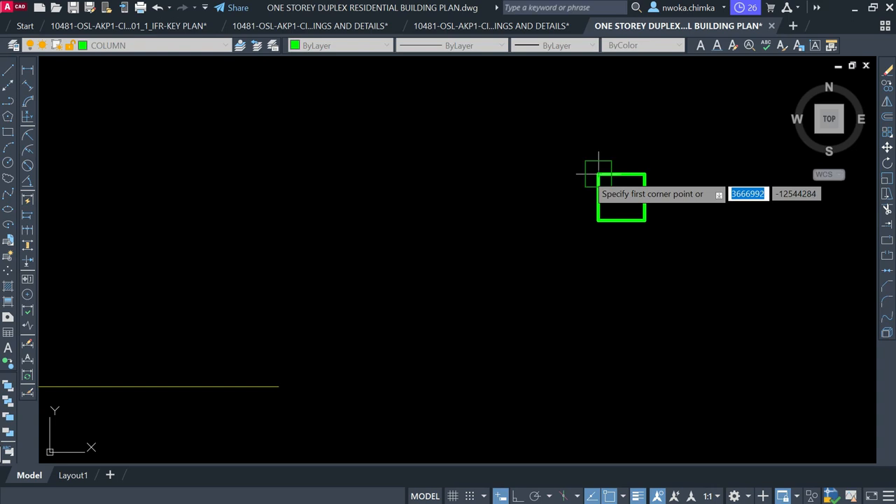
pyautogui.click(593, 174)
pyautogui.scroll(-4, 606, 201)
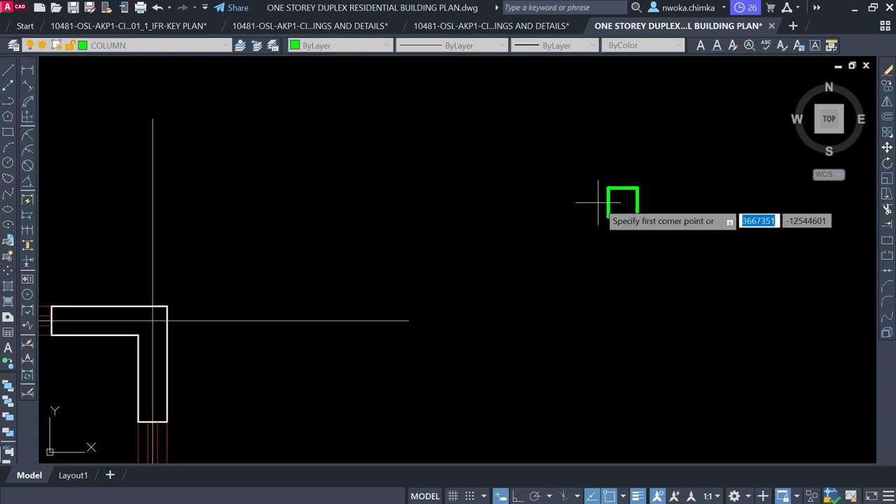
pyautogui.scroll(4, 313, 280)
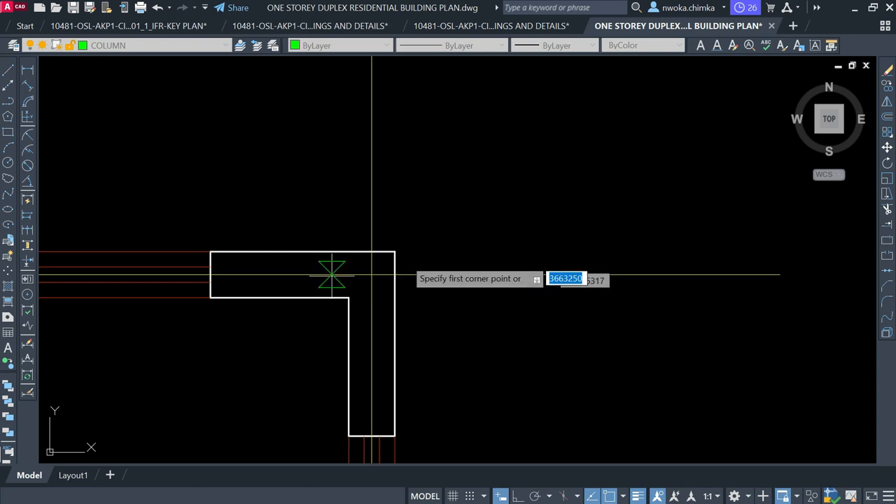
pyautogui.scroll(2, 373, 279)
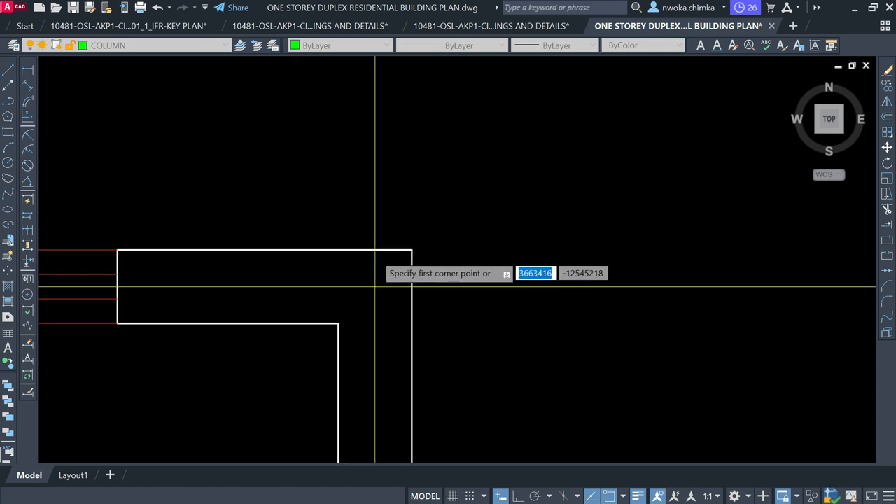
pyautogui.scroll(4, 392, 252)
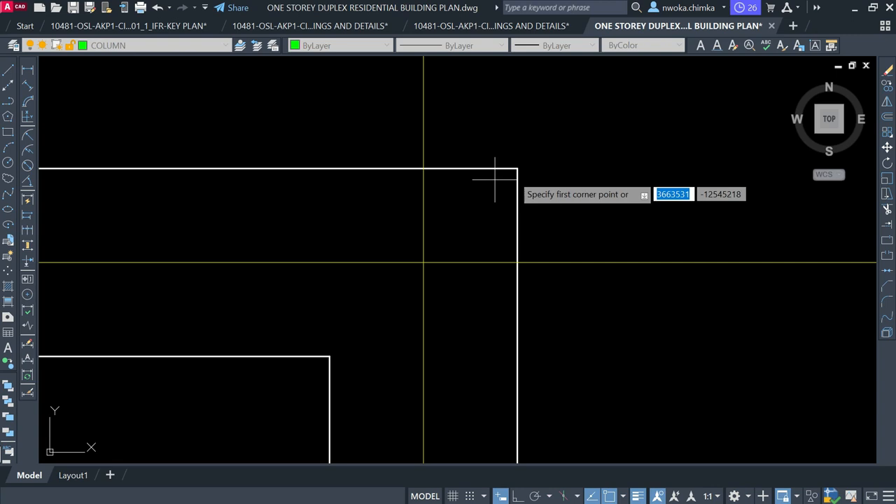
pyautogui.click(516, 169)
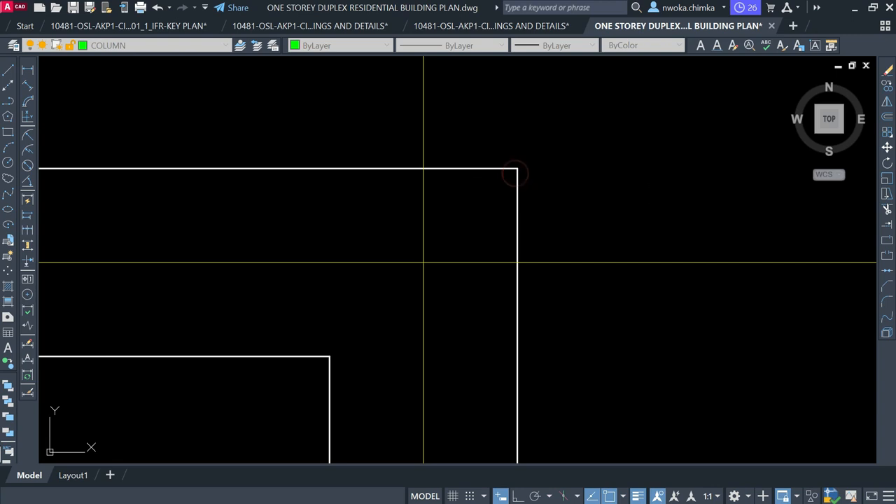
pyautogui.click(330, 357)
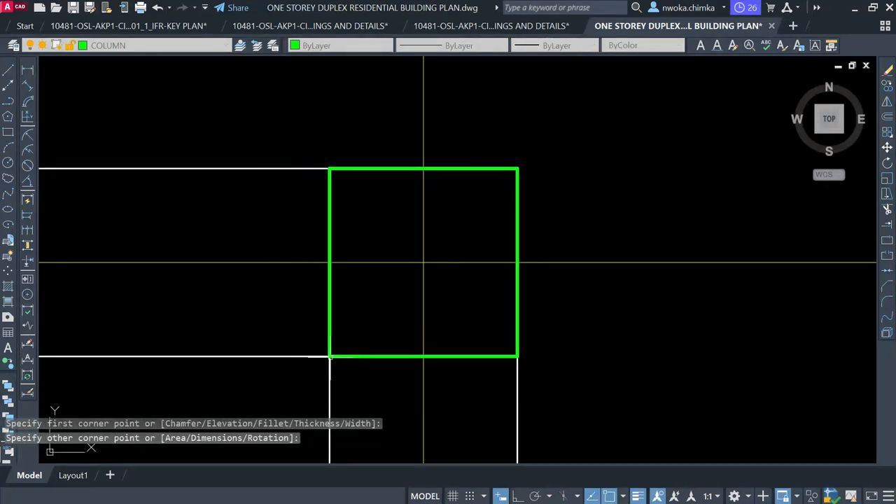
# Select the new green column rectangle
pyautogui.scroll(-1, 441, 201)
pyautogui.scroll(-5, 465, 213)
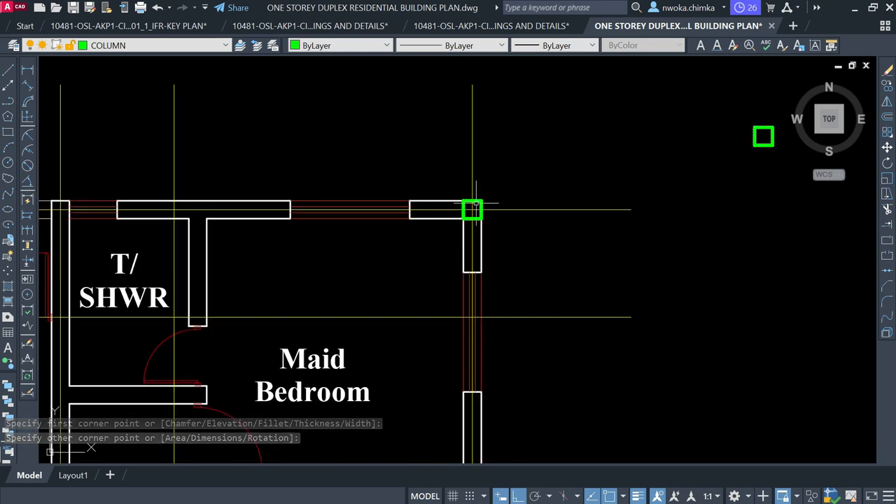
pyautogui.scroll(8, 471, 208)
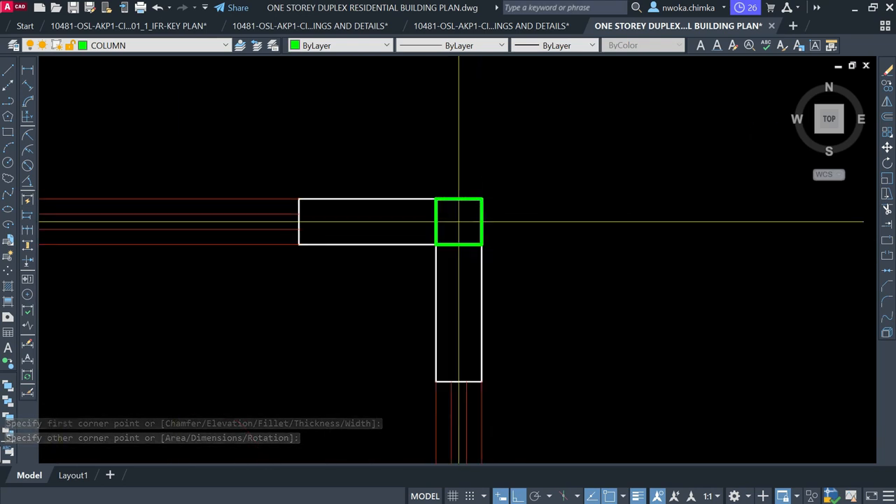
pyautogui.click(481, 203)
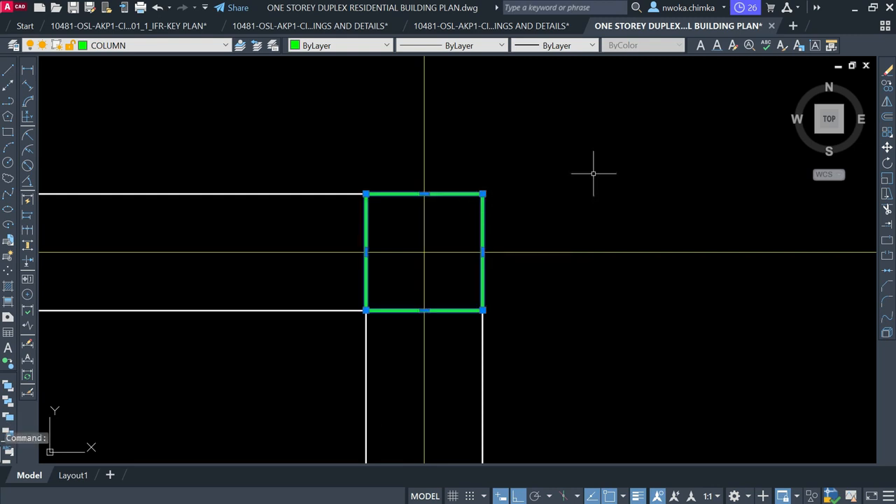
# Copy the column with CO from its centre to the T/SHWR top-left wall corner
pyautogui.write('co')
pyautogui.press('Return')
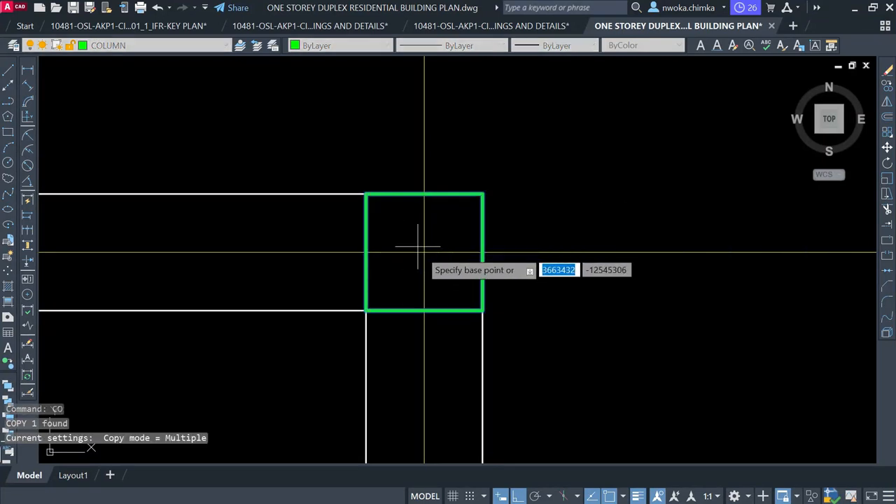
pyautogui.click(423, 253)
pyautogui.scroll(-5, 534, 194)
pyautogui.scroll(2, 594, 175)
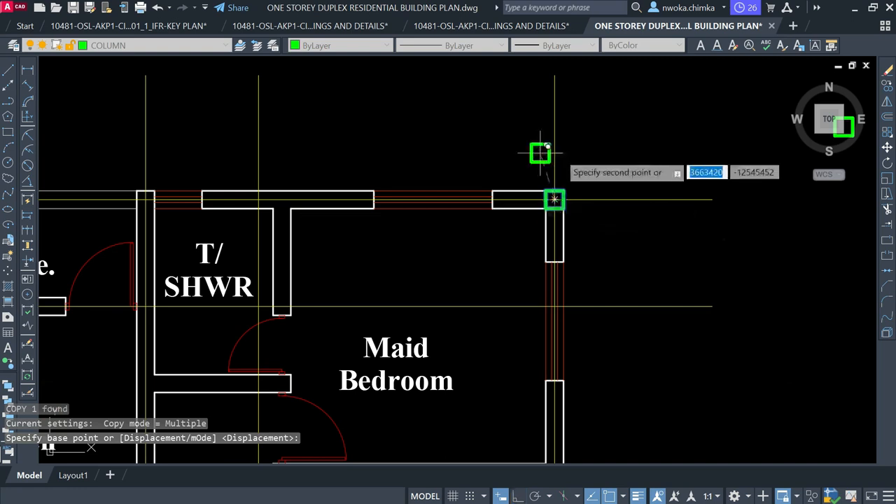
pyautogui.scroll(-1, 540, 153)
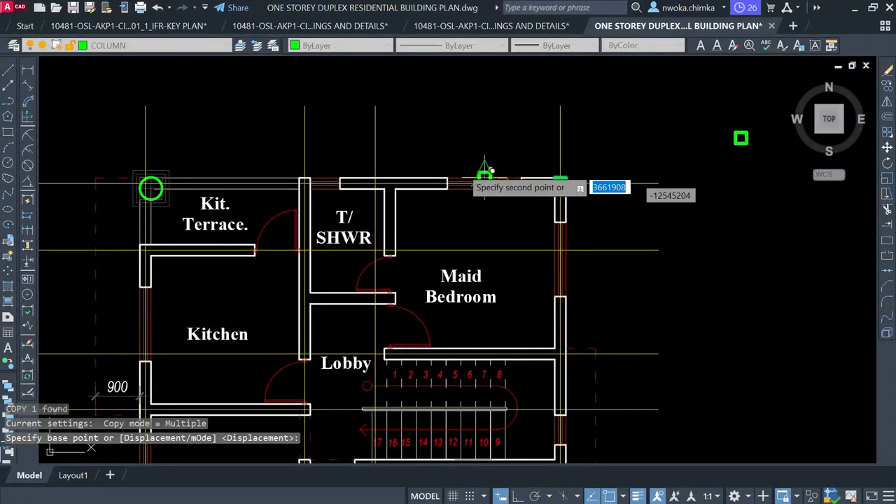
pyautogui.click(428, 174)
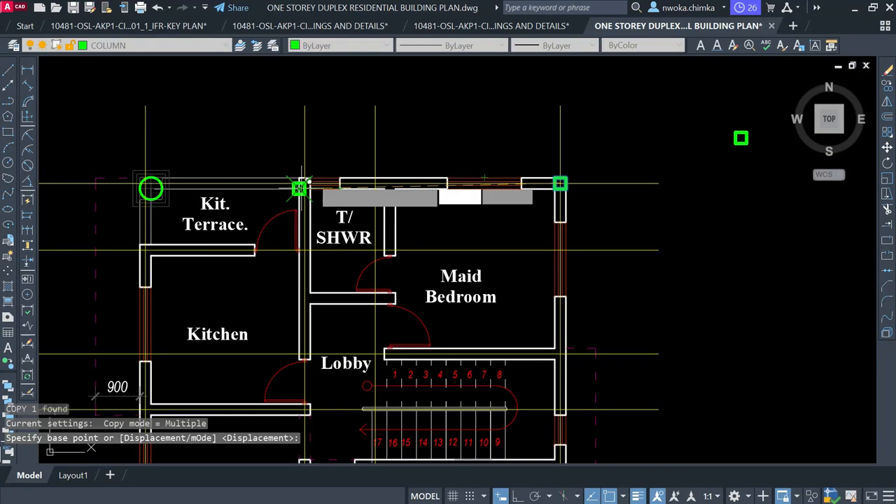
pyautogui.scroll(2, 308, 178)
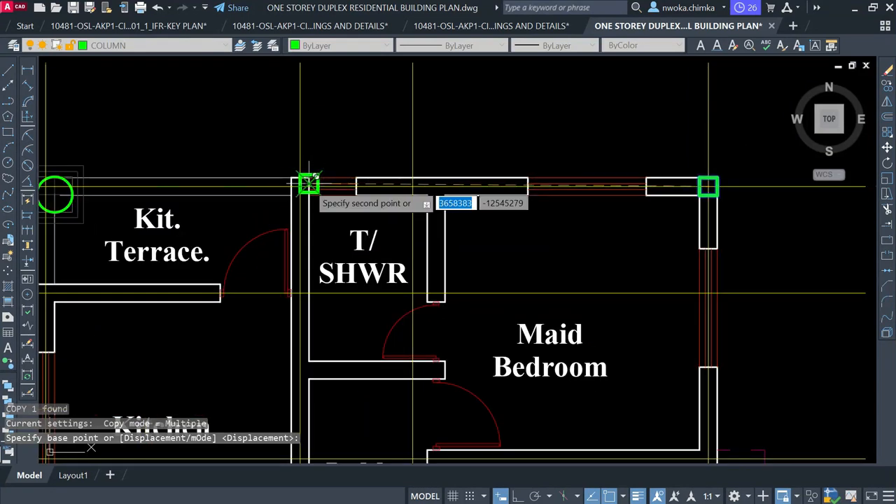
pyautogui.click(309, 182)
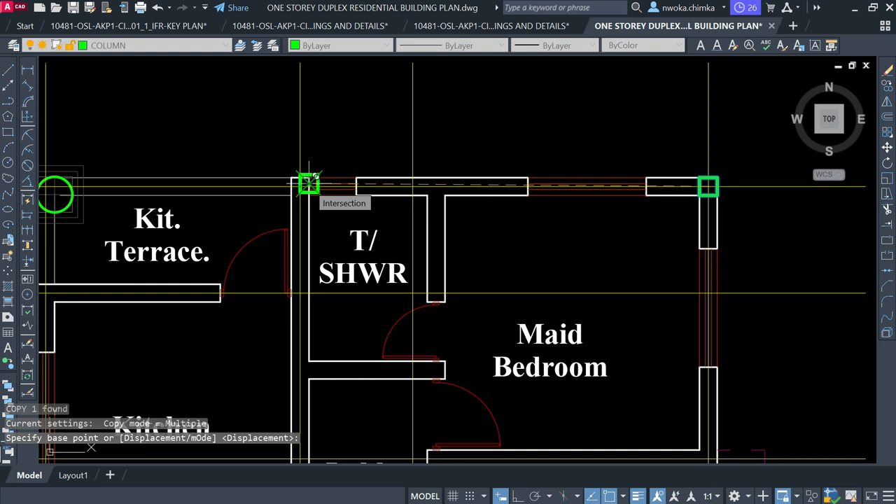
pyautogui.click(308, 184)
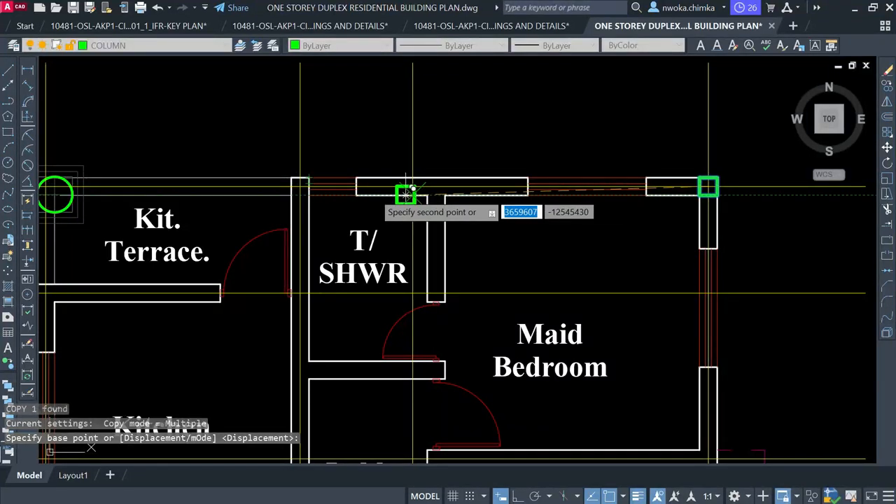
pyautogui.scroll(4, 316, 182)
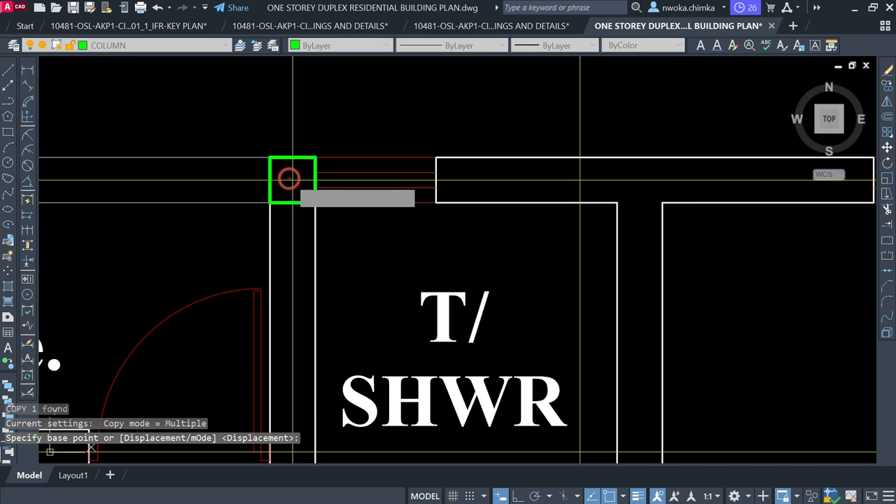
pyautogui.press('F8')
pyautogui.scroll(-4, 295, 167)
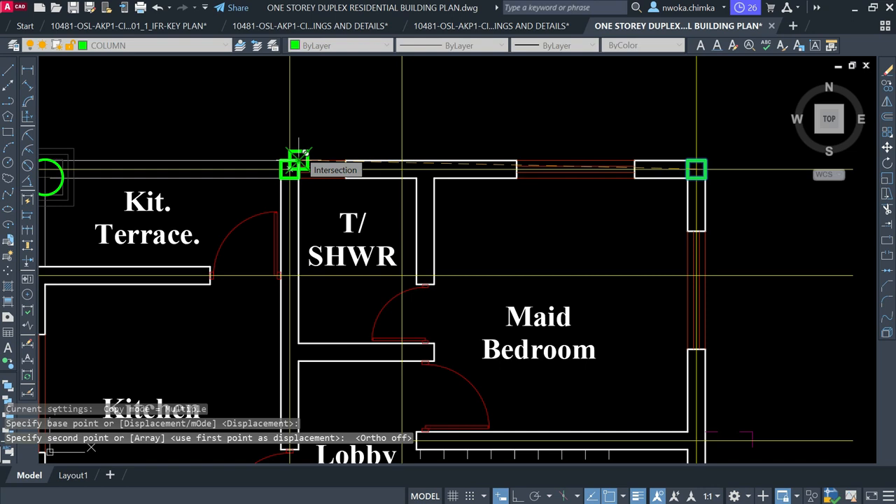
pyautogui.scroll(4, 297, 159)
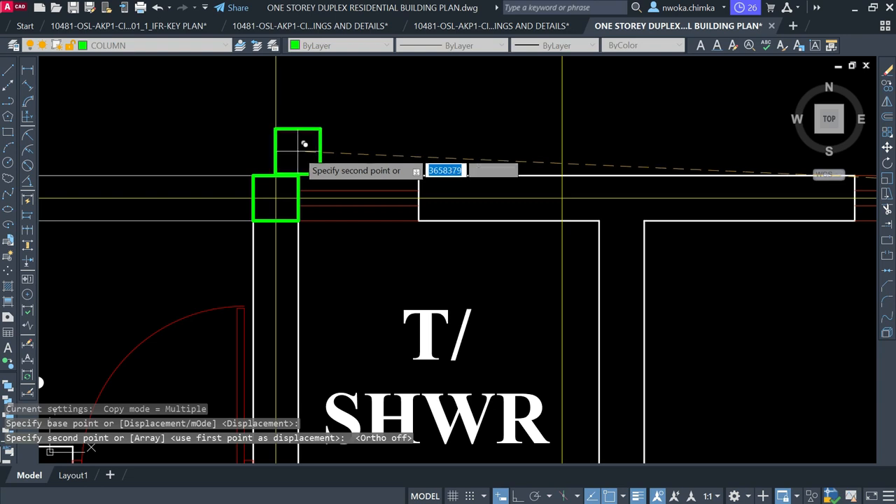
pyautogui.scroll(-4, 301, 148)
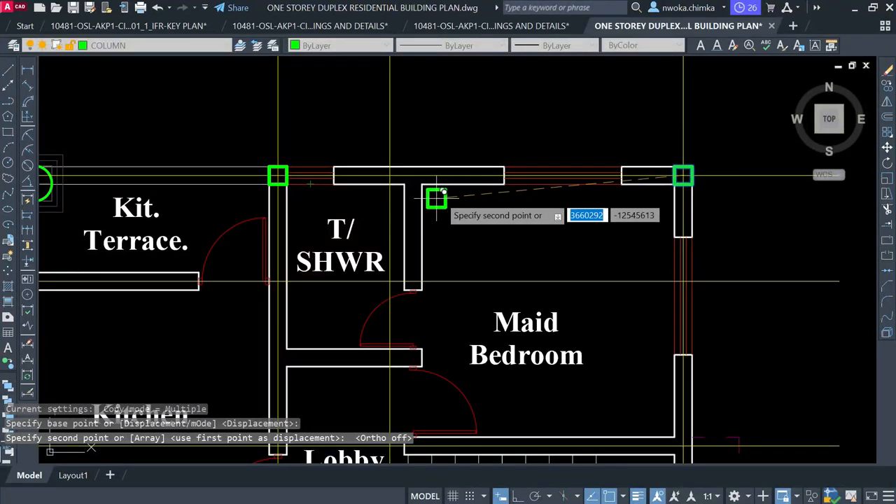
# Place another column copy at the lobby wall junction beside the stairs
pyautogui.scroll(-2, 445, 170)
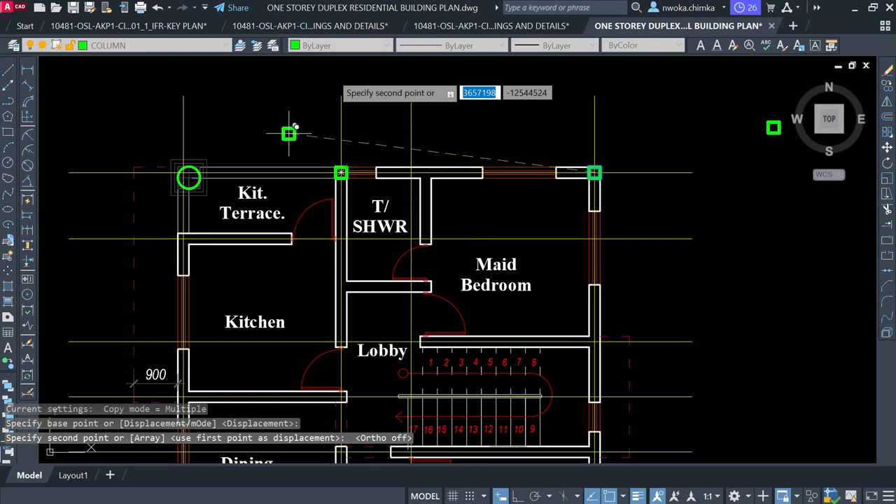
pyautogui.scroll(-2, 289, 133)
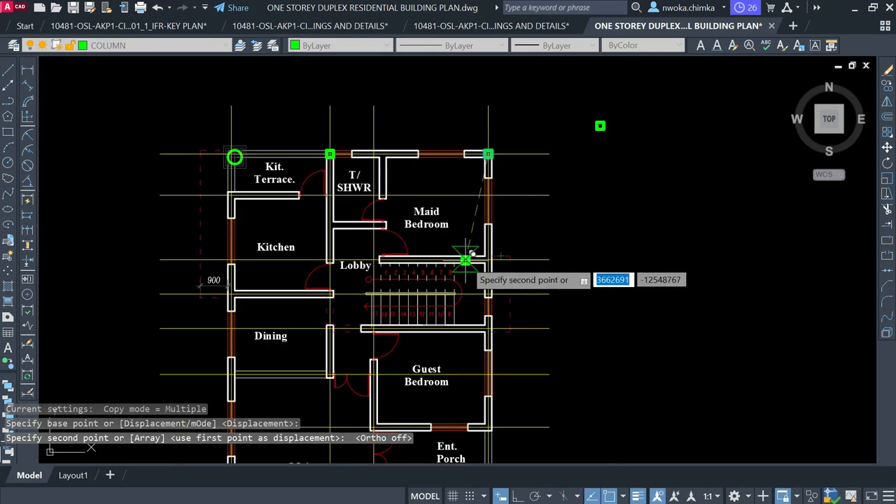
pyautogui.scroll(4, 465, 260)
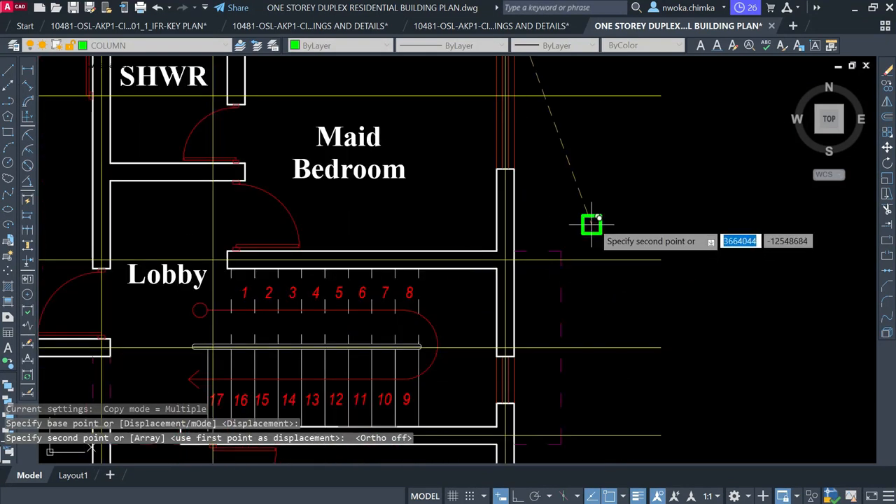
pyautogui.scroll(-2, 592, 184)
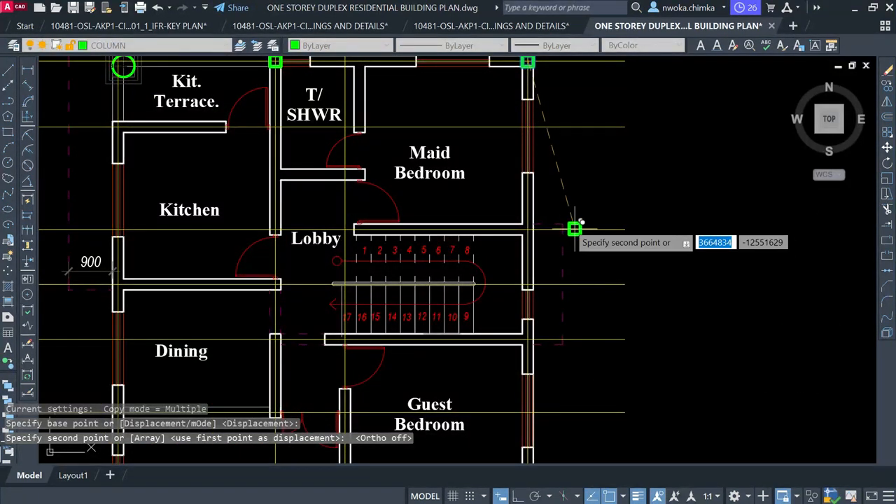
pyautogui.scroll(4, 574, 225)
pyautogui.scroll(2, 526, 227)
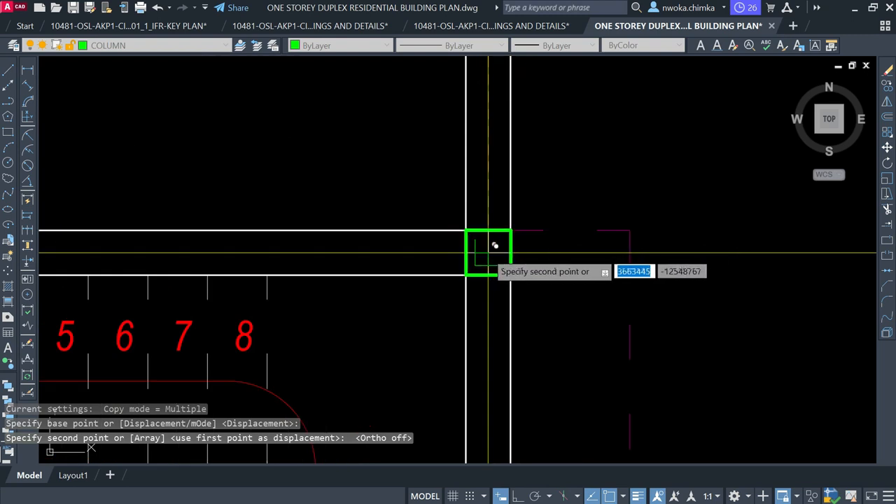
pyautogui.click(494, 243)
# Cancel the column copy still in progress with Esc
pyautogui.scroll(-2, 515, 216)
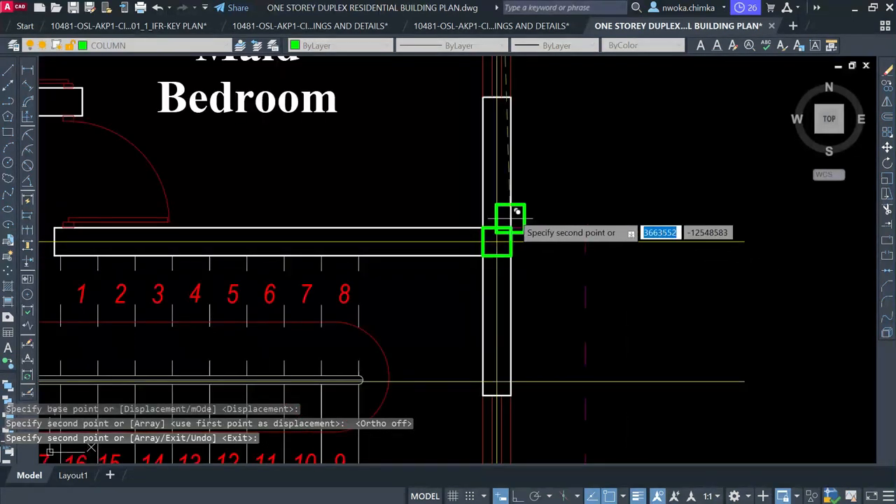
pyautogui.scroll(-2, 516, 212)
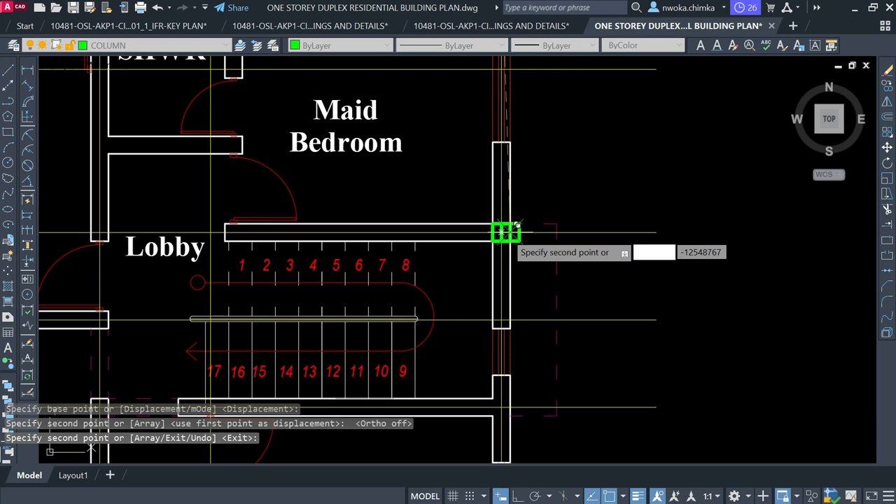
pyautogui.scroll(2, 516, 225)
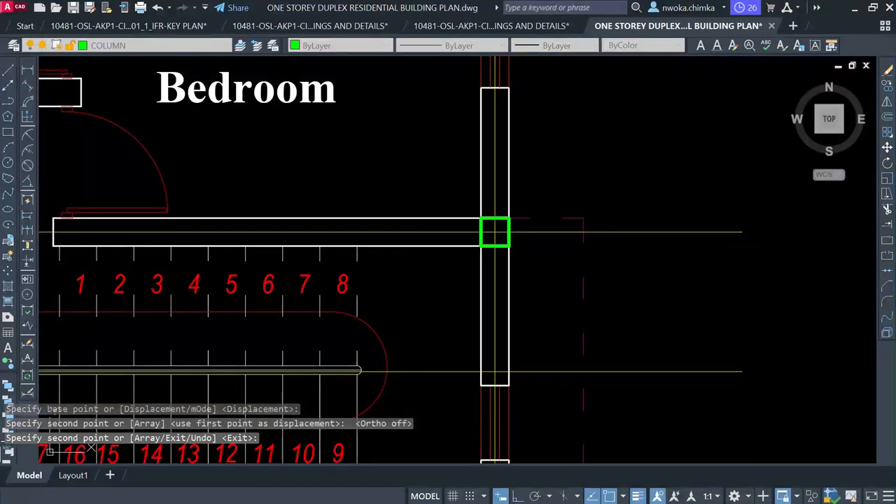
pyautogui.press('Escape')
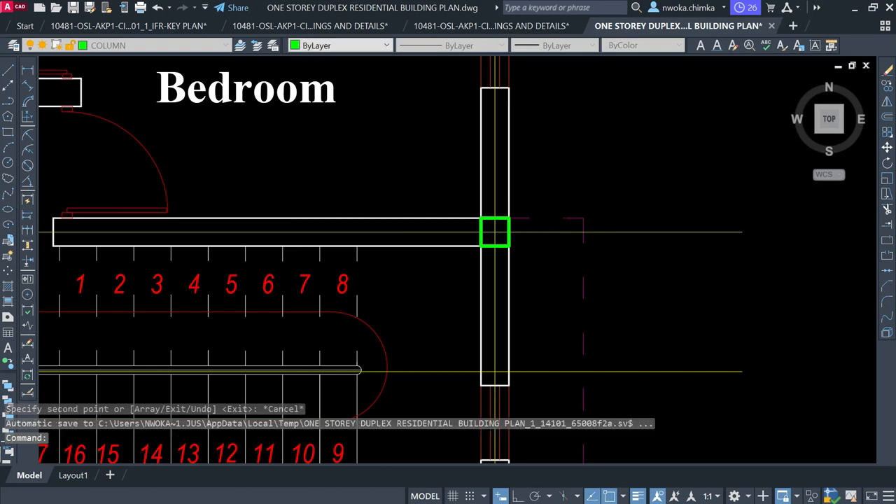
pyautogui.scroll(-2, 485, 215)
pyautogui.scroll(2, 505, 219)
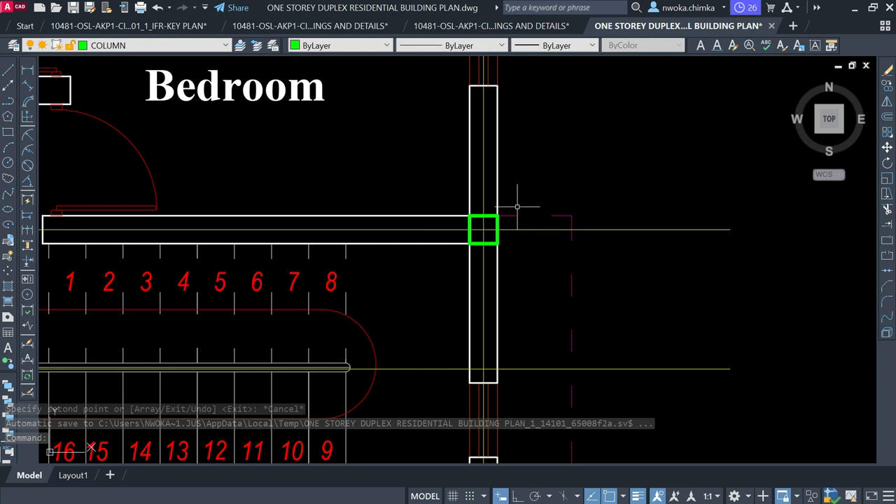
pyautogui.scroll(-2, 484, 215)
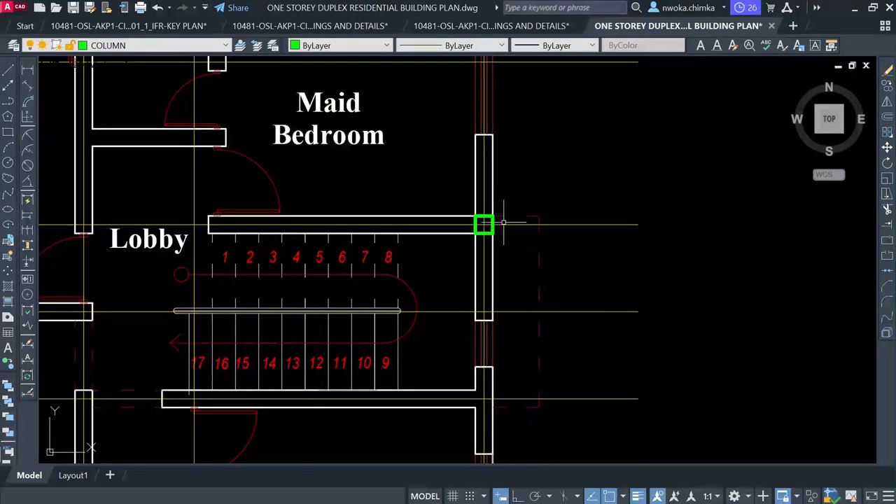
pyautogui.scroll(2, 518, 215)
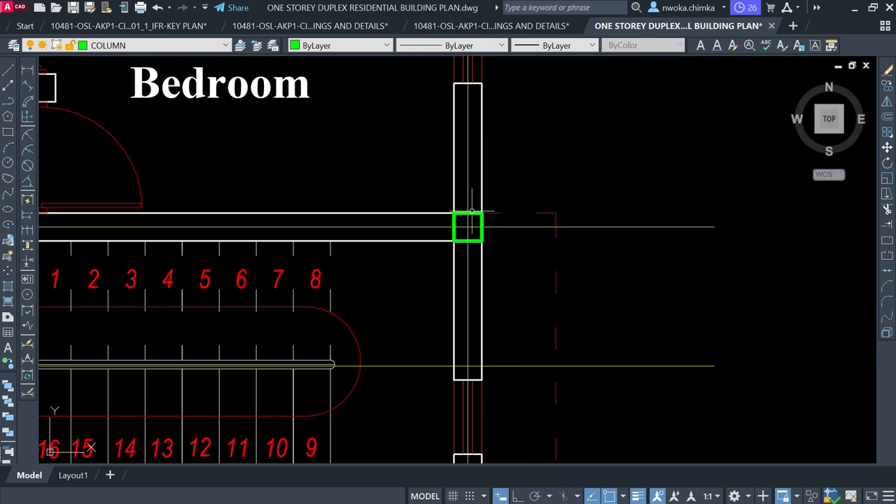
pyautogui.scroll(-2, 470, 211)
pyautogui.moveTo(516, 249)
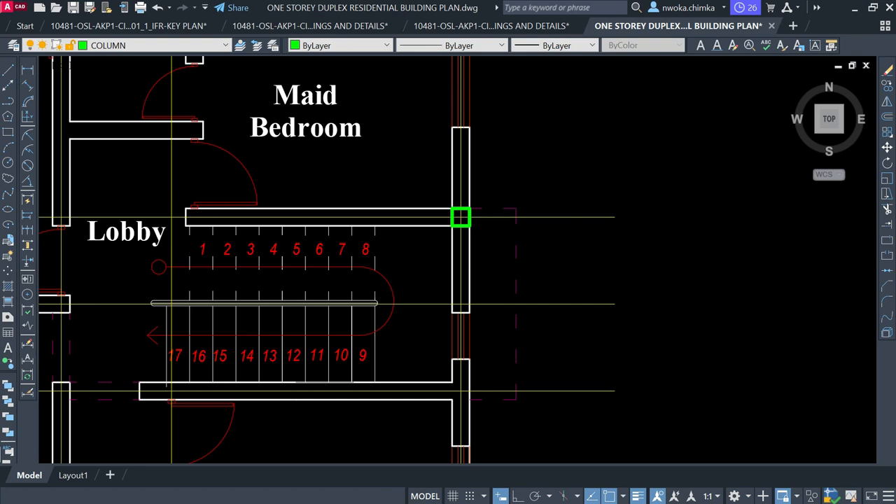
pyautogui.scroll(-2, 489, 178)
pyautogui.scroll(4, 480, 180)
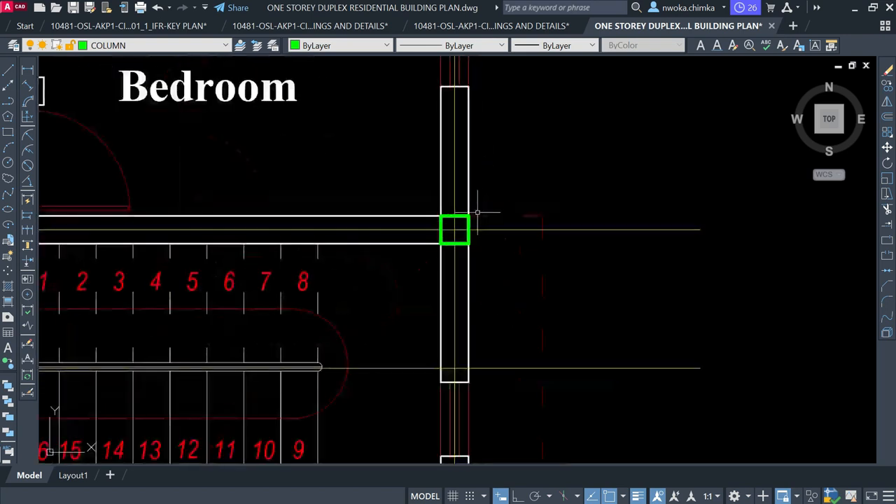
# Select the green column and start CO with its corner as base point
pyautogui.click(459, 216)
pyautogui.write('co')
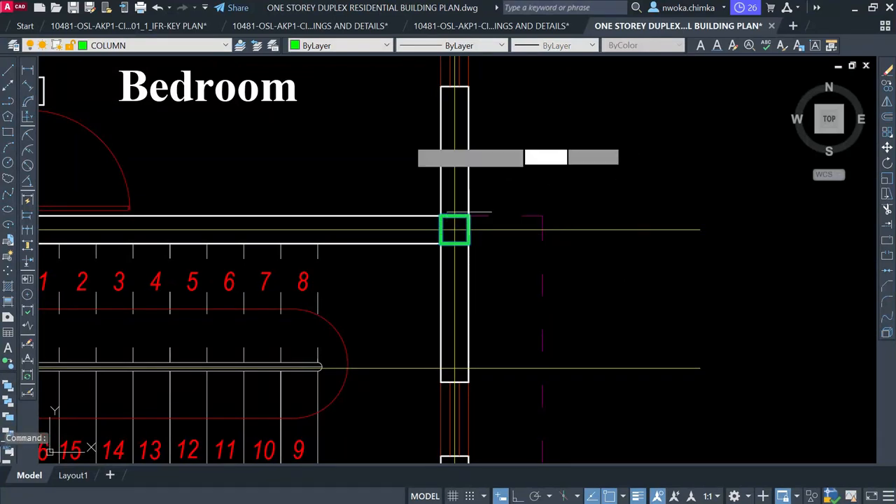
pyautogui.press('Return')
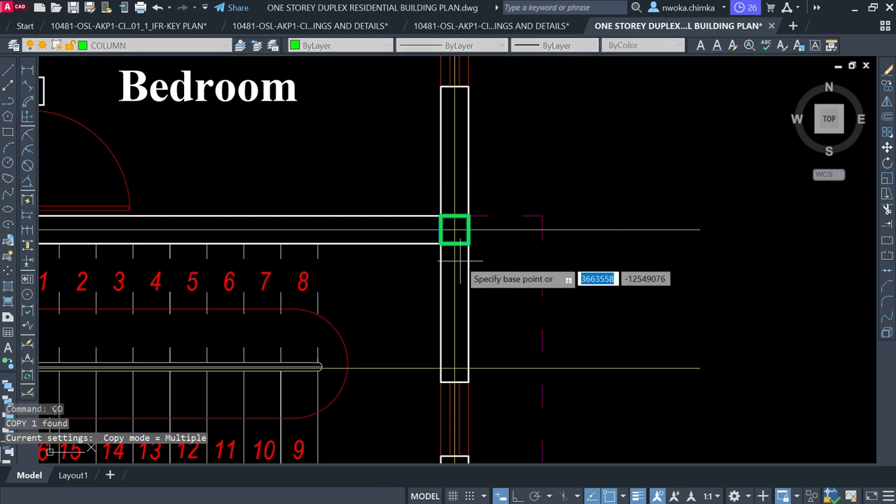
pyautogui.scroll(2, 448, 246)
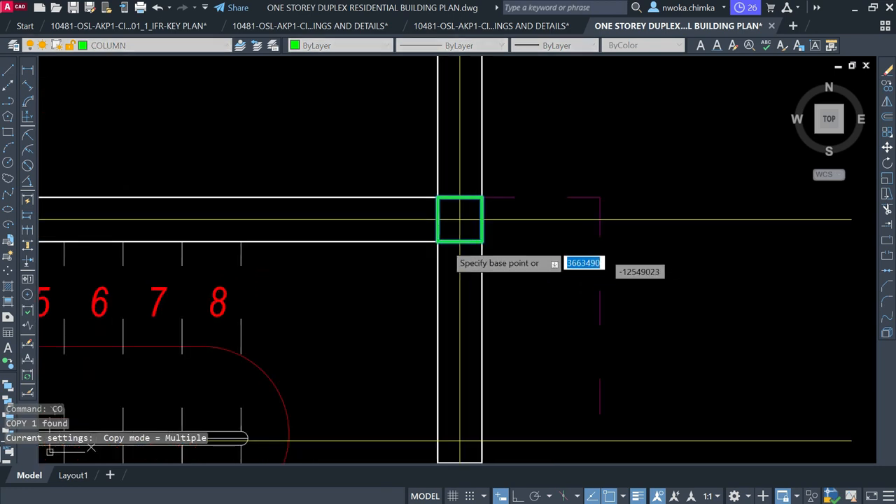
pyautogui.click(459, 221)
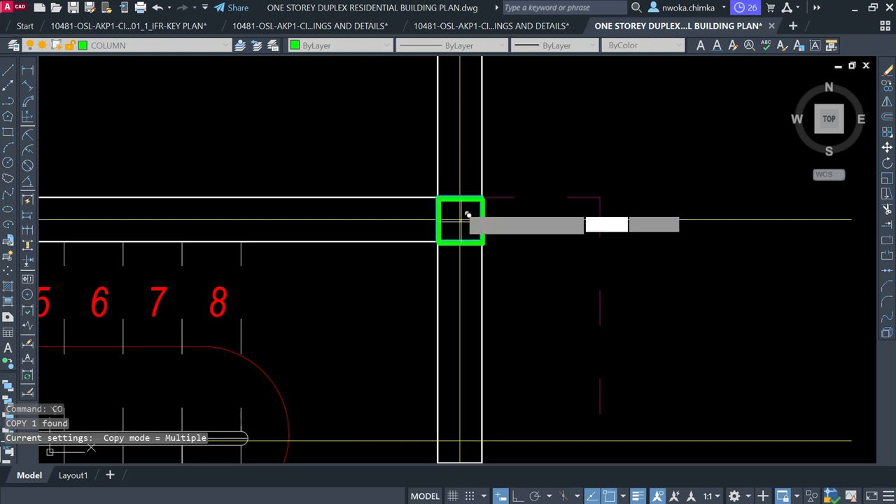
# Re-pick the copy base point on the column
pyautogui.scroll(-2, 460, 220)
pyautogui.scroll(-1, 461, 222)
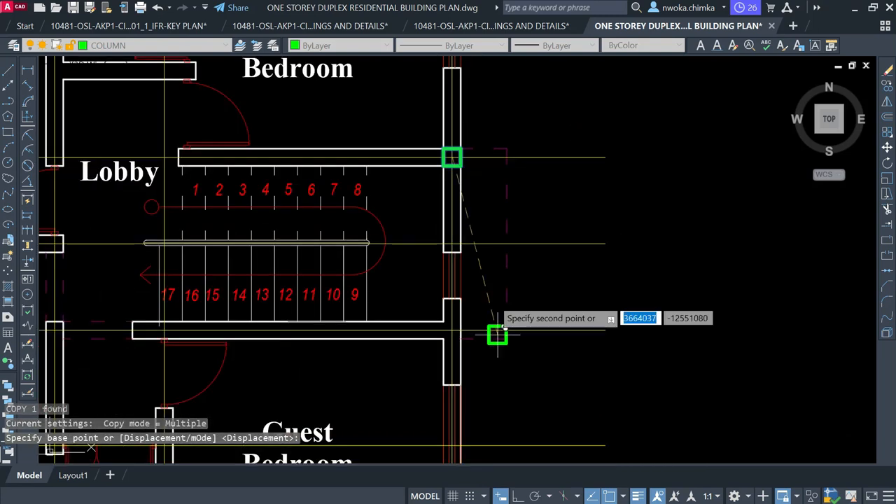
pyautogui.scroll(-2, 474, 286)
pyautogui.scroll(6, 462, 303)
pyautogui.scroll(2, 468, 301)
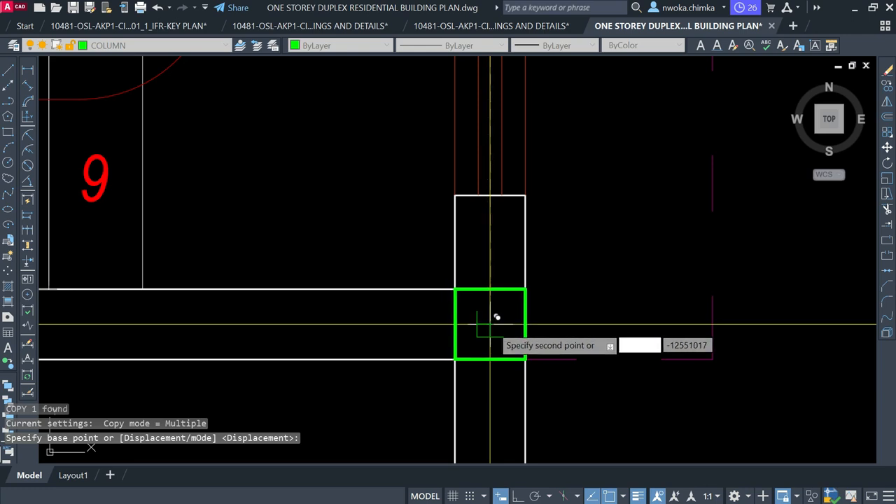
pyautogui.click(497, 314)
pyautogui.scroll(-2, 496, 314)
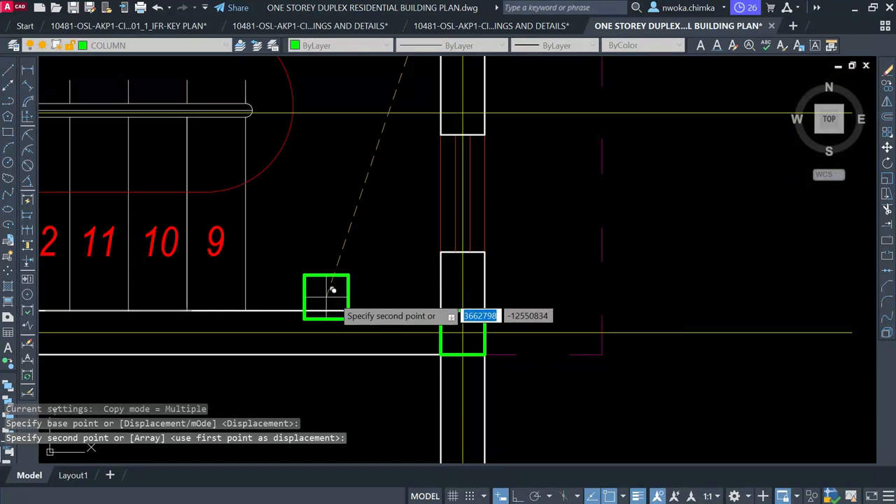
pyautogui.scroll(-2, 332, 289)
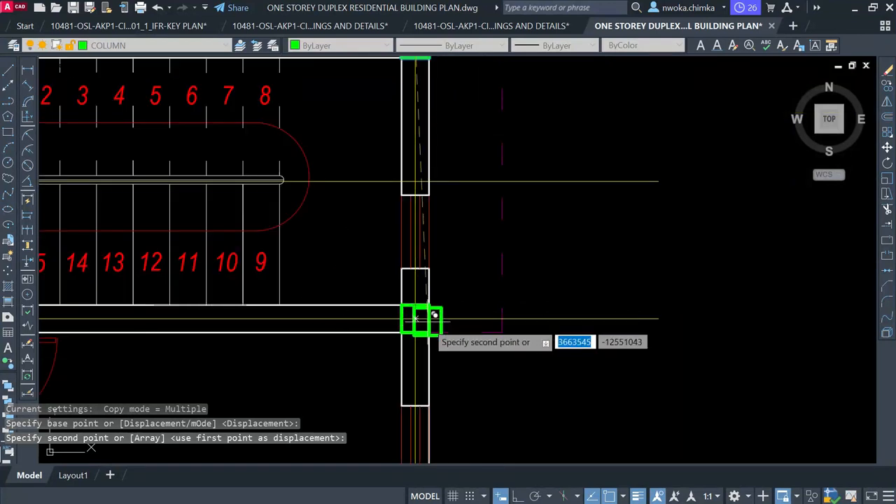
pyautogui.scroll(-2, 406, 310)
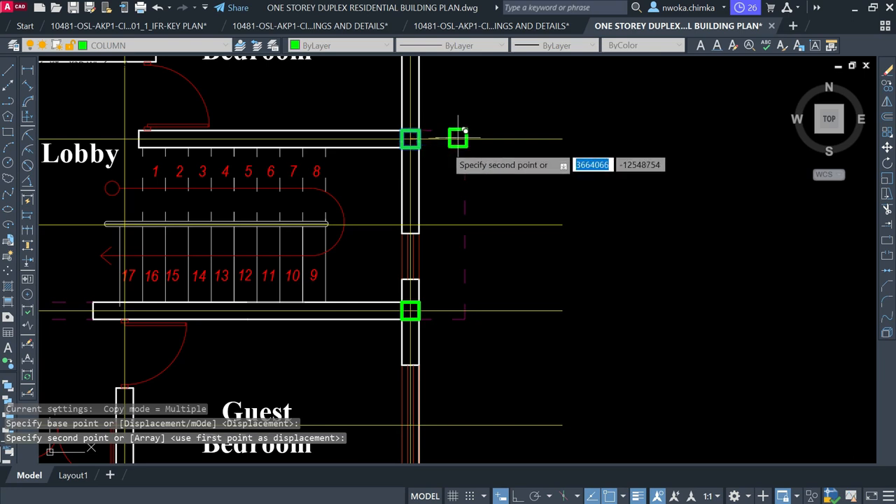
pyautogui.scroll(2, 414, 152)
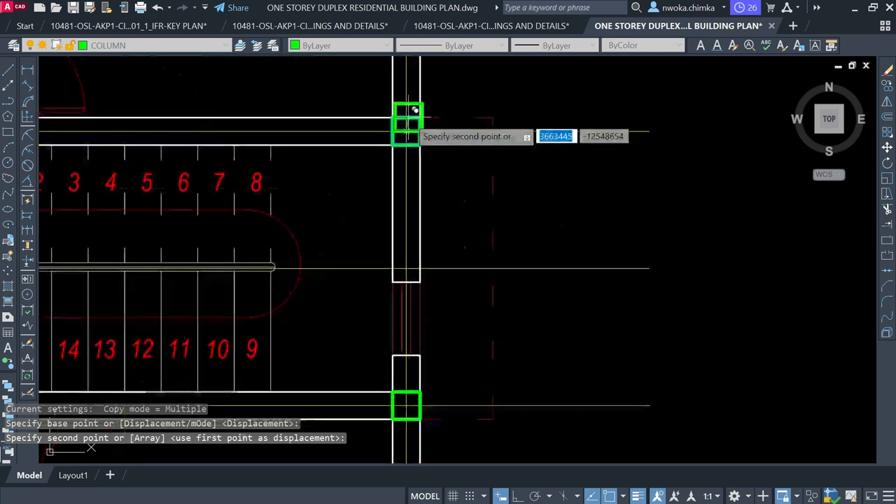
pyautogui.scroll(-2, 408, 118)
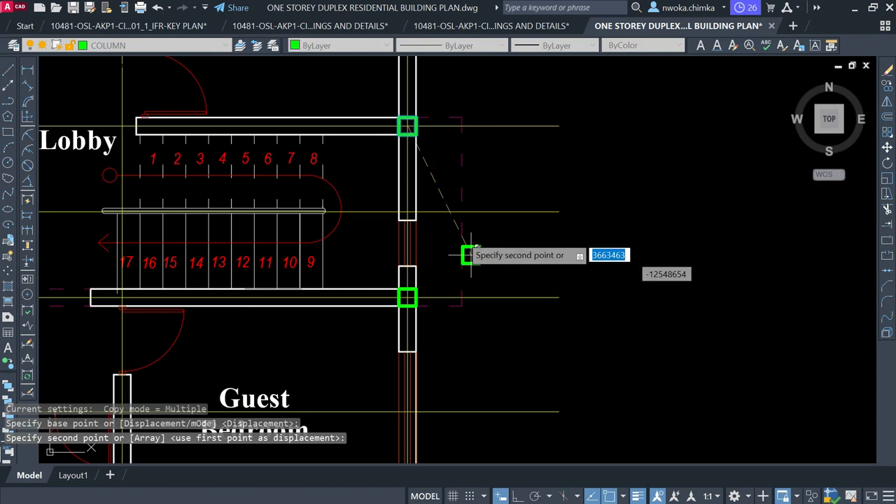
pyautogui.scroll(-4, 455, 184)
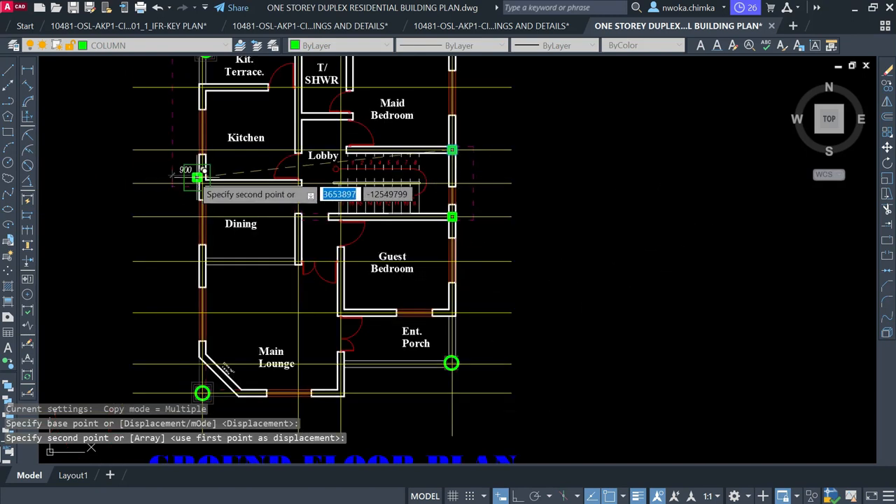
# Place a column copy on the wall intersection beside the 900 dimension
pyautogui.scroll(5, 176, 176)
pyautogui.scroll(2, 227, 178)
pyautogui.moveTo(220, 184)
pyautogui.mouseDown(button='middle')
pyautogui.moveTo(426, 226)
pyautogui.moveTo(520, 262)
pyautogui.mouseUp(button='middle')
pyautogui.scroll(-2, 520, 262)
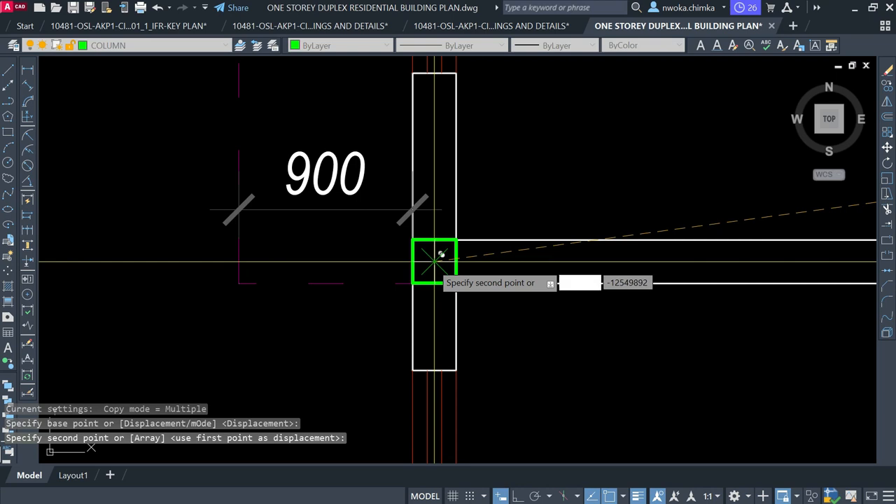
pyautogui.click(433, 263)
# Place a column copy at the Ent. Porch corner, then undo it
pyautogui.scroll(-3, 420, 210)
pyautogui.moveTo(429, 161); pyautogui.dragTo(428, 366, button='middle')
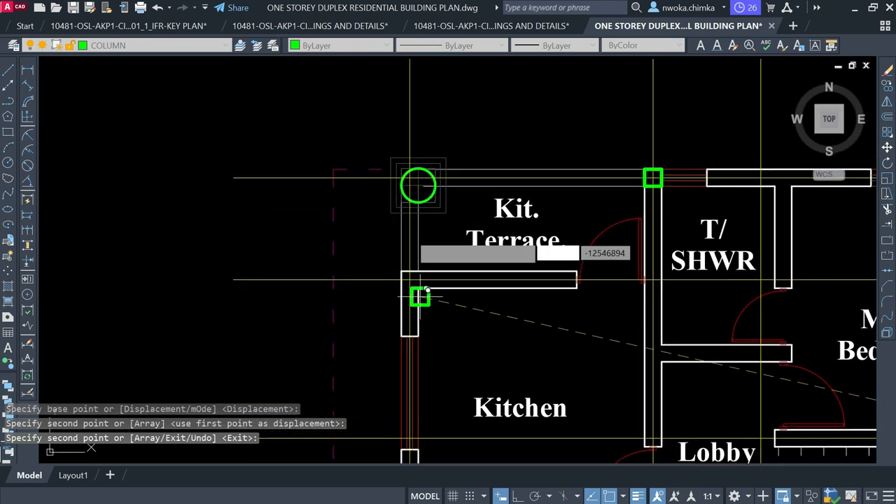
pyautogui.scroll(2, 413, 180)
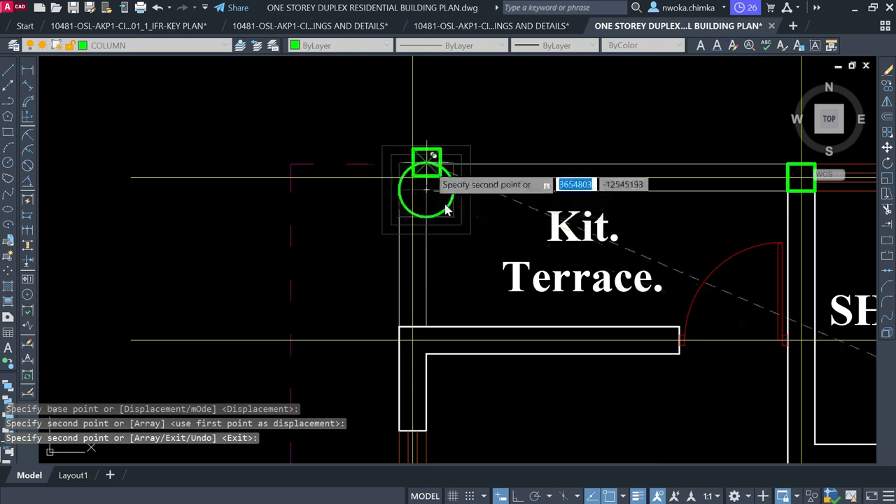
pyautogui.scroll(-5, 406, 179)
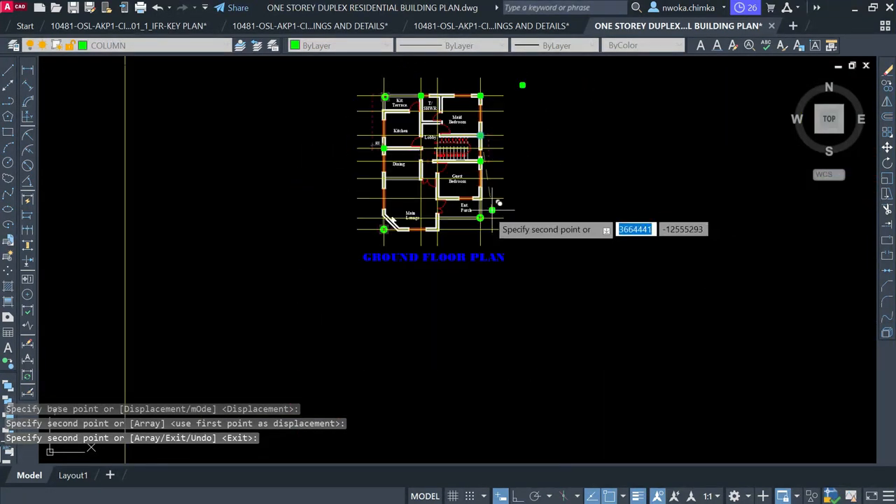
pyautogui.scroll(4, 490, 209)
pyautogui.scroll(3, 465, 175)
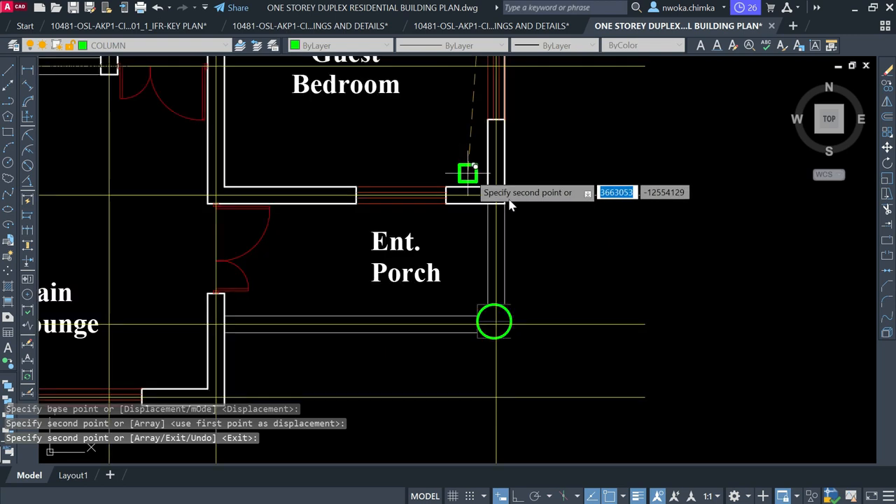
pyautogui.scroll(3, 509, 205)
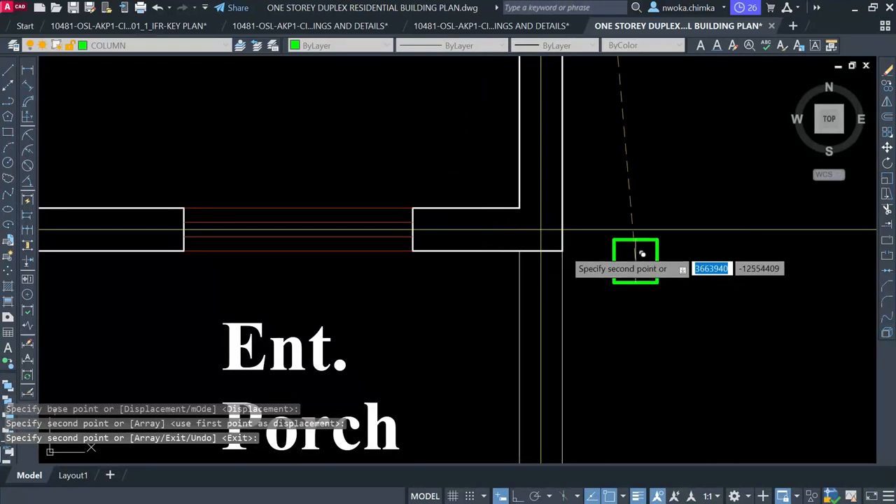
pyautogui.click(543, 231)
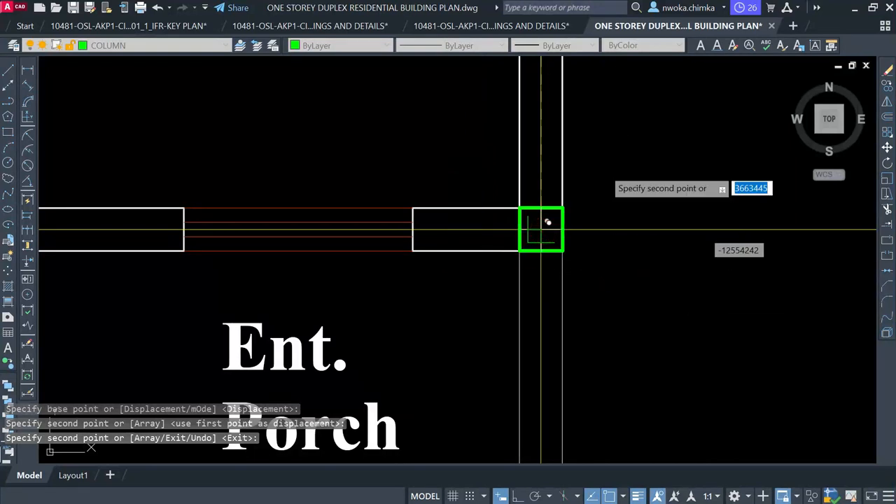
pyautogui.scroll(-4, 603, 166)
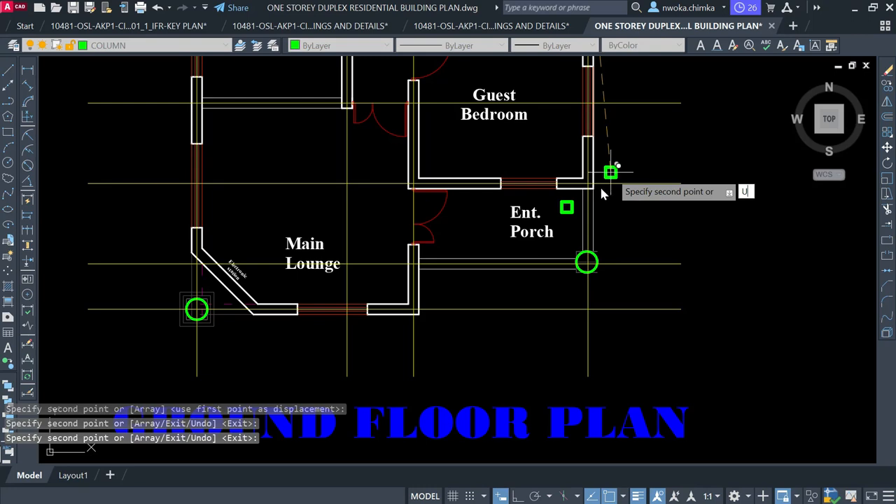
pyautogui.press('Return')
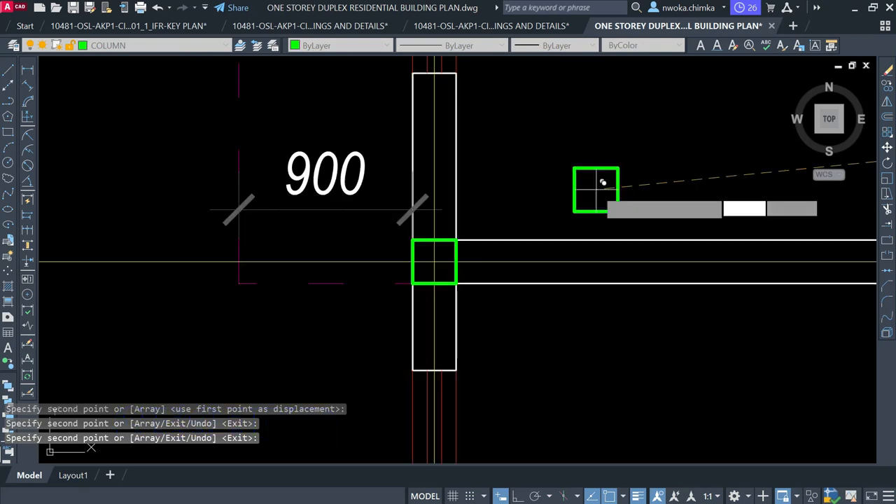
# Copy a green column to the Main Lounge wall corner
pyautogui.scroll(-3, 494, 155)
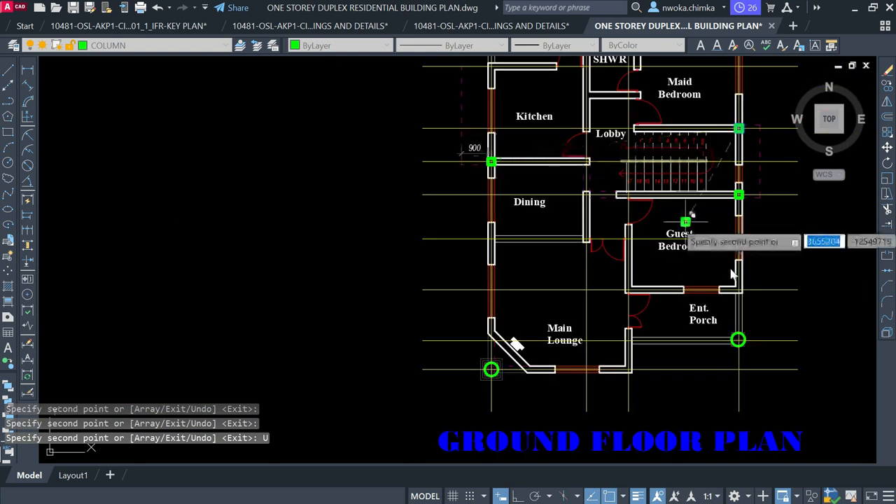
pyautogui.scroll(6, 740, 289)
pyautogui.scroll(4, 749, 292)
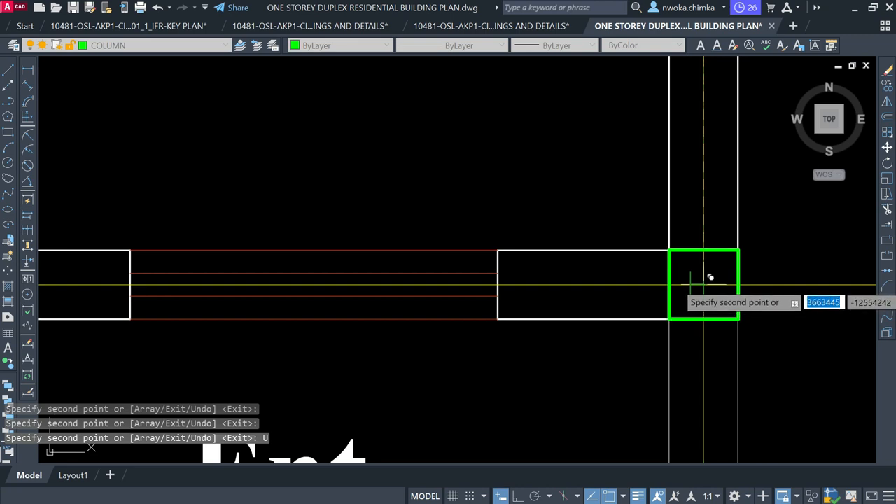
pyautogui.scroll(4, 709, 277)
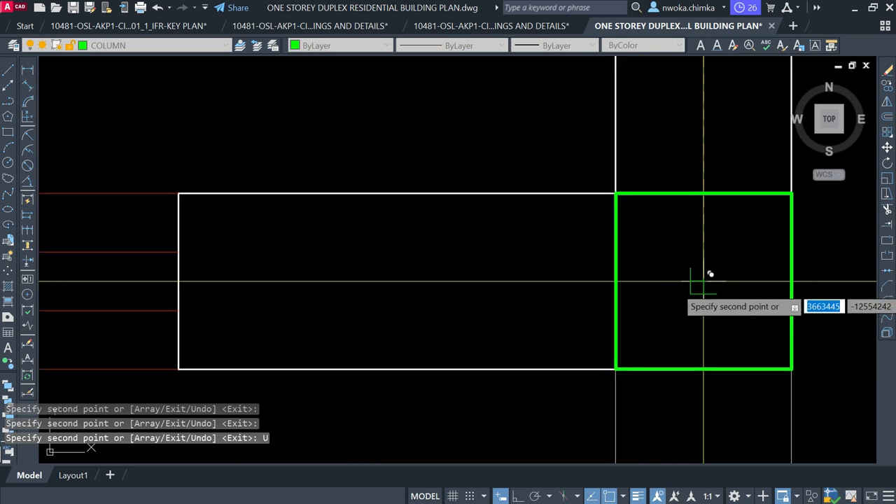
pyautogui.scroll(-8, 708, 273)
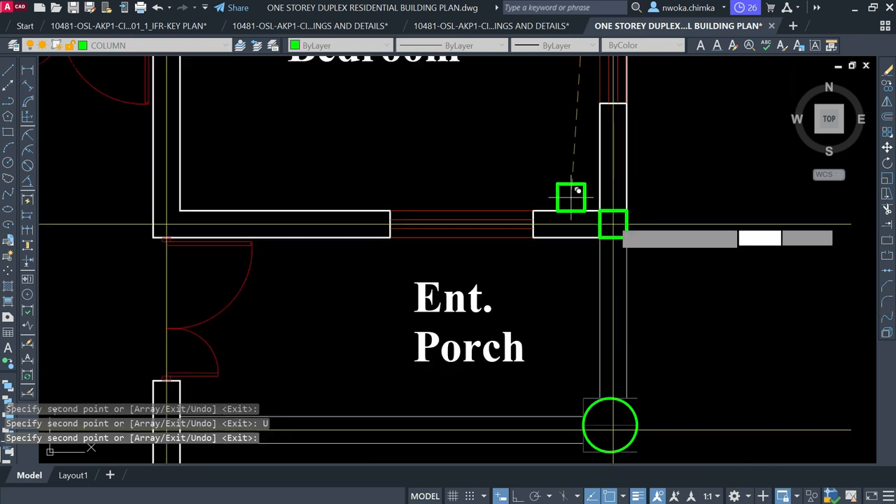
pyautogui.scroll(-4, 577, 190)
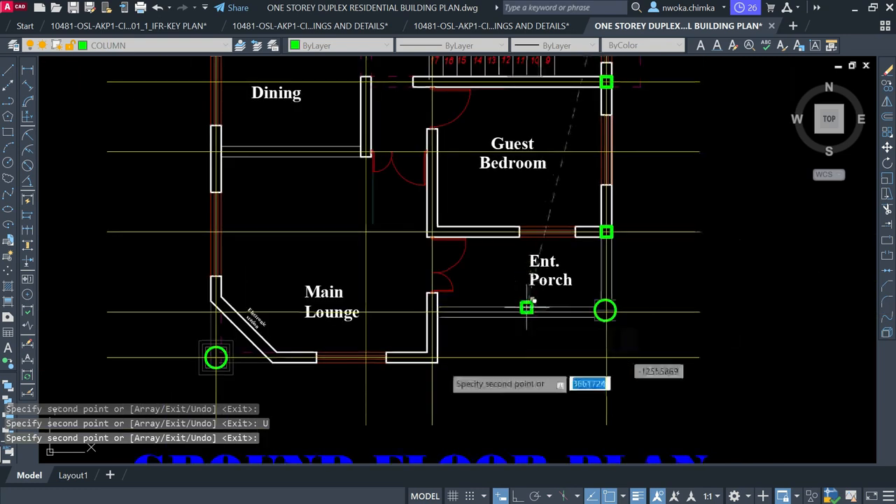
pyautogui.scroll(8, 436, 358)
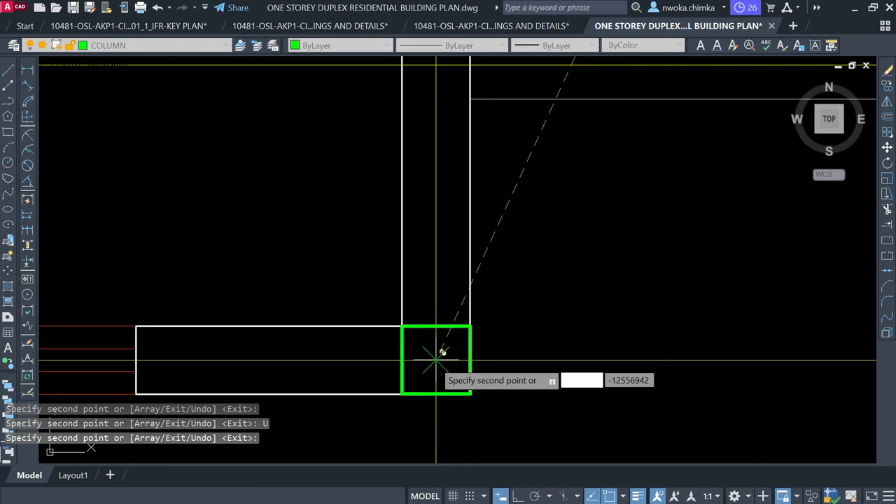
pyautogui.scroll(-8, 440, 353)
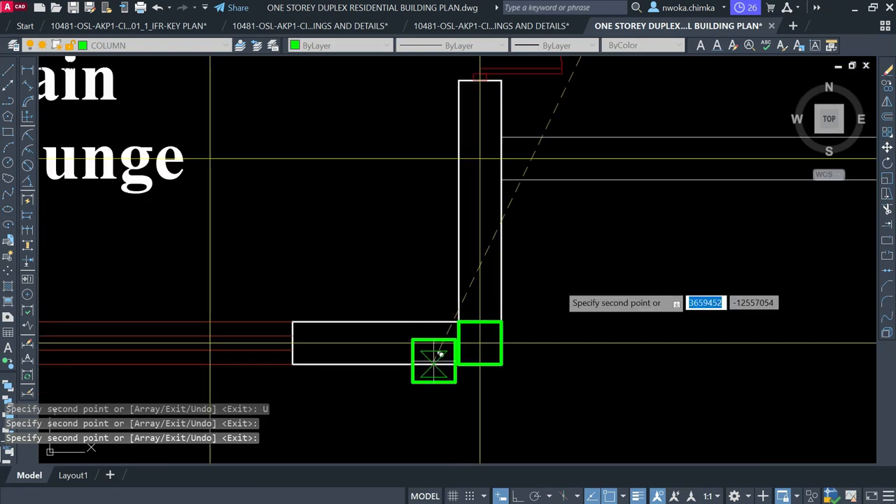
pyautogui.click(519, 311)
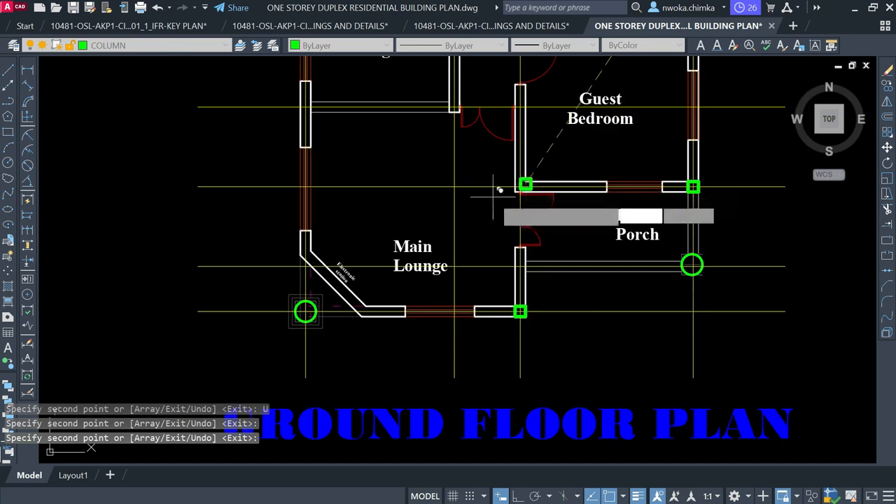
# Place column copies at the Guest Bedroom wall intersection and the next wall end
pyautogui.moveTo(456, 195); pyautogui.dragTo(451, 271, button='middle')
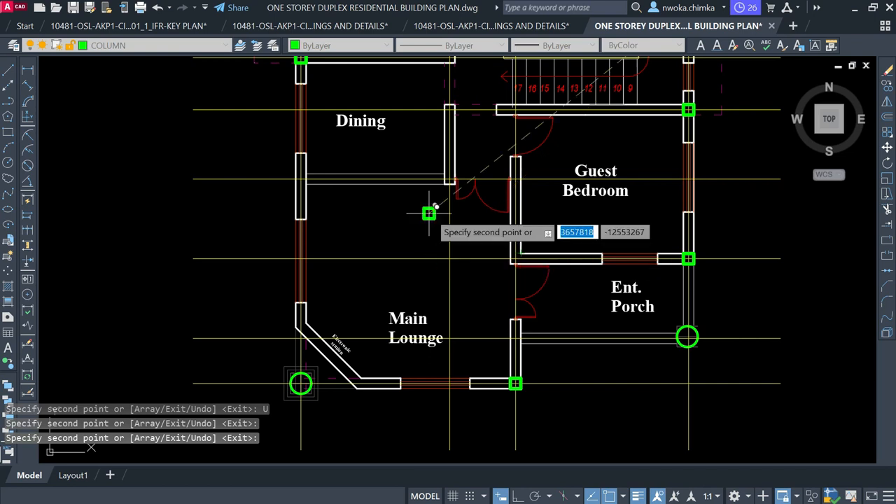
pyautogui.scroll(-2, 430, 212)
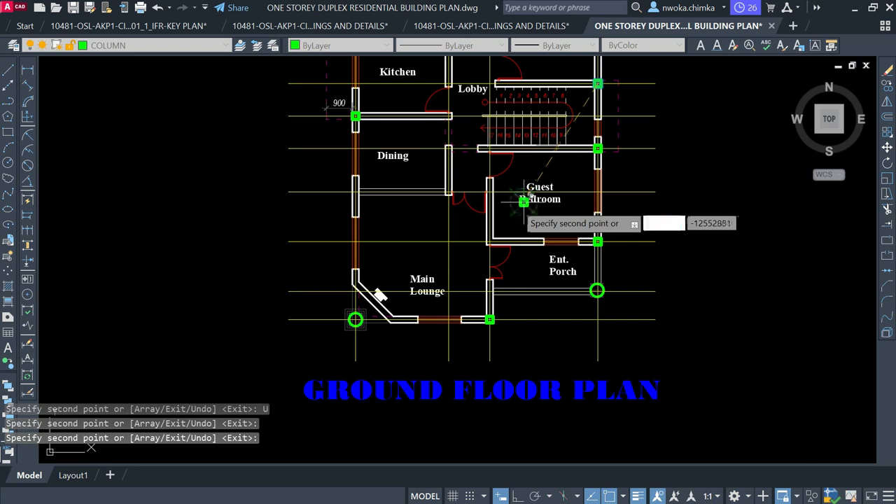
pyautogui.moveTo(523, 202); pyautogui.dragTo(495, 267, button='middle')
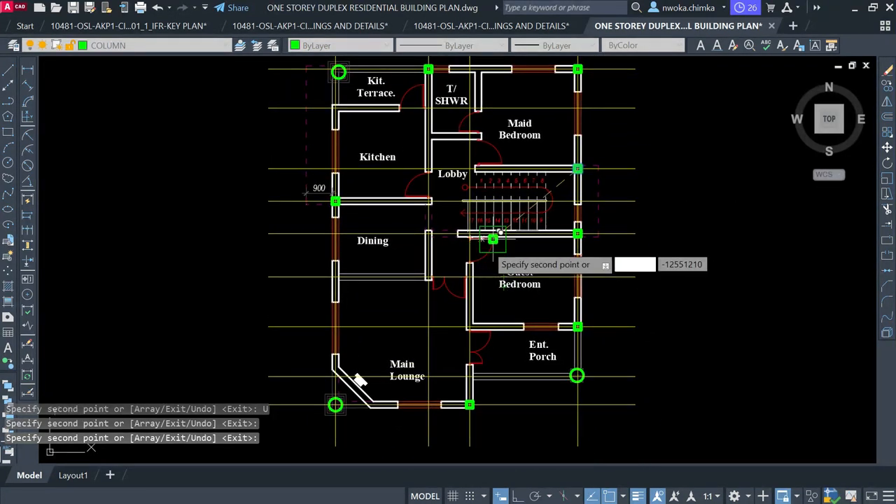
pyautogui.scroll(2, 476, 283)
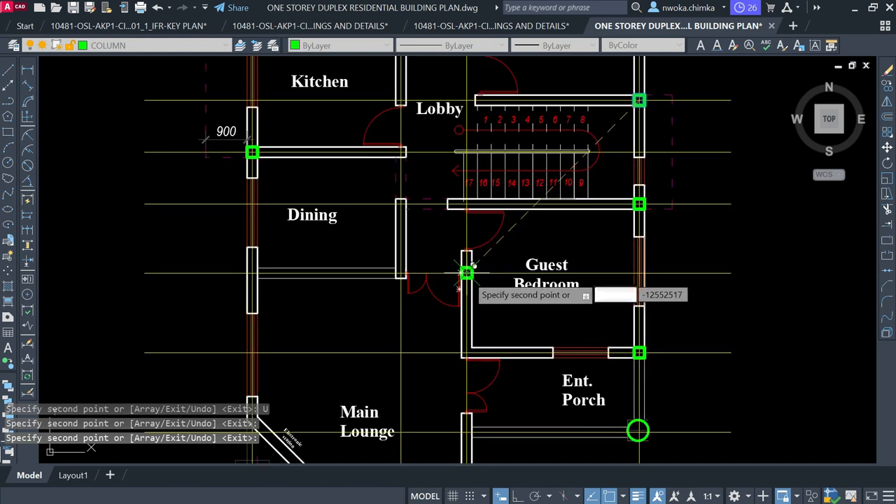
pyautogui.scroll(2, 467, 272)
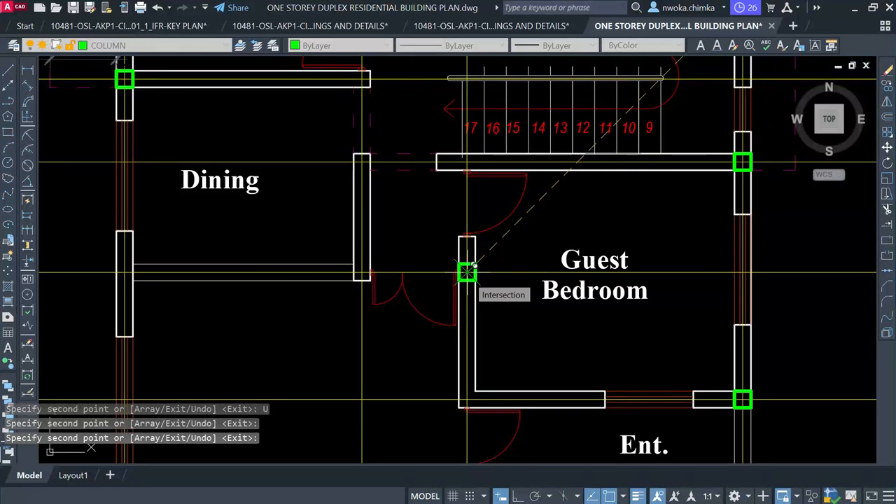
pyautogui.click(467, 272)
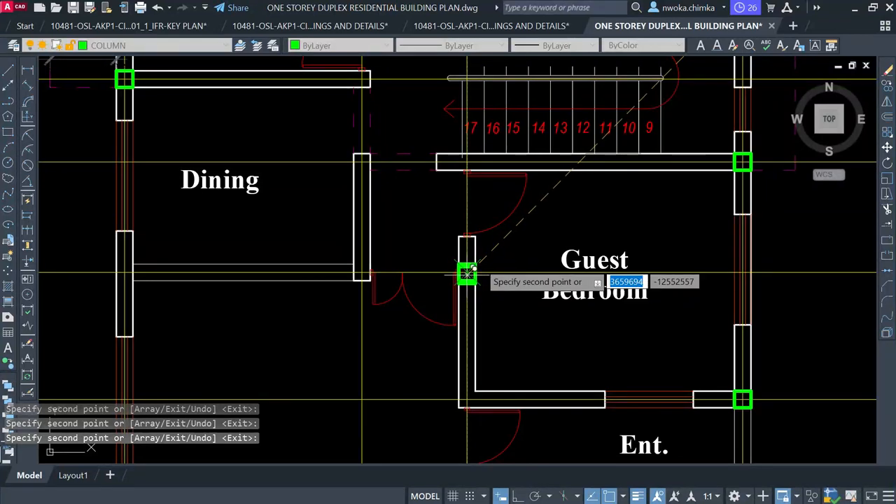
pyautogui.scroll(-4, 449, 232)
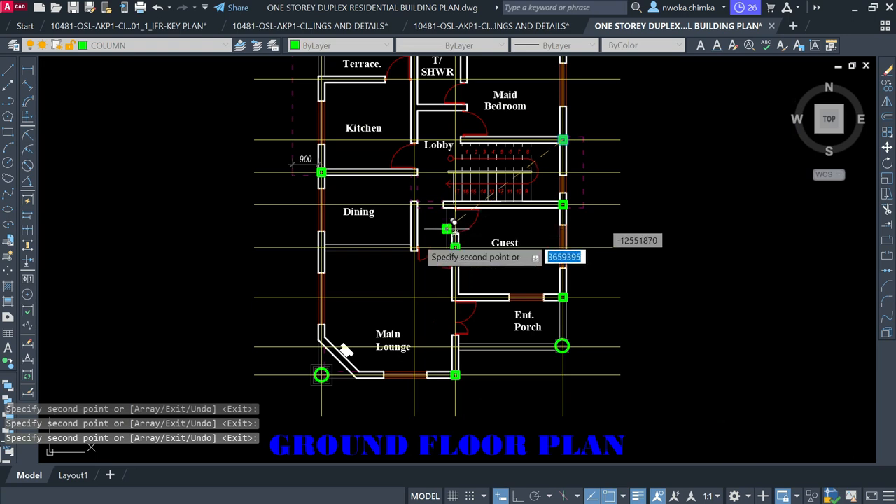
pyautogui.click(416, 233)
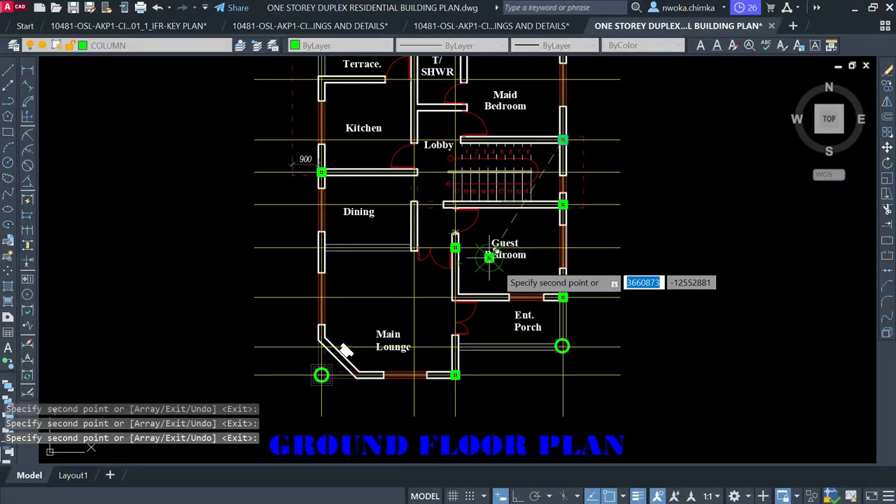
pyautogui.scroll(2, 488, 257)
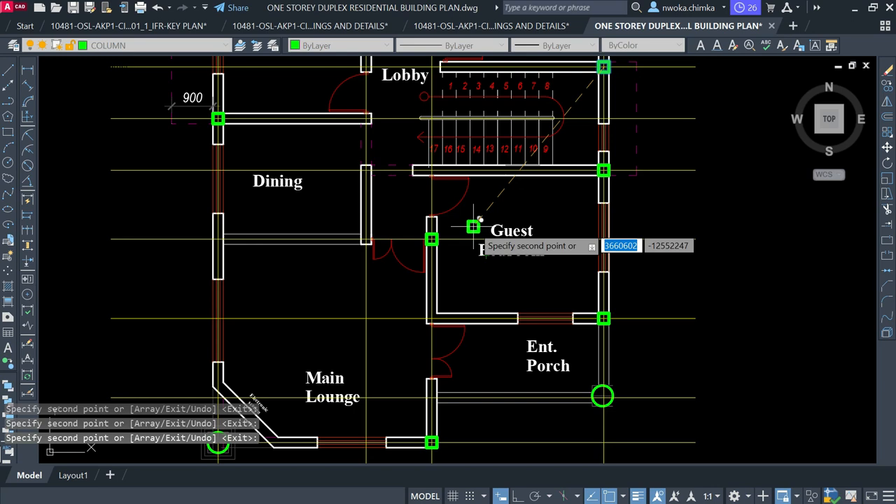
pyautogui.scroll(-1, 473, 226)
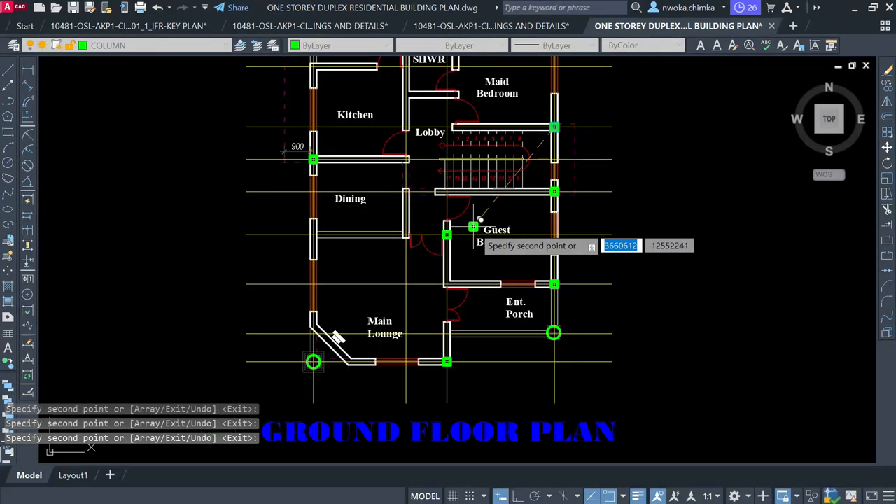
pyautogui.scroll(2, 473, 226)
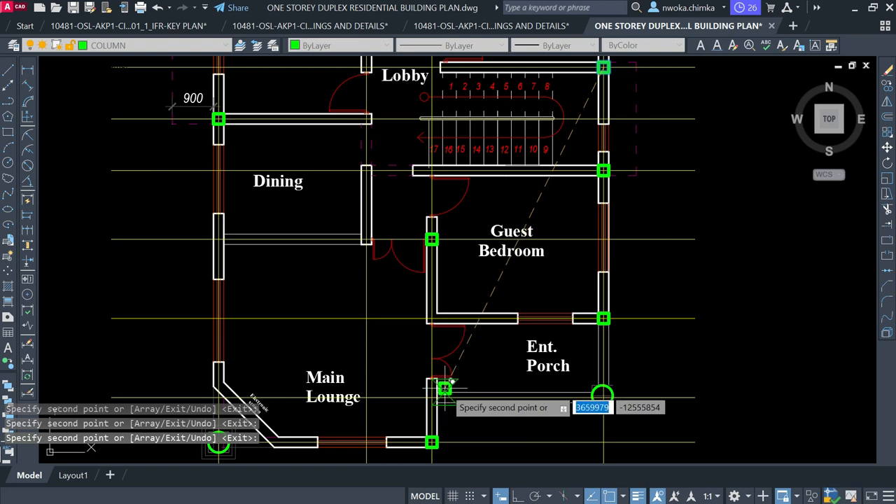
pyautogui.scroll(-2, 400, 334)
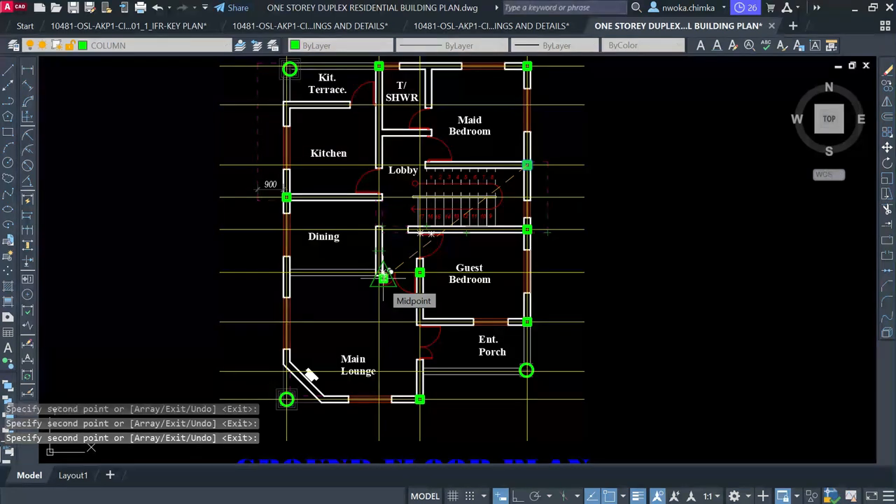
pyautogui.click(383, 277)
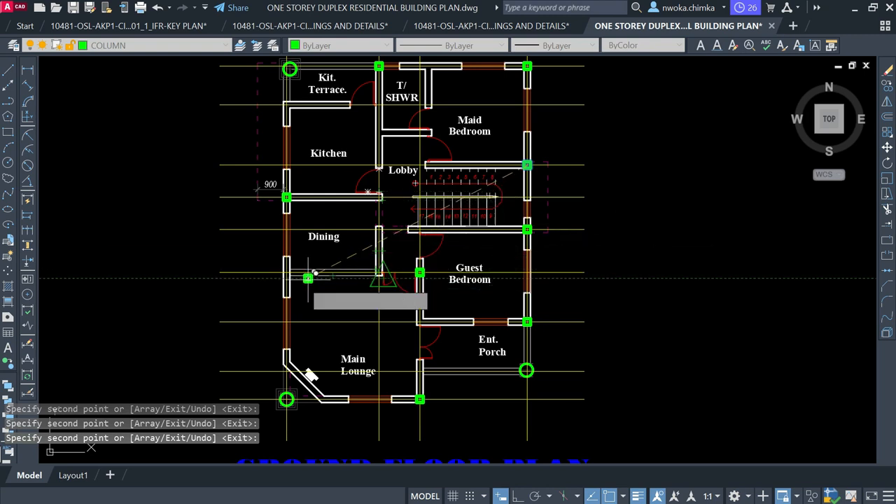
# Copy columns to the Guest Bedroom west wall and the top T/SHWR intersection
pyautogui.scroll(6, 288, 274)
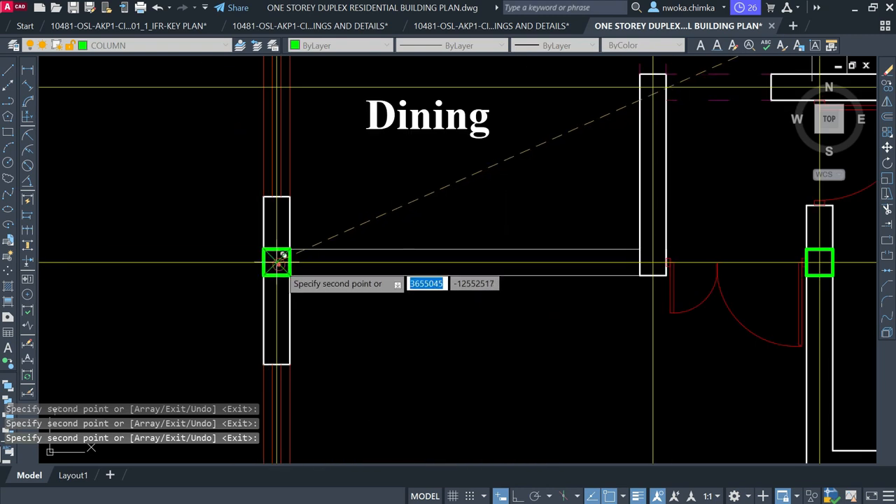
pyautogui.scroll(-6, 283, 256)
pyautogui.moveTo(416, 258); pyautogui.dragTo(379, 294, button='middle')
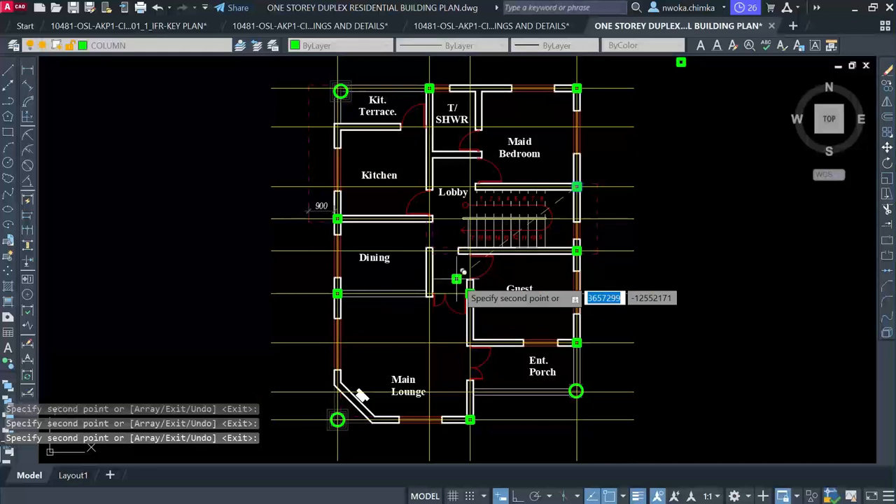
pyautogui.click(339, 90)
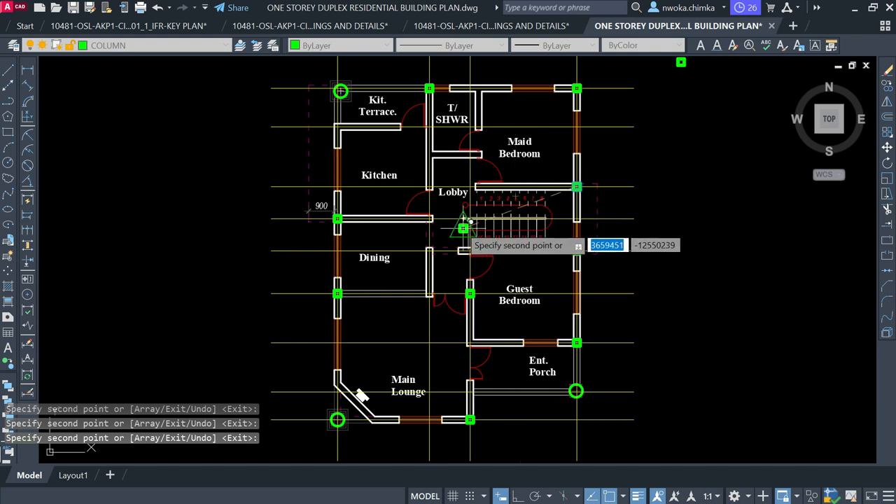
pyautogui.scroll(2, 466, 203)
pyautogui.scroll(-2, 434, 200)
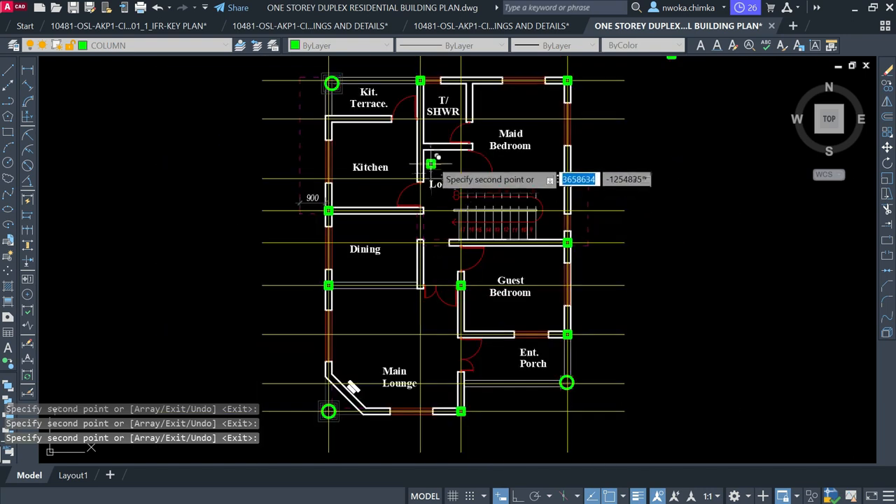
pyautogui.scroll(2, 422, 77)
pyautogui.scroll(-2, 422, 76)
pyautogui.click(422, 75)
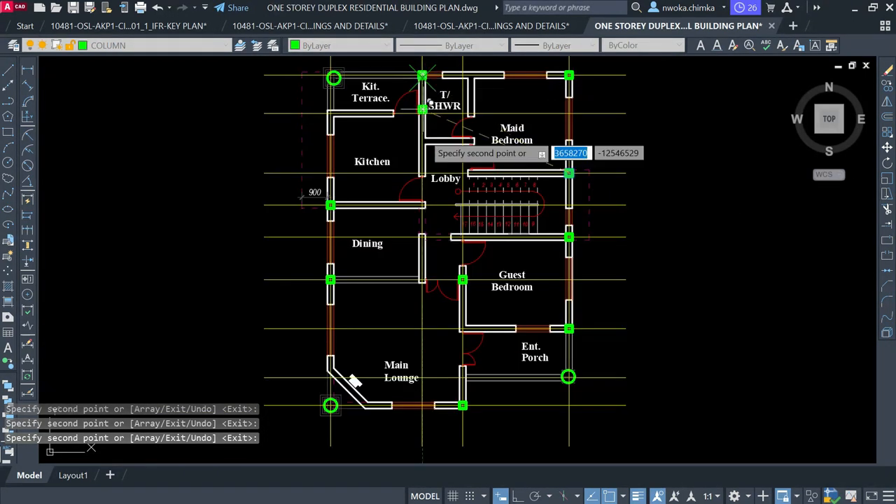
# Add columns at the Kitchen wall end and Dining/Lobby corner, end copying, and select the misplaced column
pyautogui.scroll(2, 422, 280)
pyautogui.scroll(-2, 422, 280)
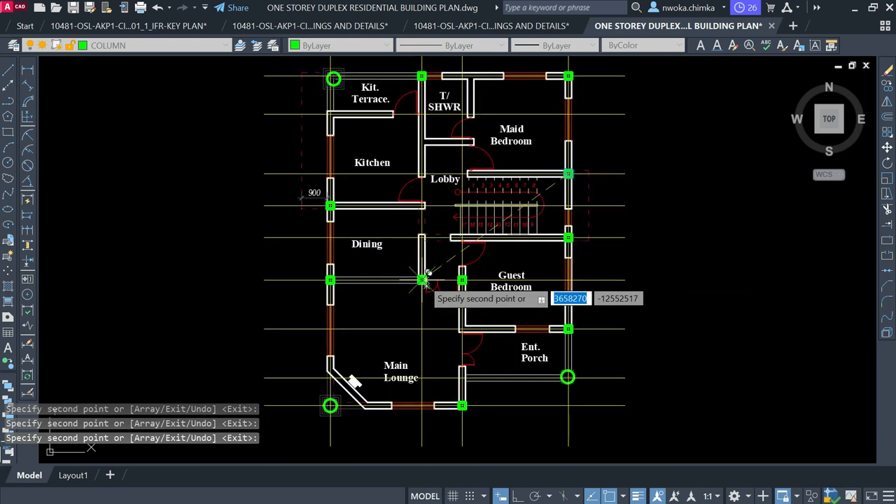
pyautogui.scroll(5, 422, 205)
pyautogui.scroll(2, 423, 218)
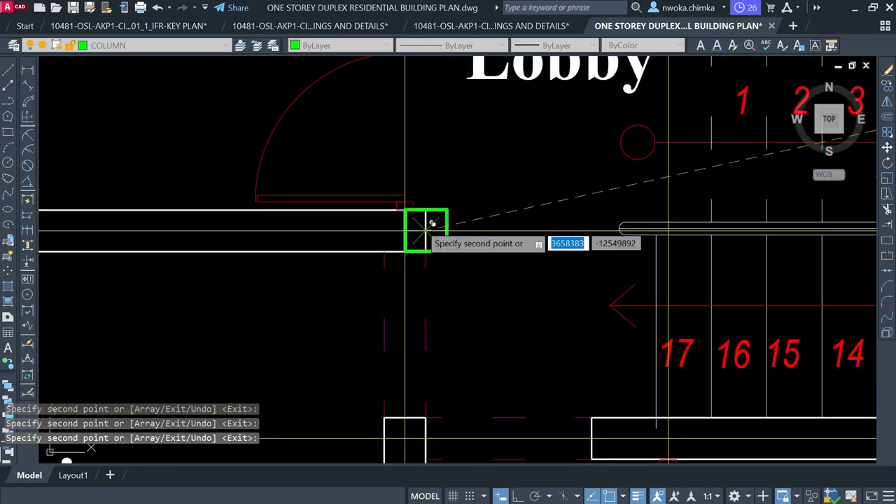
pyautogui.click(411, 224)
pyautogui.scroll(-7, 371, 314)
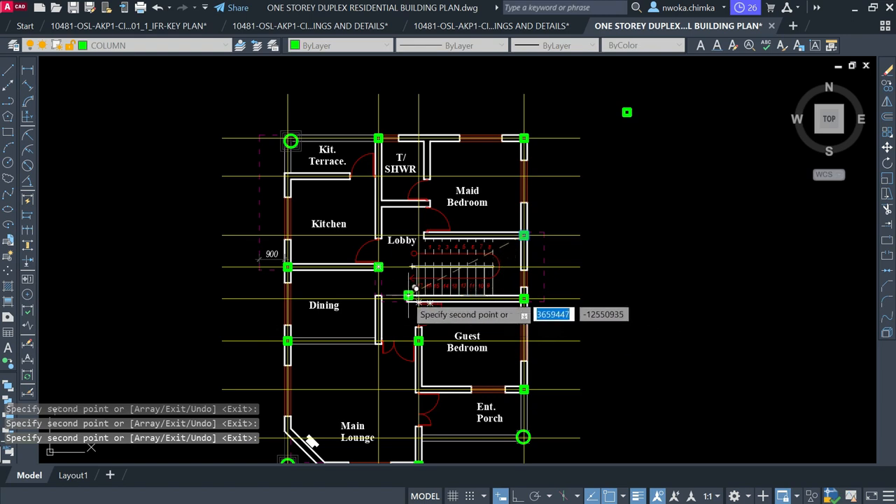
pyautogui.scroll(4, 399, 294)
pyautogui.scroll(2, 400, 288)
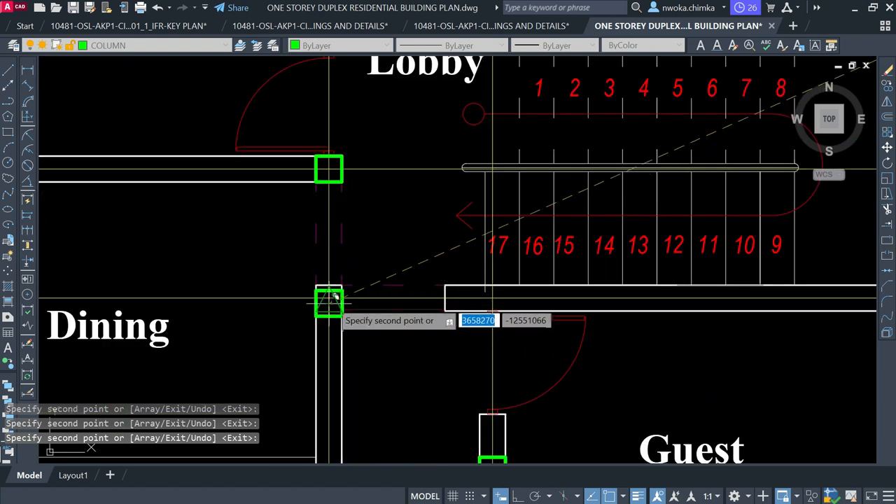
pyautogui.click(336, 290)
pyautogui.scroll(-4, 329, 301)
pyautogui.scroll(6, 380, 214)
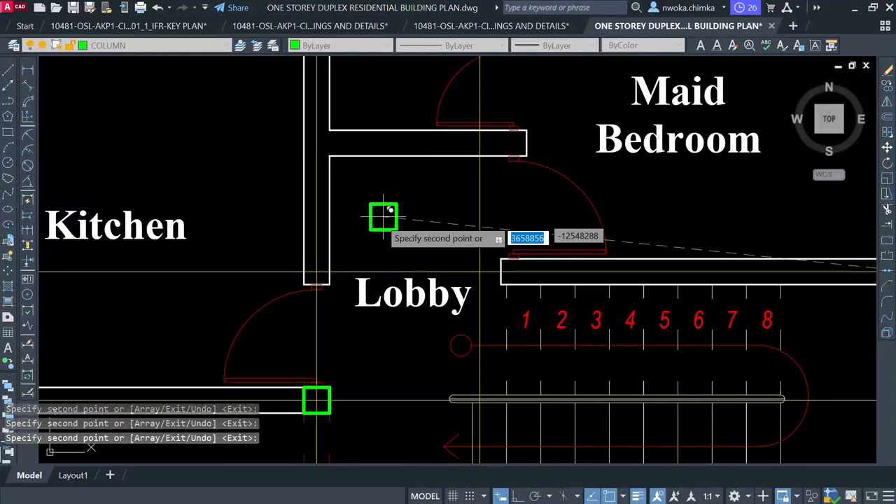
pyautogui.scroll(-3, 301, 280)
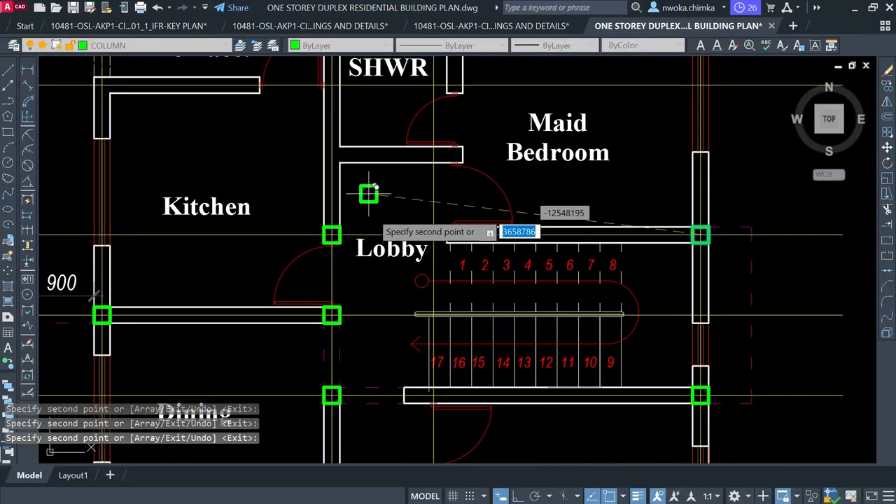
pyautogui.press('Escape')
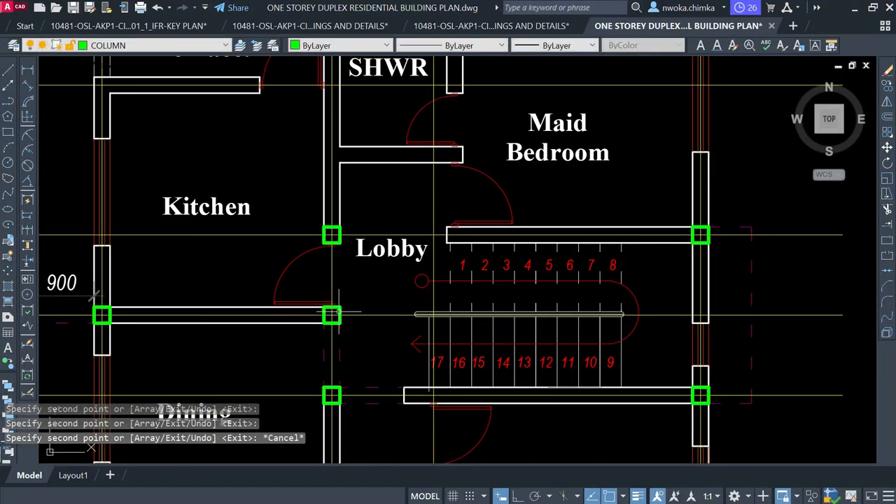
pyautogui.click(332, 314)
# Erase the selected misplaced column near the Kitchen–Lobby junction
pyautogui.write('E')
pyautogui.press('Return')
pyautogui.scroll(-4, 412, 203)
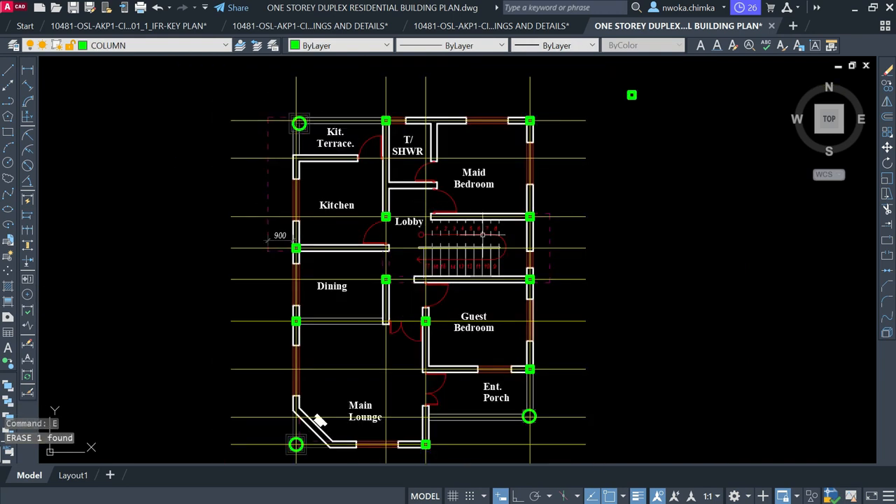
pyautogui.scroll(-2, 552, 179)
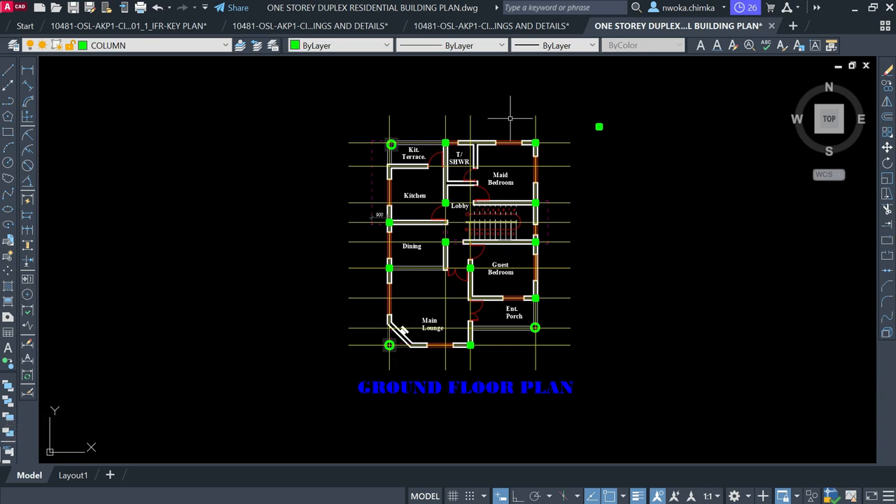
pyautogui.scroll(2, 510, 118)
# Window-select and erase the stray column outside the plan's upper-right corner
pyautogui.click(624, 112)
pyautogui.click(715, 202)
pyautogui.write('e')
pyautogui.press('Return')
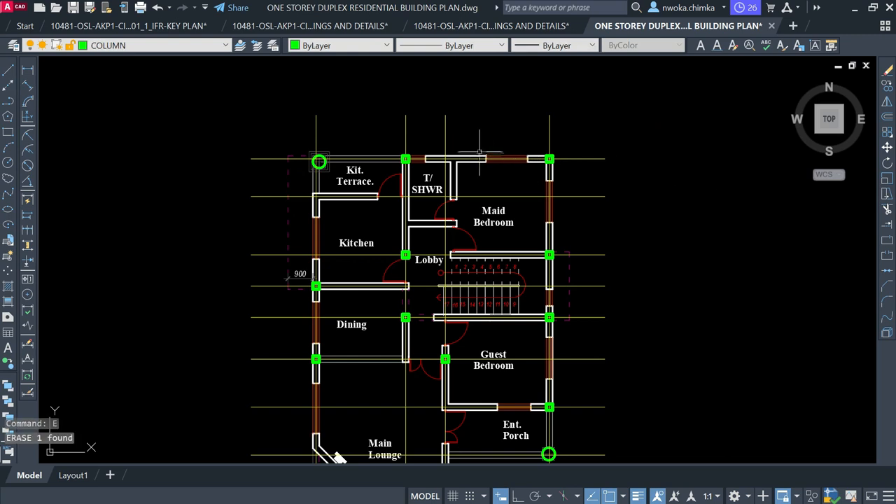
pyautogui.scroll(-2, 479, 151)
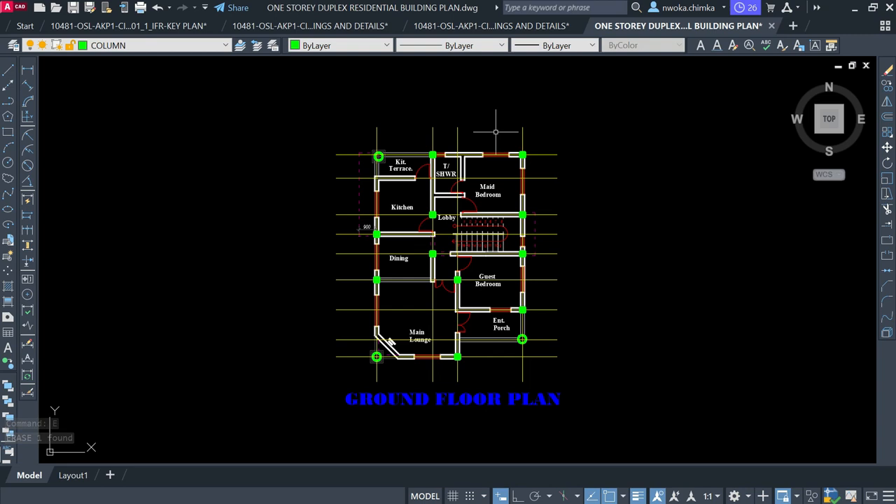
pyautogui.moveTo(490, 127); pyautogui.dragTo(453, 167, button='middle')
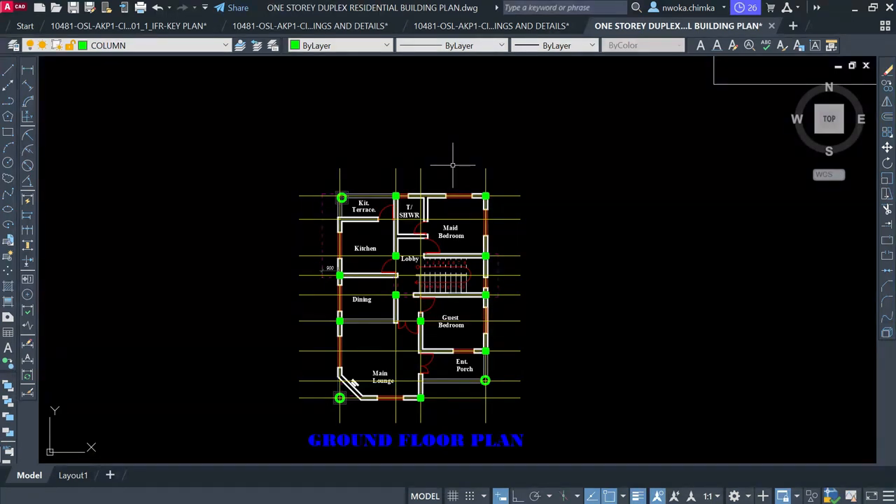
pyautogui.click(151, 46)
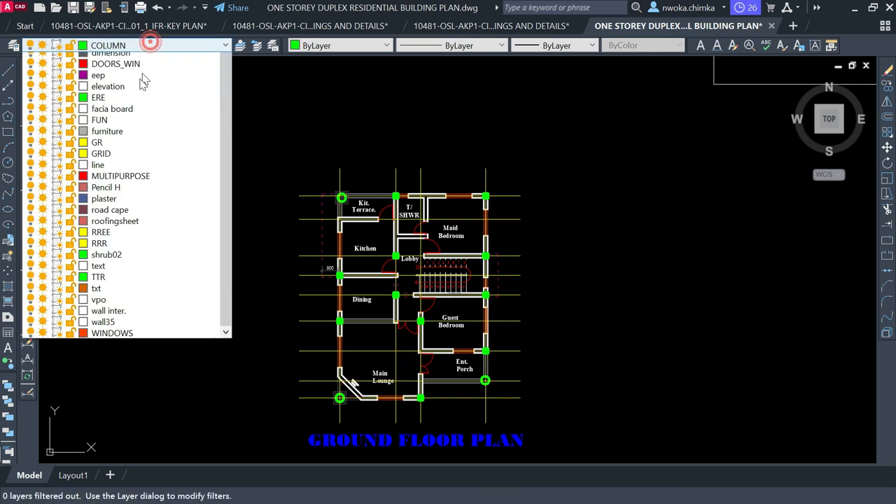
# Make layer 7 current and try top linear dimensions of 3225 and 5175, cancelling both
pyautogui.scroll(3, 133, 77)
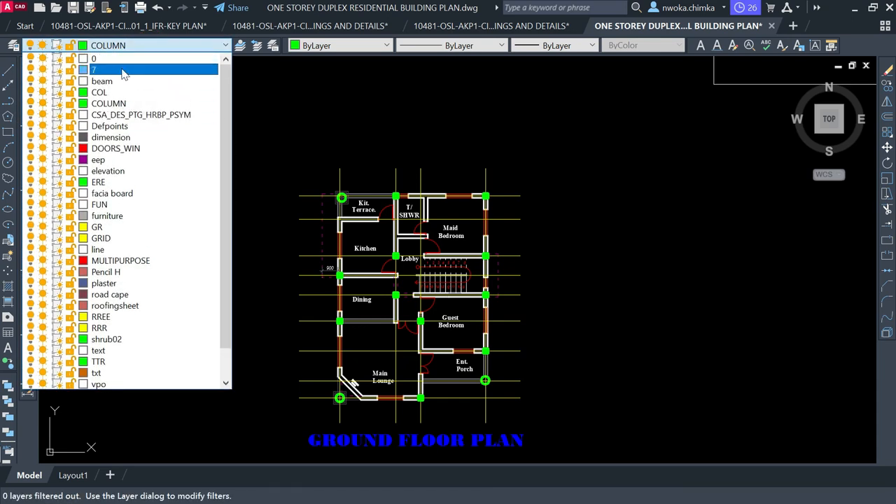
pyautogui.click(129, 69)
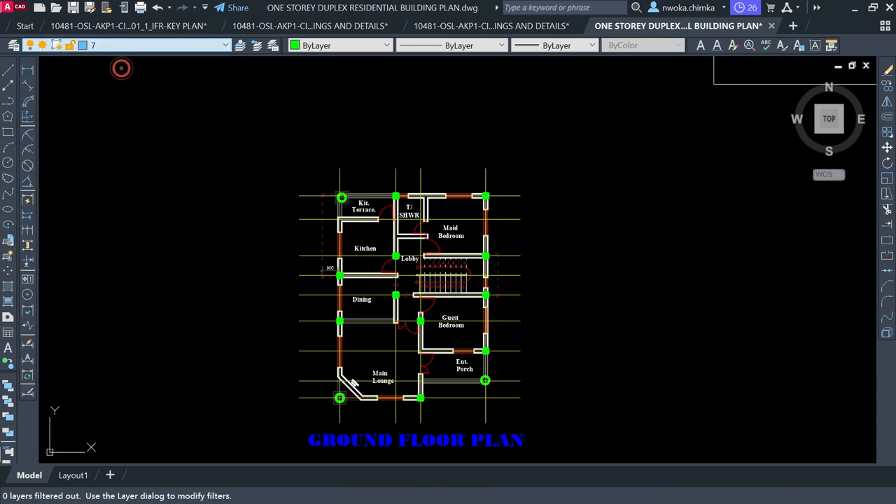
pyautogui.click(27, 70)
pyautogui.scroll(4, 389, 175)
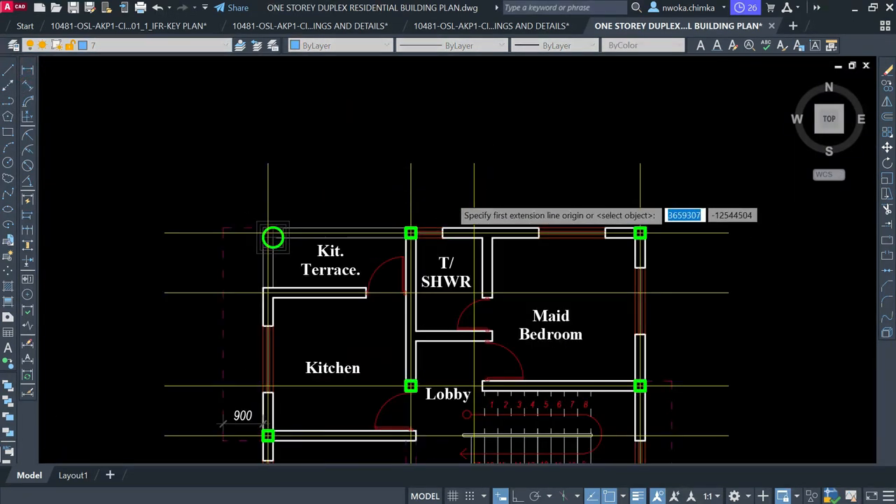
pyautogui.scroll(2, 448, 198)
pyautogui.click(152, 184)
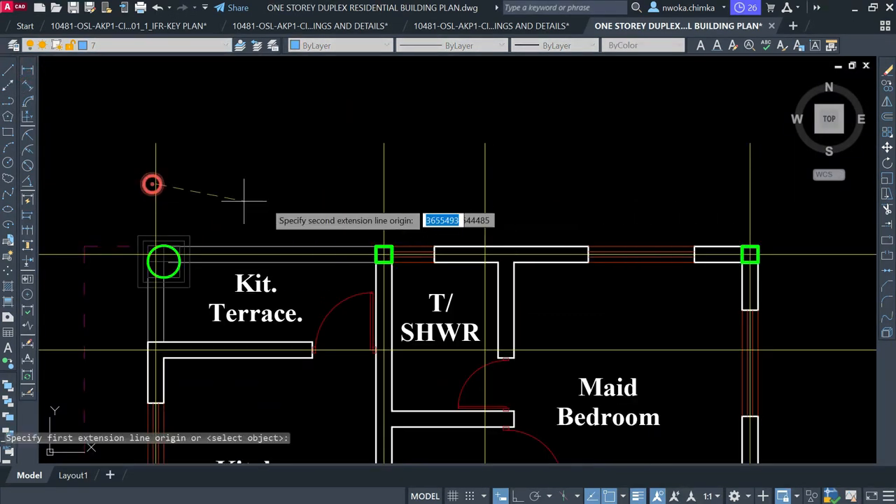
pyautogui.click(383, 183)
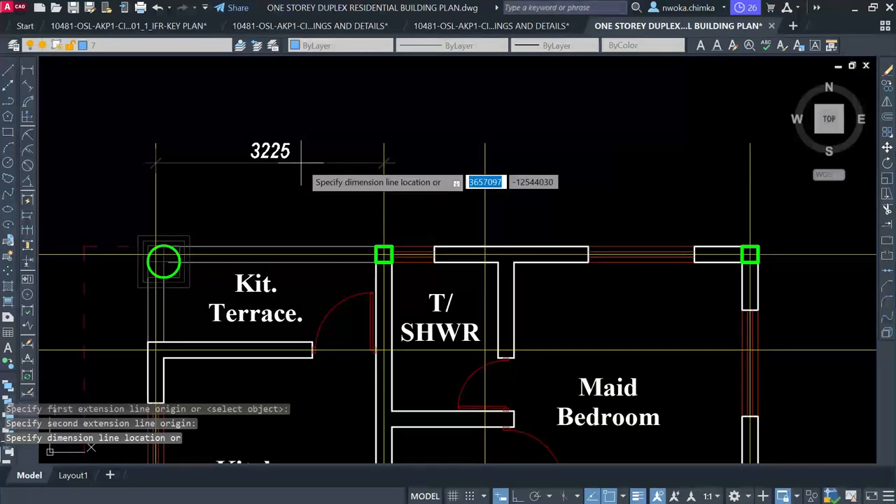
pyautogui.press('Escape')
pyautogui.press('Return')
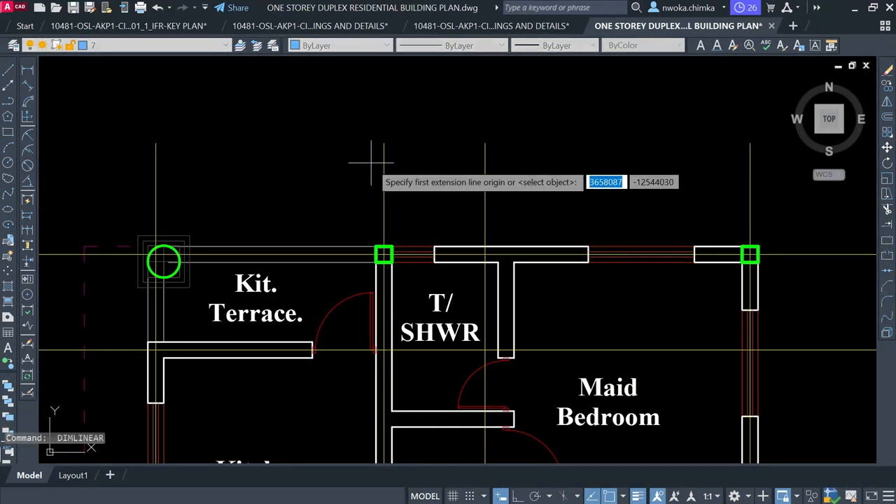
pyautogui.click(382, 158)
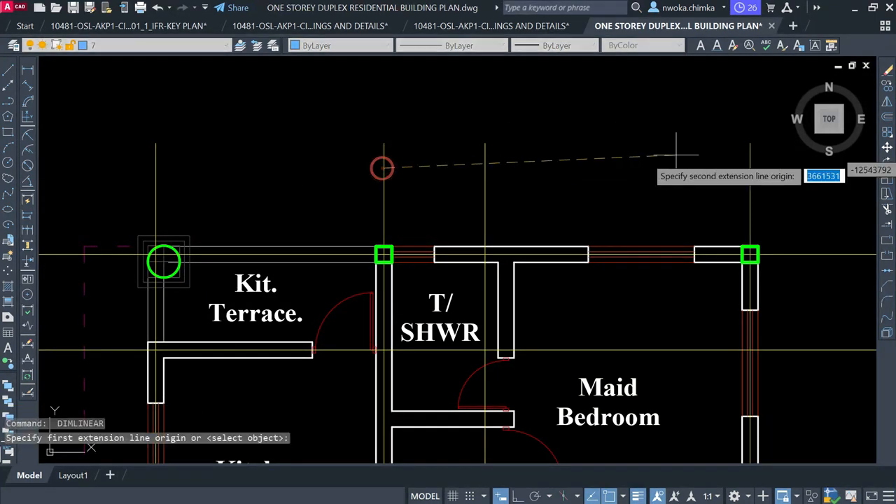
pyautogui.click(750, 155)
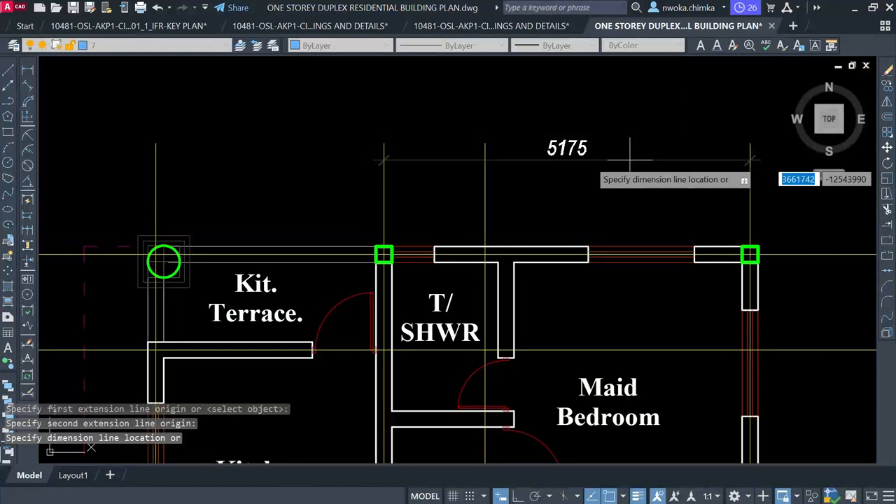
pyautogui.press('Escape')
# Try a 3450 vertical dimension from the top gridline to the Lobby gridline, then cancel it
pyautogui.scroll(-2, 460, 95)
pyautogui.scroll(-2, 460, 95)
pyautogui.press('space')
pyautogui.scroll(2, 617, 152)
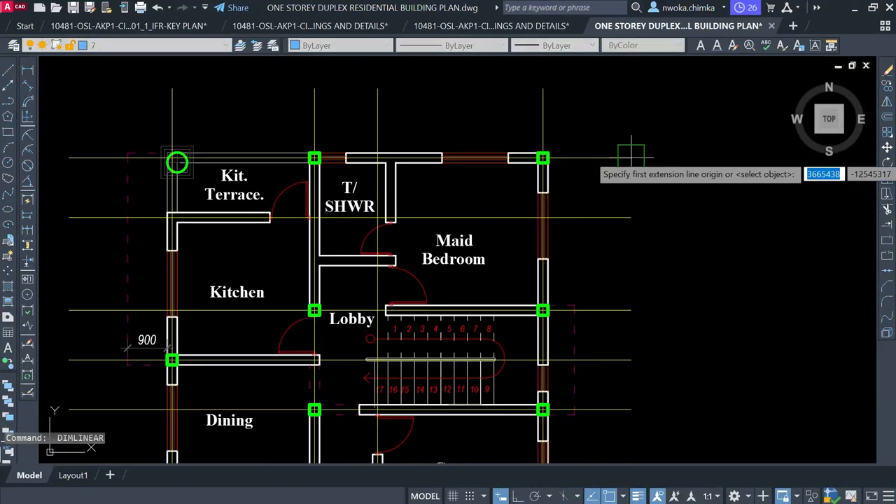
pyautogui.click(631, 157)
pyautogui.click(631, 309)
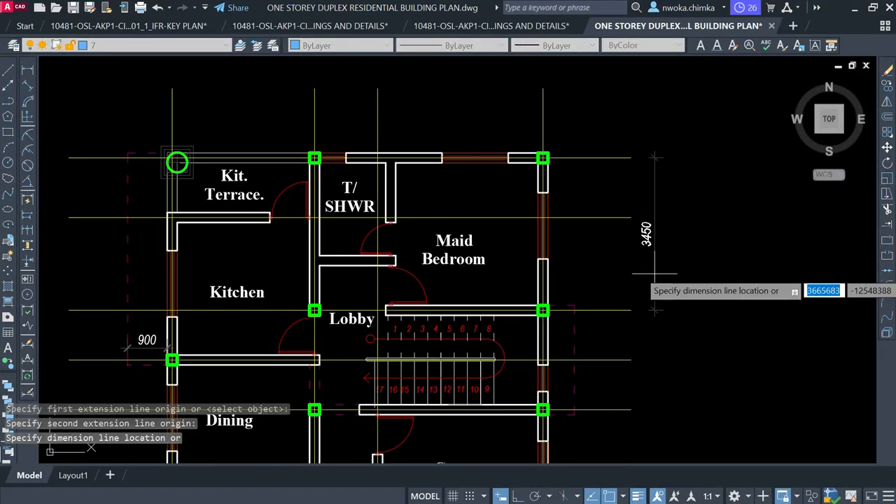
pyautogui.scroll(2, 657, 257)
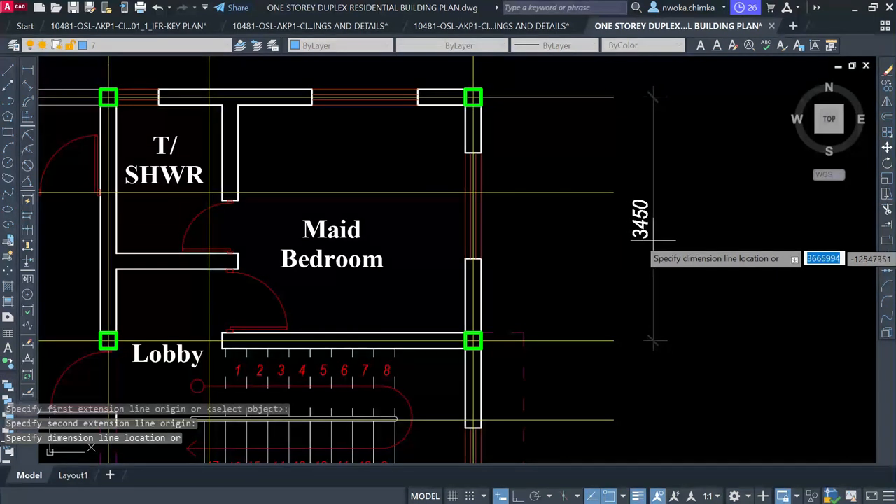
pyautogui.press('Escape')
# Try a 5700 vertical dimension from the top gridline to the lower gridline, then cancel it
pyautogui.scroll(-4, 592, 144)
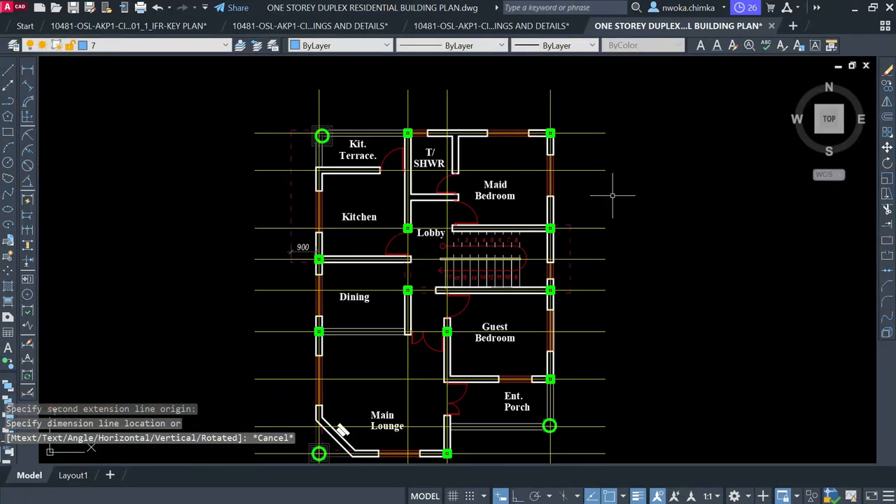
pyautogui.press('Return')
pyautogui.scroll(2, 609, 207)
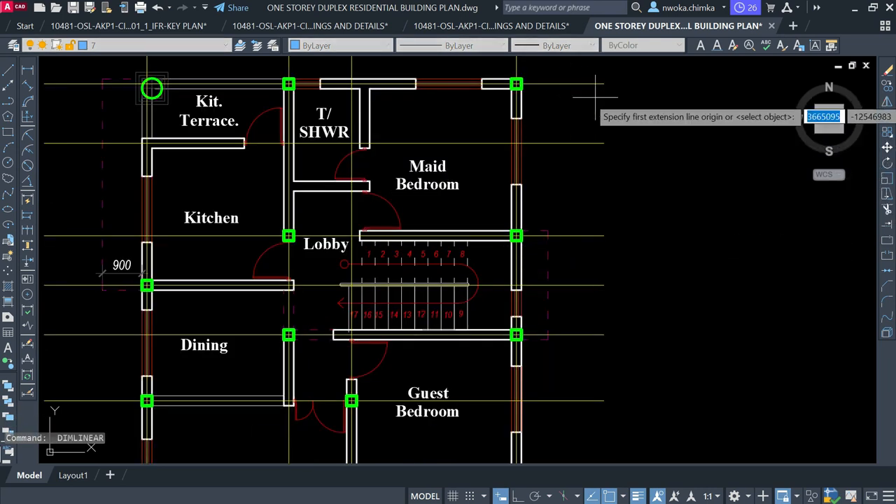
pyautogui.click(587, 84)
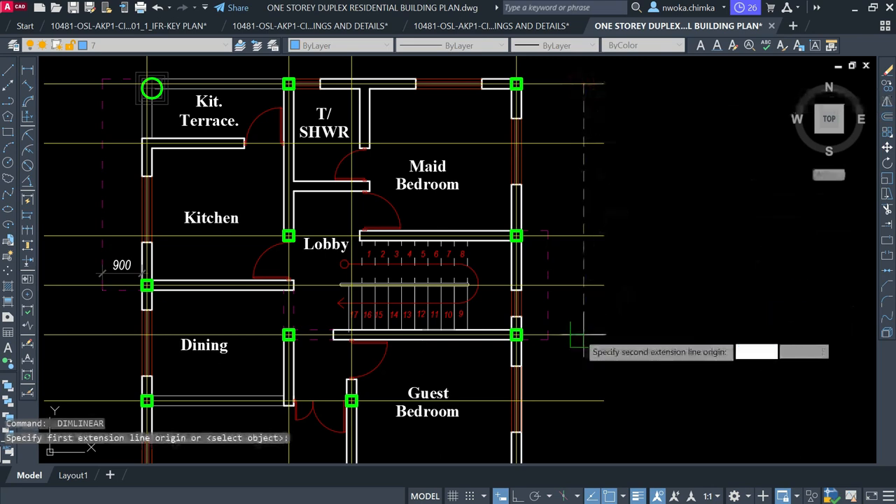
pyautogui.click(577, 334)
pyautogui.scroll(2, 622, 203)
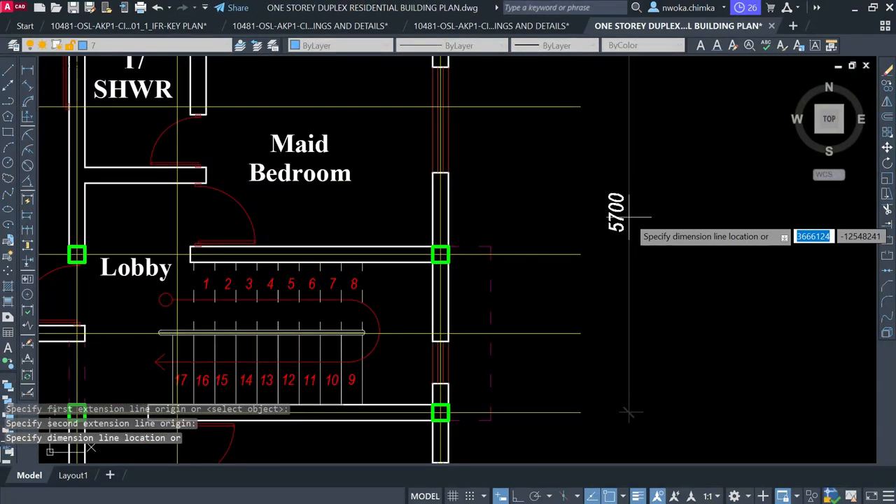
pyautogui.scroll(-2, 603, 224)
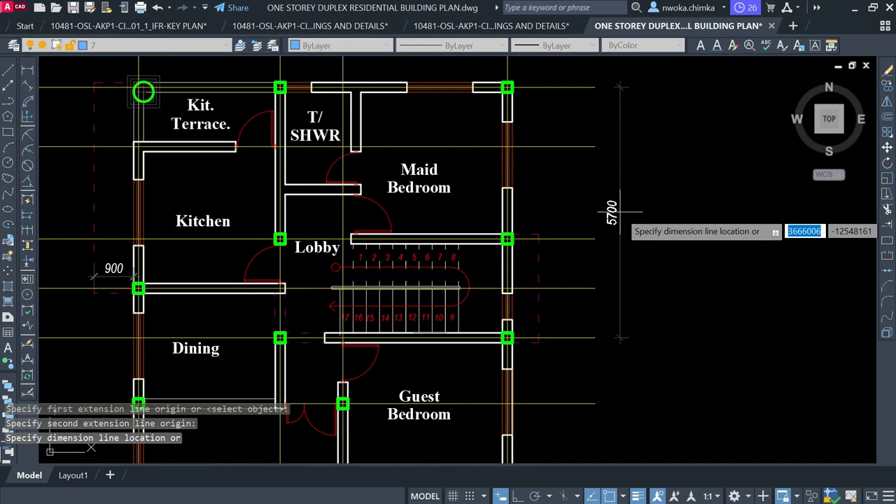
pyautogui.press('Escape')
# Make two more vertical dimension attempts on the right gridlines, cancelling both
pyautogui.scroll(2, 532, 240)
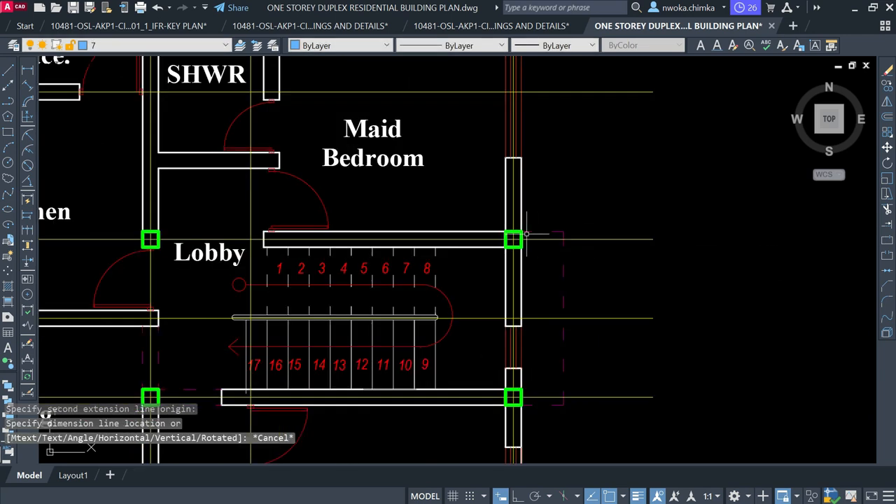
pyautogui.scroll(2, 519, 237)
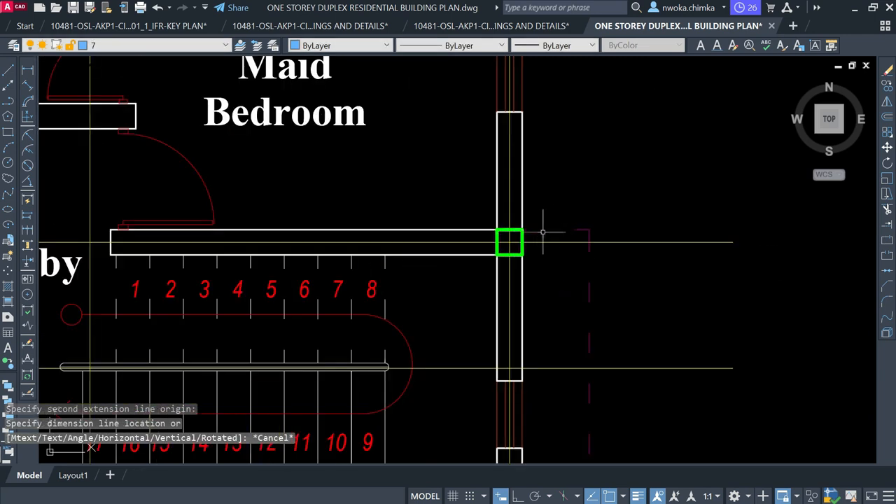
pyautogui.scroll(-4, 546, 229)
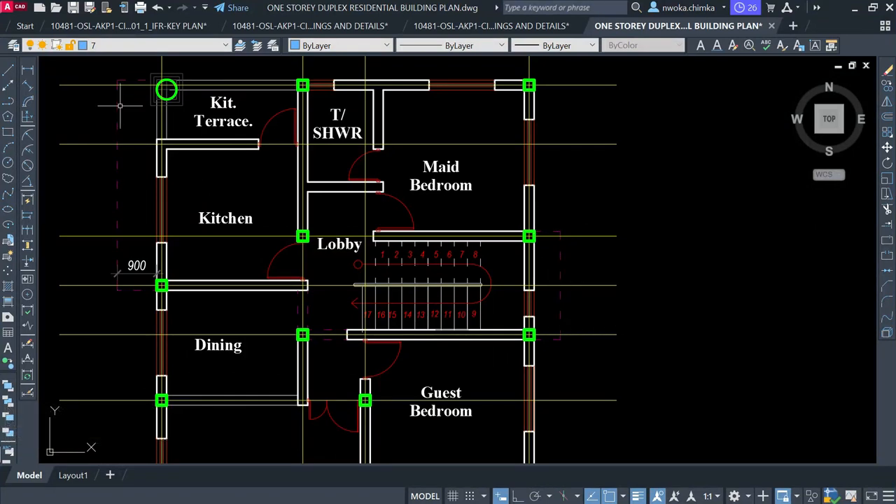
pyautogui.click(28, 71)
pyautogui.click(615, 236)
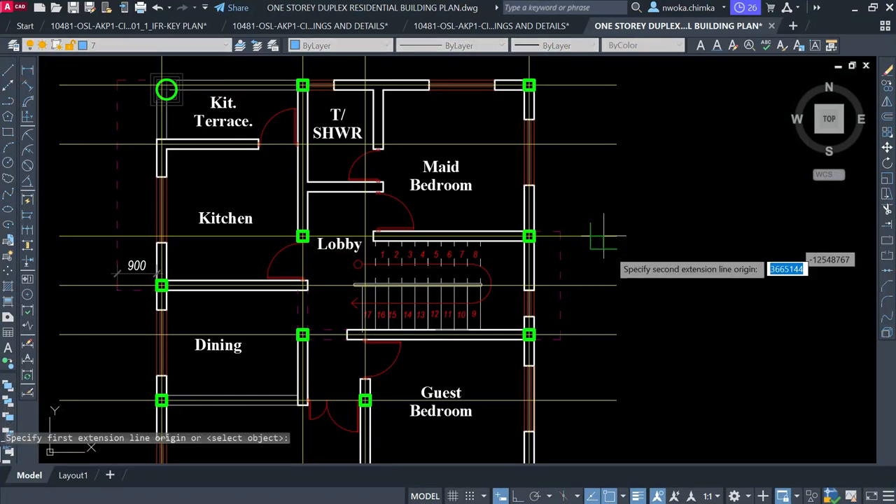
pyautogui.click(616, 334)
pyautogui.scroll(2, 639, 291)
pyautogui.press('Escape')
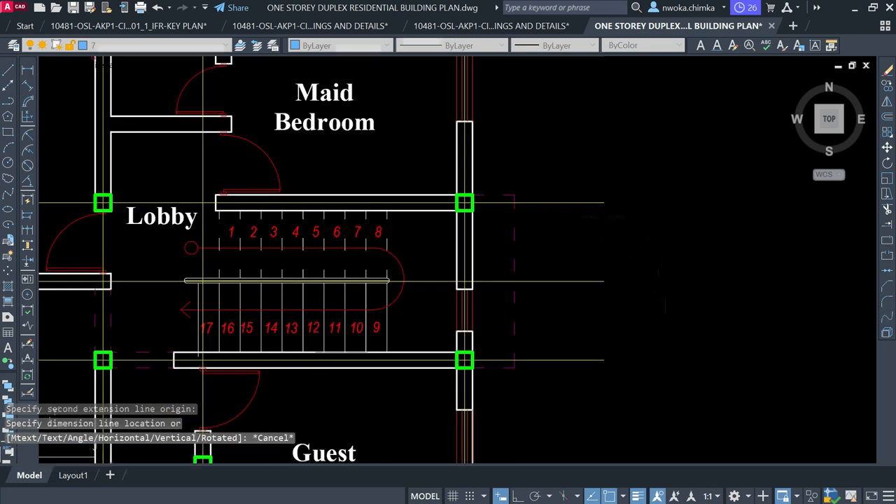
pyautogui.scroll(-2, 585, 175)
pyautogui.press('Return')
pyautogui.click(586, 230)
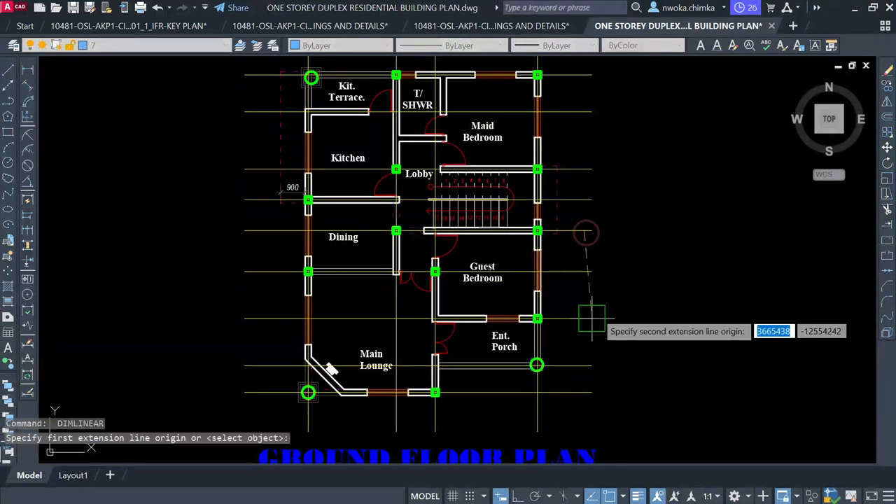
pyautogui.click(581, 318)
pyautogui.scroll(2, 616, 280)
pyautogui.press('Escape')
# Dimension from the upper right gridline to the porch column, placing the 4950 dimension right of the plan
pyautogui.scroll(-2, 615, 262)
pyautogui.scroll(-2, 569, 273)
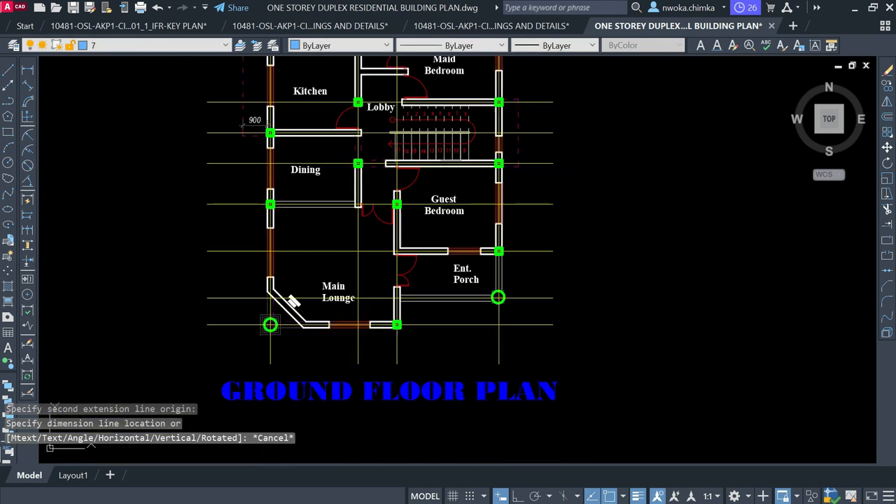
pyautogui.scroll(4, 498, 248)
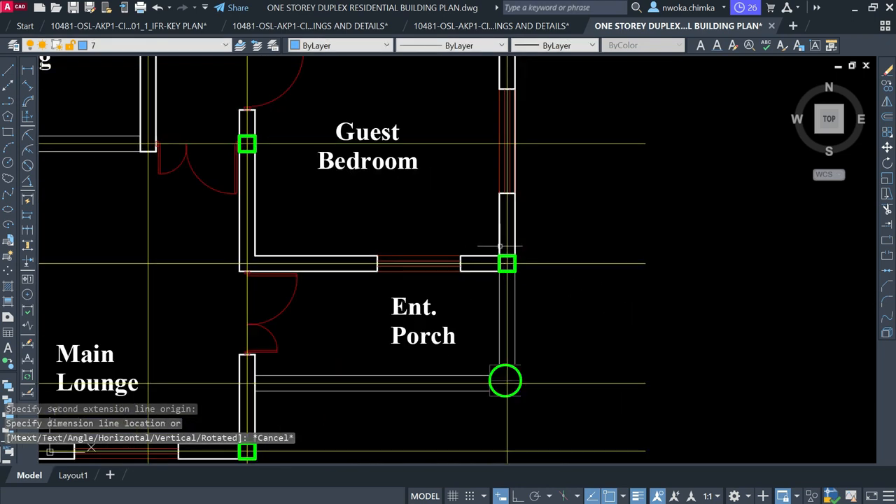
pyautogui.scroll(-2, 504, 248)
pyautogui.press('Return')
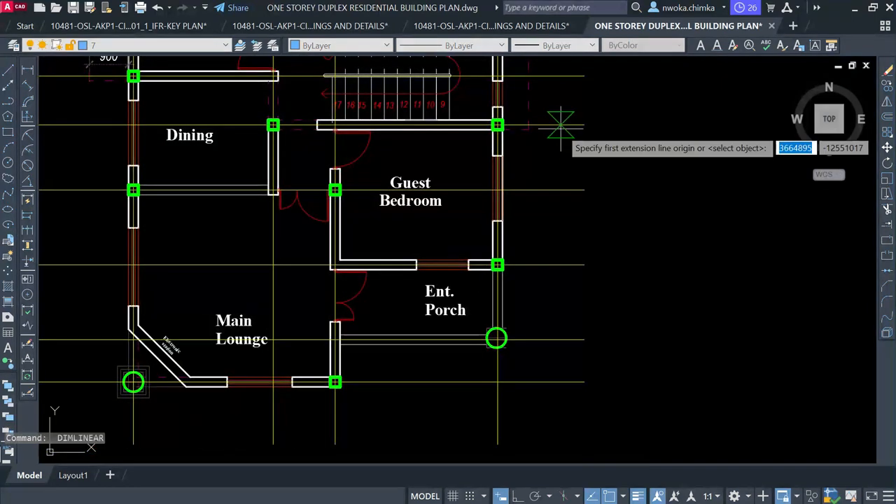
pyautogui.click(559, 124)
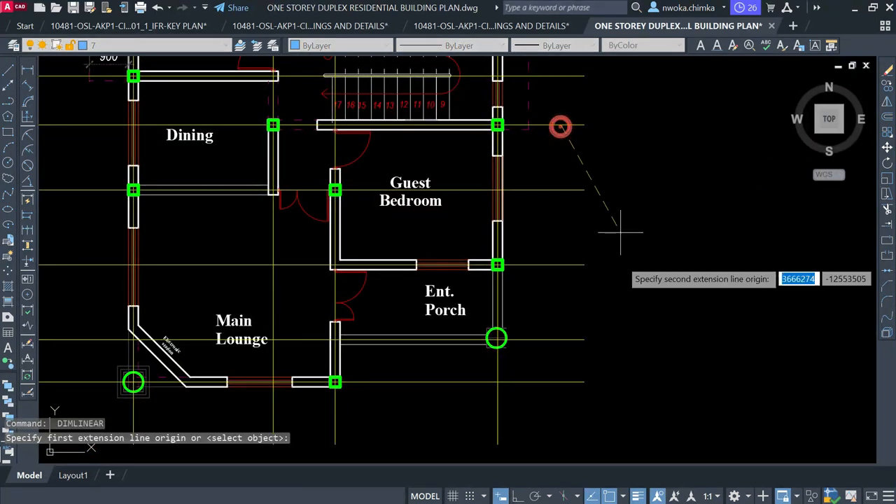
pyautogui.click(550, 339)
pyautogui.scroll(2, 604, 247)
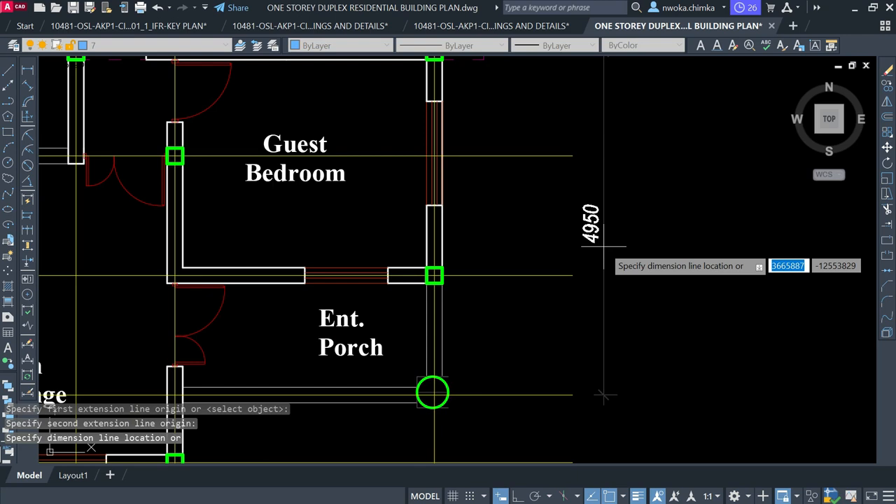
pyautogui.scroll(-2, 605, 245)
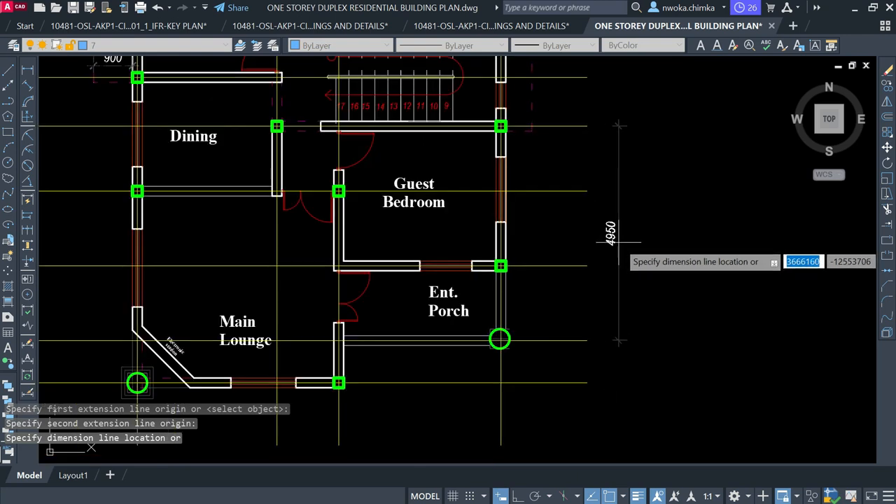
pyautogui.click(617, 241)
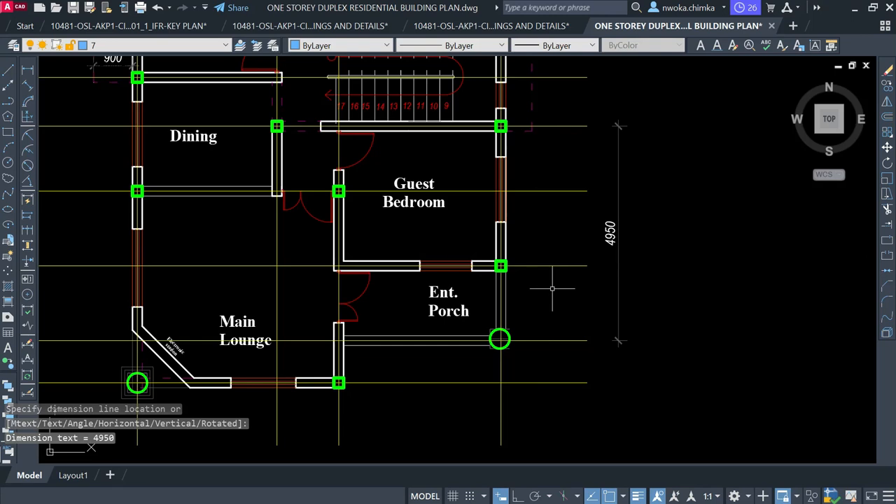
pyautogui.scroll(2, 490, 339)
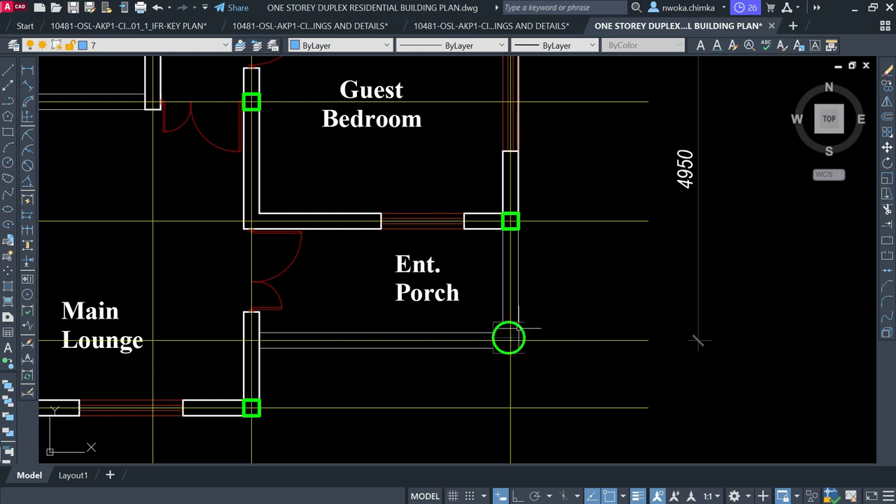
pyautogui.scroll(-3, 508, 338)
pyautogui.scroll(4, 516, 342)
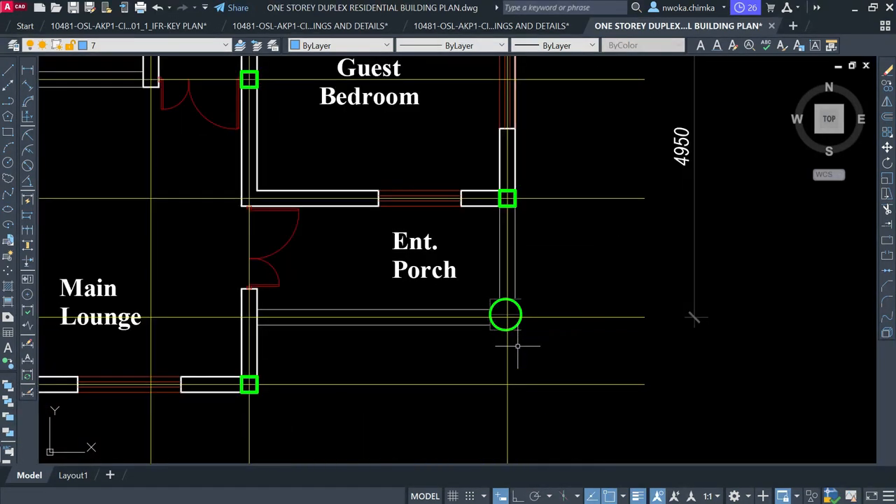
pyautogui.moveTo(508, 192); pyautogui.dragTo(494, 223, button='middle')
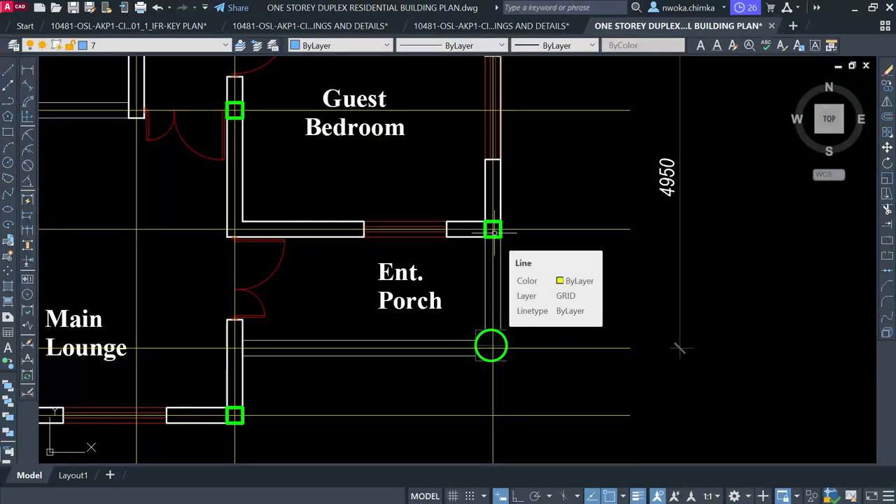
pyautogui.click(491, 343)
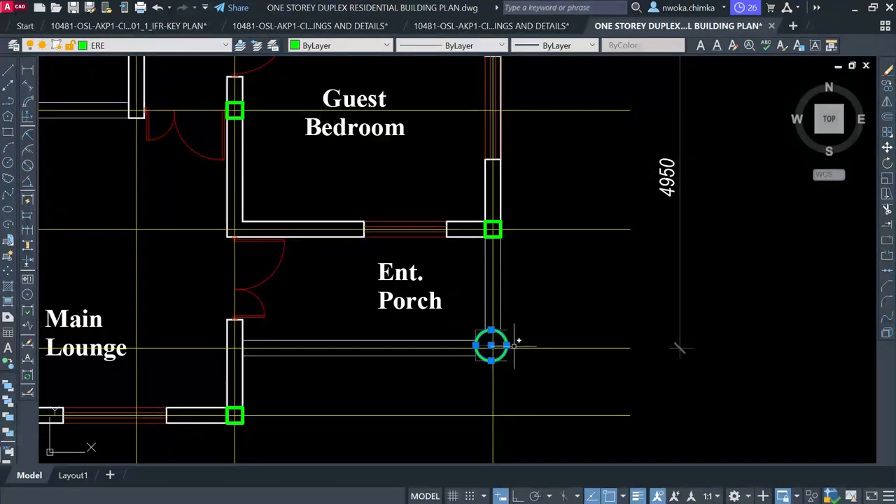
pyautogui.press('Escape')
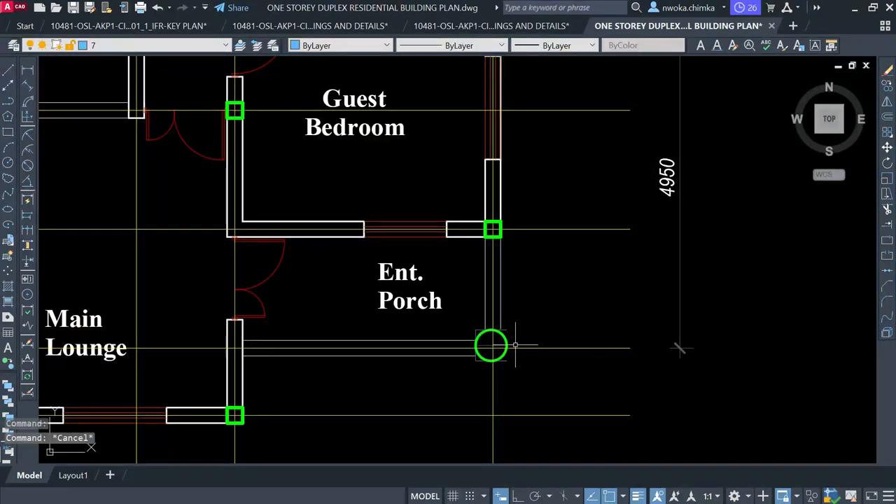
pyautogui.scroll(-2, 514, 344)
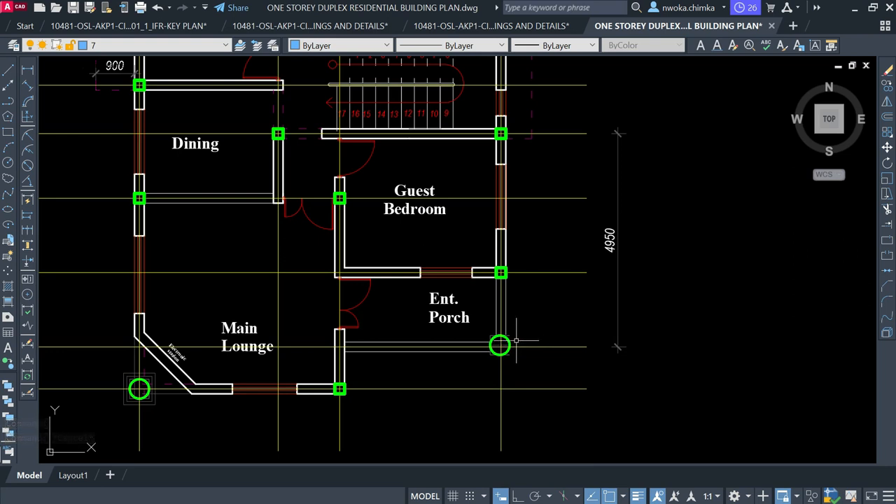
pyautogui.scroll(-5, 515, 341)
pyautogui.scroll(-2, 557, 339)
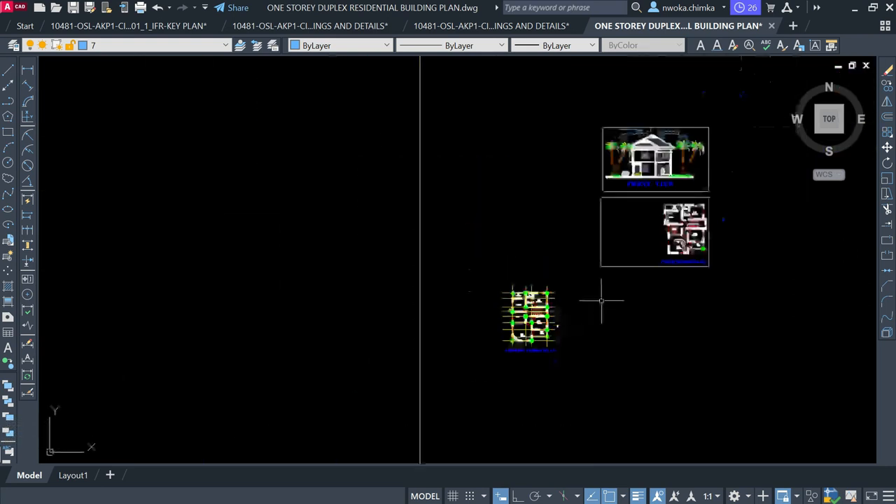
pyautogui.scroll(4, 683, 158)
pyautogui.scroll(4, 664, 176)
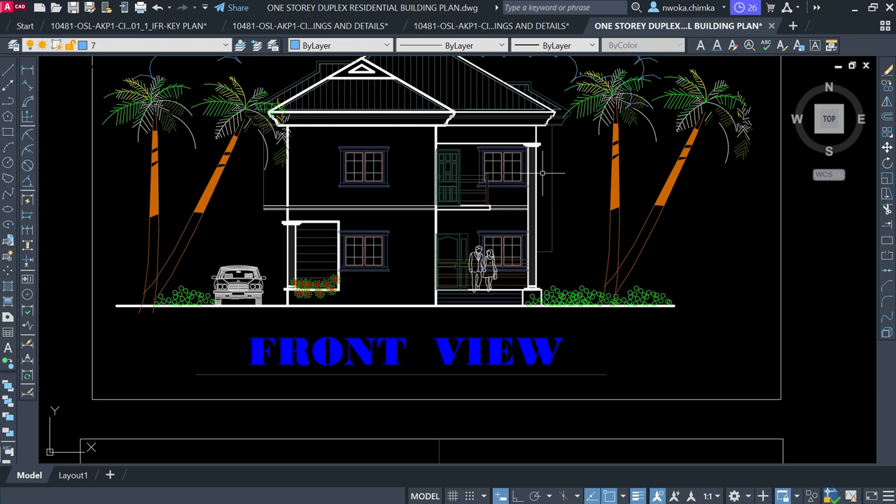
pyautogui.scroll(2, 537, 148)
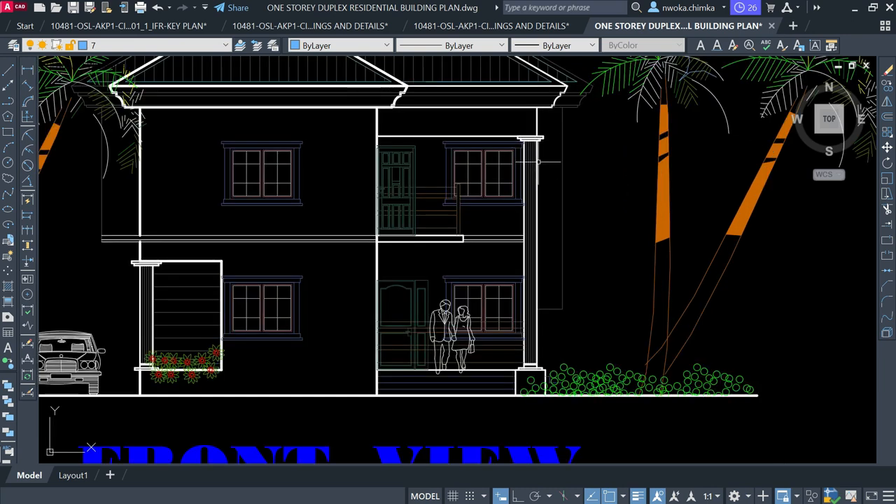
pyautogui.scroll(-4, 538, 200)
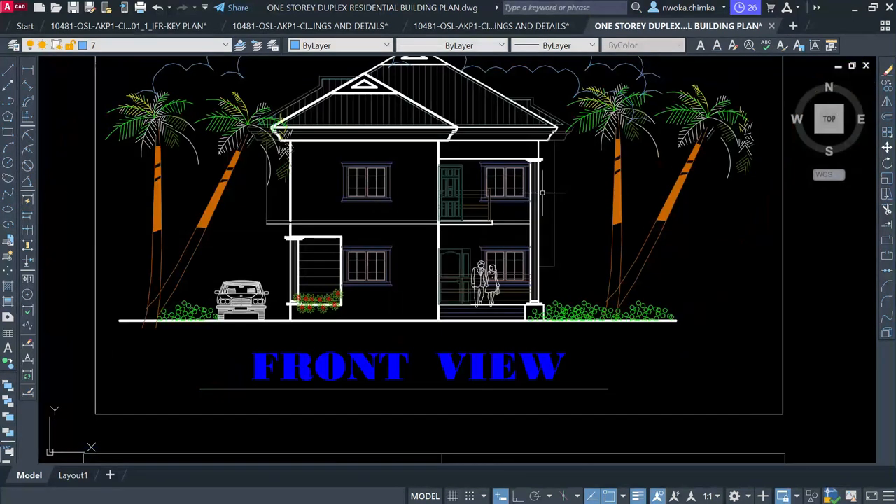
pyautogui.scroll(-3, 543, 192)
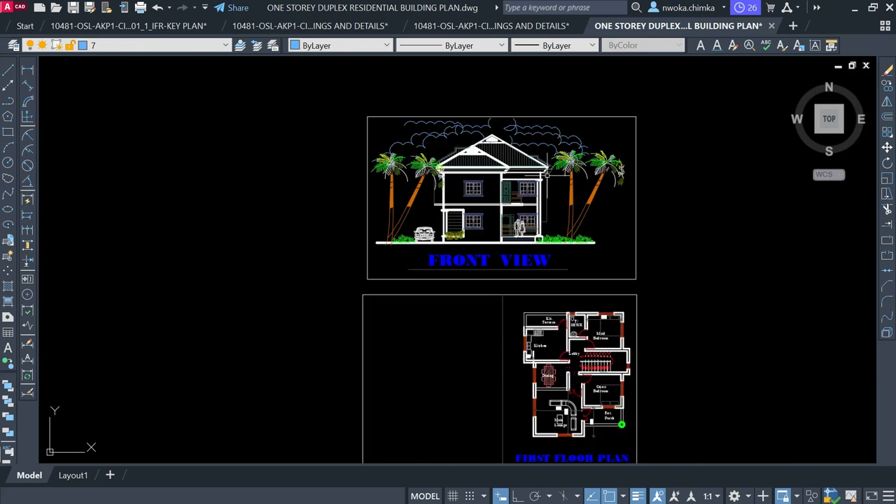
pyautogui.moveTo(420, 278); pyautogui.dragTo(447, 189, button='middle')
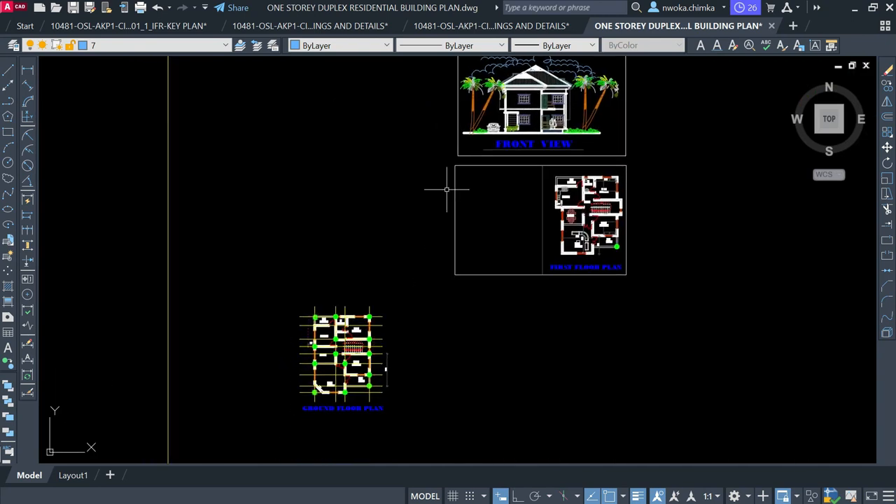
pyautogui.scroll(10, 356, 392)
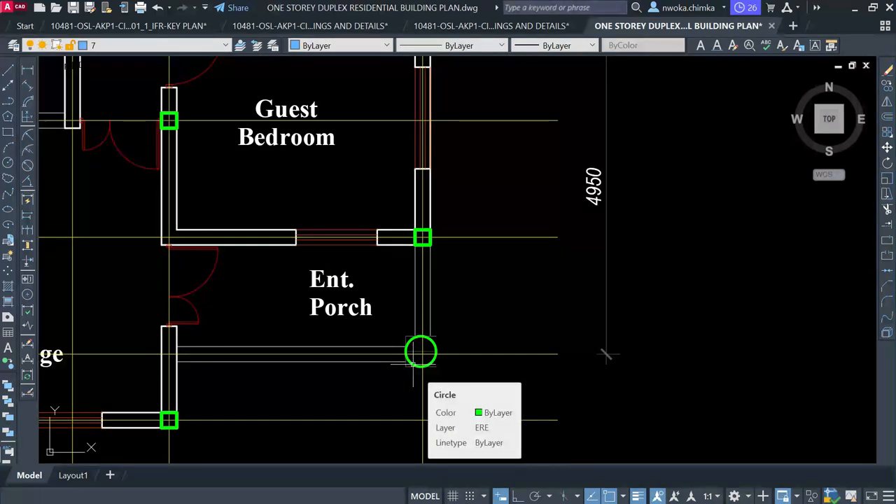
pyautogui.scroll(-3, 411, 359)
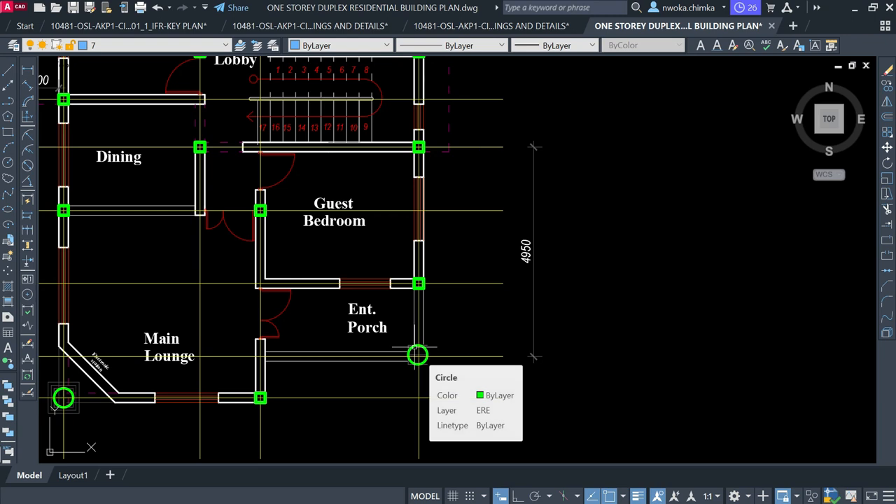
pyautogui.scroll(2, 418, 305)
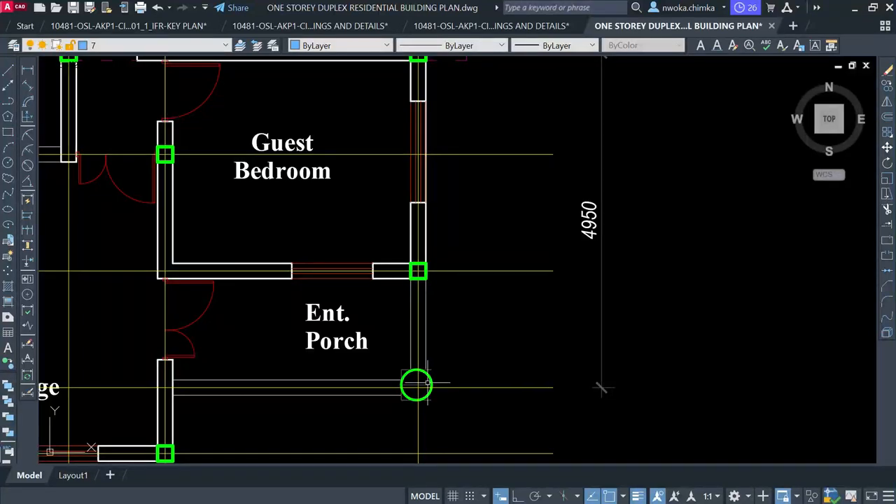
pyautogui.scroll(6, 406, 378)
pyautogui.click(399, 362)
pyautogui.click(356, 319)
pyautogui.scroll(-3, 389, 238)
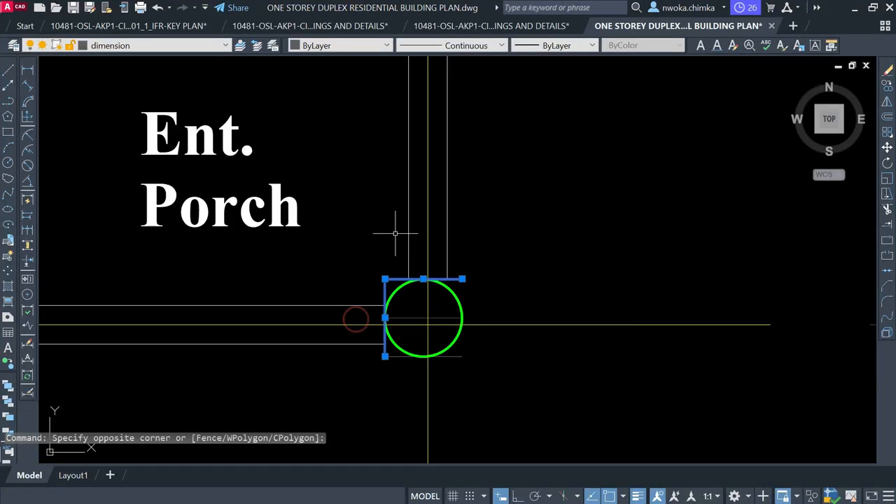
pyautogui.click(402, 356)
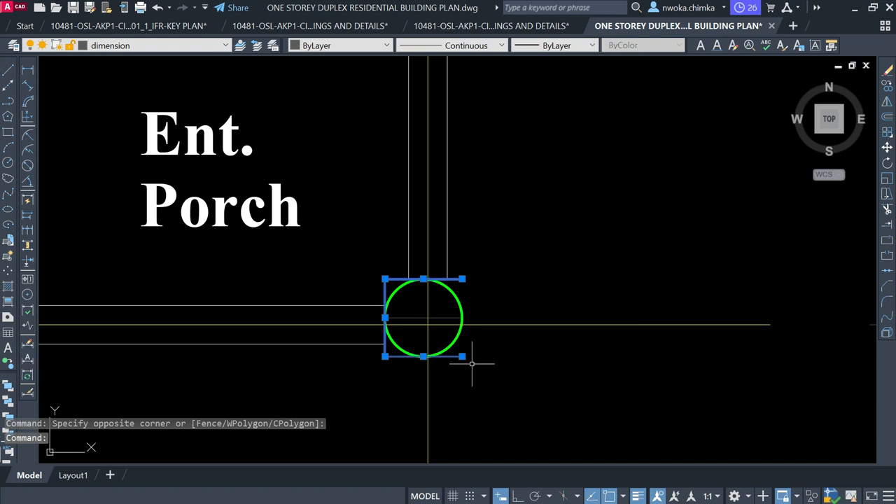
pyautogui.press('Return')
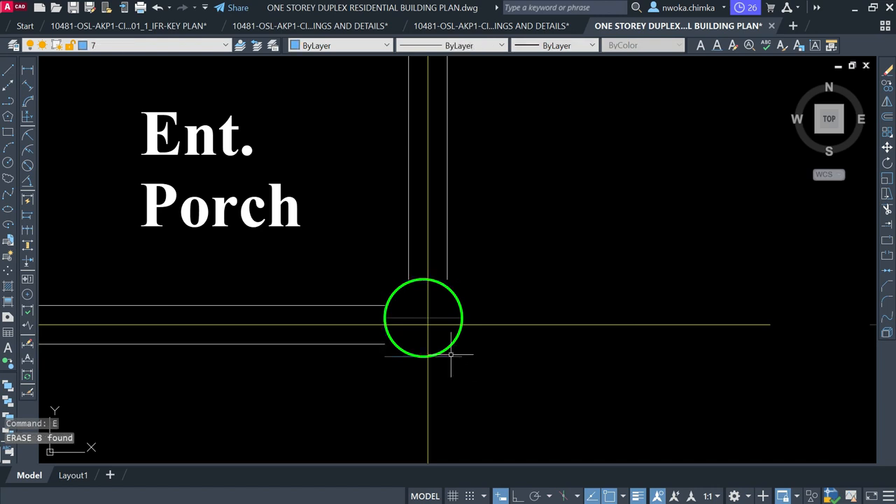
pyautogui.scroll(-3, 454, 378)
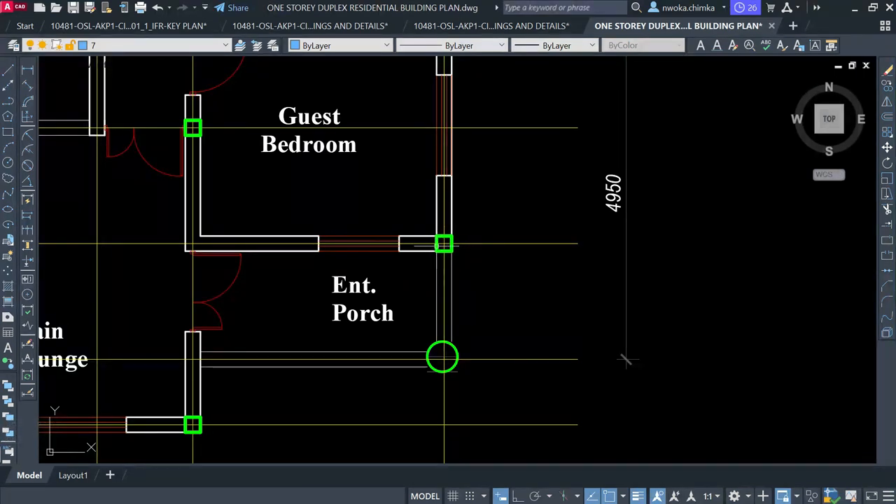
pyautogui.scroll(-2, 448, 280)
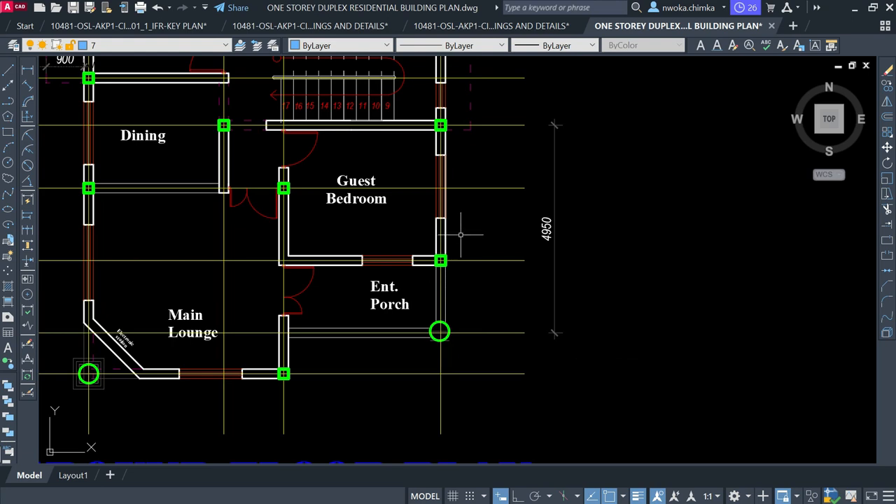
pyautogui.scroll(-1, 460, 235)
pyautogui.scroll(2, 459, 256)
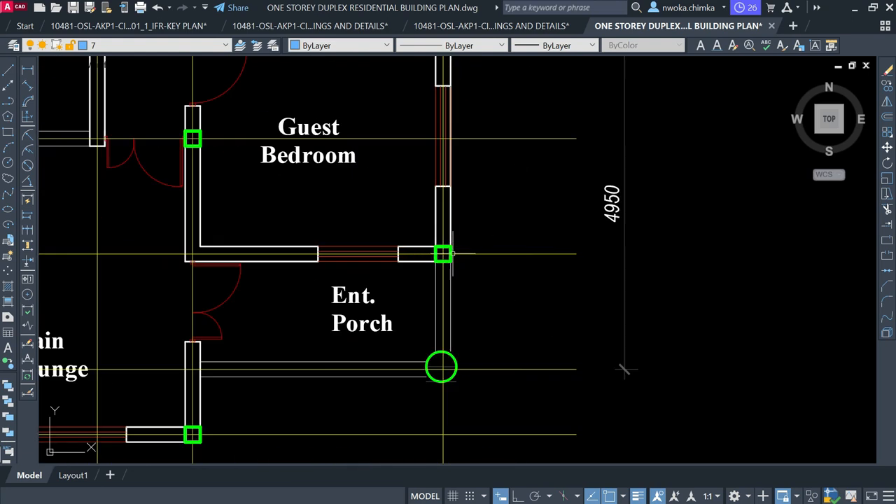
pyautogui.click(410, 220)
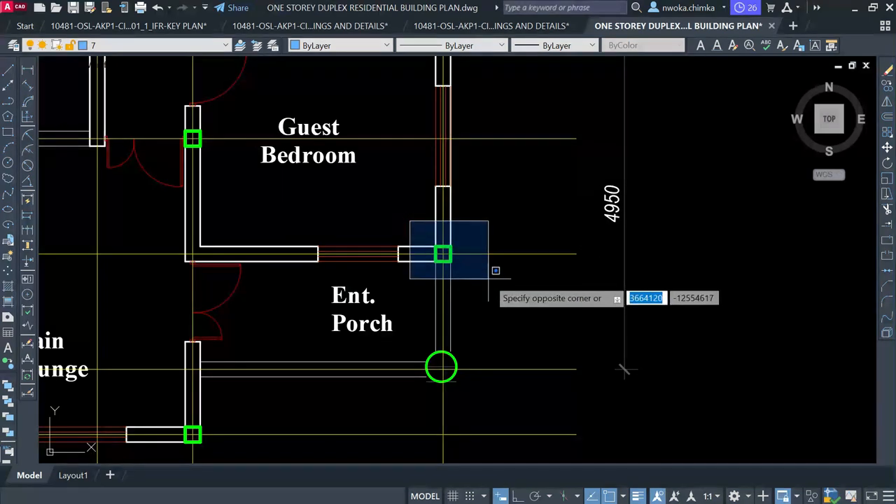
pyautogui.click(490, 280)
pyautogui.press('Escape')
pyautogui.scroll(-1, 441, 257)
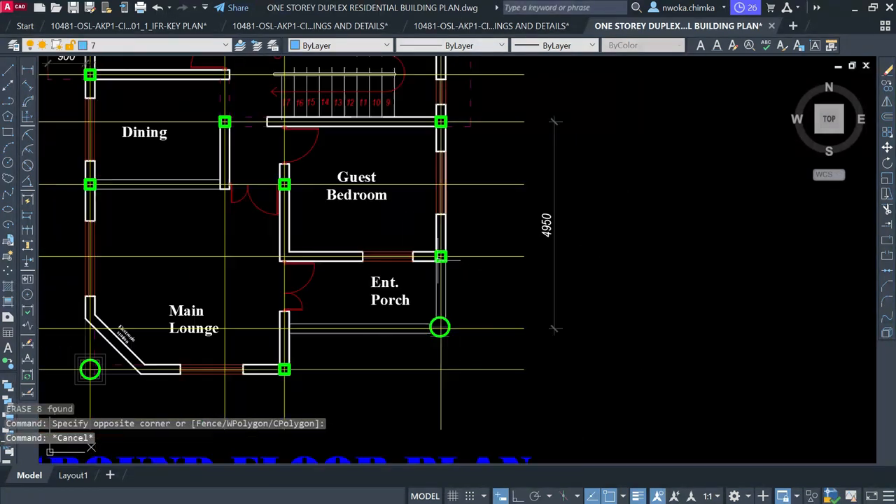
pyautogui.click(459, 120)
pyautogui.click(454, 125)
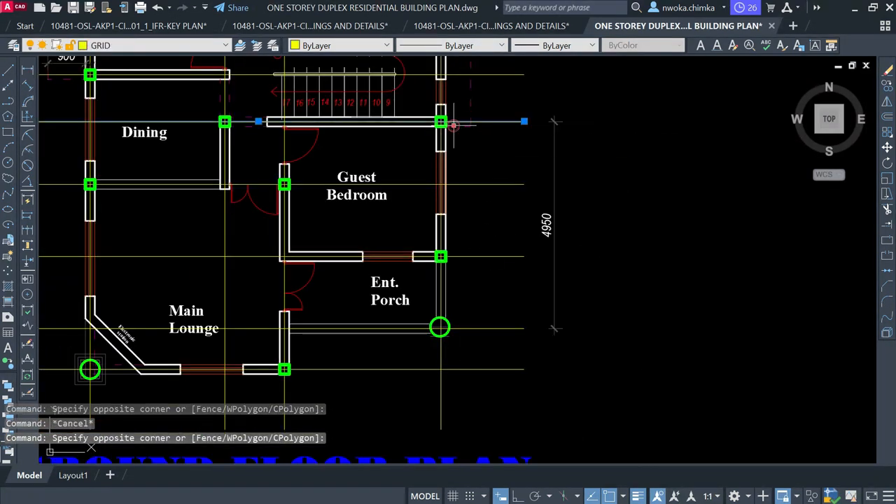
pyautogui.click(482, 298)
pyautogui.click(464, 333)
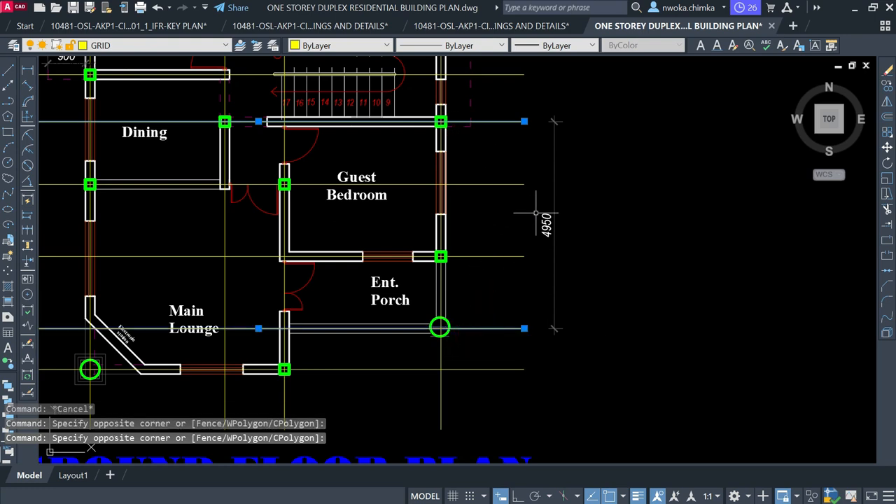
pyautogui.press('Escape')
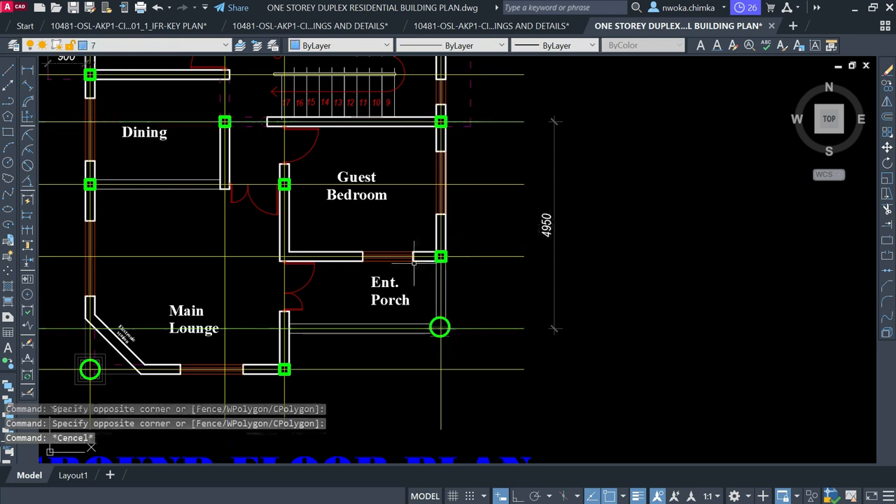
pyautogui.scroll(-2, 453, 259)
pyautogui.moveTo(365, 303); pyautogui.dragTo(451, 266, button='middle')
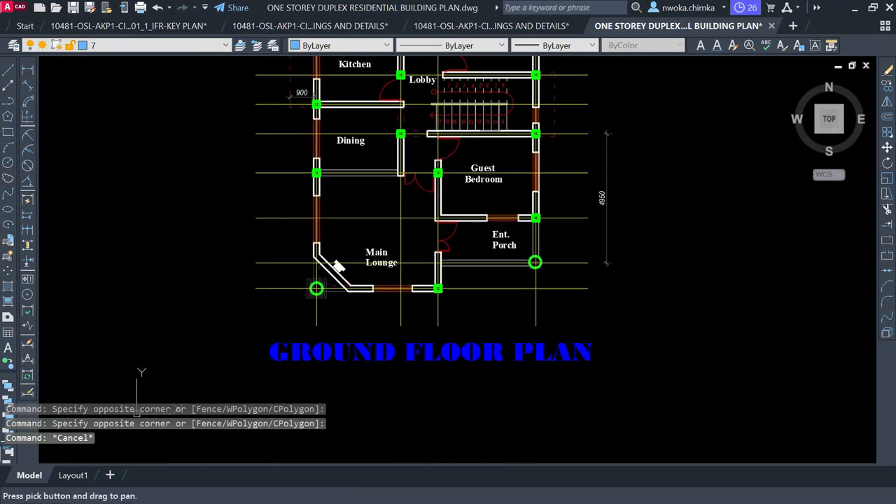
# Try a linear dimension across the lounge, then abandon the 3747 result
pyautogui.scroll(2, 450, 266)
pyautogui.scroll(3, 431, 303)
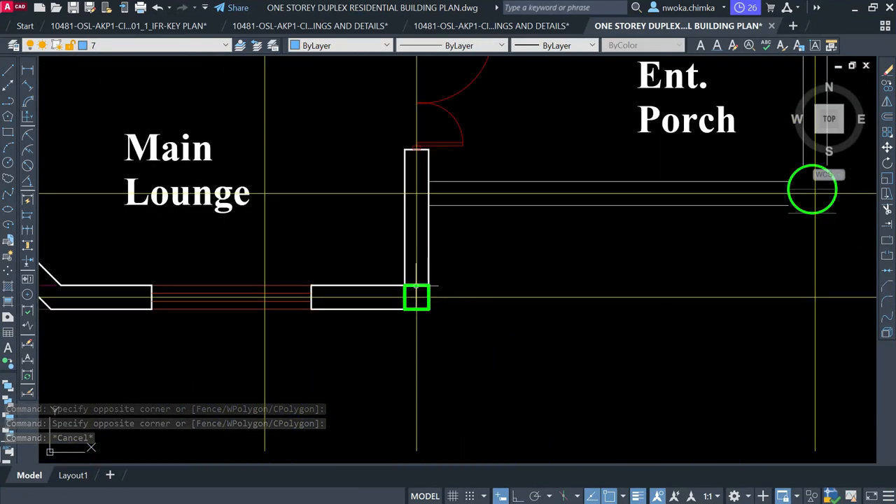
pyautogui.click(29, 66)
pyautogui.scroll(-2, 253, 181)
pyautogui.click(356, 301)
pyautogui.click(605, 311)
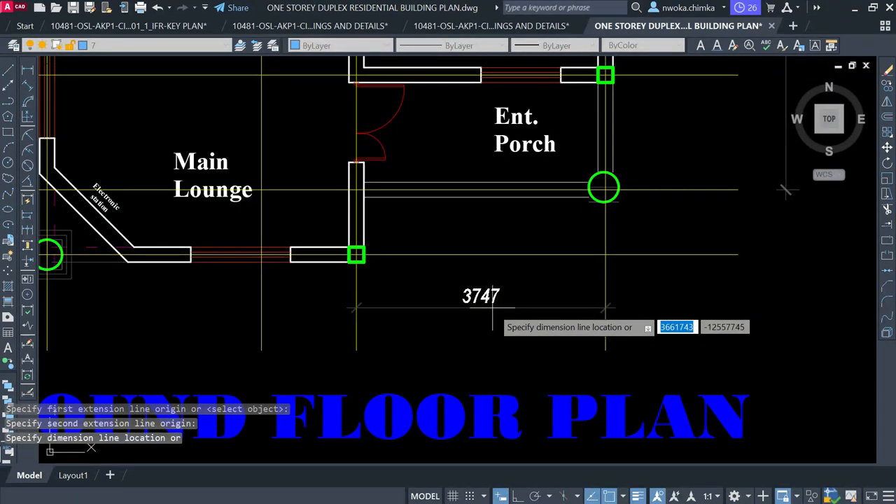
pyautogui.press('Escape')
# Try a linear dimension below the Main Lounge and abandon the 4653 value
pyautogui.scroll(-2, 604, 286)
pyautogui.press('Return')
pyautogui.click(449, 299)
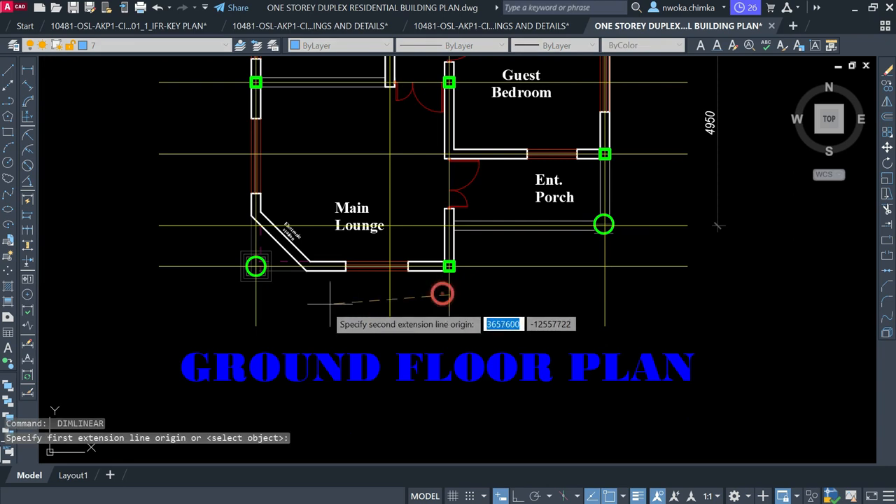
pyautogui.click(255, 302)
pyautogui.scroll(2, 359, 316)
pyautogui.scroll(1, 360, 316)
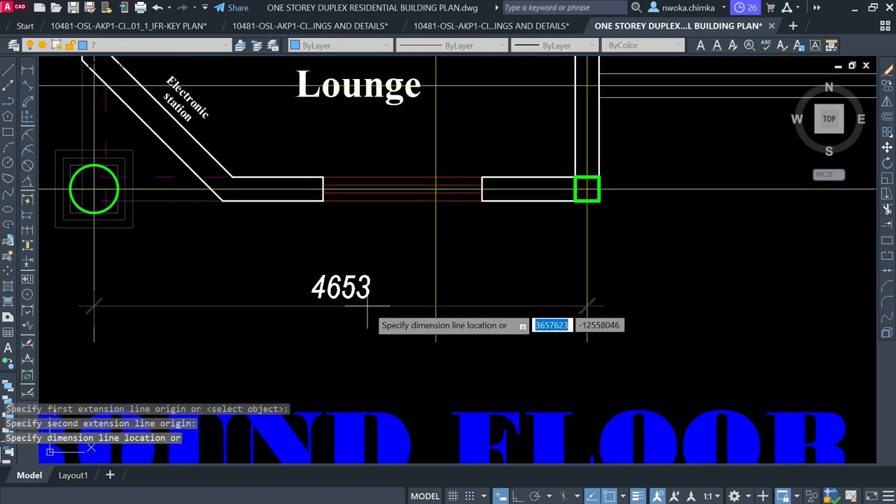
pyautogui.press('Escape')
# Try a vertical dimension from the lower grid line and abandon the 4425 value
pyautogui.scroll(-3, 351, 286)
pyautogui.press('Return')
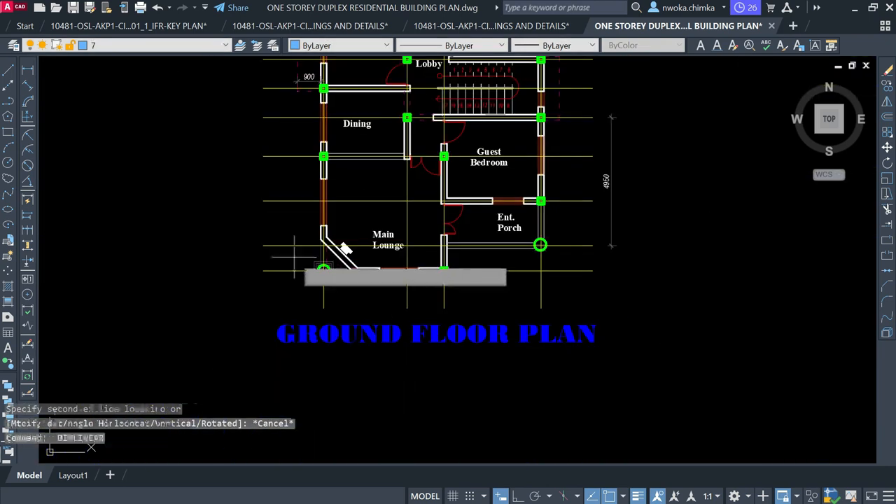
pyautogui.click(288, 270)
pyautogui.scroll(2, 289, 158)
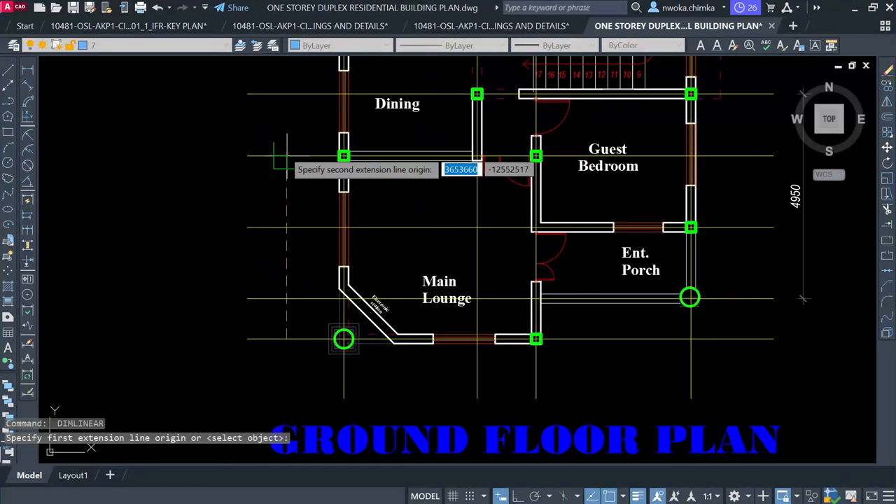
pyautogui.click(286, 156)
pyautogui.scroll(4, 290, 211)
pyautogui.press('Escape')
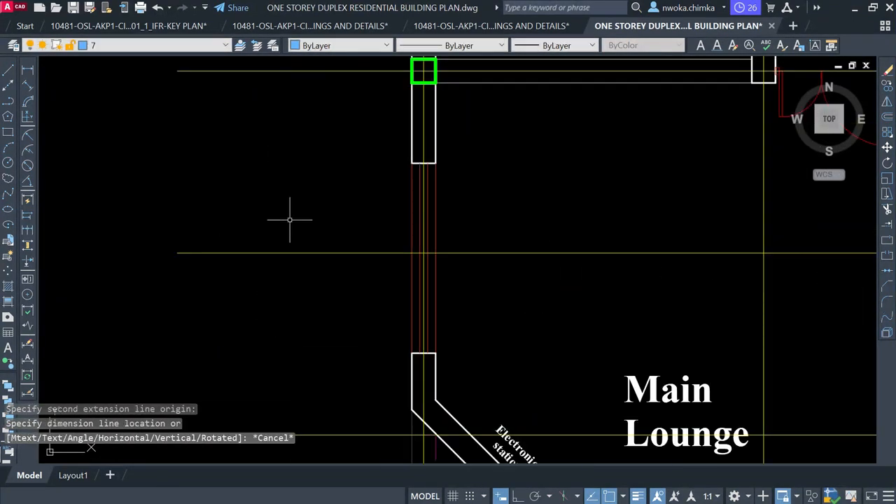
# Try a vertical dimension near the Kit. Terrace column and abandon it
pyautogui.scroll(-4, 290, 214)
pyautogui.press('Return')
pyautogui.scroll(3, 291, 217)
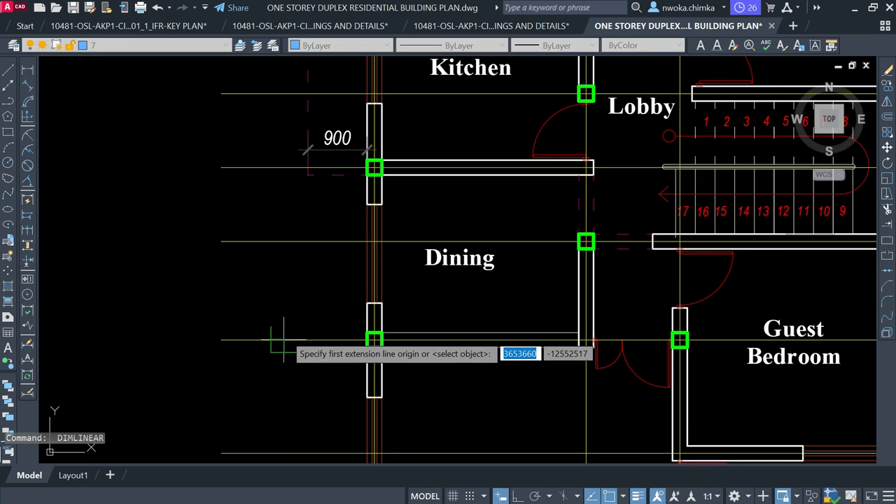
pyautogui.scroll(-4, 308, 427)
pyautogui.scroll(2, 289, 292)
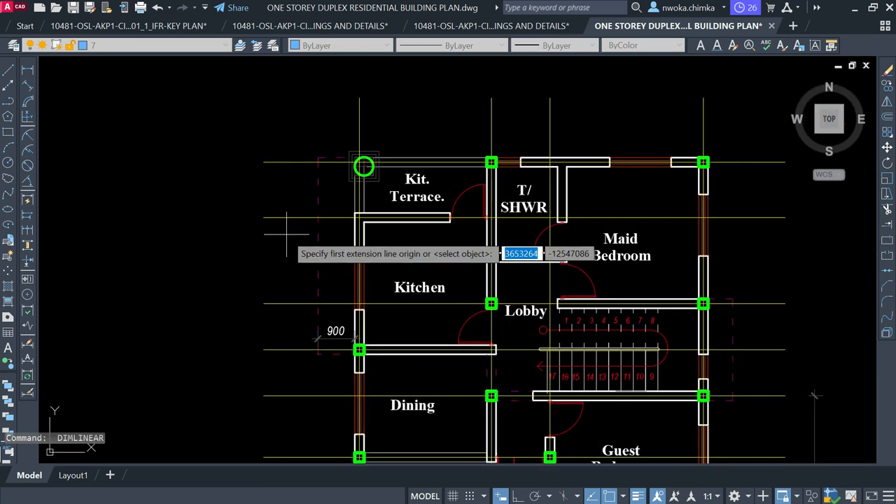
pyautogui.click(285, 162)
pyautogui.click(284, 348)
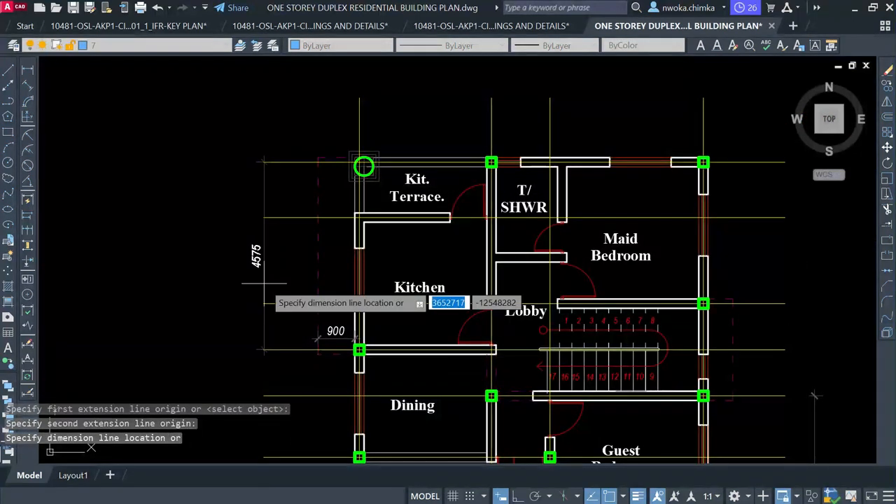
pyautogui.press('Escape')
# Try a dimension from the top grid line to the Lobby column and abandon the 3450 value
pyautogui.press('Return')
pyautogui.scroll(2, 470, 144)
pyautogui.scroll(2, 470, 144)
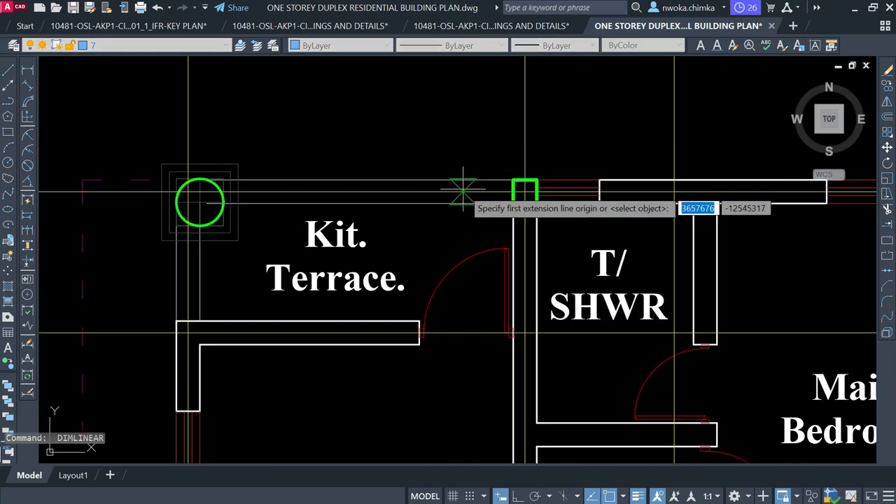
pyautogui.click(464, 185)
pyautogui.scroll(-4, 451, 129)
pyautogui.scroll(4, 455, 308)
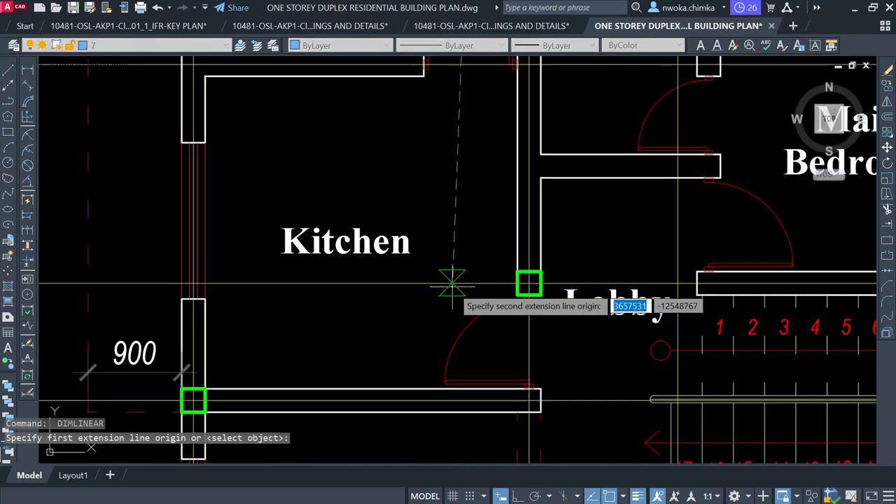
pyautogui.click(465, 285)
pyautogui.scroll(-2, 465, 285)
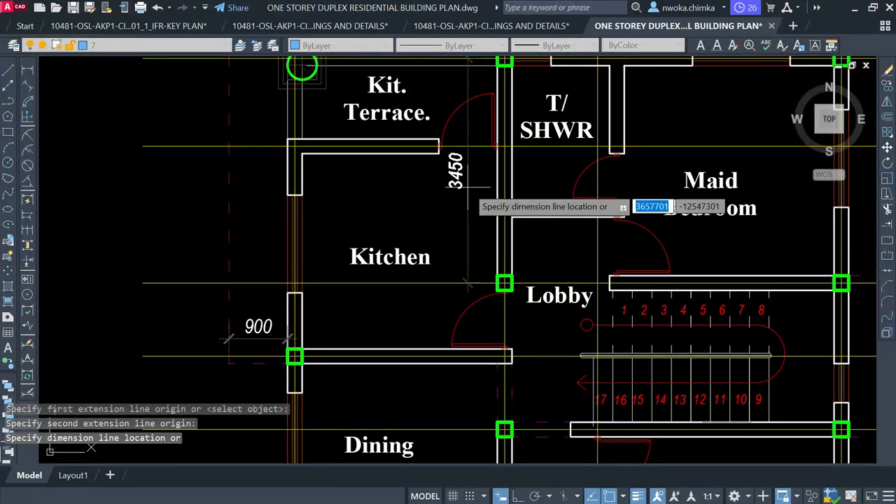
pyautogui.press('Escape')
# Try a dimension from the Lobby column to the Dining column and abandon the 2250 value
pyautogui.press('Return')
pyautogui.scroll(-4, 452, 157)
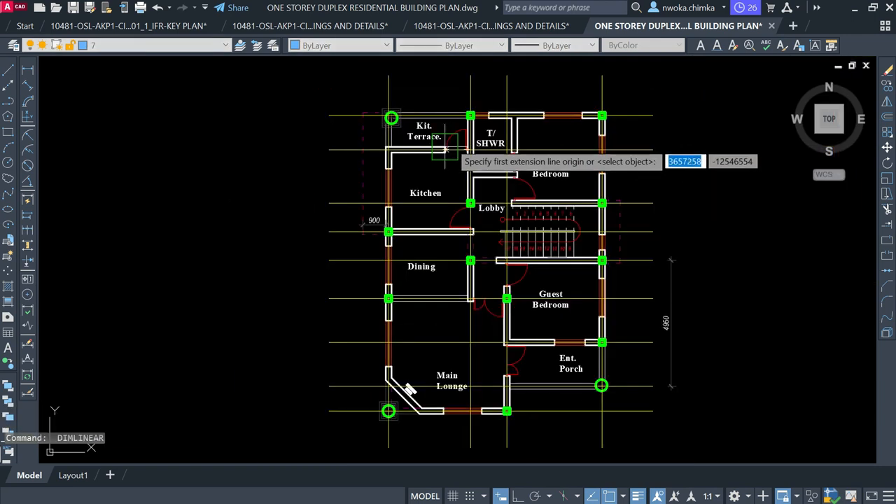
pyautogui.scroll(2, 456, 210)
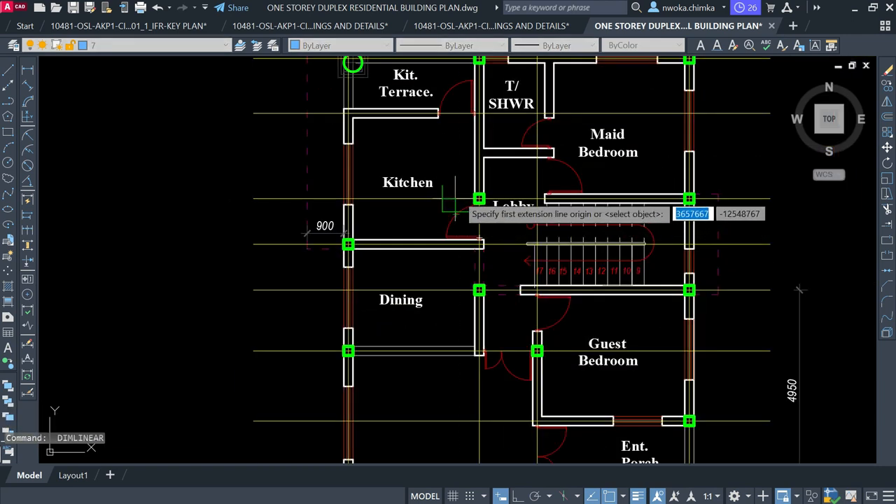
pyautogui.click(455, 203)
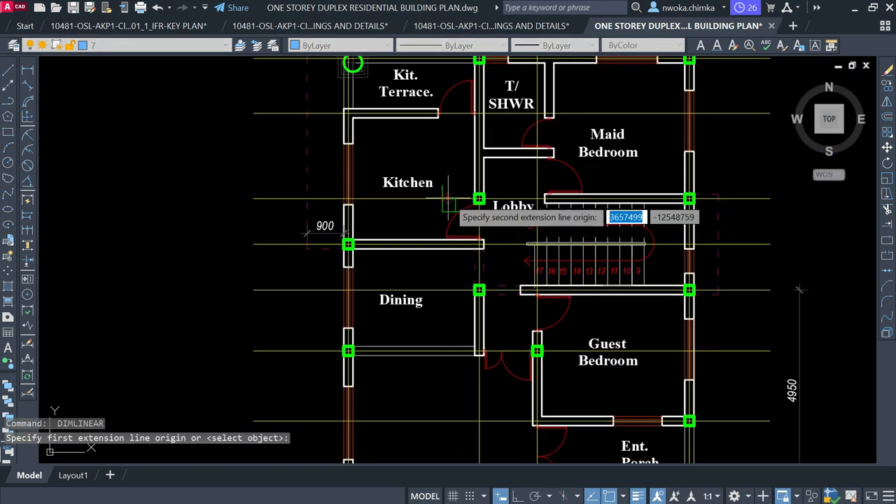
pyautogui.click(455, 289)
pyautogui.press('Escape')
# Cancel a final dimension between the Lobby columns and zoom out to the whole plan
pyautogui.scroll(-2, 466, 210)
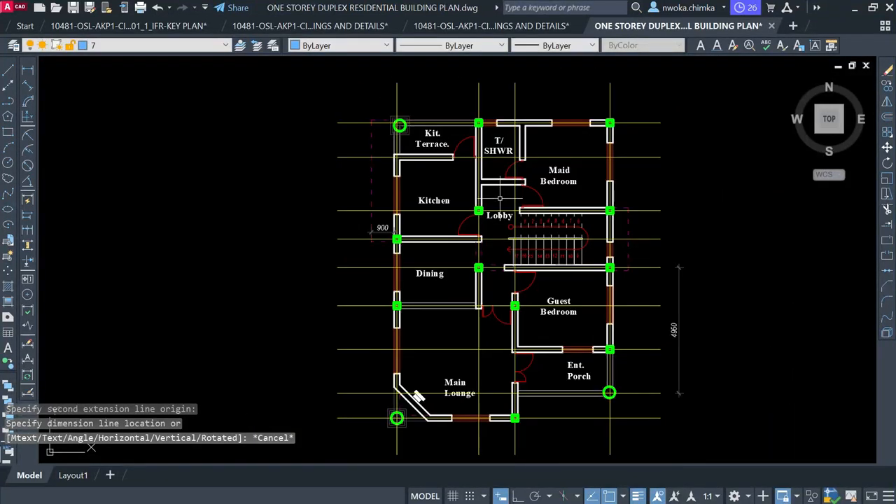
pyautogui.scroll(2, 465, 210)
pyautogui.press('Return')
pyautogui.scroll(2, 459, 197)
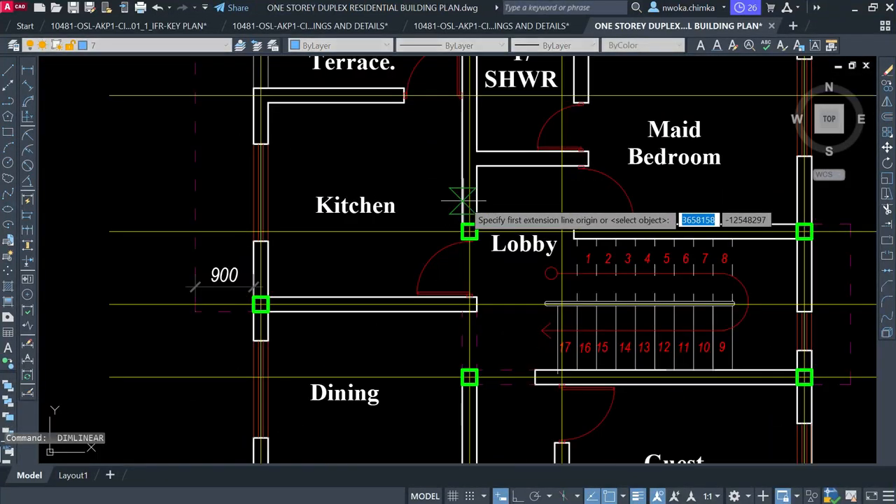
pyautogui.click(457, 197)
pyautogui.scroll(-2, 457, 196)
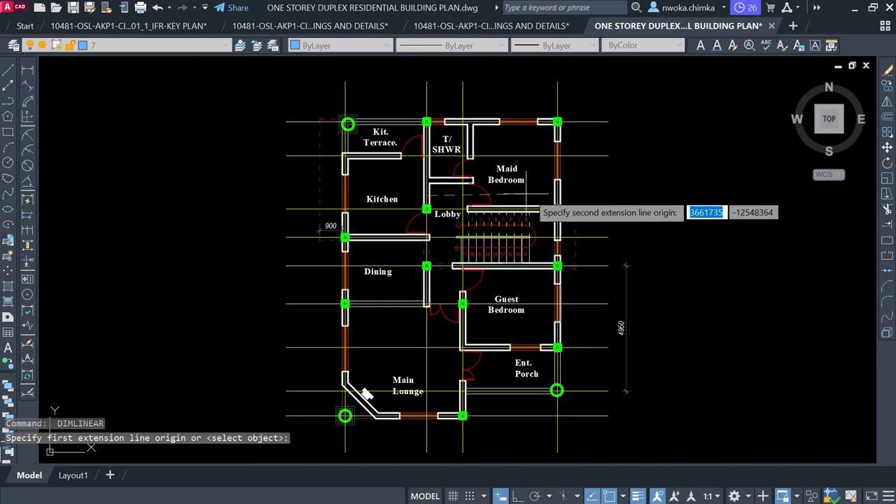
pyautogui.scroll(2, 532, 200)
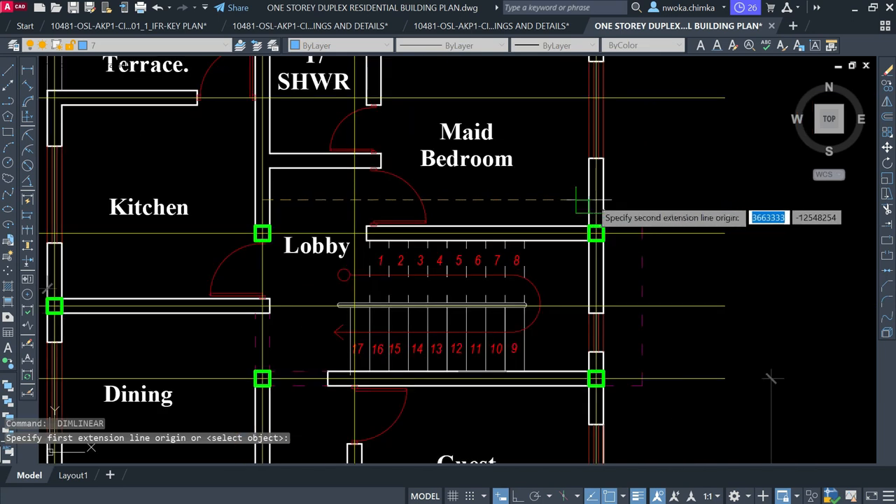
pyautogui.click(593, 201)
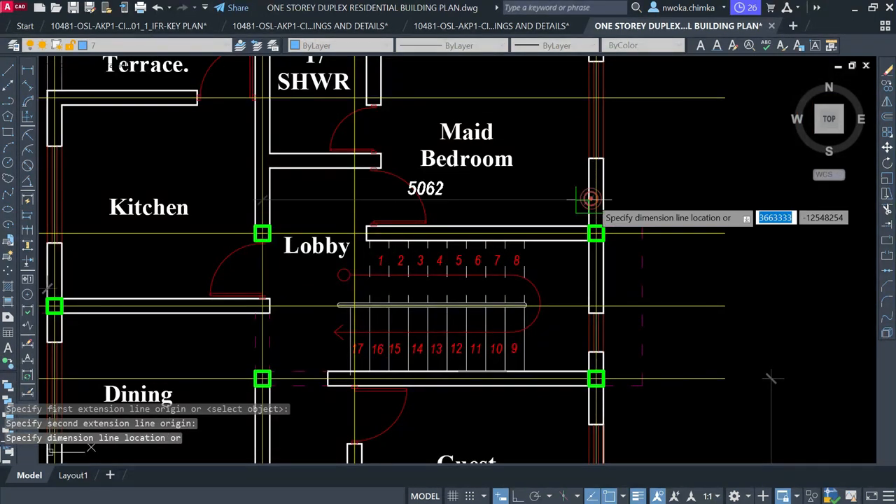
pyautogui.press('Escape')
pyautogui.scroll(-2, 528, 200)
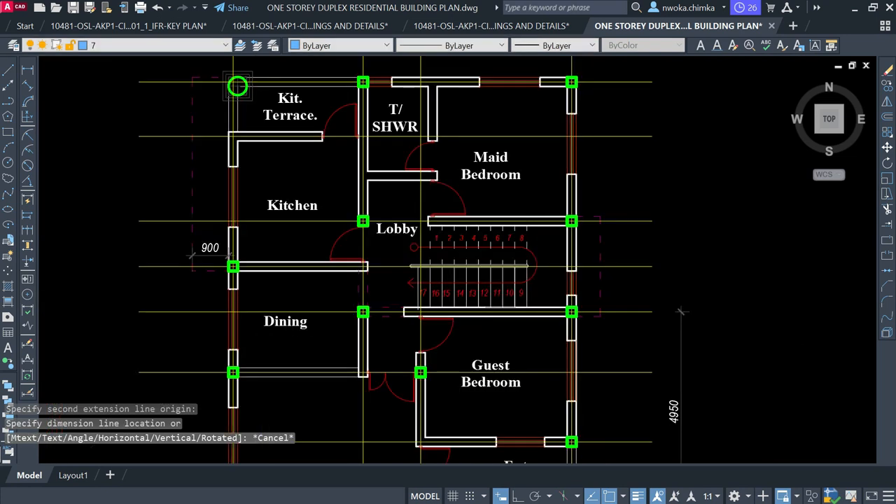
pyautogui.scroll(-2, 520, 201)
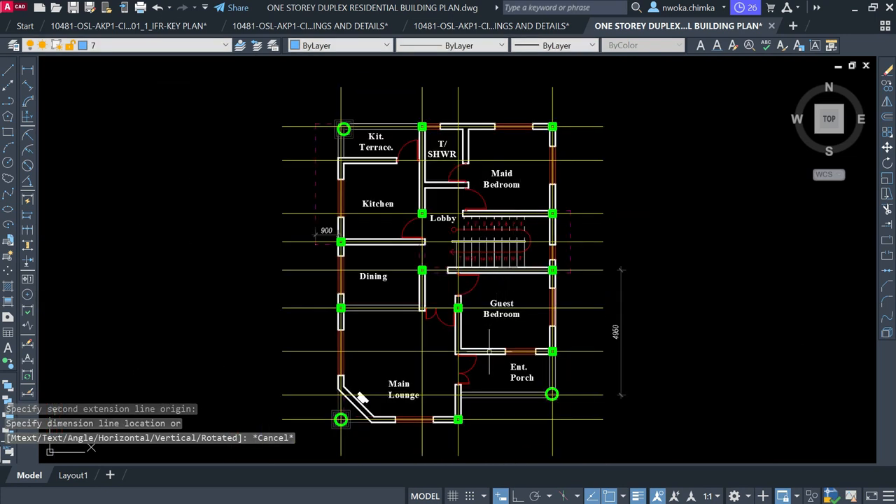
pyautogui.scroll(2, 490, 345)
pyautogui.scroll(2, 478, 252)
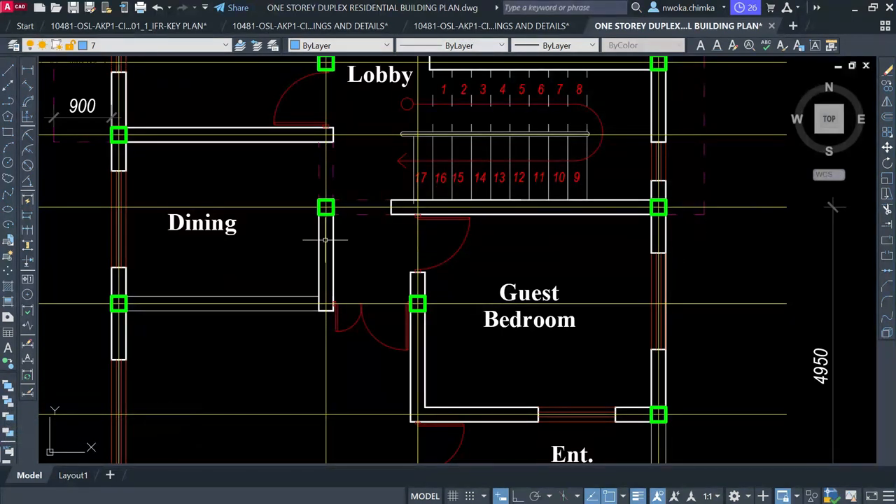
pyautogui.scroll(-2, 412, 215)
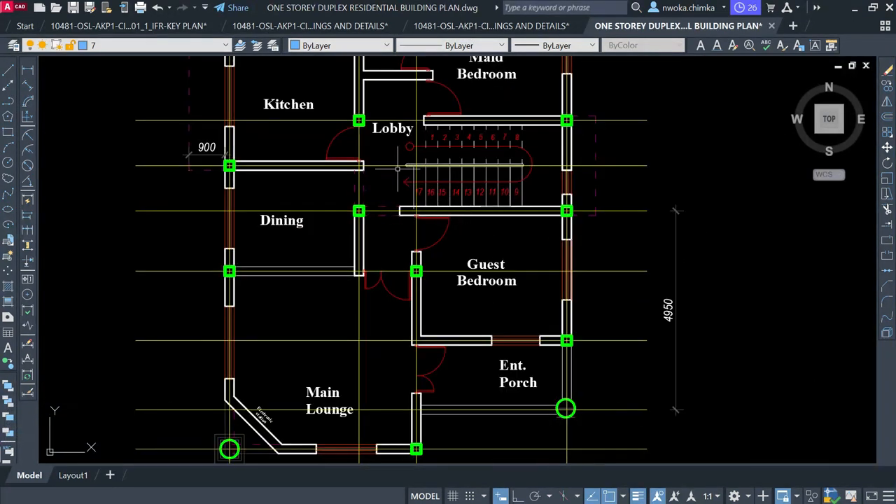
pyautogui.scroll(-2, 398, 198)
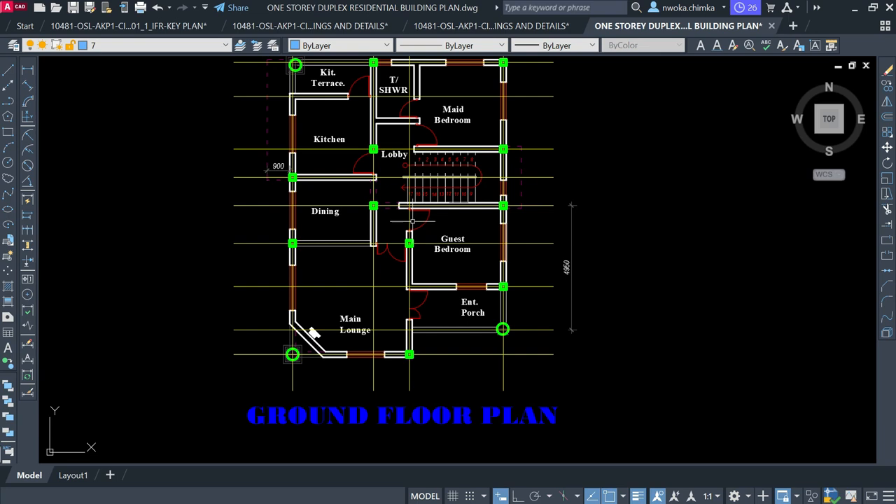
pyautogui.scroll(2, 365, 232)
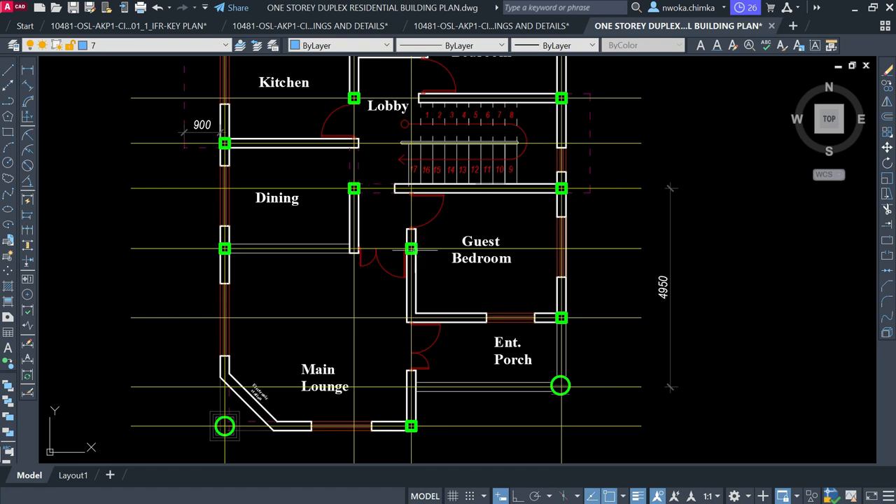
pyautogui.scroll(-2, 460, 258)
# Window-select the 4950 dimension on the plan's right side and erase it with E
pyautogui.click(593, 228)
pyautogui.click(601, 224)
pyautogui.write('e')
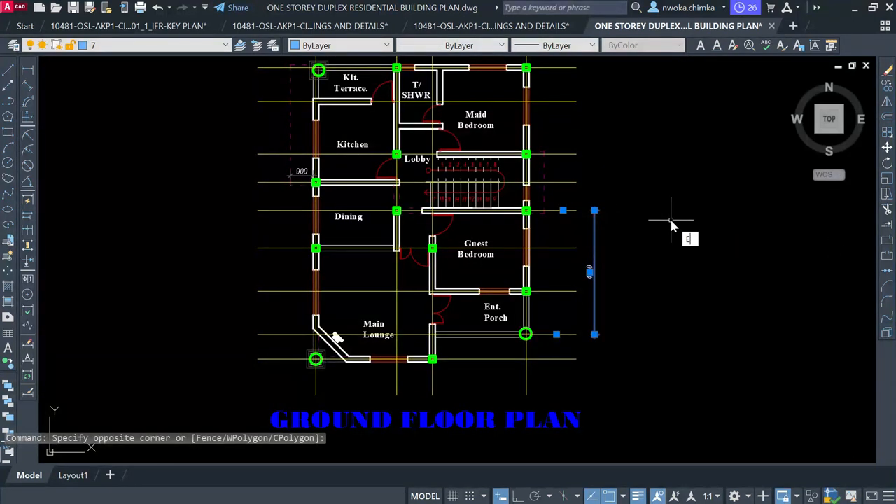
pyautogui.press('Return')
pyautogui.scroll(-2, 406, 217)
pyautogui.scroll(2, 410, 113)
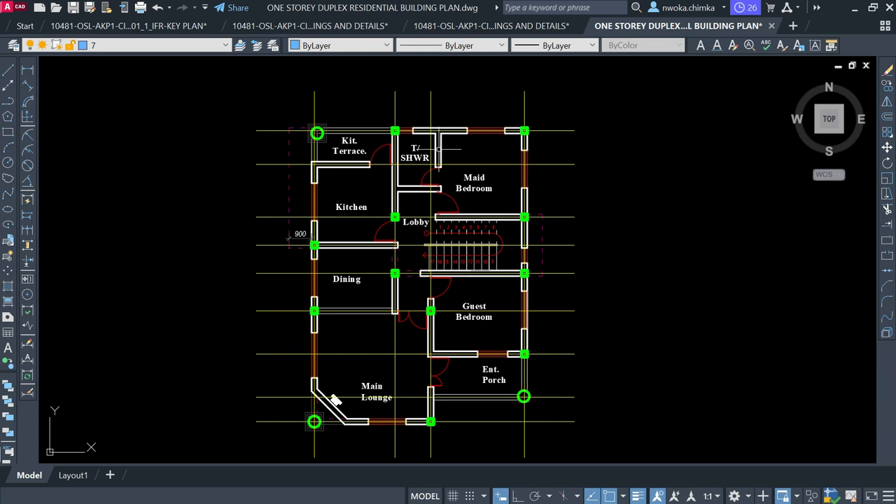
pyautogui.scroll(-2, 435, 151)
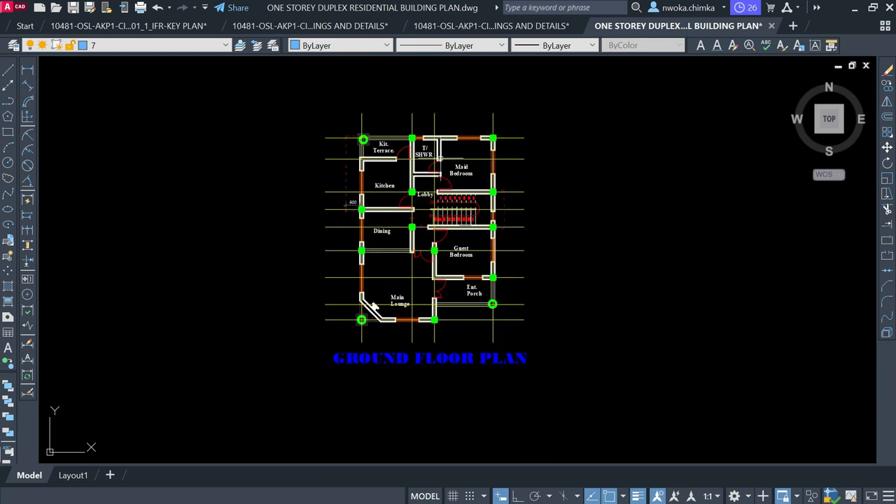
pyautogui.scroll(3, 446, 157)
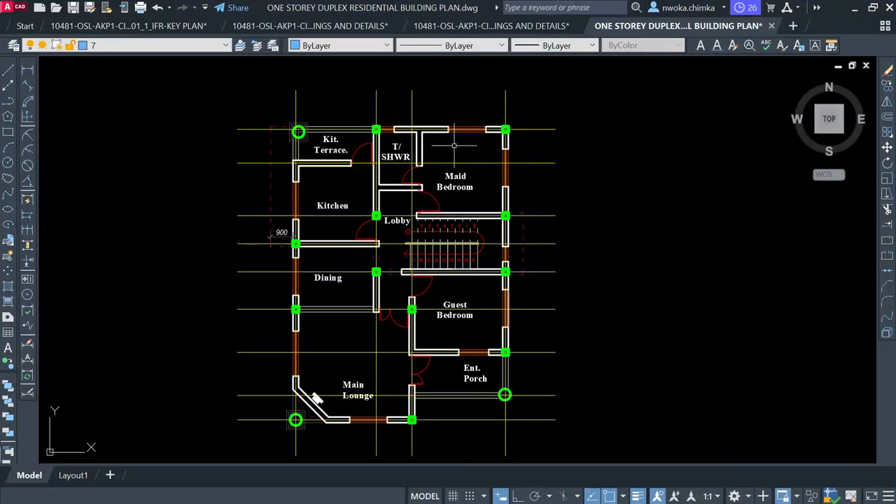
pyautogui.scroll(2, 455, 146)
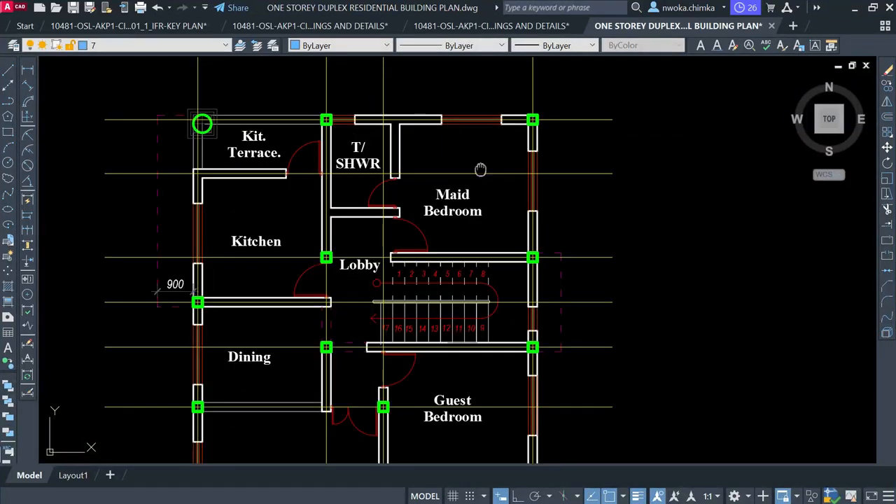
pyautogui.moveTo(480, 170); pyautogui.dragTo(446, 168, button='middle')
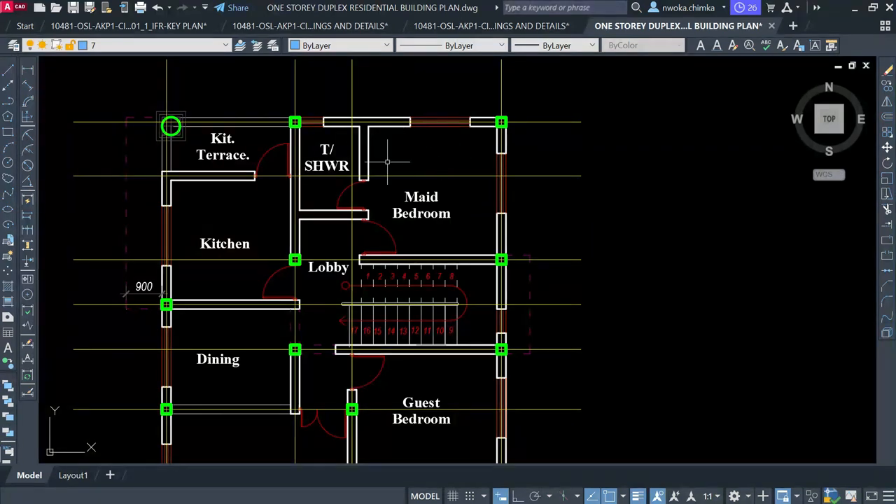
pyautogui.scroll(2, 382, 162)
pyautogui.click(338, 74)
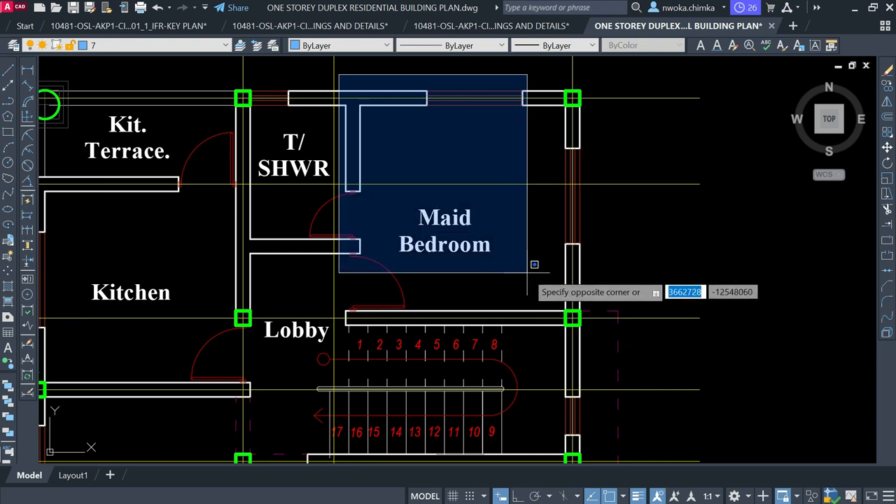
pyautogui.scroll(-2, 458, 256)
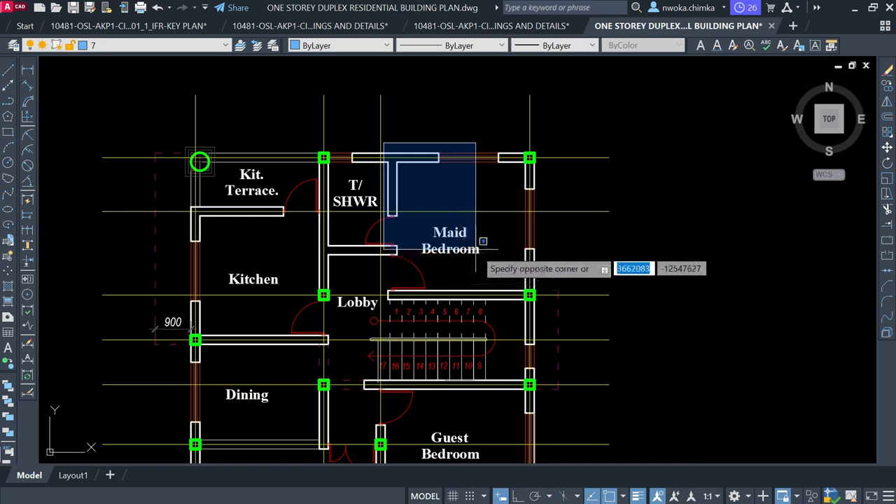
pyautogui.press('Escape')
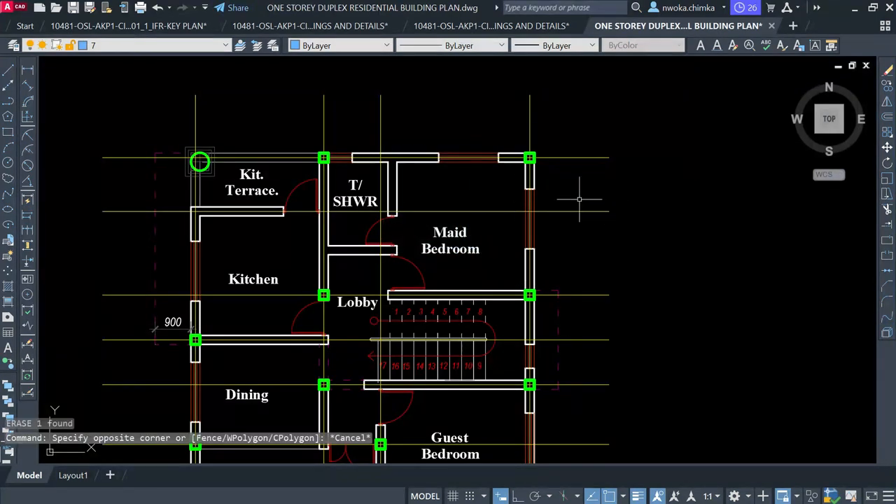
pyautogui.moveTo(501, 189); pyautogui.dragTo(470, 178, button='middle')
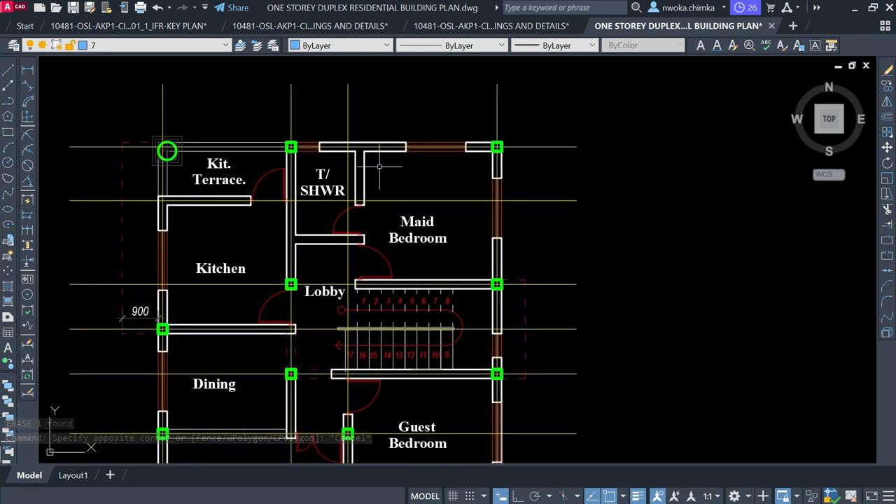
pyautogui.click(27, 70)
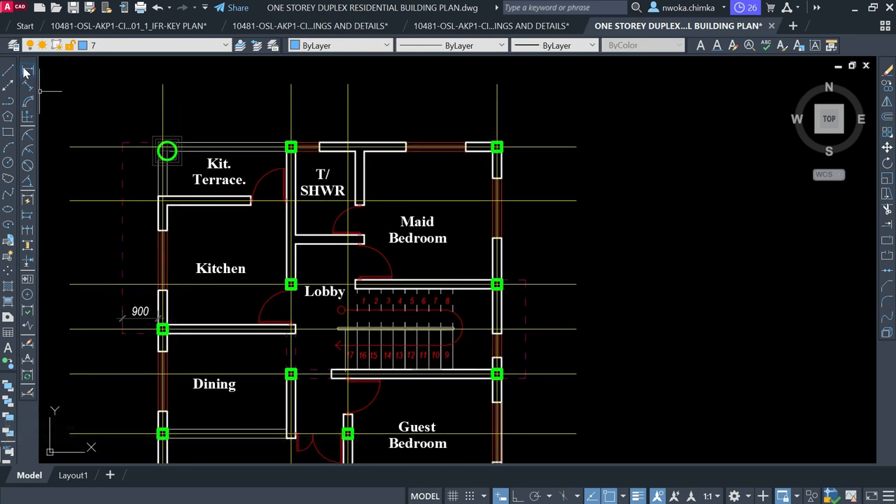
pyautogui.click(291, 114)
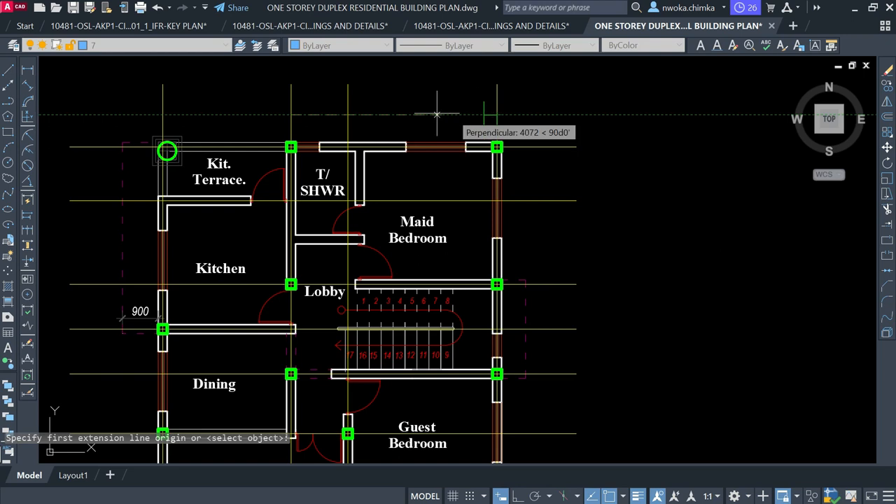
pyautogui.press('Escape')
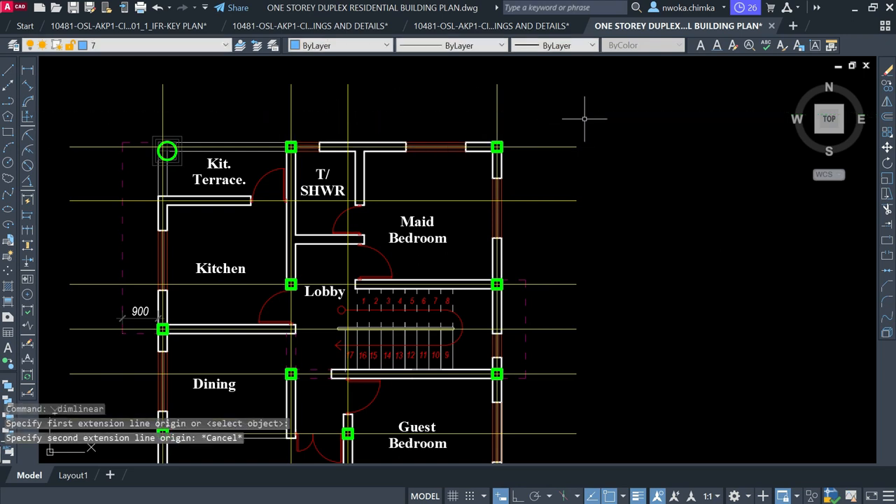
pyautogui.click(250, 112)
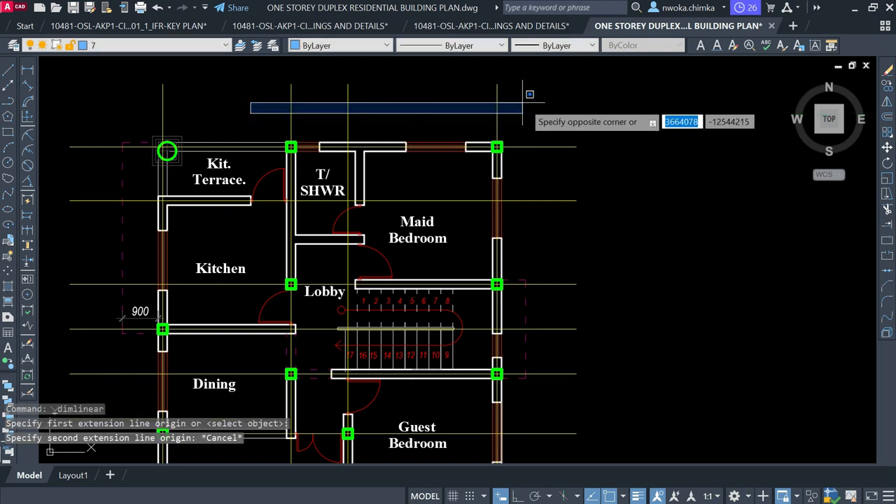
pyautogui.press('Escape')
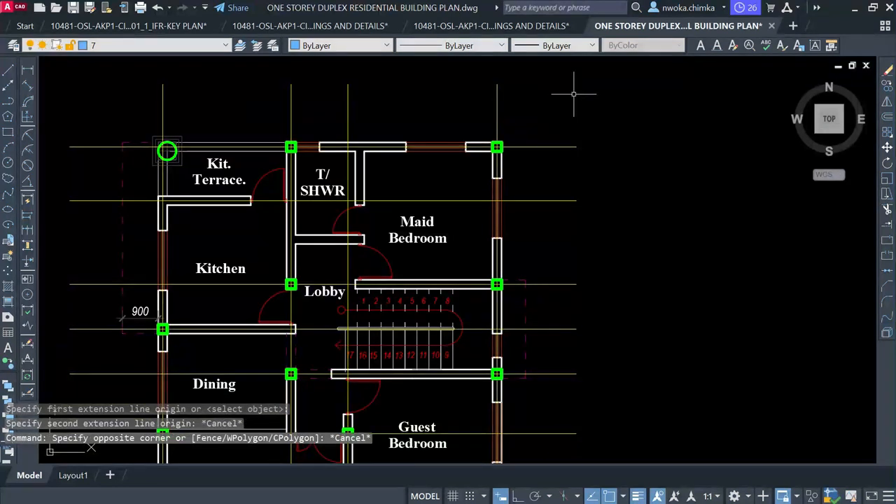
pyautogui.click(573, 93)
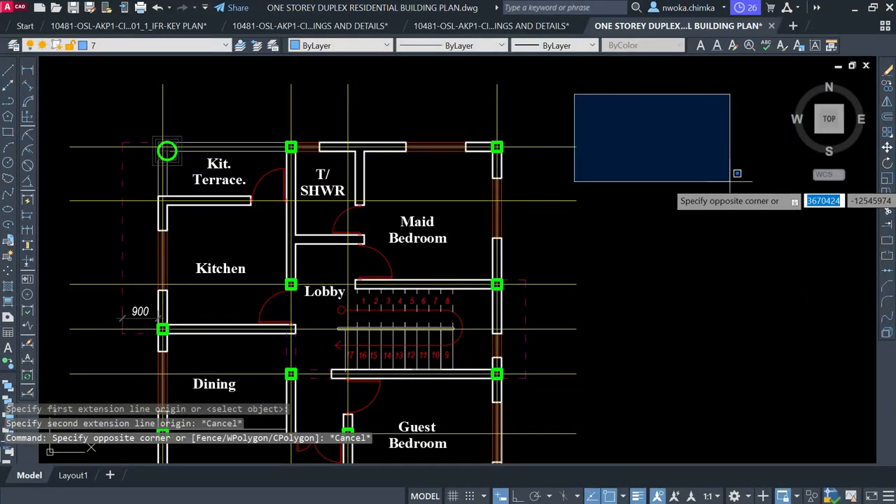
pyautogui.press('Escape')
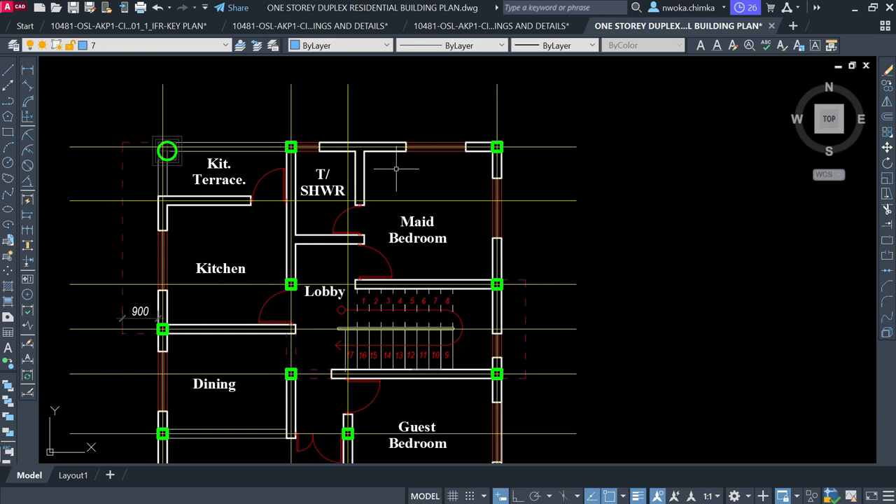
pyautogui.scroll(2, 397, 181)
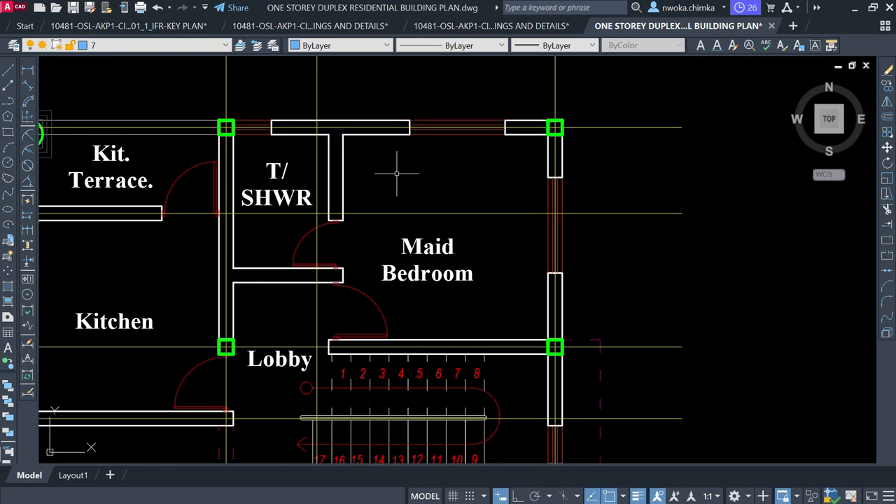
pyautogui.scroll(-2, 371, 167)
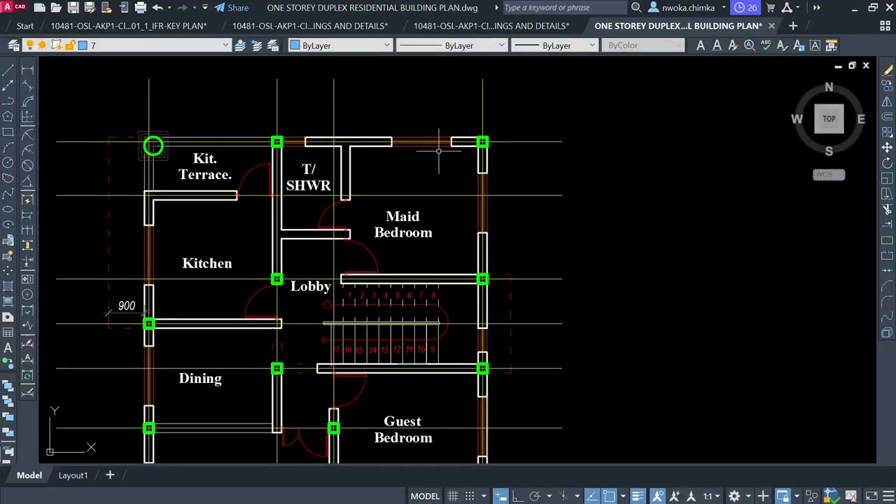
pyautogui.moveTo(414, 152); pyautogui.dragTo(385, 156, button='middle')
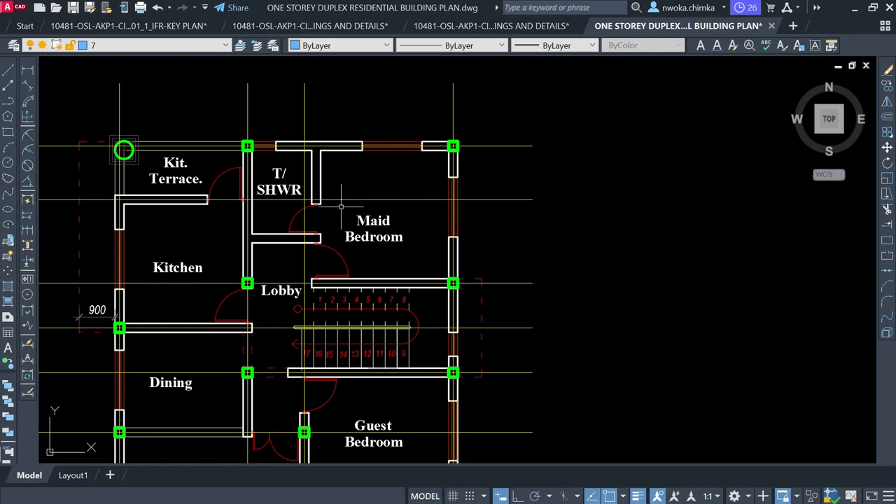
# Dimension the Maid Bedroom's top wall with a 5175 linear dimension above it
pyautogui.scroll(2, 345, 197)
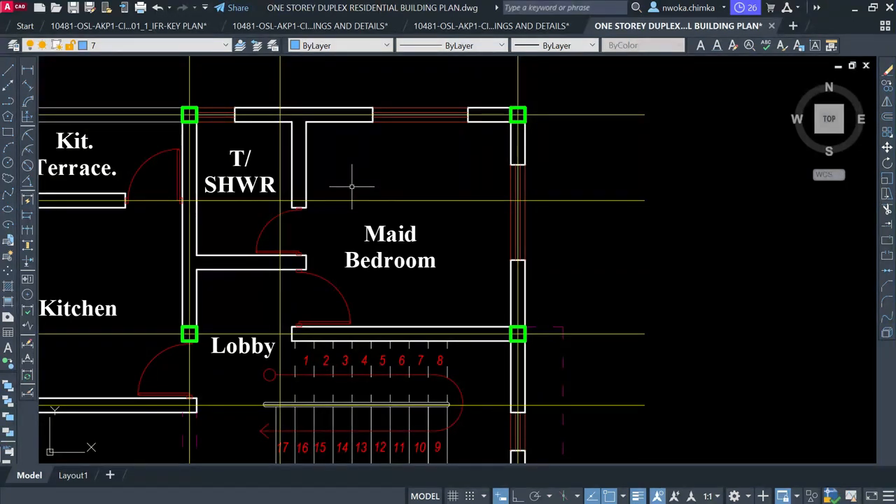
pyautogui.scroll(-2, 440, 165)
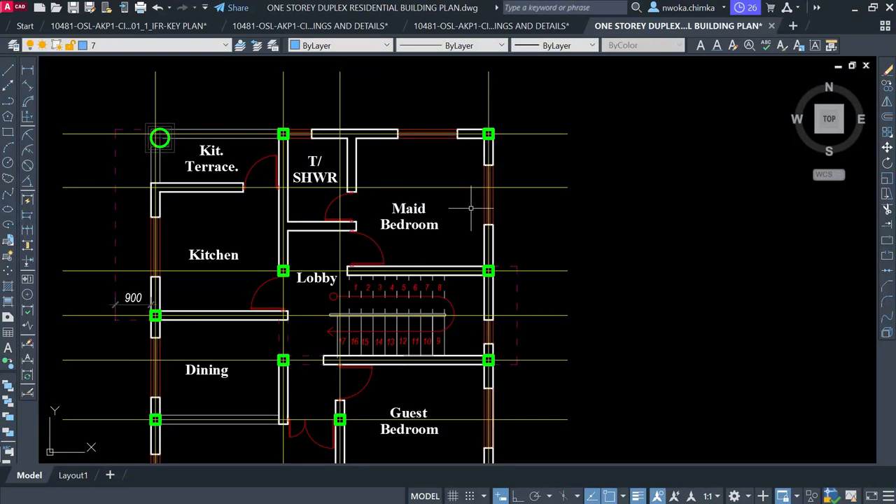
pyautogui.moveTo(459, 185)
pyautogui.scroll(-3, 481, 180)
pyautogui.scroll(3, 465, 180)
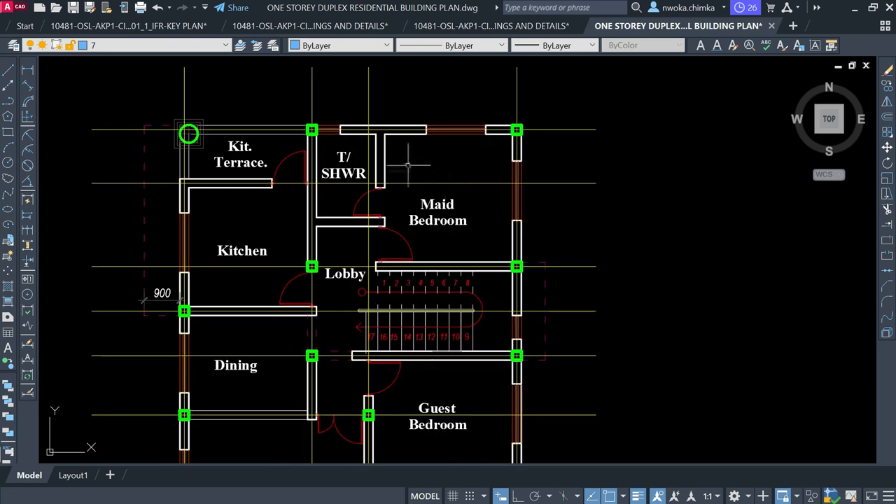
pyautogui.scroll(2, 407, 165)
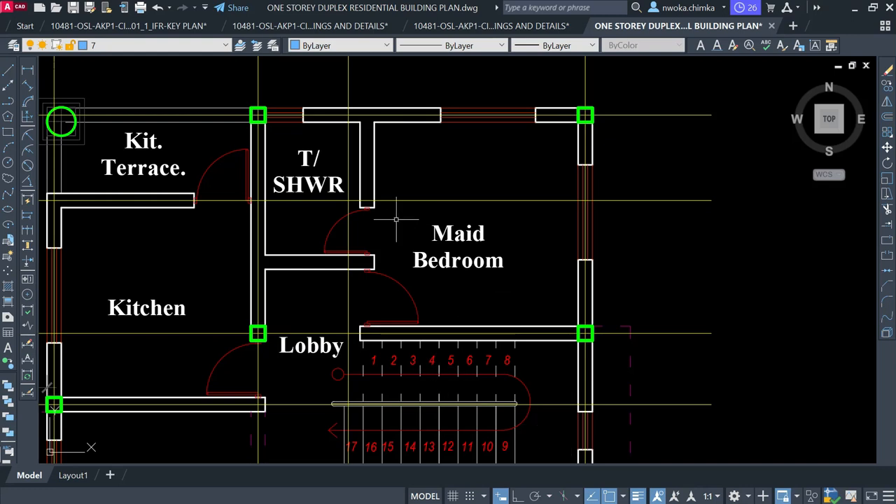
pyautogui.scroll(2, 347, 147)
pyautogui.scroll(-2, 322, 166)
pyautogui.click(30, 71)
pyautogui.moveTo(267, 102); pyautogui.dragTo(256, 146, button='middle')
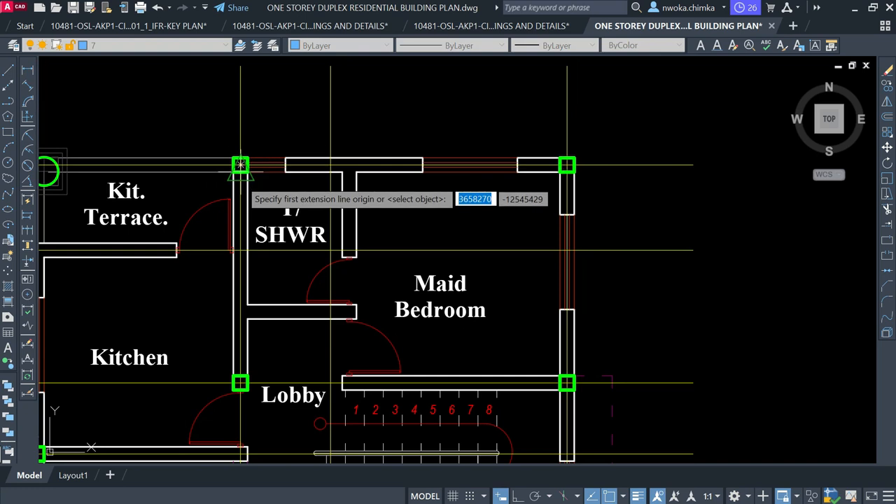
pyautogui.click(240, 166)
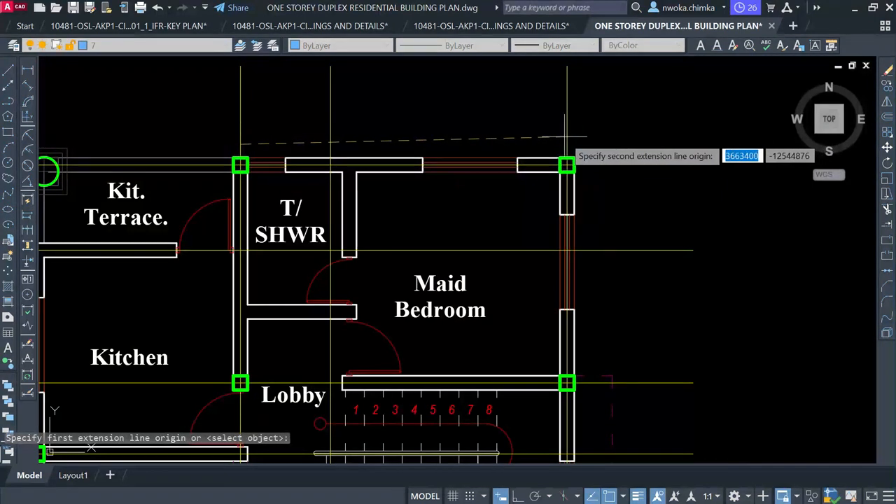
pyautogui.click(566, 137)
pyautogui.click(527, 120)
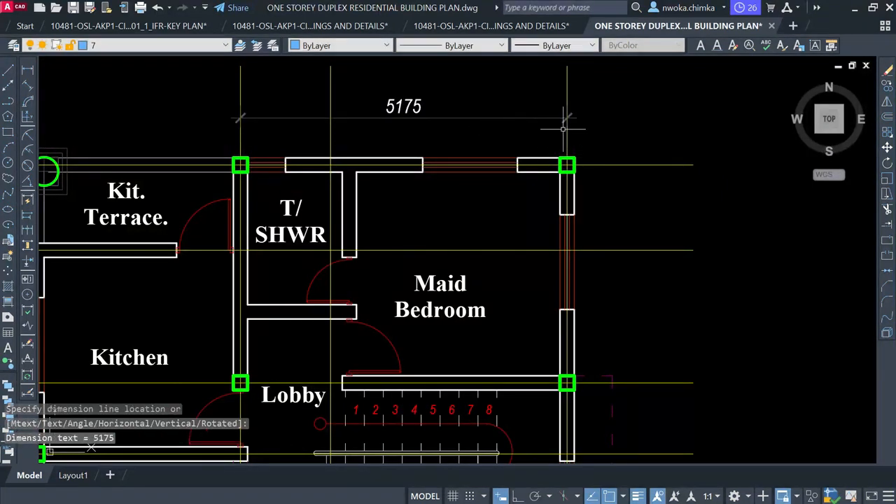
# Add a 3450 vertical dimension beside the bedroom's right wall
pyautogui.press('Return')
pyautogui.click(614, 166)
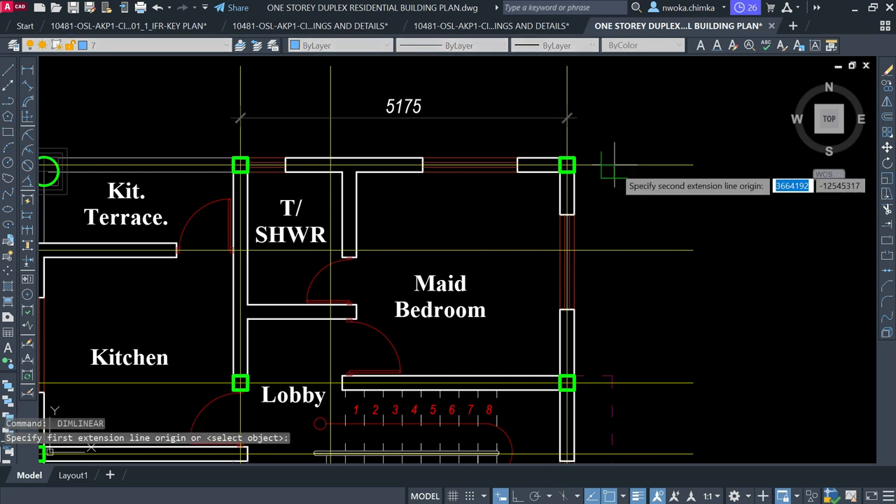
pyautogui.click(612, 382)
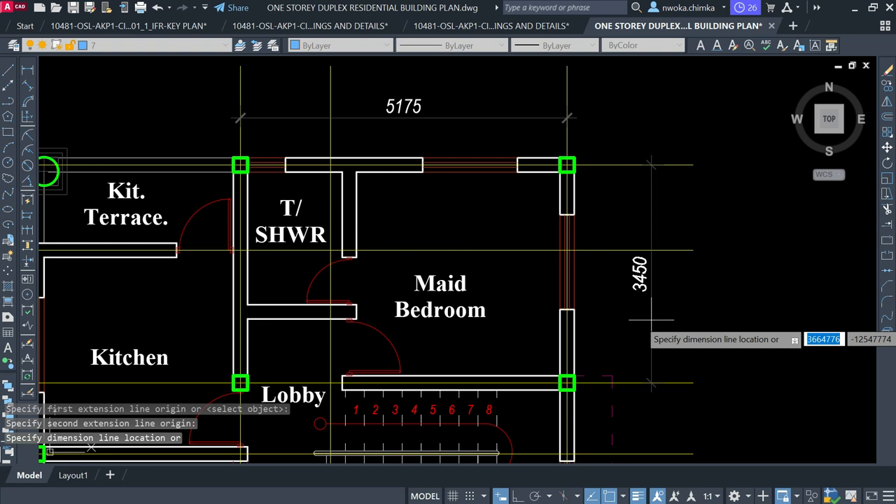
pyautogui.click(651, 320)
# Pan to the T/SHWR area and window-select its partition wall
pyautogui.moveTo(517, 305); pyautogui.dragTo(594, 233, button='middle')
pyautogui.click(437, 132)
pyautogui.click(392, 168)
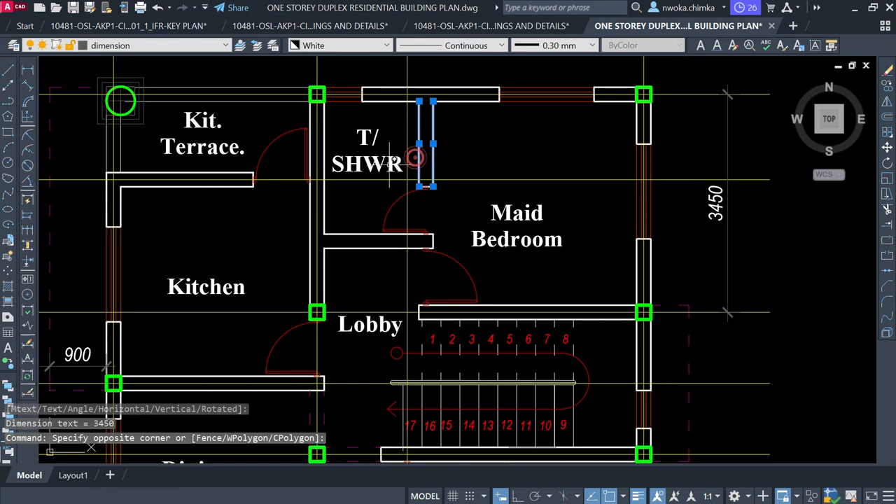
# Erase the T/SHWR partitions, its label and the door swings
pyautogui.click(336, 108)
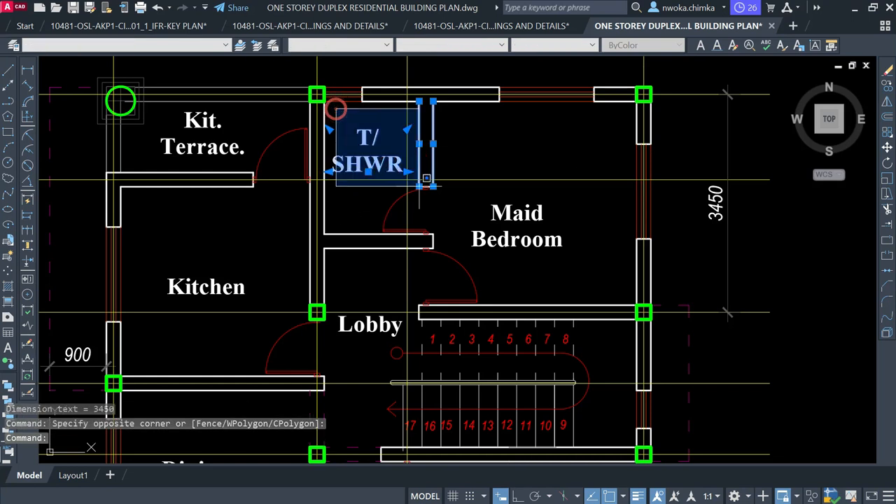
pyautogui.click(480, 262)
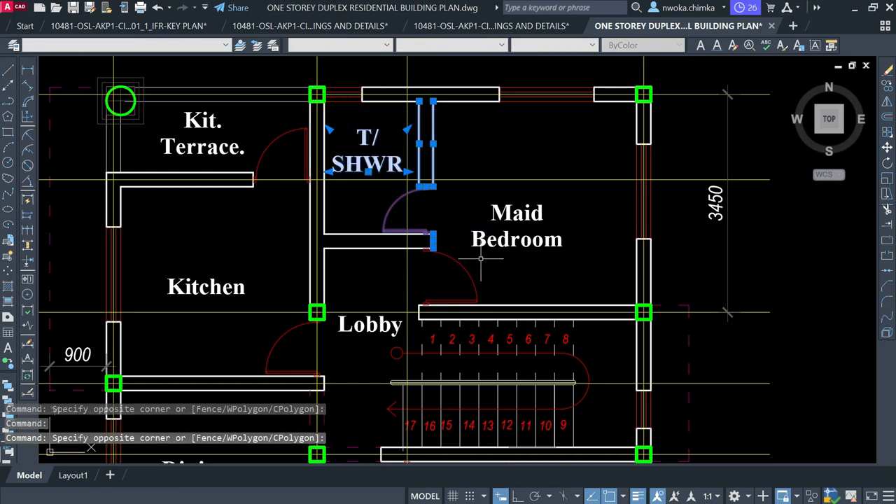
pyautogui.press('Delete')
pyautogui.click(390, 209)
pyautogui.click(374, 277)
pyautogui.press('Delete')
pyautogui.click(445, 244)
pyautogui.click(424, 273)
pyautogui.press('Delete')
# Extend the two Lobby wall lines to the corner column
pyautogui.scroll(2, 321, 308)
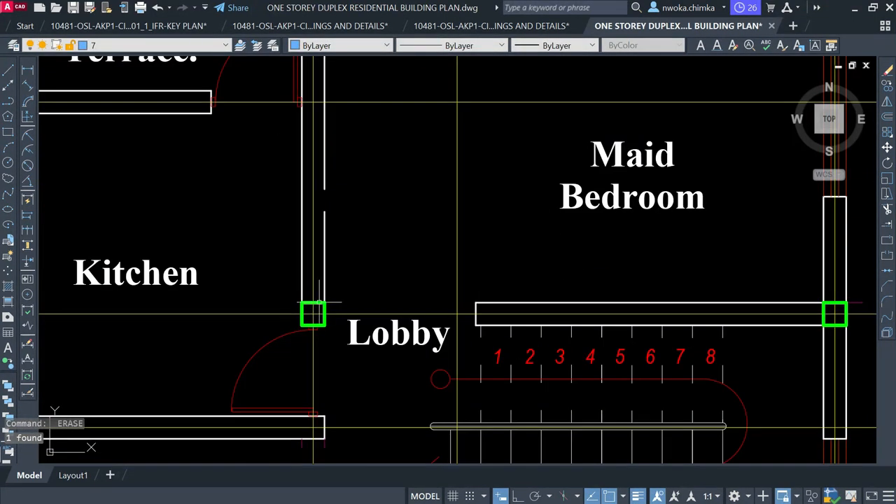
pyautogui.click(317, 304)
pyautogui.write('w')
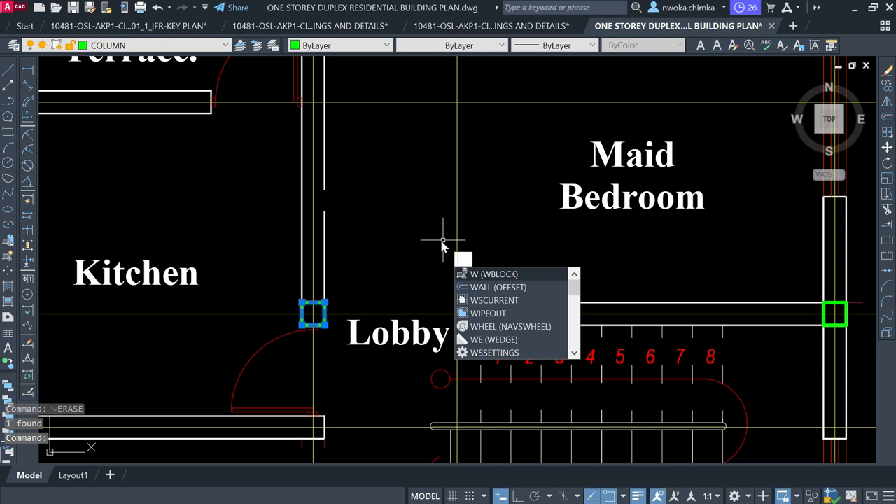
pyautogui.write('ex')
pyautogui.press('space')
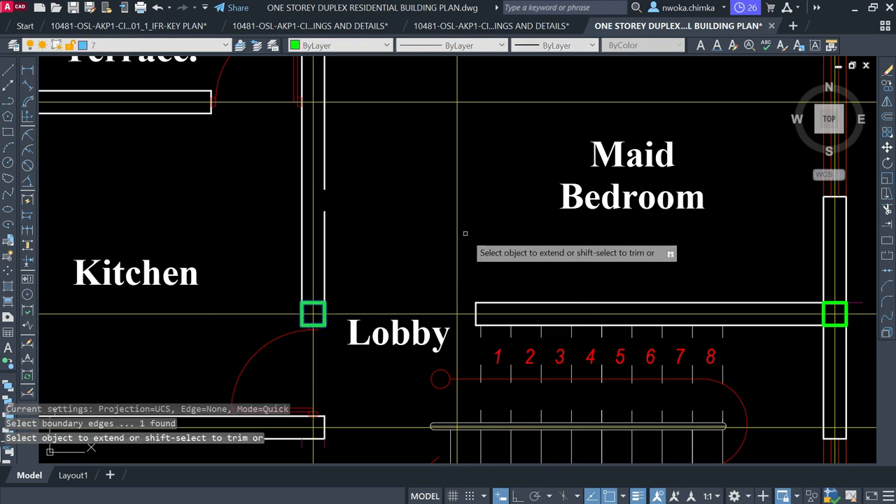
pyautogui.click(490, 301)
pyautogui.click(484, 325)
pyautogui.press('Escape')
# Erase the leftover short wall-end line
pyautogui.click(438, 281)
pyautogui.click(511, 352)
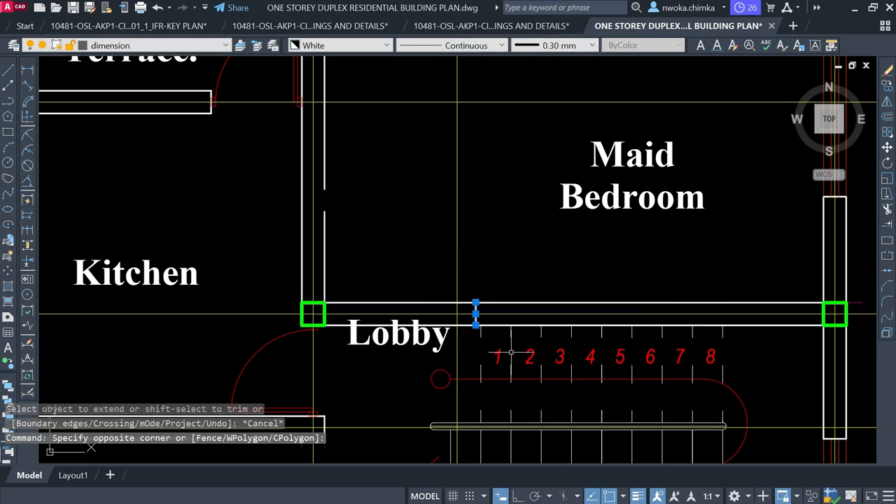
pyautogui.write('e')
pyautogui.scroll(-3, 490, 280)
pyautogui.scroll(1, 490, 266)
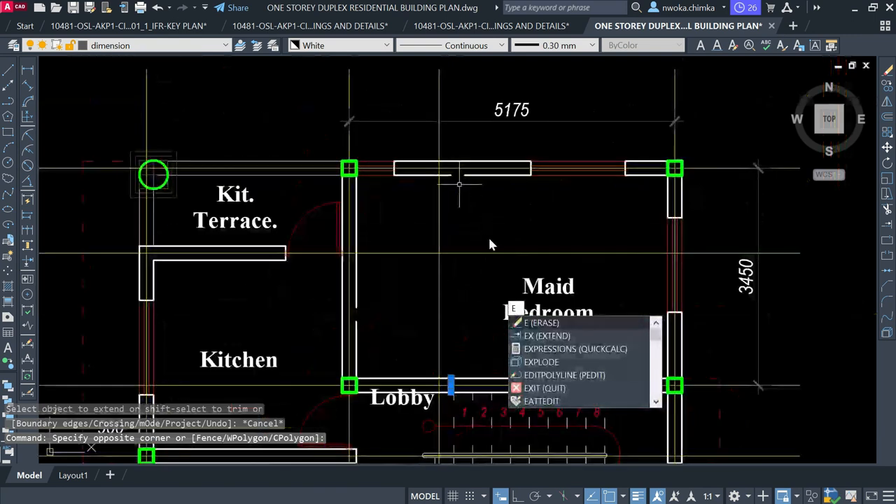
pyautogui.write('e')
pyautogui.press('space')
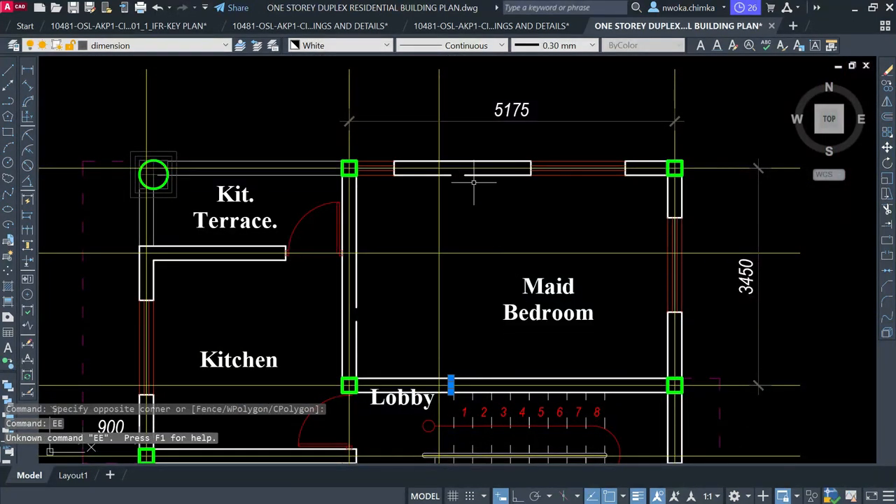
pyautogui.press('Escape')
# Start reshaping the top wall's window line, then cancel the edit
pyautogui.scroll(2, 473, 179)
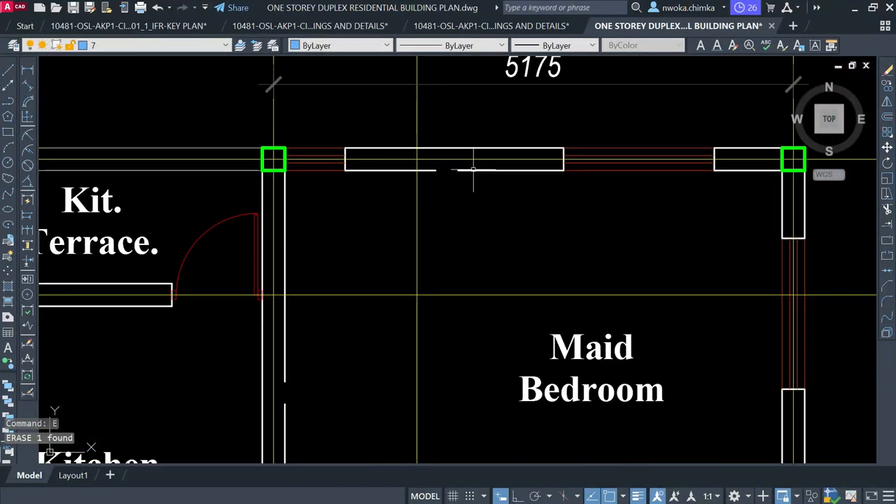
pyautogui.click(483, 171)
pyautogui.click(458, 171)
pyautogui.press('Escape')
pyautogui.scroll(-4, 458, 171)
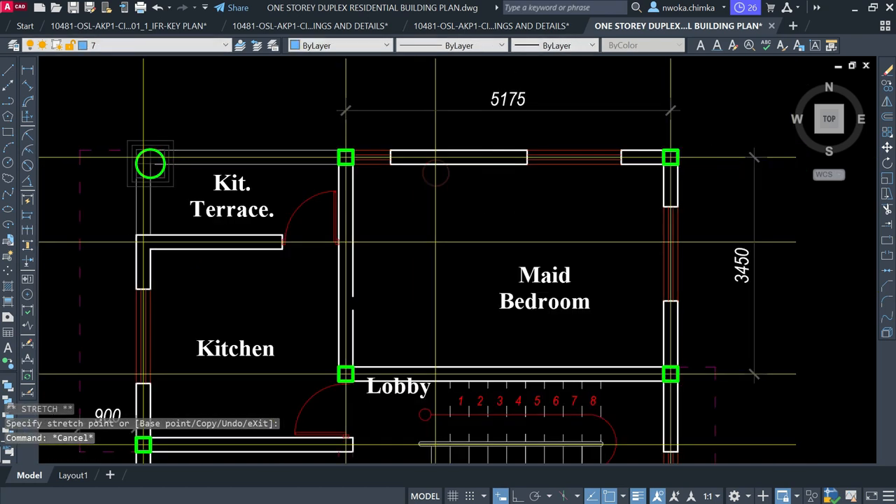
# Change the Maid Bedroom label text to P1
pyautogui.click(524, 228)
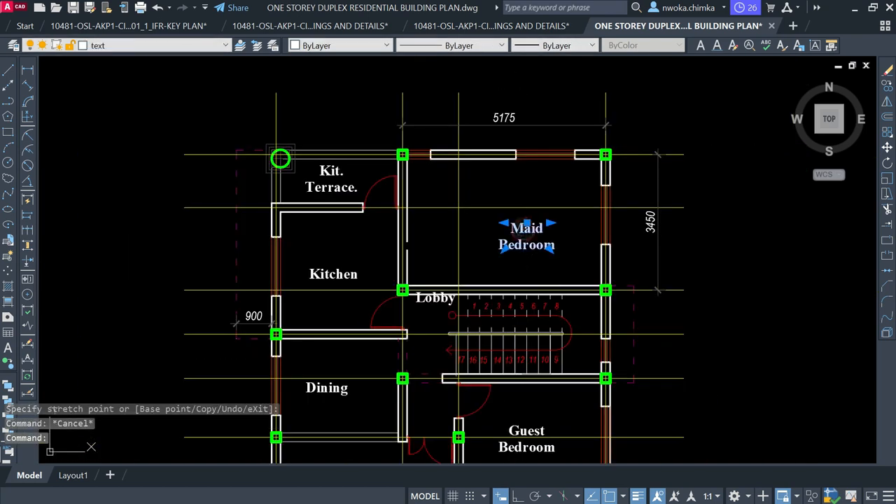
pyautogui.doubleClick(509, 229)
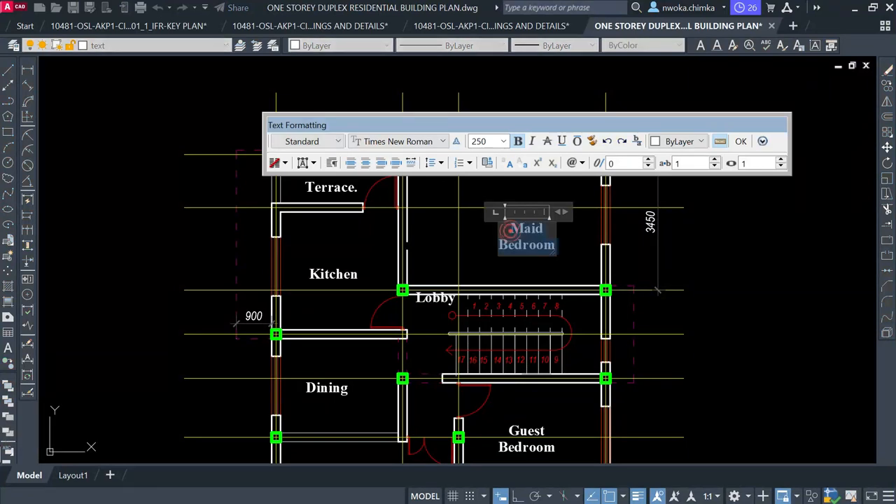
pyautogui.write('P1')
pyautogui.hotkey('ctrl', 'Return')
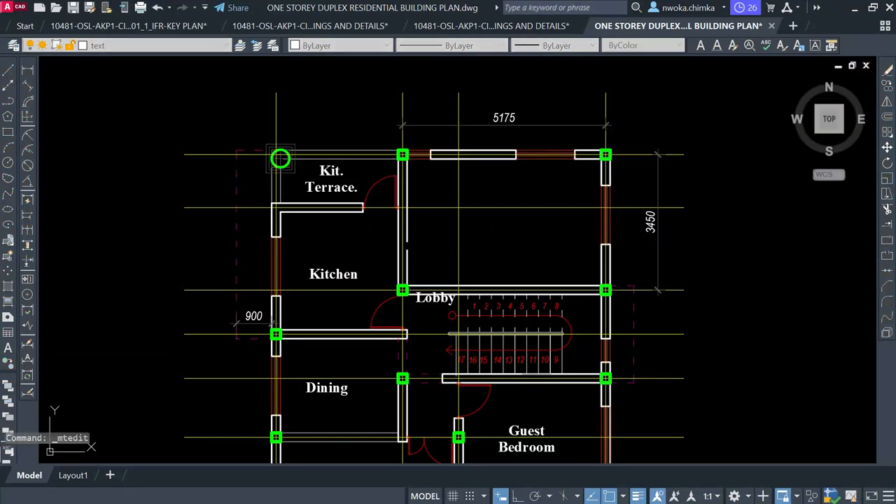
# Move the P1 label to the centre of the room
pyautogui.scroll(2, 536, 234)
pyautogui.click(536, 235)
pyautogui.click(510, 243)
pyautogui.write('m')
pyautogui.press('Return')
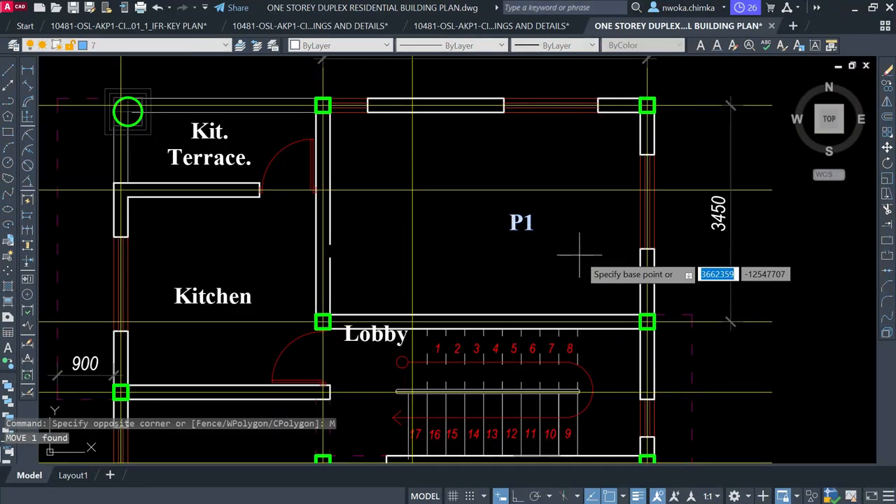
pyautogui.click(567, 234)
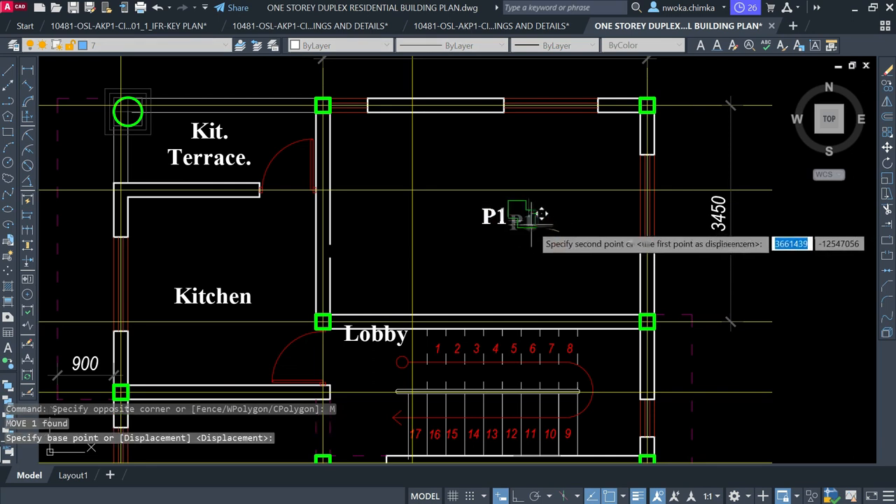
pyautogui.click(531, 225)
pyautogui.click(482, 207)
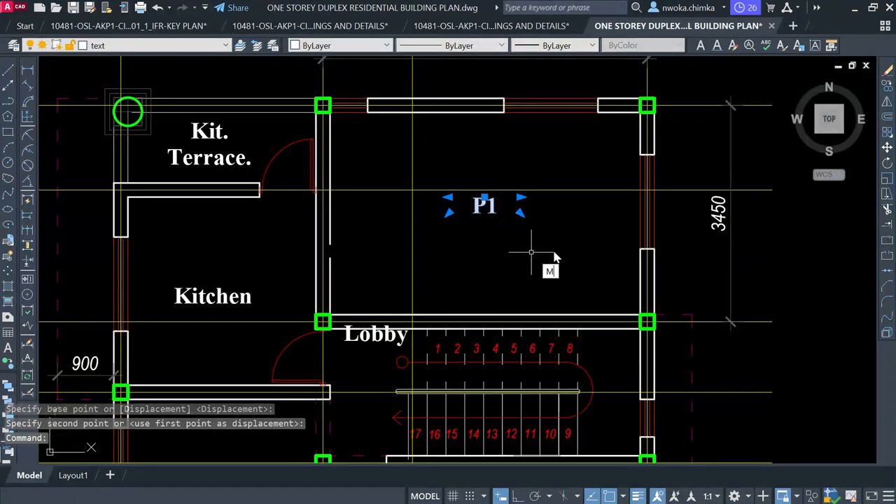
pyautogui.write('m')
pyautogui.press('Return')
pyautogui.click(565, 234)
pyautogui.click(572, 251)
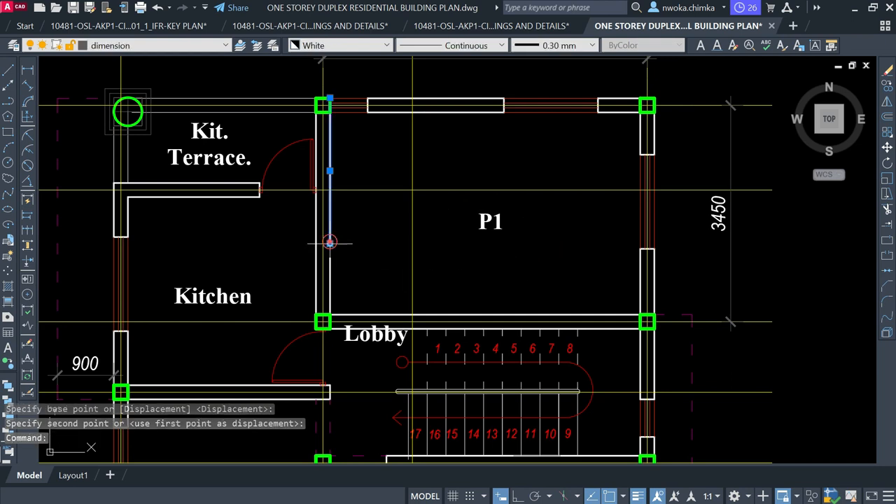
# Stretch the left wall's inner line to a length of 2550
pyautogui.click(329, 243)
pyautogui.click(329, 243)
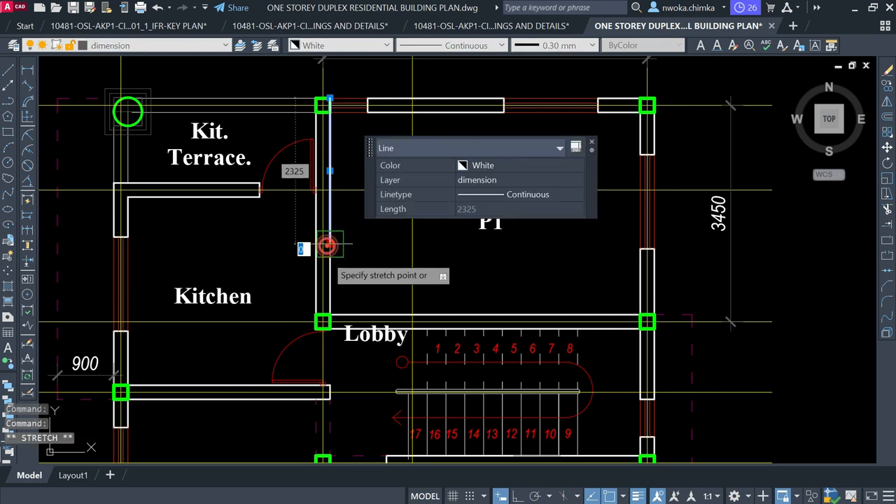
pyautogui.click(323, 257)
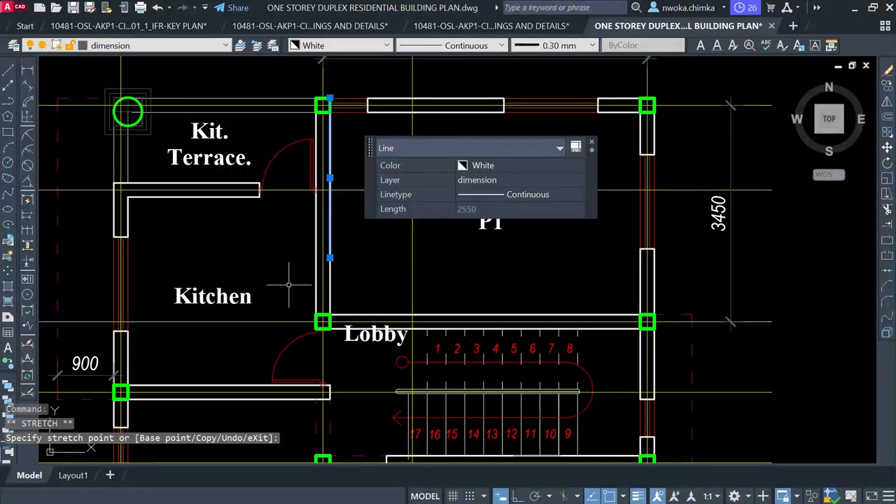
pyautogui.scroll(-3, 317, 286)
pyautogui.press('Escape')
pyautogui.press('Escape')
# Pan and zoom to bring the detailed reference plan into view
pyautogui.scroll(-3, 423, 285)
pyautogui.scroll(-4, 424, 284)
pyautogui.moveTo(432, 239); pyautogui.dragTo(414, 283, button='middle')
pyautogui.scroll(-2, 533, 272)
pyautogui.moveTo(198, 184); pyautogui.dragTo(349, 211, button='middle')
pyautogui.scroll(10, 266, 168)
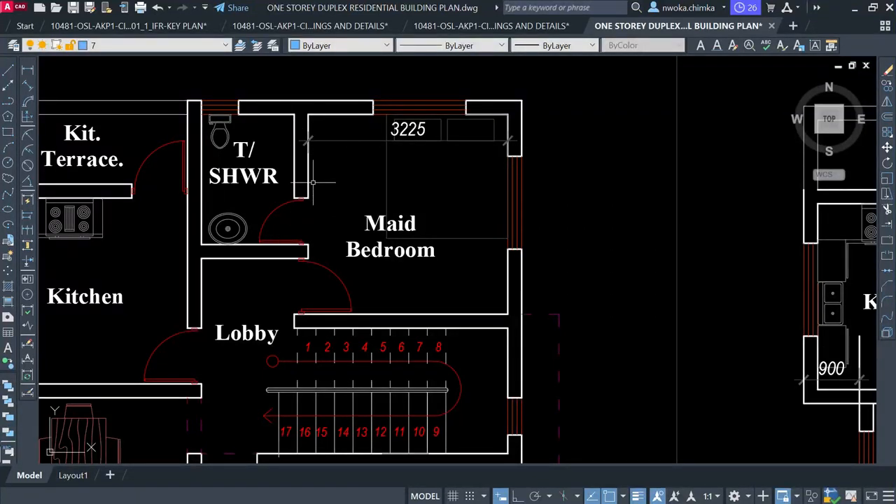
# Window-select the T/SHWR walls, door and label, then clear the selection
pyautogui.click(322, 151)
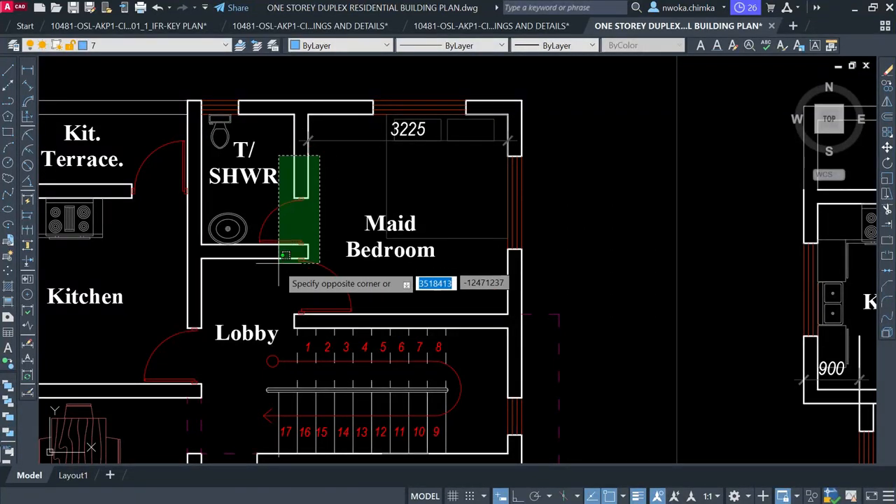
pyautogui.click(277, 264)
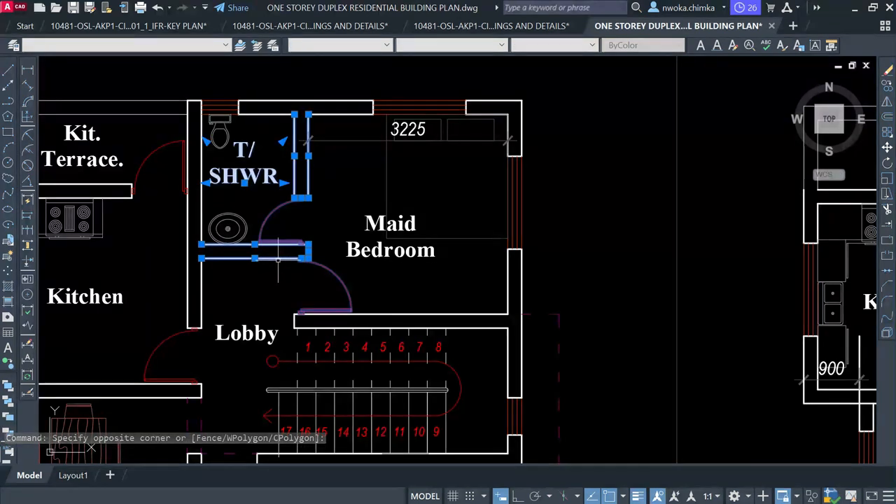
pyautogui.scroll(-2, 278, 259)
pyautogui.press('Escape')
# Navigate to the gridded ground floor plan and zoom into P1's top wall
pyautogui.scroll(-2, 288, 241)
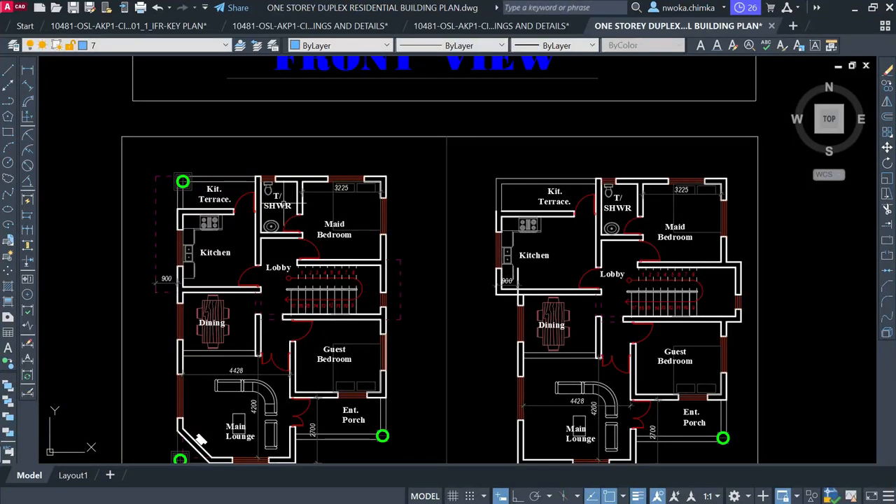
pyautogui.scroll(-2, 276, 192)
pyautogui.scroll(-2, 275, 184)
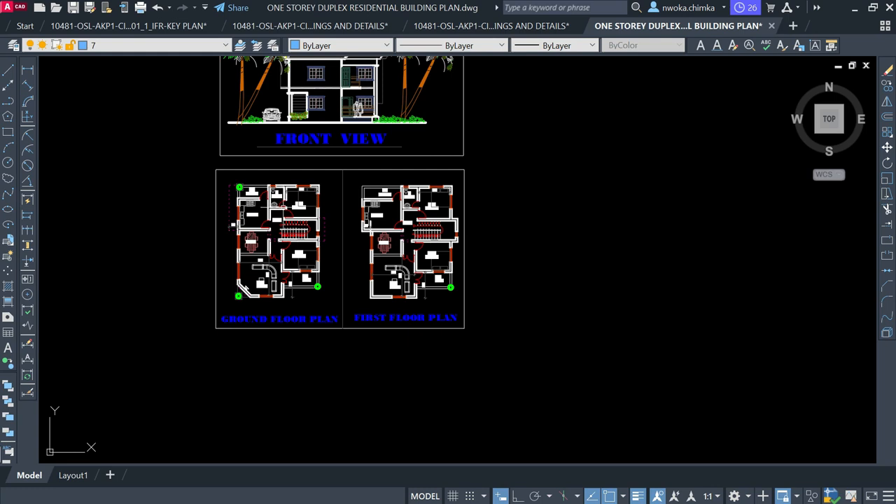
pyautogui.scroll(-4, 318, 189)
pyautogui.scroll(3, 579, 294)
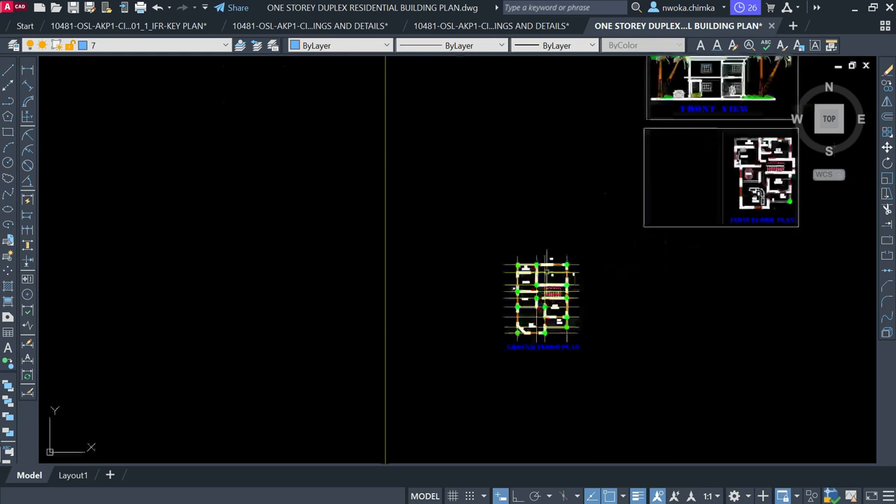
pyautogui.scroll(3, 544, 269)
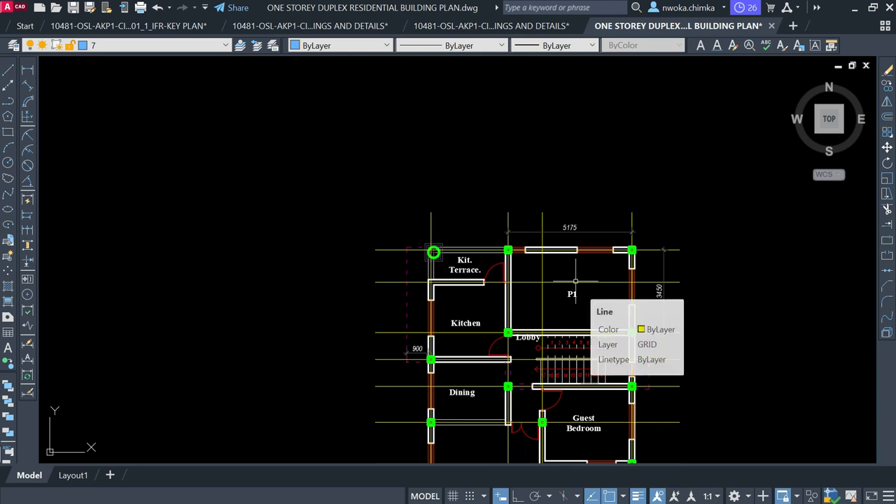
pyautogui.scroll(-2, 566, 276)
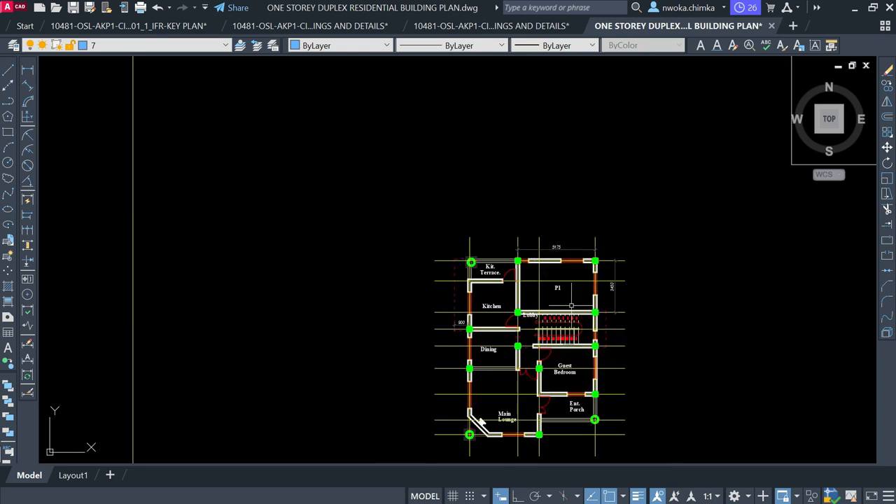
pyautogui.scroll(7, 571, 306)
pyautogui.click(487, 182)
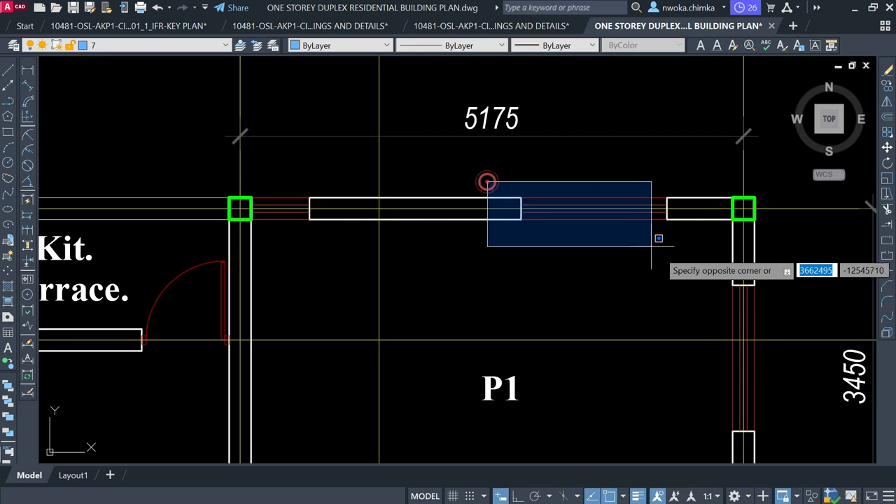
# Erase the two windows from P1's top wall
pyautogui.click(659, 238)
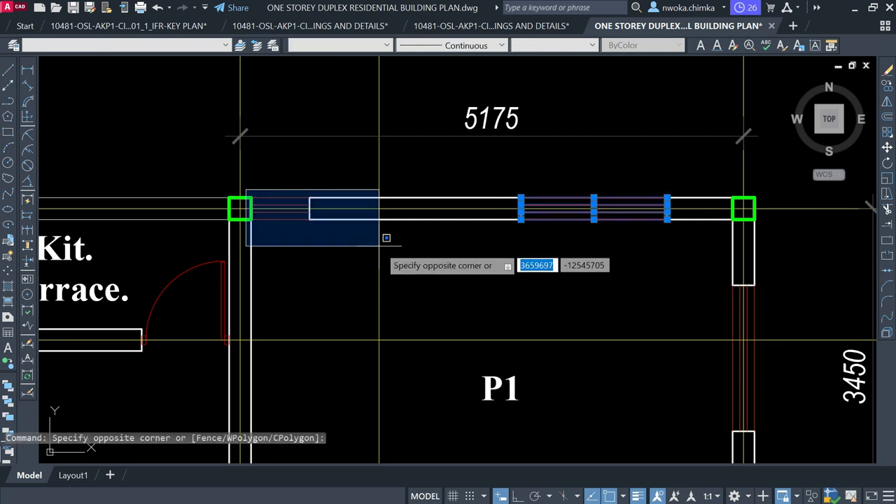
pyautogui.click(378, 246)
pyautogui.press('Return')
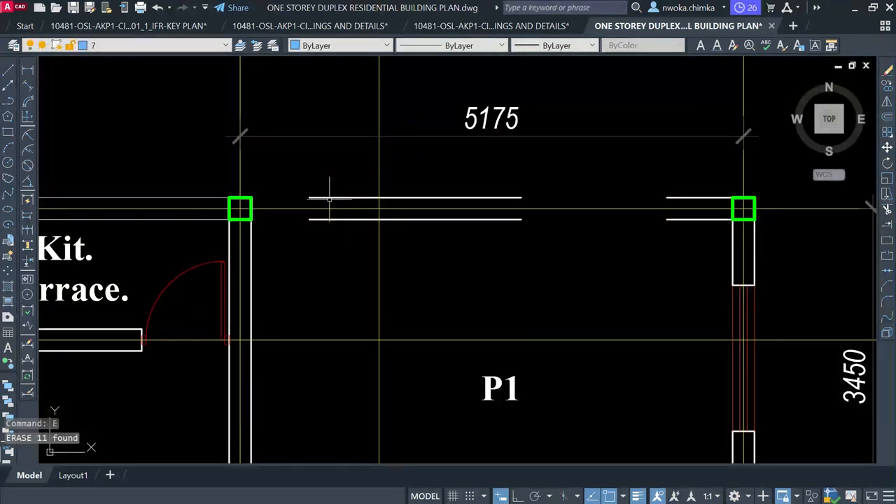
# Extend the lower top-wall line left to the column with EX
pyautogui.write('EX')
pyautogui.press('Return')
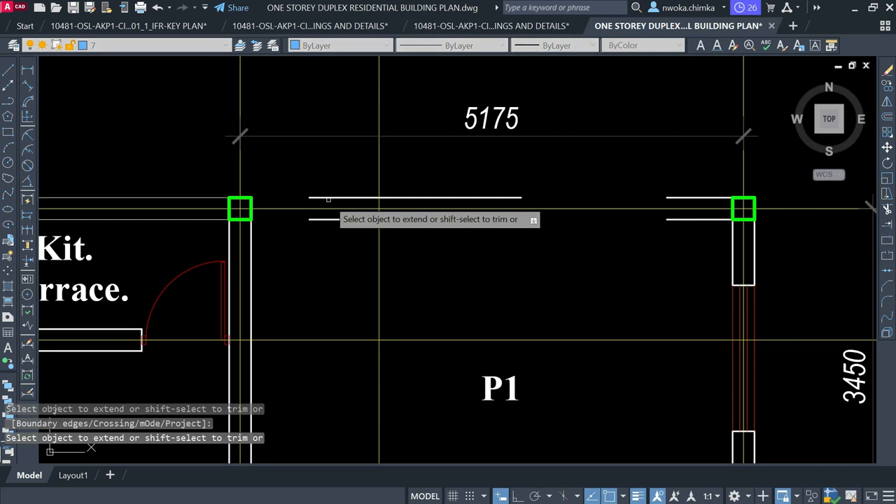
pyautogui.click(329, 226)
pyautogui.click(330, 217)
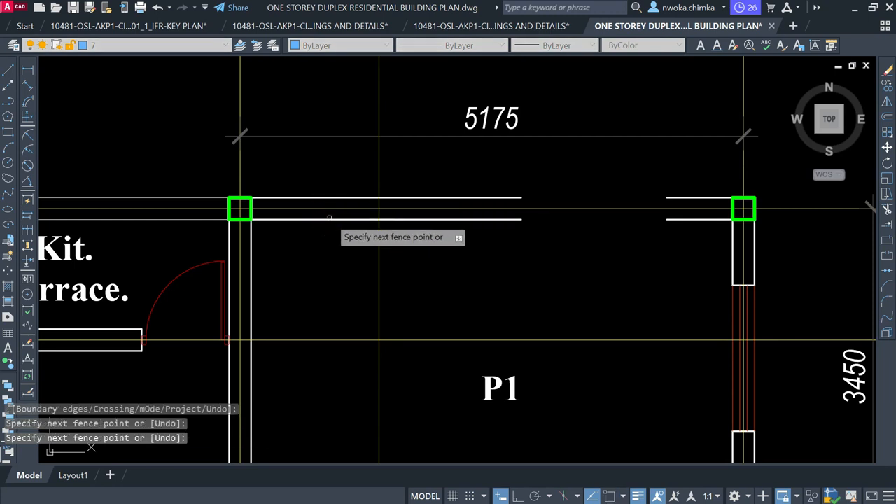
pyautogui.press('Escape')
# Join the split upper and lower top-wall lines into continuous lines
pyautogui.write('J')
pyautogui.press('Return')
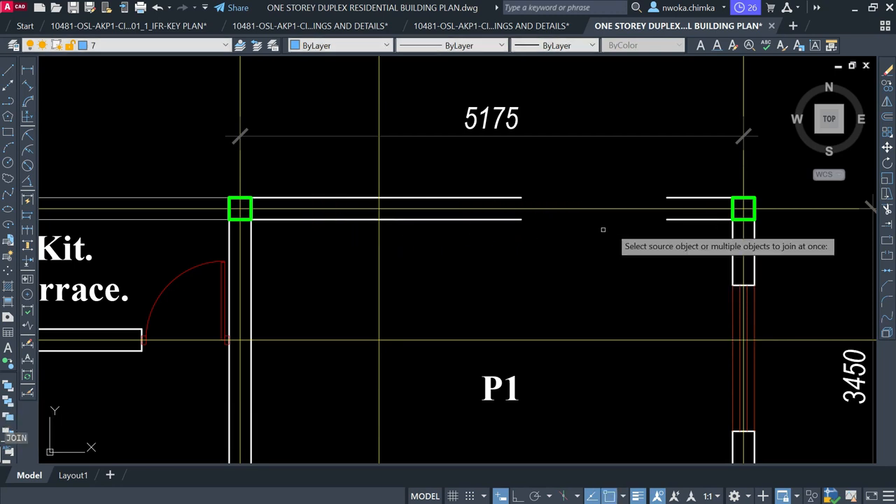
pyautogui.click(683, 197)
pyautogui.click(518, 196)
pyautogui.press('Return')
pyautogui.press('Return')
pyautogui.click(514, 219)
pyautogui.click(664, 217)
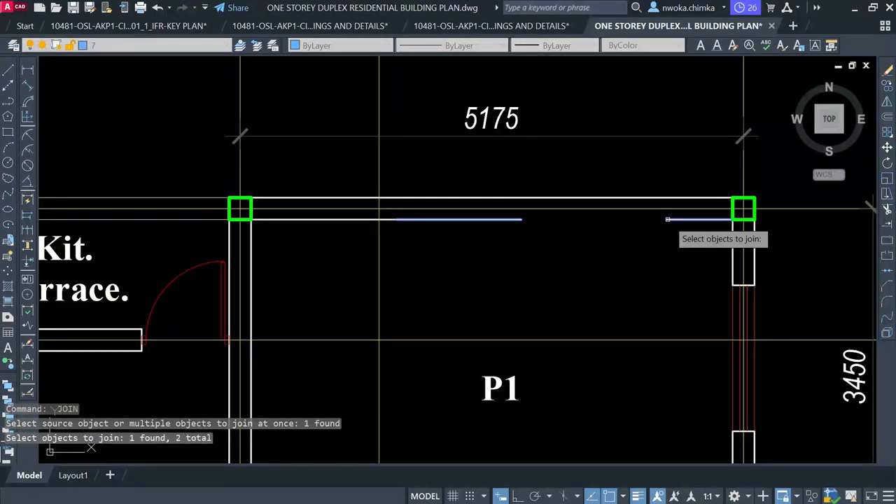
pyautogui.press('Return')
# Erase the 5175 and 3450 dimensions
pyautogui.scroll(-4, 518, 238)
pyautogui.click(535, 189)
pyautogui.click(506, 214)
pyautogui.click(676, 265)
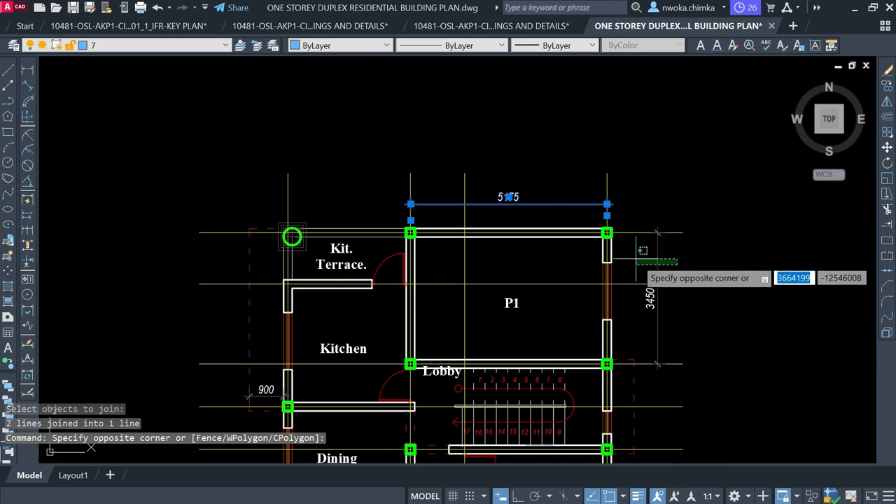
pyautogui.click(635, 258)
pyautogui.press('e')
pyautogui.press('Return')
pyautogui.scroll(5, 446, 160)
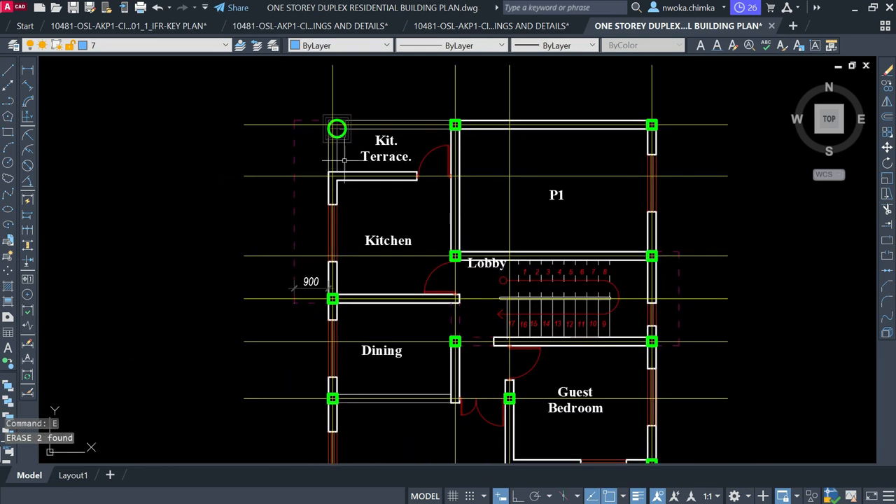
pyautogui.scroll(-2, 420, 171)
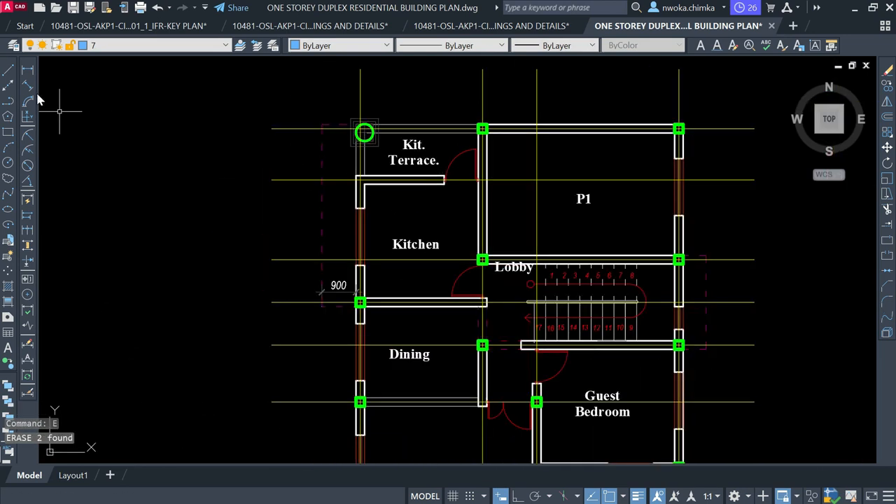
pyautogui.click(27, 70)
pyautogui.scroll(2, 383, 139)
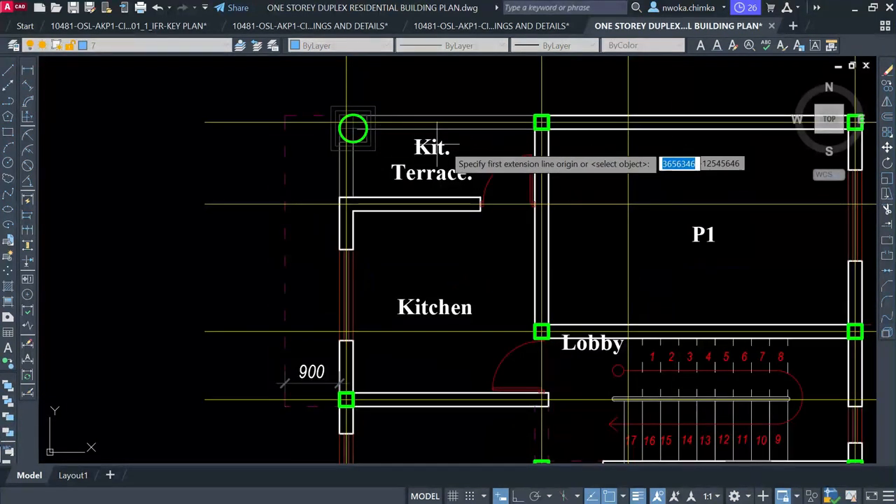
pyautogui.press('Escape')
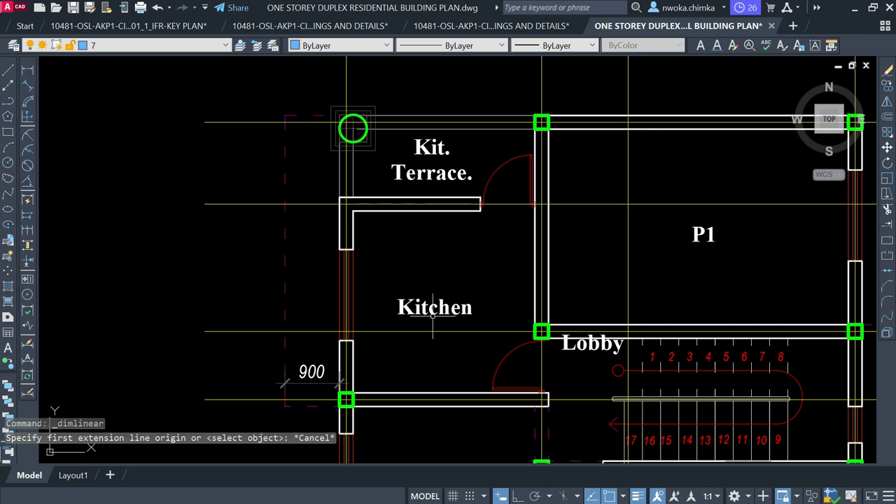
pyautogui.click(27, 71)
pyautogui.click(252, 121)
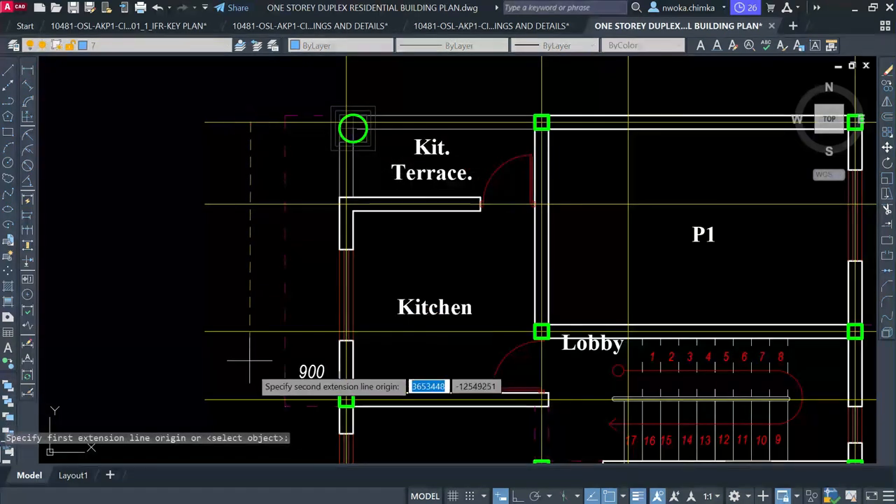
pyautogui.click(252, 400)
pyautogui.click(173, 280)
pyautogui.scroll(-4, 322, 231)
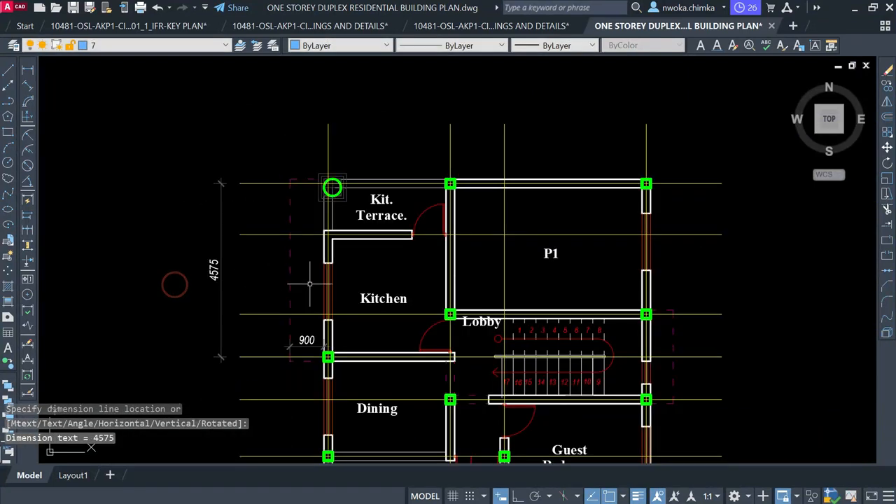
pyautogui.press('Return')
pyautogui.scroll(2, 330, 196)
pyautogui.click(317, 205)
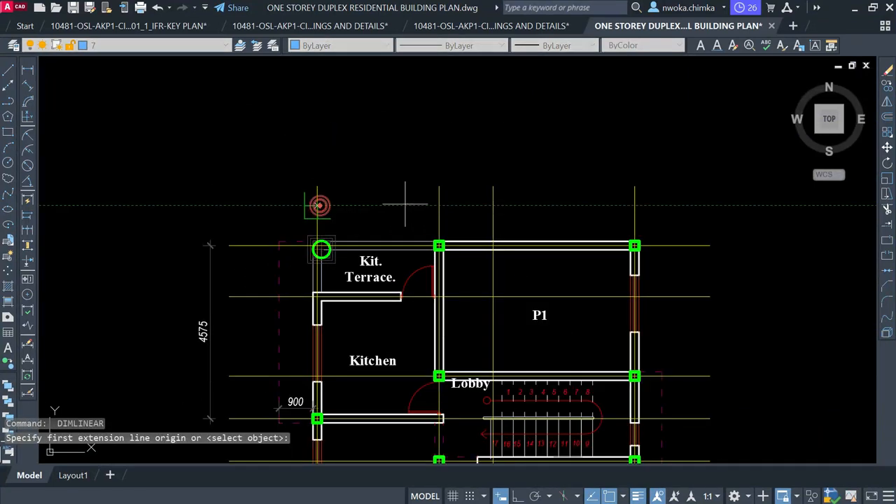
pyautogui.click(438, 211)
pyautogui.scroll(4, 391, 205)
pyautogui.click(392, 197)
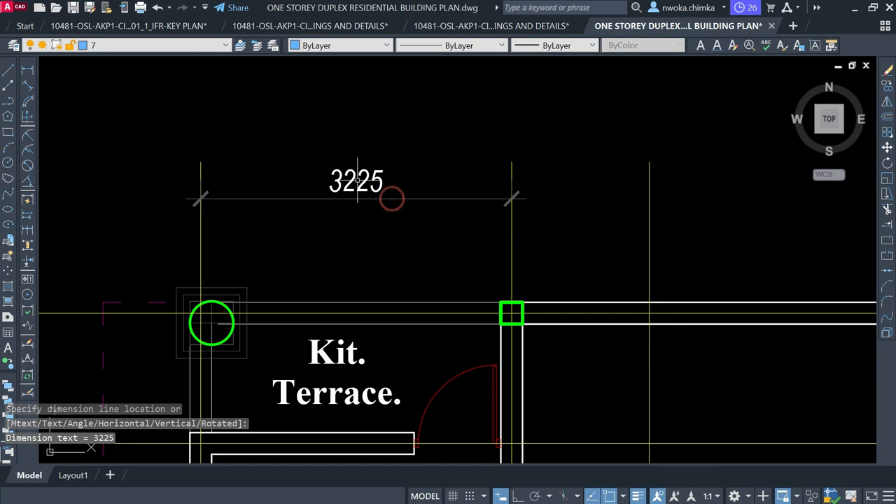
pyautogui.scroll(-6, 354, 180)
pyautogui.scroll(4, 256, 268)
pyautogui.scroll(2, 259, 262)
pyautogui.scroll(-2, 264, 239)
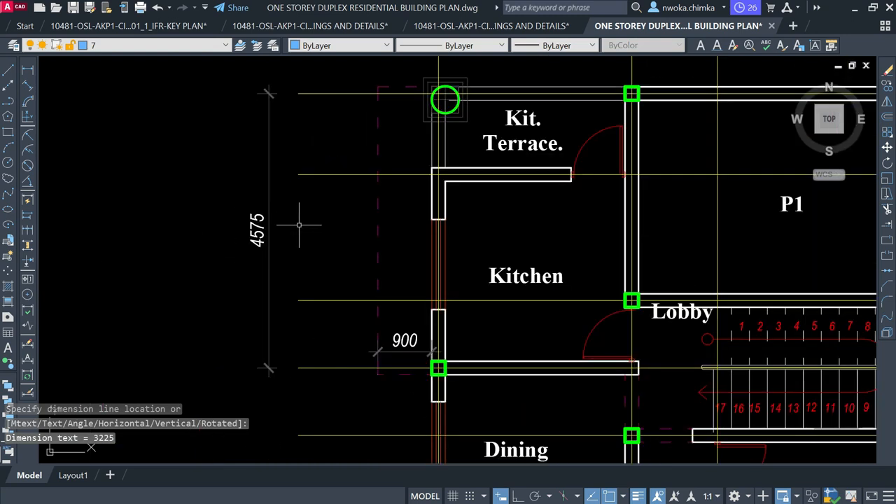
pyautogui.moveTo(295, 235); pyautogui.dragTo(272, 269, button='middle')
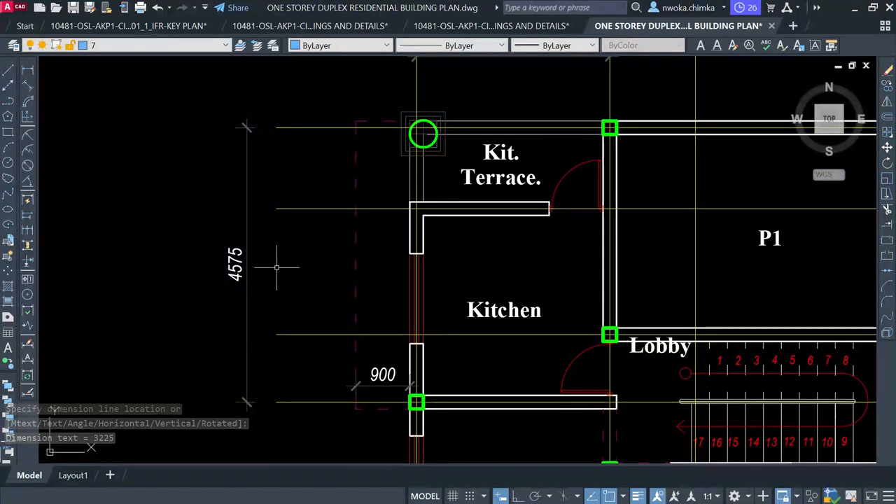
pyautogui.scroll(-2, 272, 266)
pyautogui.click(272, 256)
pyautogui.click(231, 278)
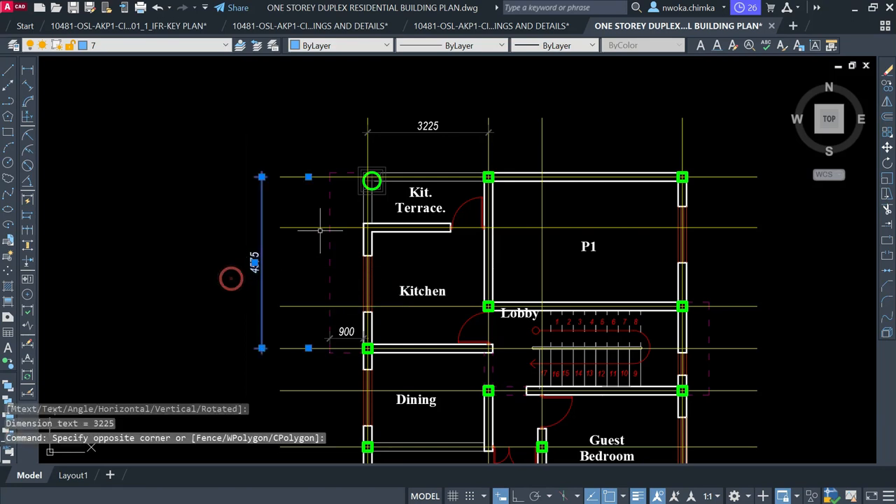
pyautogui.click(438, 128)
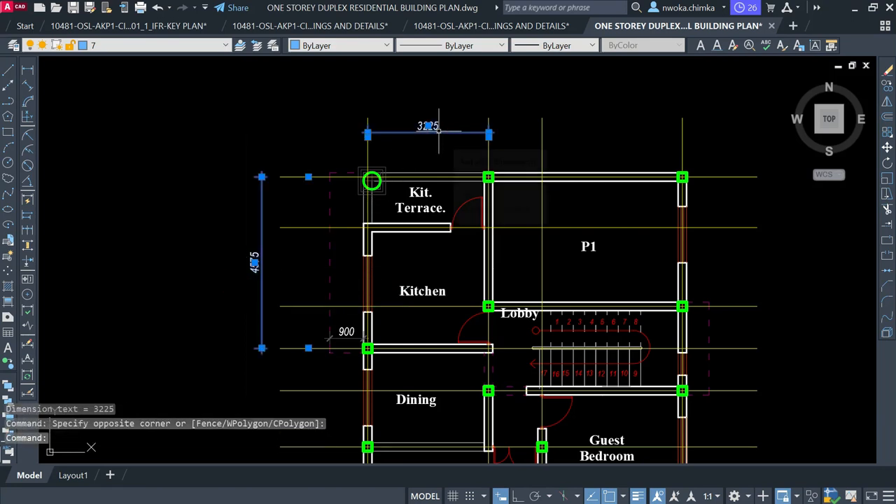
pyautogui.write('E')
pyautogui.press('Return')
pyautogui.scroll(5, 448, 218)
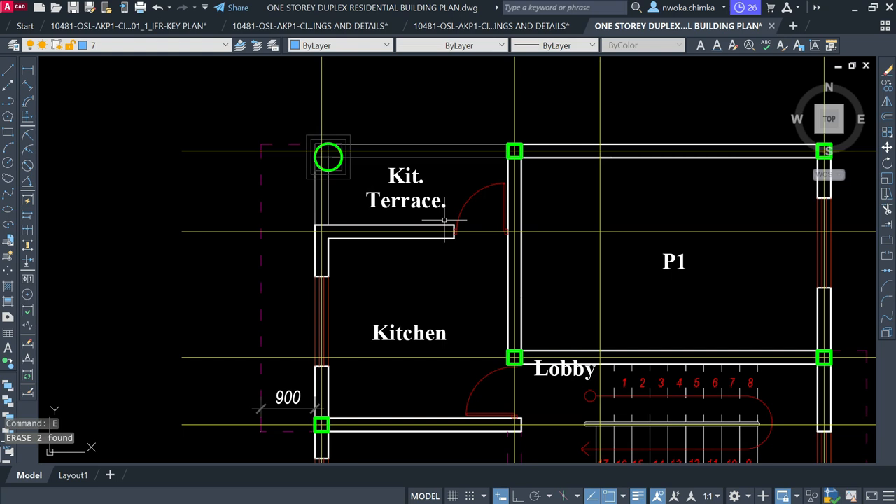
# Erase the Kit. Terrace label, its door arc and the wall's end line
pyautogui.click(434, 172)
pyautogui.click(375, 205)
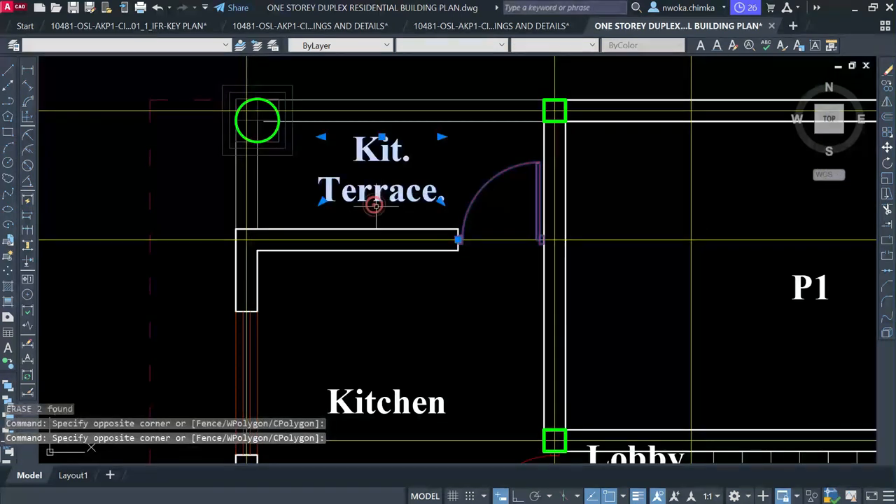
pyautogui.write('E')
pyautogui.press('Return')
pyautogui.click(336, 231)
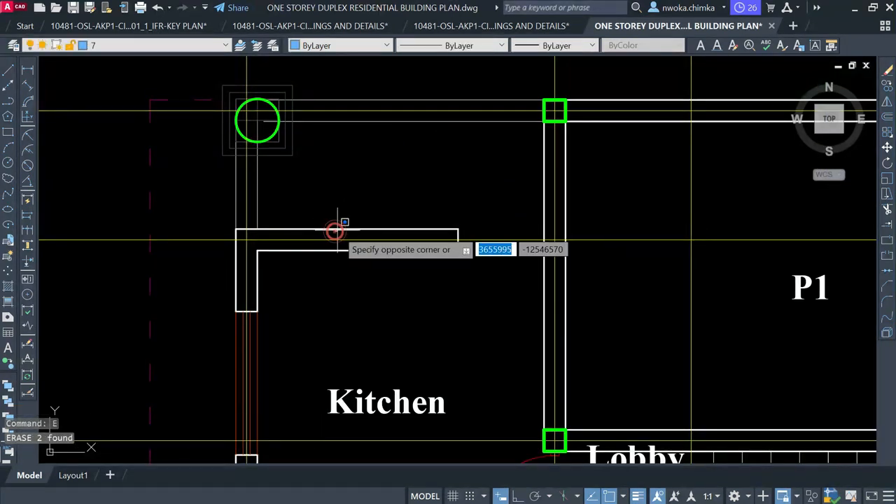
pyautogui.click(344, 220)
pyautogui.click(365, 201)
pyautogui.click(482, 284)
pyautogui.write('E')
pyautogui.press('Return')
# Erase the upper and lower lines of the wall stub above the Kitchen
pyautogui.click(446, 245)
pyautogui.click(430, 268)
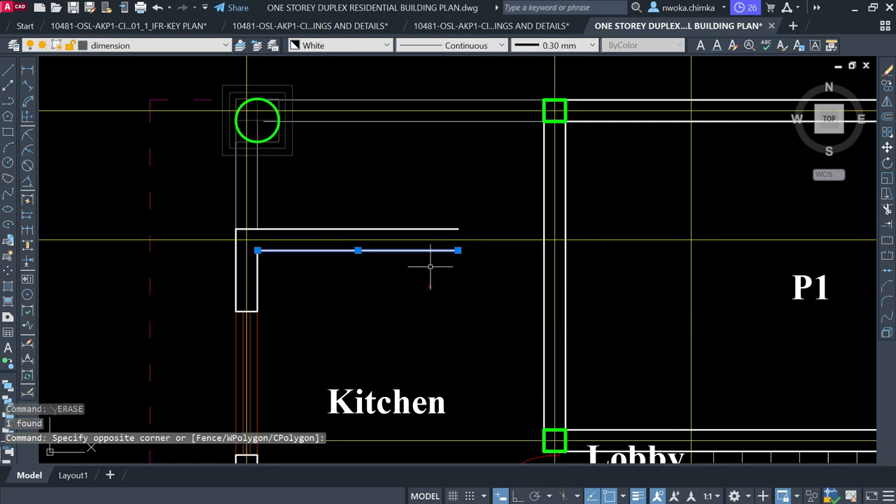
pyautogui.click(434, 239)
pyautogui.press('Escape')
pyautogui.click(413, 228)
pyautogui.click(412, 238)
pyautogui.click(389, 277)
pyautogui.click(389, 276)
pyautogui.write('E')
pyautogui.press('Return')
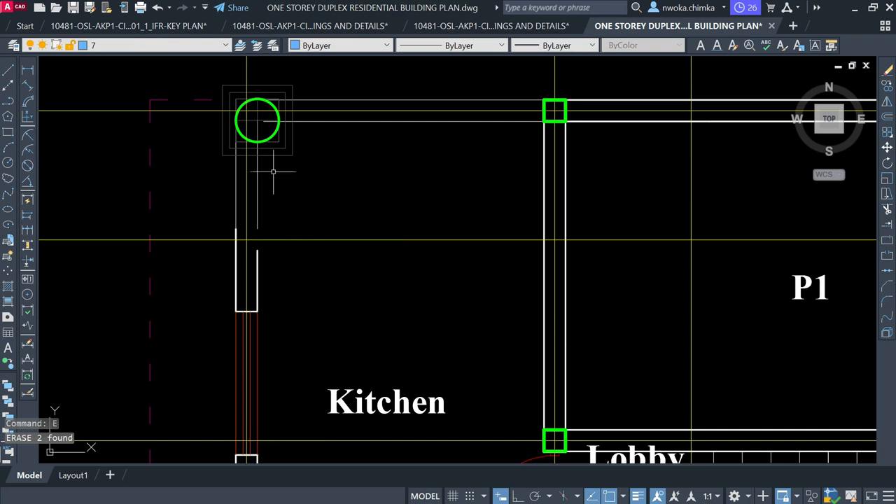
# Abandon an EXTEND attempt and undo the erasures, restoring the Kit. Terrace label and door
pyautogui.write('EX')
pyautogui.press('Return')
pyautogui.click(303, 225)
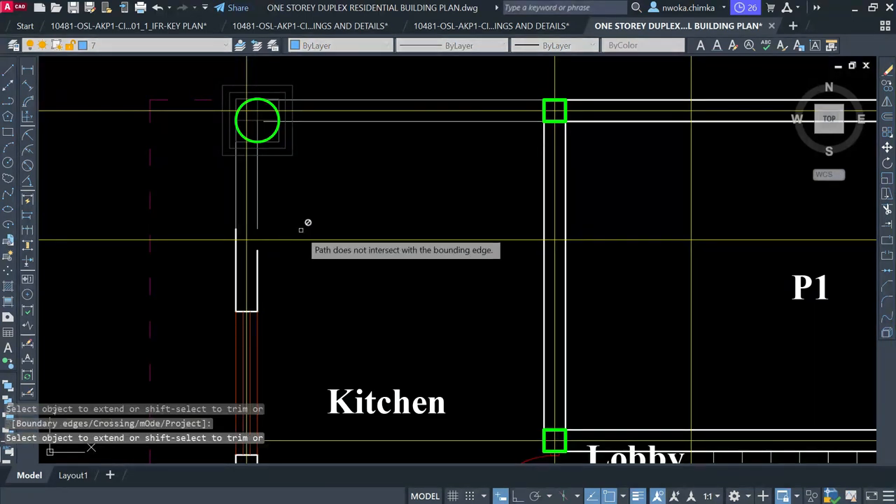
pyautogui.press('Escape')
pyautogui.hotkey('ctrl', 'z')
pyautogui.hotkey('ctrl', 'z')
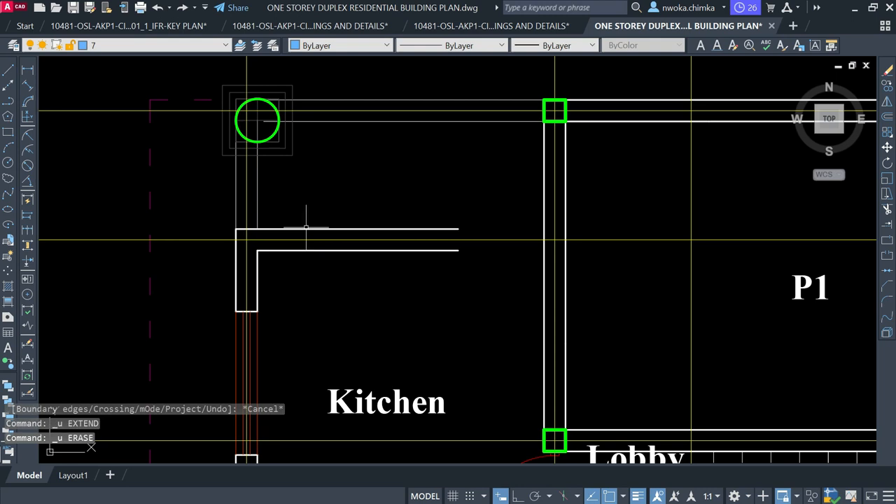
pyautogui.scroll(-4, 306, 228)
pyautogui.scroll(2, 312, 226)
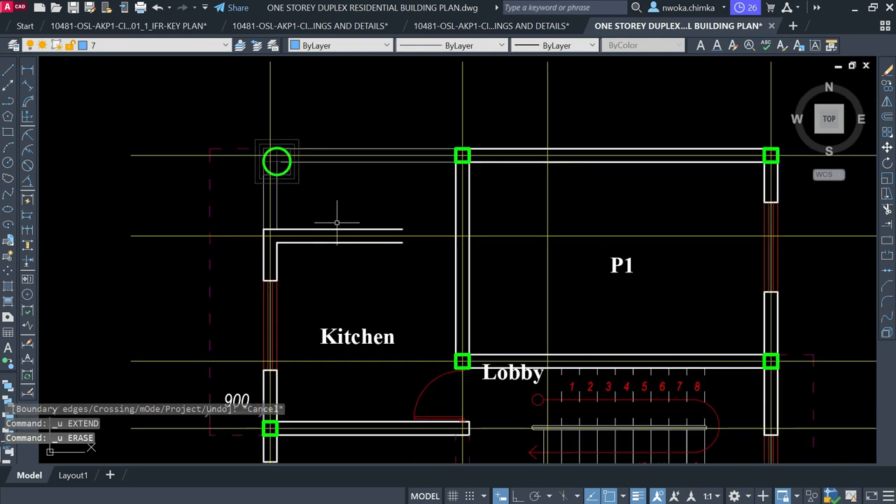
pyautogui.hotkey('ctrl', 'z')
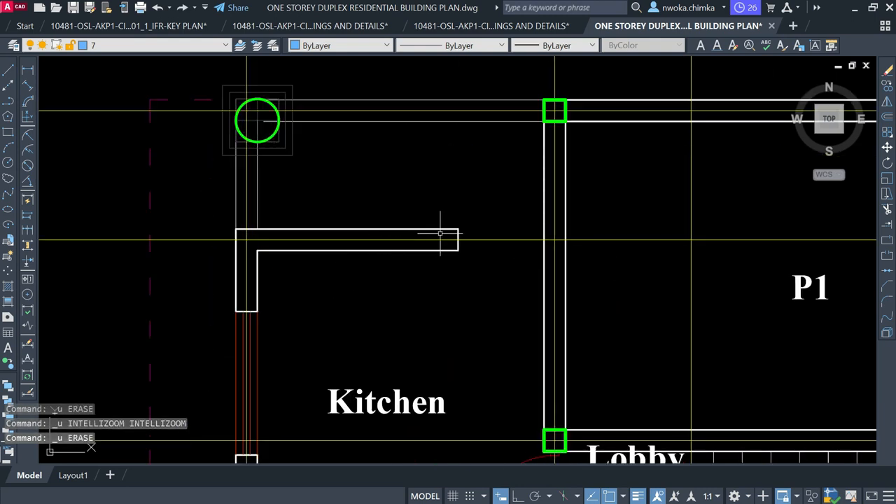
pyautogui.hotkey('ctrl', 'z')
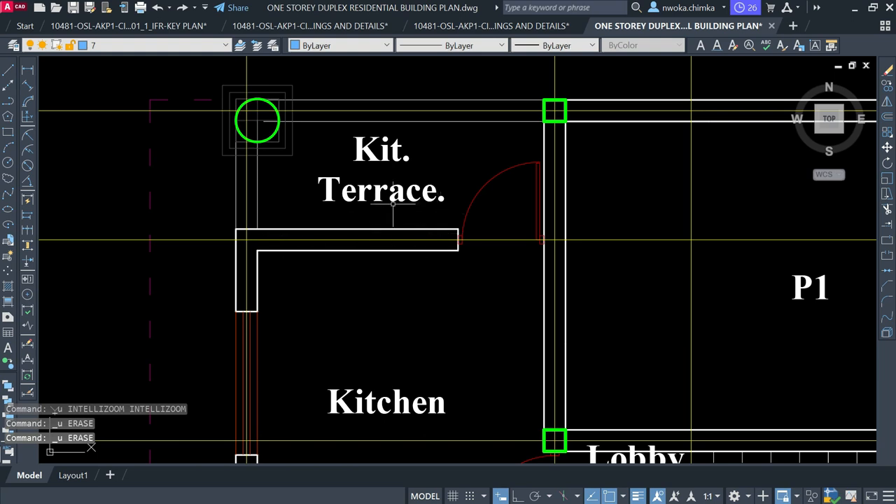
pyautogui.scroll(-2, 393, 201)
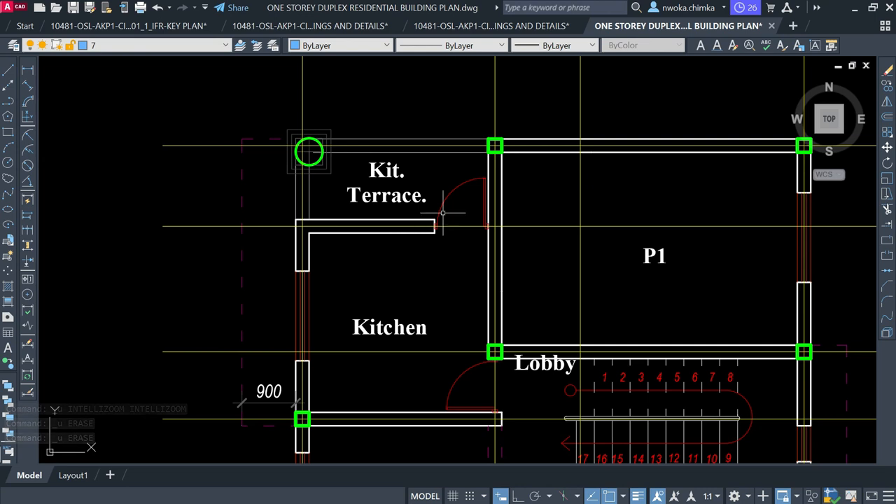
# Delete the Kit. Terrace label and door with a crossing selection
pyautogui.click(470, 204)
pyautogui.click(364, 206)
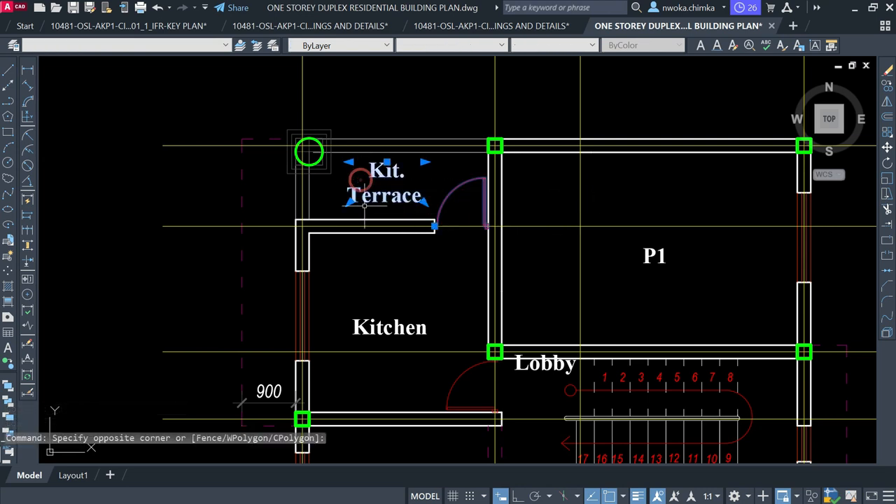
pyautogui.click(353, 207)
pyautogui.press('Return')
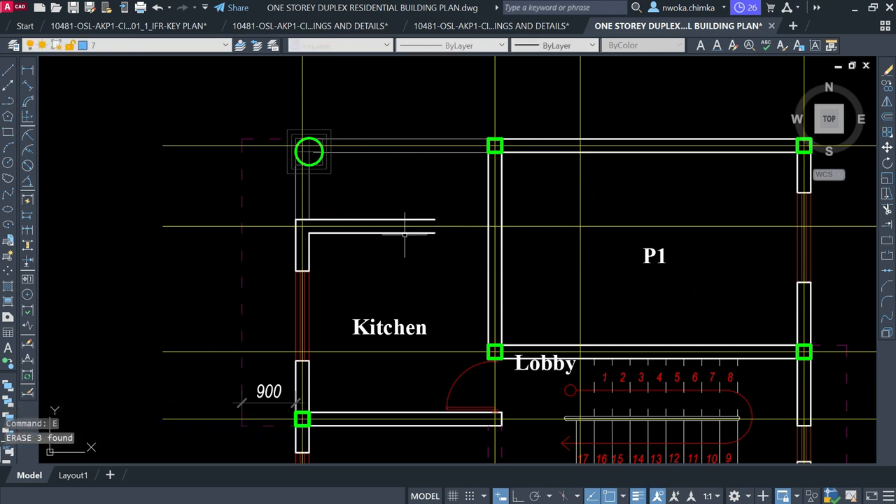
# Erase the two horizontal wall stub lines, leaving an open wall end
pyautogui.click(401, 219)
pyautogui.click(399, 231)
pyautogui.press('Return')
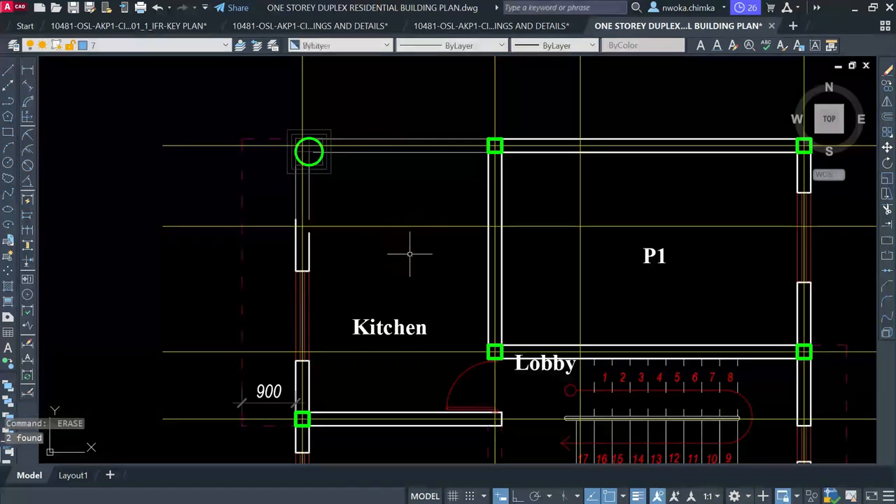
pyautogui.click(404, 327)
# Rename the Kitchen label to P2 and move it higher in the room
pyautogui.doubleClick(405, 326)
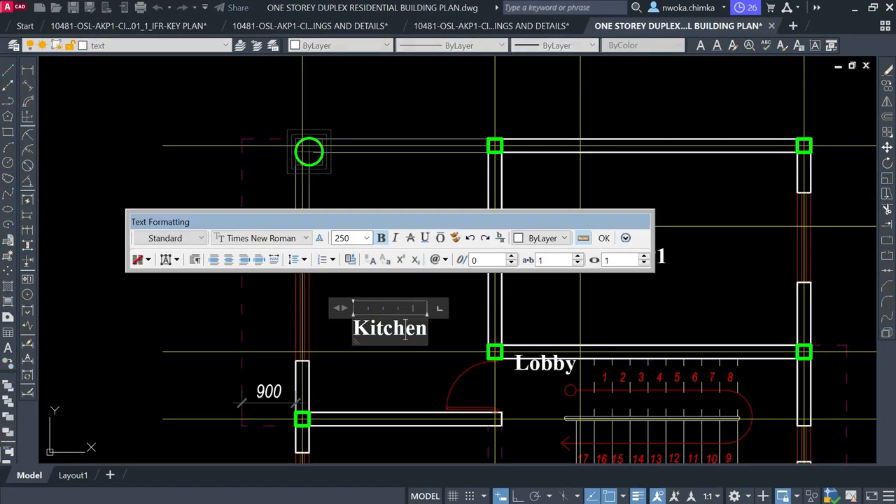
pyautogui.write('P2')
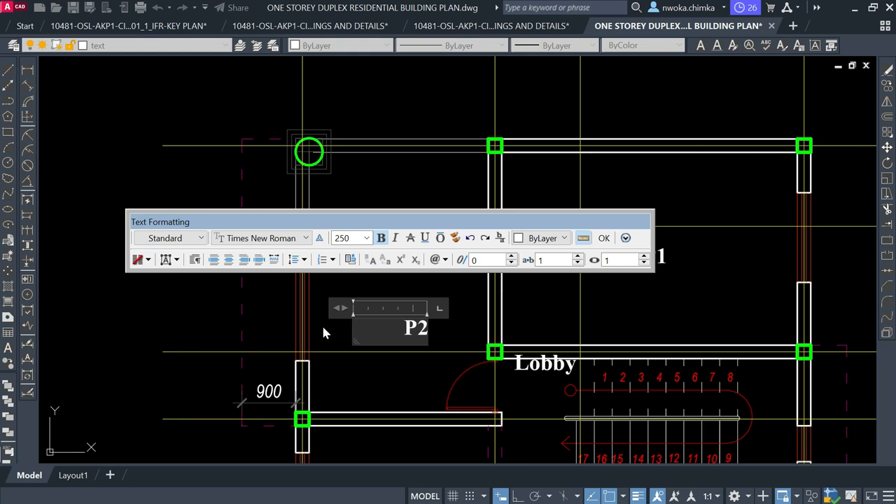
pyautogui.click(323, 333)
pyautogui.click(414, 328)
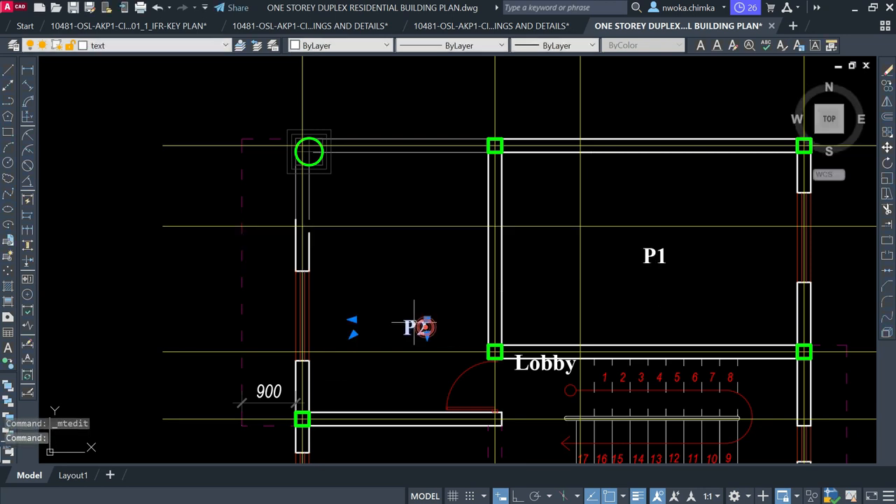
pyautogui.press('Return')
pyautogui.click(376, 296)
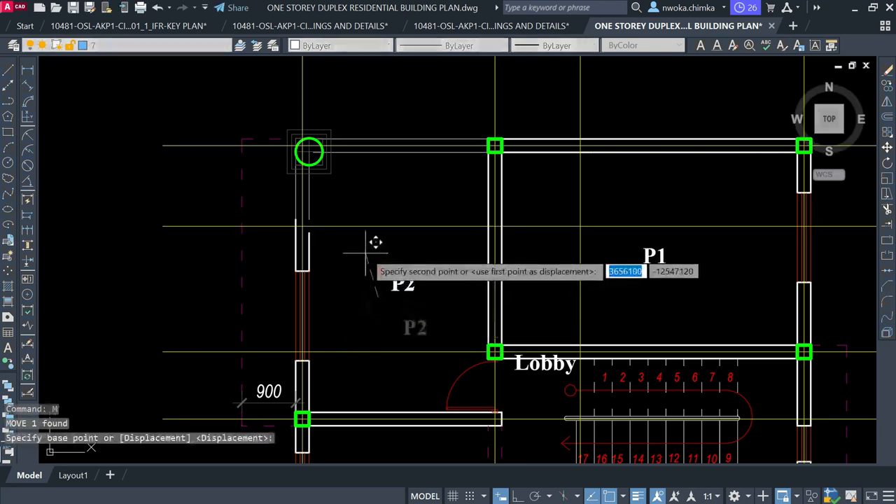
pyautogui.click(366, 252)
# Extend the west wall's inner edge up to the column
pyautogui.moveTo(345, 308); pyautogui.dragTo(386, 247, button='middle')
pyautogui.moveTo(344, 180); pyautogui.dragTo(339, 208, button='middle')
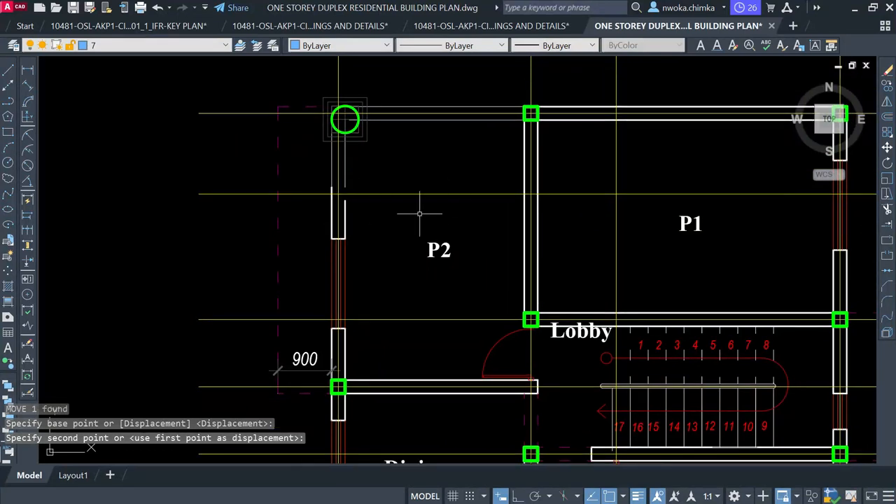
pyautogui.scroll(2, 352, 207)
pyautogui.write('ex')
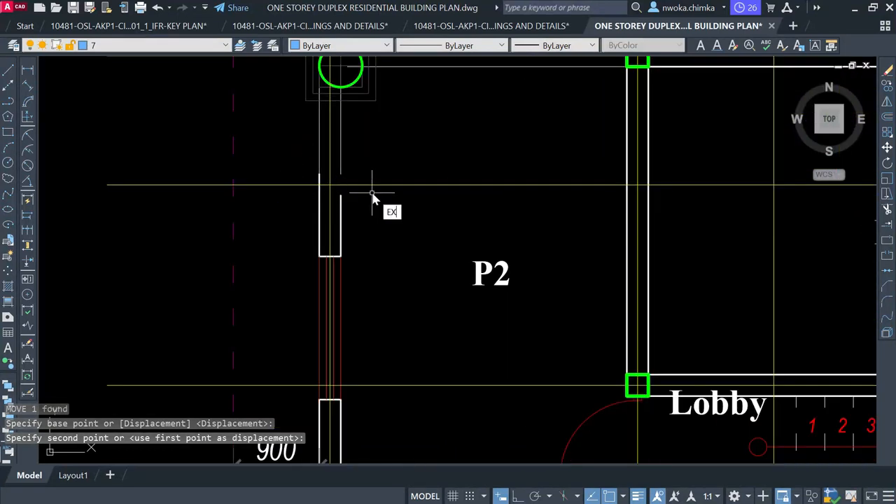
pyautogui.press('Return')
pyautogui.click(340, 206)
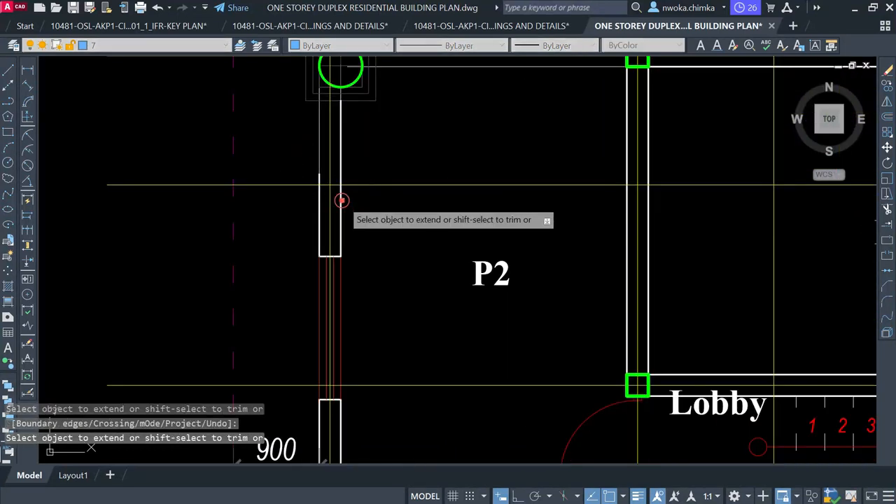
pyautogui.scroll(-2, 392, 194)
pyautogui.press('Escape')
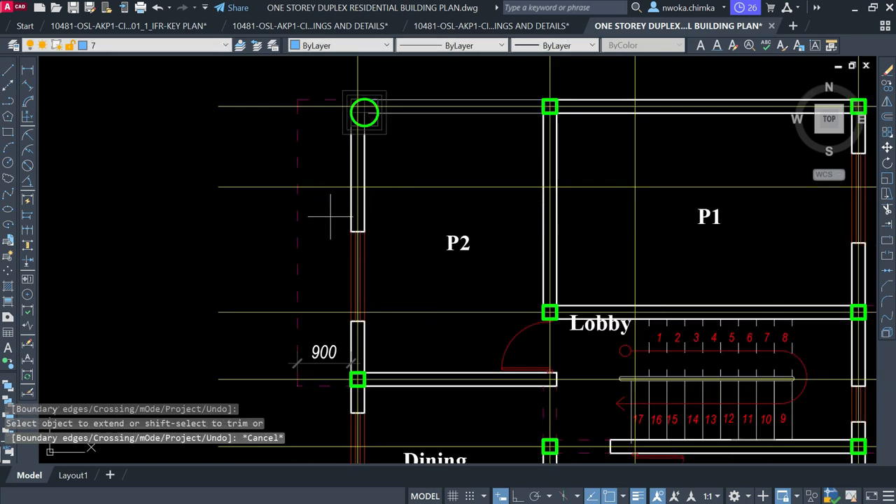
# Erase the six column lines in the wall gap before extending the wall
pyautogui.click(330, 217)
pyautogui.click(403, 325)
pyautogui.write('e')
pyautogui.press('Return')
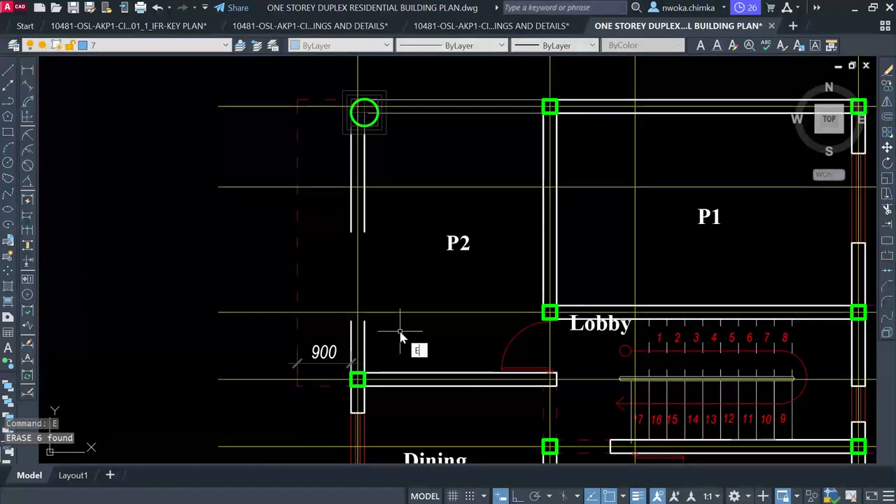
pyautogui.write('exc')
pyautogui.press('BackSpace')
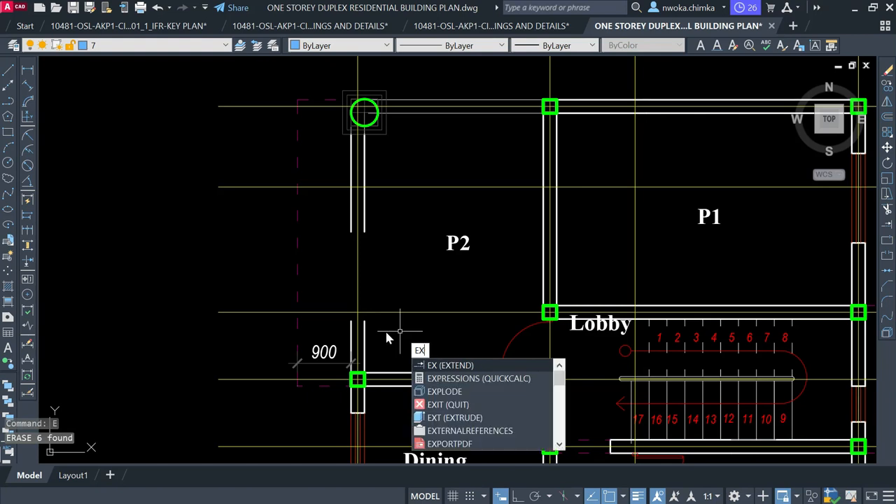
pyautogui.press('Return')
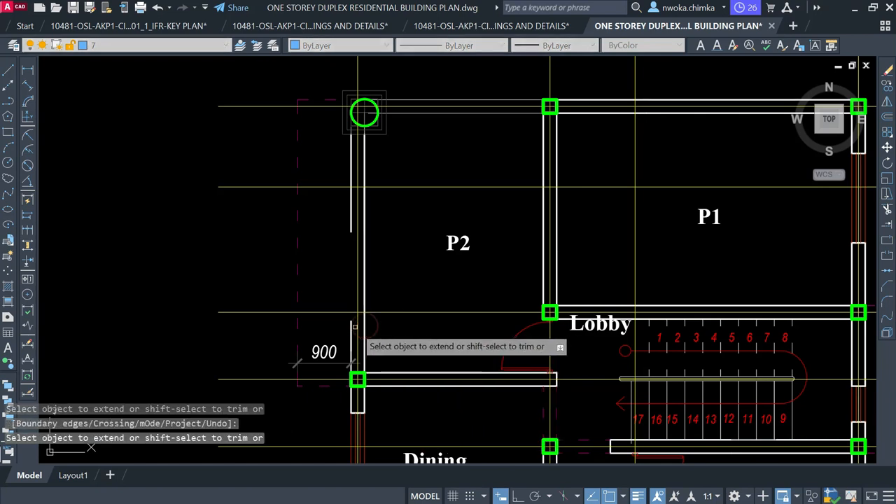
pyautogui.scroll(-4, 375, 259)
pyautogui.press('Escape')
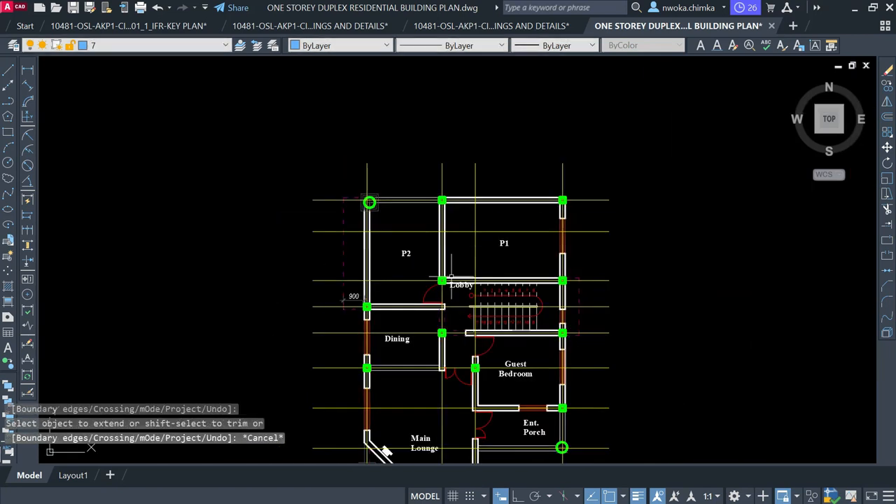
pyautogui.scroll(8, 439, 291)
# Delete the Lobby door arc
pyautogui.click(348, 279)
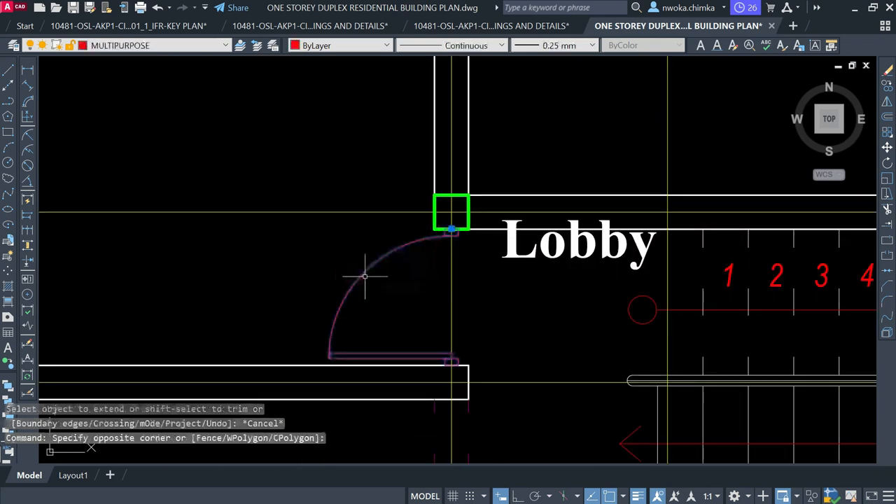
pyautogui.write('e')
pyautogui.press('Return')
pyautogui.rightClick(422, 261)
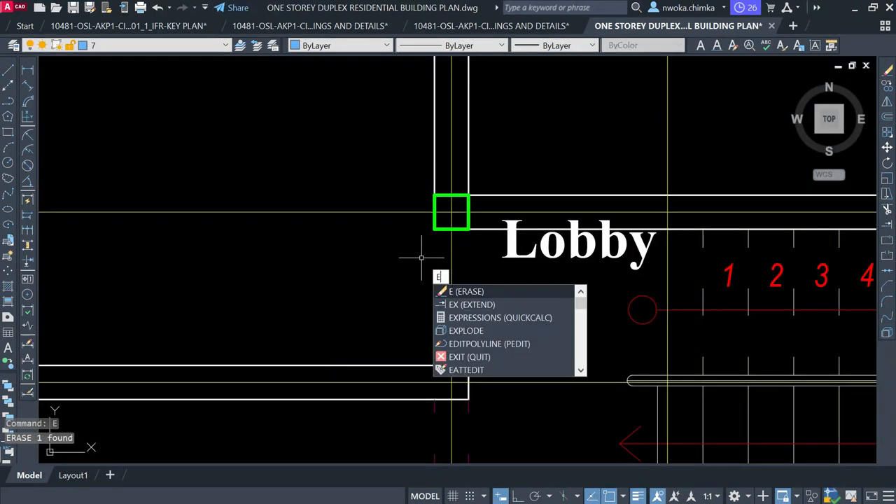
pyautogui.press('Escape')
pyautogui.write('l')
pyautogui.press('Return')
pyautogui.press('Escape')
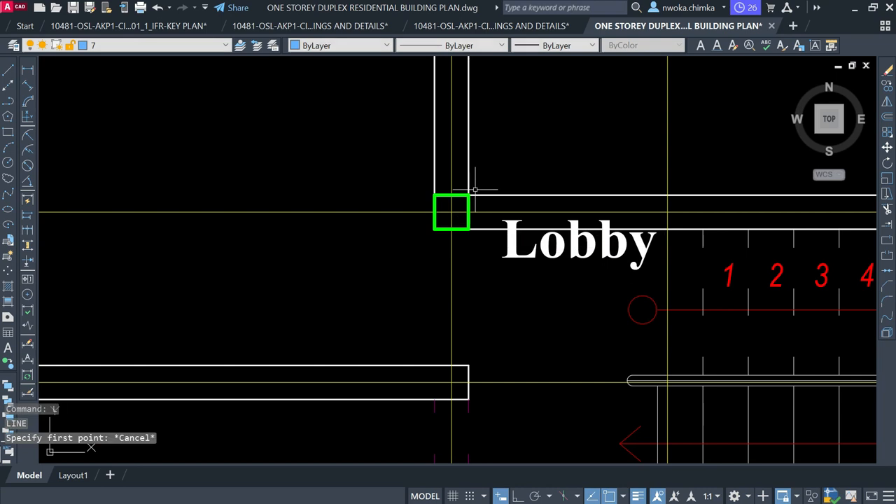
# Extend P2's east wall line down to the horizontal wall above the Dining room
pyautogui.click(385, 308)
pyautogui.click(508, 428)
pyautogui.click(471, 390)
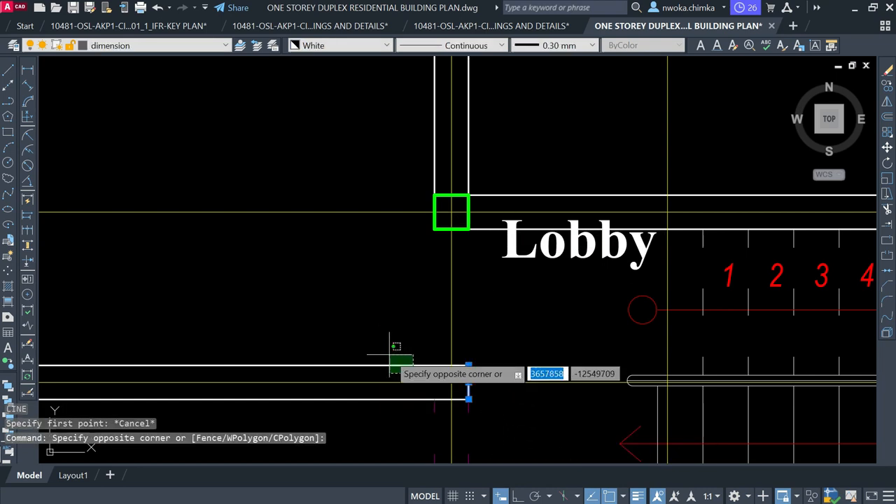
pyautogui.click(389, 350)
pyautogui.write('ex')
pyautogui.press('Return')
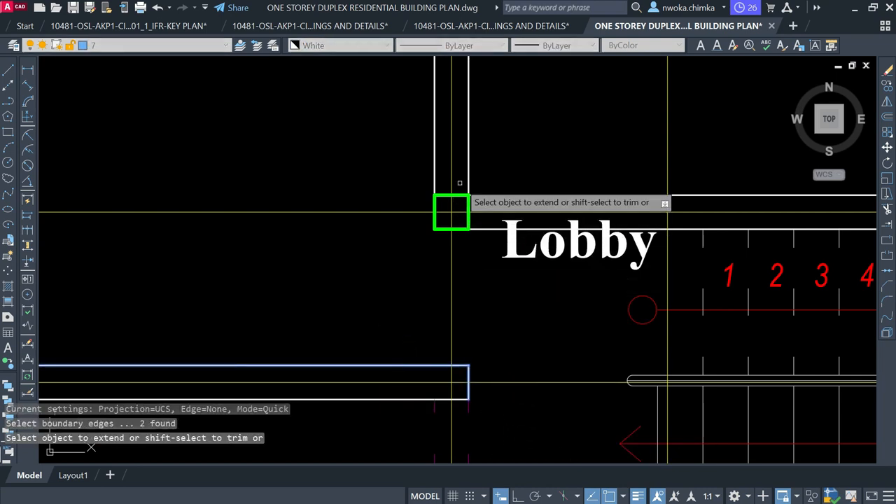
pyautogui.click(464, 177)
pyautogui.press('Return')
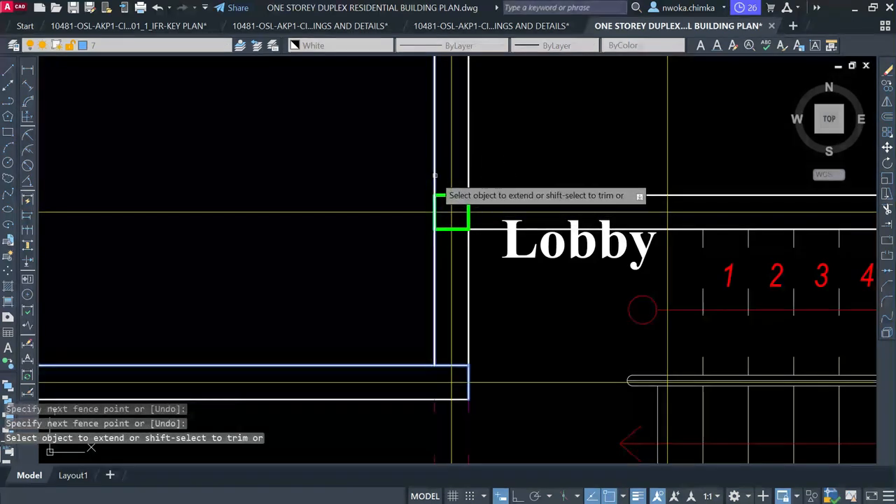
pyautogui.press('Escape')
# Pan and zoom onto the Dining room walls and its label
pyautogui.scroll(-8, 497, 203)
pyautogui.scroll(5, 455, 242)
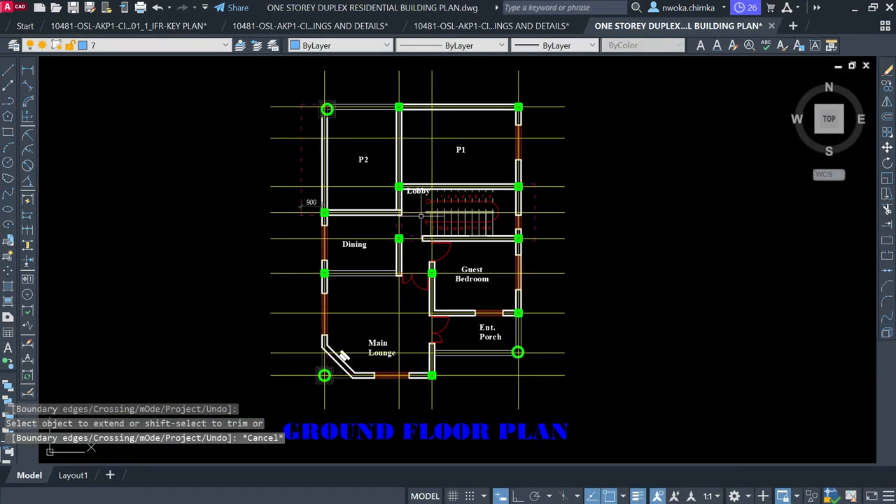
pyautogui.moveTo(333, 273); pyautogui.dragTo(460, 216, button='middle')
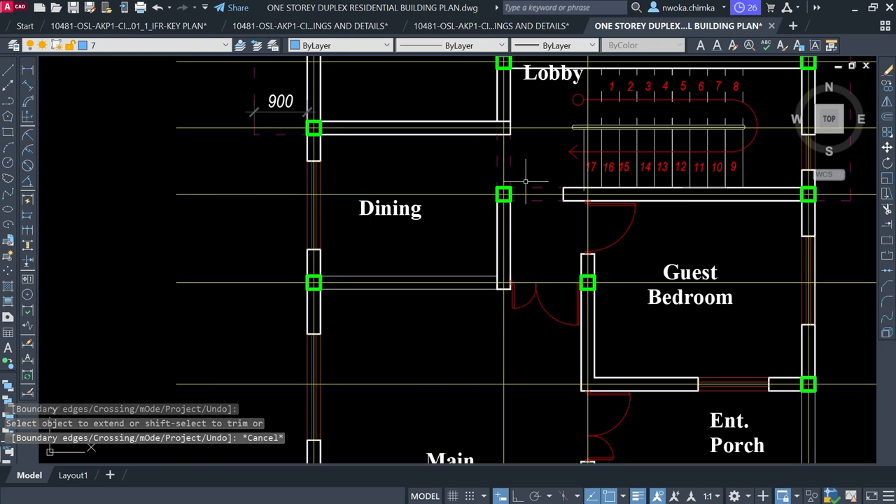
pyautogui.scroll(2, 367, 273)
pyautogui.scroll(-4, 361, 280)
pyautogui.scroll(2, 407, 396)
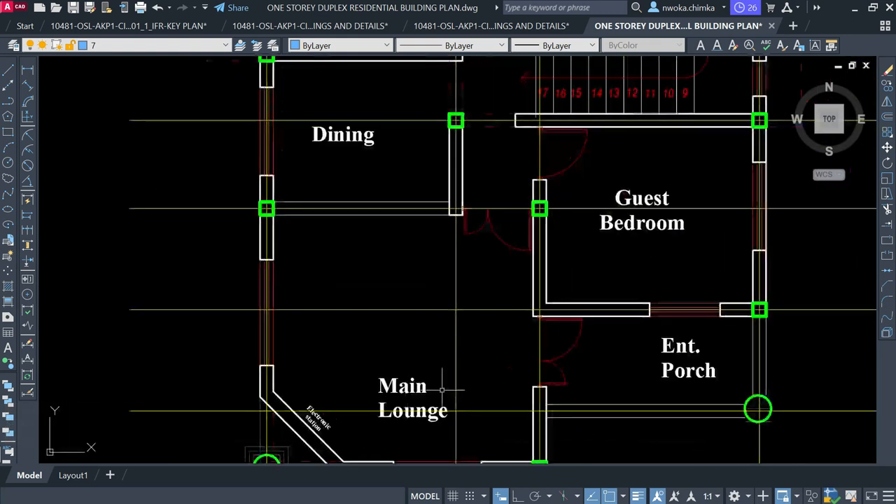
pyautogui.scroll(2, 276, 207)
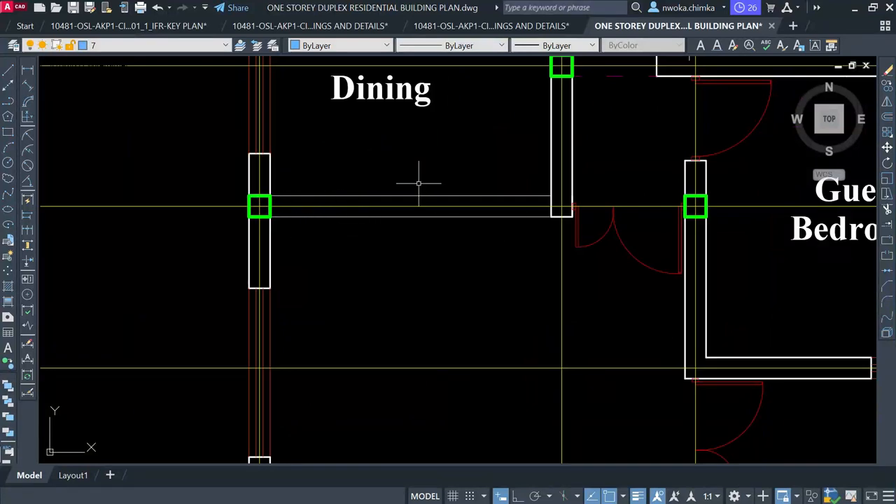
pyautogui.moveTo(509, 178); pyautogui.dragTo(515, 292, button='middle')
# Replace the Dining label text with P3
pyautogui.click(422, 208)
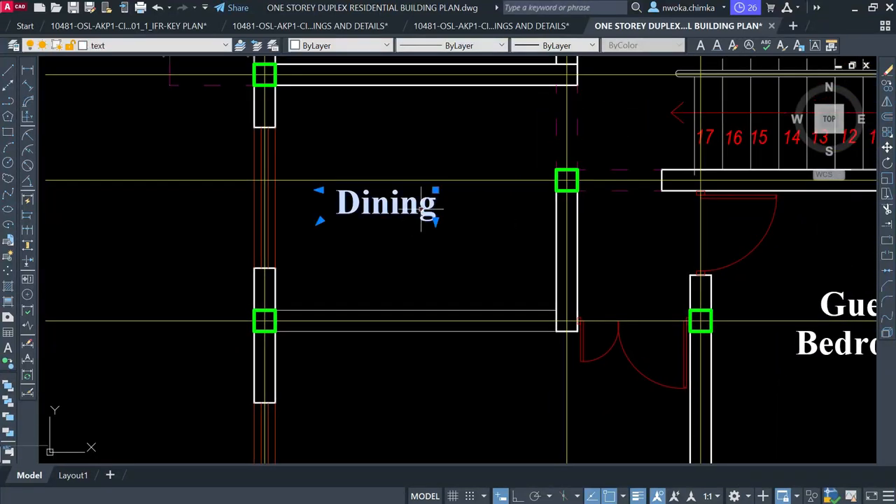
pyautogui.doubleClick(417, 214)
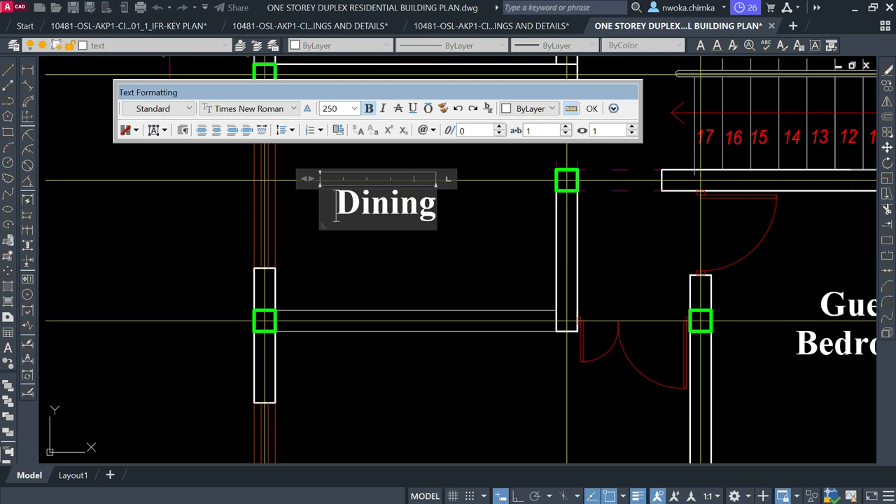
pyautogui.hotkey('ctrl', 'a')
pyautogui.write('P')
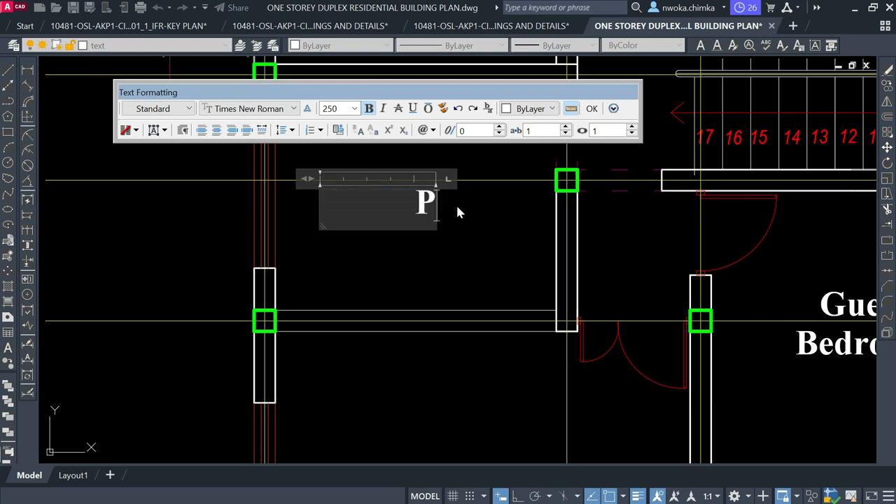
pyautogui.write('3')
pyautogui.click(459, 242)
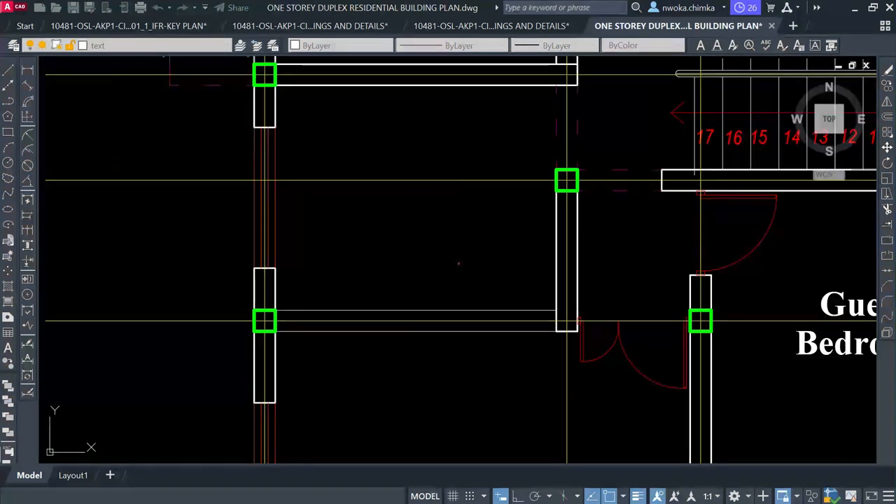
# Move the P3 label slightly lower in the room
pyautogui.scroll(-2, 441, 231)
pyautogui.click(427, 213)
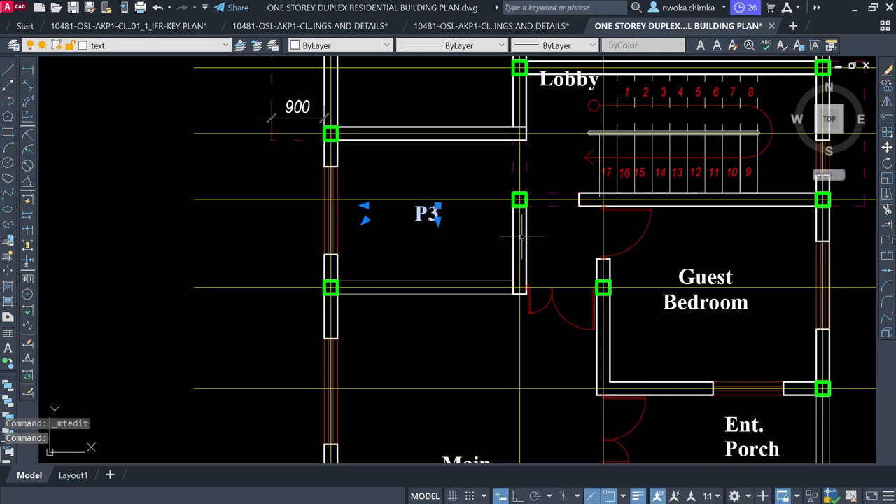
pyautogui.write('m')
pyautogui.press('space')
pyautogui.scroll(1, 460, 228)
pyautogui.click(464, 226)
pyautogui.click(464, 235)
# Zoom around the plan and select the Lobby label
pyautogui.scroll(-2, 345, 252)
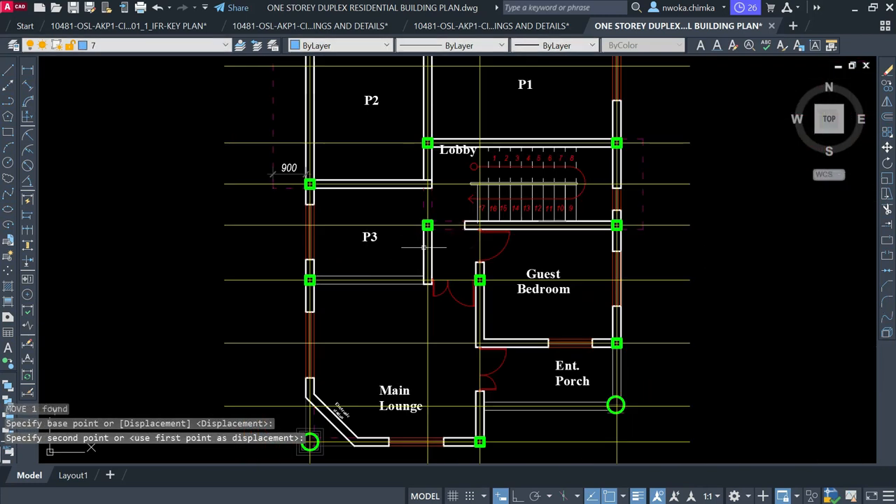
pyautogui.scroll(-2, 423, 246)
pyautogui.scroll(2, 378, 243)
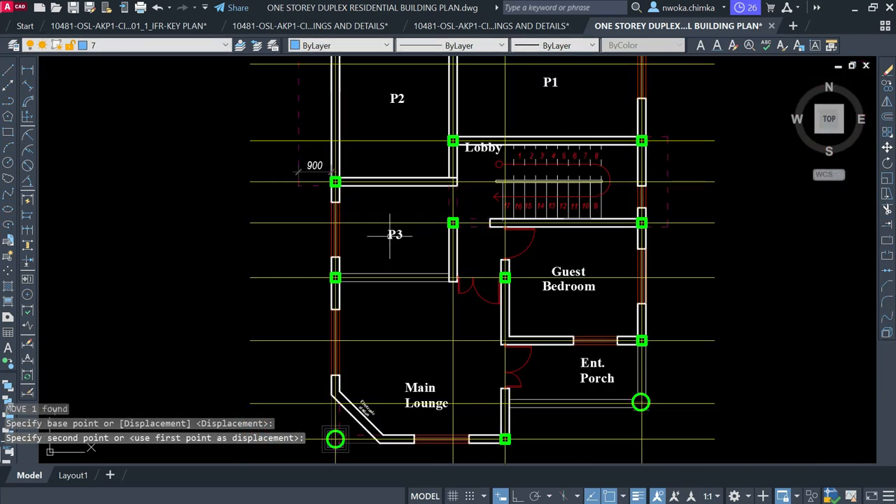
pyautogui.scroll(-2, 406, 231)
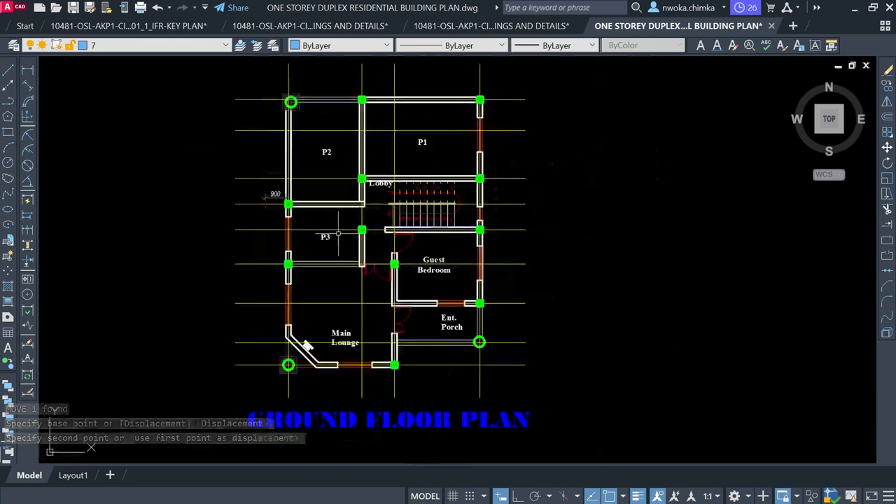
pyautogui.scroll(4, 338, 233)
pyautogui.scroll(-2, 328, 234)
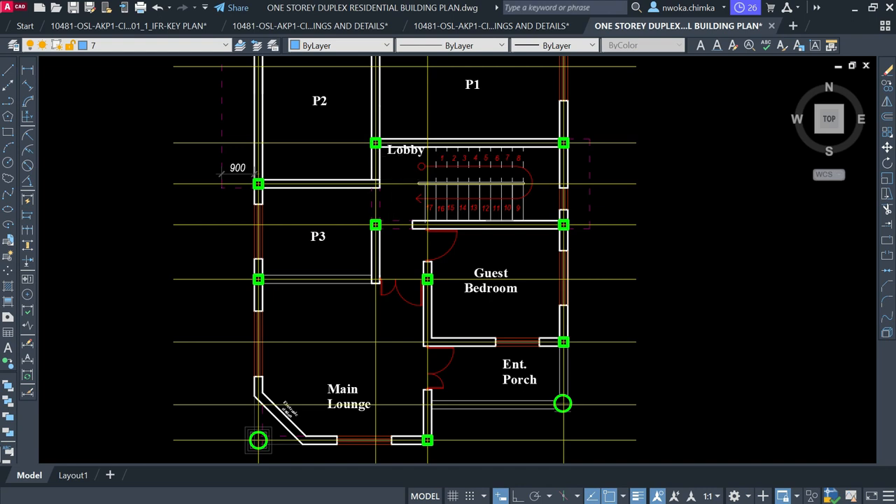
pyautogui.scroll(2, 400, 154)
pyautogui.click(401, 153)
# Erase the Lobby label
pyautogui.write('E')
pyautogui.press('Return')
pyautogui.scroll(-2, 392, 231)
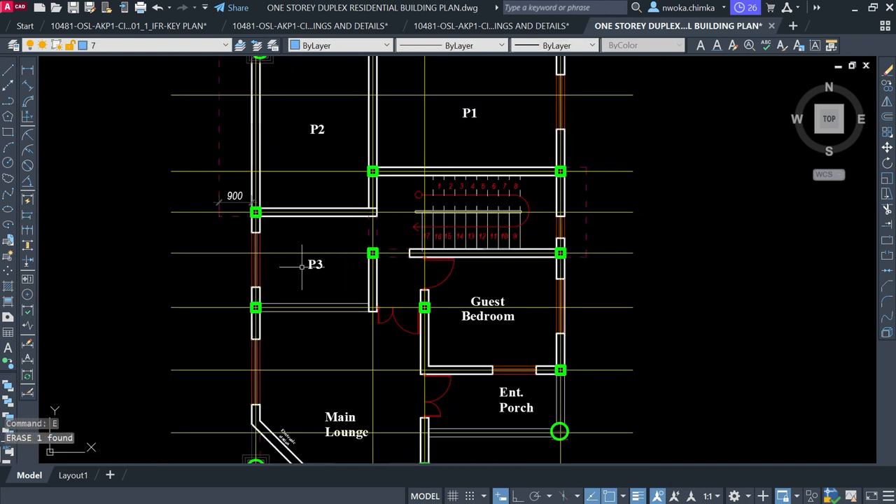
pyautogui.scroll(2, 289, 267)
# Erase the window in P3's left wall
pyautogui.click(202, 206)
pyautogui.click(280, 310)
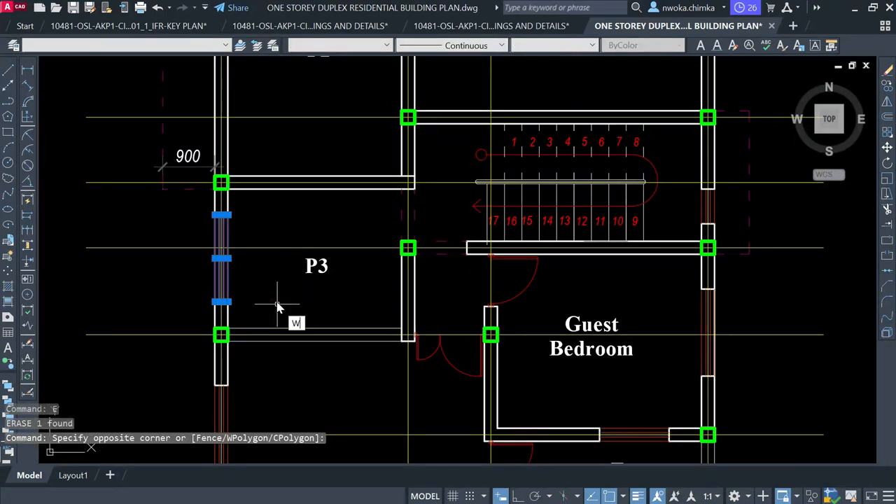
pyautogui.press('BackSpace')
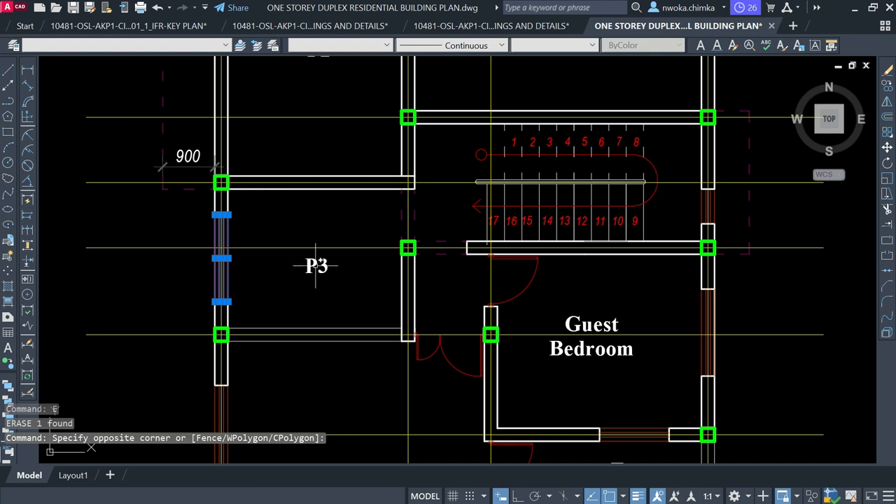
pyautogui.press('Return')
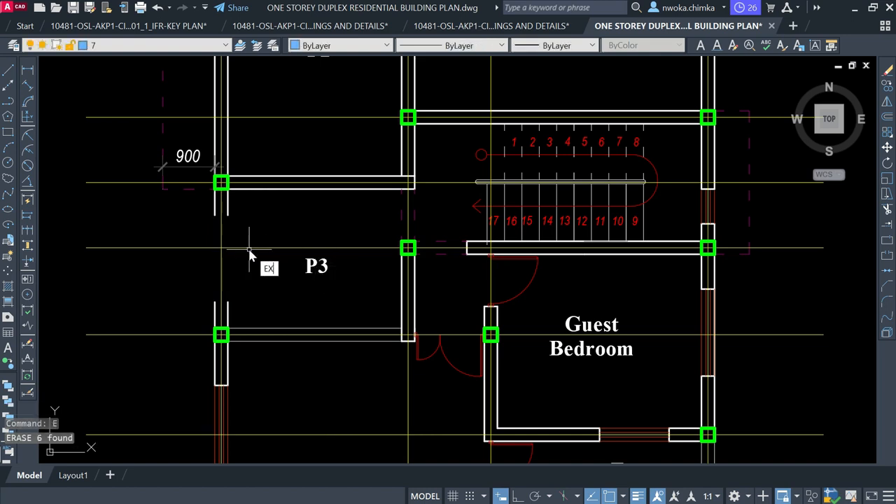
# Extend the left wall lines across the gap to make the wall continuous
pyautogui.press('Return')
pyautogui.click(226, 227)
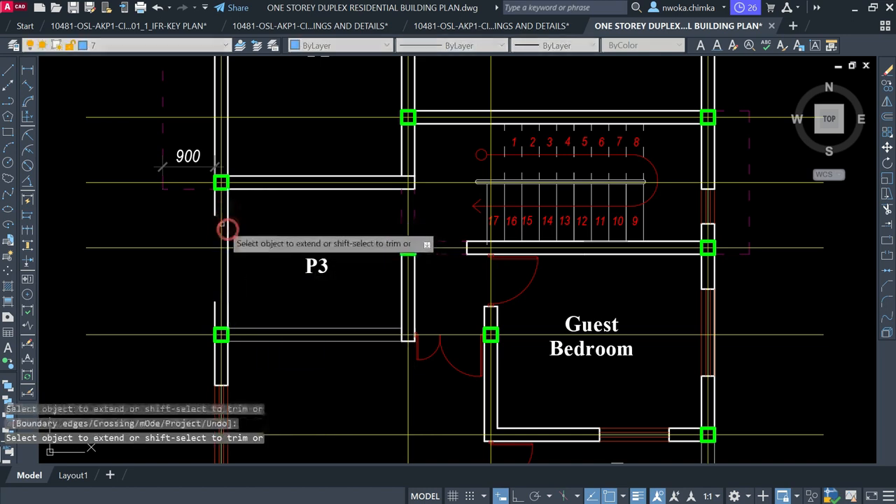
pyautogui.click(214, 205)
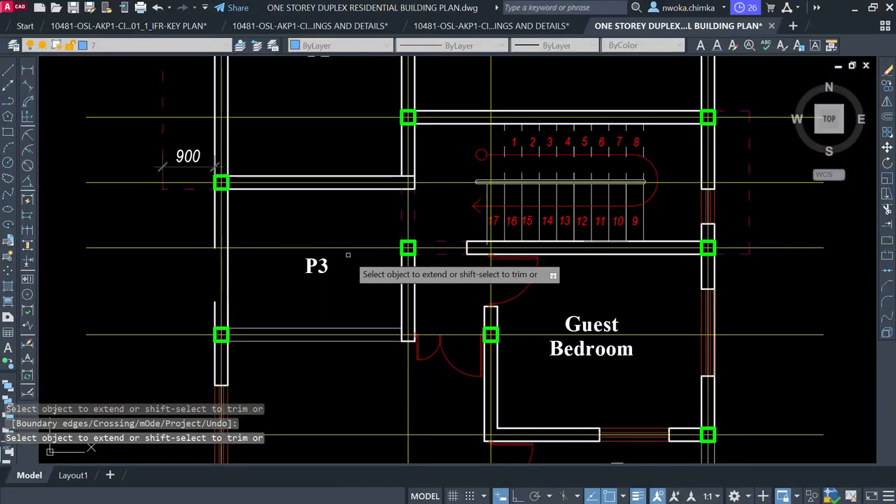
pyautogui.press('Escape')
pyautogui.press('Return')
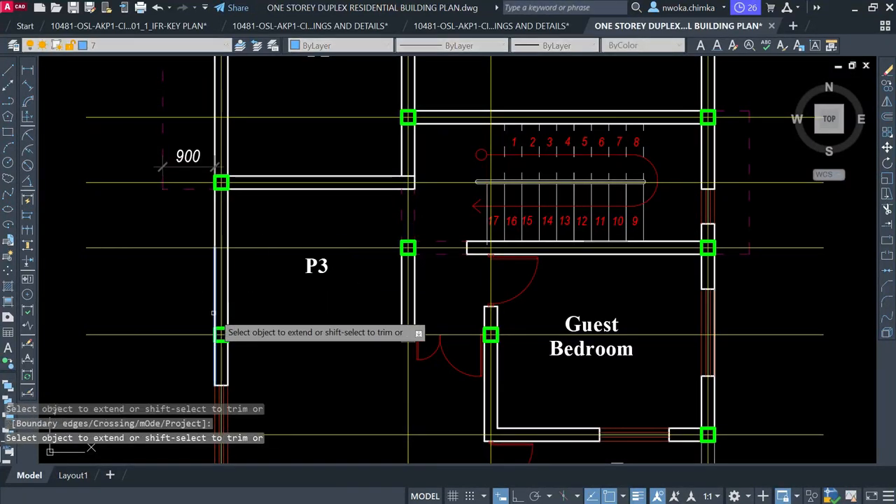
pyautogui.scroll(-4, 291, 235)
pyautogui.press('Escape')
pyautogui.scroll(4, 413, 273)
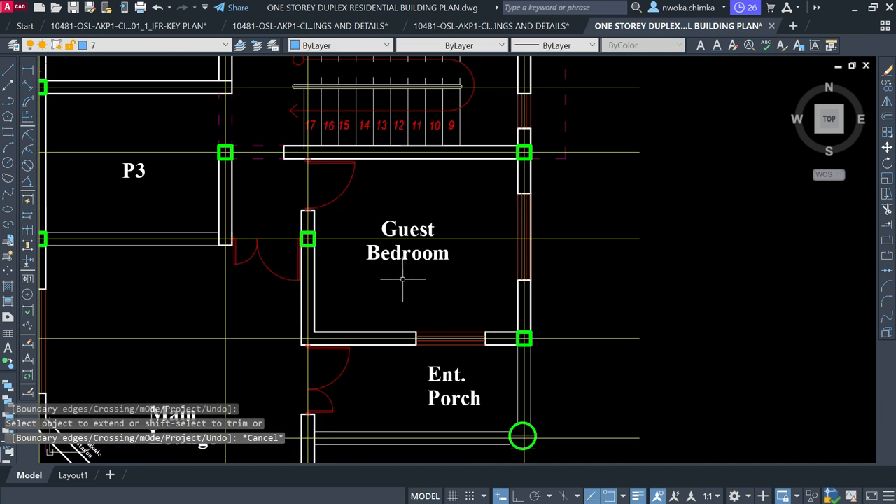
pyautogui.scroll(-4, 459, 262)
pyautogui.scroll(4, 345, 258)
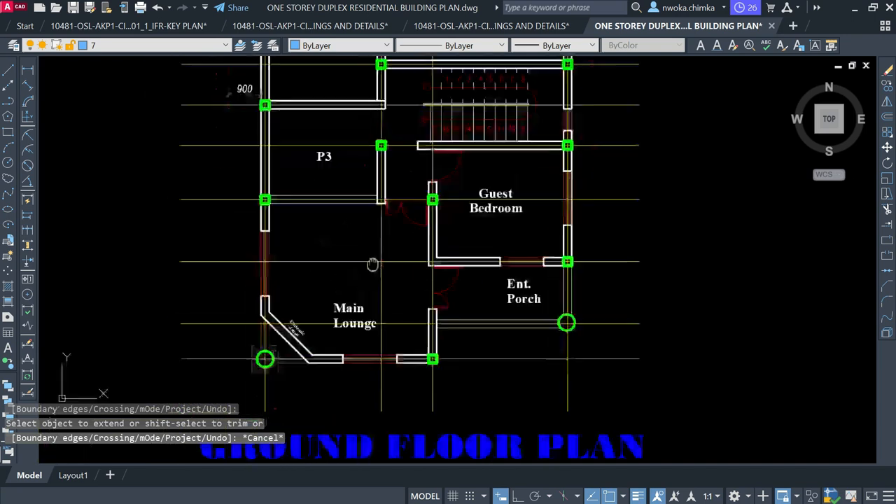
pyautogui.scroll(2, 352, 292)
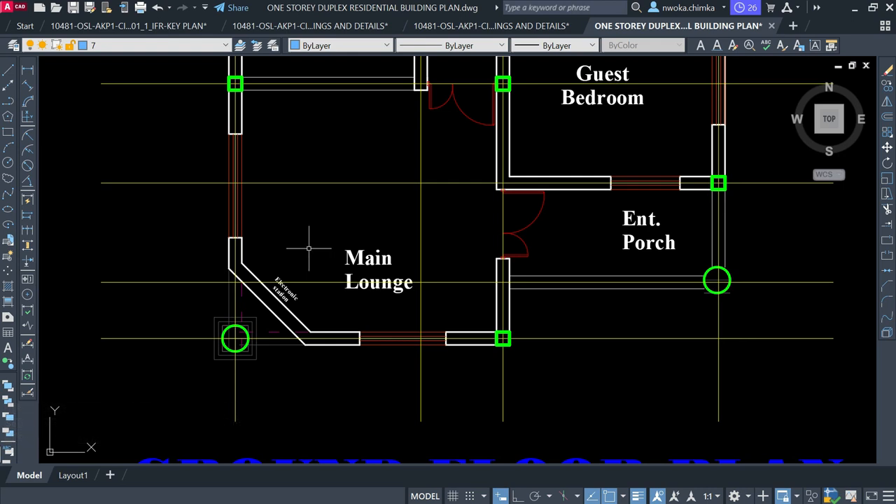
pyautogui.scroll(2, 293, 296)
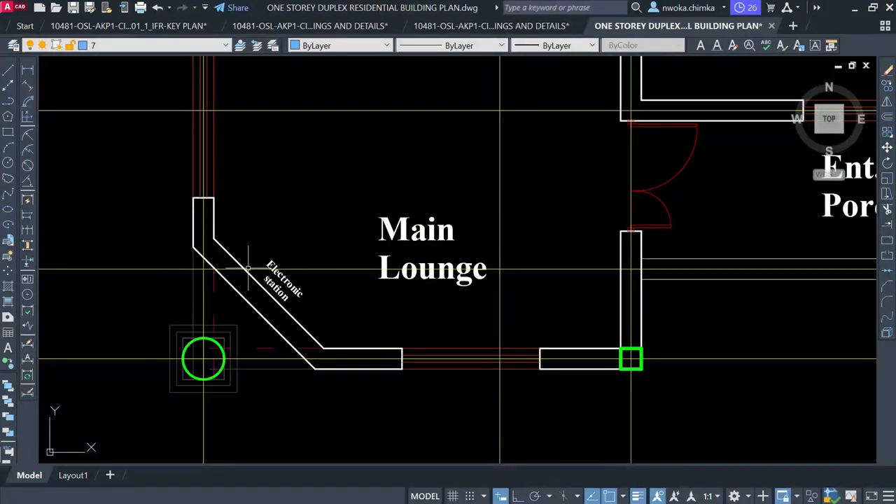
pyautogui.scroll(-2, 247, 268)
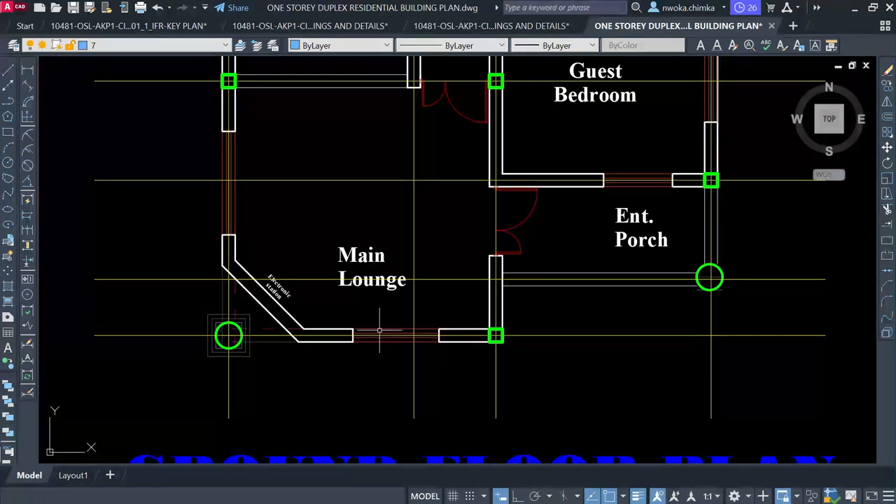
pyautogui.click(344, 313)
pyautogui.click(464, 374)
pyautogui.scroll(-2, 450, 364)
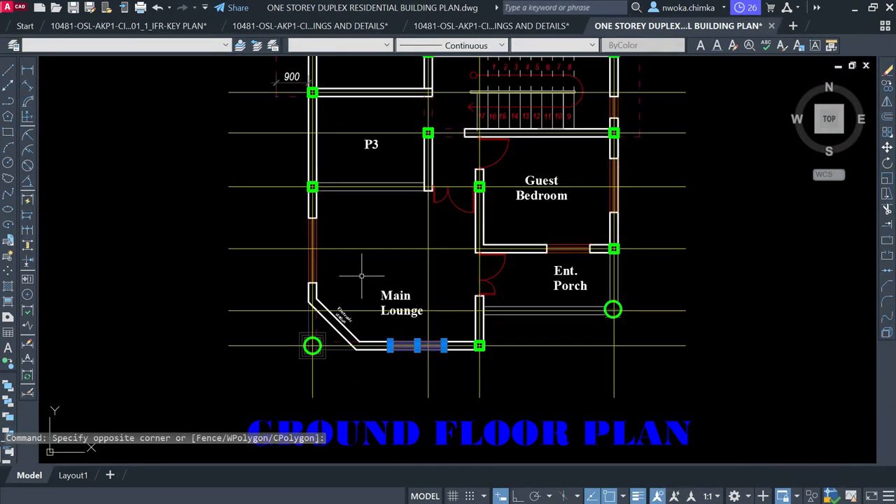
pyautogui.click(279, 163)
pyautogui.click(328, 385)
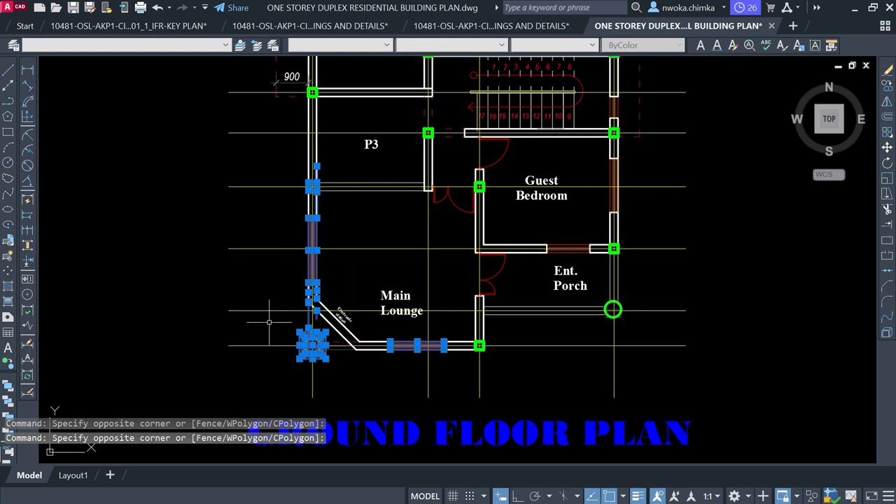
pyautogui.click(522, 367)
pyautogui.press('Escape')
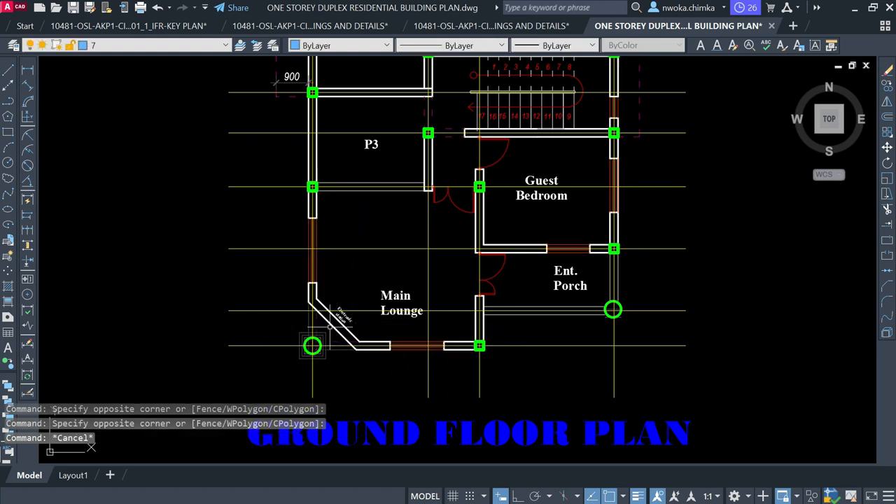
pyautogui.scroll(2, 346, 338)
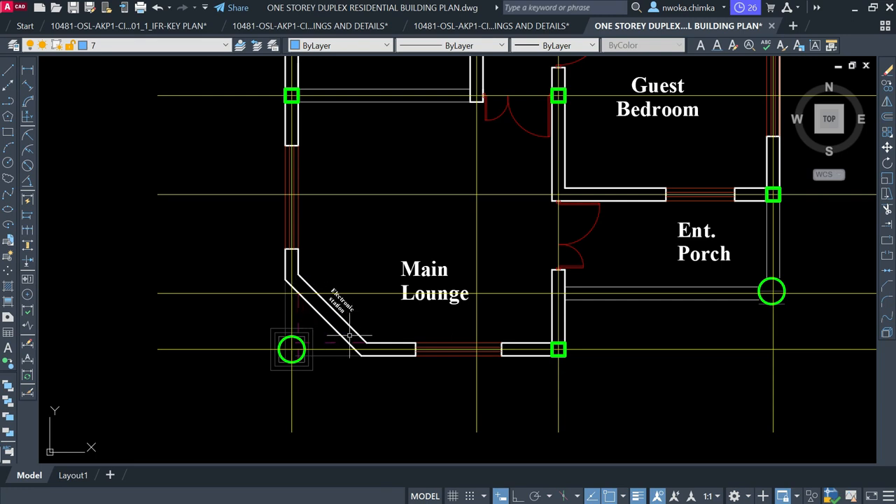
pyautogui.scroll(5, 291, 367)
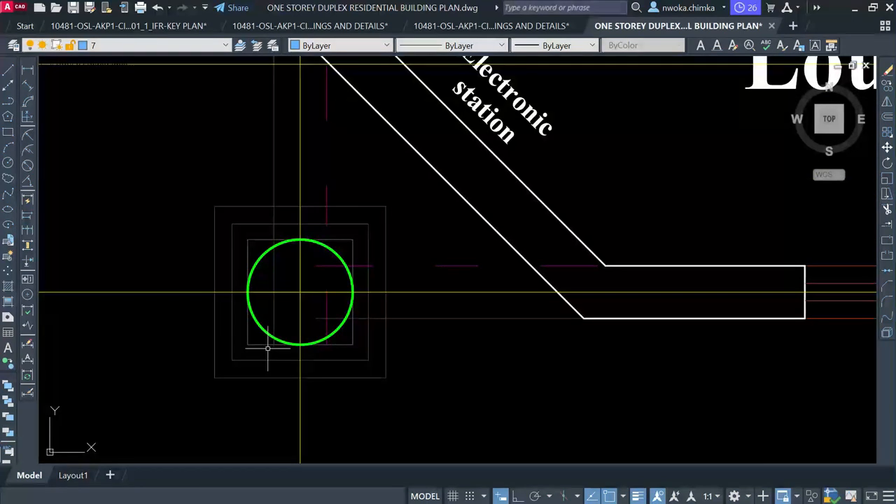
pyautogui.click(208, 378)
# Erase the three extra column squares at the Main Lounge's lower-left corner
pyautogui.click(400, 194)
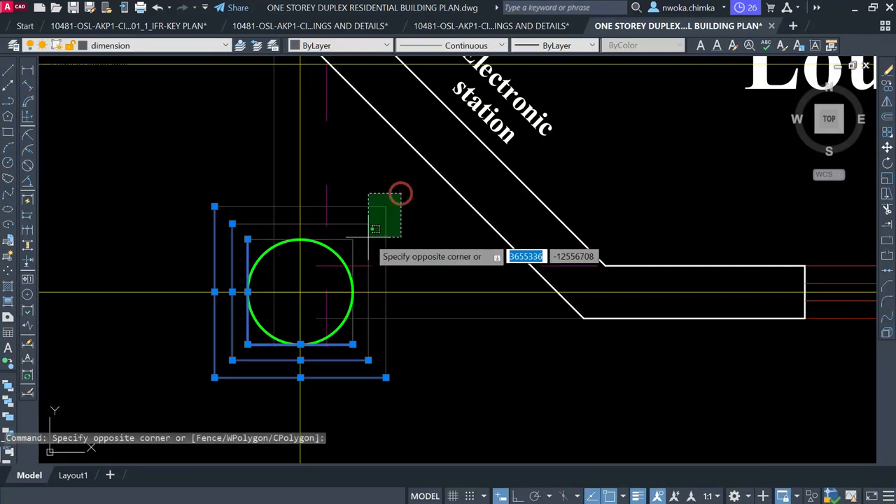
pyautogui.click(367, 238)
pyautogui.click(348, 240)
pyautogui.write('e')
pyautogui.press('Return')
# Erase the stray vertical and horizontal wall lines at that corner
pyautogui.click(352, 247)
pyautogui.click(353, 238)
pyautogui.press('space')
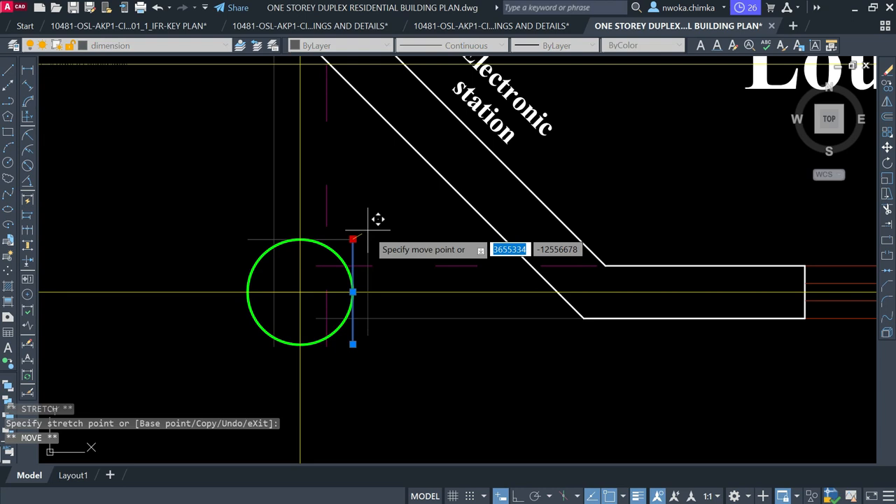
pyautogui.press('Escape')
pyautogui.click(360, 235)
pyautogui.click(353, 239)
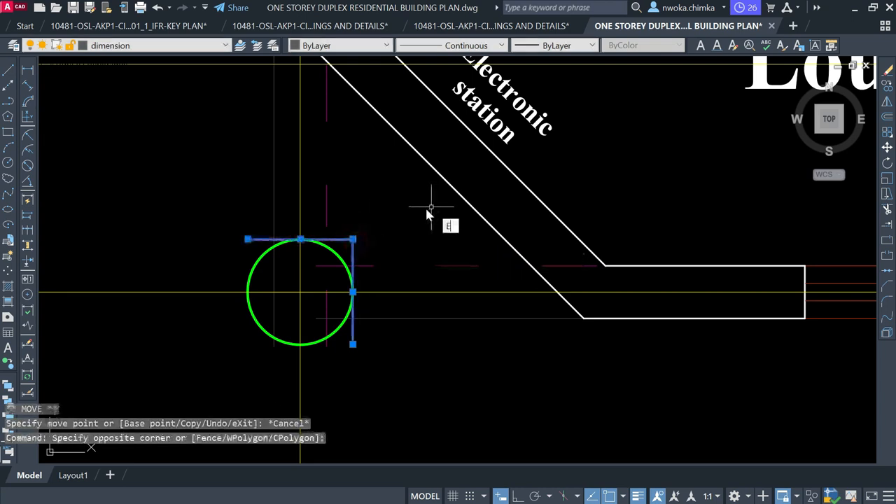
pyautogui.press('Return')
pyautogui.scroll(-3, 428, 214)
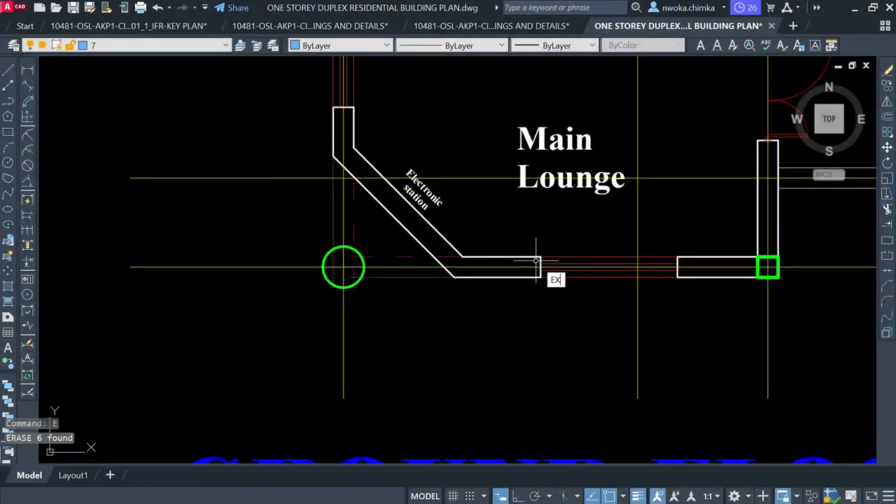
# Extend the lounge's south and west wall lines to meet the round corner column
pyautogui.press('Return')
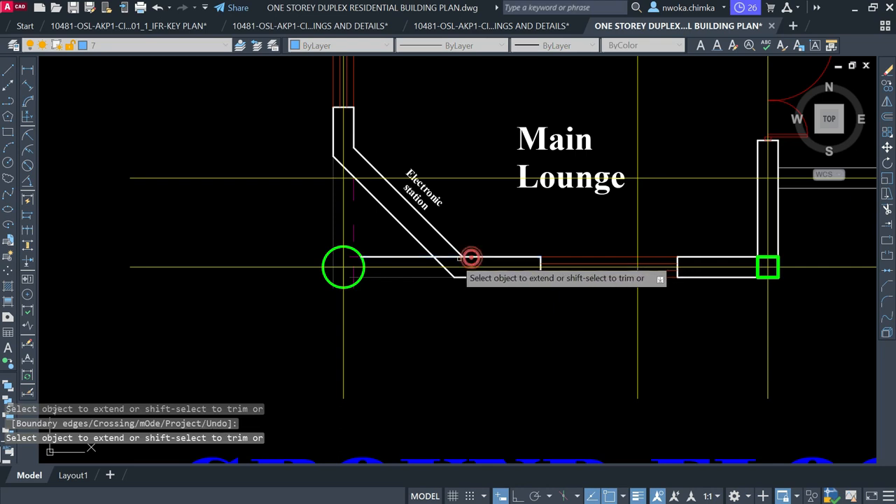
pyautogui.moveTo(476, 275); pyautogui.dragTo(458, 282)
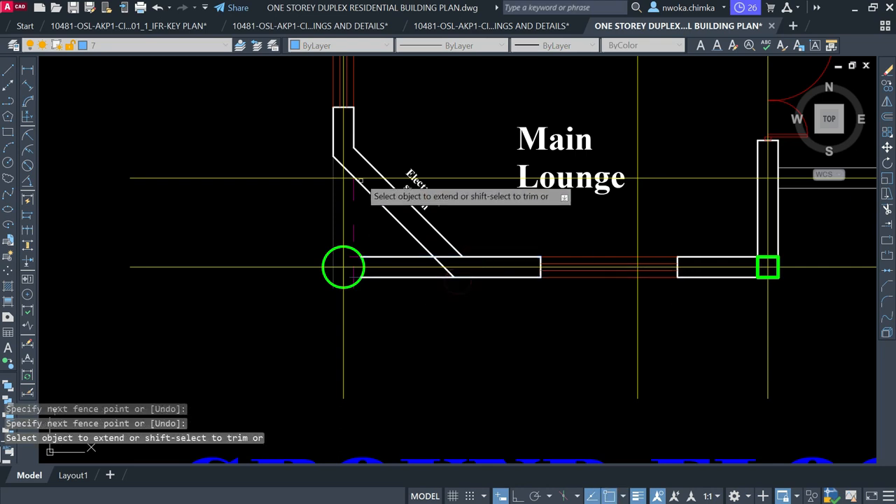
pyautogui.click(352, 139)
pyautogui.click(356, 142)
pyautogui.press('Return')
pyautogui.click(332, 146)
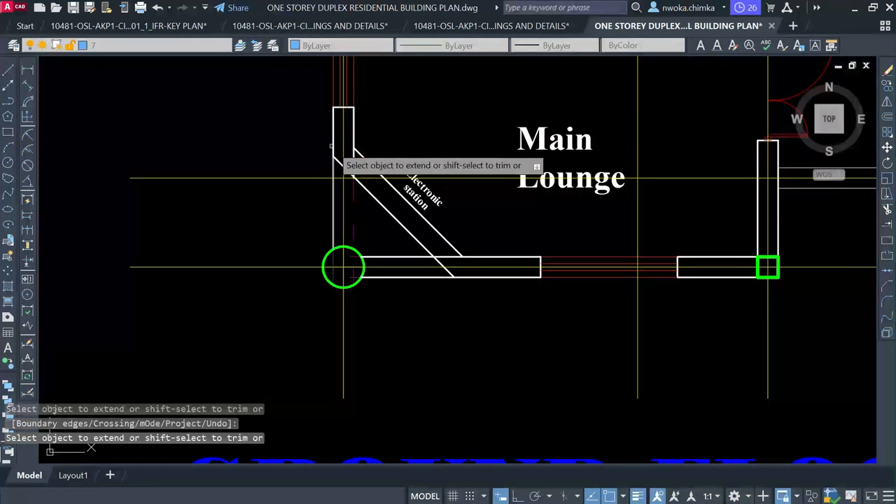
pyautogui.press('Escape')
pyautogui.scroll(-2, 427, 287)
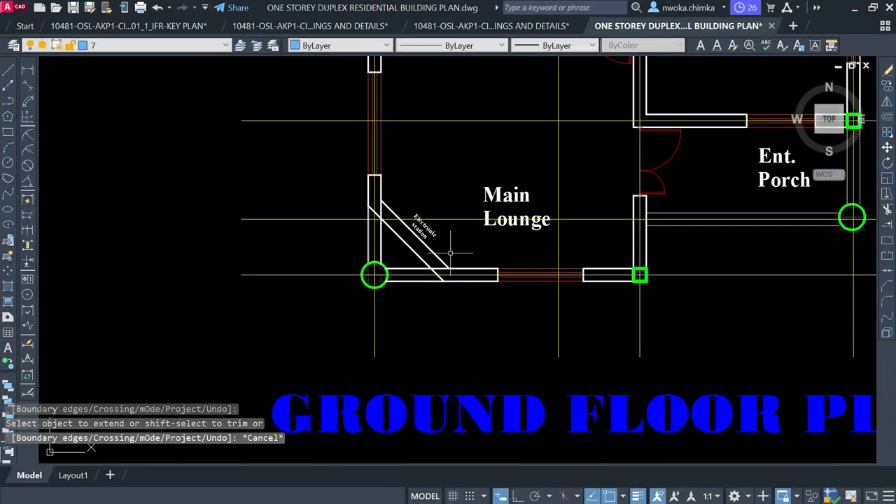
pyautogui.scroll(4, 438, 243)
# Erase the Electronic station's diagonal wall lines
pyautogui.click(427, 221)
pyautogui.click(353, 272)
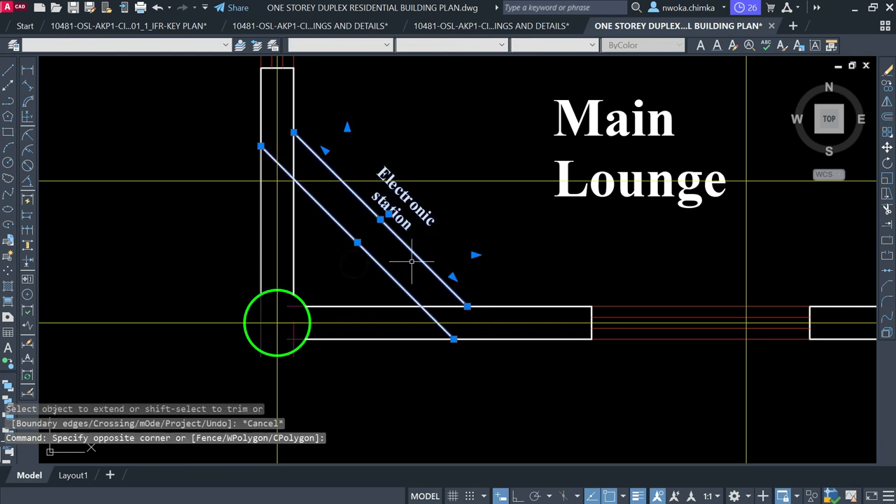
pyautogui.press('Return')
pyautogui.scroll(-3, 385, 258)
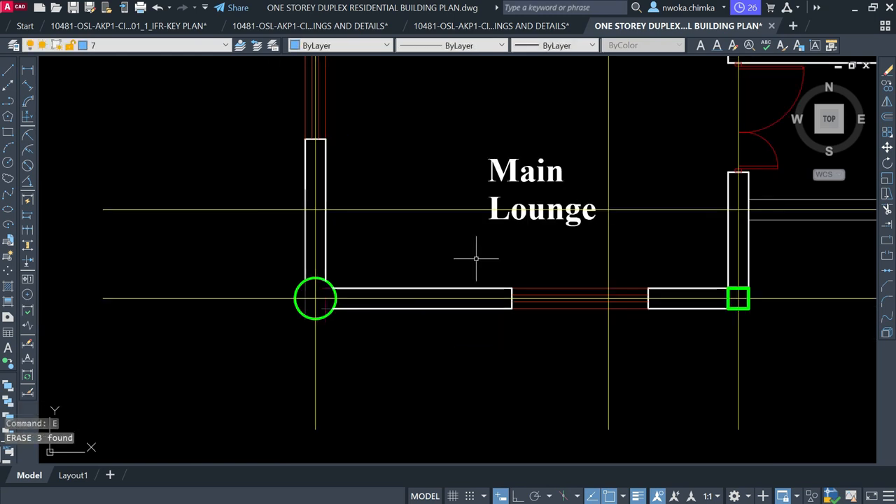
# Erase the red opening lines and the leftover wall segments at the gap
pyautogui.click(478, 254)
pyautogui.click(673, 334)
pyautogui.press('Return')
pyautogui.scroll(-2, 506, 336)
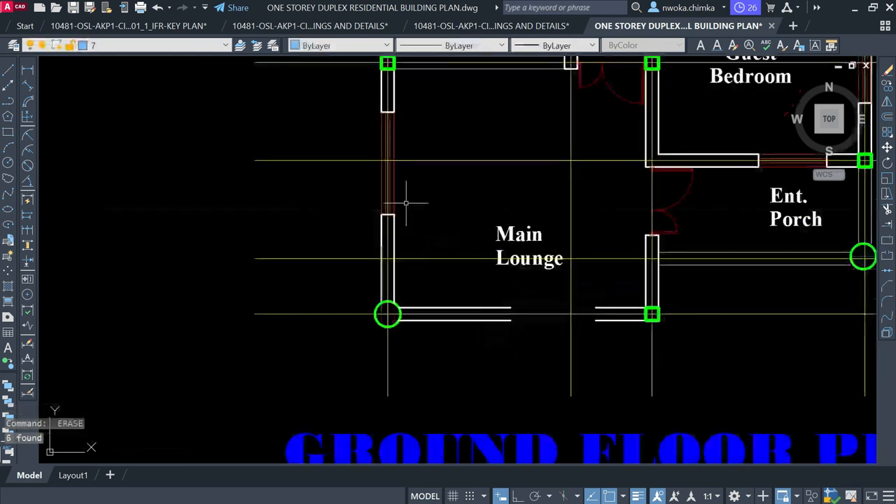
pyautogui.click(356, 103)
pyautogui.click(460, 250)
pyautogui.press('Return')
# Extend the outer and inner wall lines across the opening with EX
pyautogui.write('EX')
pyautogui.press('Return')
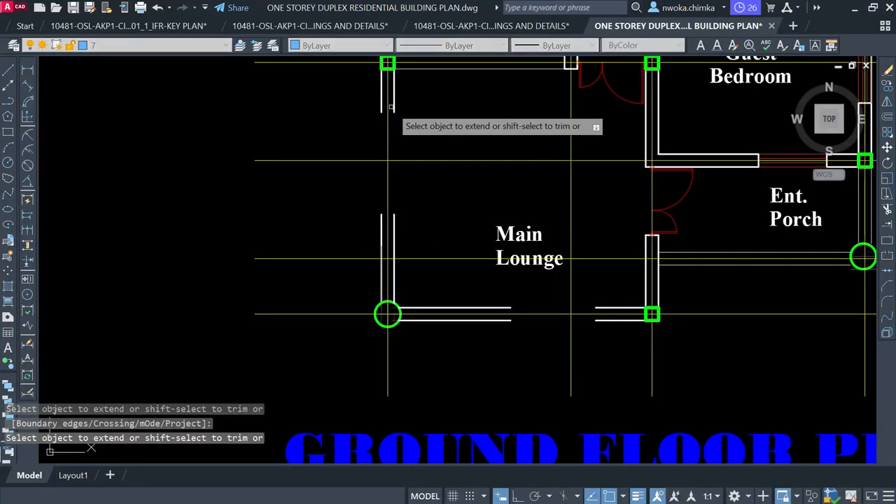
pyautogui.click(381, 105)
pyautogui.click(381, 216)
pyautogui.click(394, 224)
pyautogui.scroll(-4, 360, 233)
pyautogui.scroll(4, 408, 248)
# Extend the upper and lower lounge wall lines to the grid line and vertical wall
pyautogui.click(406, 244)
pyautogui.click(406, 235)
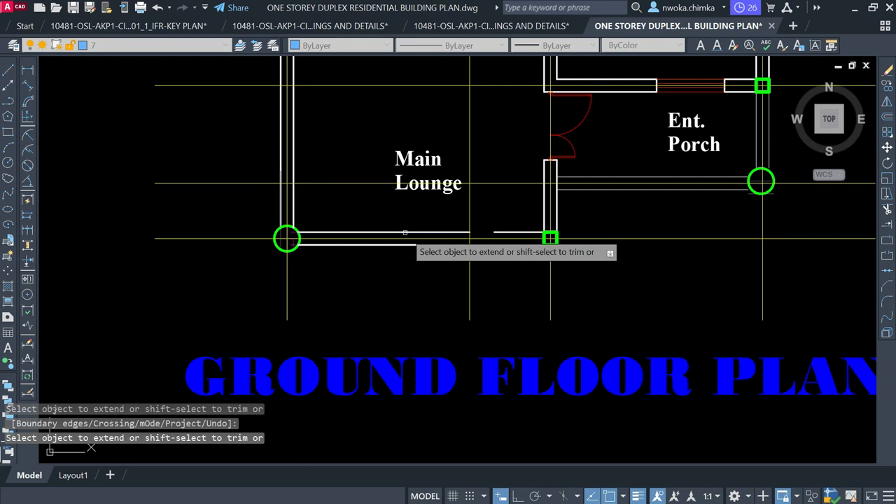
pyautogui.click(491, 234)
pyautogui.click(501, 232)
pyautogui.press('Return')
pyautogui.scroll(-4, 478, 300)
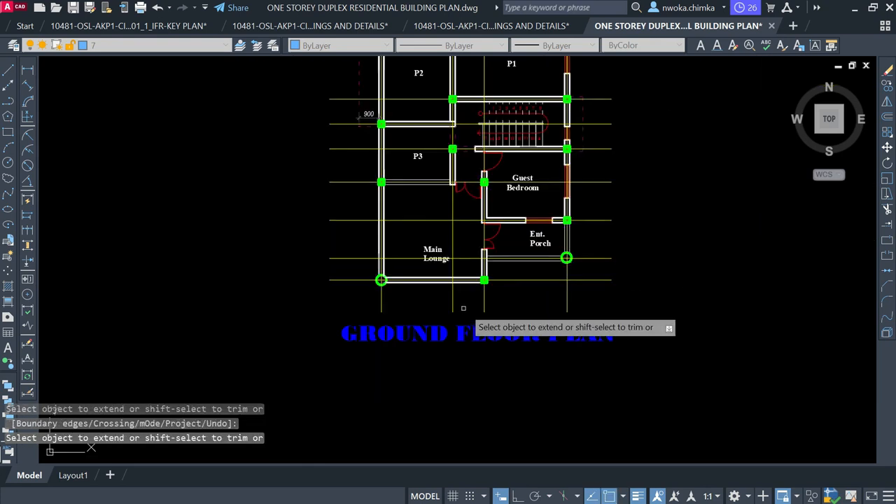
pyautogui.press('Escape')
pyautogui.scroll(4, 444, 251)
# Move the Main Lounge label up and to the left
pyautogui.click(443, 246)
pyautogui.click(408, 252)
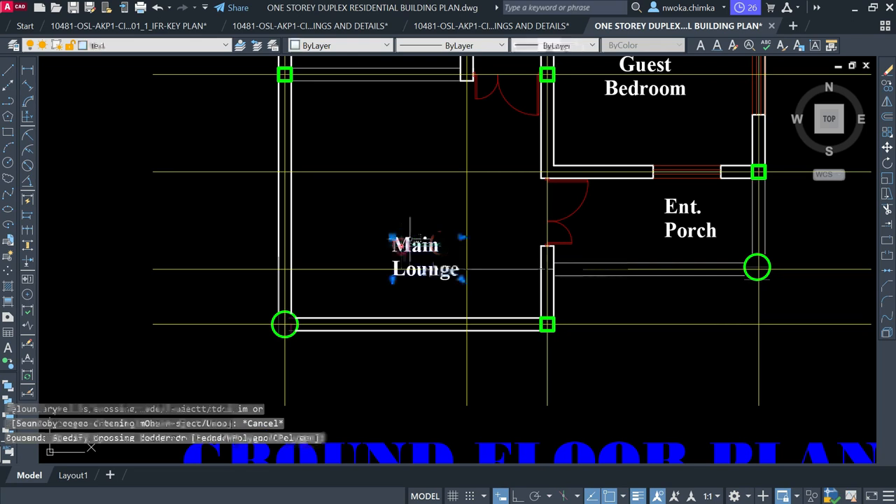
pyautogui.write('m')
pyautogui.press('Return')
pyautogui.click(434, 247)
pyautogui.click(397, 215)
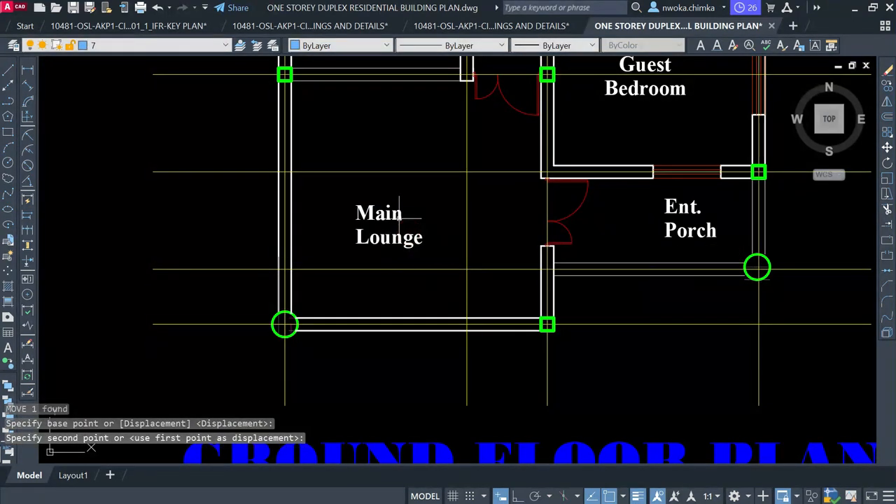
# Change the Main Lounge label text to P4
pyautogui.doubleClick(396, 218)
pyautogui.hotkey('ctrl', 'a')
pyautogui.write('P4')
pyautogui.click(449, 258)
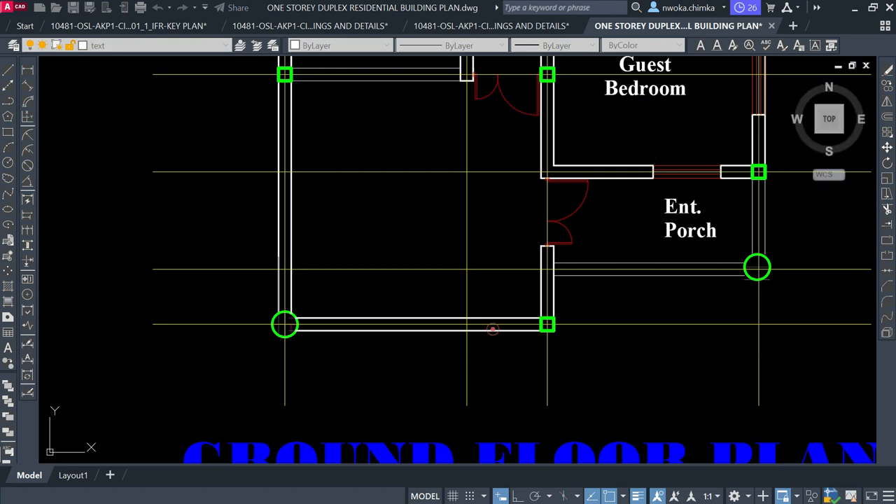
pyautogui.scroll(-5, 391, 254)
pyautogui.scroll(6, 391, 255)
# Move the P4 label into its final position in the room
pyautogui.click(391, 255)
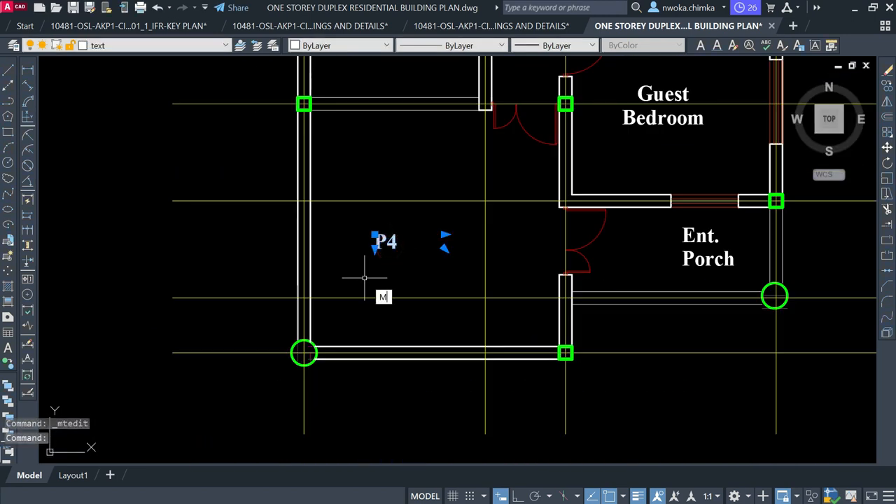
pyautogui.write('M')
pyautogui.press('Return')
pyautogui.click(392, 273)
pyautogui.scroll(-5, 504, 259)
pyautogui.scroll(5, 448, 277)
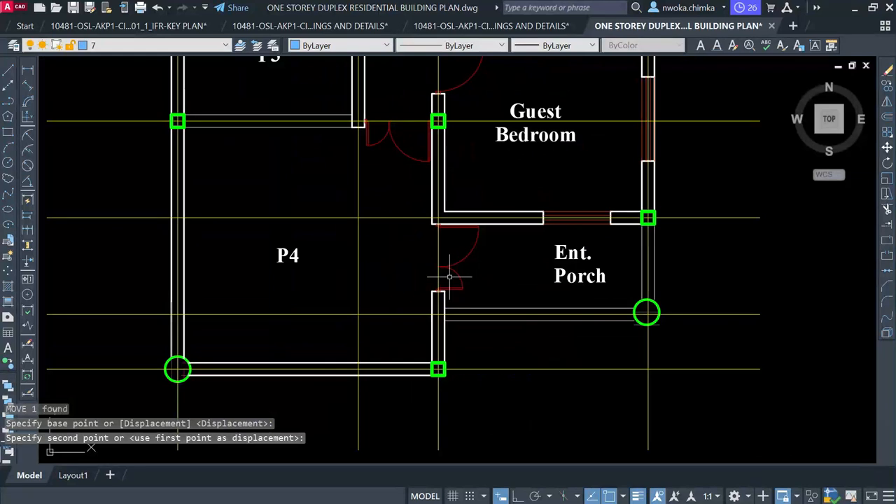
pyautogui.scroll(-2, 481, 269)
pyautogui.scroll(4, 433, 189)
# Erase the double door beside the Guest Bedroom
pyautogui.click(440, 216)
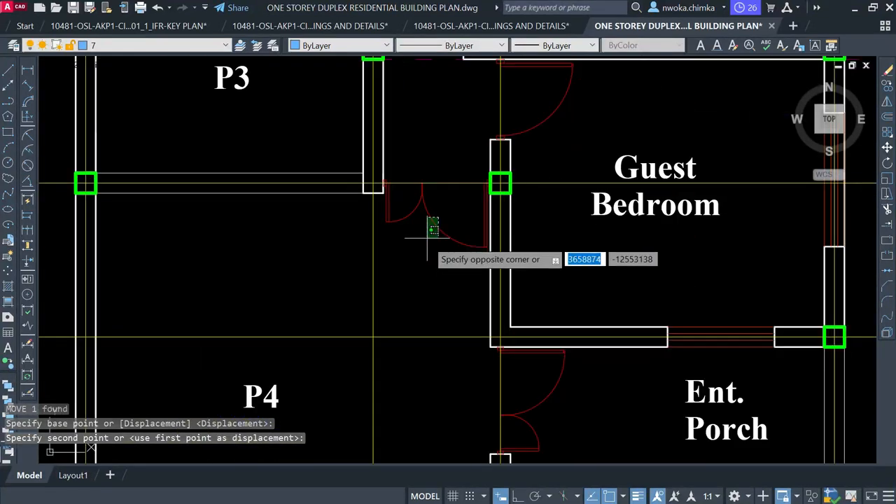
pyautogui.click(426, 240)
pyautogui.write('E')
pyautogui.press('Return')
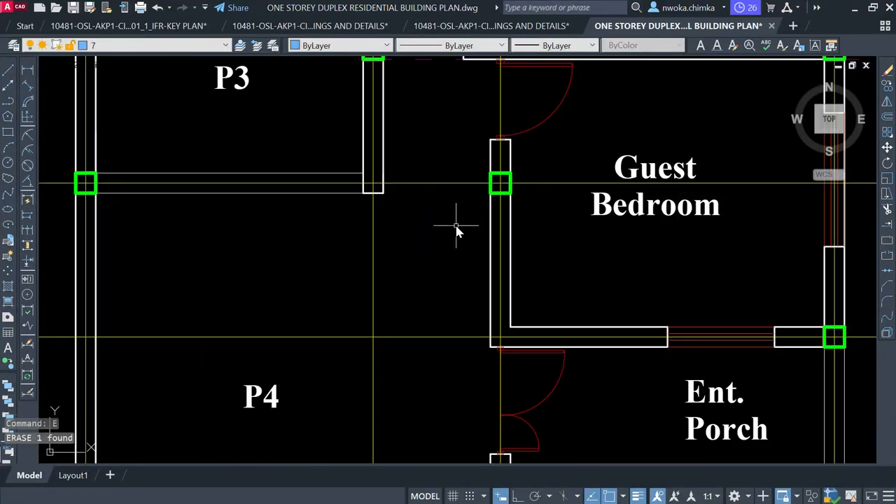
pyautogui.press('Return')
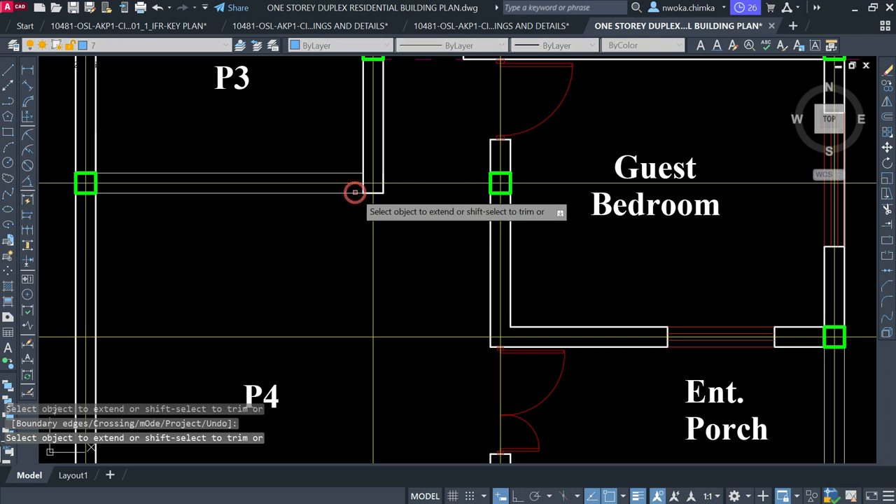
# Extend the P3/P4 wall lines across the doorway to the column
pyautogui.click(353, 193)
pyautogui.click(352, 171)
pyautogui.click(350, 175)
pyautogui.click(350, 175)
pyautogui.click(340, 166)
pyautogui.click(336, 171)
pyautogui.click(334, 176)
pyautogui.scroll(-4, 415, 267)
pyautogui.press('Escape')
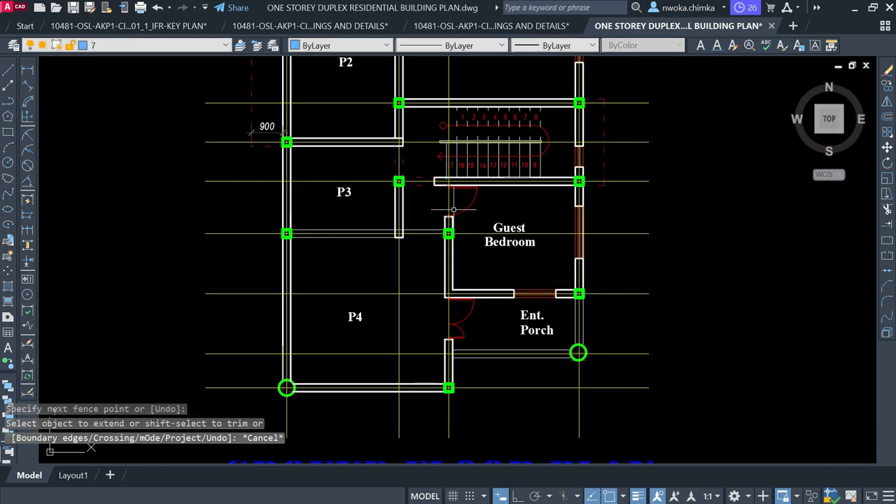
pyautogui.scroll(3, 462, 252)
pyautogui.scroll(-3, 462, 241)
pyautogui.scroll(2, 461, 233)
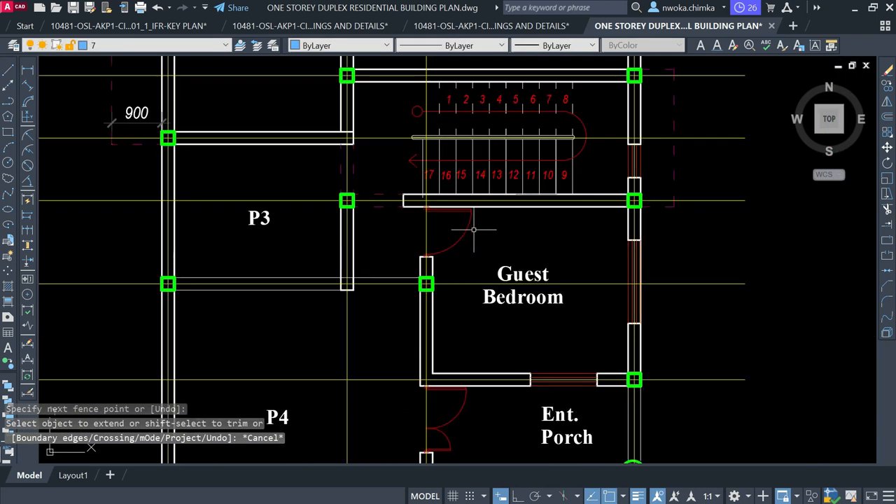
# Erase the Guest Bedroom door block
pyautogui.click(474, 230)
pyautogui.click(449, 226)
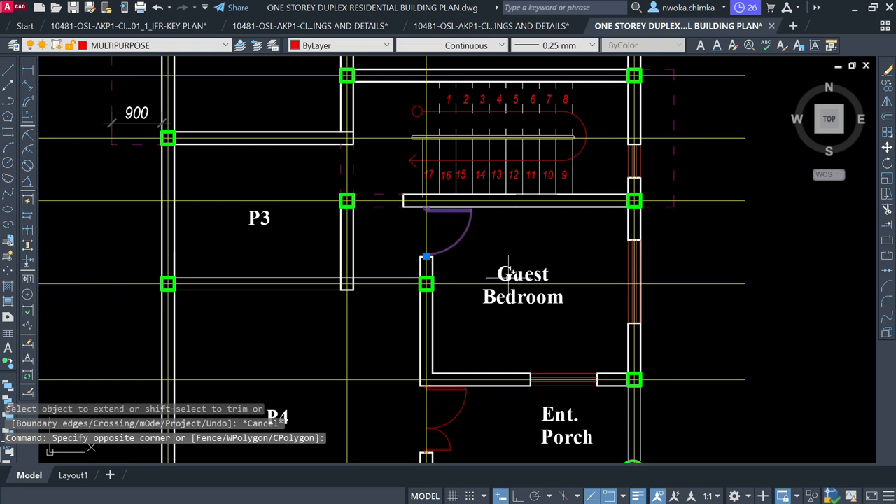
pyautogui.write('e')
pyautogui.press('Return')
# Extend both Guest Bedroom wall lines upward to the stair wall
pyautogui.write('ex')
pyautogui.press('Return')
pyautogui.click(432, 261)
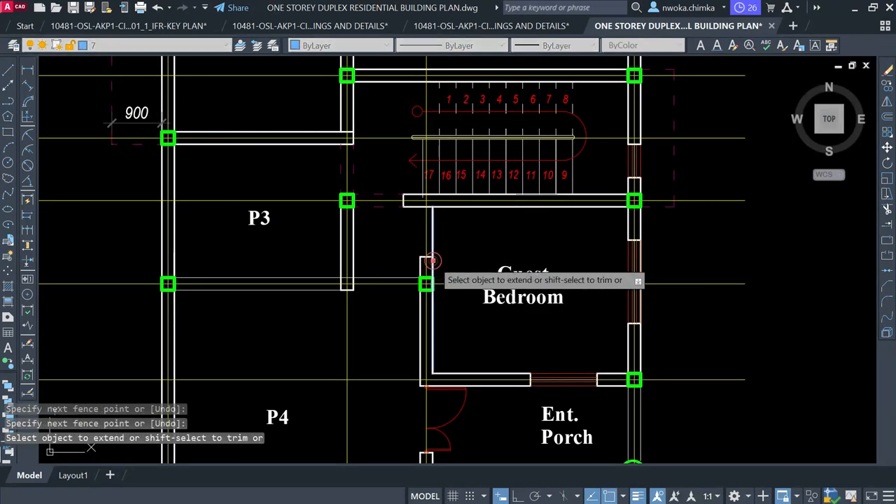
pyautogui.click(421, 263)
pyautogui.press('Escape')
# Erase the leftover cap line across the closed doorway
pyautogui.click(396, 242)
pyautogui.click(469, 266)
pyautogui.write('e')
pyautogui.press('Return')
pyautogui.scroll(-2, 466, 261)
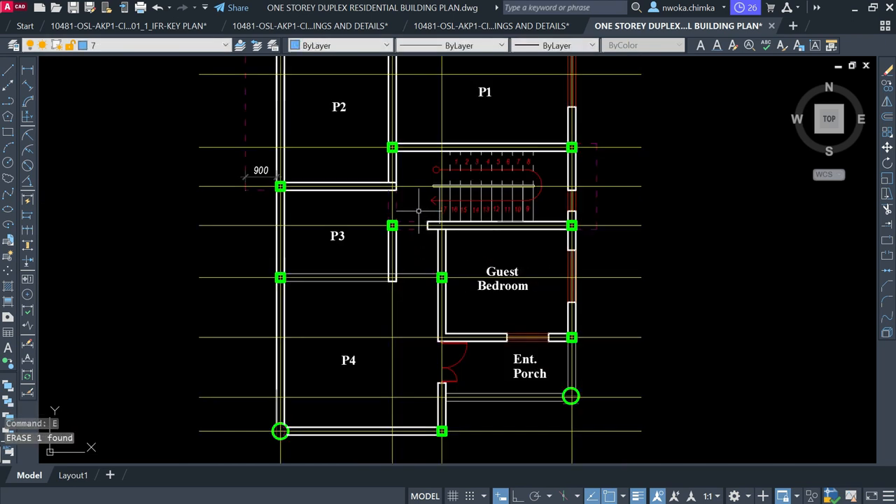
pyautogui.scroll(2, 406, 212)
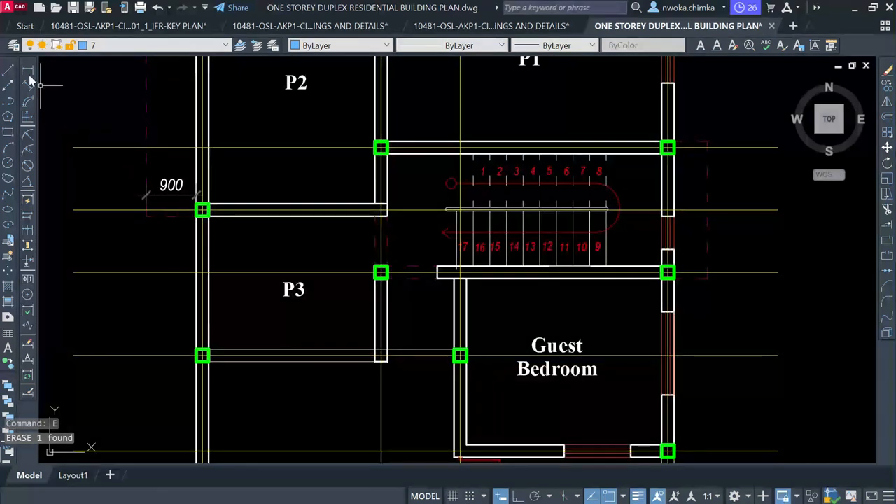
# Draw two diagonal lines crossing the stairwell between its corner columns
pyautogui.click(8, 70)
pyautogui.scroll(2, 409, 159)
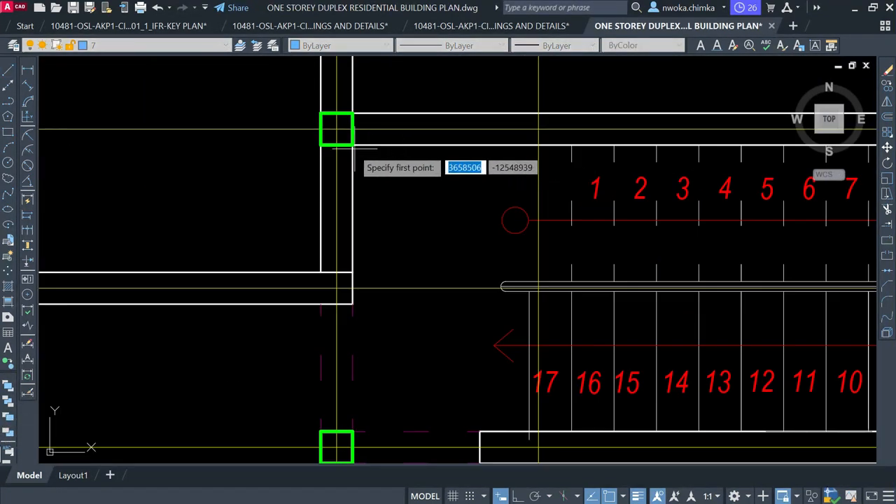
pyautogui.scroll(-2, 337, 129)
pyautogui.click(337, 128)
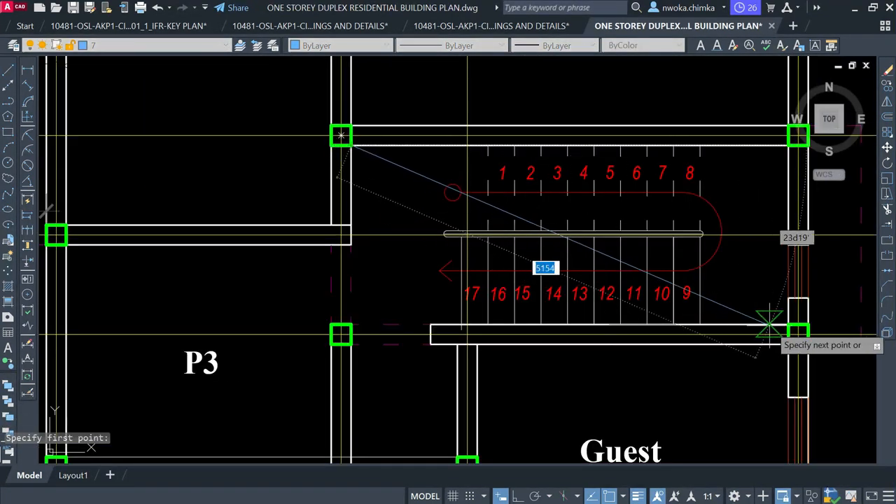
pyautogui.click(789, 323)
pyautogui.press('Escape')
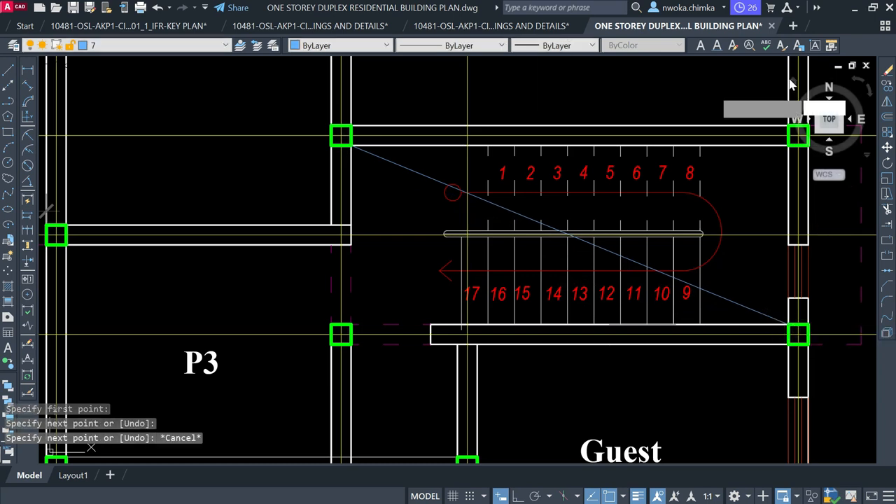
pyautogui.press('Return')
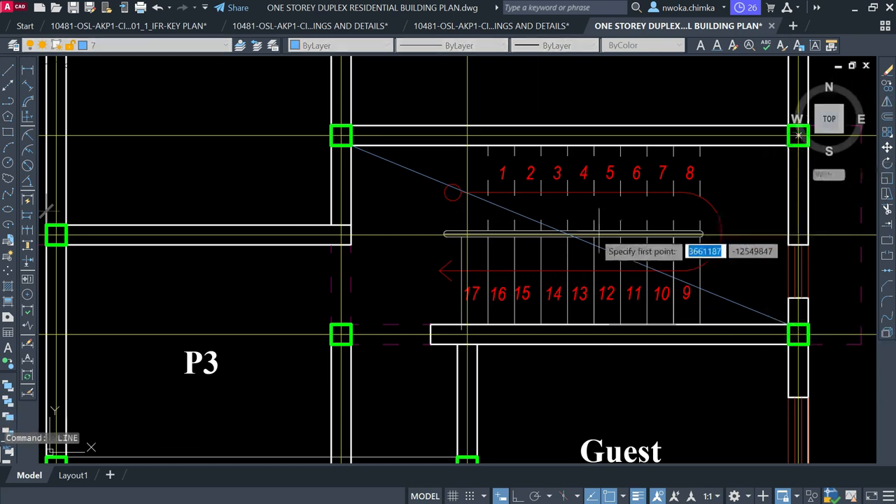
pyautogui.click(340, 335)
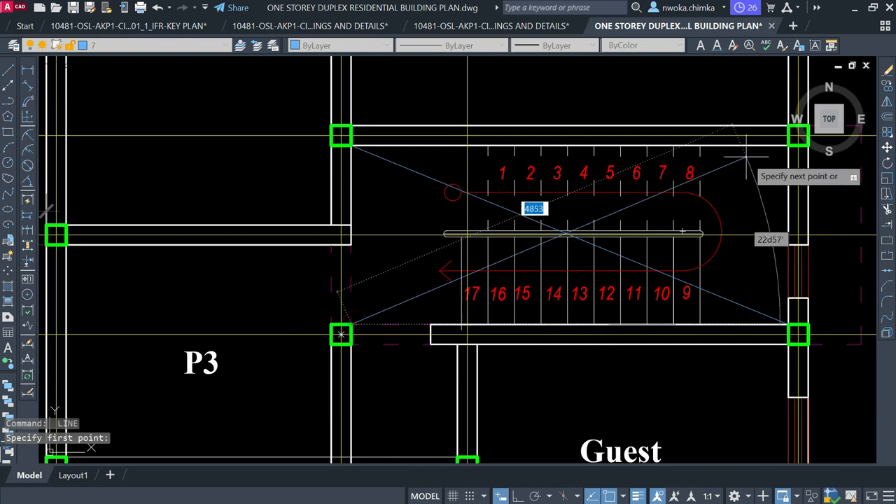
pyautogui.scroll(-4, 752, 140)
pyautogui.scroll(6, 614, 190)
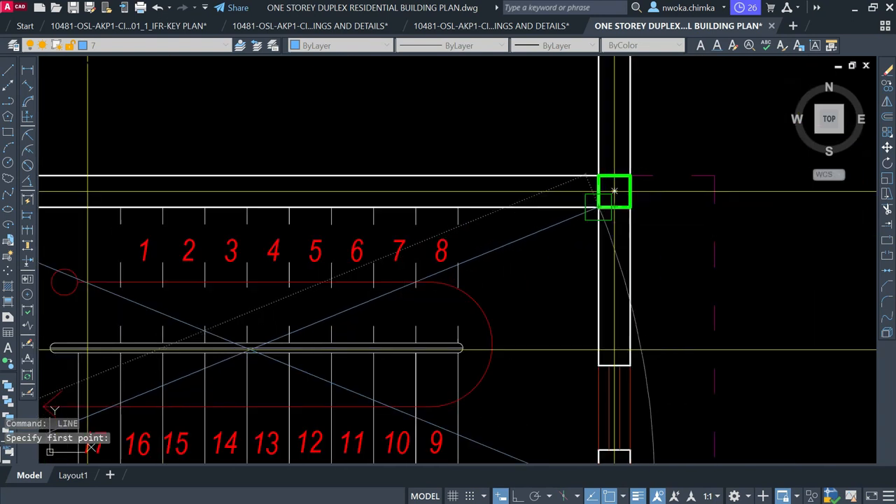
pyautogui.click(614, 191)
pyautogui.press('Escape')
# Erase stair treads 1–17 with their numbers, the handrail and the small red circle
pyautogui.scroll(-3, 613, 191)
pyautogui.scroll(3, 575, 210)
pyautogui.click(581, 190)
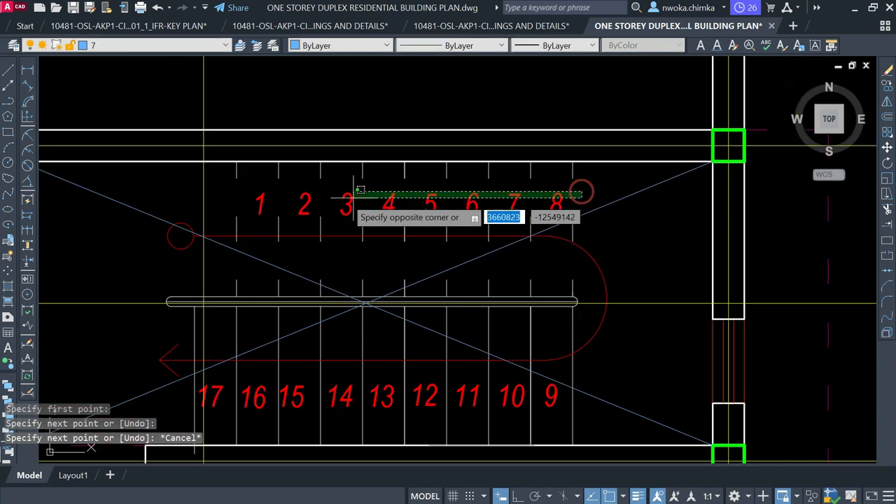
pyautogui.click(233, 210)
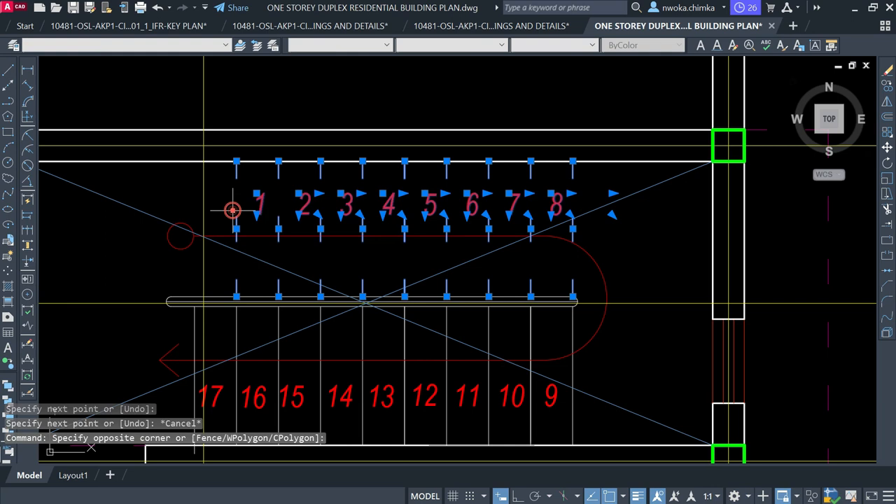
pyautogui.click(185, 241)
pyautogui.click(314, 239)
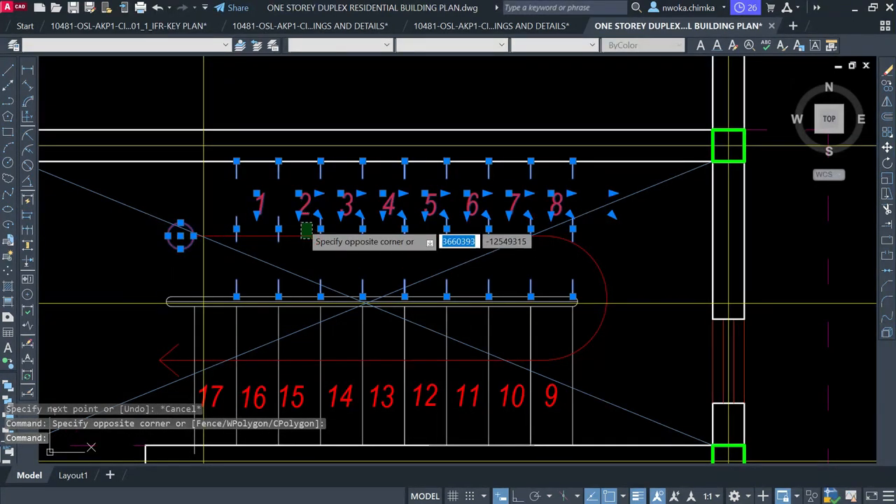
pyautogui.scroll(-2, 306, 210)
pyautogui.click(200, 239)
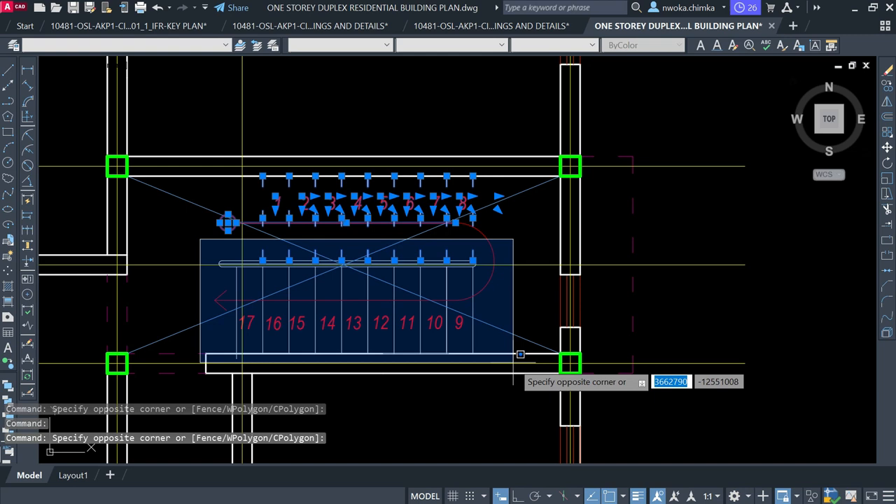
pyautogui.click(521, 351)
pyautogui.write('e')
pyautogui.press('Return')
# Delete the leftover red arc in the stairwell
pyautogui.click(499, 258)
pyautogui.click(455, 222)
pyautogui.press('Delete')
pyautogui.scroll(-4, 495, 240)
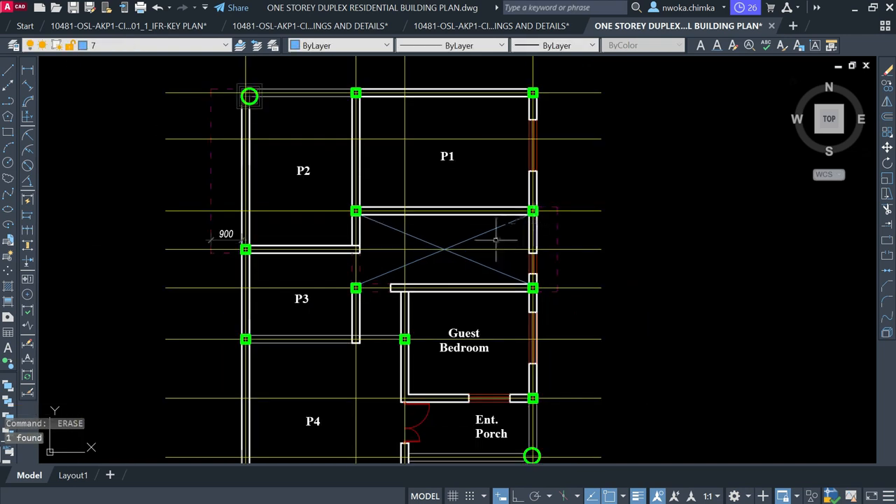
# Change the Guest Bedroom label text to P5
pyautogui.scroll(2, 452, 275)
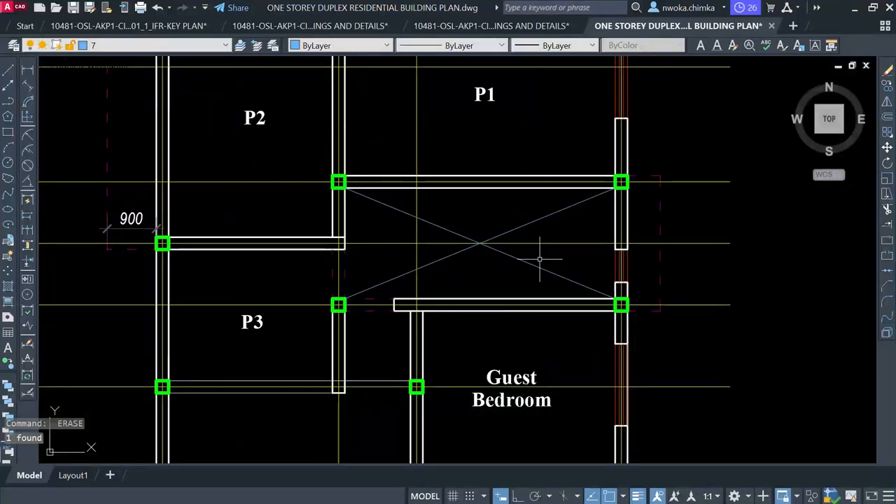
pyautogui.scroll(-2, 426, 218)
pyautogui.moveTo(483, 299); pyautogui.dragTo(462, 225, button='middle')
pyautogui.moveTo(460, 242); pyautogui.dragTo(459, 277, button='middle')
pyautogui.scroll(2, 454, 283)
pyautogui.scroll(-4, 455, 280)
pyautogui.scroll(4, 487, 264)
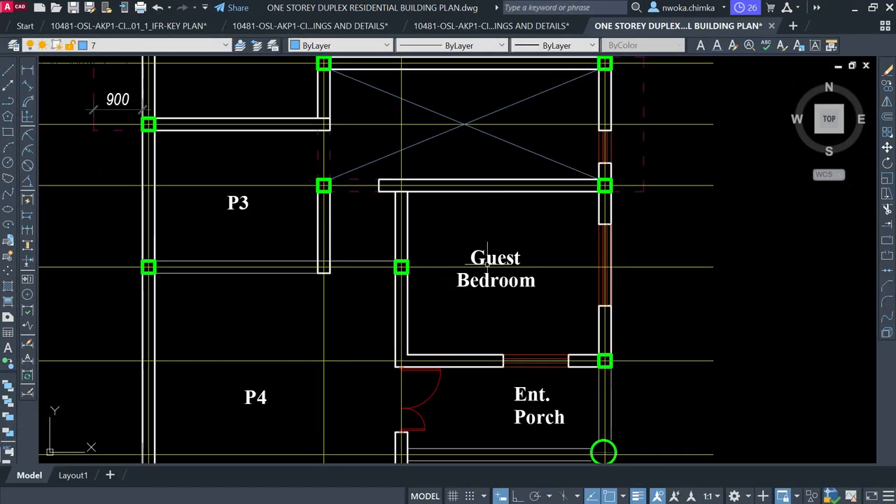
pyautogui.scroll(-2, 492, 256)
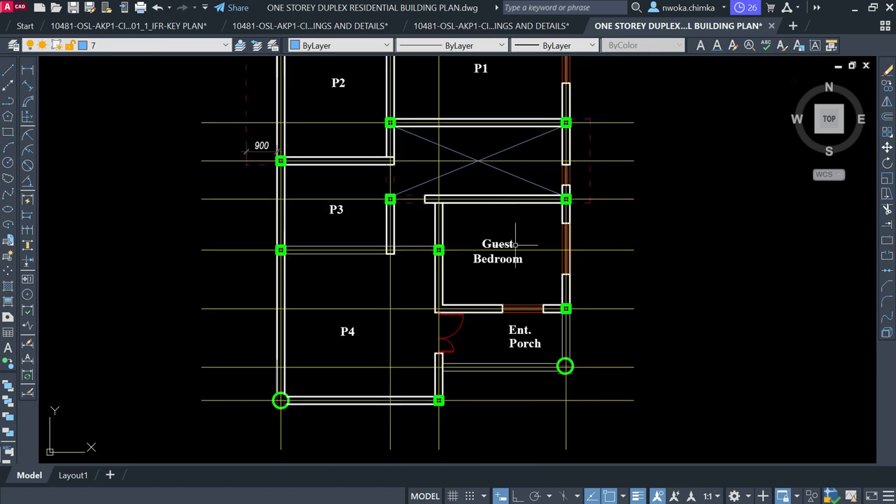
pyautogui.scroll(2, 504, 249)
pyautogui.doubleClick(503, 235)
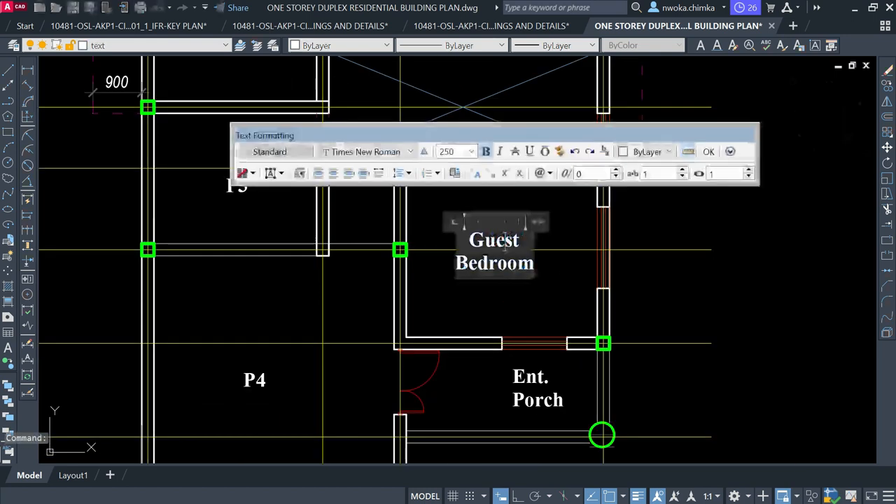
pyautogui.write('P5')
pyautogui.click(555, 280)
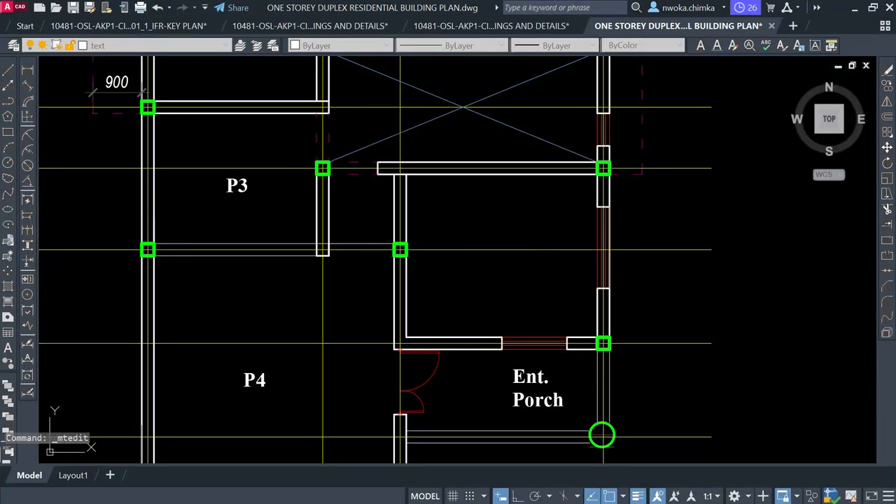
# Replace the Ent. Porch label text with P6
pyautogui.click(534, 405)
pyautogui.doubleClick(534, 406)
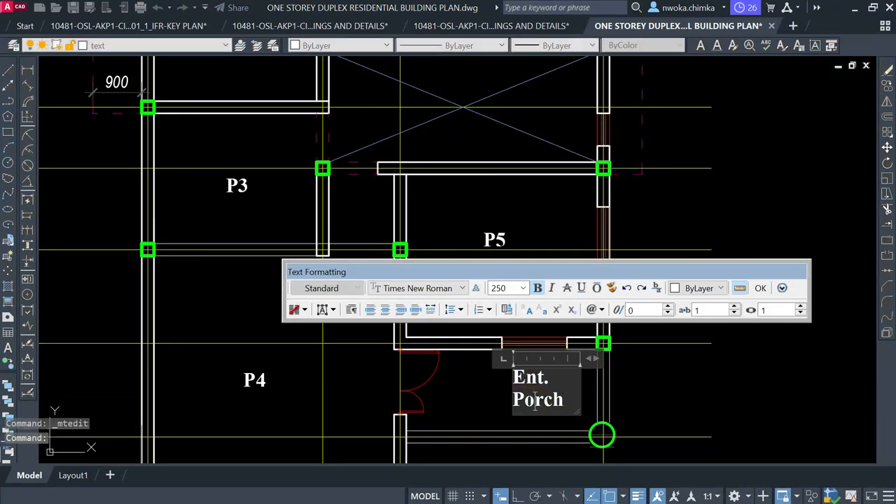
pyautogui.hotkey('ctrl', 'a')
pyautogui.write('P6')
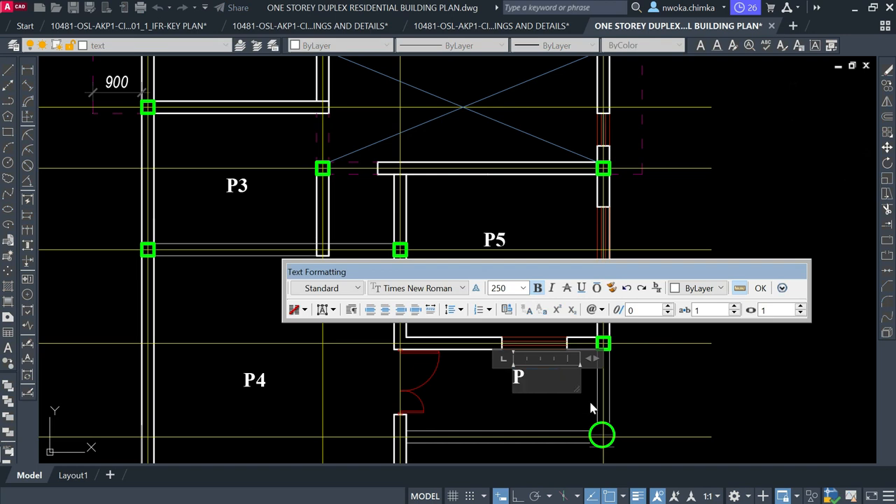
pyautogui.click(588, 399)
pyautogui.click(481, 331)
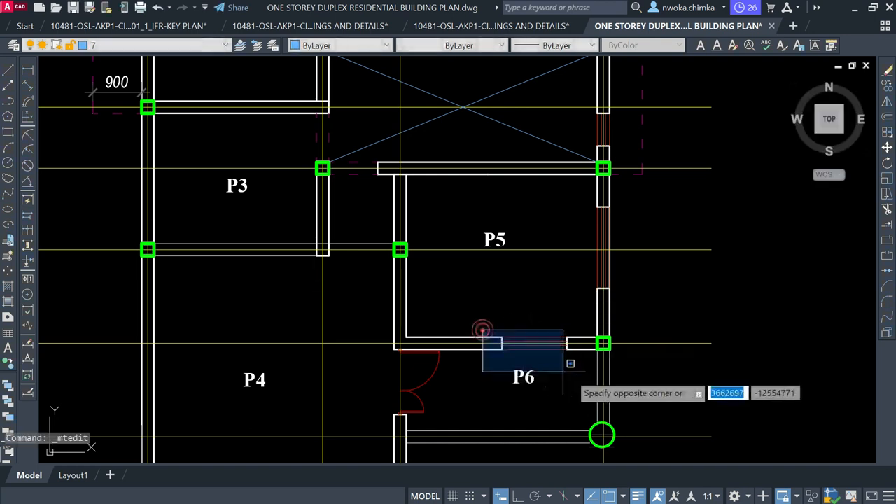
# Erase the window block in the wall above P6
pyautogui.click(577, 359)
pyautogui.write('e')
pyautogui.press('Return')
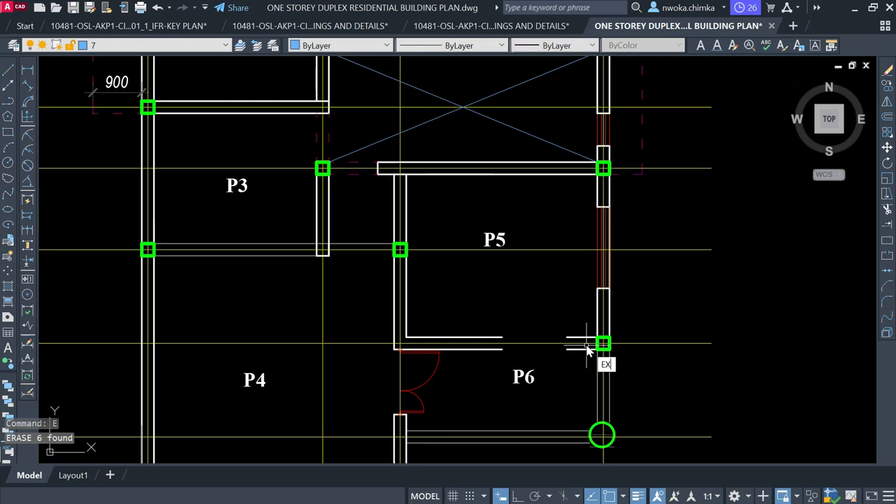
pyautogui.write('ex')
pyautogui.press('Return')
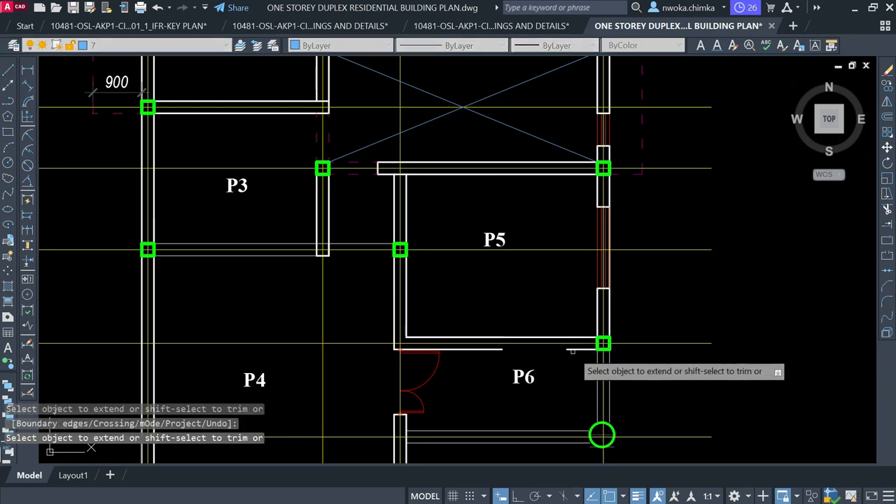
pyautogui.scroll(-4, 476, 295)
pyautogui.press('Escape')
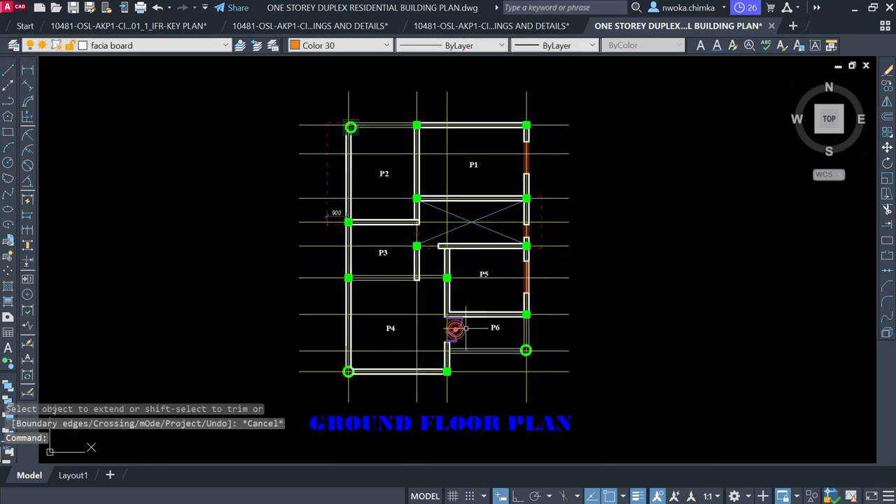
# Erase the door arc and extend both wall lines across the old opening
pyautogui.write('e')
pyautogui.press('Return')
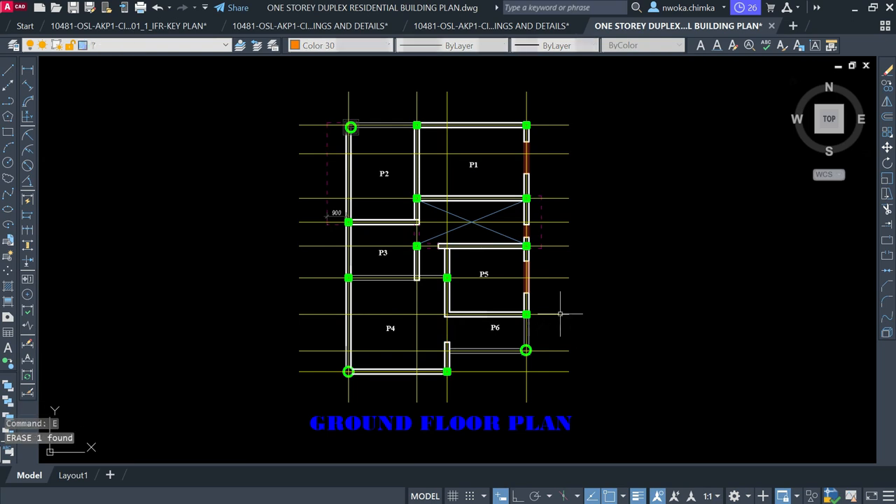
pyautogui.scroll(3, 466, 315)
pyautogui.write('ex')
pyautogui.press('Return')
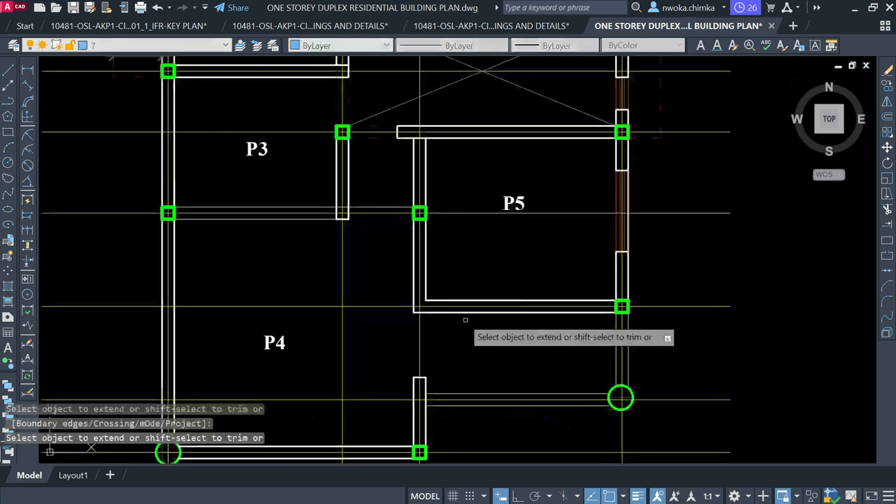
pyautogui.click(416, 286)
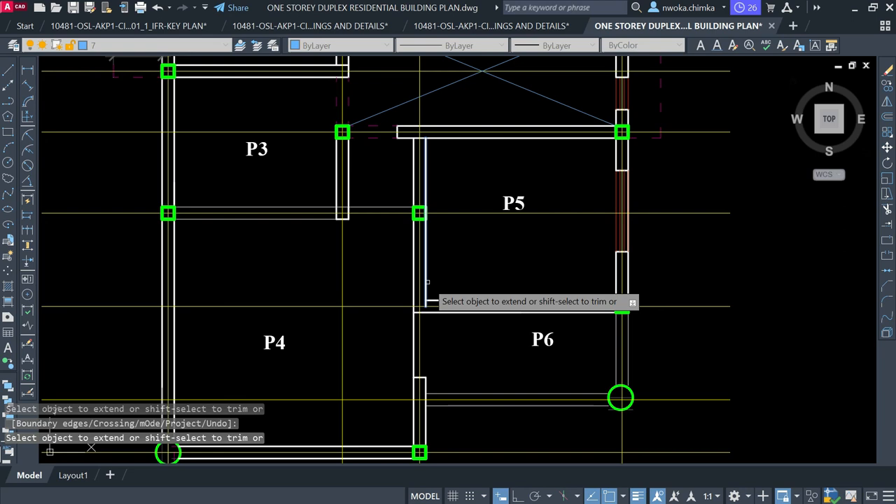
pyautogui.click(425, 283)
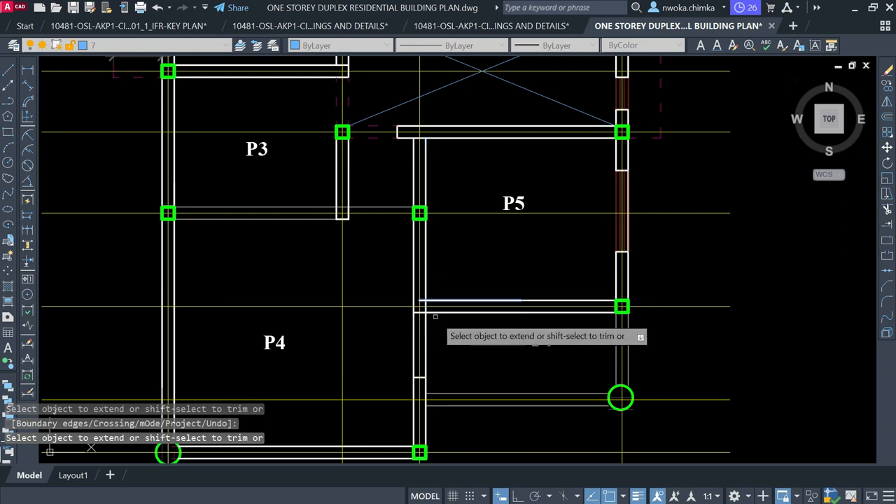
pyautogui.scroll(-2, 462, 312)
pyautogui.press('Escape')
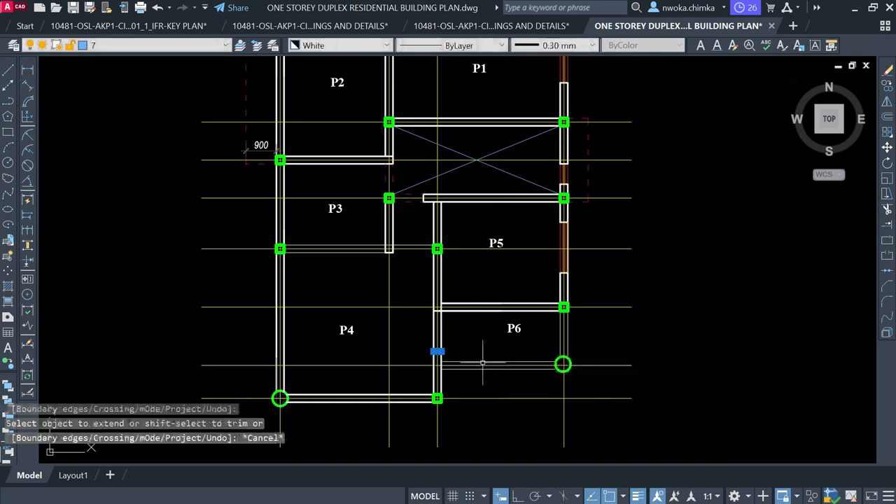
# Erase a leftover wall line near P6 and trim the wall lines at the P5/P6 corner
pyautogui.click(435, 351)
pyautogui.press('Return')
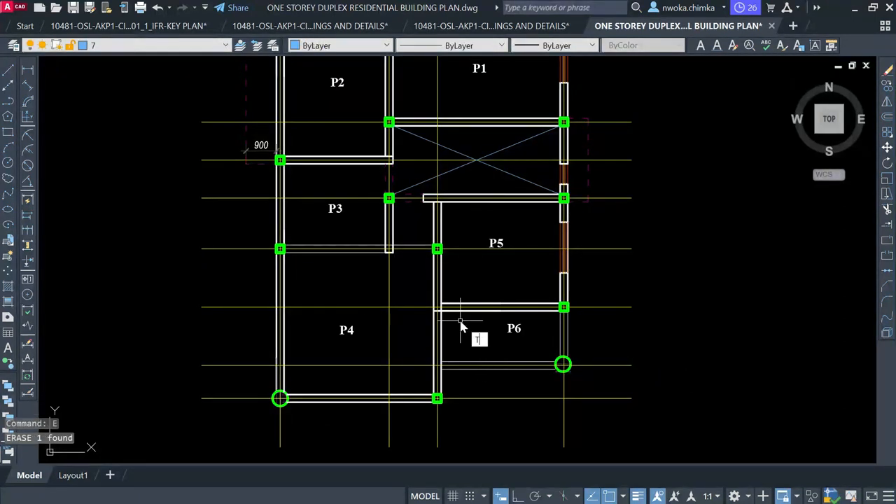
pyautogui.write('tr')
pyautogui.press('Return')
pyautogui.scroll(4, 452, 315)
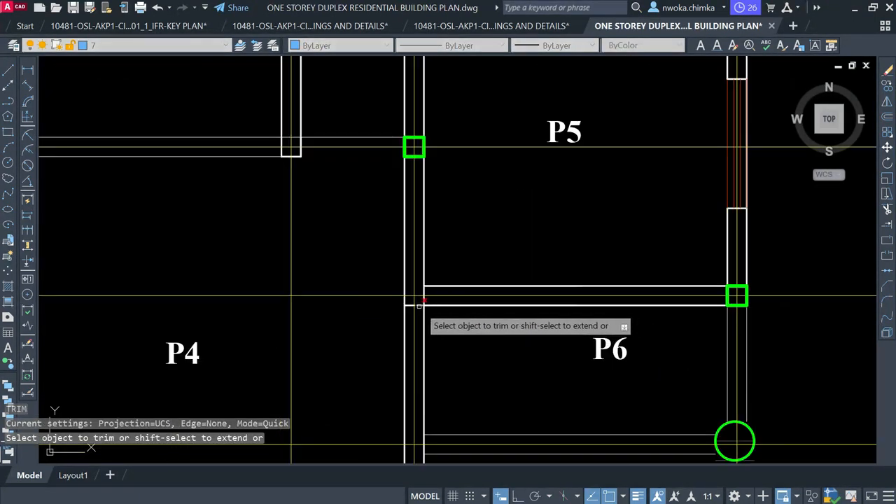
pyautogui.click(412, 302)
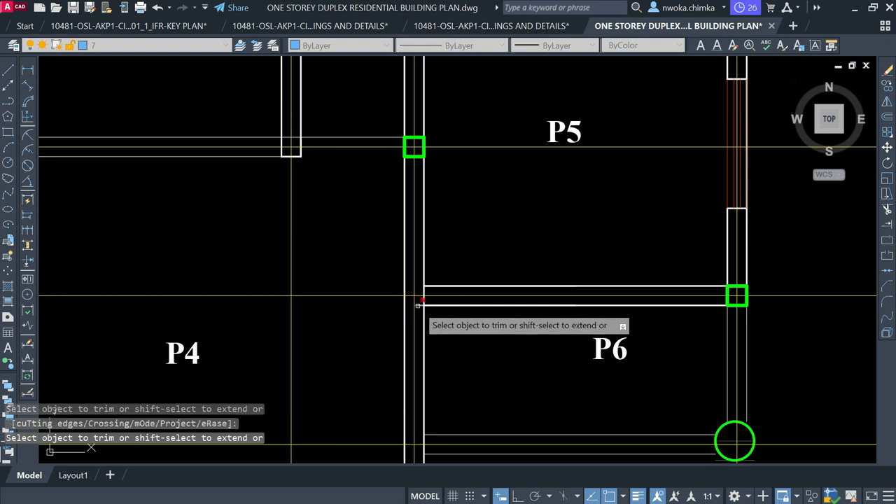
pyautogui.click(418, 305)
pyautogui.scroll(4, 419, 304)
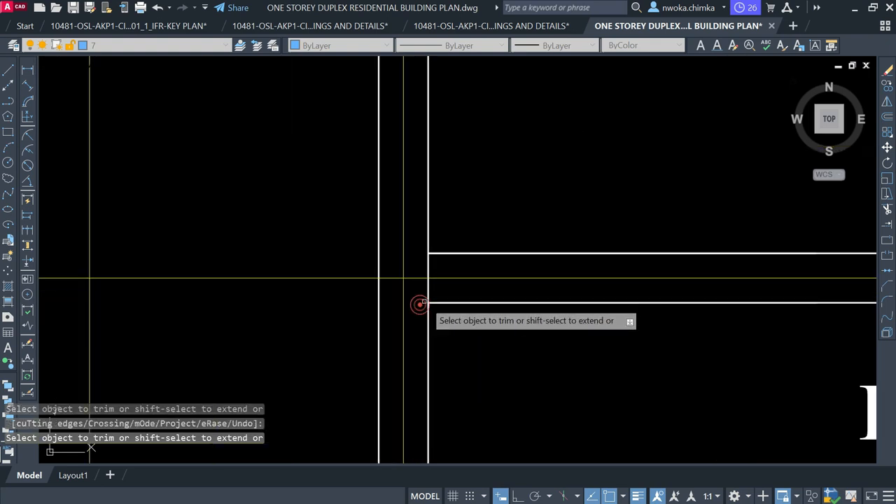
pyautogui.scroll(-5, 419, 305)
pyautogui.press('Escape')
pyautogui.scroll(5, 397, 188)
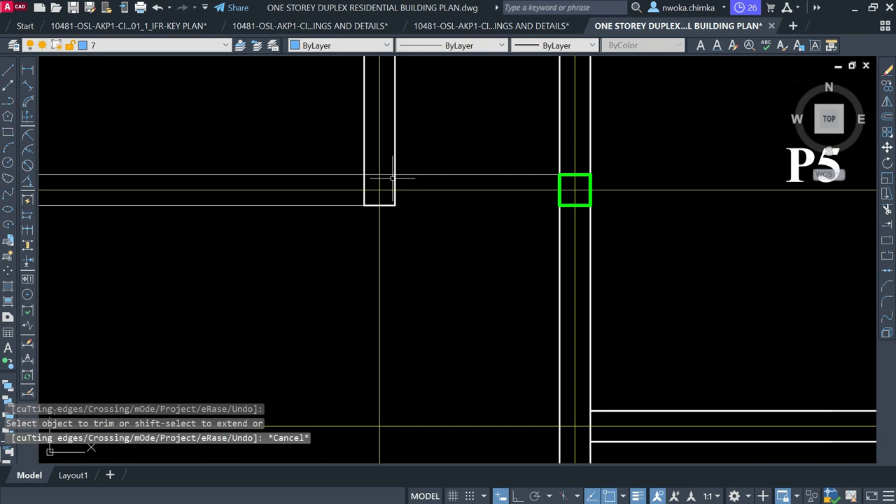
pyautogui.press('Escape')
# Abandon the wall-end extension and zoom out to show the whole plan and title
pyautogui.write('E')
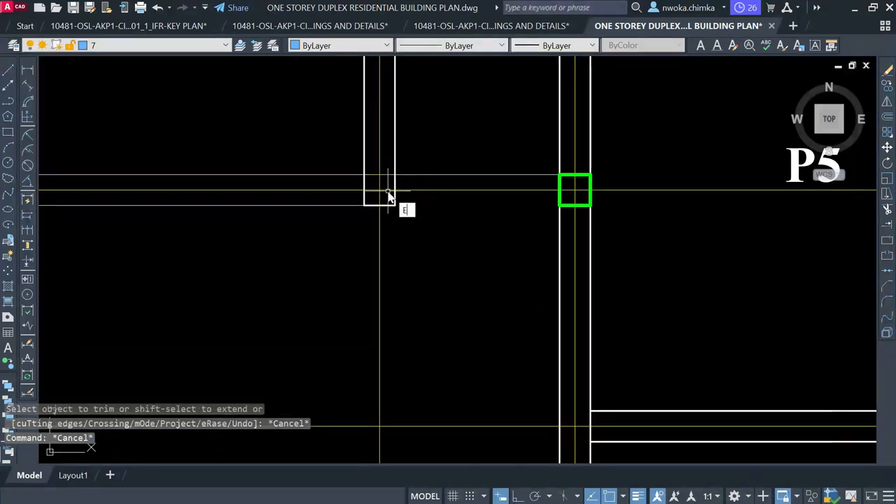
pyautogui.press('Return')
pyautogui.click(373, 195)
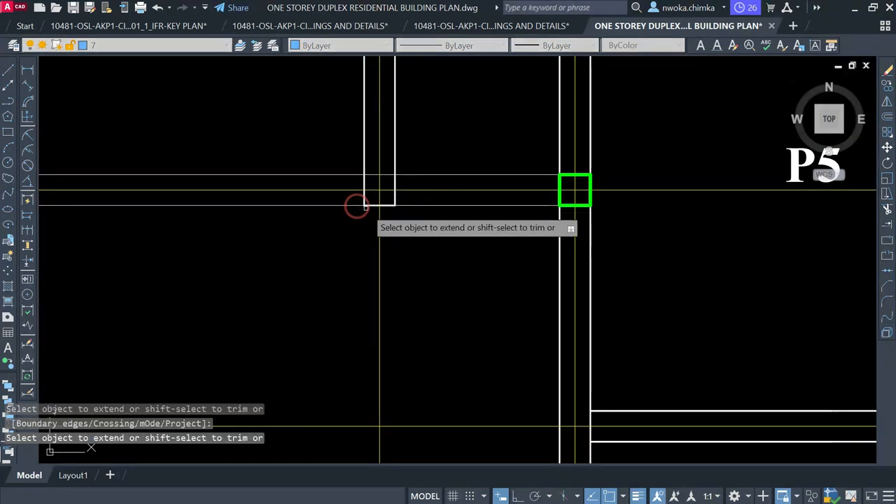
pyautogui.scroll(-4, 406, 224)
pyautogui.press('Escape')
pyautogui.scroll(-6, 455, 238)
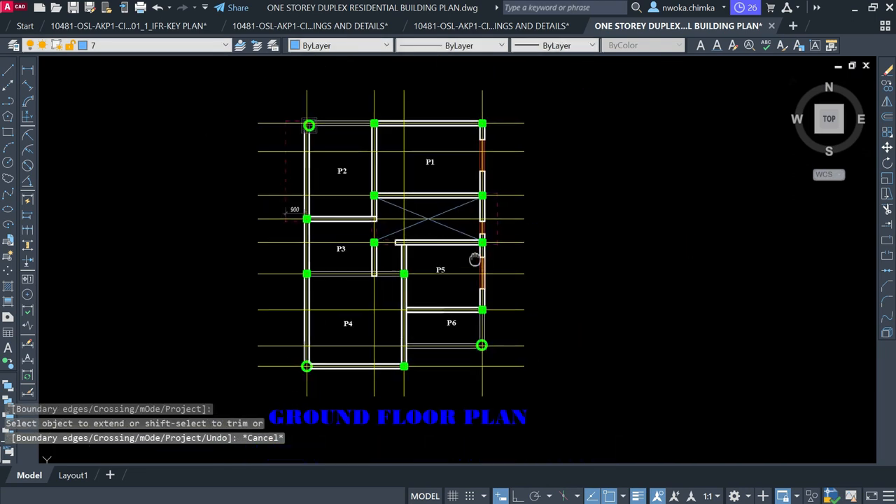
pyautogui.scroll(4, 410, 246)
# Window-select all the stacked rectangle outlines around the top-left column
pyautogui.scroll(-2, 414, 234)
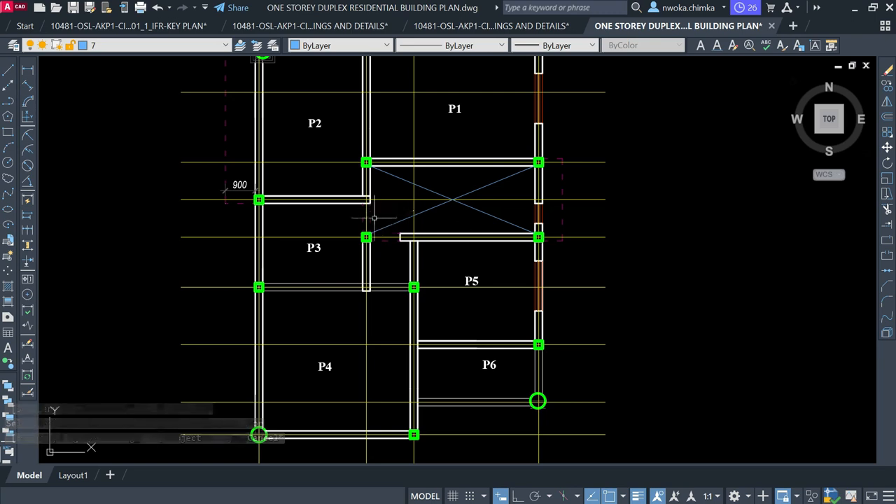
pyautogui.scroll(2, 375, 219)
pyautogui.scroll(-4, 432, 198)
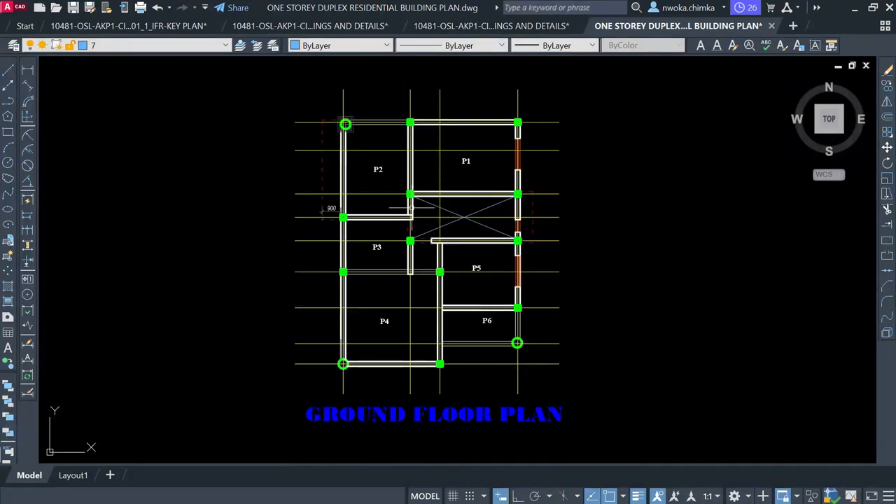
pyautogui.scroll(2, 397, 197)
pyautogui.scroll(8, 317, 66)
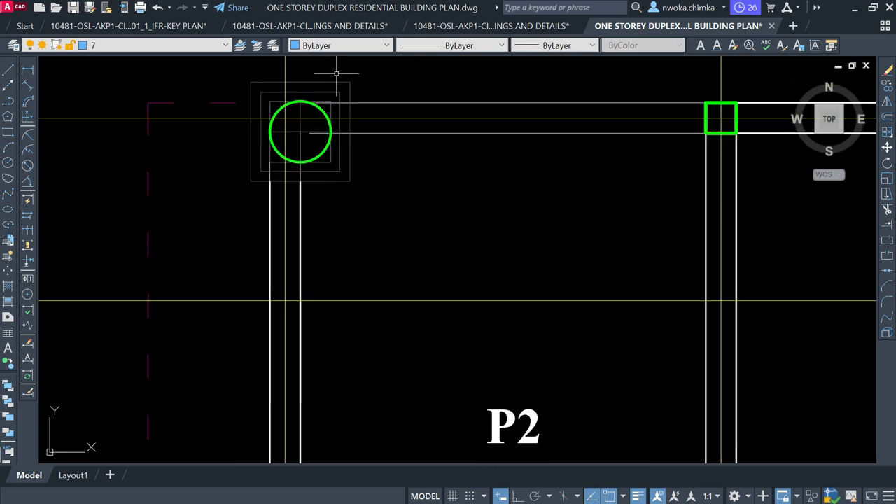
pyautogui.click(382, 158)
pyautogui.click(357, 177)
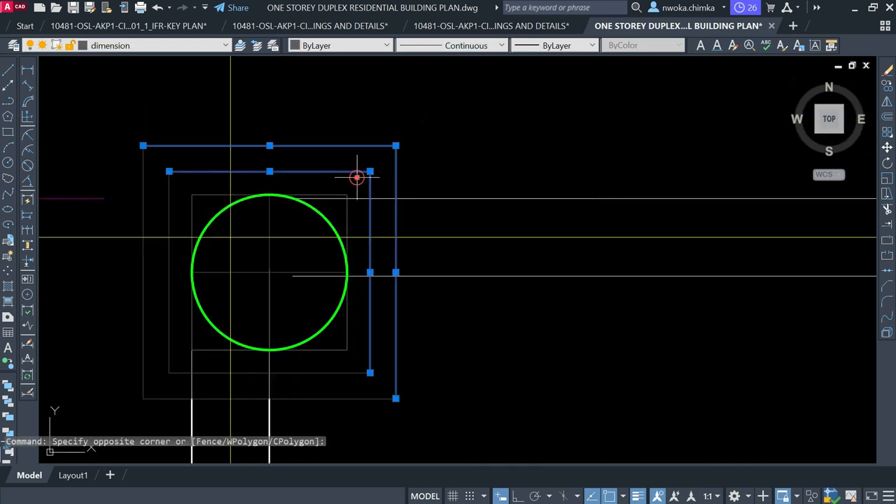
pyautogui.scroll(2, 200, 190)
pyautogui.click(203, 206)
pyautogui.click(93, 109)
pyautogui.scroll(-4, 220, 126)
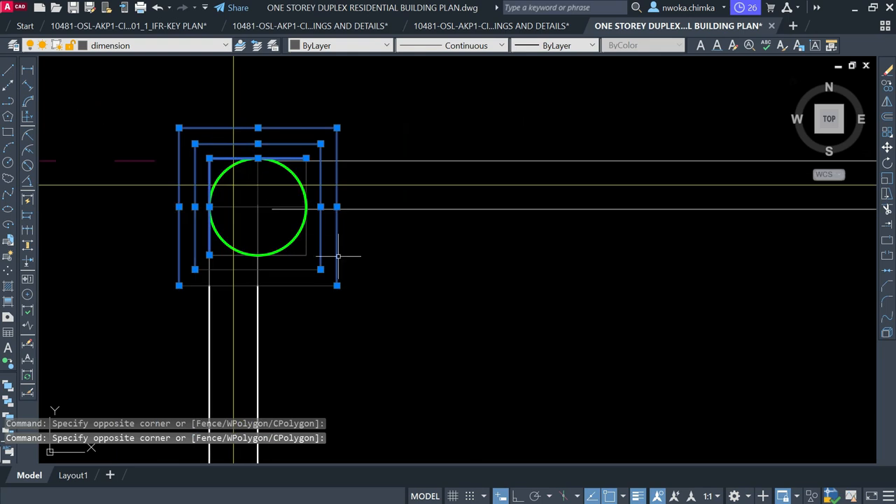
pyautogui.scroll(2, 342, 250)
pyautogui.click(379, 243)
# Erase the rectangle outlines around the top-left column
pyautogui.click(275, 324)
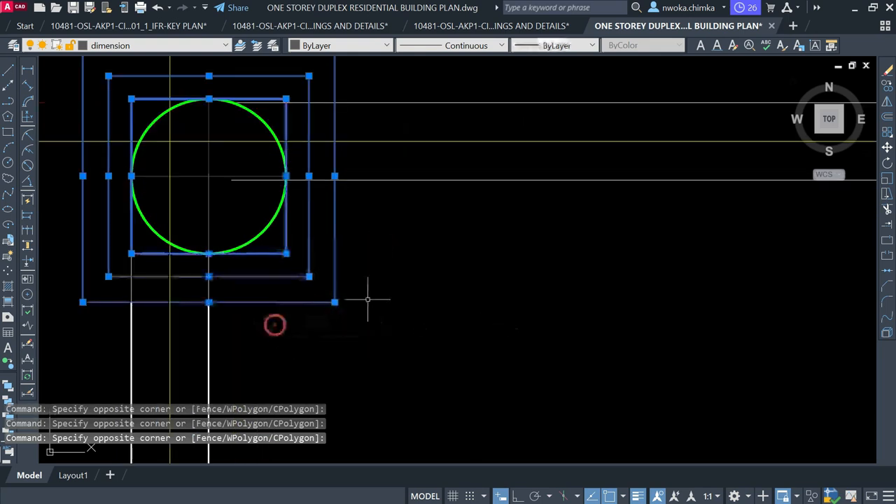
pyautogui.press('Return')
pyautogui.scroll(-5, 311, 182)
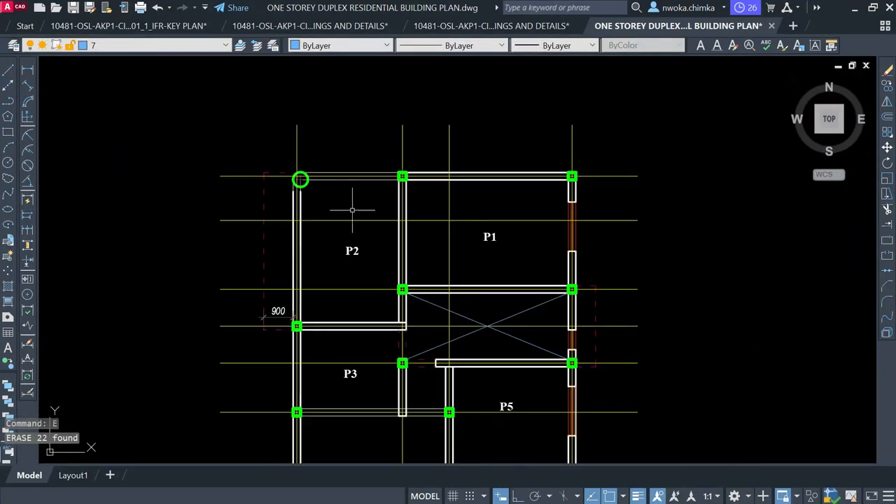
pyautogui.moveTo(377, 272); pyautogui.dragTo(336, 177, button='middle')
pyautogui.scroll(4, 367, 269)
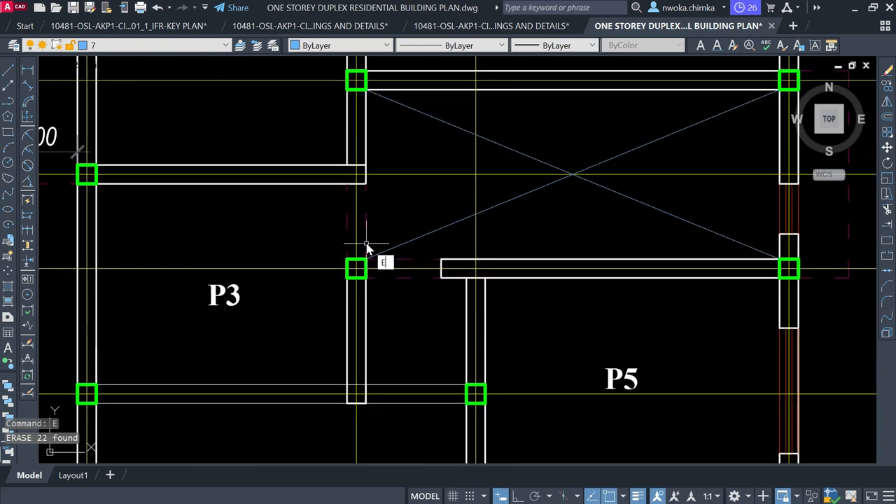
# Extend the beam's lower and upper edges beside P5 left to the column with EXTEND
pyautogui.write('ex')
pyautogui.press('Return')
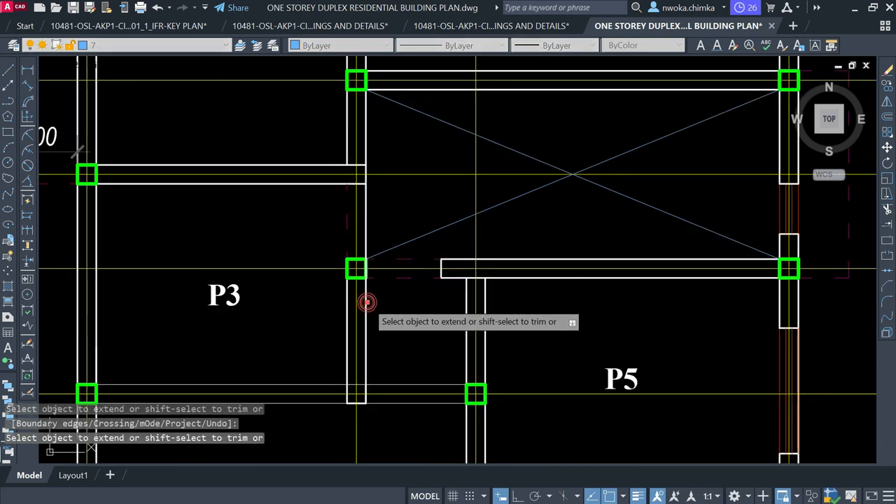
pyautogui.click(453, 277)
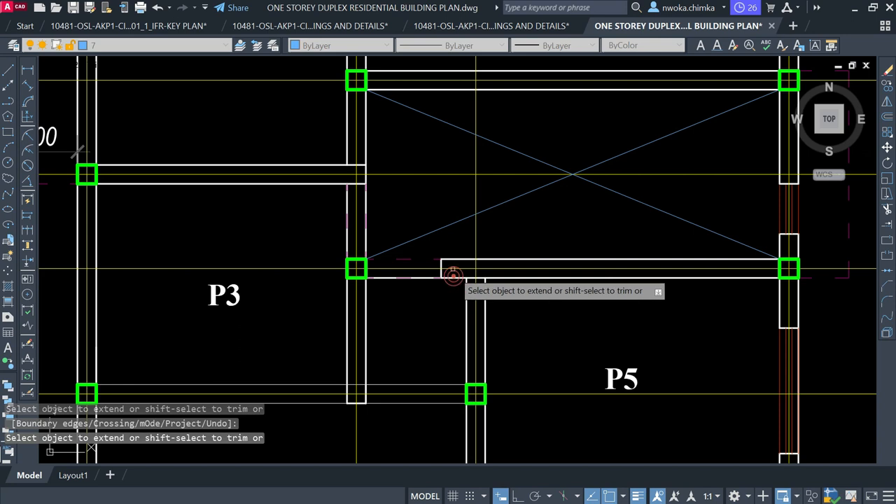
pyautogui.click(452, 259)
pyautogui.press('Escape')
# Erase the stray short vertical end line
pyautogui.click(431, 247)
pyautogui.click(458, 309)
pyautogui.write('e')
pyautogui.press('Return')
pyautogui.scroll(-2, 450, 229)
pyautogui.click(558, 320)
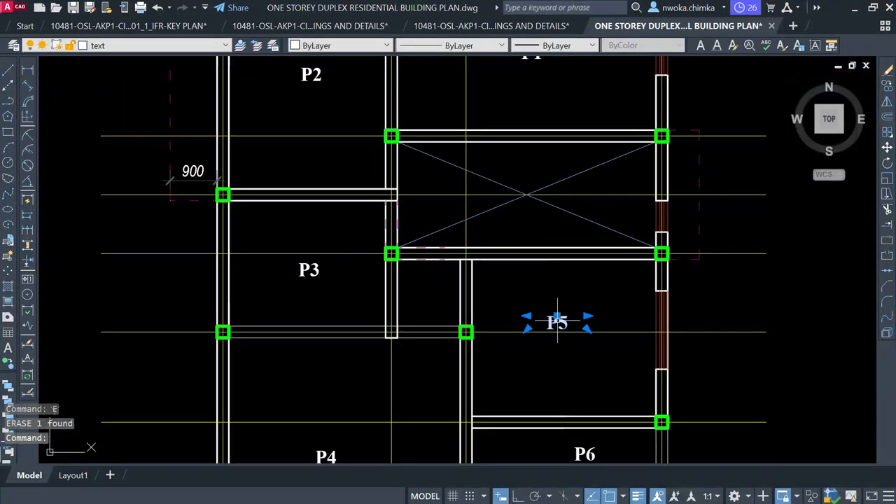
# Copy the P5 label into the small room between P3 and P5
pyautogui.write('c')
pyautogui.press('Return')
pyautogui.click(560, 313)
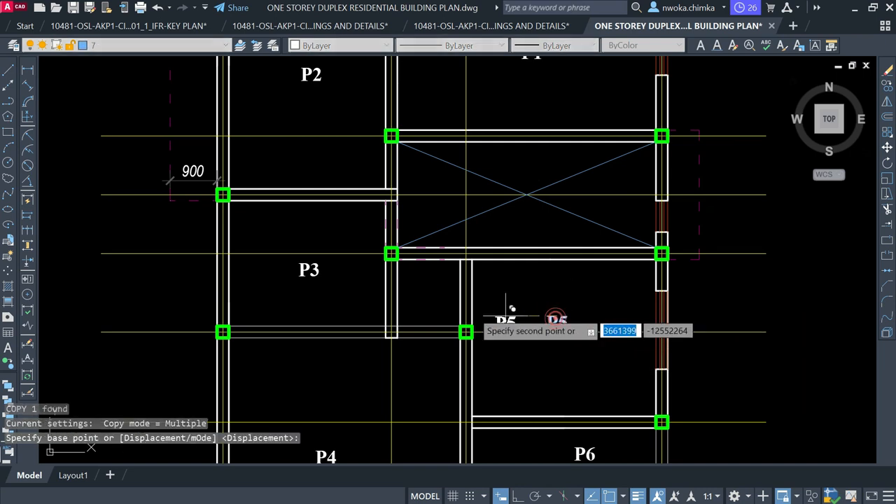
pyautogui.scroll(2, 428, 280)
pyautogui.click(434, 280)
pyautogui.press('Escape')
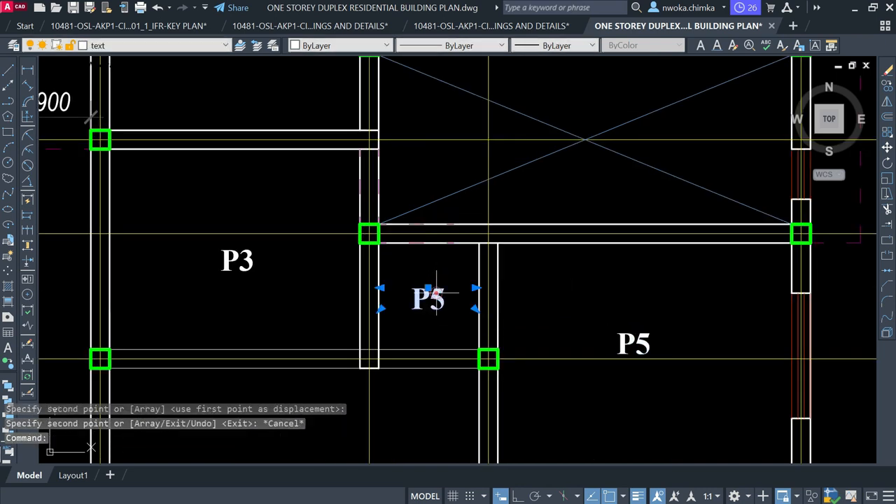
# Edit the copied label, changing 5 to 7 so it reads P7
pyautogui.doubleClick(430, 297)
pyautogui.scroll(-3, 439, 268)
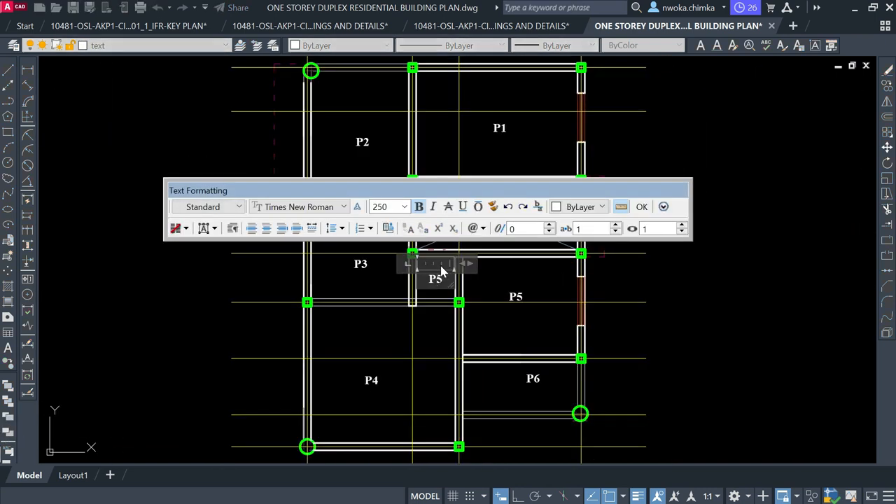
pyautogui.scroll(3, 437, 278)
pyautogui.moveTo(450, 293); pyautogui.dragTo(434, 293)
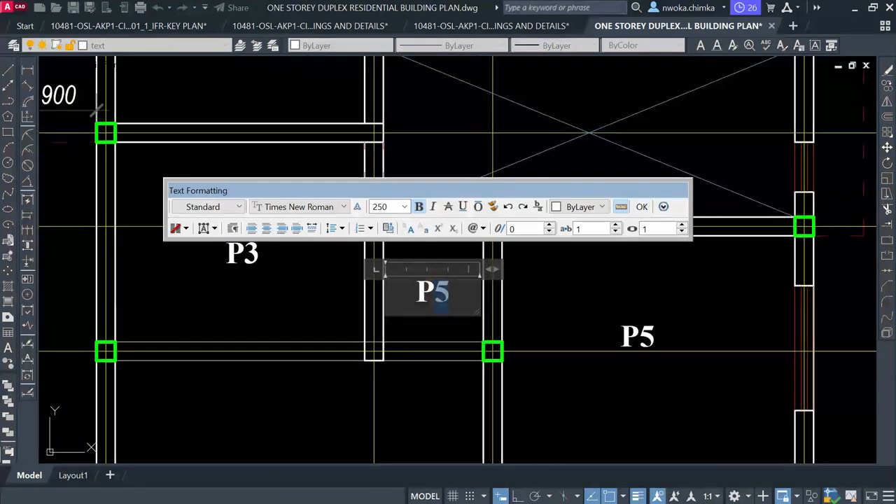
pyautogui.write('7')
pyautogui.click(471, 268)
pyautogui.scroll(-3, 471, 268)
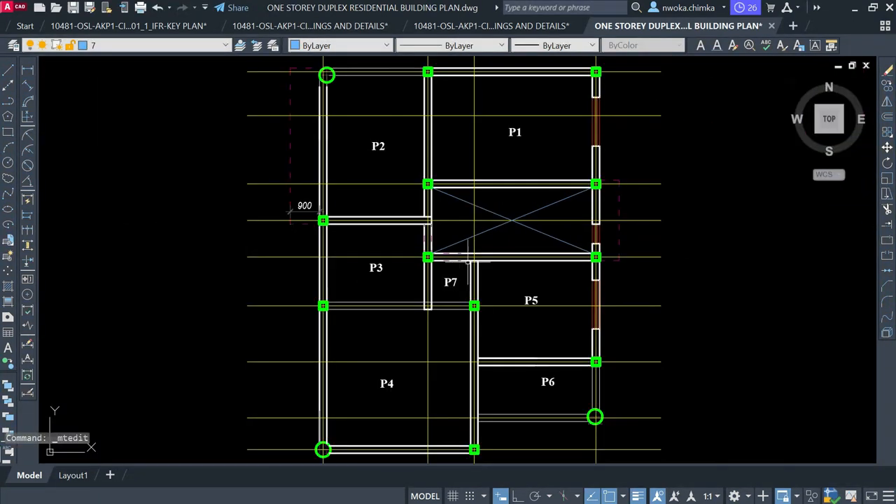
pyautogui.scroll(-2, 462, 261)
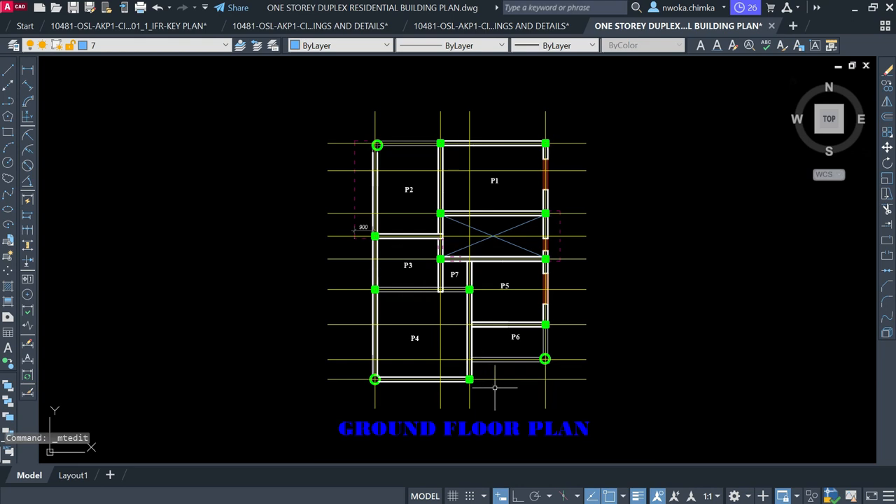
# Delete the GROUND FLOOR PLAN title text
pyautogui.scroll(-2, 495, 387)
pyautogui.moveTo(528, 416); pyautogui.dragTo(476, 331, button='middle')
pyautogui.scroll(2, 476, 331)
pyautogui.click(476, 330)
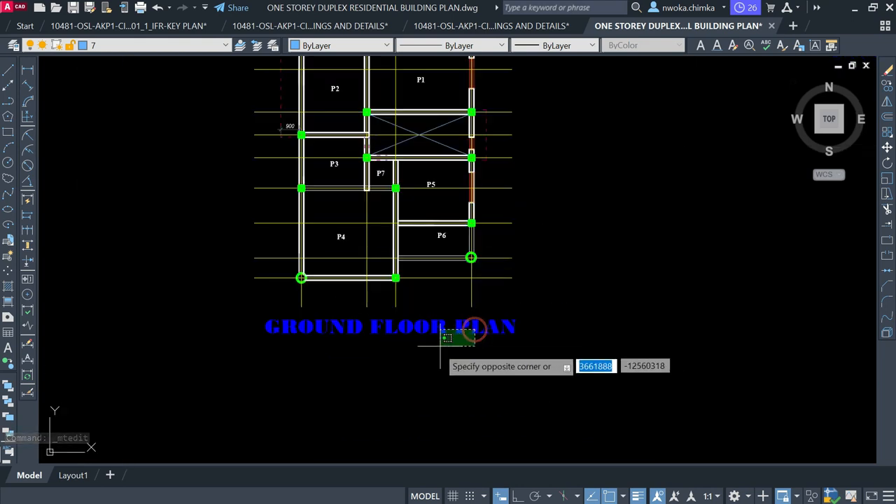
pyautogui.click(447, 338)
pyautogui.press('Delete')
# Erase the window block from P1's right wall
pyautogui.scroll(-2, 414, 358)
pyautogui.scroll(2, 387, 177)
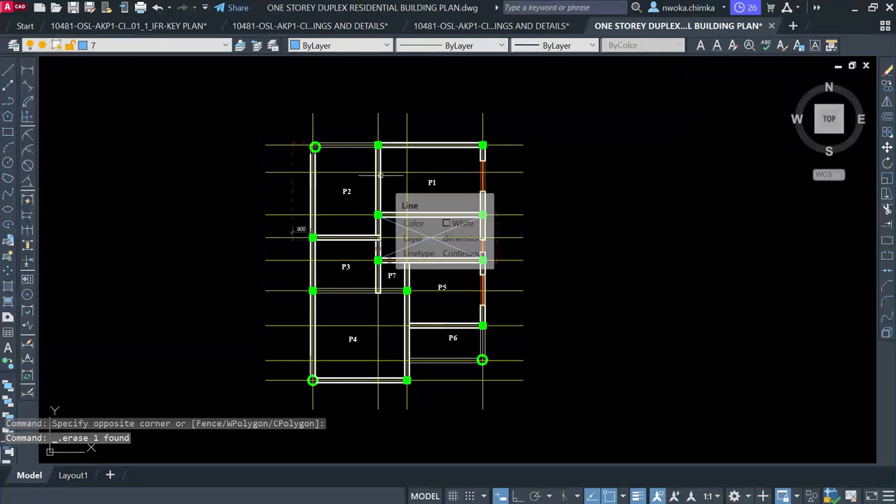
pyautogui.scroll(2, 425, 201)
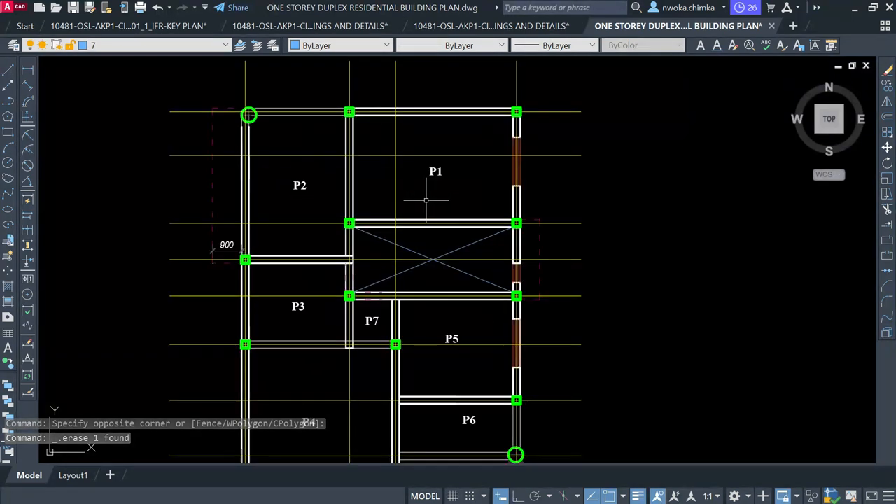
pyautogui.click(502, 128)
pyautogui.click(531, 187)
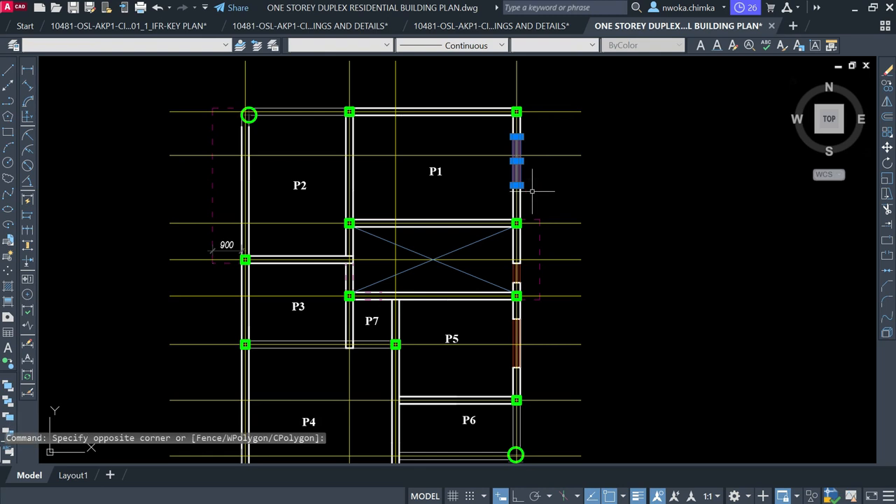
pyautogui.write('E')
pyautogui.press('Return')
pyautogui.press('Return')
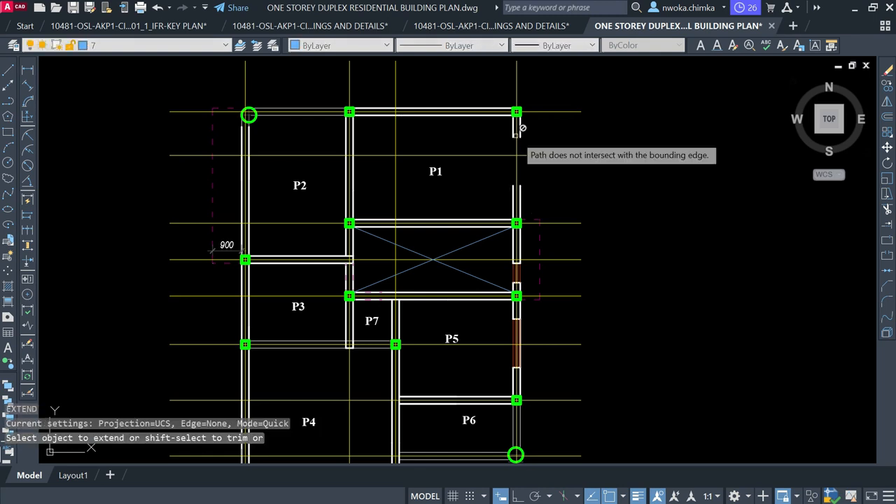
# Extend P1's inner right wall line up to the top beam
pyautogui.scroll(2, 522, 143)
pyautogui.click(524, 153)
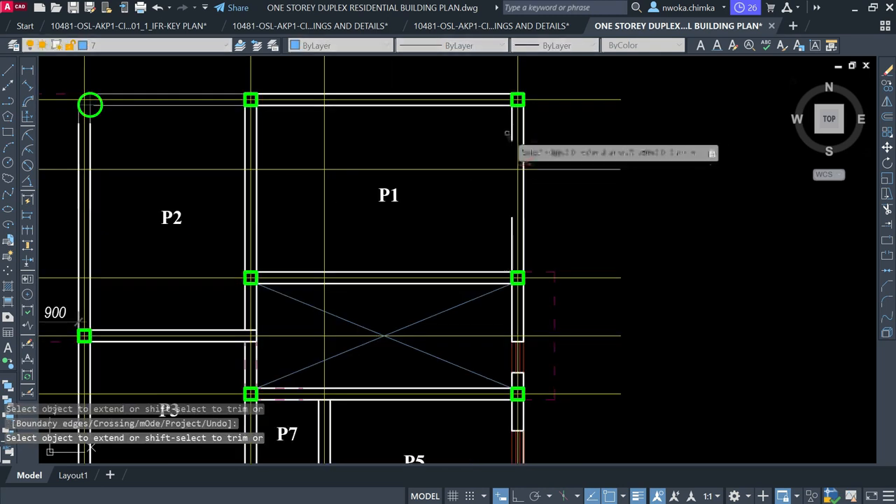
pyautogui.click(513, 154)
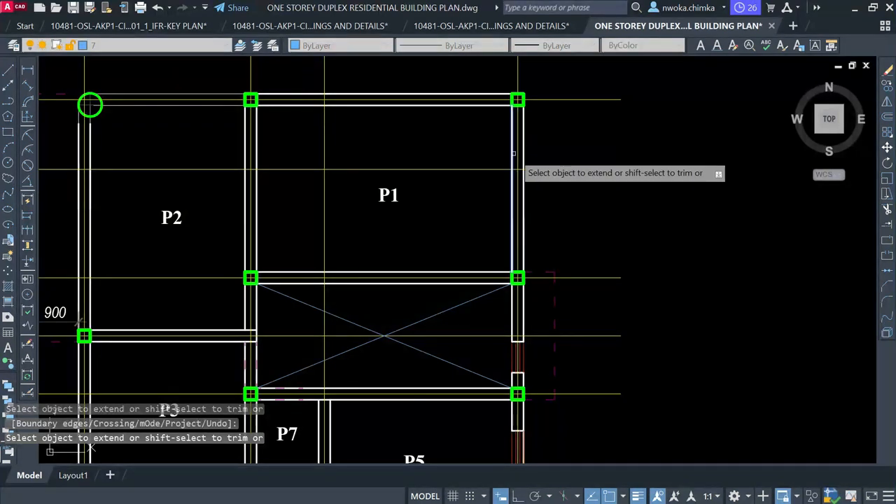
pyautogui.scroll(-2, 511, 153)
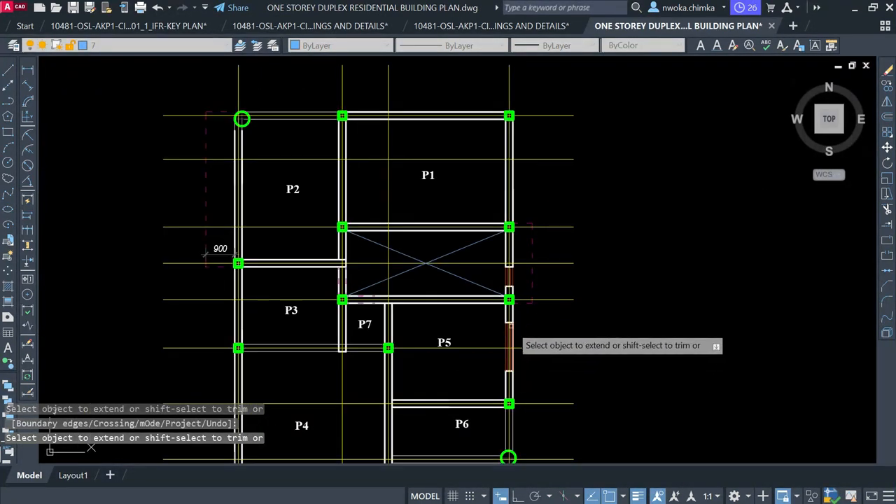
pyautogui.scroll(3, 511, 272)
pyautogui.press('Escape')
# Erase the right-wall opening lines between the beams and extend the wall line across the gap
pyautogui.click(458, 229)
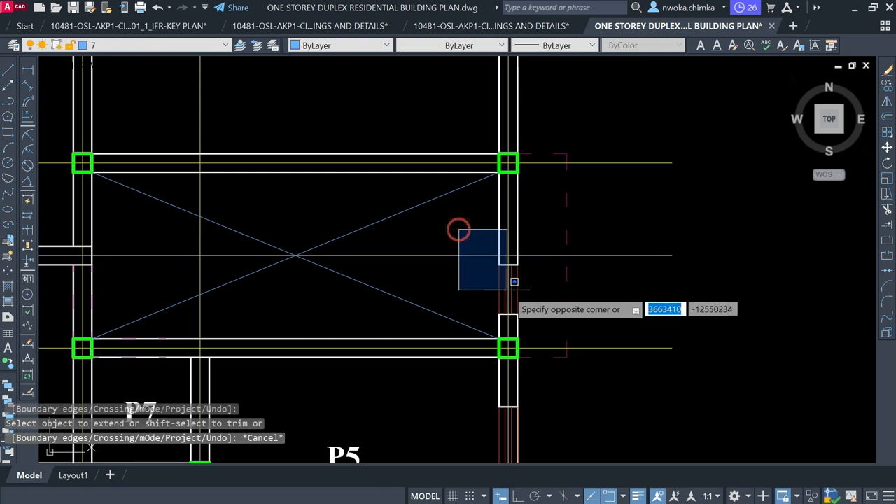
pyautogui.click(533, 311)
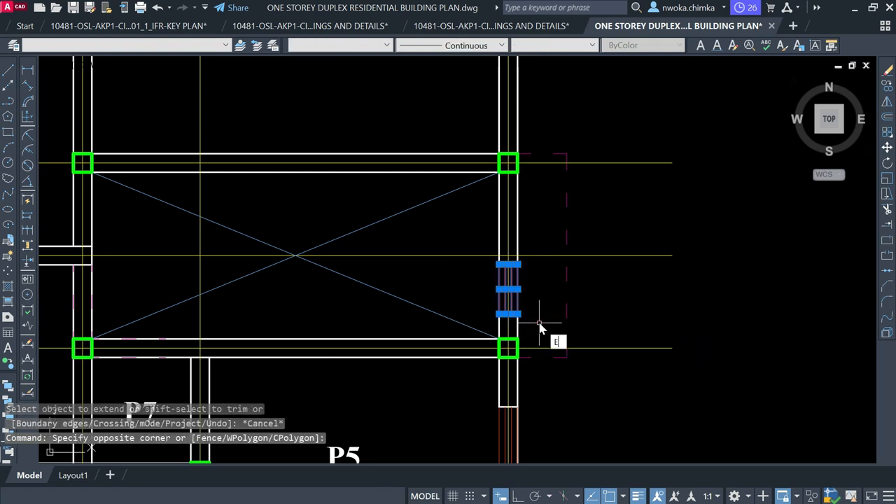
pyautogui.write('E')
pyautogui.press('Return')
pyautogui.write('EX')
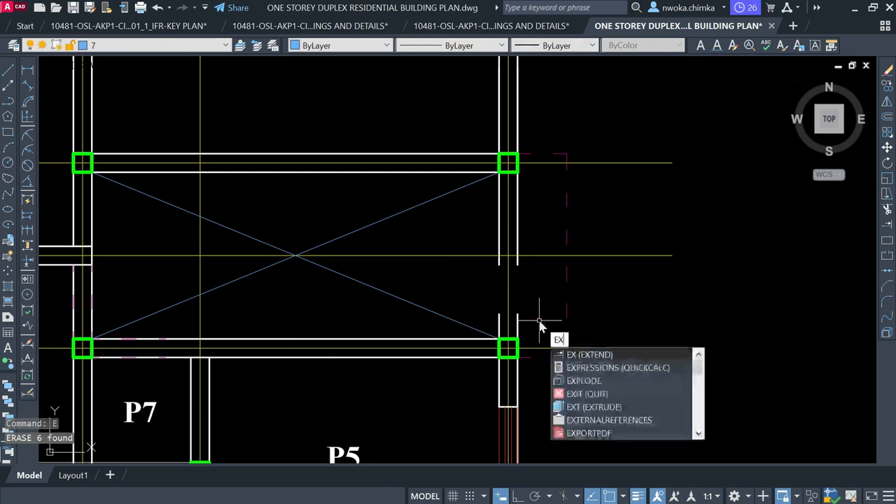
pyautogui.press('Return')
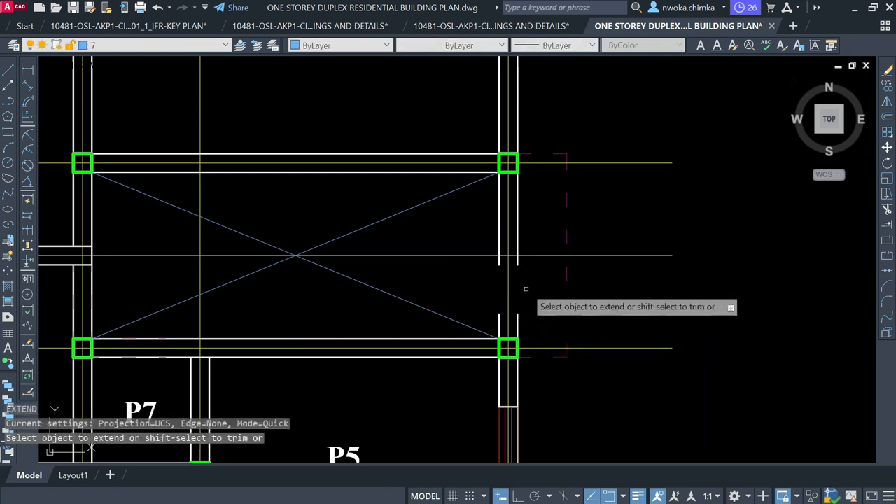
pyautogui.click(513, 255)
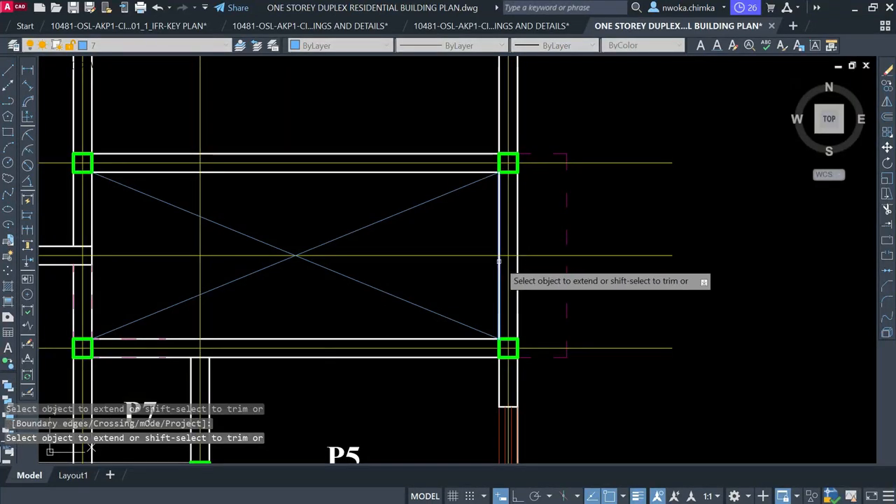
pyautogui.scroll(-3, 517, 261)
pyautogui.scroll(3, 497, 280)
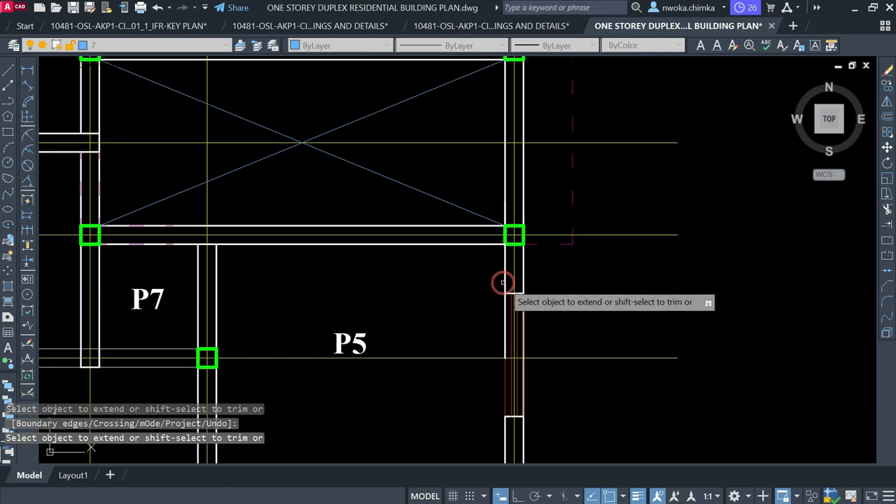
pyautogui.scroll(-2, 496, 279)
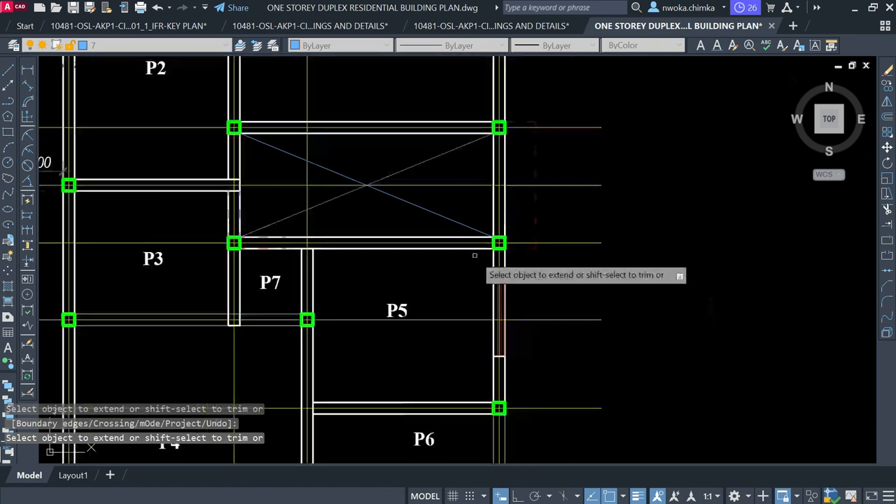
pyautogui.press('Escape')
# Delete the leftover opening lines in P5's right wall
pyautogui.click(521, 365)
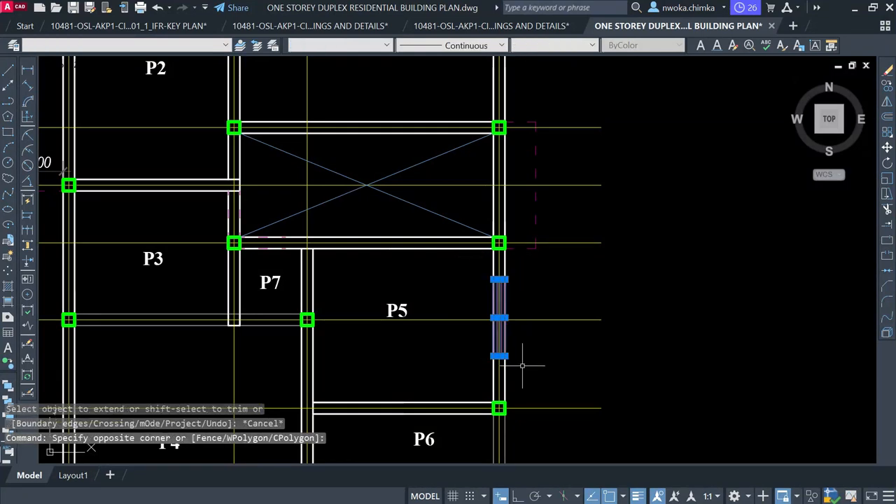
pyautogui.write('e')
pyautogui.press('Return')
pyautogui.scroll(-4, 451, 280)
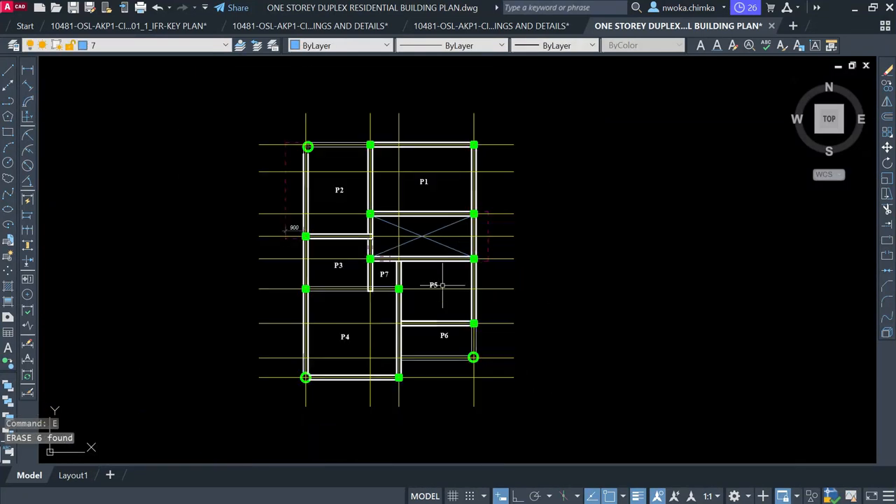
pyautogui.scroll(2, 391, 190)
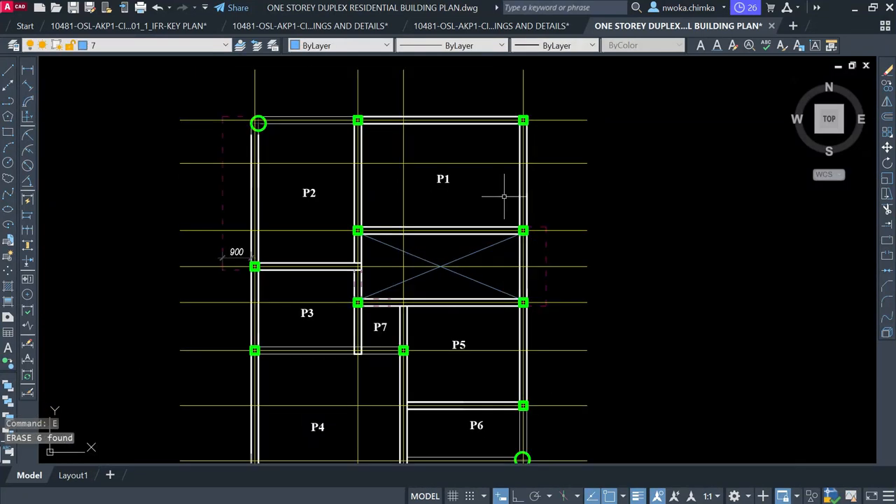
pyautogui.scroll(-2, 389, 197)
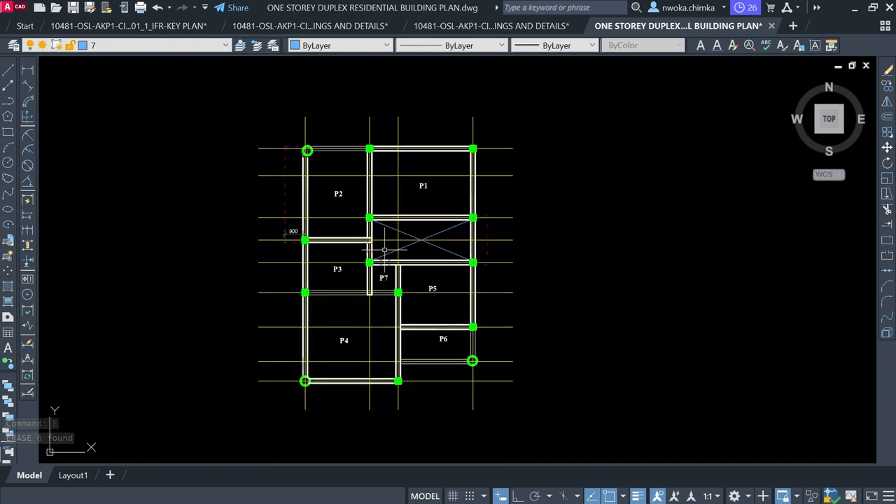
pyautogui.scroll(-2, 385, 314)
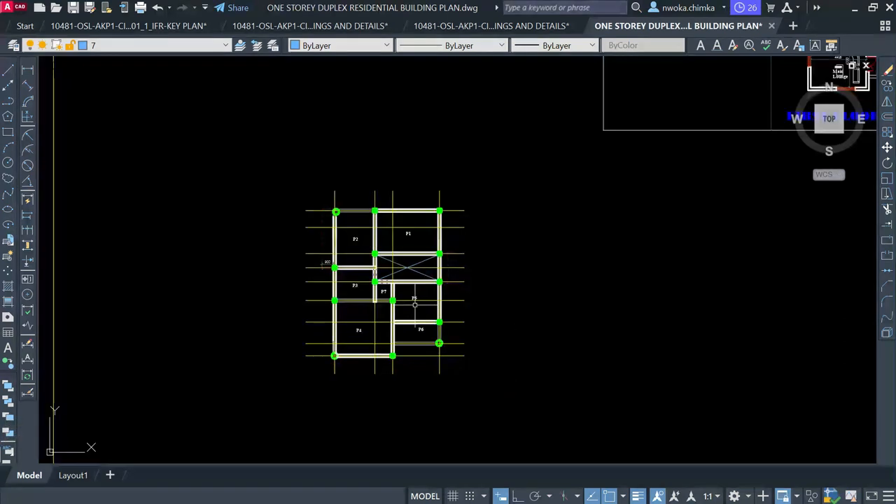
pyautogui.scroll(-2, 410, 280)
pyautogui.scroll(-5, 488, 274)
pyautogui.scroll(-2, 266, 152)
pyautogui.scroll(7, 138, 101)
pyautogui.click(140, 109)
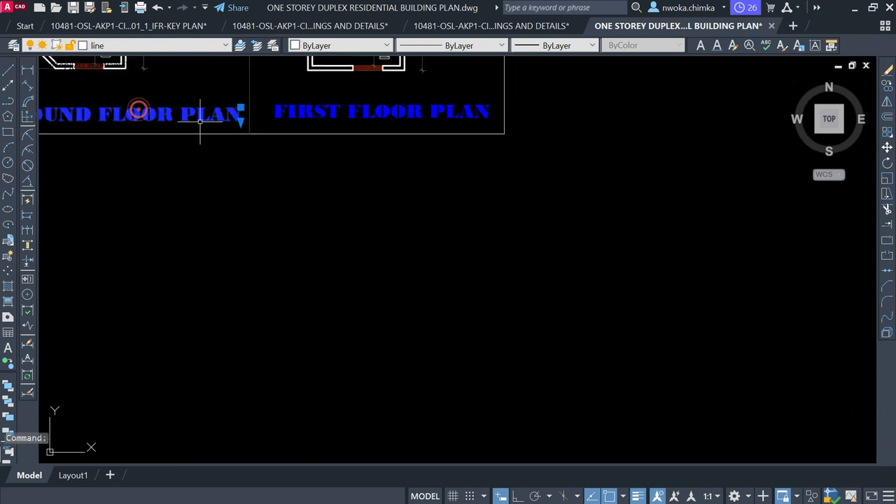
# Copy the blue GROUND FLOOR PLAN title from its end point to just below the simplified P1–P7 plan
pyautogui.write('CO')
pyautogui.press('Return')
pyautogui.click(250, 133)
pyautogui.scroll(-6, 271, 237)
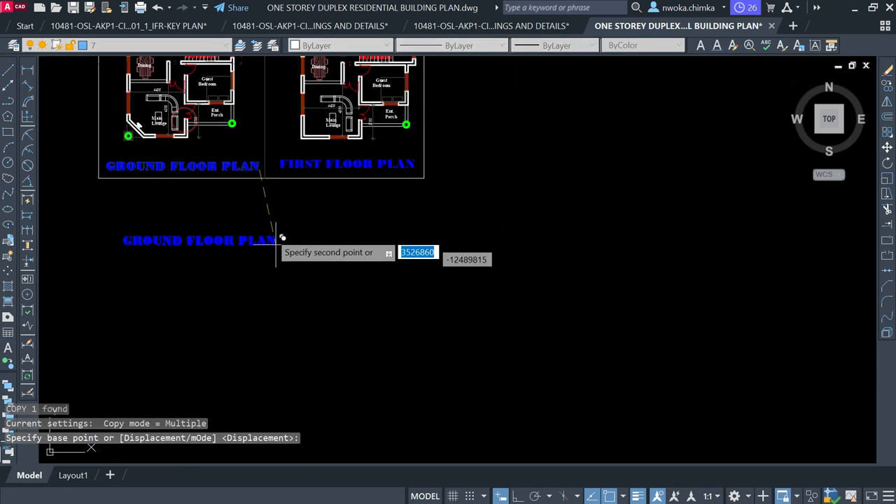
pyautogui.scroll(5, 623, 392)
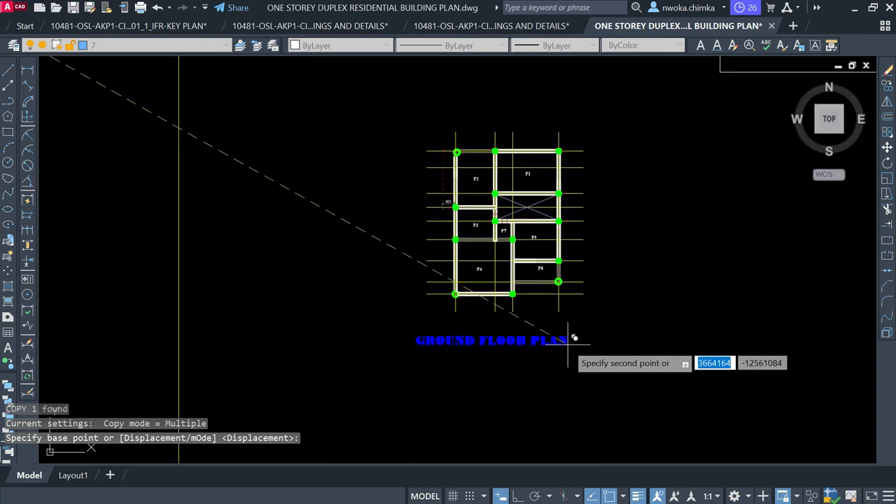
pyautogui.click(587, 329)
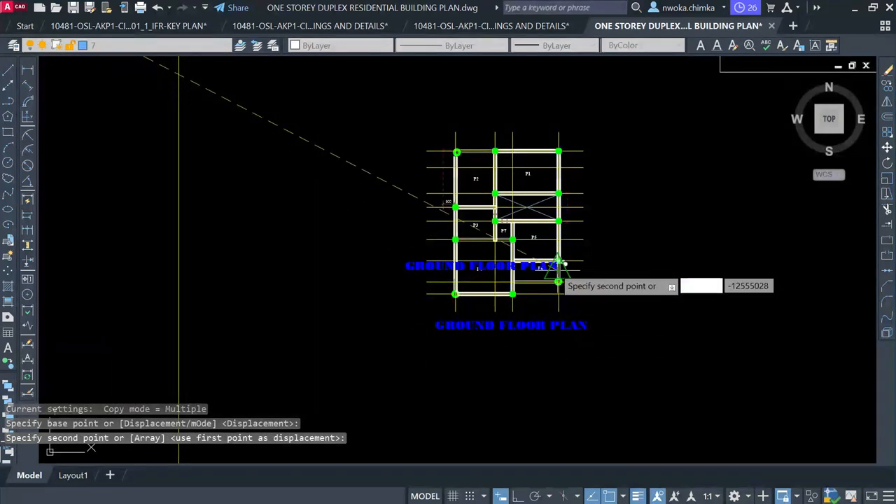
pyautogui.press('Escape')
# Pan and zoom to review the simplified plan, then bring the first floor plan into view
pyautogui.scroll(4, 551, 213)
pyautogui.moveTo(498, 208); pyautogui.dragTo(395, 214, button='middle')
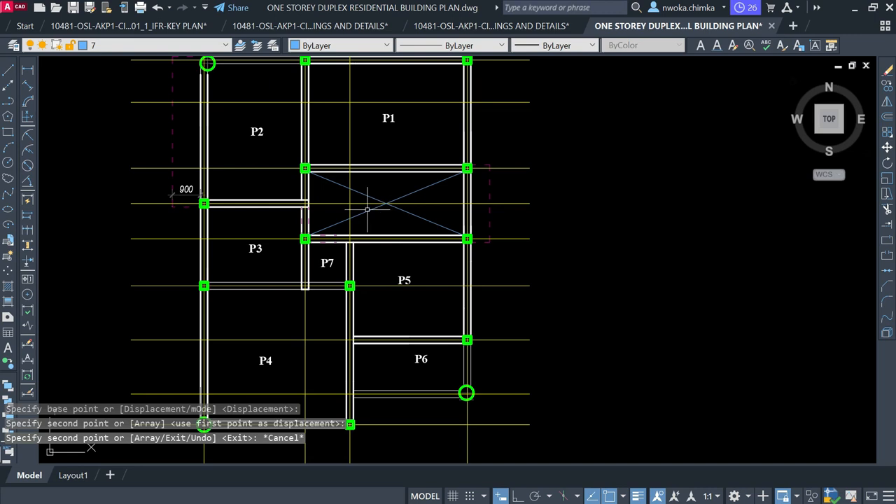
pyautogui.scroll(-2, 302, 219)
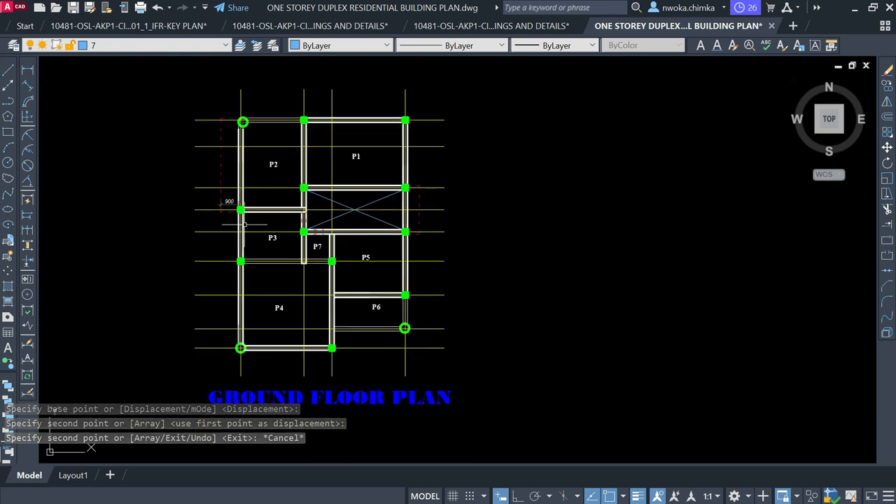
pyautogui.scroll(-5, 245, 224)
pyautogui.moveTo(513, 190); pyautogui.dragTo(436, 258, button='middle')
pyautogui.scroll(5, 486, 114)
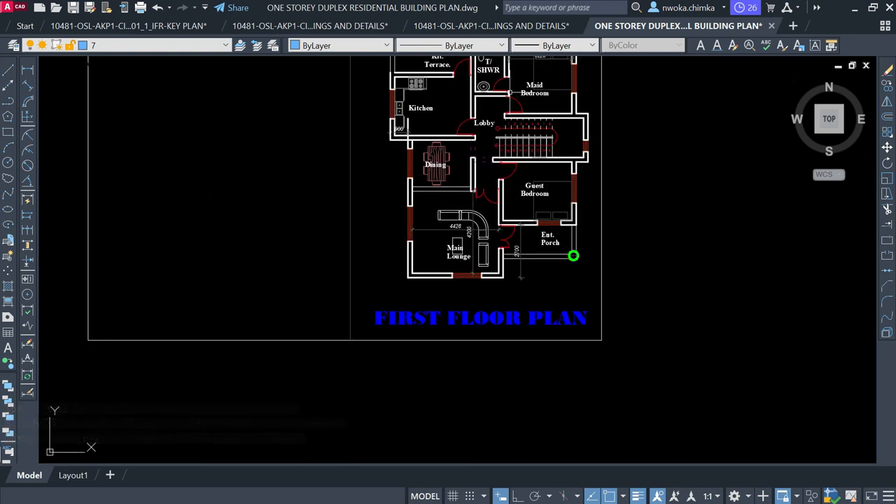
pyautogui.scroll(-3, 498, 106)
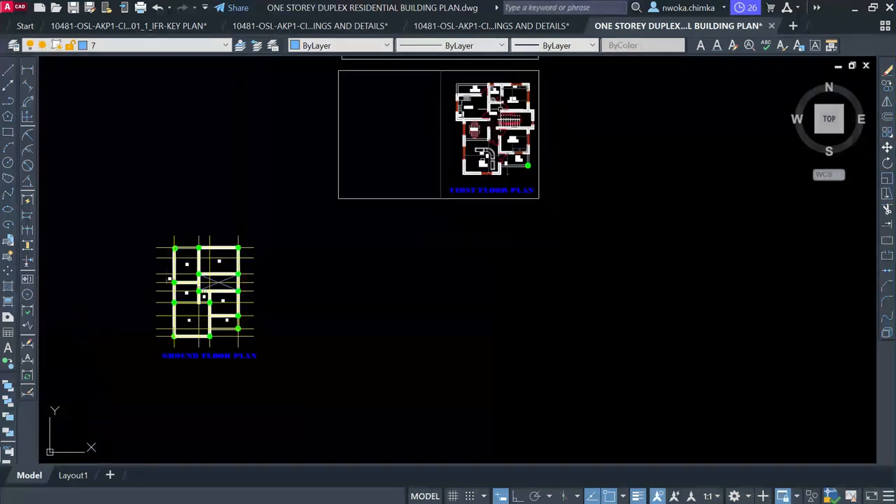
pyautogui.scroll(-2, 406, 206)
pyautogui.scroll(7, 338, 201)
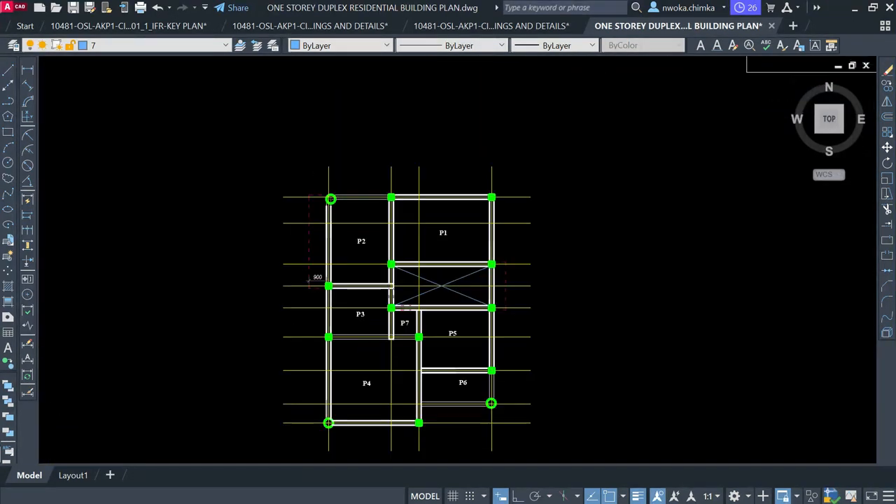
pyautogui.moveTo(434, 197); pyautogui.dragTo(236, 321, button='middle')
pyautogui.scroll(-2, 259, 312)
pyautogui.moveTo(558, 211); pyautogui.dragTo(257, 299, button='middle')
pyautogui.scroll(4, 410, 175)
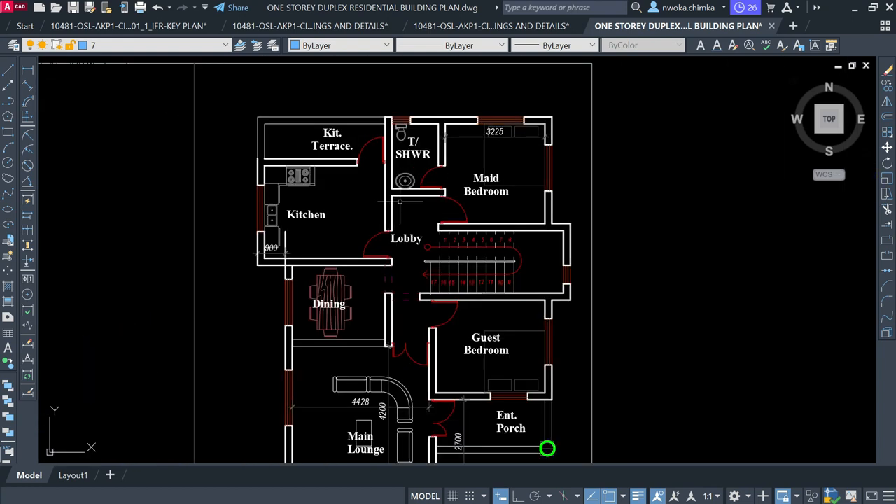
pyautogui.scroll(2, 350, 189)
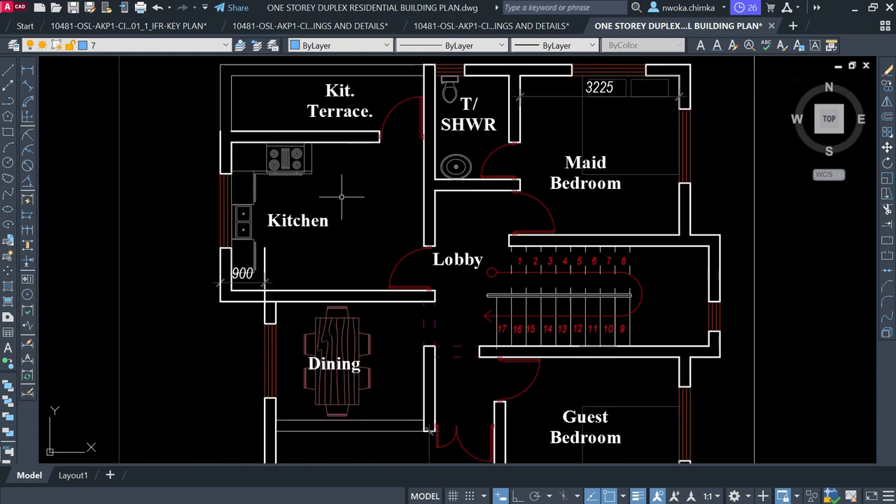
pyautogui.scroll(-2, 347, 194)
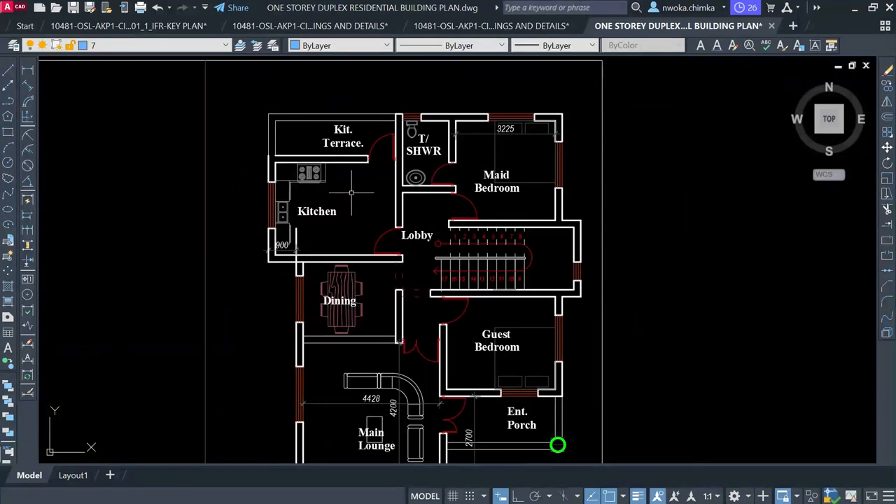
pyautogui.scroll(-4, 352, 190)
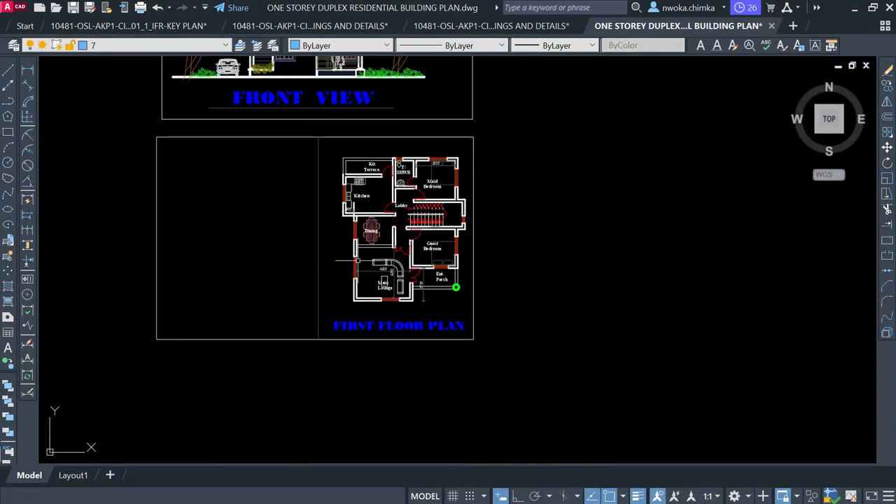
pyautogui.scroll(2, 371, 256)
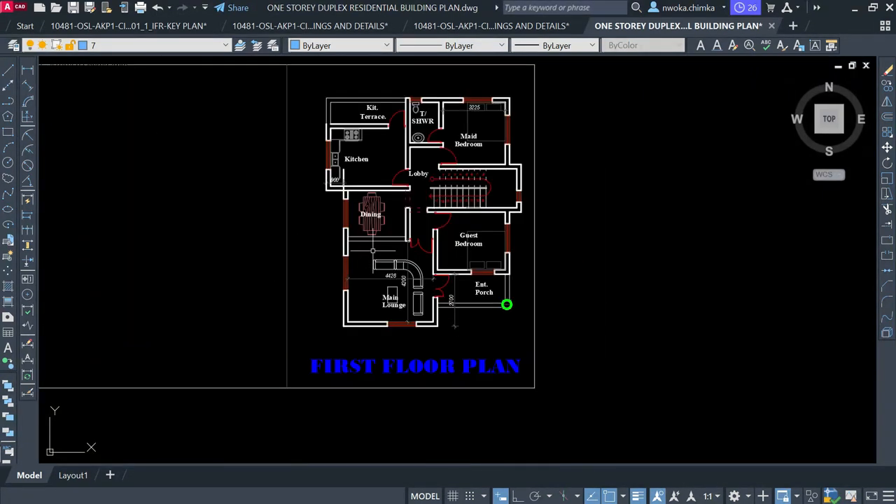
pyautogui.scroll(-2, 389, 245)
pyautogui.scroll(2, 368, 186)
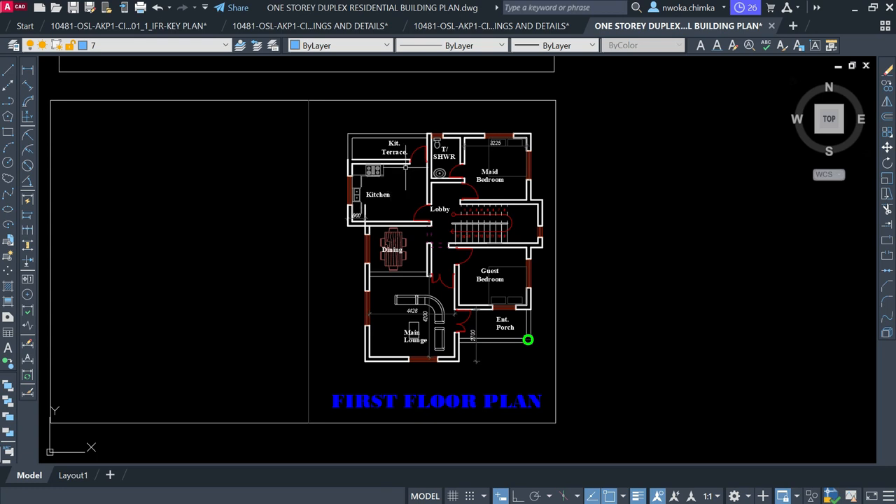
# Pan and zoom across the front view and both floor plans to compare them
pyautogui.scroll(-1, 413, 164)
pyautogui.scroll(1, 385, 174)
pyautogui.scroll(1, 404, 231)
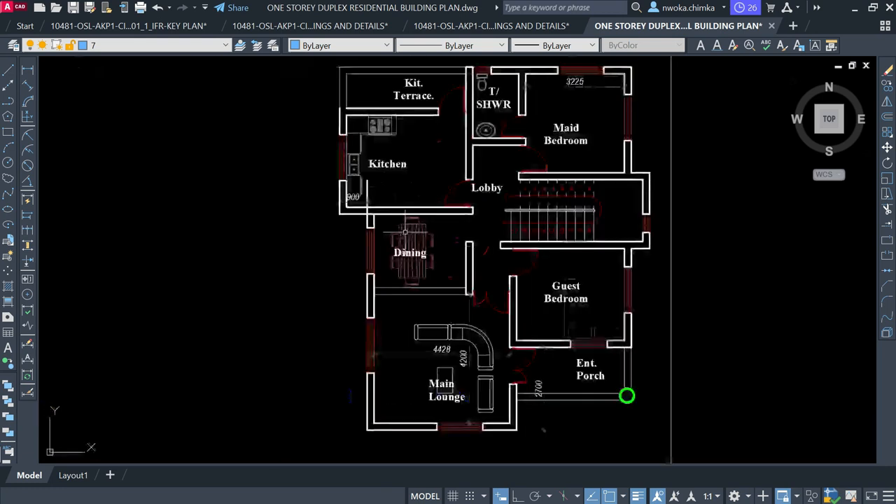
pyautogui.scroll(-6, 405, 231)
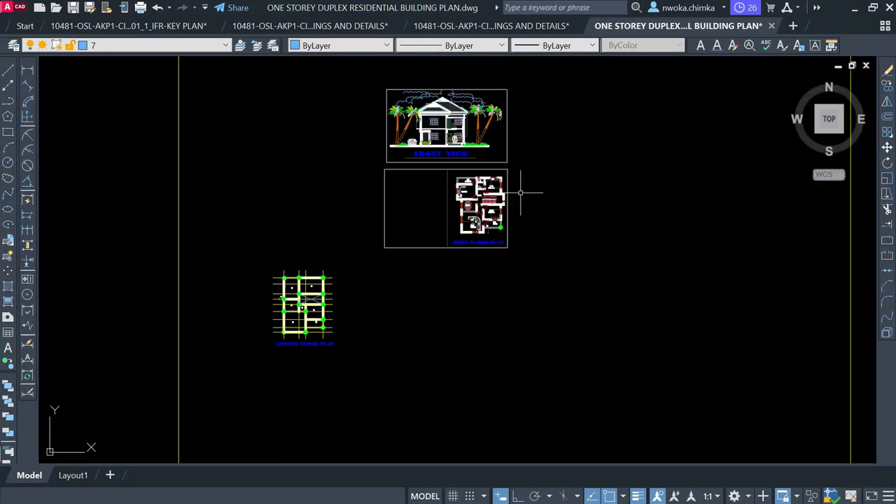
pyautogui.scroll(4, 270, 308)
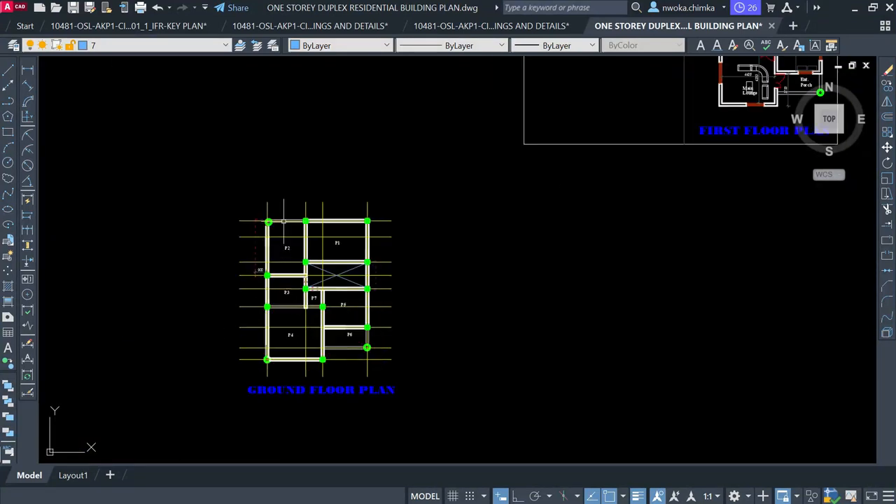
pyautogui.scroll(-3, 285, 221)
pyautogui.moveTo(402, 206); pyautogui.dragTo(282, 340, button='middle')
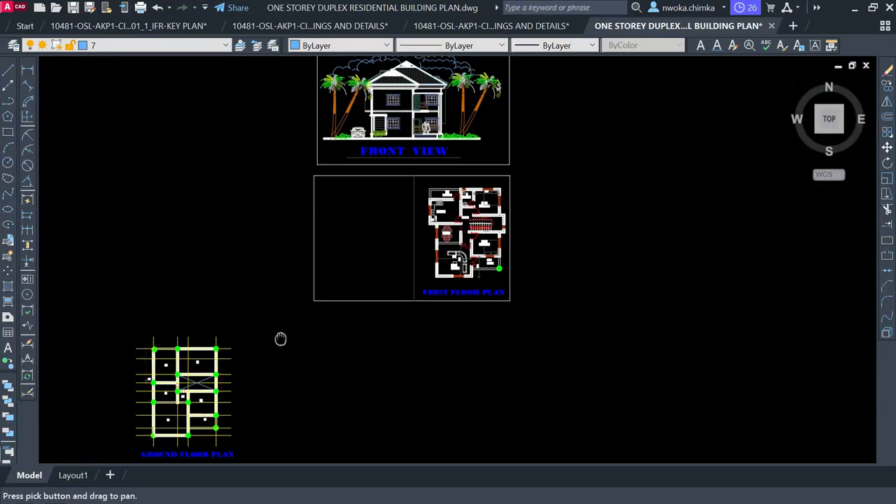
pyautogui.scroll(4, 484, 198)
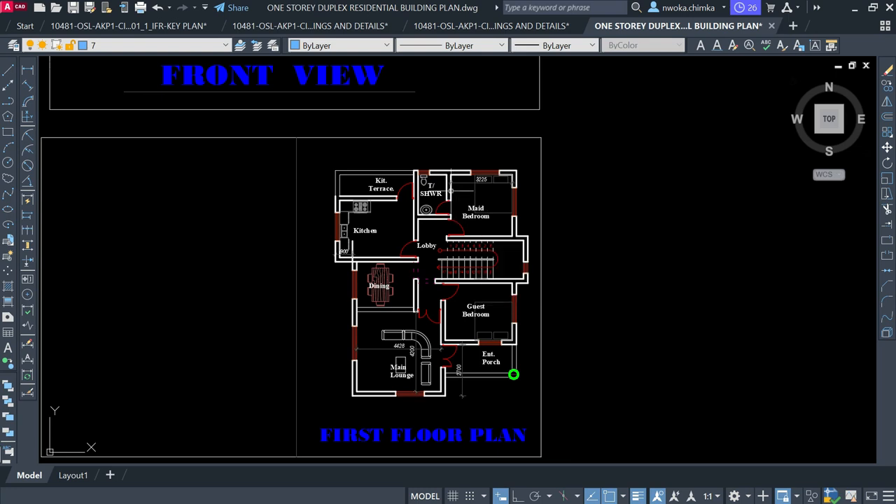
pyautogui.scroll(-5, 513, 171)
pyautogui.moveTo(366, 262); pyautogui.dragTo(453, 184, button='middle')
pyautogui.scroll(3, 299, 269)
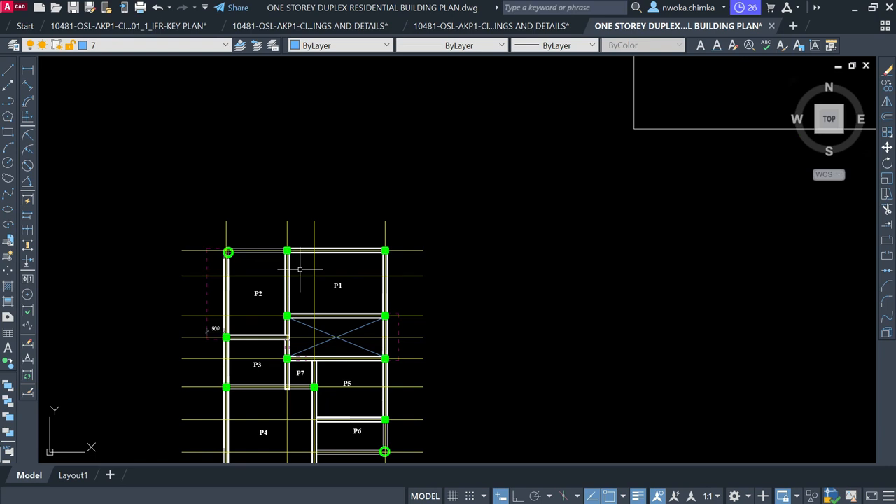
pyautogui.scroll(-2, 299, 269)
pyautogui.scroll(2, 356, 257)
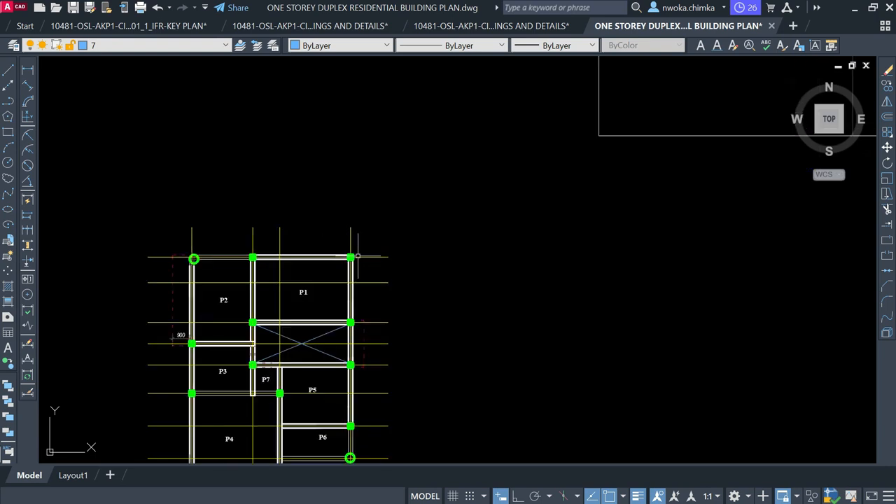
pyautogui.moveTo(352, 240); pyautogui.dragTo(260, 326, button='middle')
pyautogui.scroll(-2, 260, 326)
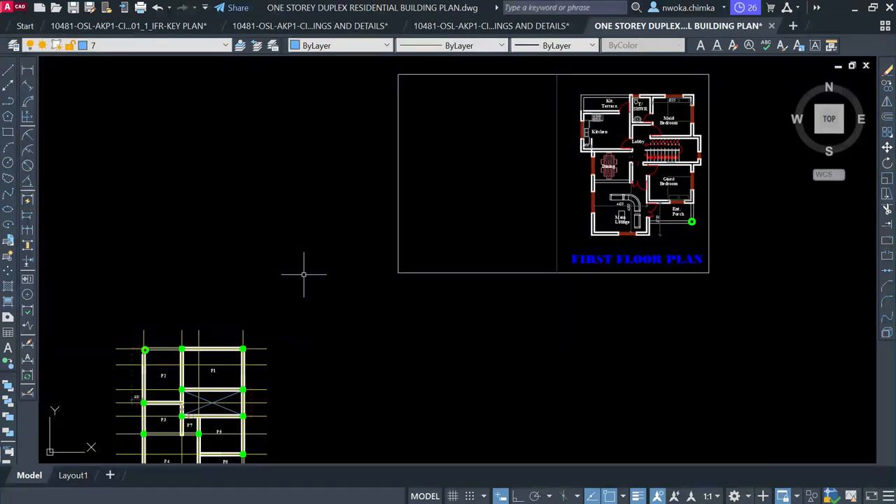
pyautogui.scroll(-2, 304, 274)
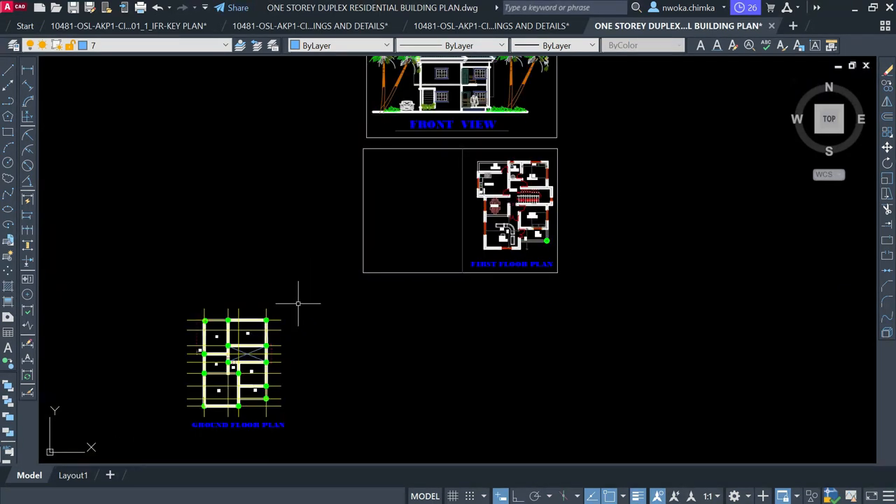
pyautogui.scroll(2, 267, 362)
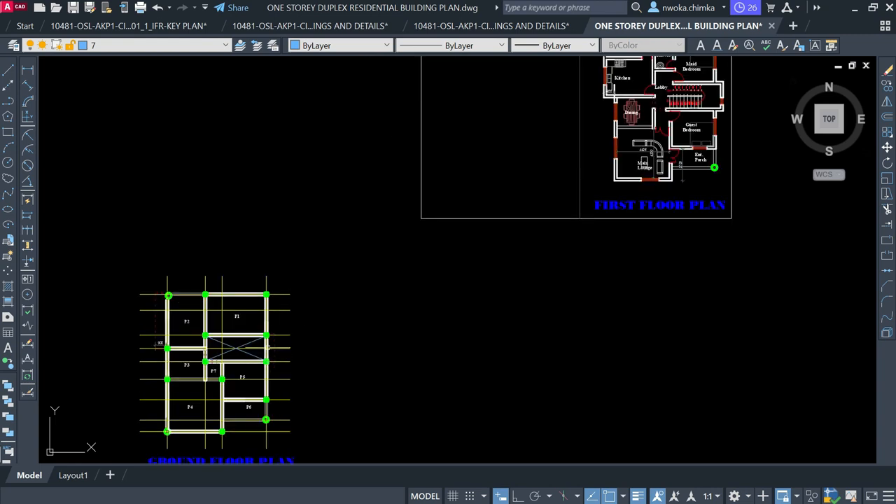
pyautogui.scroll(2, 267, 339)
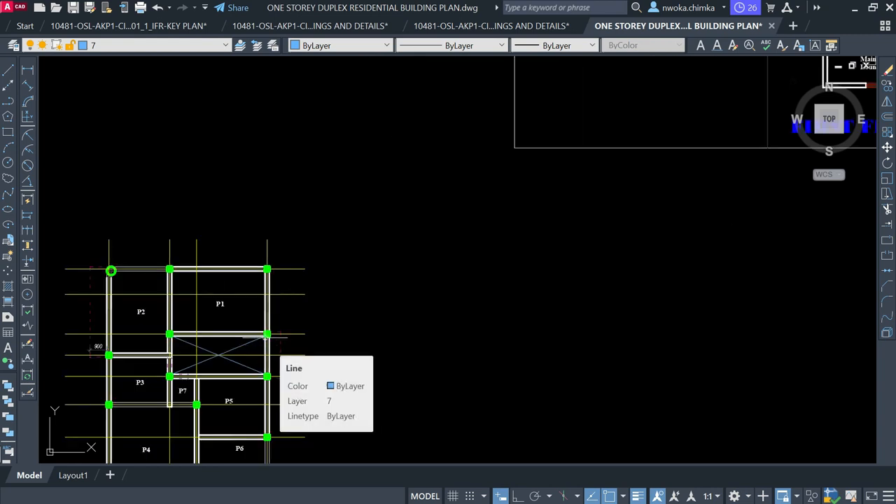
pyautogui.scroll(-2, 266, 337)
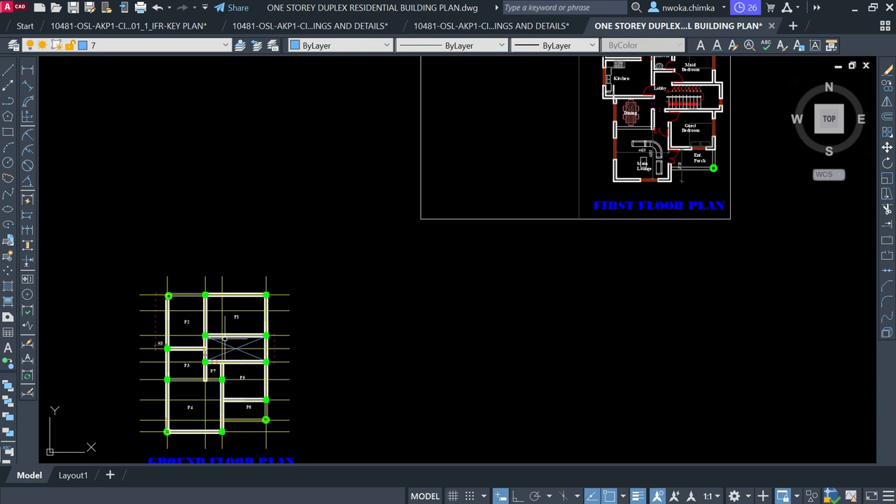
pyautogui.scroll(2, 229, 348)
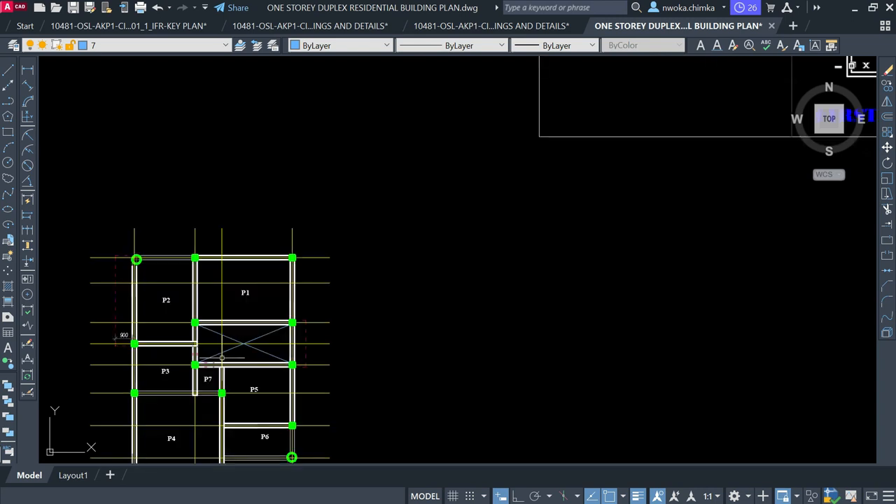
pyautogui.scroll(-2, 238, 303)
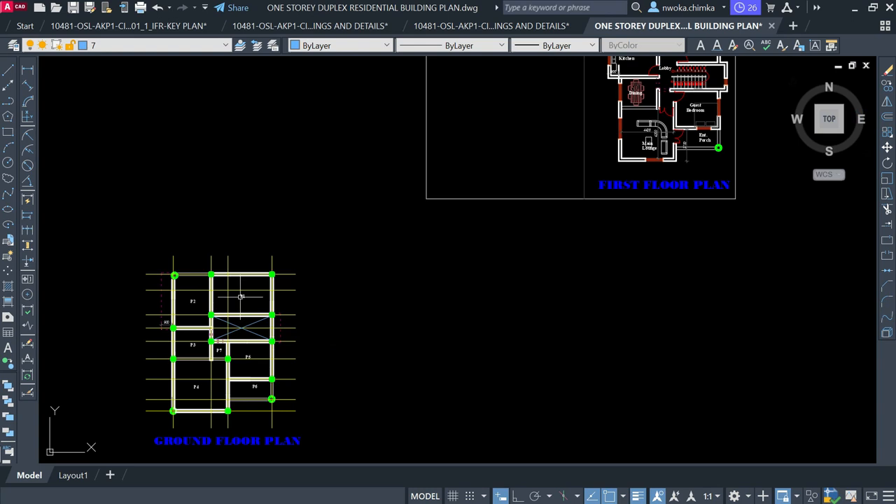
pyautogui.scroll(2, 240, 297)
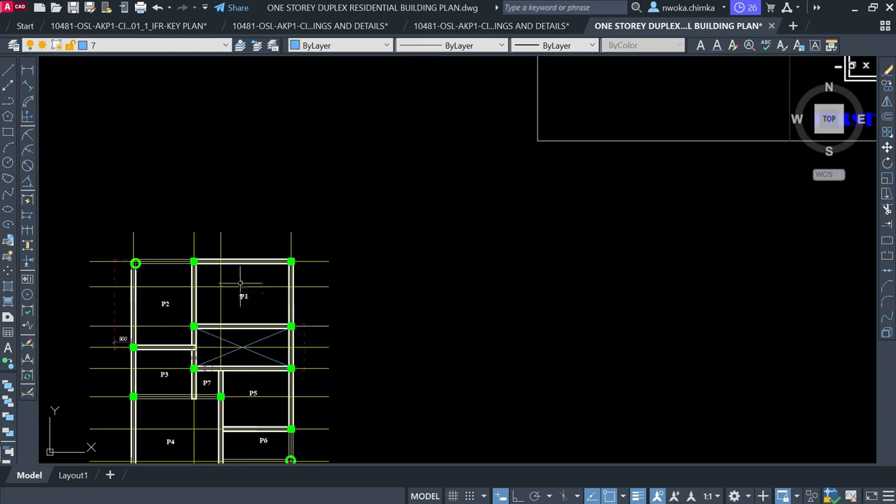
pyautogui.scroll(-2, 240, 284)
pyautogui.scroll(2, 227, 319)
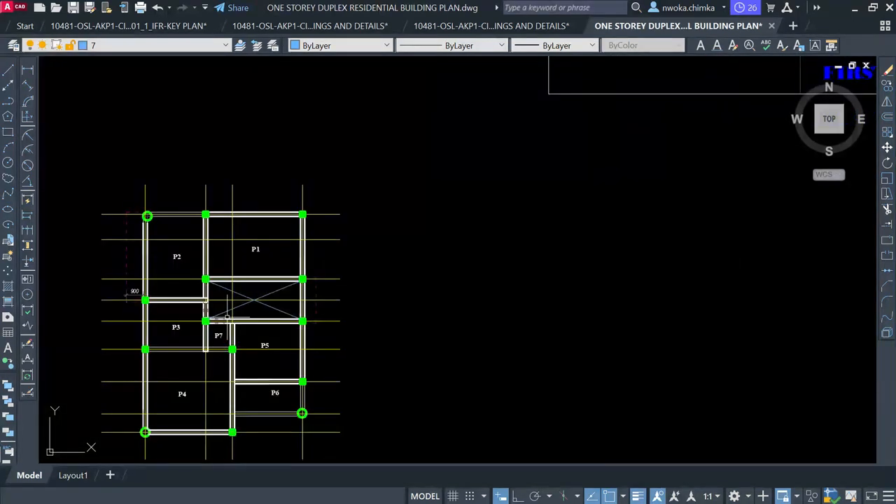
pyautogui.scroll(-2, 236, 266)
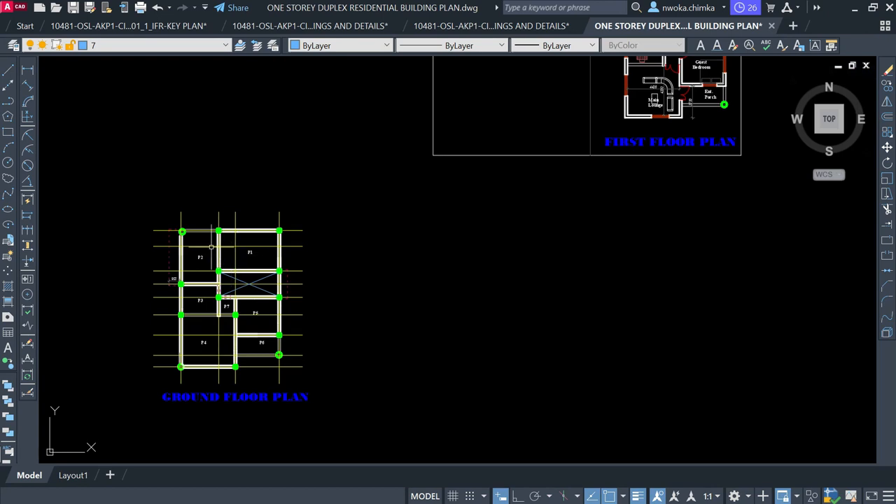
pyautogui.scroll(-2, 231, 243)
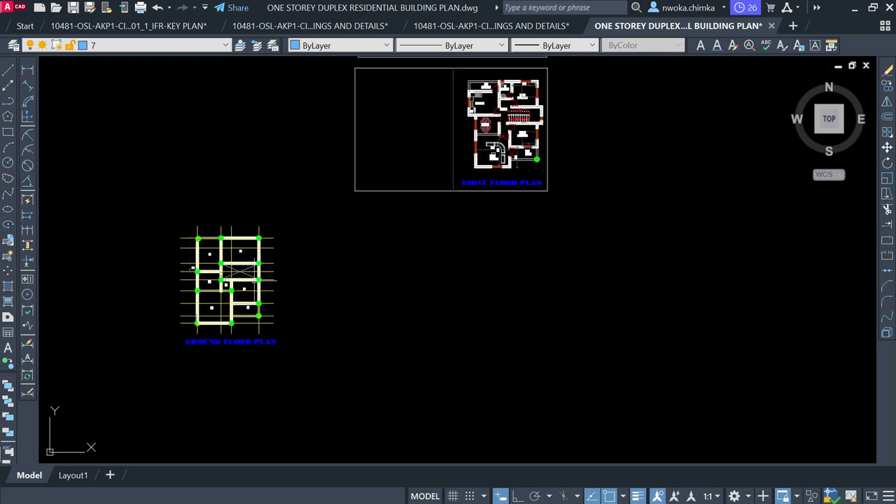
pyautogui.scroll(2, 253, 300)
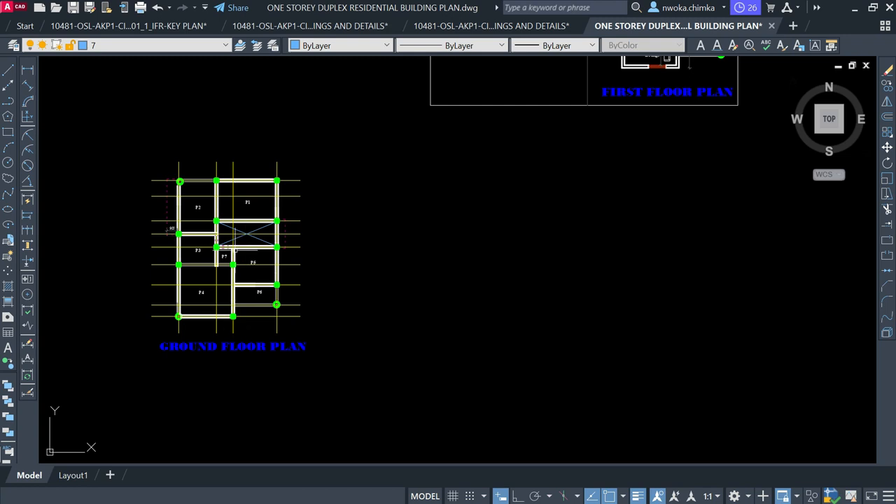
pyautogui.scroll(-1, 224, 250)
pyautogui.moveTo(495, 67); pyautogui.dragTo(412, 225, button='middle')
pyautogui.scroll(1, 414, 225)
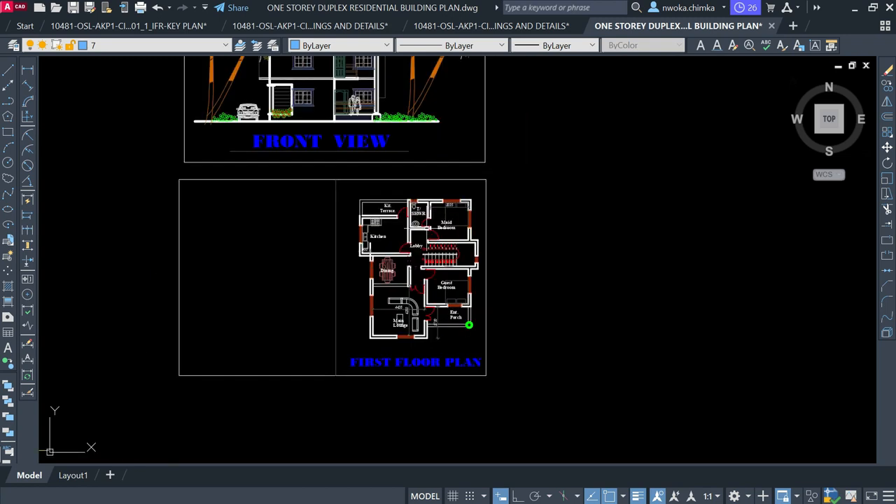
pyautogui.scroll(-2, 466, 220)
pyautogui.scroll(1, 279, 331)
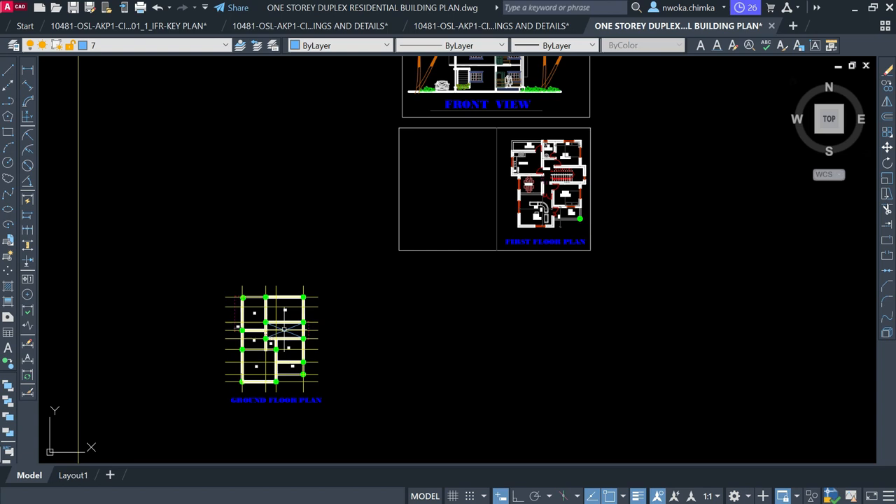
pyautogui.scroll(-2, 287, 307)
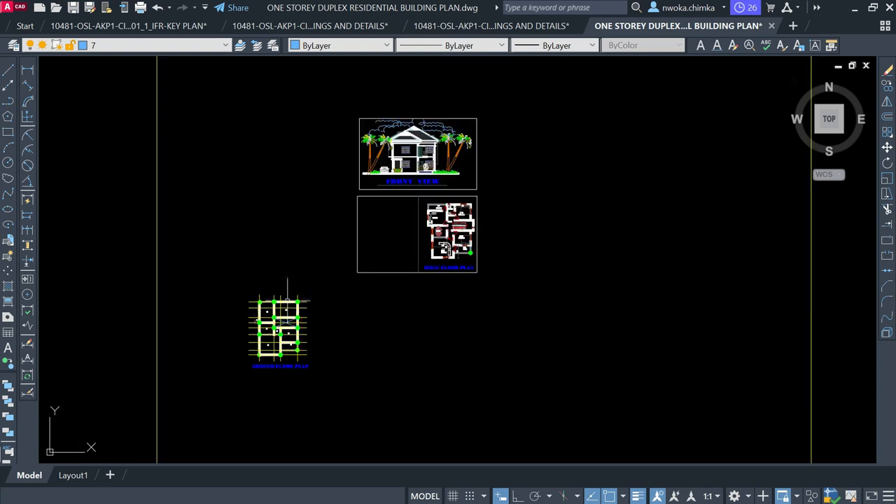
pyautogui.scroll(4, 287, 300)
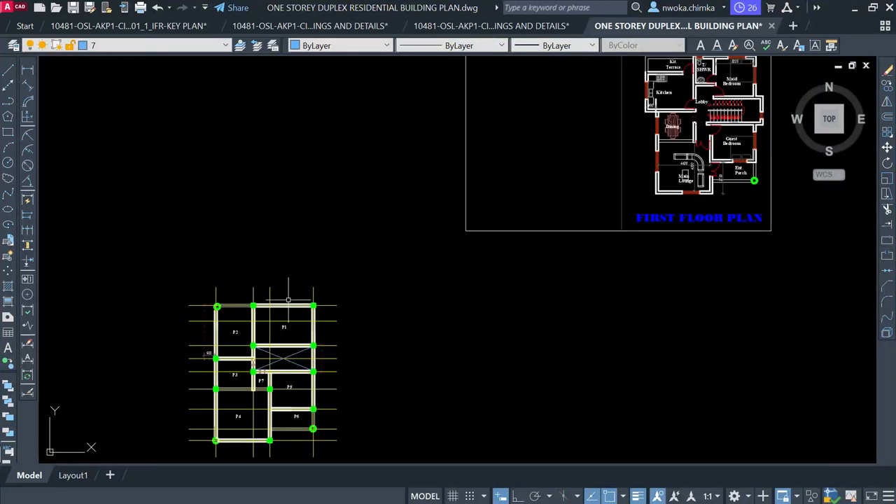
pyautogui.scroll(10, 288, 336)
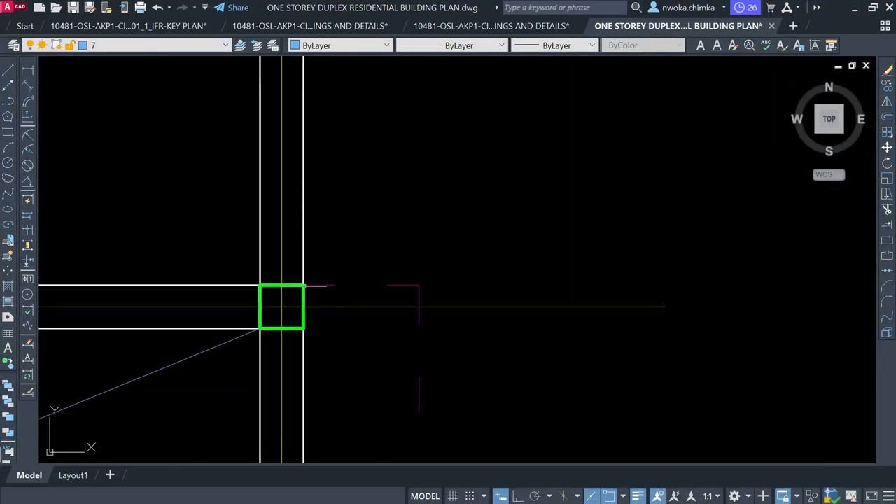
pyautogui.scroll(-12, 277, 305)
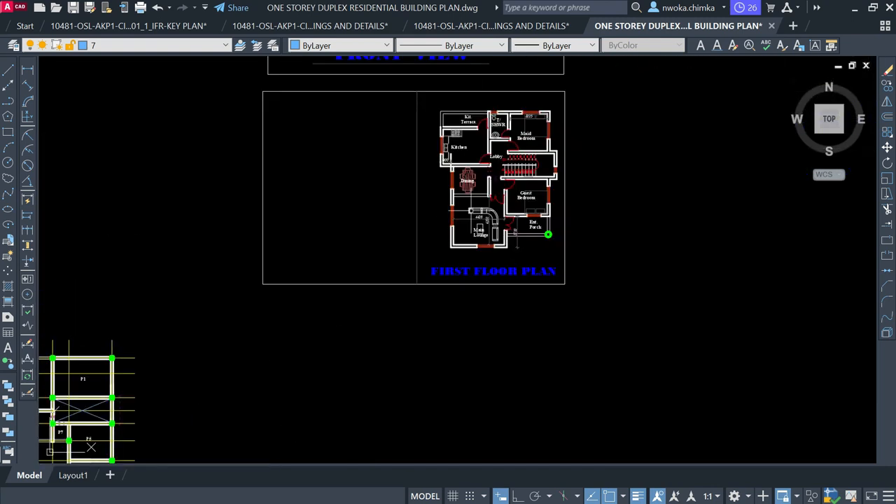
pyautogui.scroll(8, 539, 147)
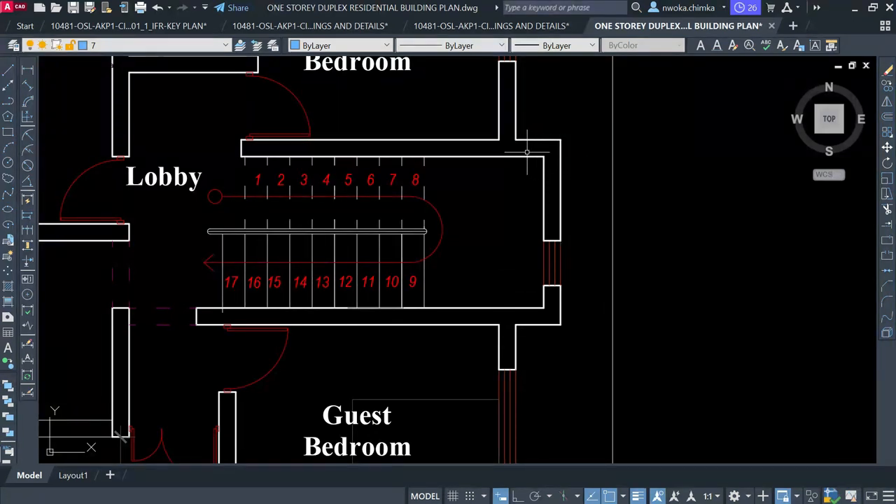
pyautogui.scroll(-8, 530, 152)
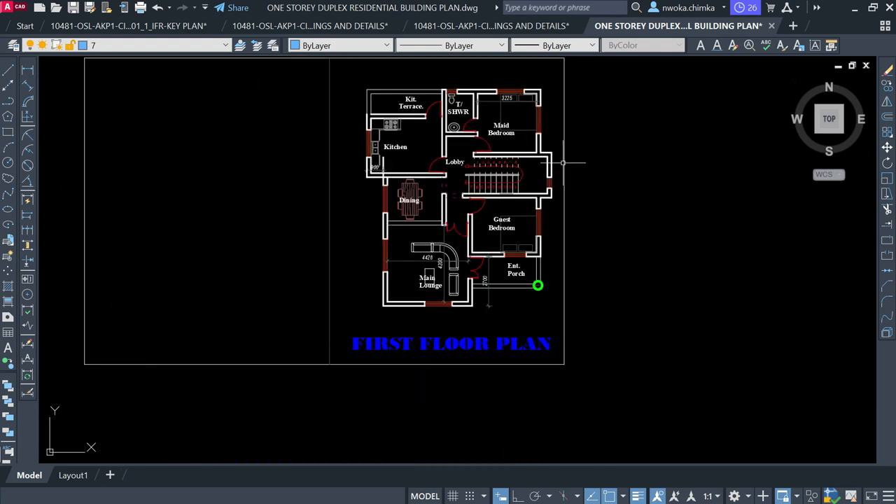
pyautogui.moveTo(325, 287); pyautogui.dragTo(418, 242, button='middle')
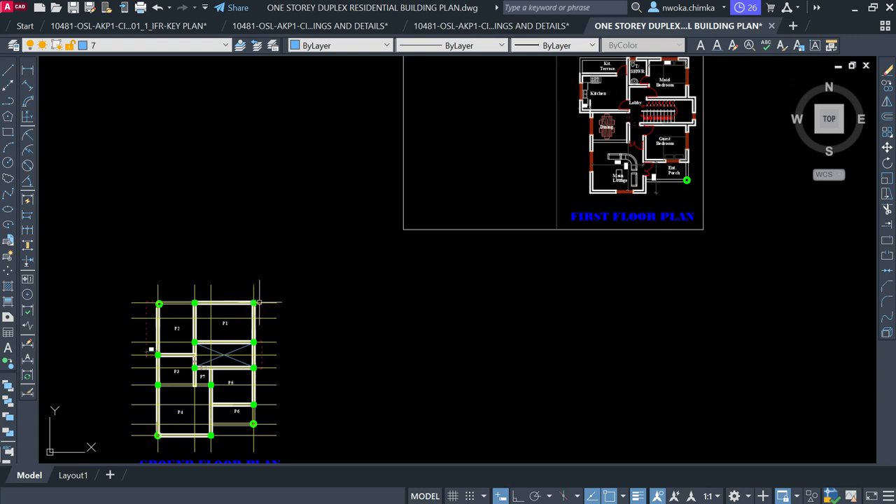
pyautogui.scroll(-2, 262, 302)
pyautogui.scroll(4, 189, 399)
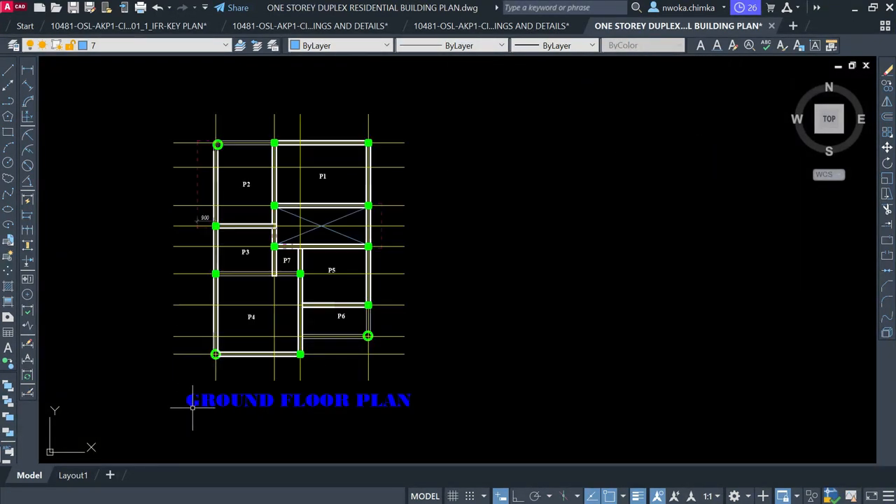
pyautogui.scroll(-2, 203, 400)
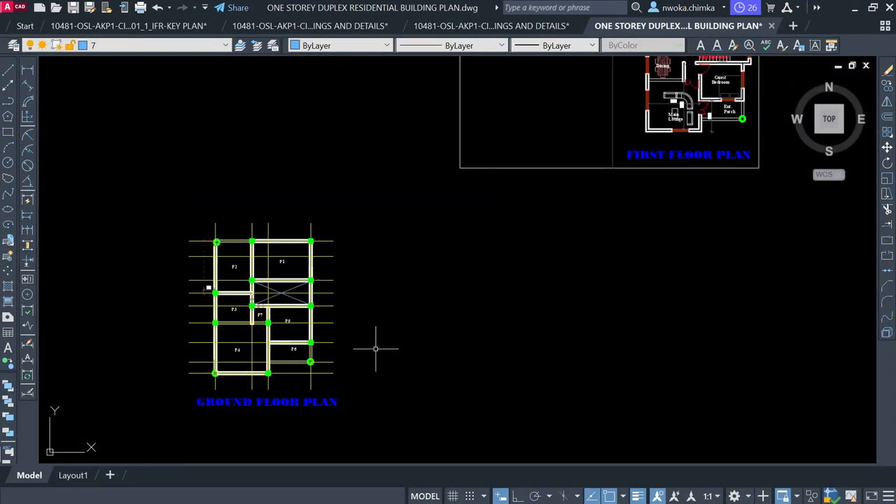
pyautogui.scroll(4, 308, 231)
# Try selecting the top-right column and the Maid Bedroom corner objects, then clear the selection
pyautogui.click(346, 294)
pyautogui.scroll(-4, 240, 320)
pyautogui.scroll(3, 539, 140)
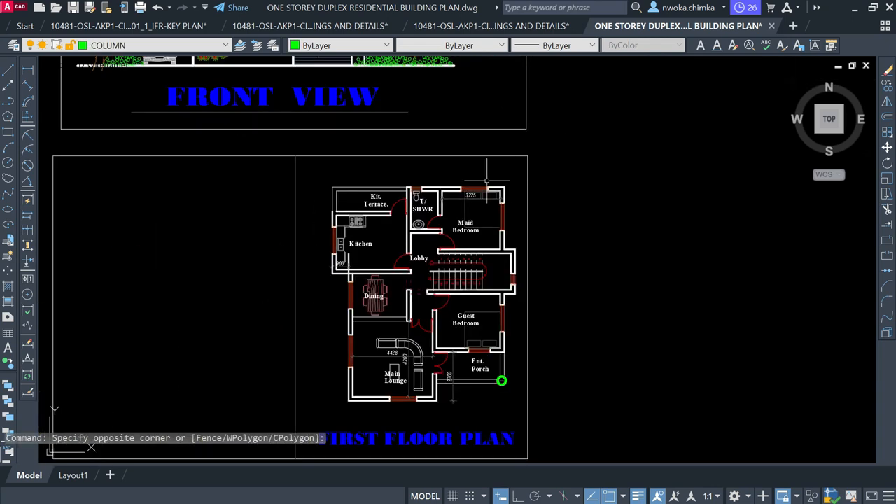
pyautogui.scroll(3, 540, 160)
pyautogui.click(539, 177)
pyautogui.click(510, 208)
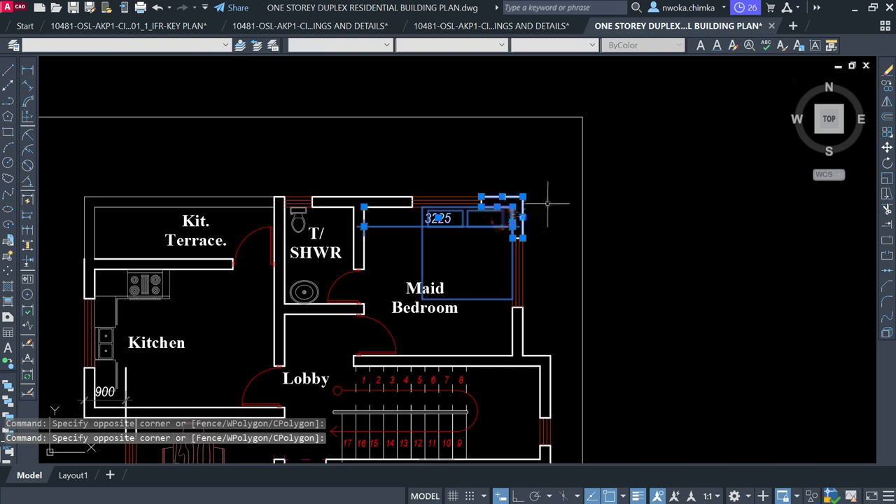
pyautogui.scroll(-9, 569, 150)
pyautogui.scroll(3, 276, 337)
pyautogui.scroll(2, 276, 336)
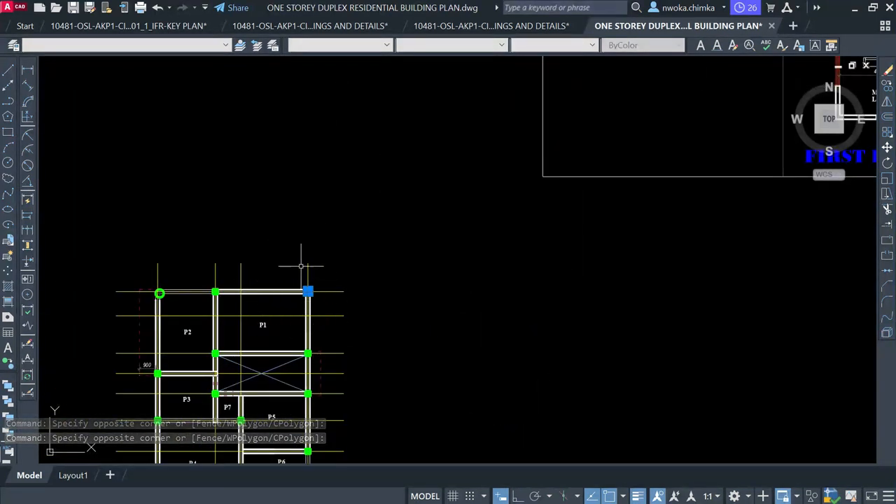
pyautogui.scroll(2, 294, 265)
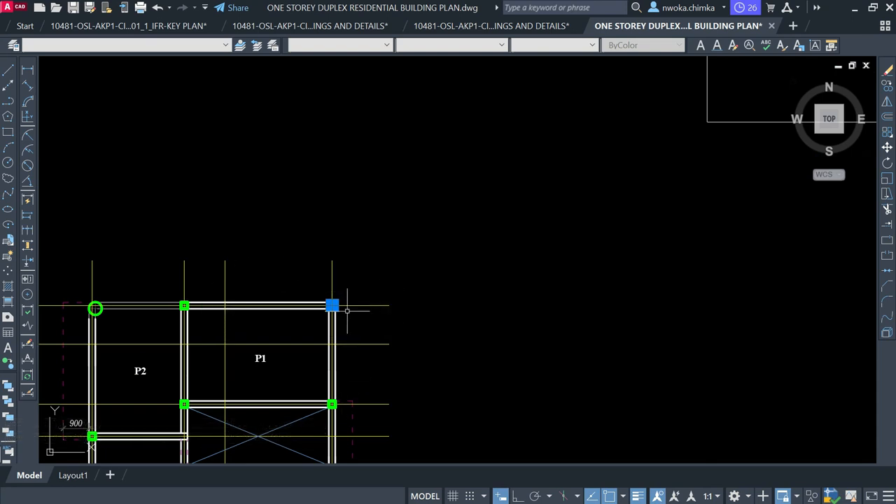
pyautogui.scroll(3, 341, 305)
pyautogui.moveTo(238, 286); pyautogui.dragTo(330, 166, button='middle')
pyautogui.scroll(-1, 327, 165)
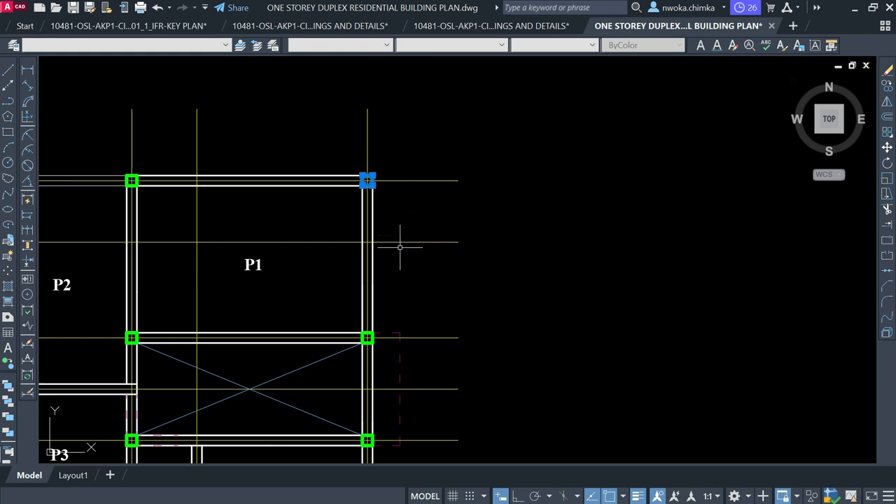
pyautogui.scroll(3, 372, 173)
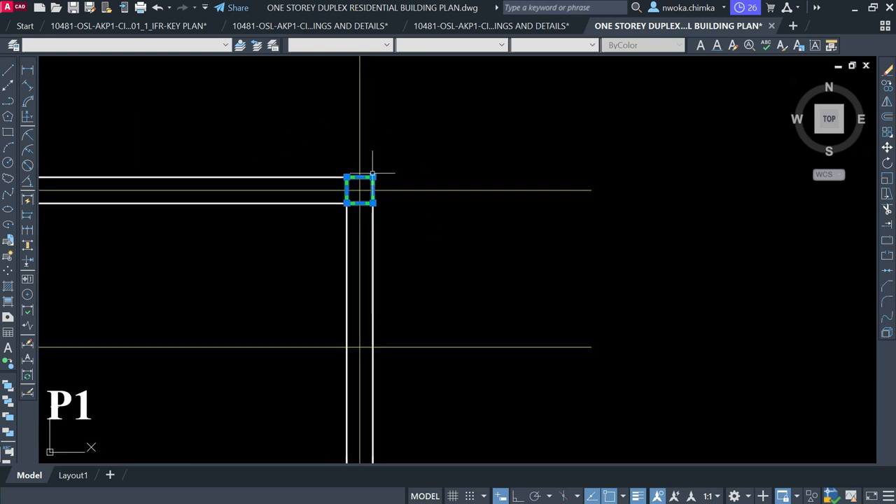
pyautogui.scroll(-2, 376, 170)
pyautogui.scroll(2, 374, 173)
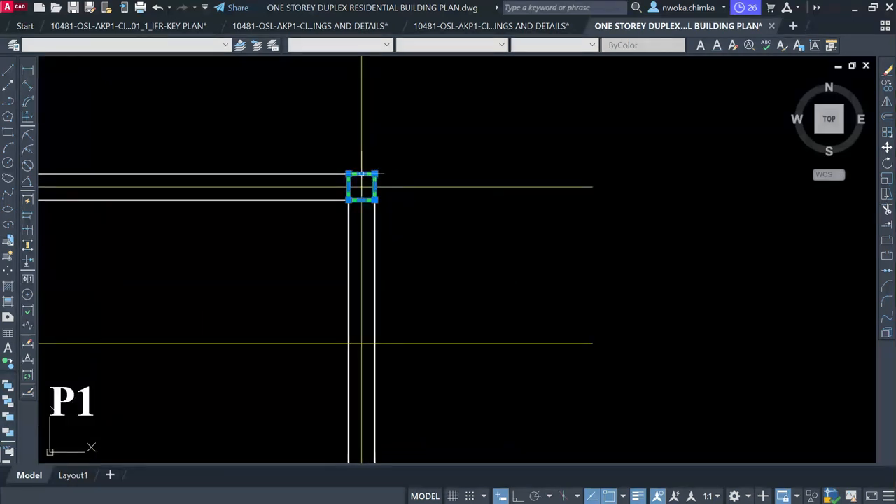
pyautogui.scroll(-3, 376, 175)
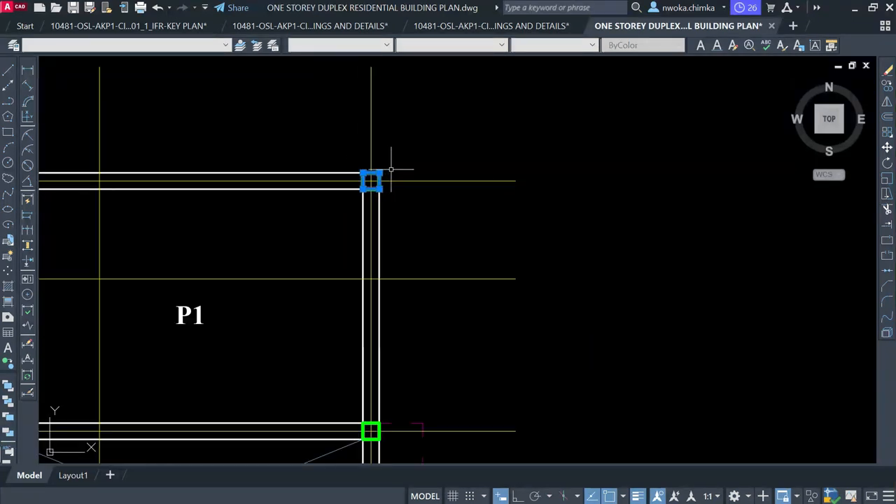
pyautogui.scroll(4, 369, 187)
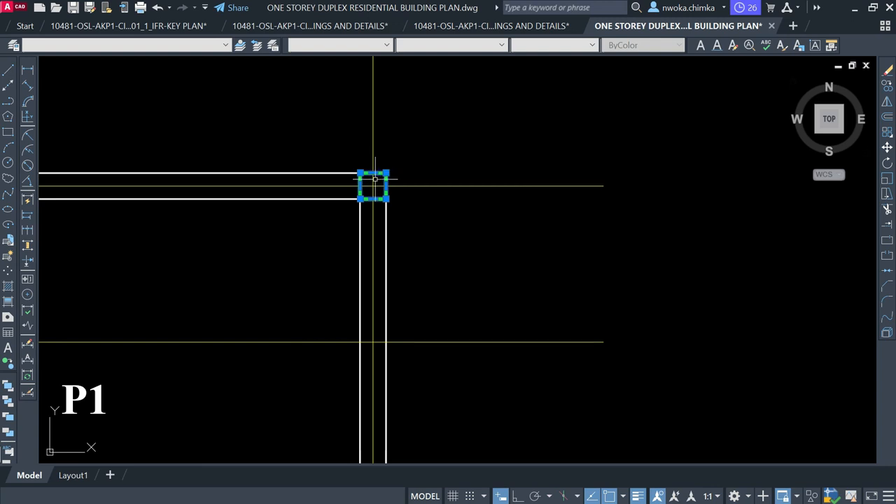
pyautogui.scroll(-8, 371, 184)
pyautogui.scroll(8, 542, 171)
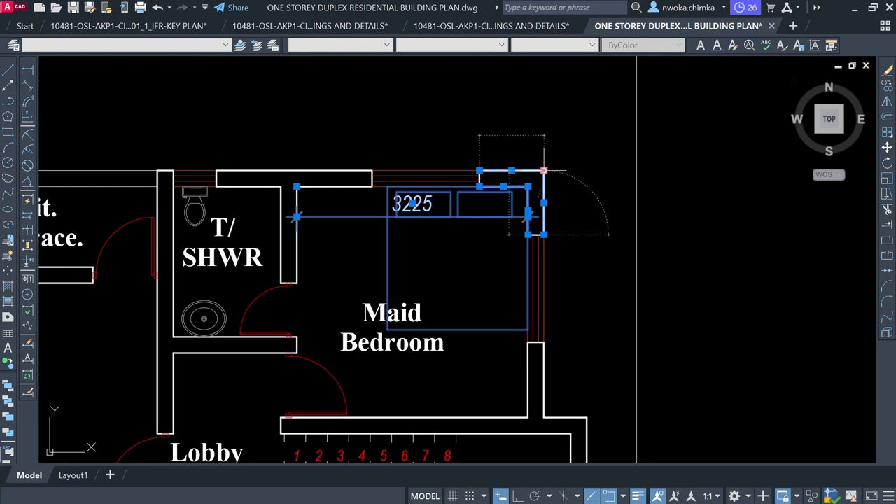
pyautogui.scroll(-5, 549, 168)
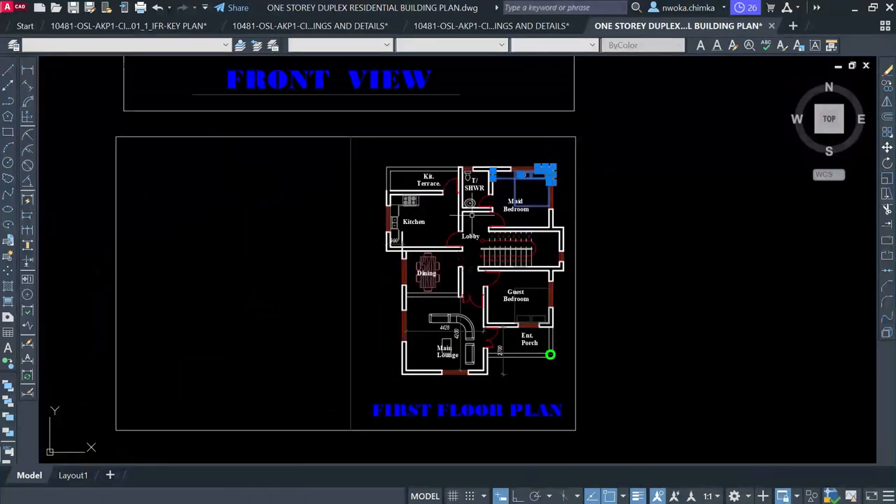
pyautogui.moveTo(262, 360); pyautogui.dragTo(455, 229, button='middle')
pyautogui.scroll(-2, 455, 229)
pyautogui.scroll(4, 212, 350)
pyautogui.scroll(-6, 212, 348)
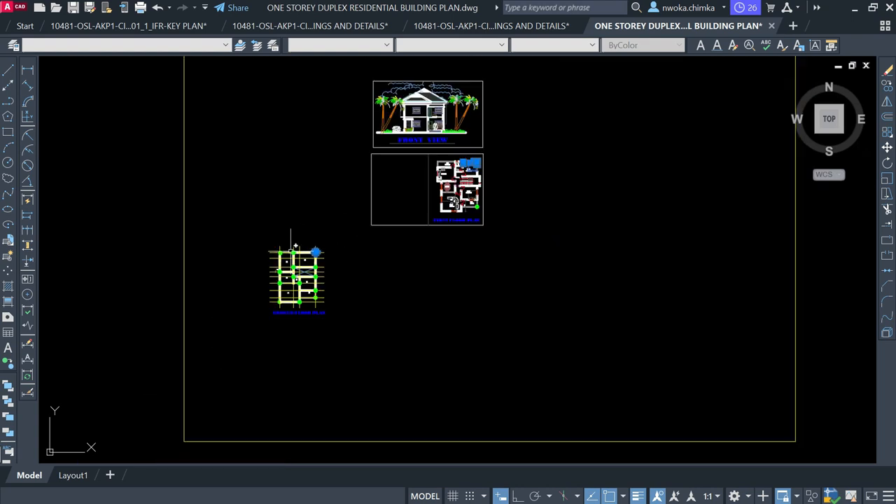
pyautogui.scroll(4, 294, 246)
pyautogui.press('Escape')
pyautogui.scroll(2, 325, 282)
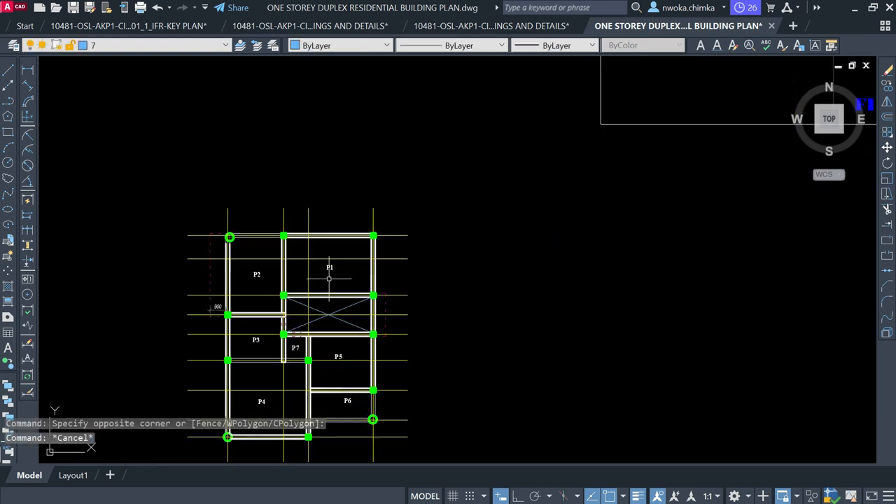
pyautogui.scroll(2, 359, 232)
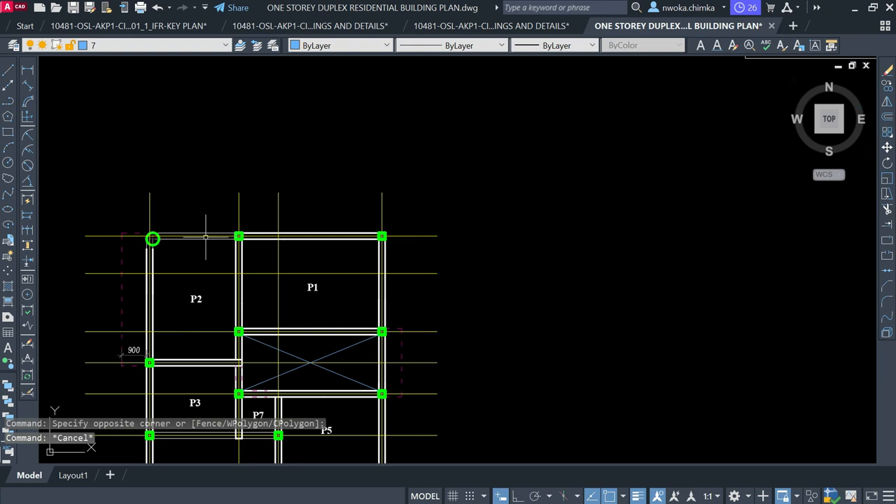
pyautogui.scroll(2, 169, 246)
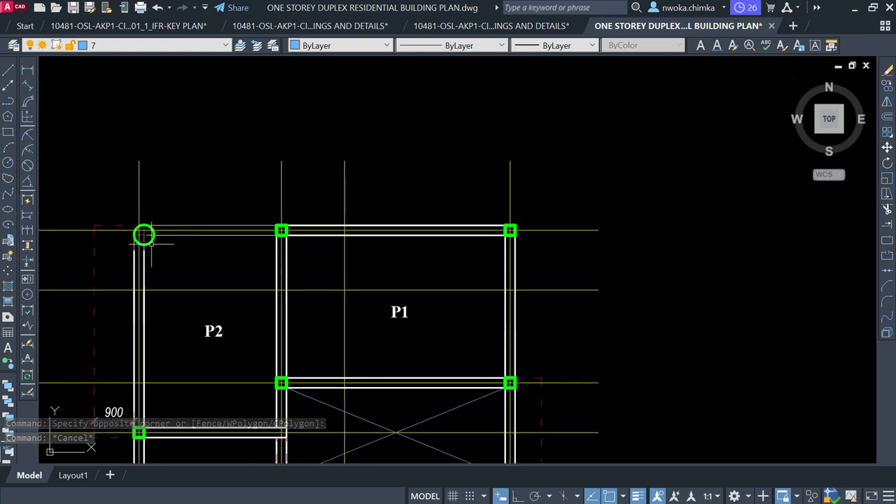
pyautogui.press('Escape')
pyautogui.scroll(-6, 392, 144)
pyautogui.scroll(7, 419, 161)
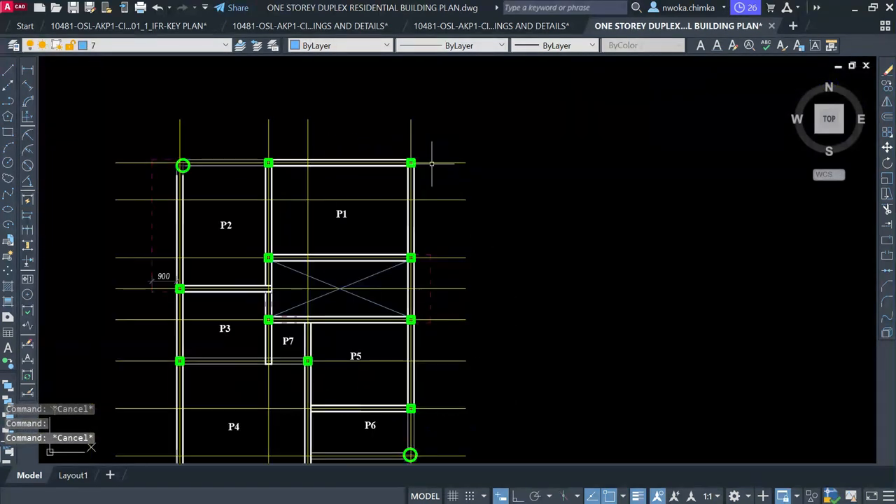
# Pick P1's top-right corner column, apply Select Similar, then clear the result
pyautogui.click(409, 162)
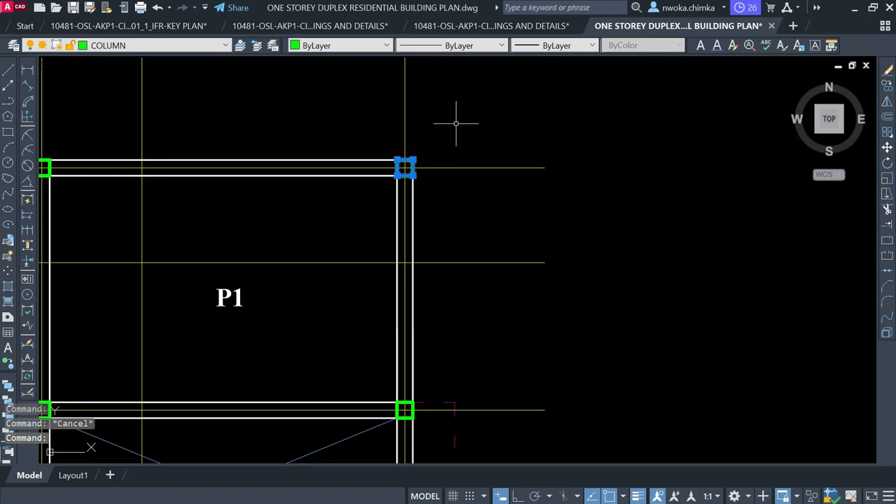
pyautogui.rightClick(456, 130)
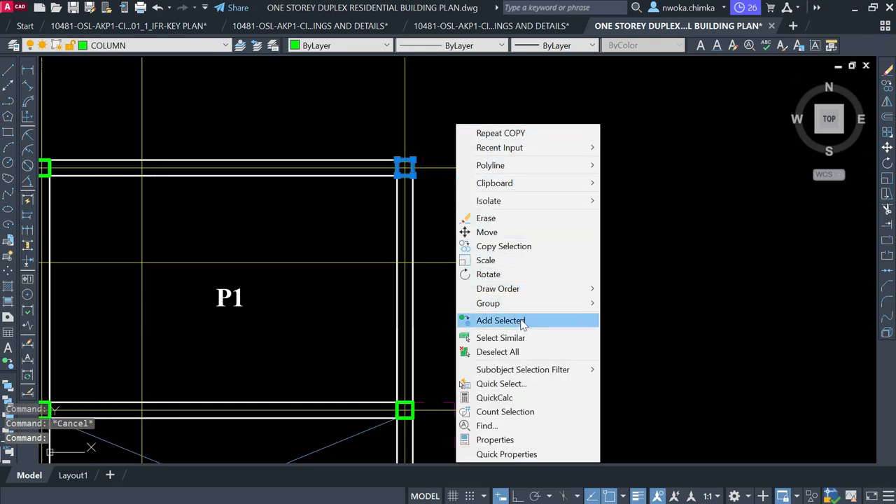
pyautogui.click(514, 338)
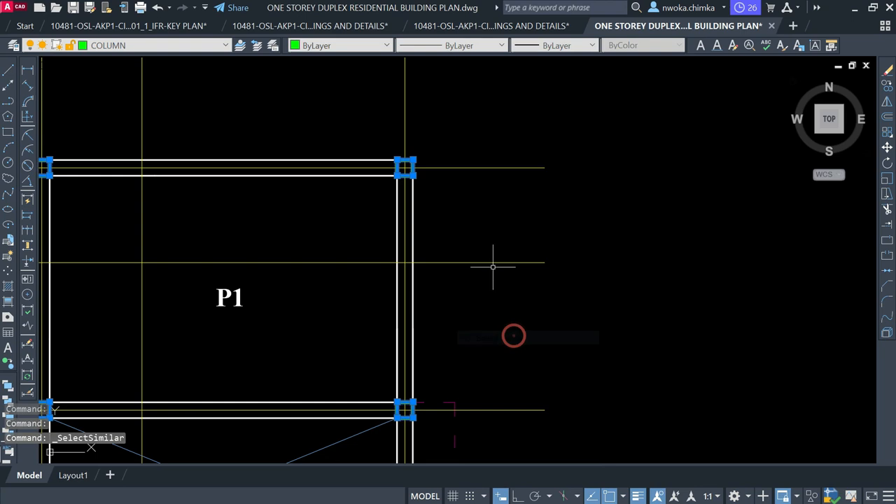
pyautogui.scroll(-6, 522, 234)
pyautogui.scroll(2, 419, 381)
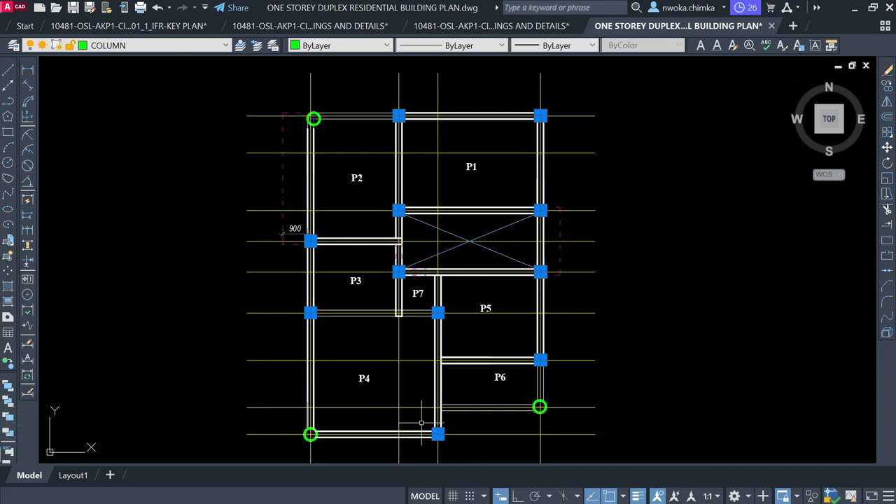
pyautogui.scroll(-1, 417, 249)
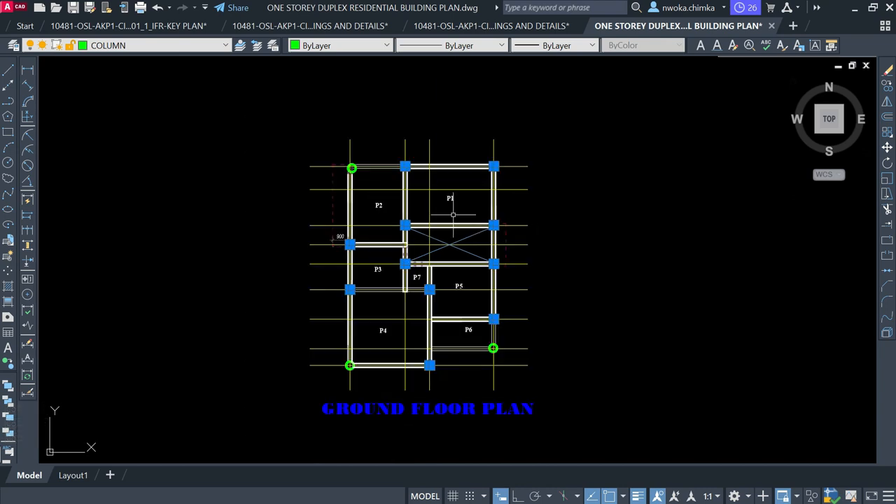
pyautogui.press('Escape')
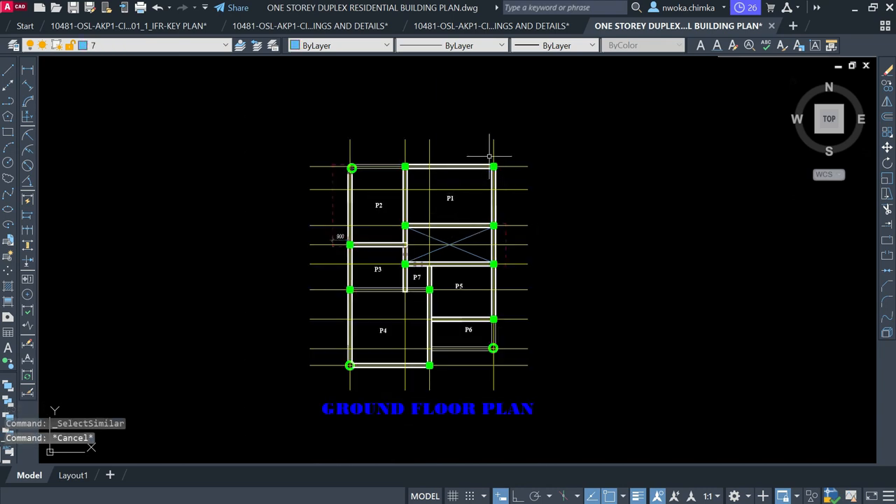
pyautogui.scroll(6, 494, 163)
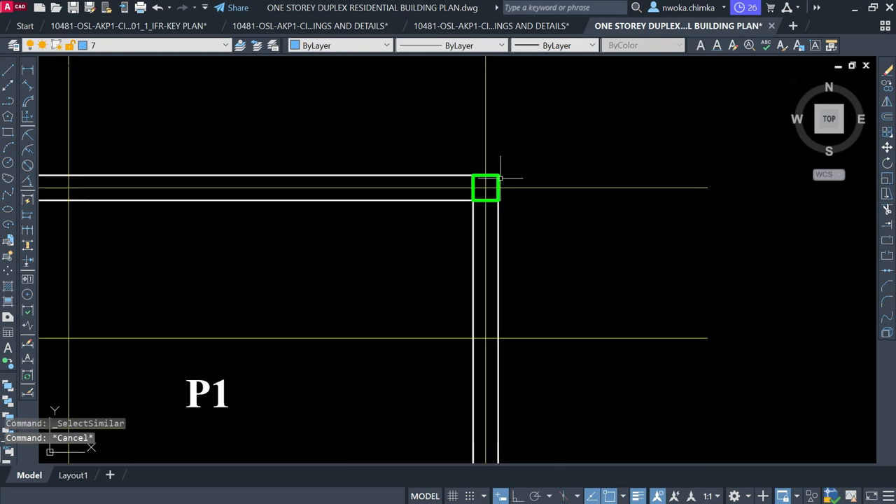
# Reselect the top-right corner column and Select Similar to grab all matching COLUMN-layer squares
pyautogui.click(500, 178)
pyautogui.rightClick(551, 133)
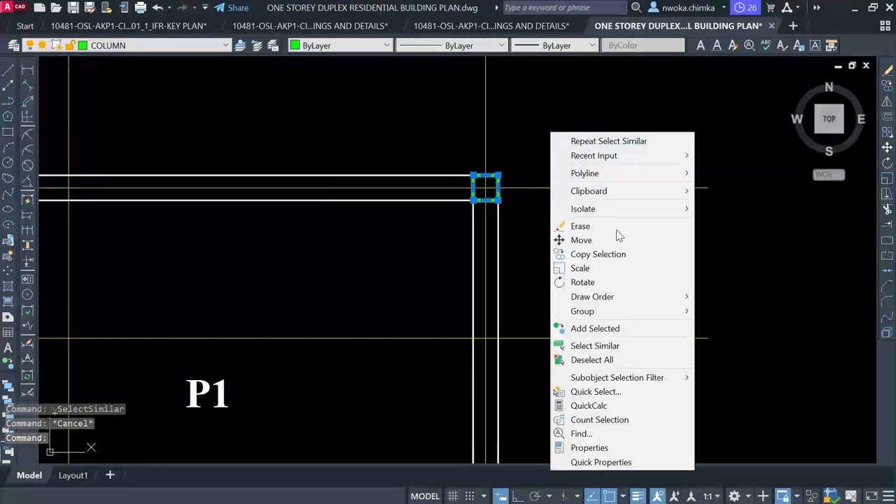
pyautogui.click(582, 345)
pyautogui.scroll(-5, 529, 211)
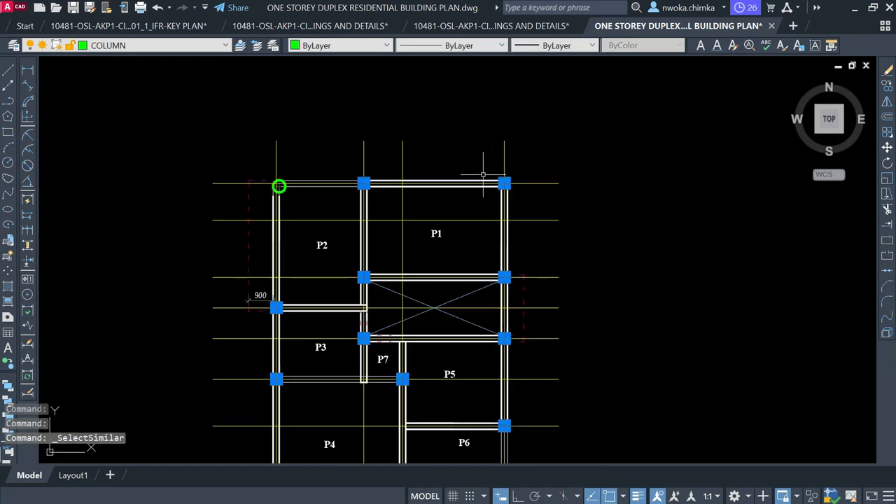
pyautogui.scroll(-2, 350, 244)
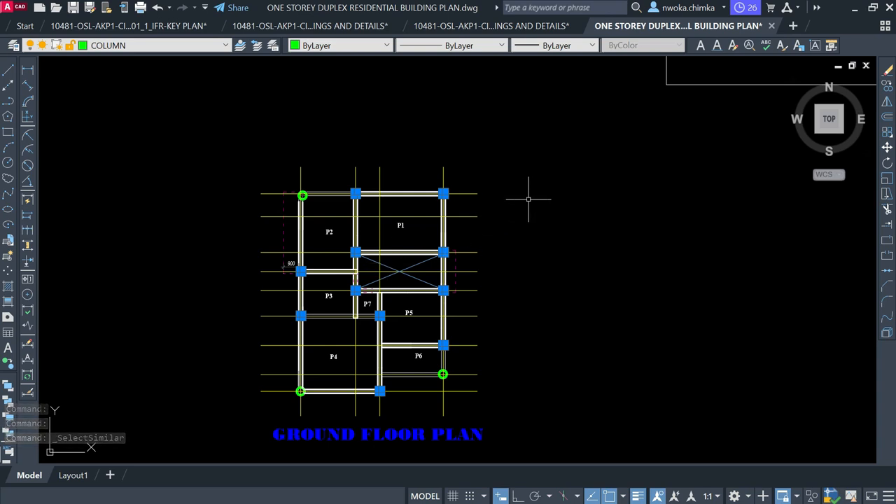
# Copy the 11 selected columns from the wall-corner base point onto the first floor plan's corner
pyautogui.write('co')
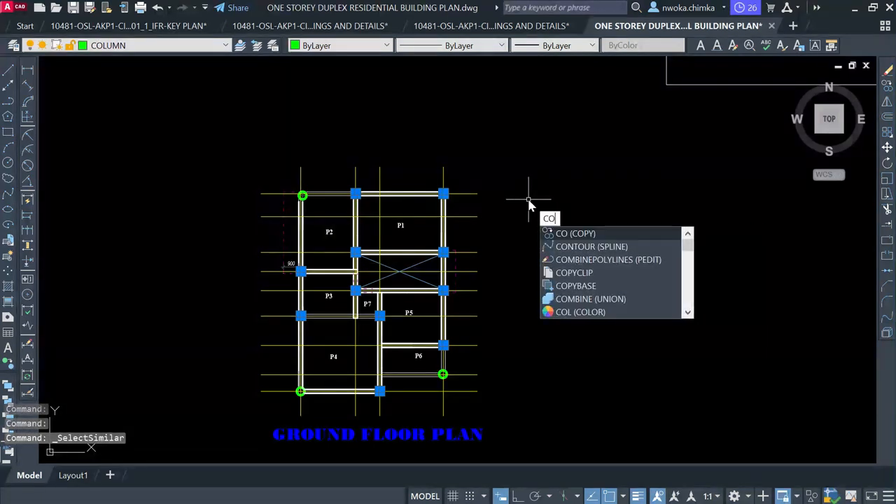
pyautogui.press('Return')
pyautogui.scroll(5, 451, 186)
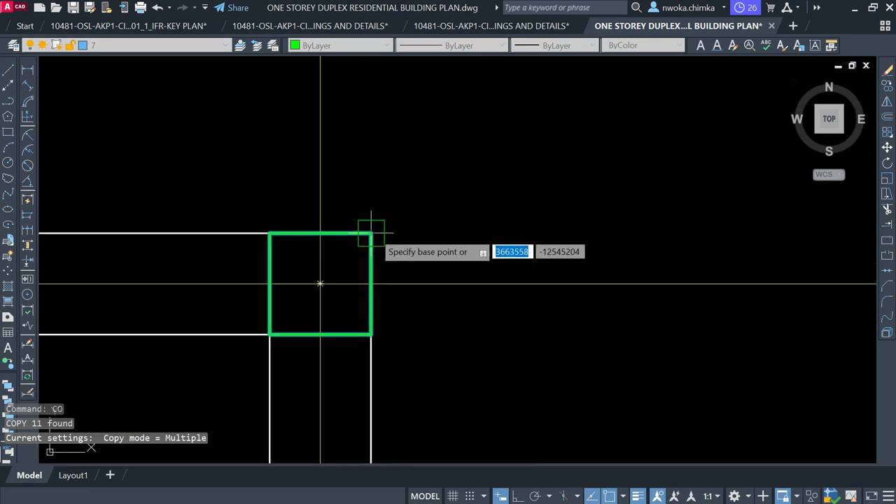
pyautogui.scroll(3, 392, 214)
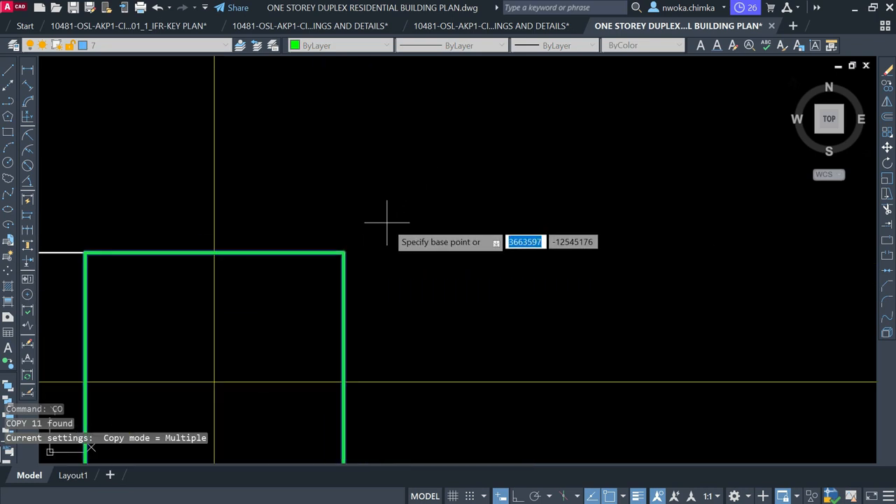
pyautogui.click(343, 252)
pyautogui.scroll(-8, 236, 301)
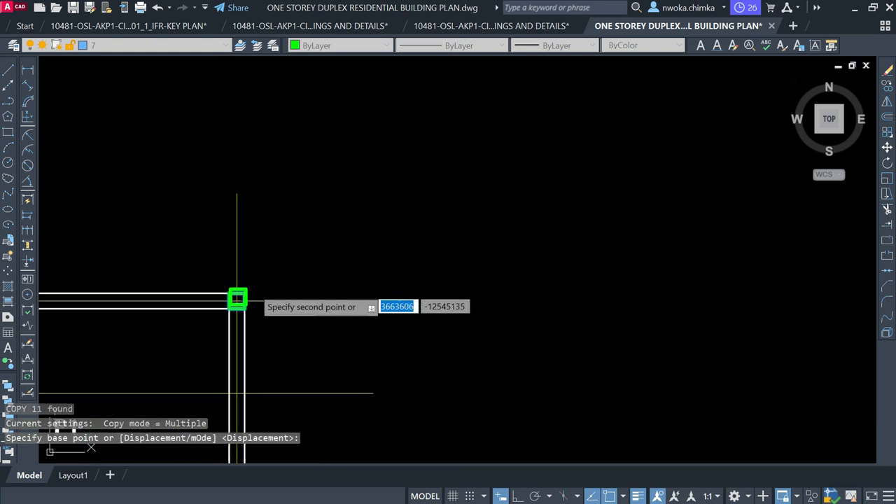
pyautogui.scroll(-3, 329, 287)
pyautogui.scroll(10, 448, 238)
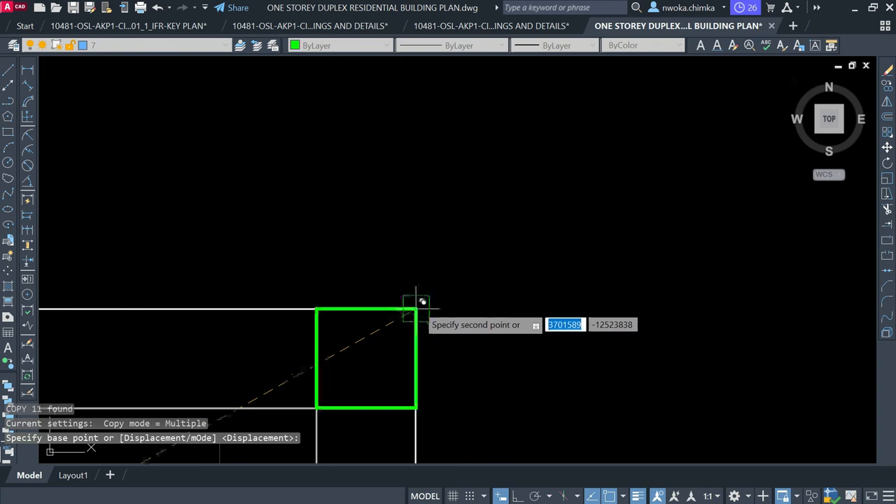
pyautogui.scroll(-6, 423, 288)
pyautogui.click(580, 149)
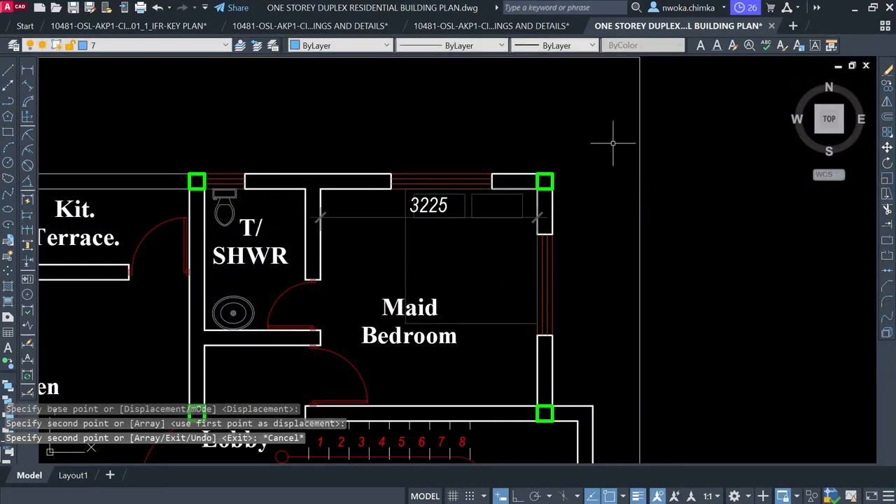
pyautogui.press('Escape')
pyautogui.scroll(-2, 617, 125)
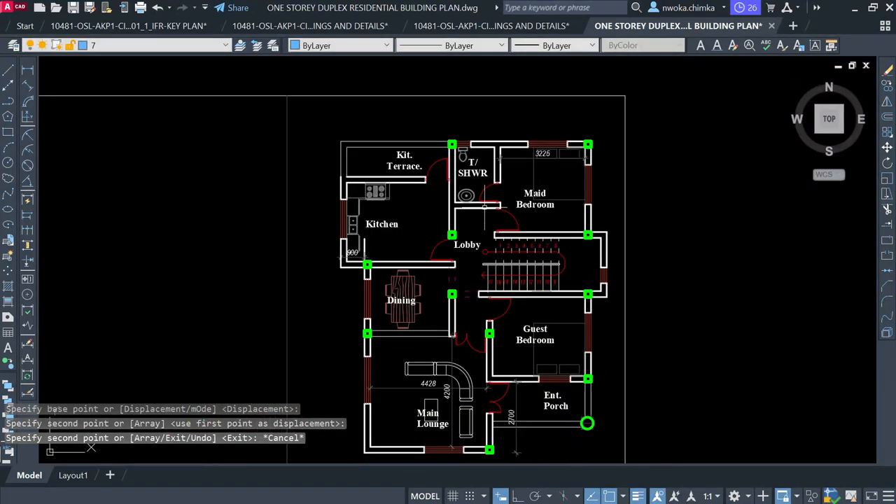
pyautogui.moveTo(484, 207); pyautogui.dragTo(457, 140, button='middle')
pyautogui.scroll(5, 490, 378)
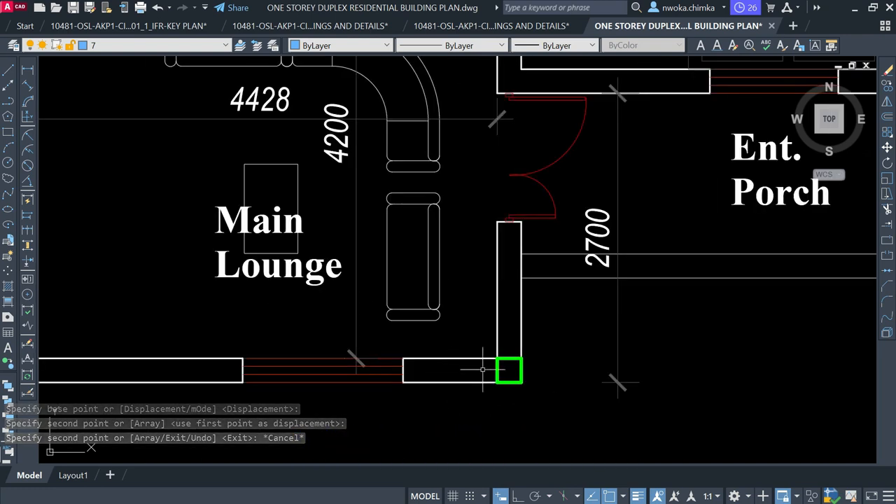
pyautogui.scroll(-3, 503, 357)
pyautogui.moveTo(184, 76); pyautogui.dragTo(240, 248, button='middle')
pyautogui.scroll(4, 240, 247)
pyautogui.scroll(-5, 240, 246)
pyautogui.moveTo(536, 221)
pyautogui.mouseDown(button='middle')
pyautogui.moveTo(544, 353)
pyautogui.moveTo(532, 343)
pyautogui.mouseUp(button='middle')
pyautogui.scroll(4, 407, 210)
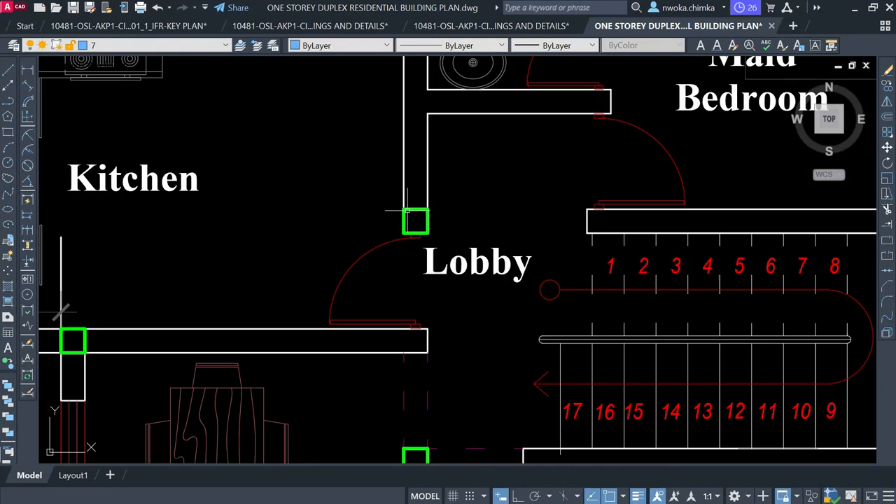
pyautogui.click(424, 210)
pyautogui.write('co')
pyautogui.press('Return')
pyautogui.click(469, 202)
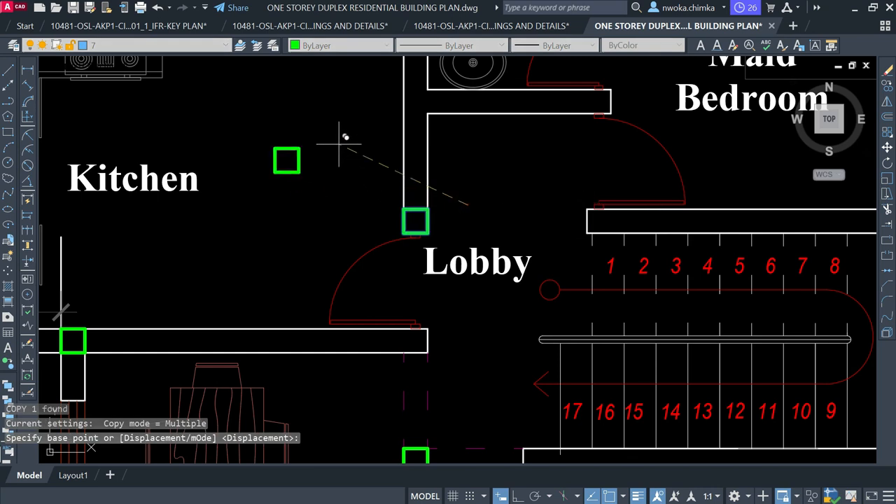
pyautogui.click(339, 144)
pyautogui.scroll(-4, 585, 257)
pyautogui.press('Escape')
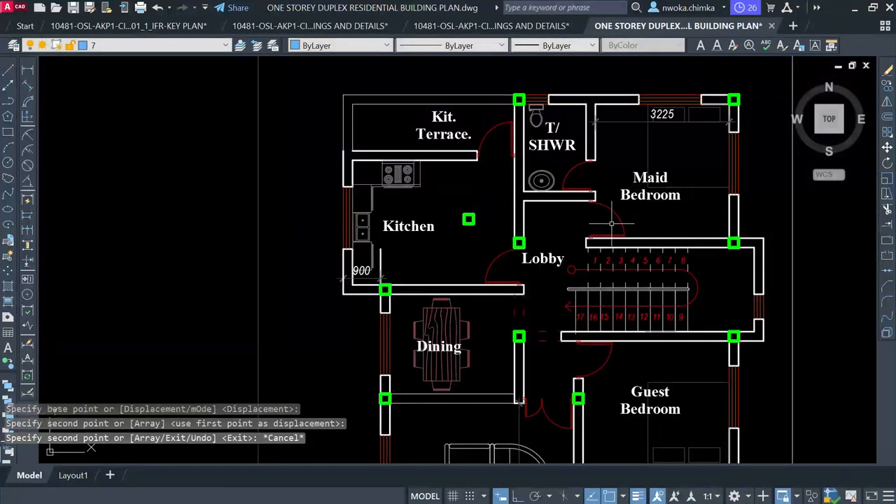
pyautogui.click(488, 206)
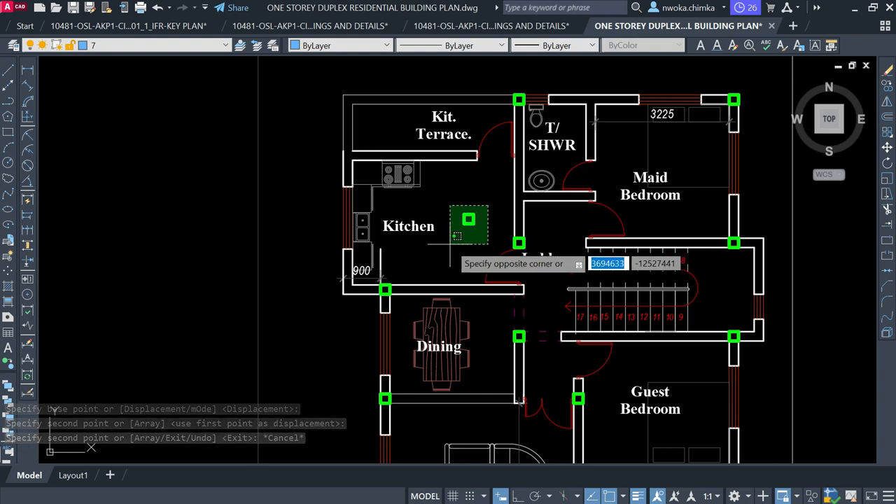
pyautogui.click(451, 241)
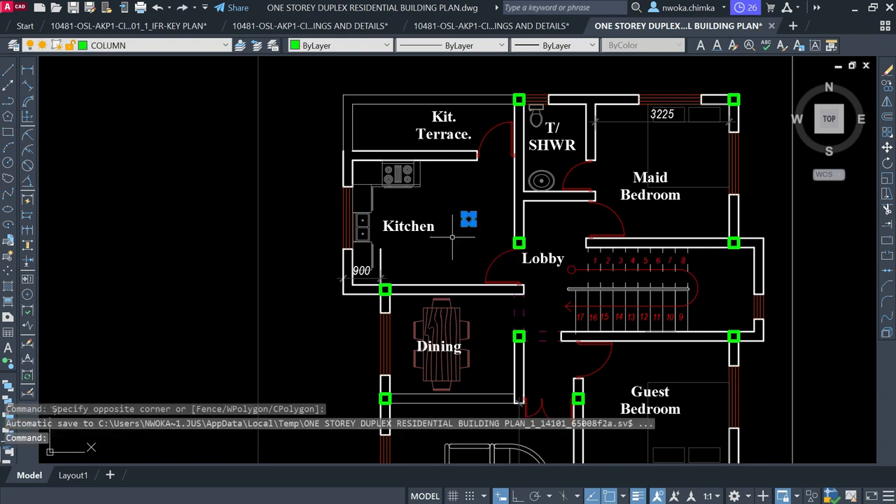
pyautogui.press('Return')
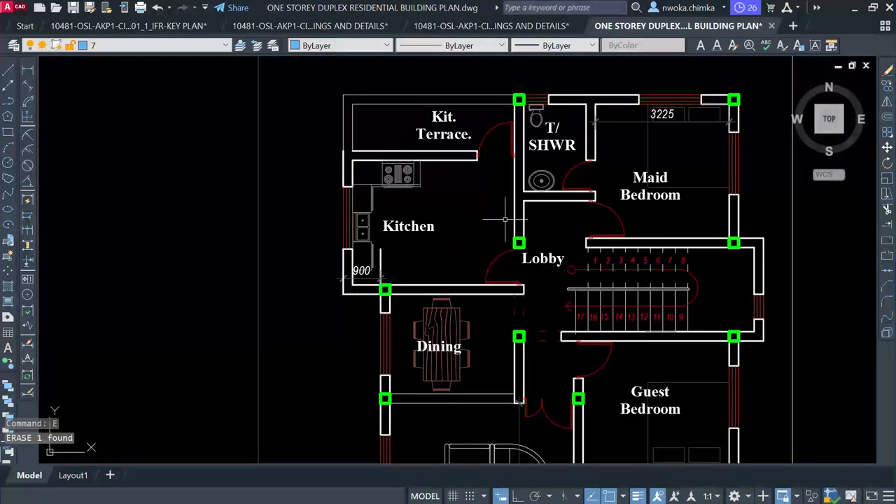
pyautogui.scroll(4, 518, 238)
pyautogui.click(520, 242)
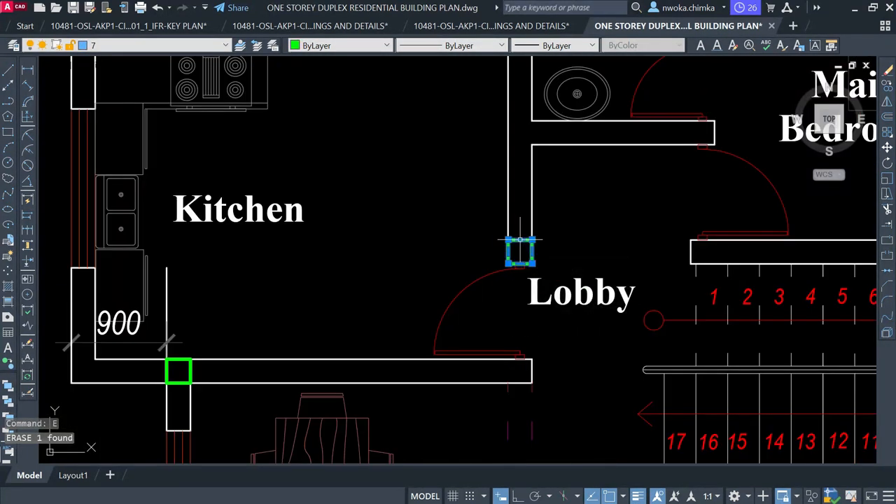
pyautogui.scroll(-6, 469, 210)
# Copy the selected Lobby column into the middle of the Kitchen
pyautogui.scroll(-2, 532, 200)
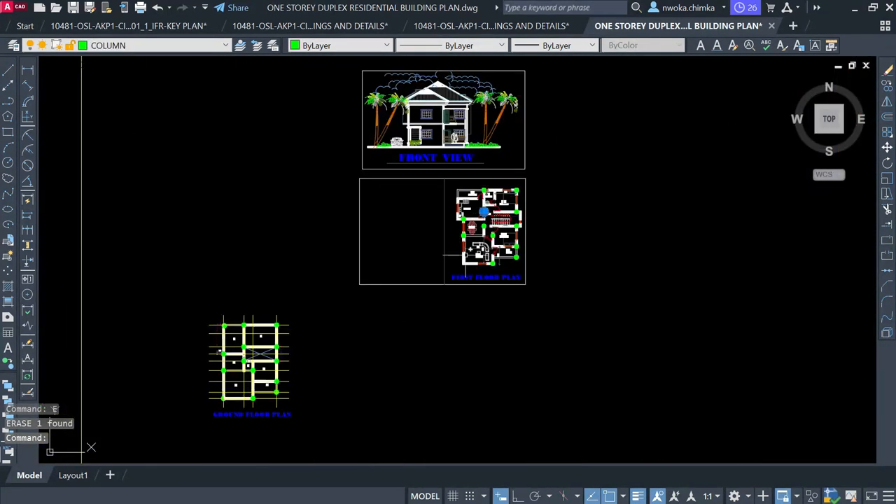
pyautogui.scroll(4, 260, 335)
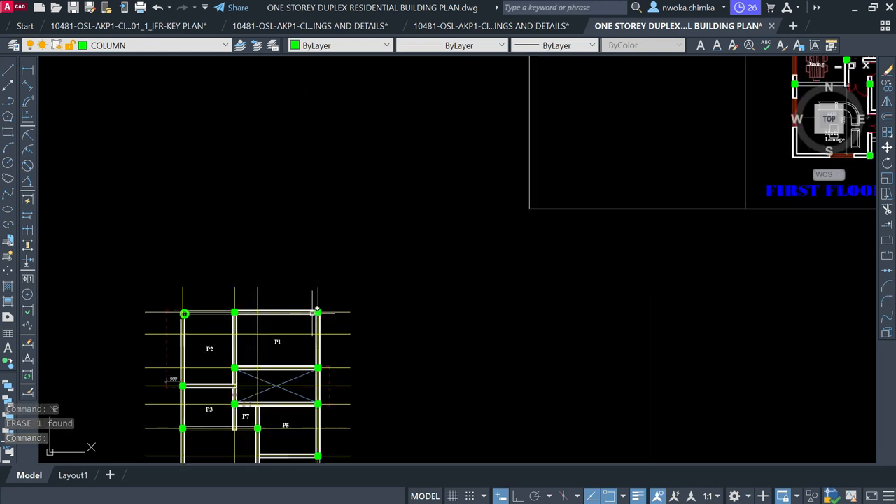
pyautogui.scroll(-3, 318, 301)
pyautogui.scroll(5, 573, 165)
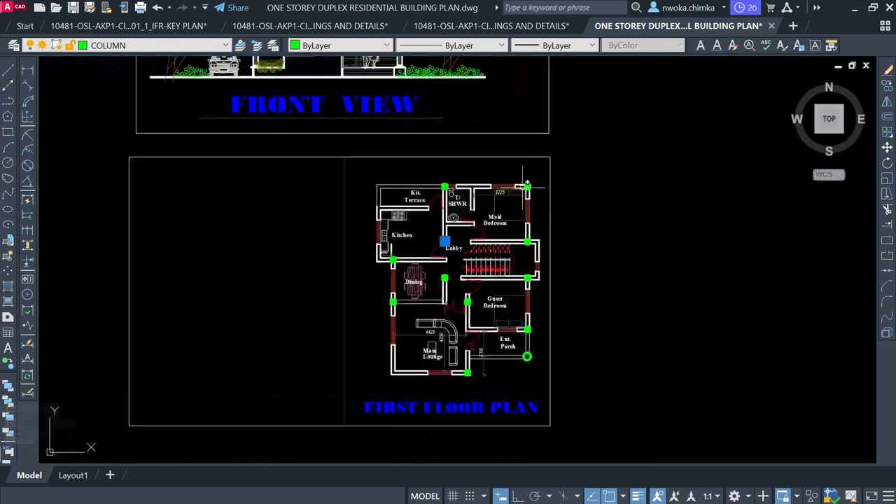
pyautogui.write('CO')
pyautogui.press('Return')
pyautogui.click(400, 278)
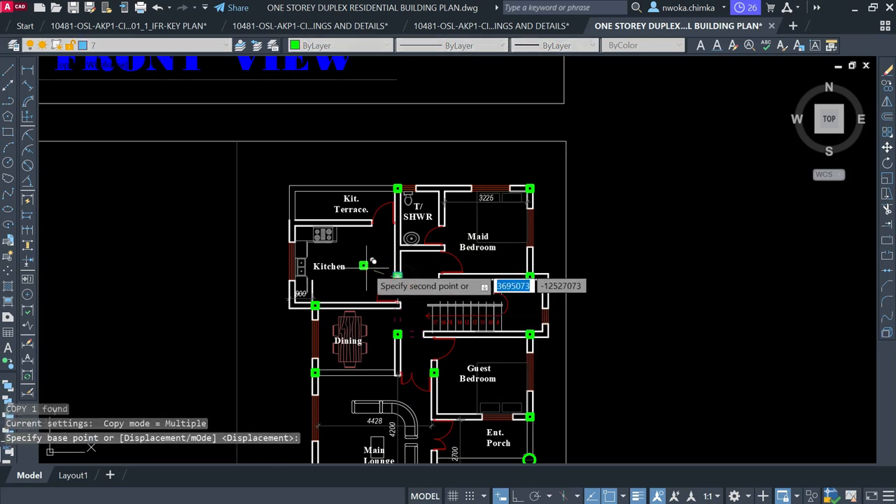
pyautogui.click(364, 262)
pyautogui.press('Escape')
# Recolour the Kitchen column copy Magenta
pyautogui.scroll(4, 366, 260)
pyautogui.click(368, 246)
pyautogui.click(350, 297)
pyautogui.click(345, 46)
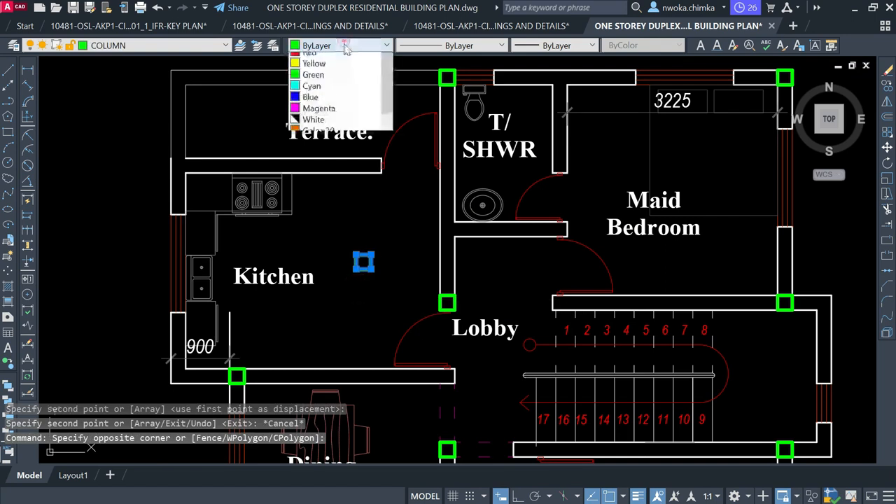
pyautogui.click(323, 136)
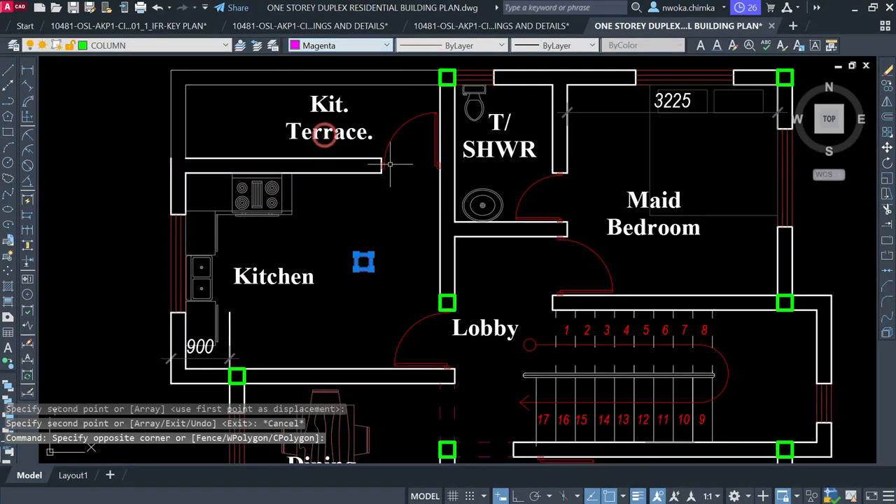
pyautogui.press('Escape')
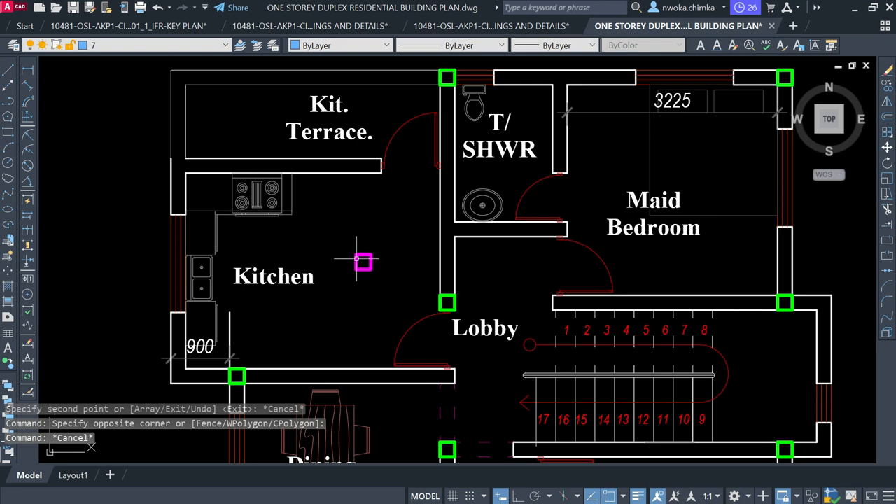
# Zoom in and out around the first floor plan to inspect the corner columns
pyautogui.scroll(-2, 363, 261)
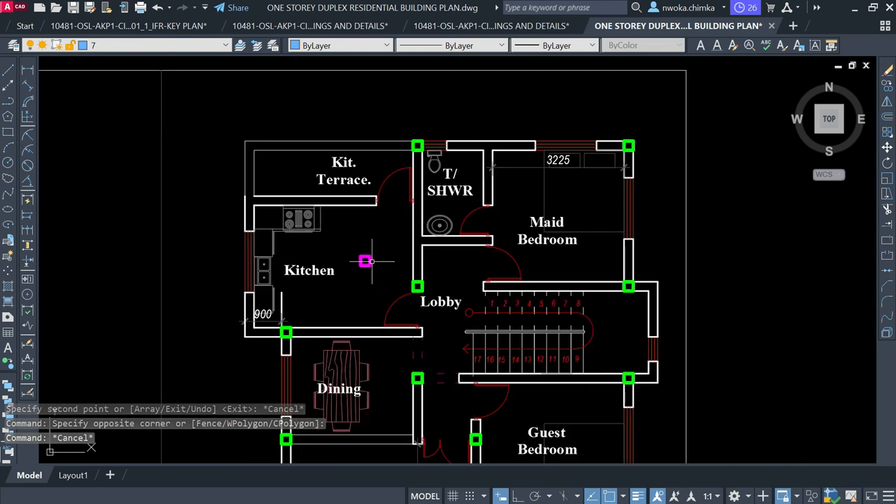
pyautogui.scroll(3, 367, 256)
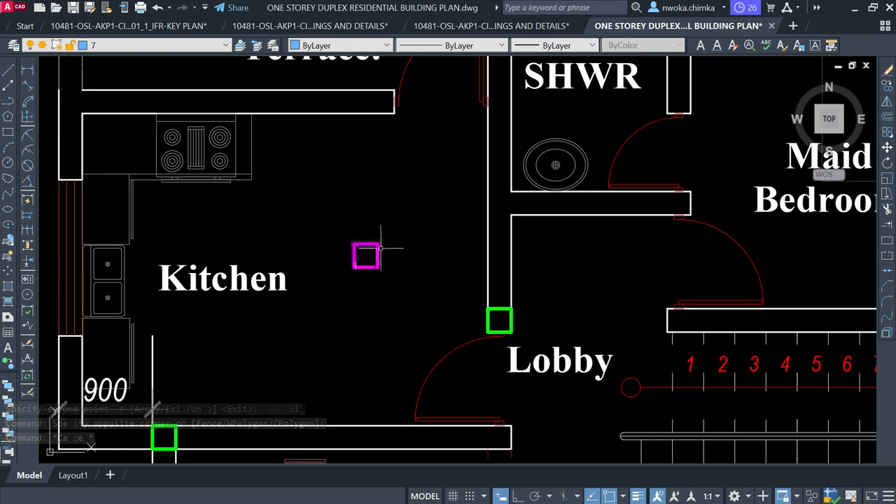
pyautogui.scroll(-3, 378, 253)
pyautogui.scroll(3, 370, 253)
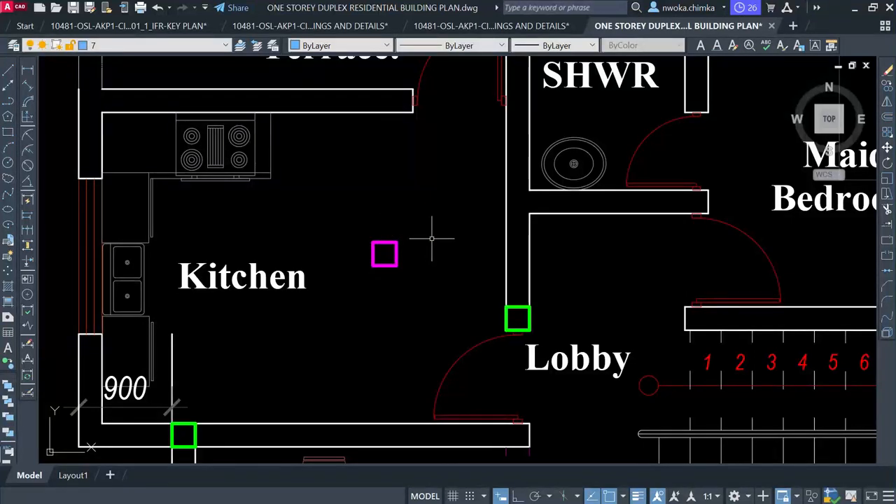
pyautogui.scroll(-3, 427, 254)
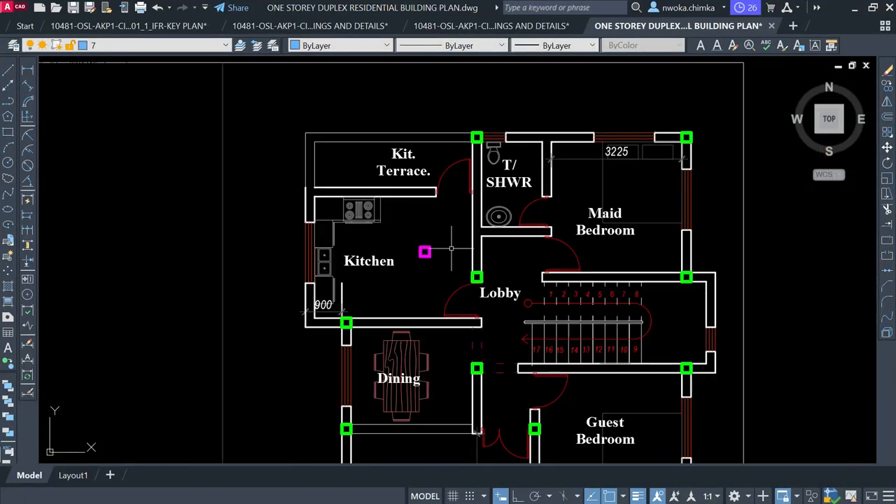
pyautogui.scroll(3, 422, 250)
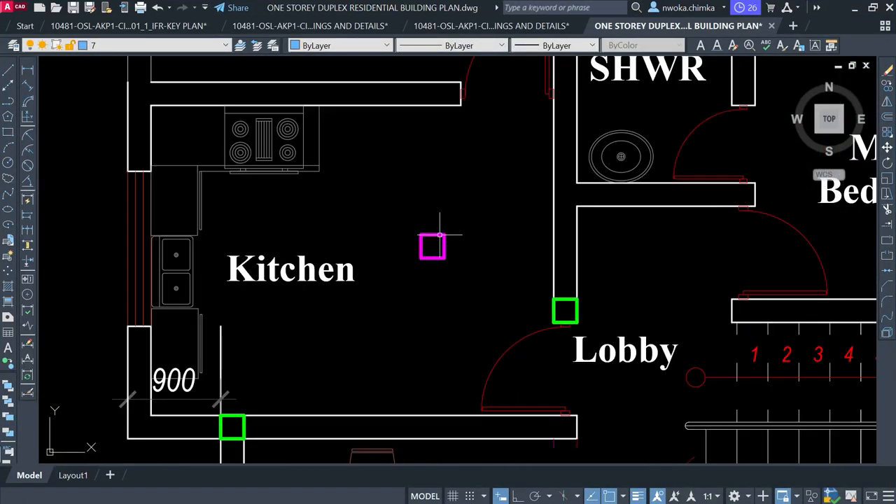
pyautogui.scroll(-4, 442, 222)
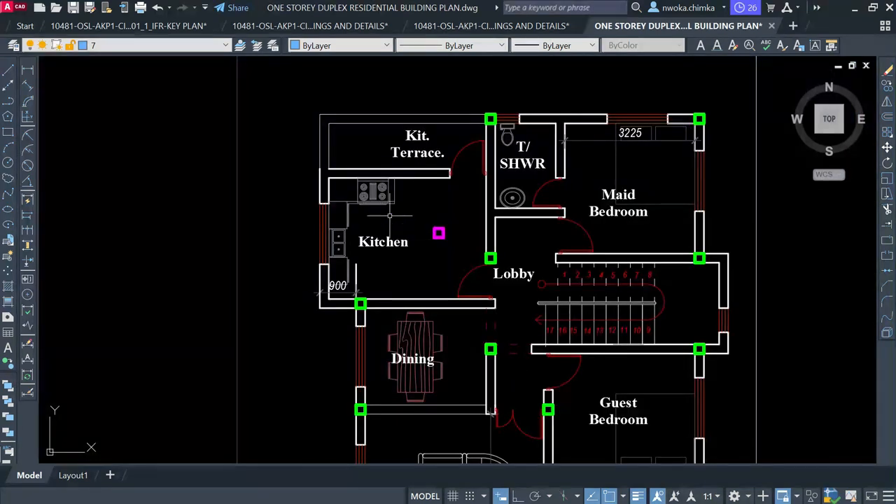
pyautogui.scroll(2, 431, 227)
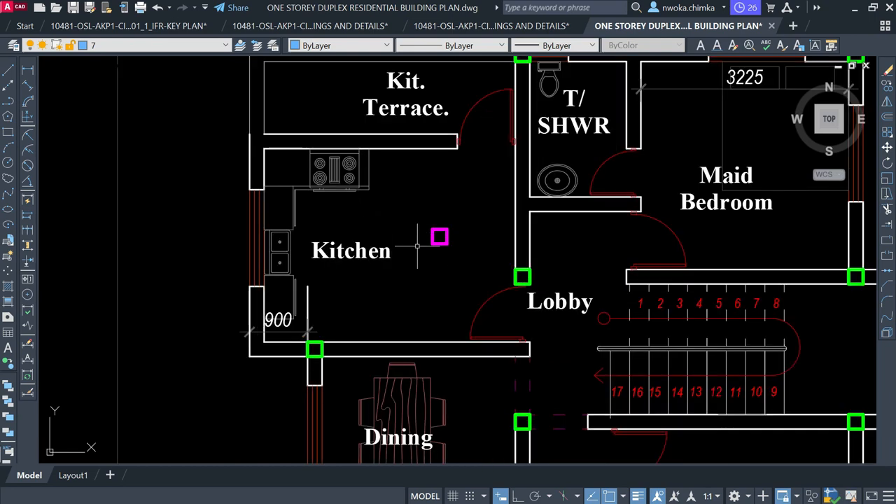
pyautogui.scroll(4, 446, 224)
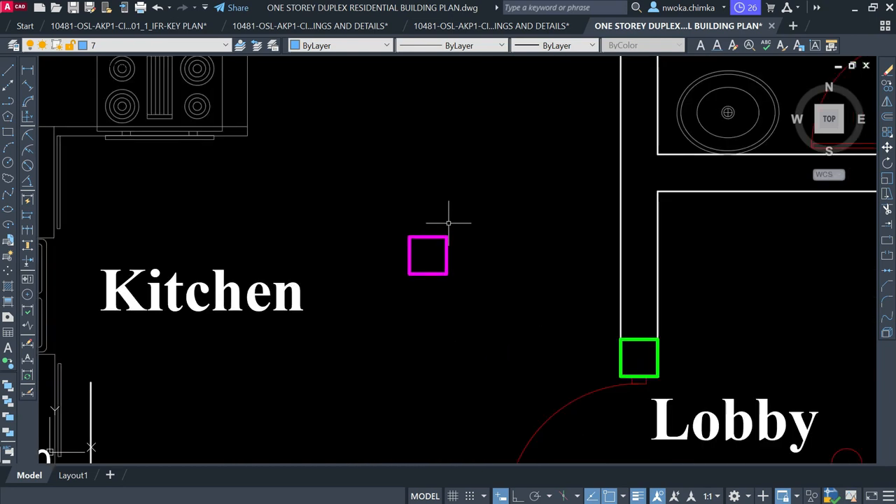
pyautogui.scroll(-4, 460, 219)
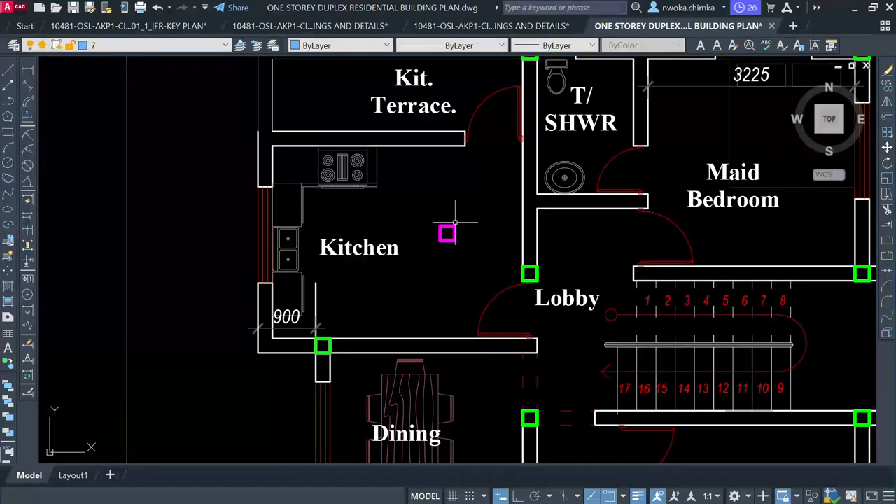
pyautogui.scroll(-2, 454, 221)
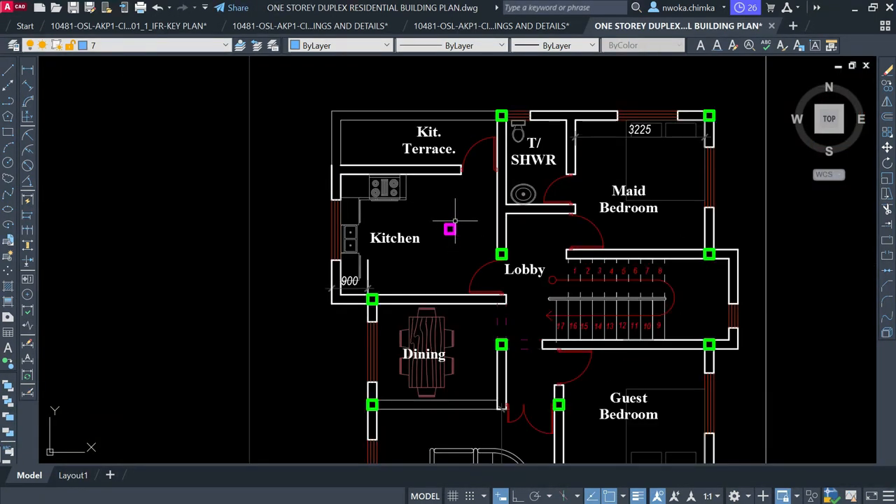
pyautogui.scroll(2, 461, 228)
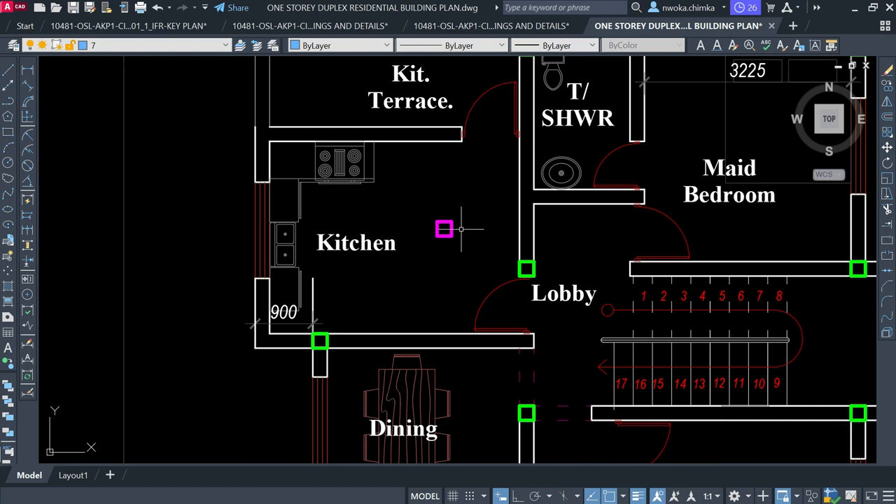
pyautogui.scroll(2, 452, 229)
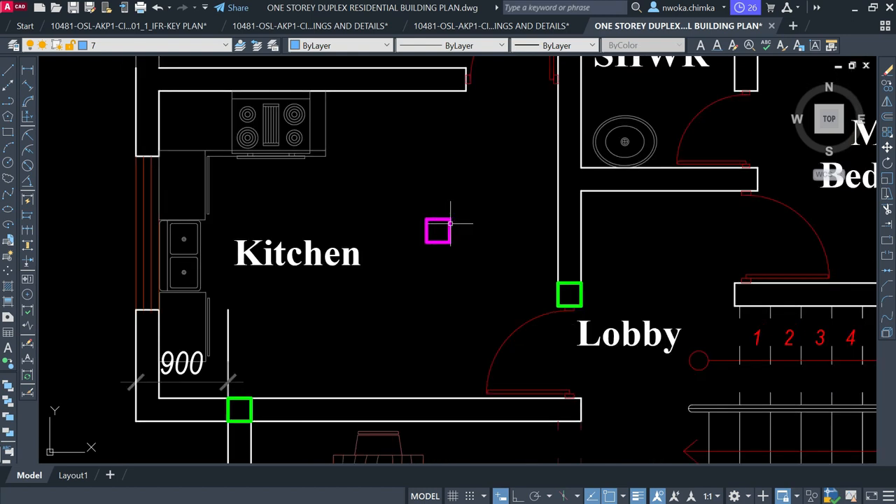
pyautogui.scroll(-3, 450, 223)
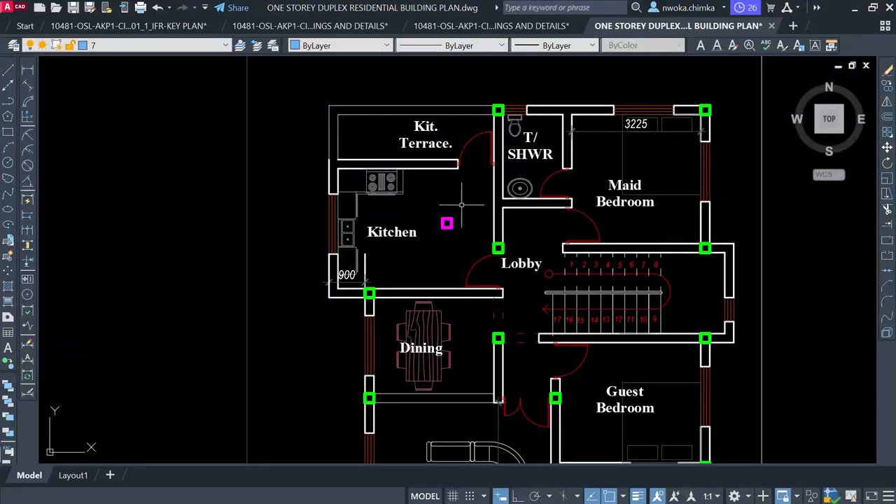
pyautogui.scroll(4, 461, 205)
# Window-select the magenta square in the Kitchen and erase it
pyautogui.click(410, 217)
pyautogui.click(457, 278)
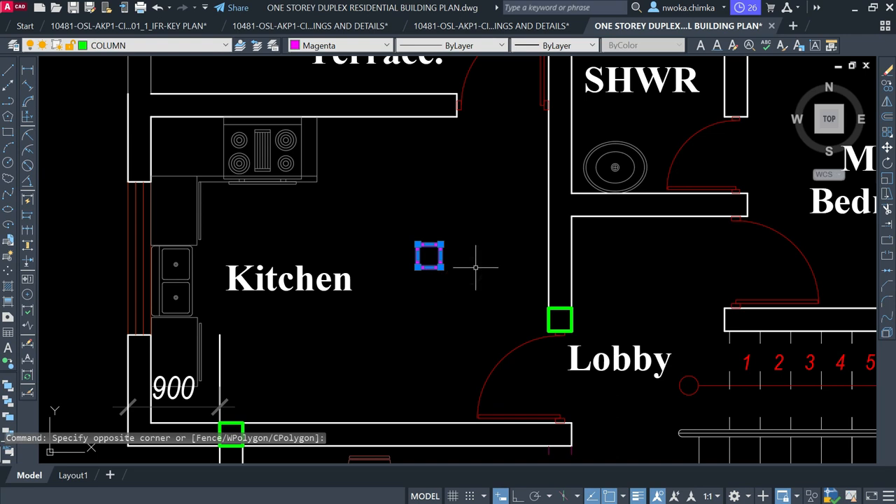
pyautogui.scroll(-4, 484, 249)
pyautogui.scroll(2, 510, 238)
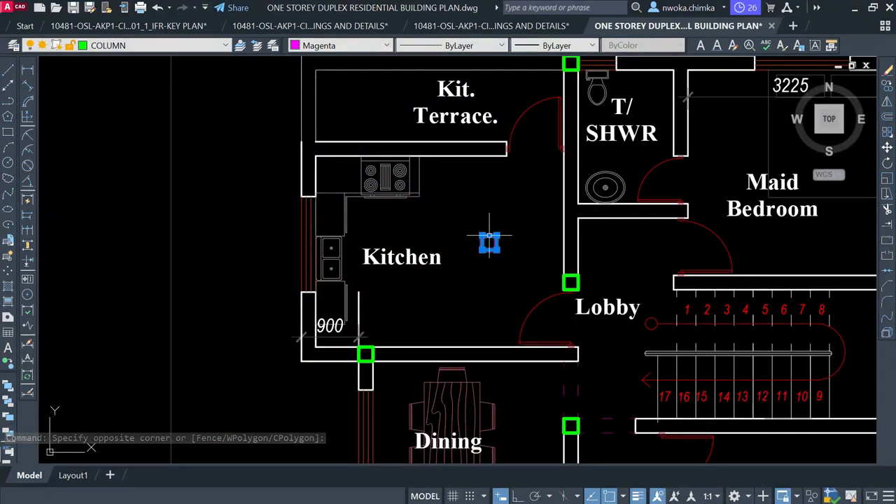
pyautogui.moveTo(490, 239)
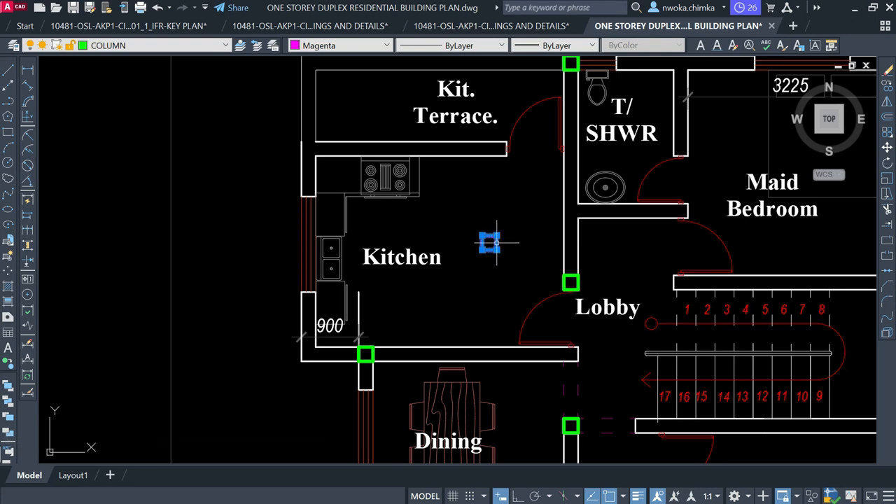
pyautogui.scroll(-4, 497, 229)
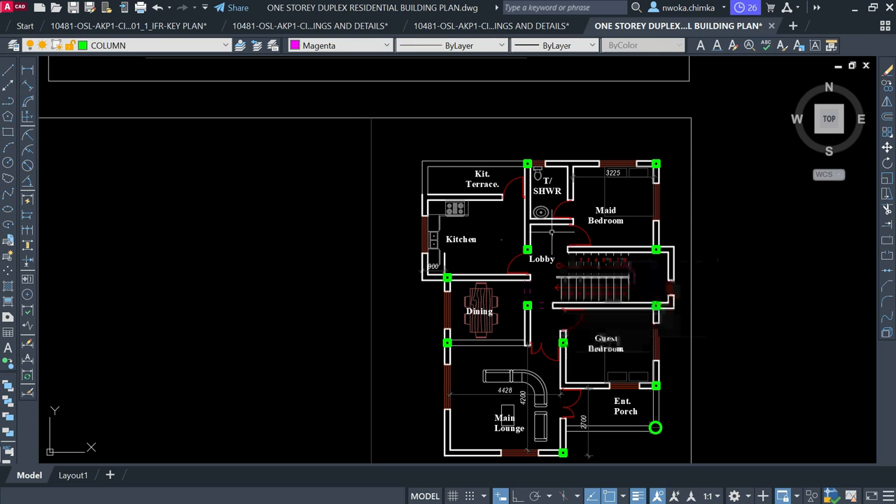
pyautogui.press('Return')
pyautogui.moveTo(522, 309); pyautogui.dragTo(455, 258, button='middle')
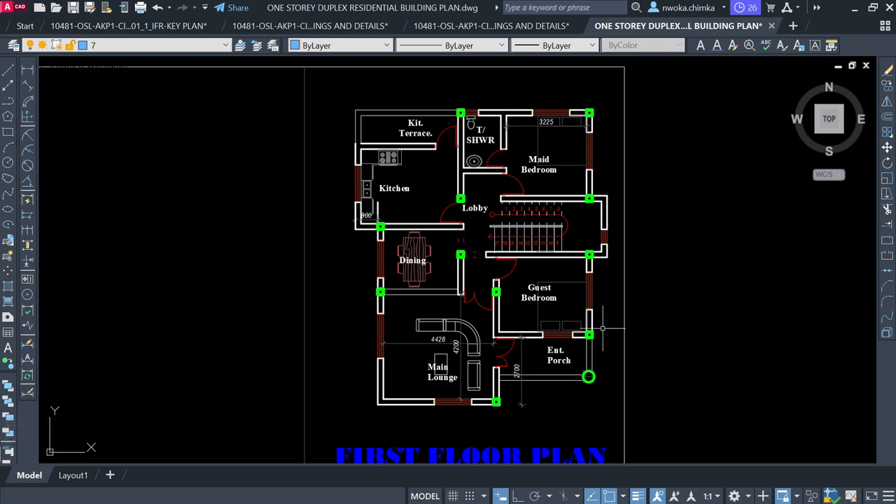
pyautogui.scroll(4, 442, 246)
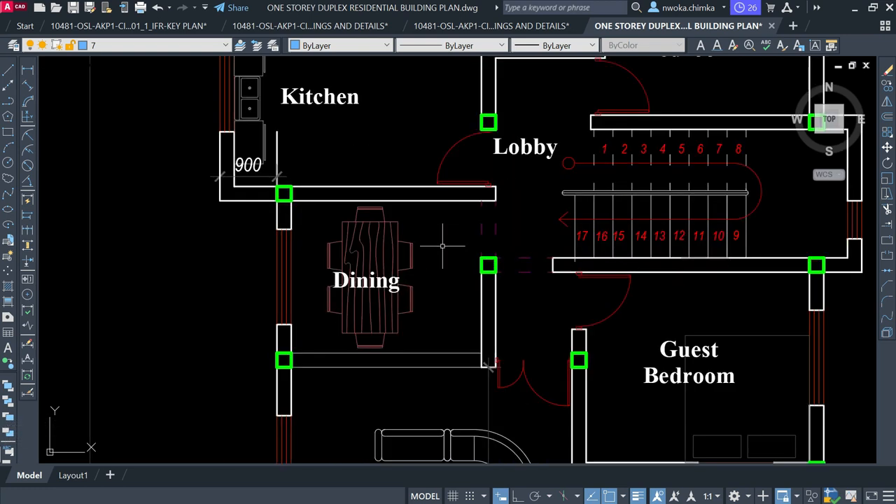
pyautogui.scroll(-4, 493, 257)
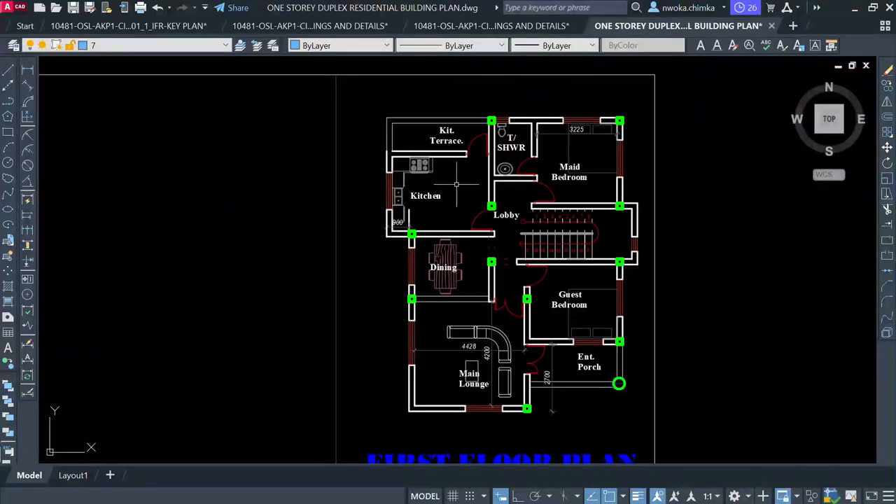
pyautogui.moveTo(457, 184); pyautogui.dragTo(477, 211, button='middle')
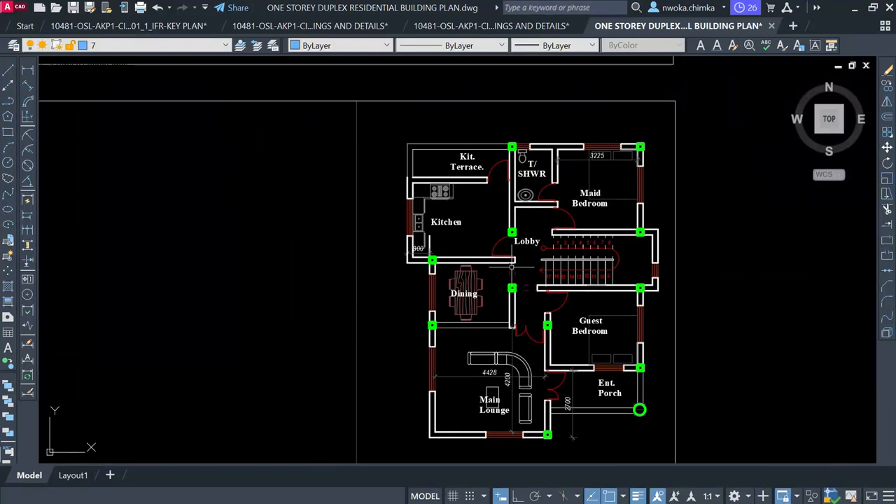
pyautogui.moveTo(510, 250); pyautogui.dragTo(512, 216, button='middle')
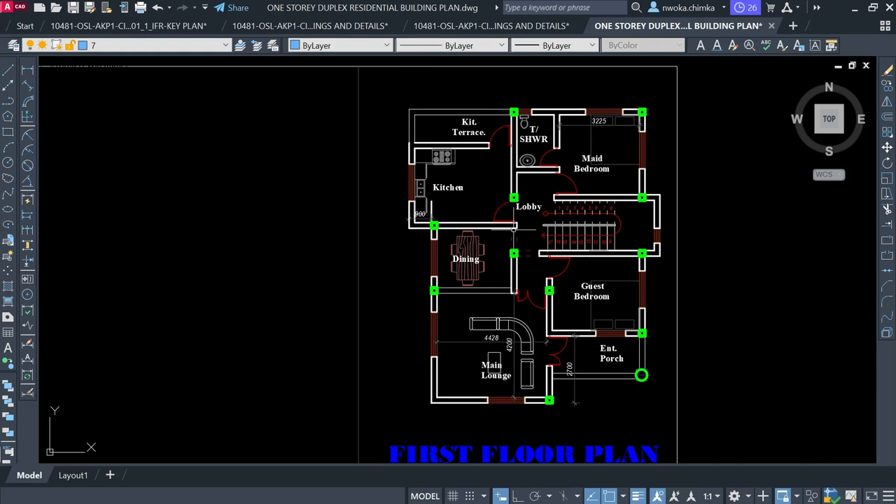
pyautogui.scroll(2, 489, 329)
pyautogui.scroll(-2, 466, 224)
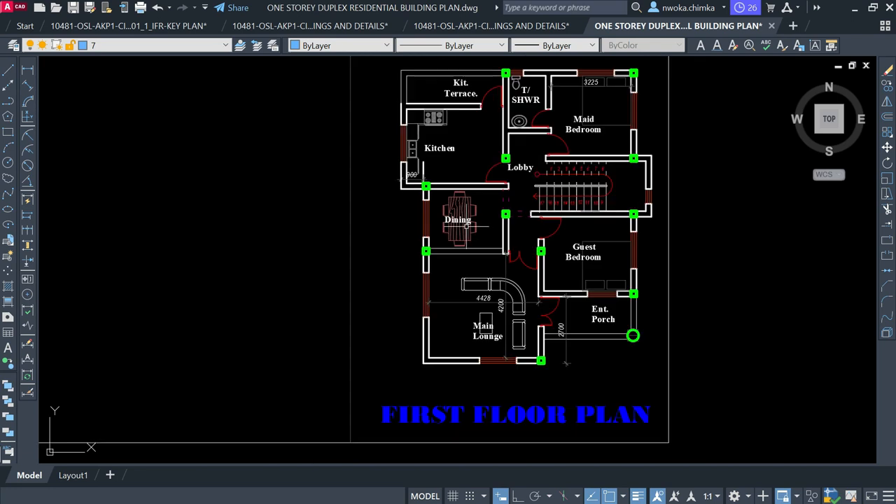
pyautogui.scroll(2, 432, 380)
pyautogui.scroll(-2, 515, 299)
pyautogui.scroll(2, 446, 325)
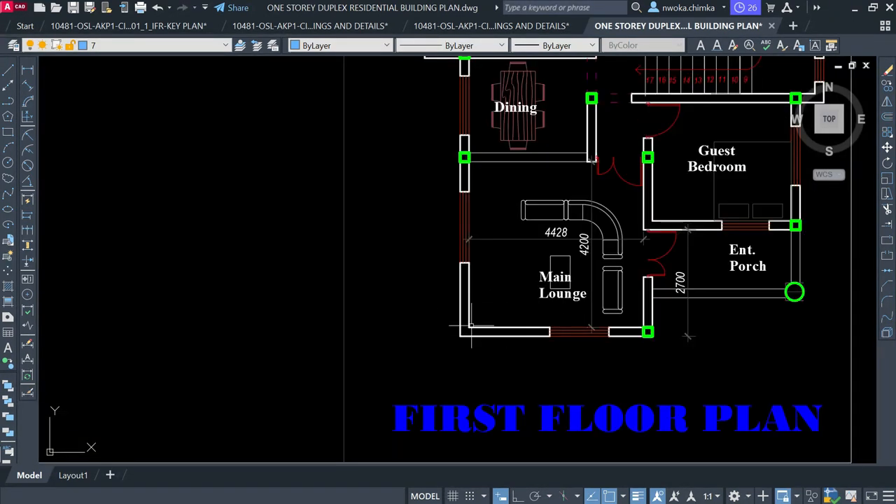
pyautogui.scroll(-7, 471, 326)
pyautogui.scroll(4, 350, 353)
pyautogui.scroll(4, 371, 364)
pyautogui.scroll(-4, 346, 366)
pyautogui.moveTo(618, 236); pyautogui.dragTo(401, 380, button='middle')
pyautogui.moveTo(616, 208); pyautogui.dragTo(426, 263, button='middle')
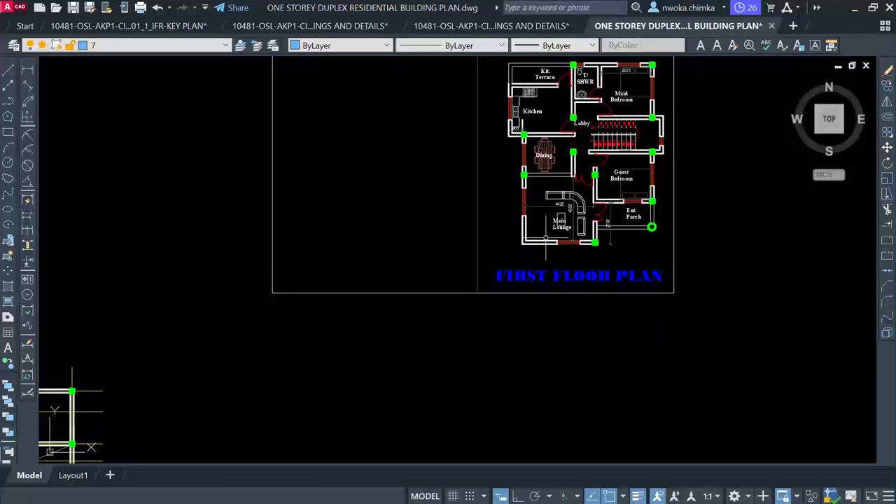
pyautogui.scroll(4, 548, 225)
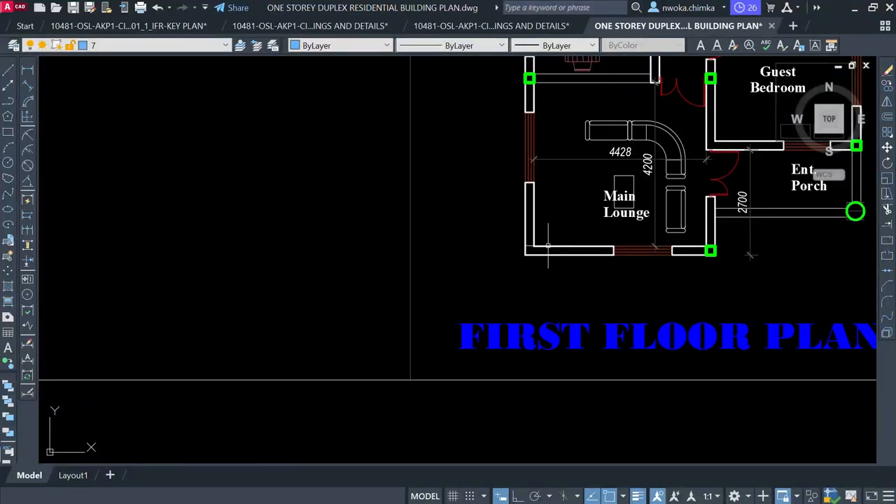
pyautogui.moveTo(548, 220); pyautogui.dragTo(459, 254, button='middle')
pyautogui.scroll(2, 615, 296)
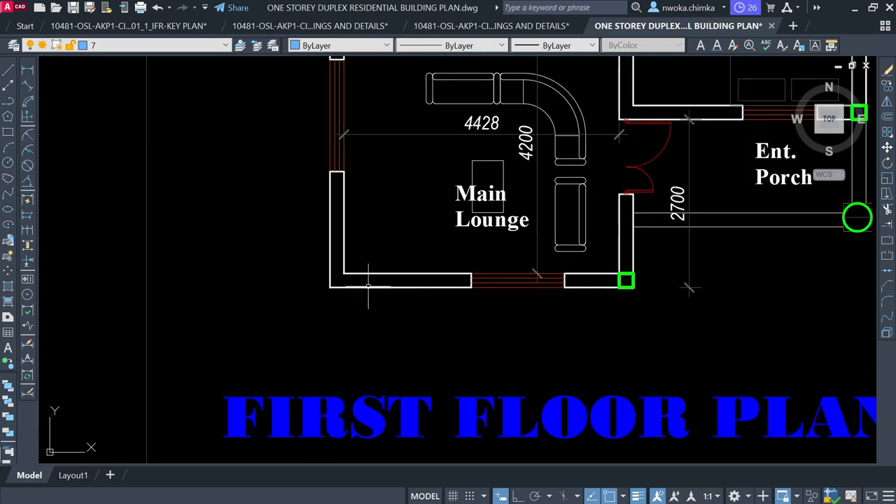
pyautogui.scroll(-4, 368, 286)
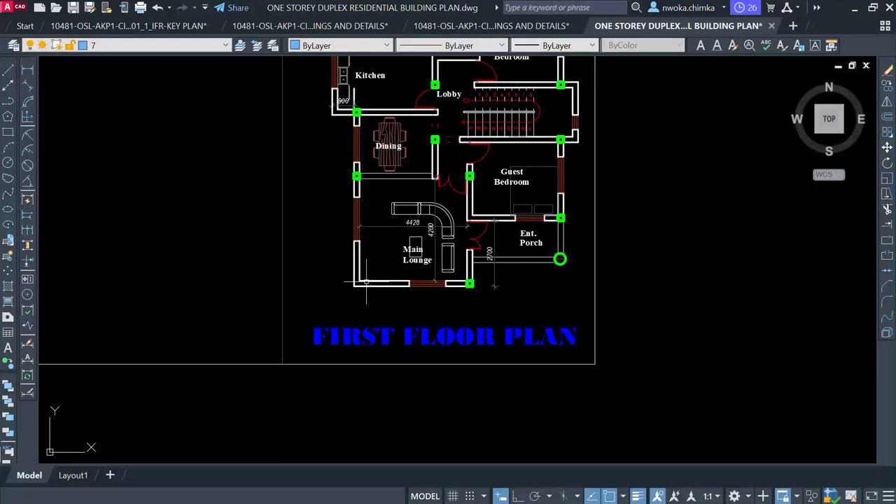
pyautogui.scroll(2, 366, 284)
pyautogui.scroll(2, 537, 283)
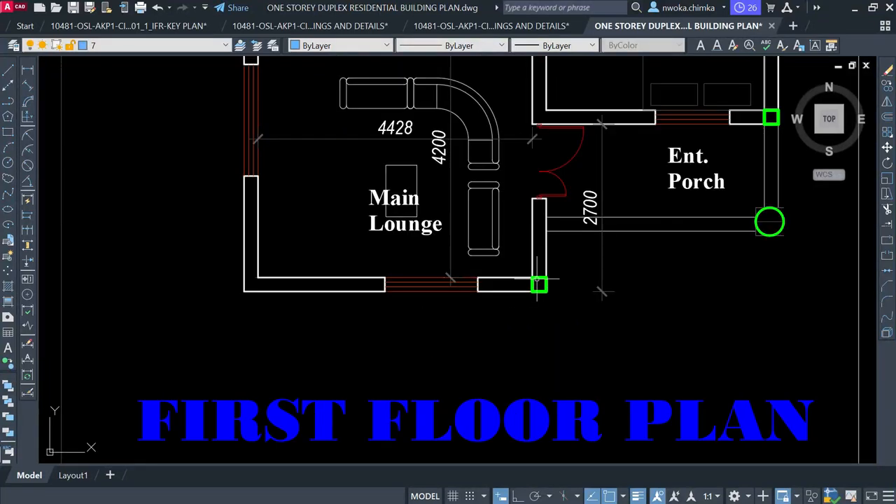
pyautogui.click(538, 283)
# Copy the selected column to the Main Lounge's bottom-left wall corner with CO
pyautogui.write('co')
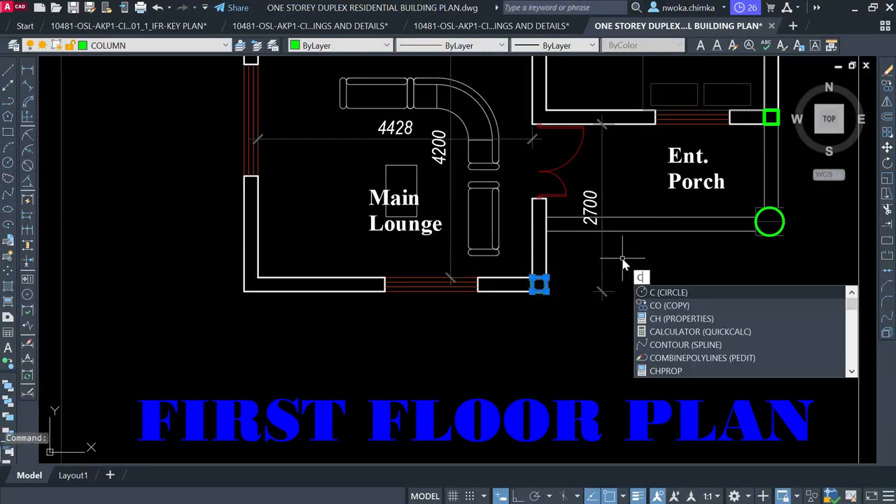
pyautogui.press('Return')
pyautogui.scroll(2, 537, 283)
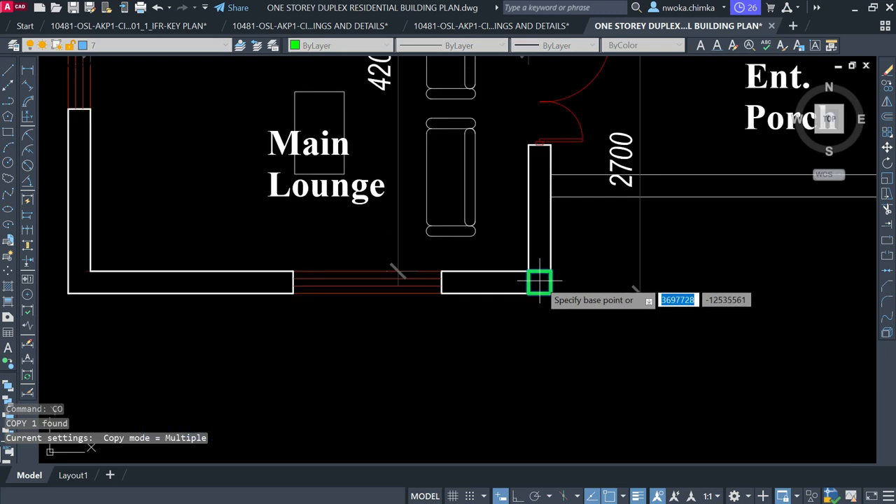
pyautogui.click(538, 284)
pyautogui.scroll(-2, 625, 259)
pyautogui.scroll(6, 451, 287)
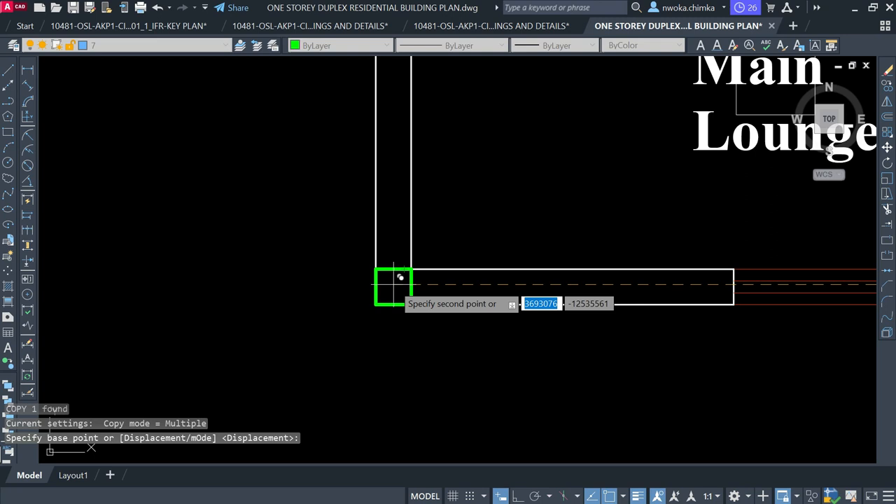
pyautogui.click(400, 278)
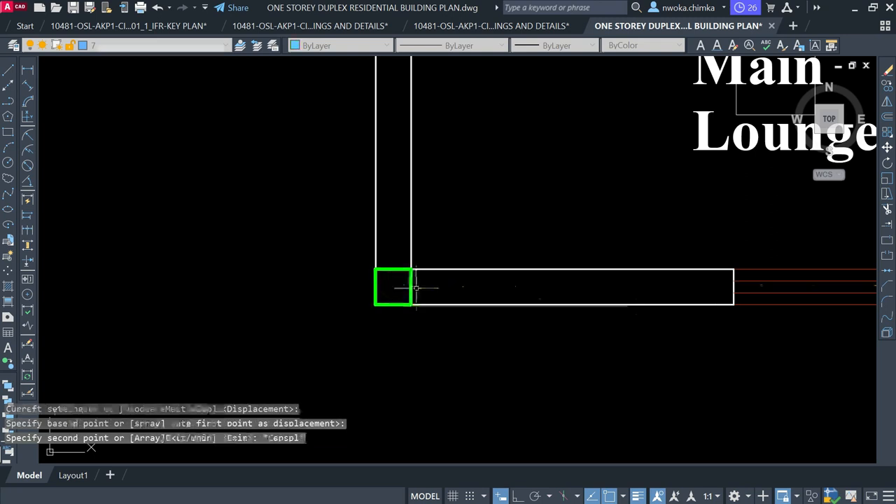
pyautogui.press('Escape')
# Colour the new lounge corner column Yellow, then reselect it
pyautogui.click(412, 285)
pyautogui.click(413, 287)
pyautogui.click(373, 46)
pyautogui.click(331, 93)
pyautogui.press('Escape')
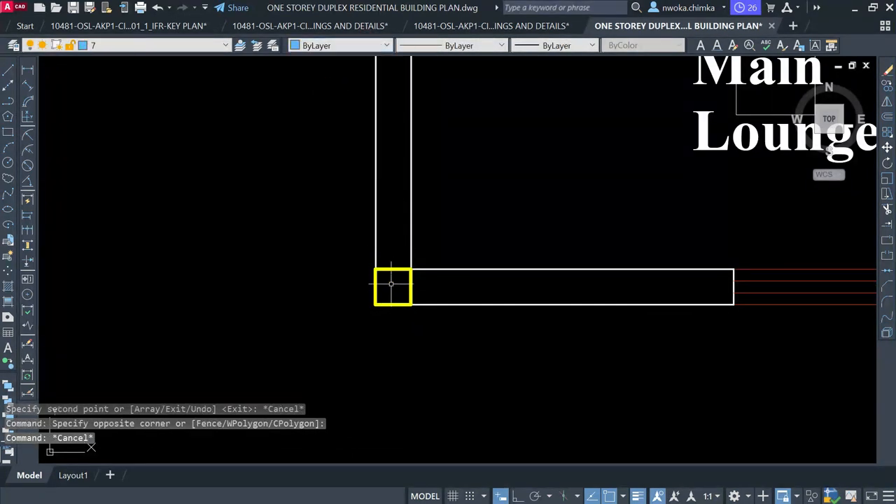
pyautogui.scroll(-6, 394, 286)
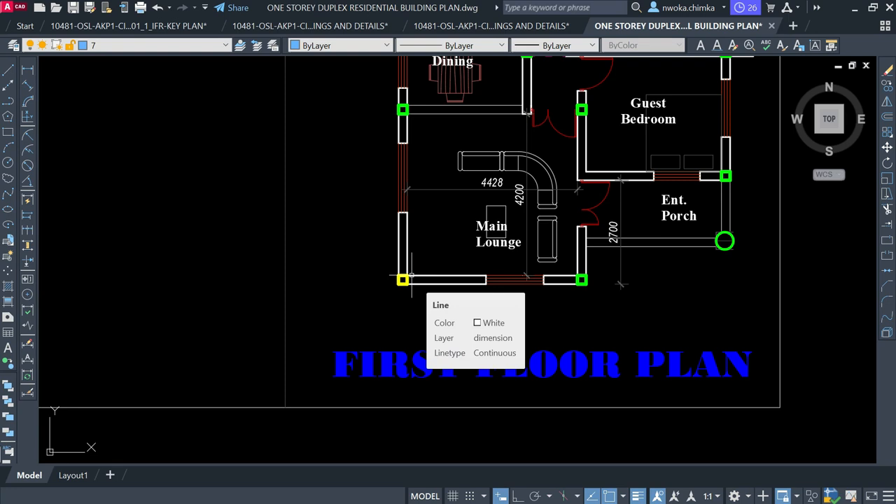
pyautogui.scroll(4, 412, 276)
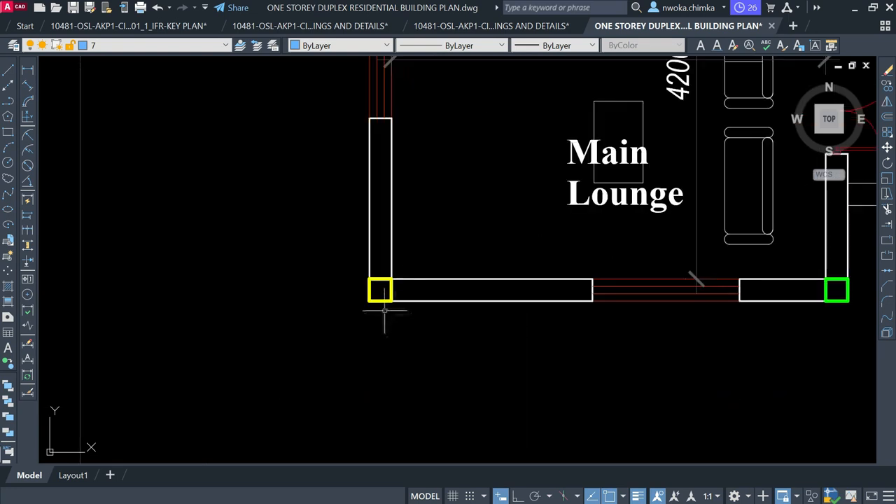
pyautogui.click(391, 288)
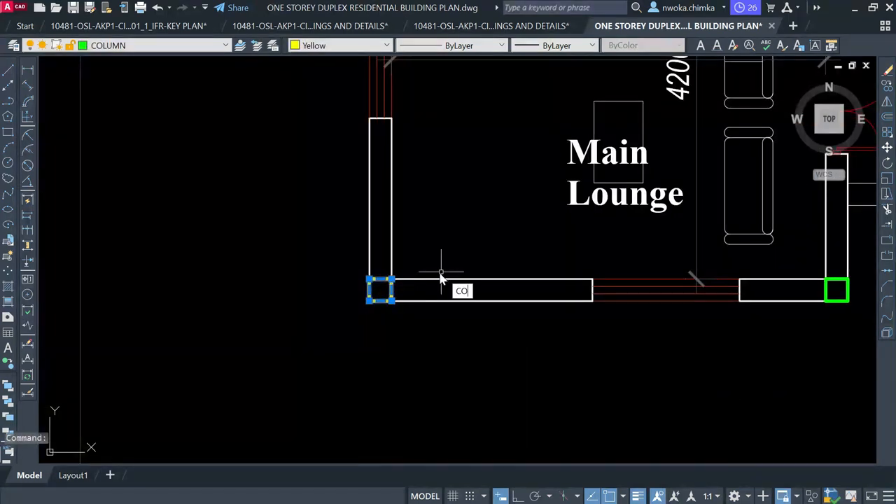
# Start copying the yellow column toward the Kit. Terrace corner, then cancel the copy
pyautogui.press('Return')
pyautogui.click(380, 289)
pyautogui.scroll(-2, 412, 371)
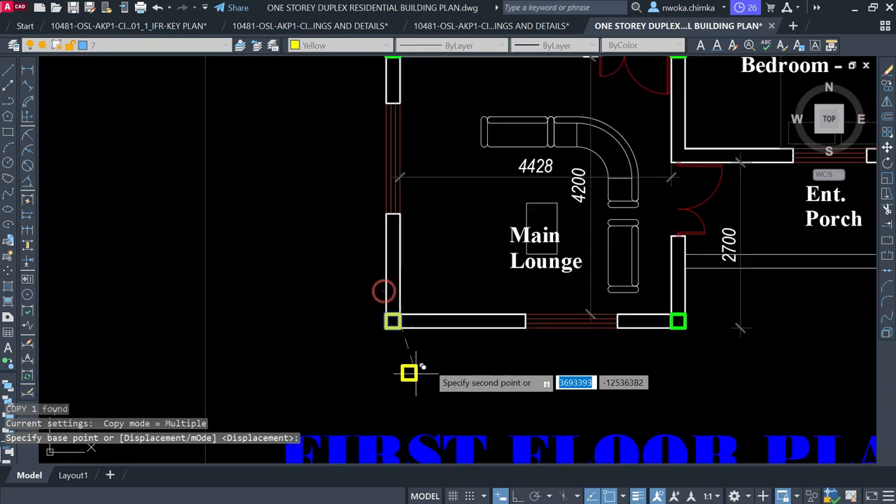
pyautogui.scroll(-2, 415, 373)
pyautogui.moveTo(436, 166); pyautogui.dragTo(434, 342, button='middle')
pyautogui.moveTo(419, 208); pyautogui.dragTo(435, 336, button='middle')
pyautogui.scroll(2, 385, 190)
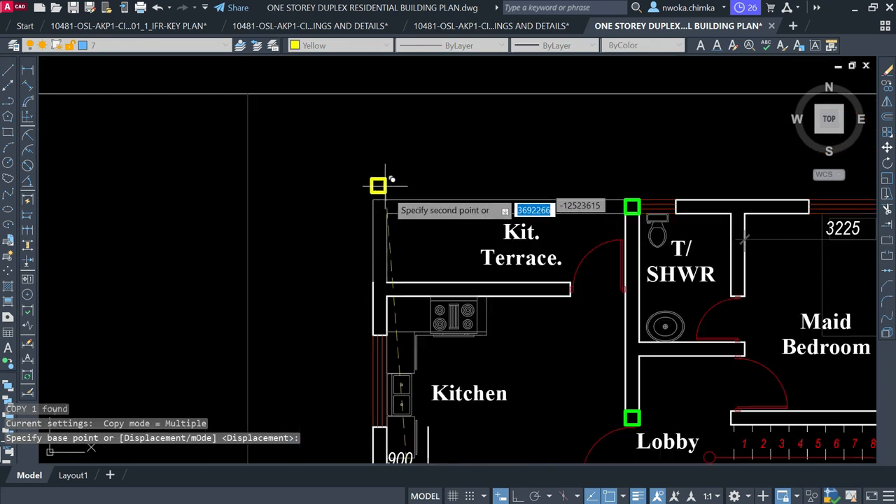
pyautogui.scroll(-2, 405, 190)
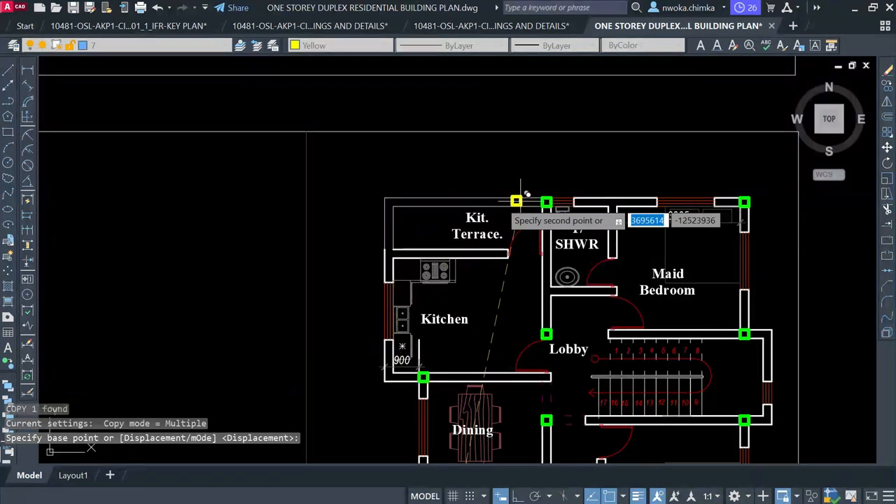
pyautogui.scroll(5, 392, 198)
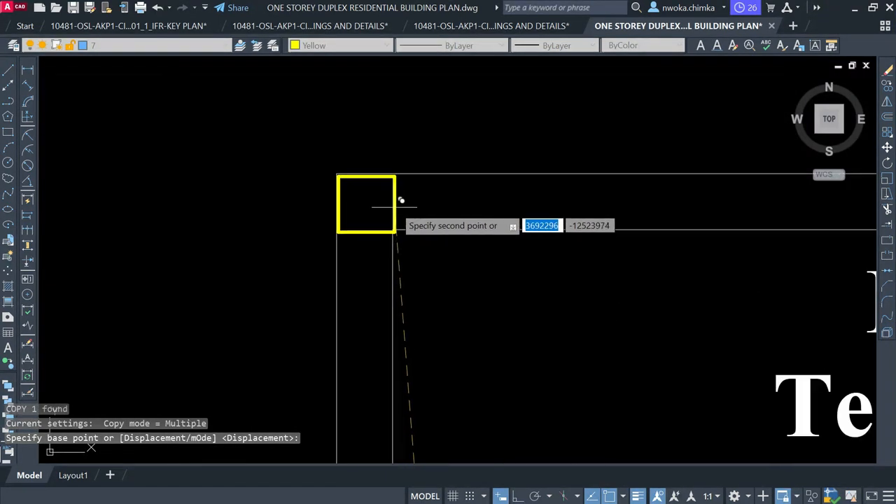
pyautogui.click(394, 205)
pyautogui.click(485, 162)
pyautogui.press('Escape')
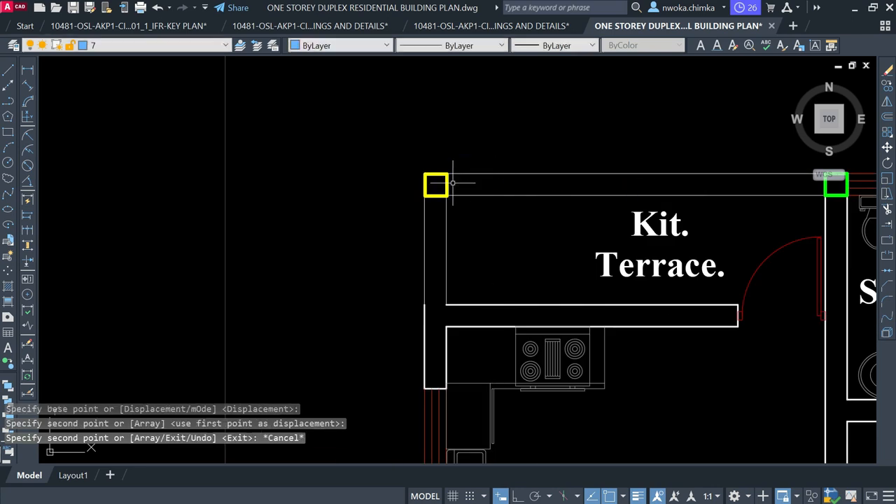
# Window-select the bottom-left corner column, then clear the selection
pyautogui.scroll(-3, 455, 182)
pyautogui.click(410, 161)
pyautogui.scroll(-4, 474, 203)
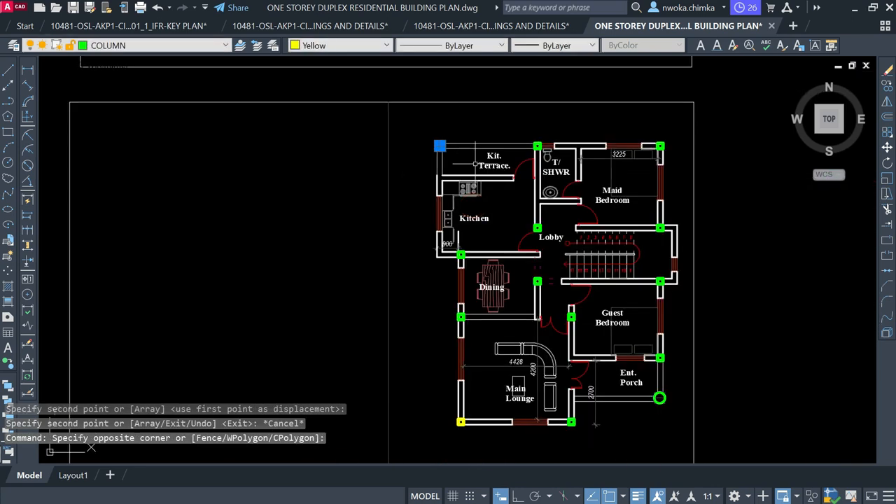
pyautogui.scroll(2, 456, 420)
pyautogui.click(435, 394)
pyautogui.click(485, 442)
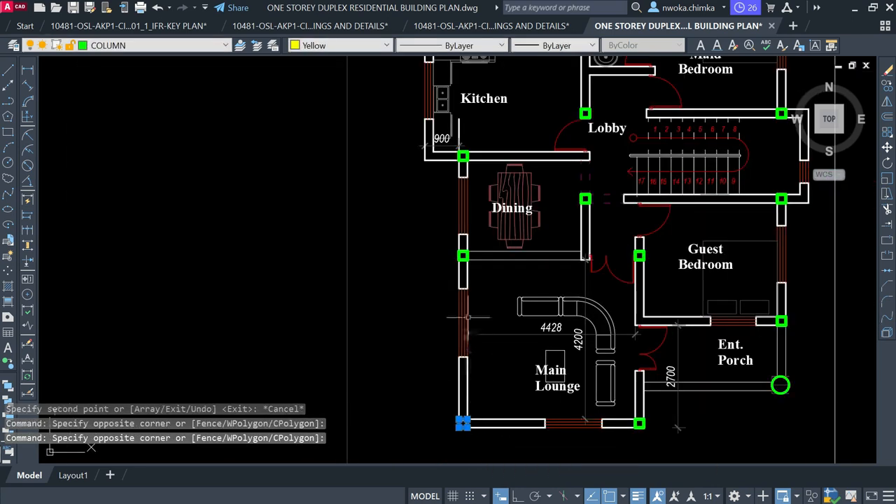
pyautogui.scroll(-6, 496, 256)
pyautogui.scroll(4, 526, 173)
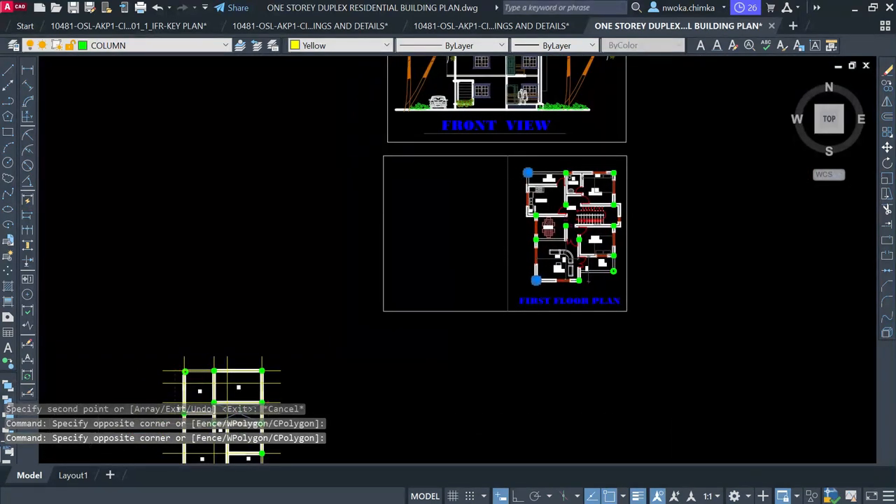
pyautogui.scroll(5, 528, 168)
pyautogui.press('Escape')
# Bring the ground floor plan's top-left corner beside room P2 into view
pyautogui.scroll(-5, 575, 149)
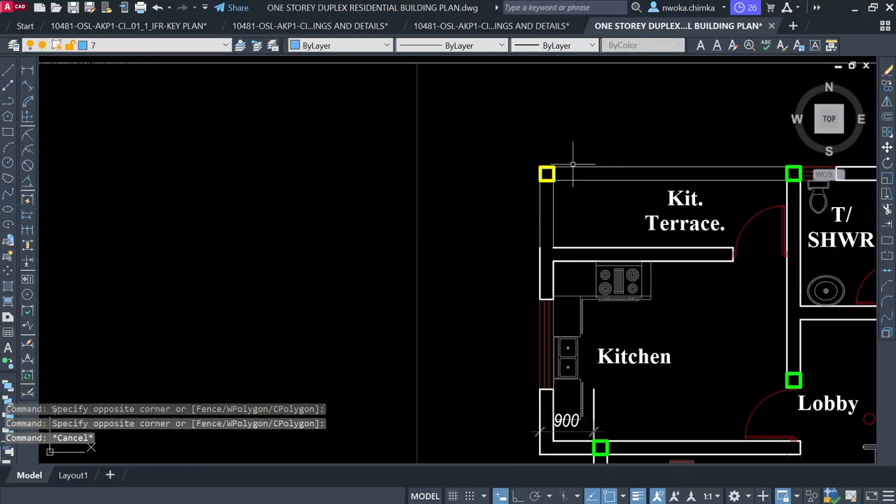
pyautogui.scroll(-4, 602, 169)
pyautogui.moveTo(383, 345); pyautogui.dragTo(470, 195, button='middle')
pyautogui.scroll(10, 339, 207)
pyautogui.scroll(2, 338, 207)
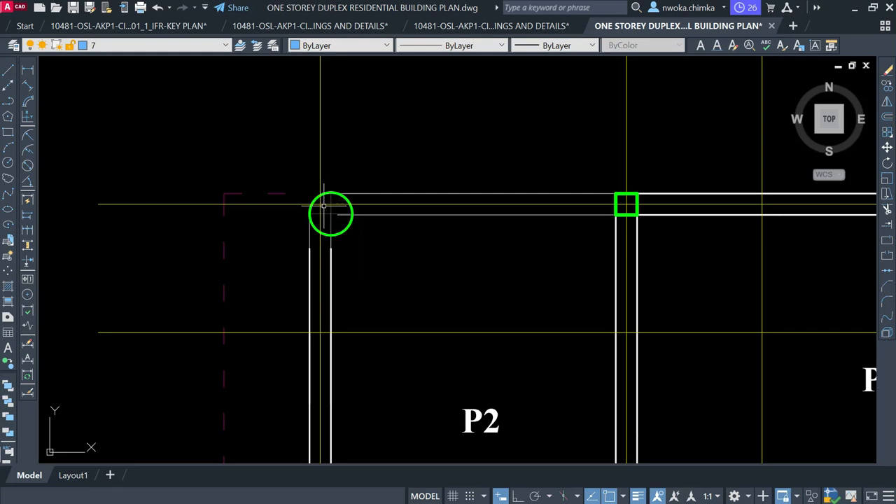
# Erase the stray horizontal and vertical lines at room P4's bottom-left corner column
pyautogui.scroll(-8, 324, 205)
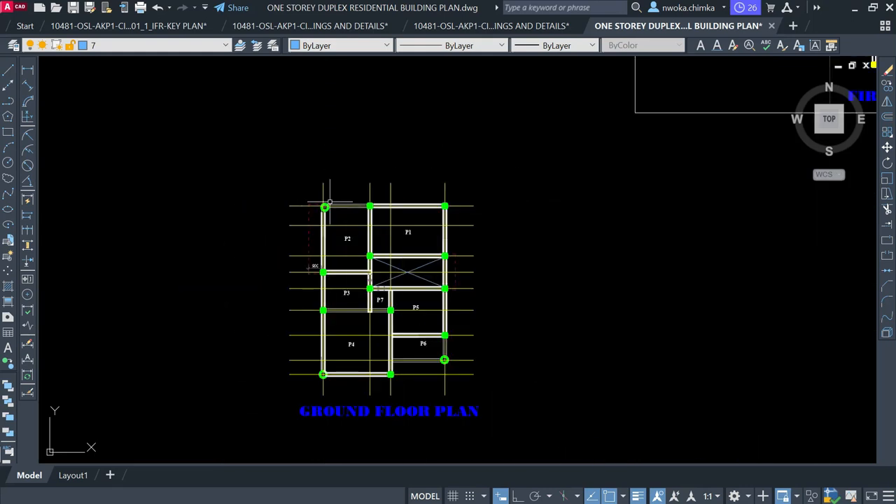
pyautogui.scroll(4, 330, 202)
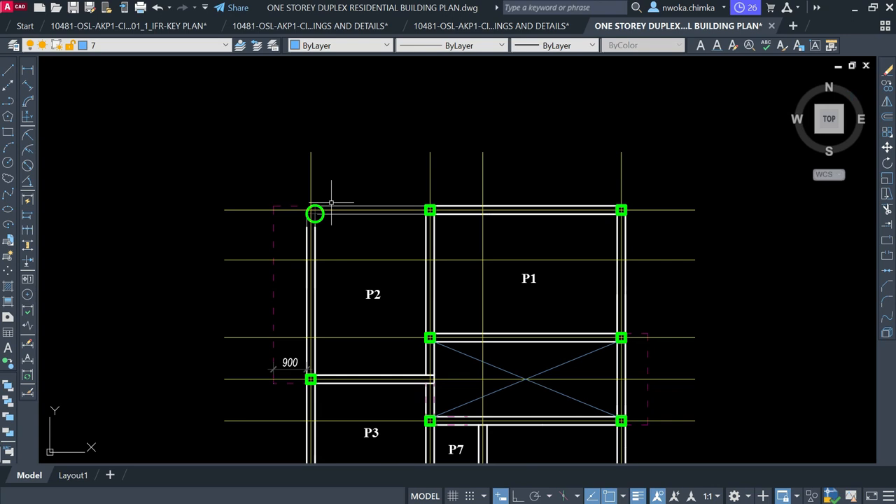
pyautogui.scroll(-5, 331, 202)
pyautogui.scroll(7, 350, 284)
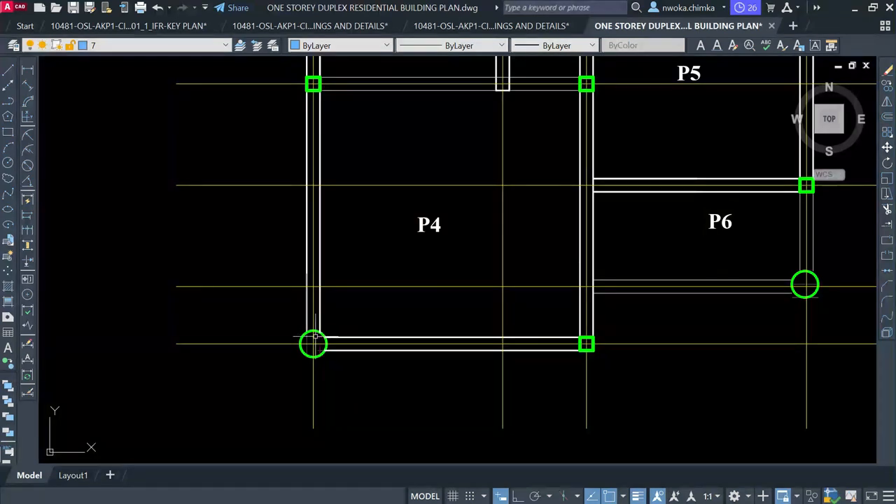
pyautogui.scroll(4, 328, 337)
pyautogui.click(329, 339)
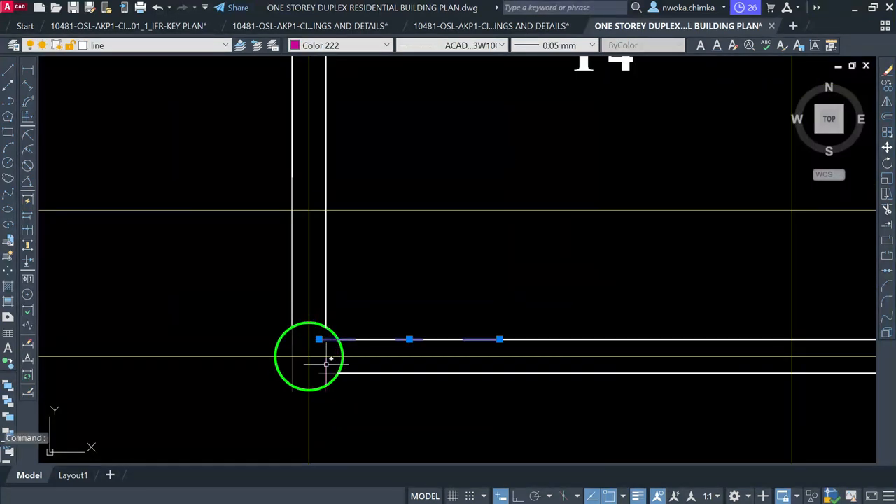
pyautogui.click(322, 344)
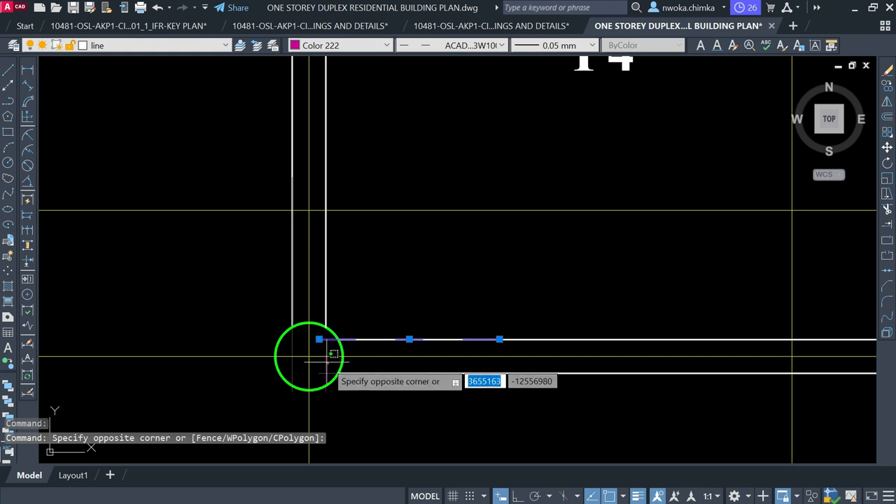
pyautogui.click(326, 361)
pyautogui.write('E')
pyautogui.press('Return')
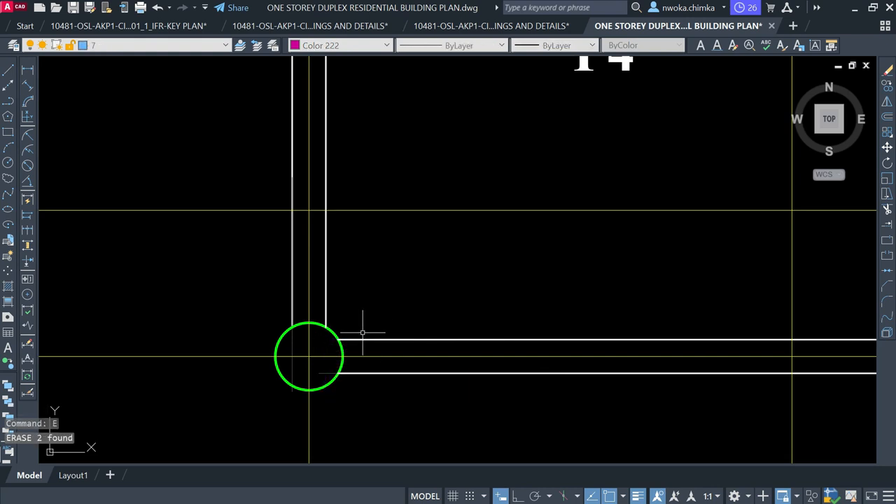
pyautogui.scroll(-10, 360, 330)
pyautogui.moveTo(471, 262); pyautogui.dragTo(305, 340, button='middle')
pyautogui.scroll(4, 441, 195)
pyautogui.scroll(-2, 460, 170)
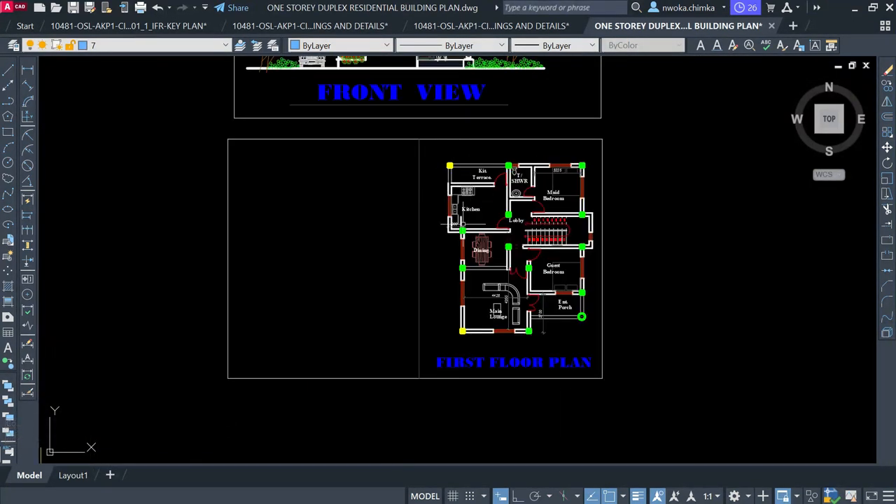
pyautogui.scroll(-2, 539, 220)
pyautogui.moveTo(320, 358); pyautogui.dragTo(392, 168, button='middle')
pyautogui.scroll(2, 241, 264)
pyautogui.scroll(-4, 271, 206)
pyautogui.scroll(2, 275, 192)
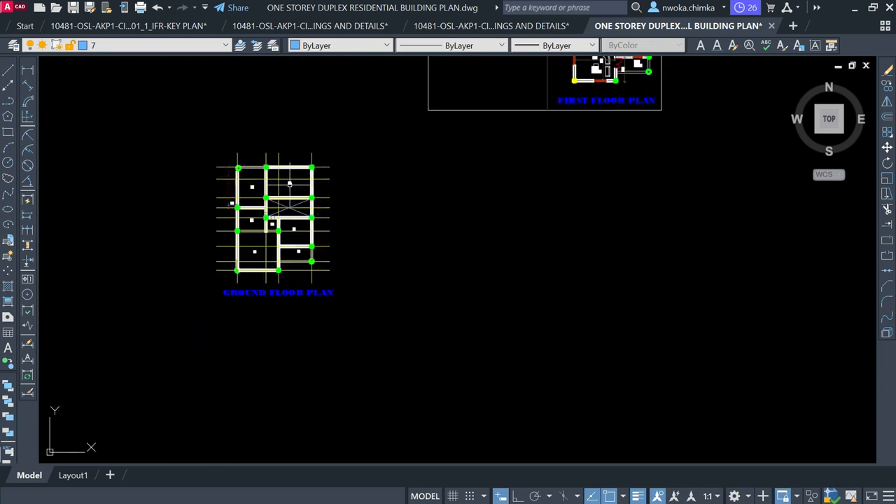
pyautogui.moveTo(405, 144); pyautogui.dragTo(220, 344, button='middle')
pyautogui.scroll(4, 427, 202)
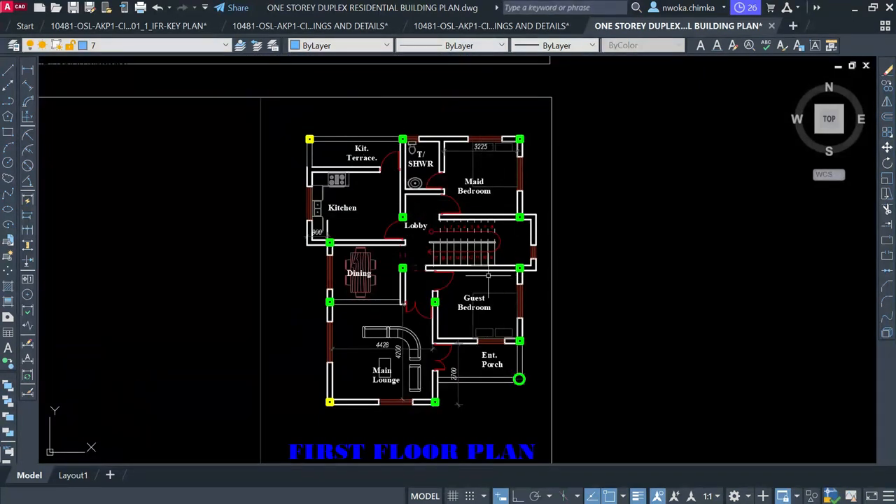
pyautogui.scroll(2, 303, 135)
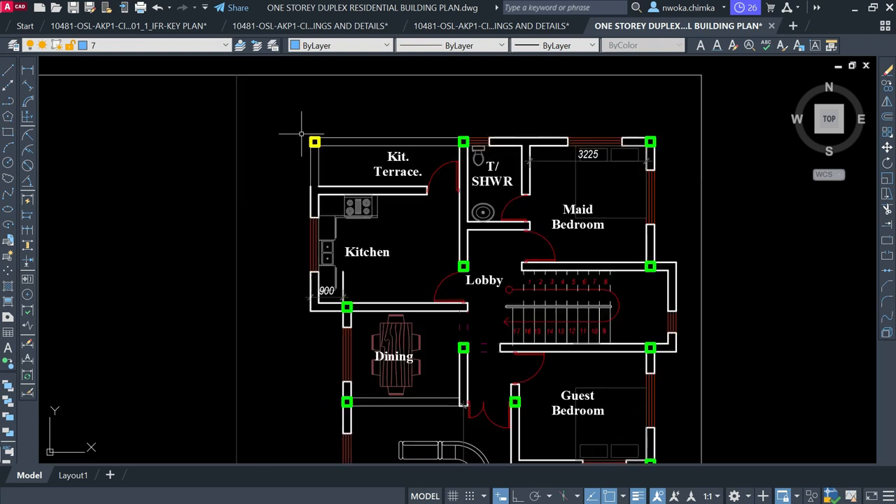
pyautogui.click(301, 130)
pyautogui.scroll(-4, 314, 140)
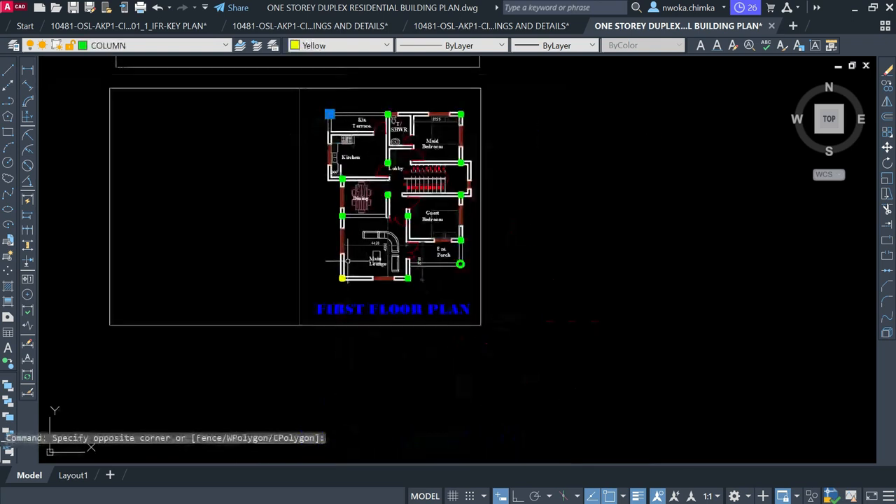
pyautogui.scroll(4, 333, 270)
pyautogui.click(371, 311)
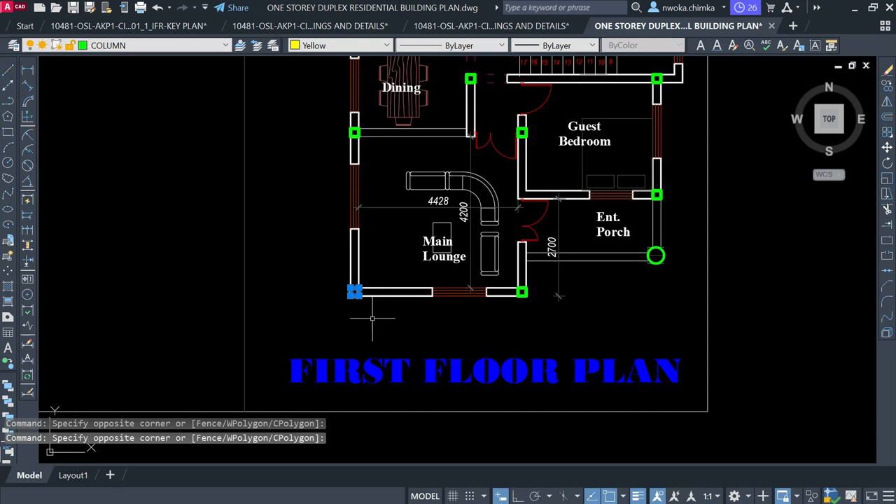
pyautogui.scroll(4, 357, 290)
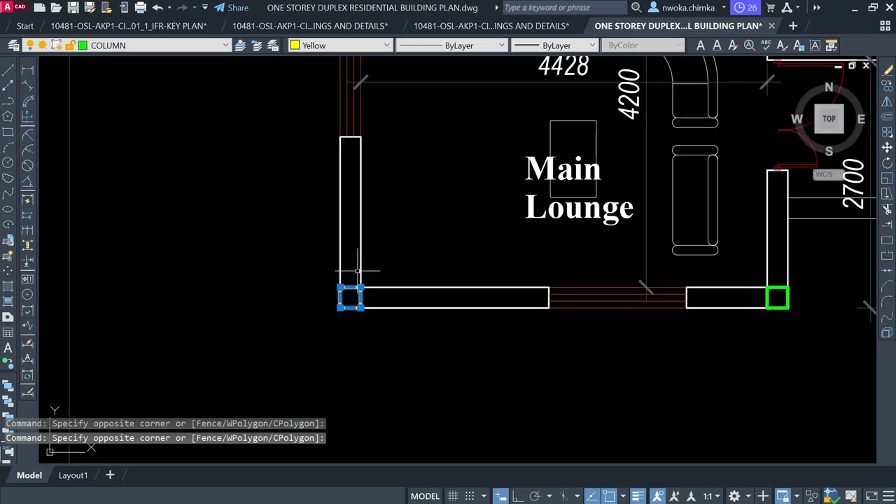
pyautogui.scroll(-6, 351, 295)
pyautogui.moveTo(352, 296); pyautogui.dragTo(351, 417, button='middle')
pyautogui.scroll(5, 352, 180)
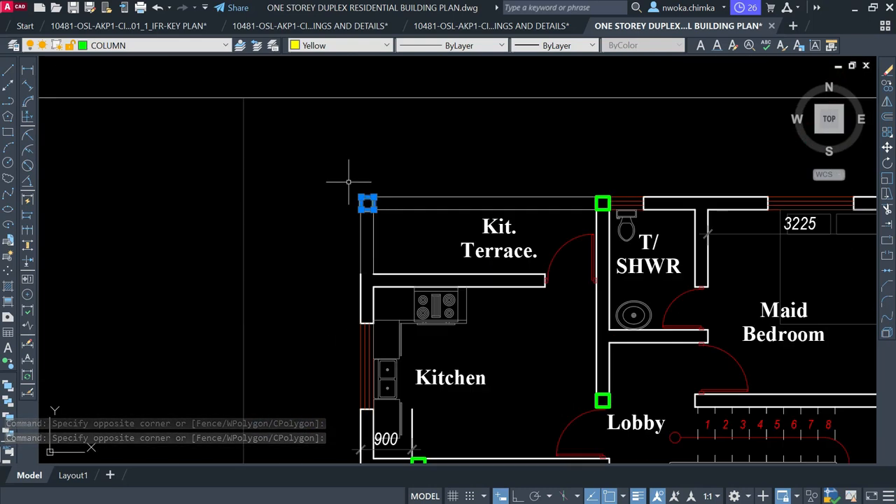
pyautogui.press('Escape')
pyautogui.scroll(-6, 456, 149)
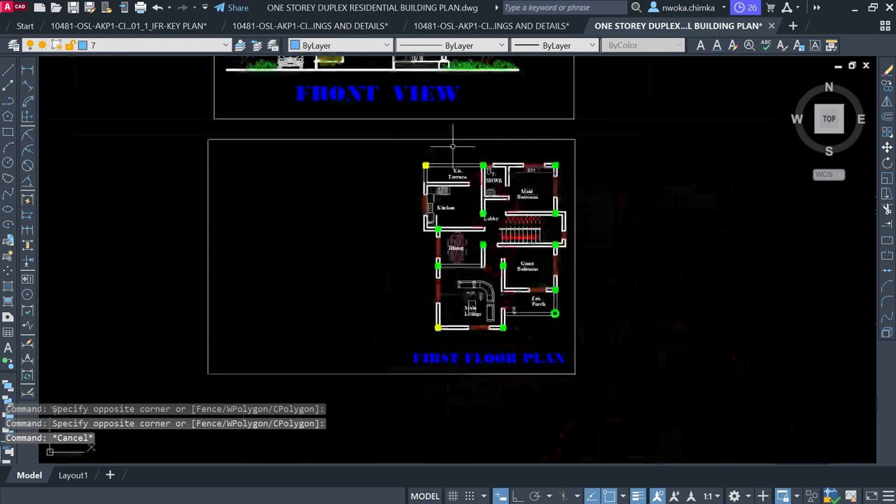
pyautogui.scroll(-2, 493, 146)
pyautogui.scroll(1, 525, 116)
pyautogui.scroll(-1, 538, 102)
pyautogui.moveTo(339, 286); pyautogui.dragTo(440, 147, button='middle')
pyautogui.scroll(2, 283, 263)
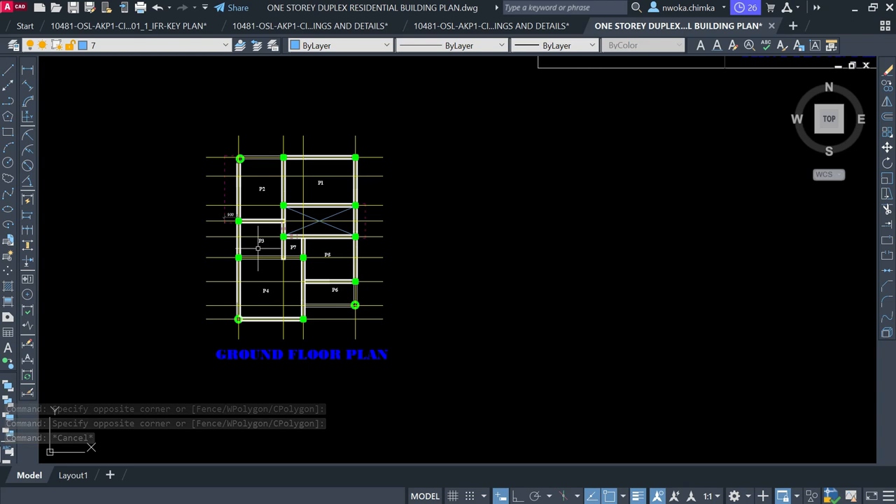
# Crossing-window select the whole ground floor plan with its grid, walls and columns
pyautogui.scroll(-4, 275, 238)
pyautogui.scroll(2, 275, 234)
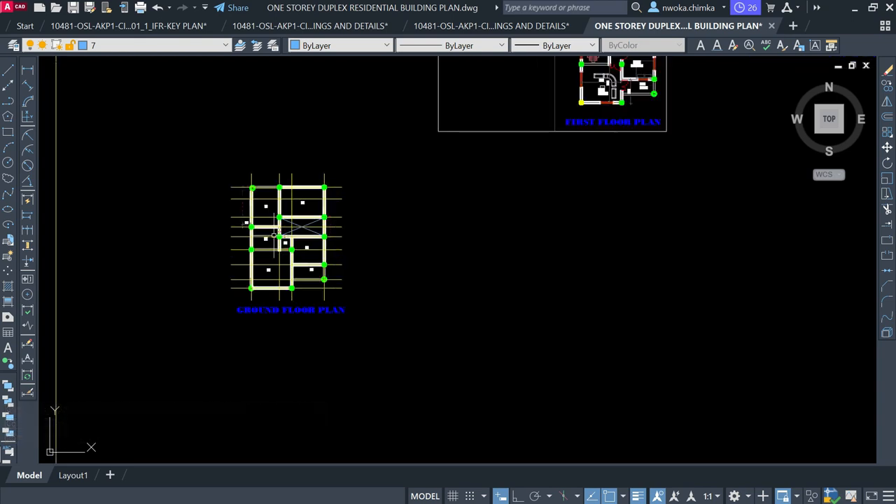
pyautogui.scroll(3, 278, 242)
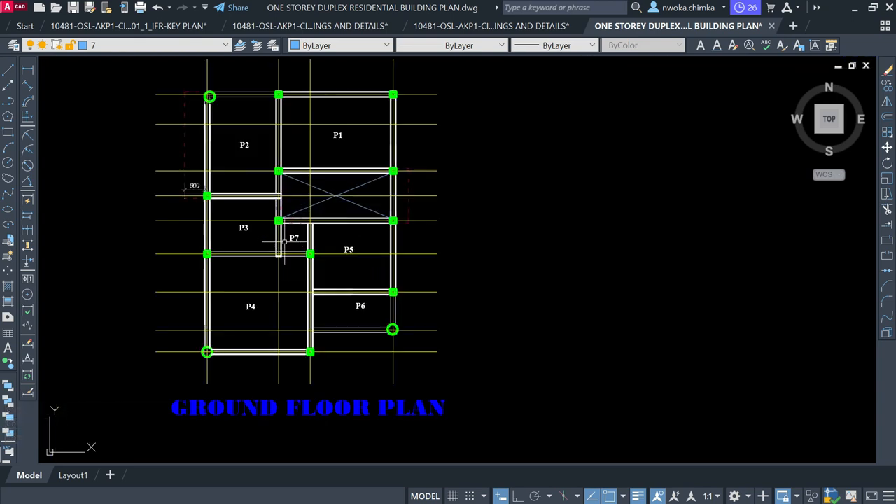
pyautogui.moveTo(288, 238)
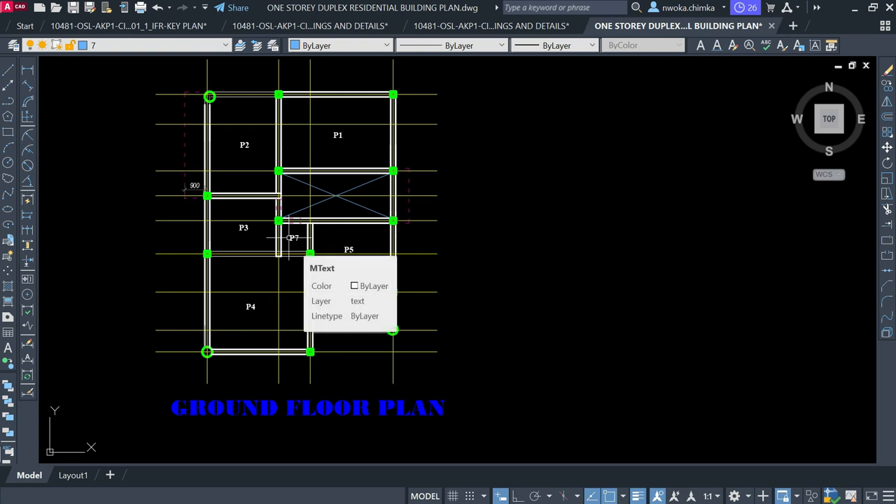
pyautogui.scroll(-2, 290, 238)
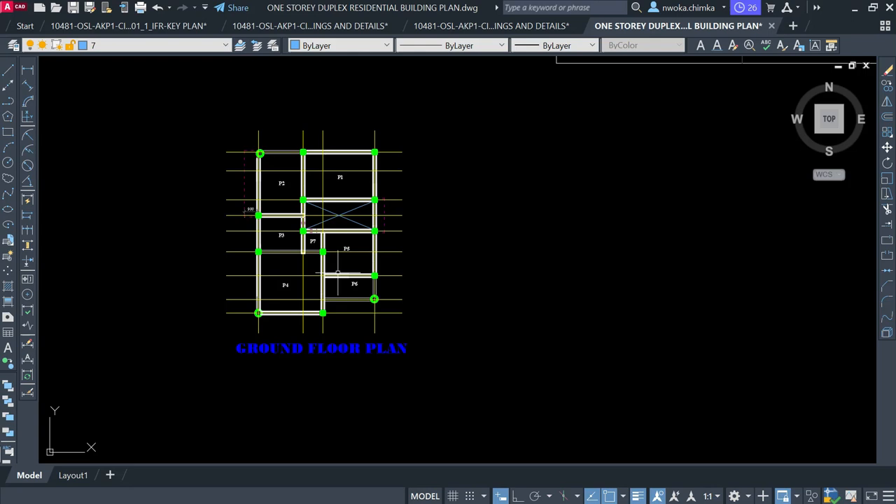
pyautogui.moveTo(337, 273)
pyautogui.scroll(-2, 384, 221)
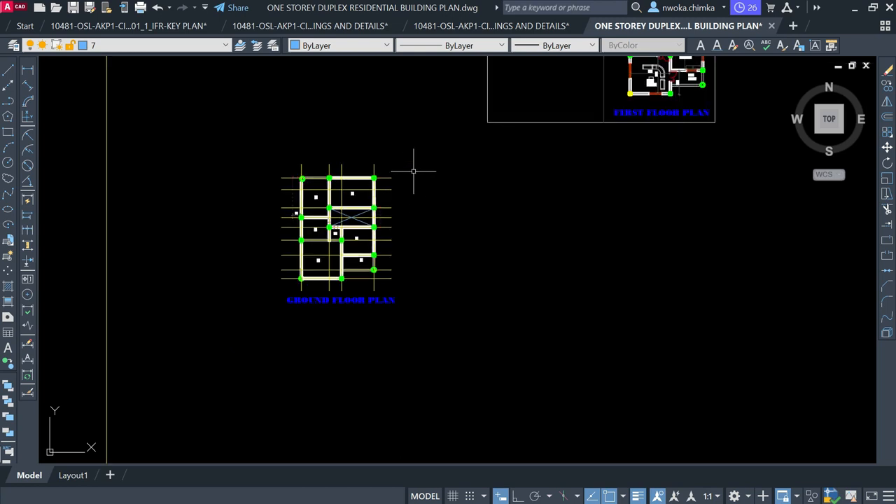
pyautogui.click(456, 133)
pyautogui.click(219, 349)
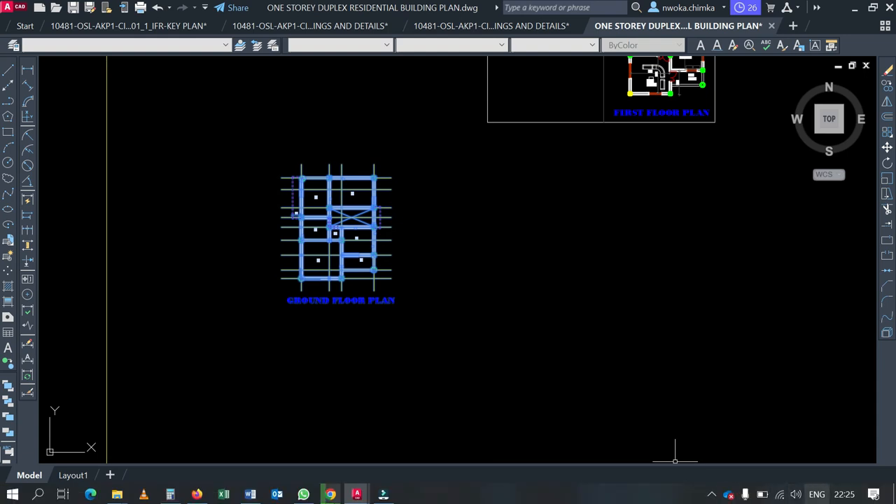
pyautogui.click(306, 233)
pyautogui.scroll(4, 294, 213)
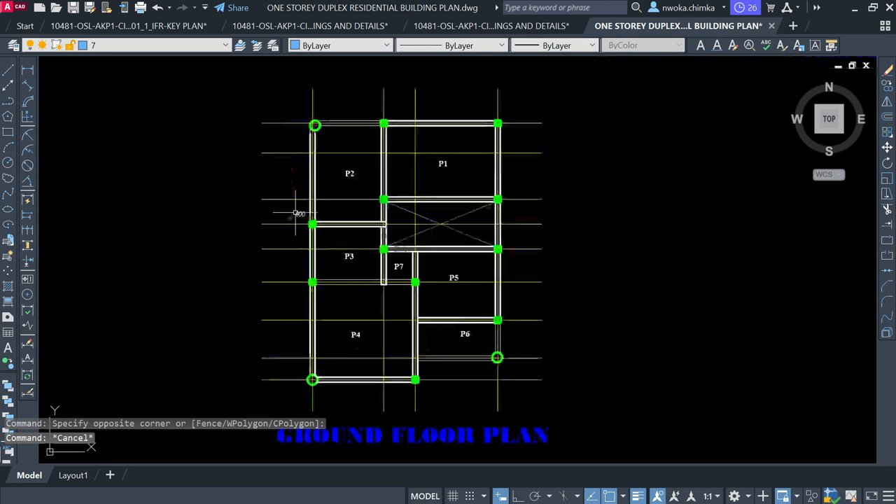
pyautogui.scroll(-2, 298, 214)
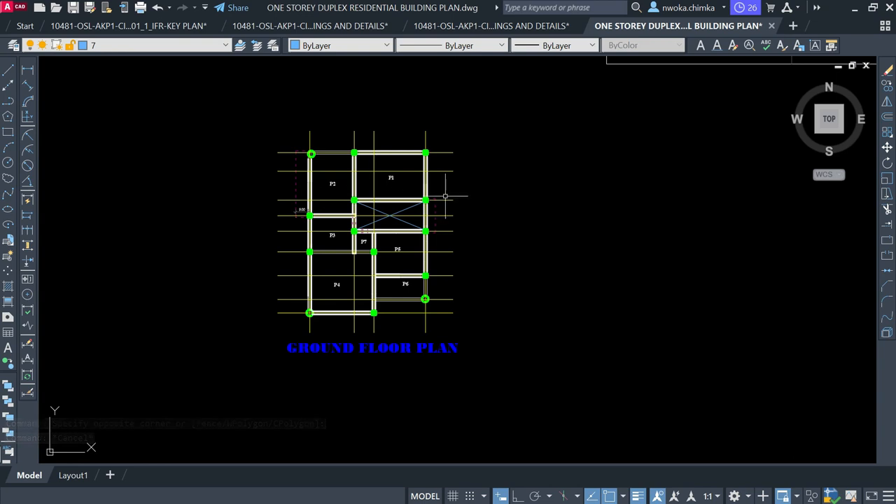
pyautogui.click(515, 115)
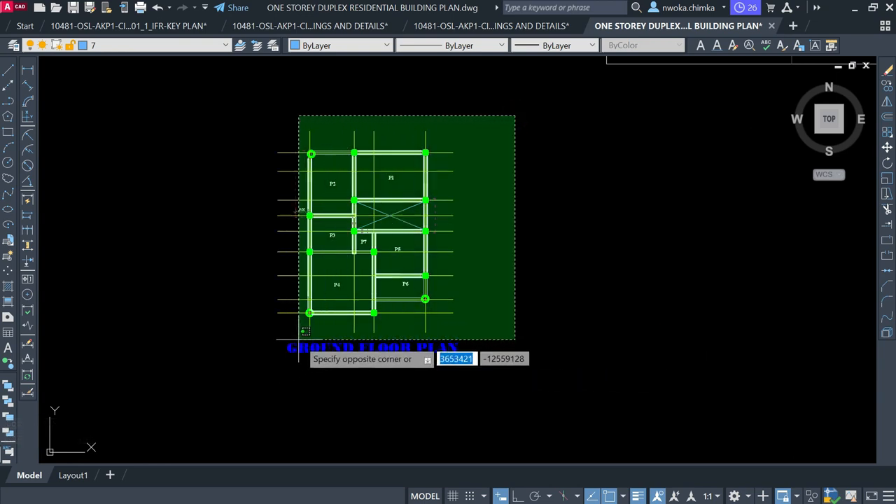
pyautogui.click(515, 241)
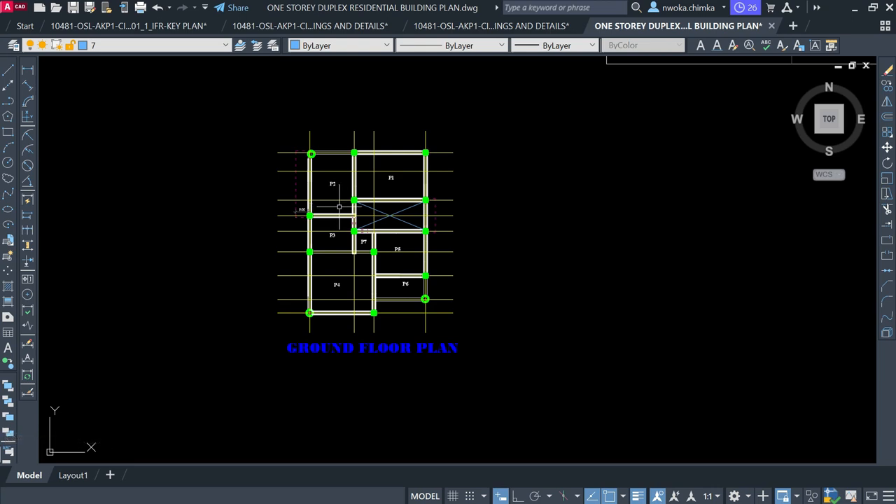
pyautogui.click(853, 8)
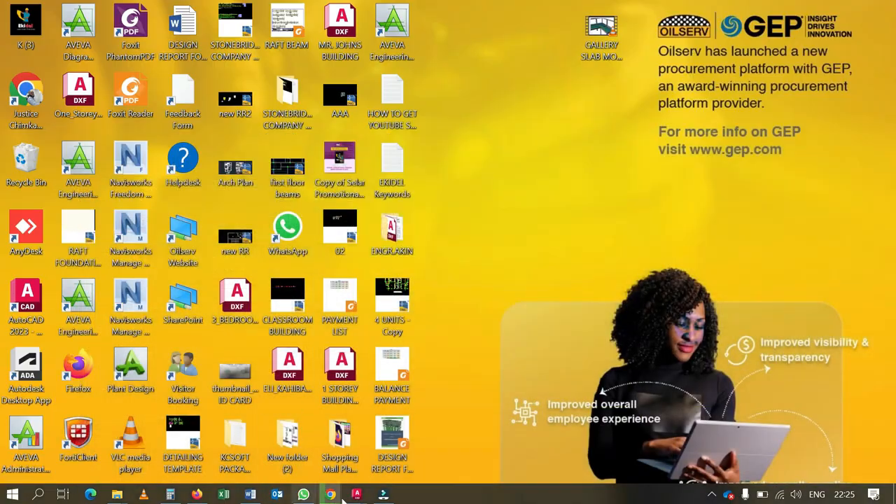
# Restore the duplex drawing, look over the plan, then minimize AutoCAD to the desktop
pyautogui.click(822, 440)
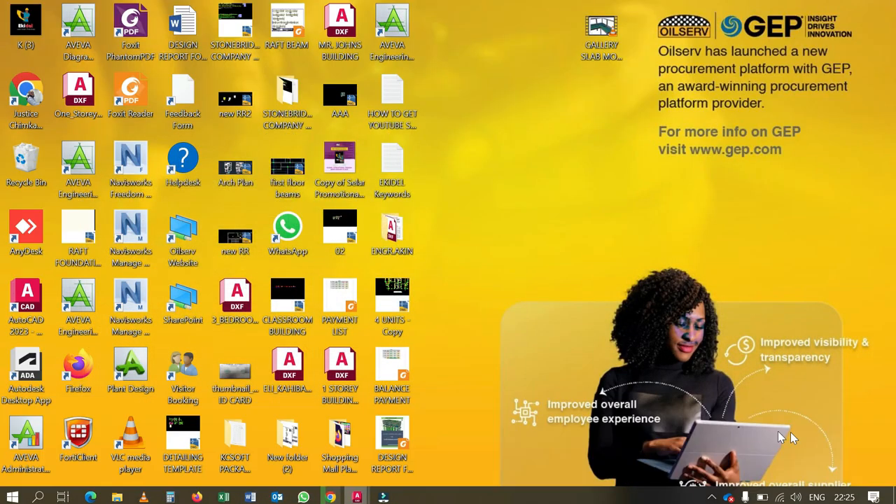
pyautogui.scroll(4, 345, 247)
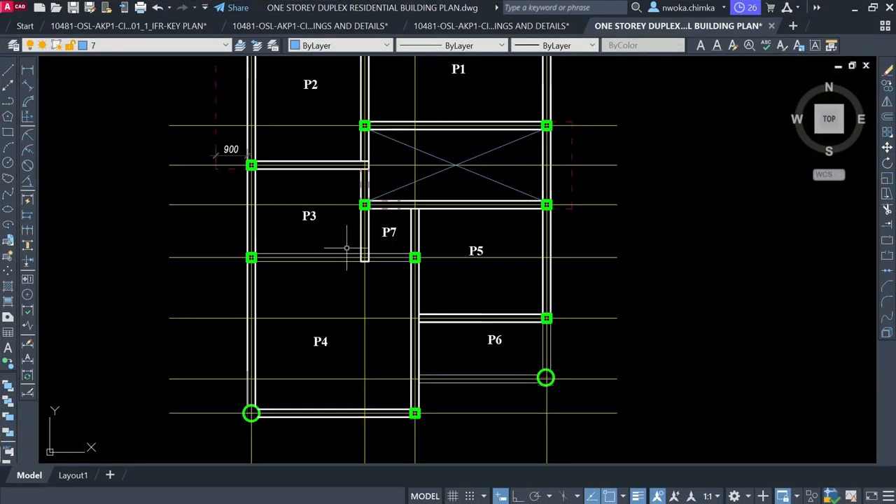
pyautogui.moveTo(304, 484)
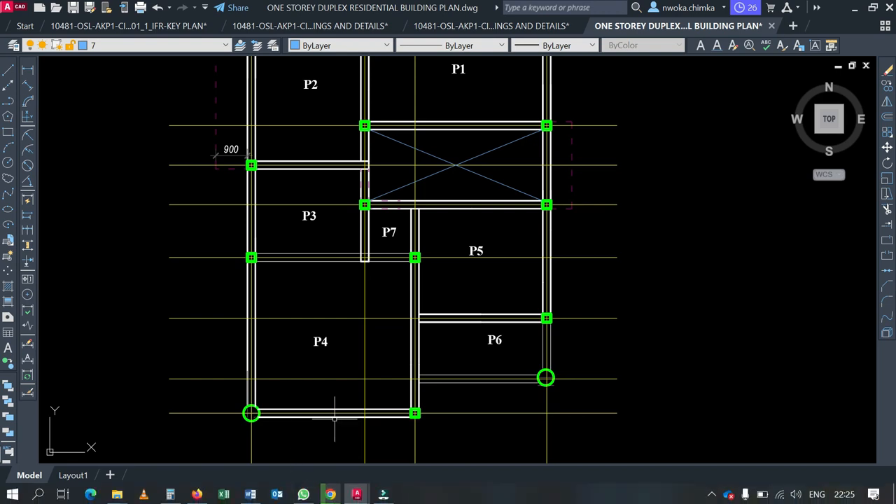
pyautogui.scroll(-4, 354, 290)
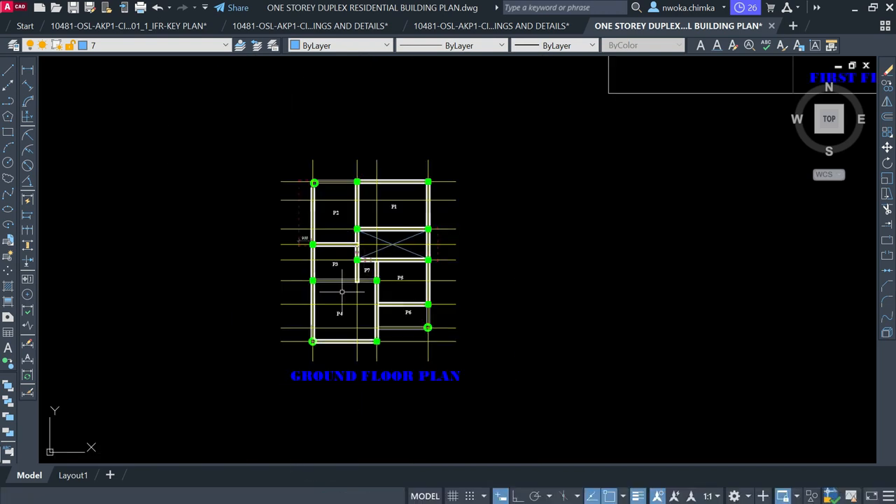
pyautogui.scroll(2, 342, 310)
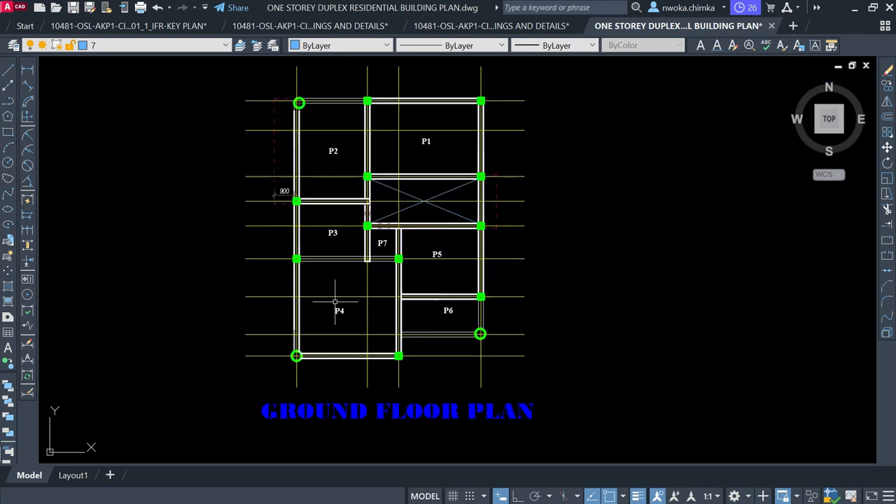
pyautogui.click(853, 10)
# Open TWO STOREY RESIDENTIAL BUILDING.dwg from the WEEK 1 Explorer window
pyautogui.moveTo(126, 490)
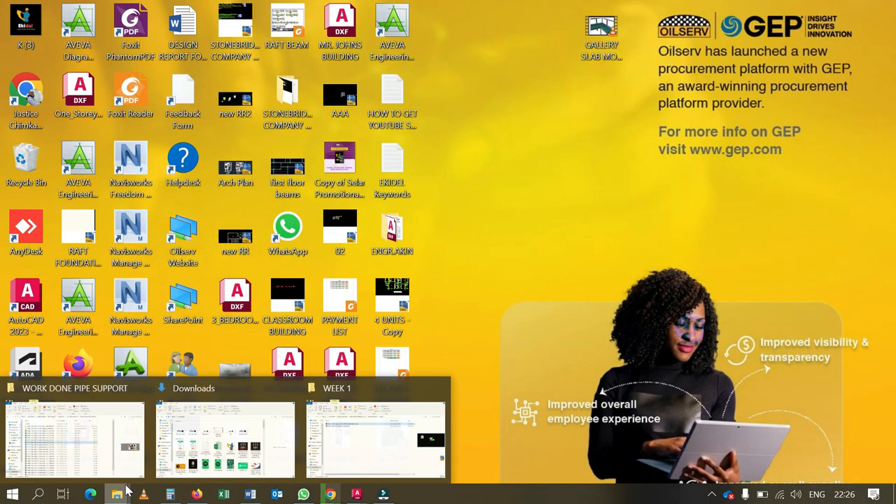
pyautogui.click(345, 444)
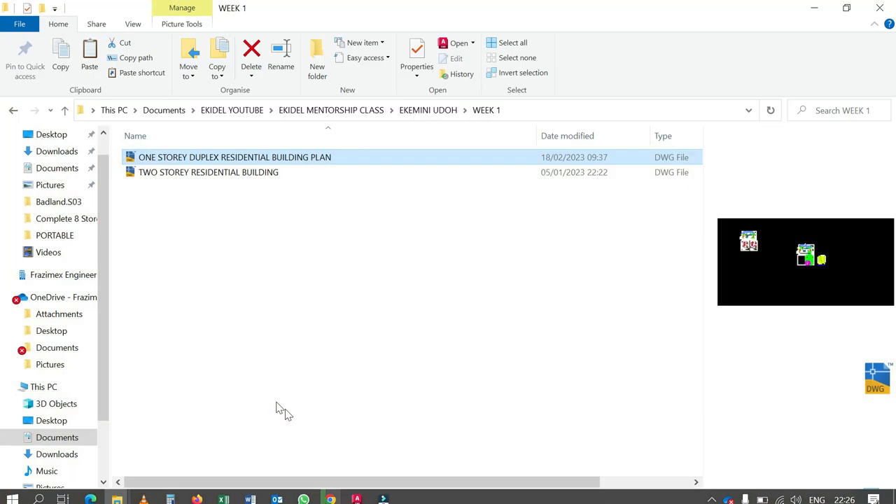
pyautogui.click(227, 231)
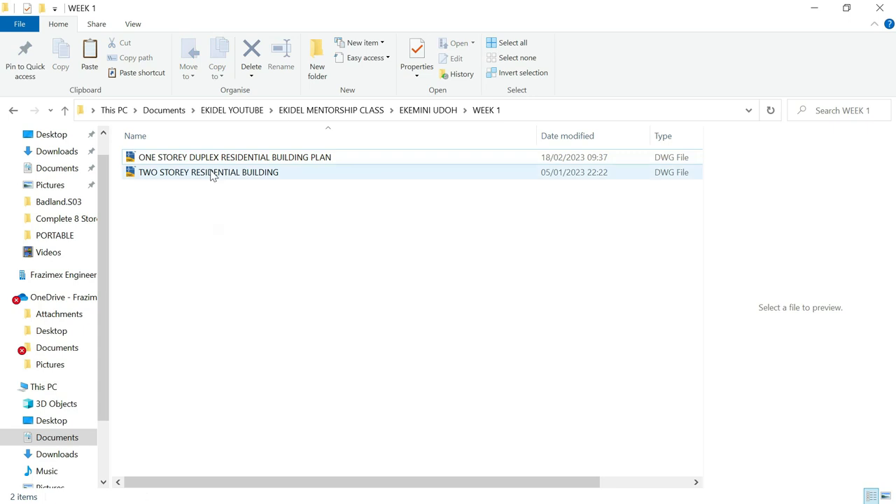
pyautogui.click(213, 173)
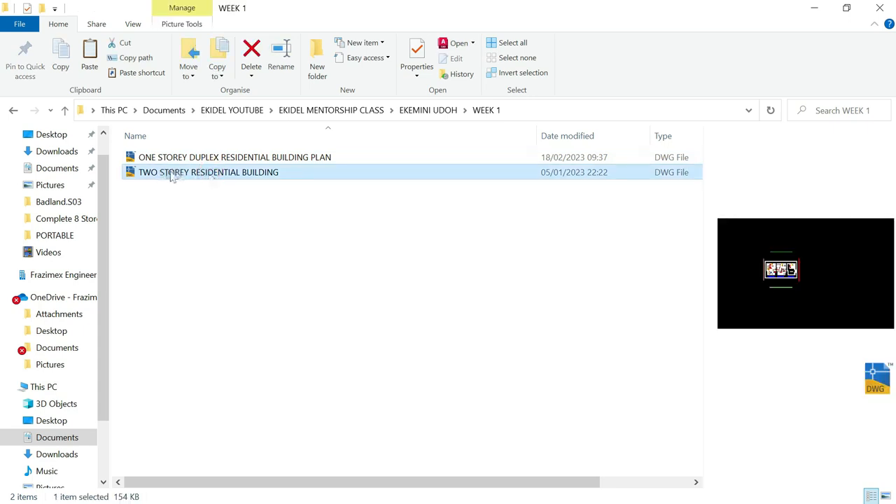
pyautogui.doubleClick(176, 174)
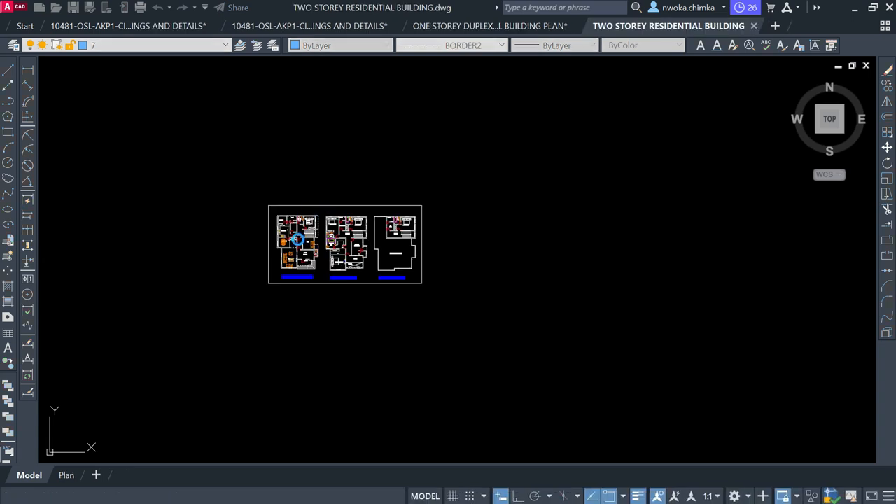
# Turn on lineweight display so the two-storey plans' walls appear thick
pyautogui.scroll(4, 297, 242)
pyautogui.scroll(2, 329, 314)
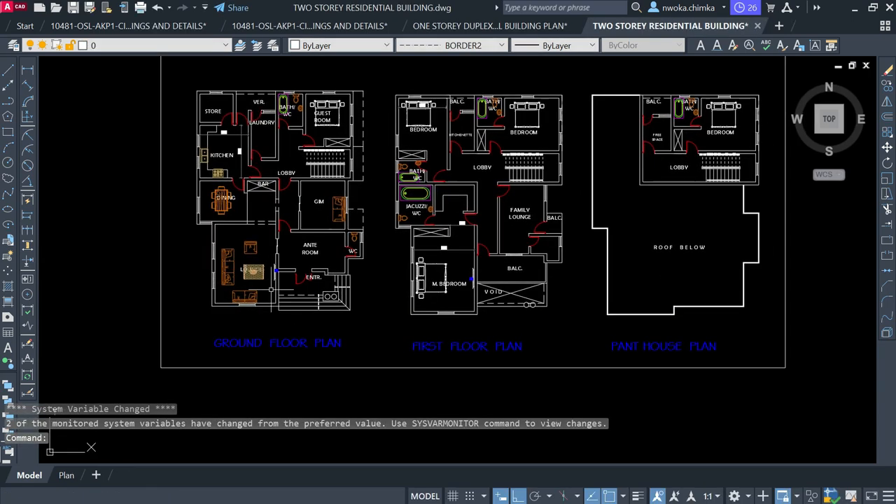
pyautogui.moveTo(607, 331); pyautogui.dragTo(419, 348, button='middle')
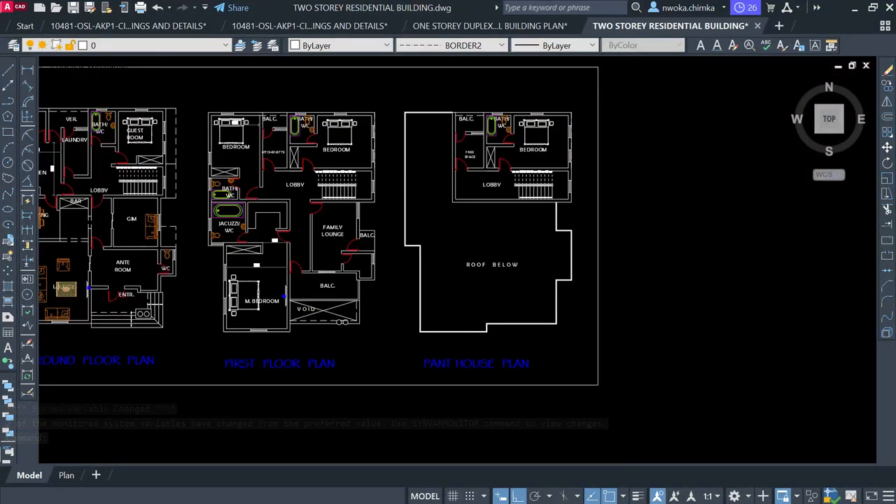
pyautogui.scroll(-2, 567, 155)
pyautogui.scroll(2, 287, 162)
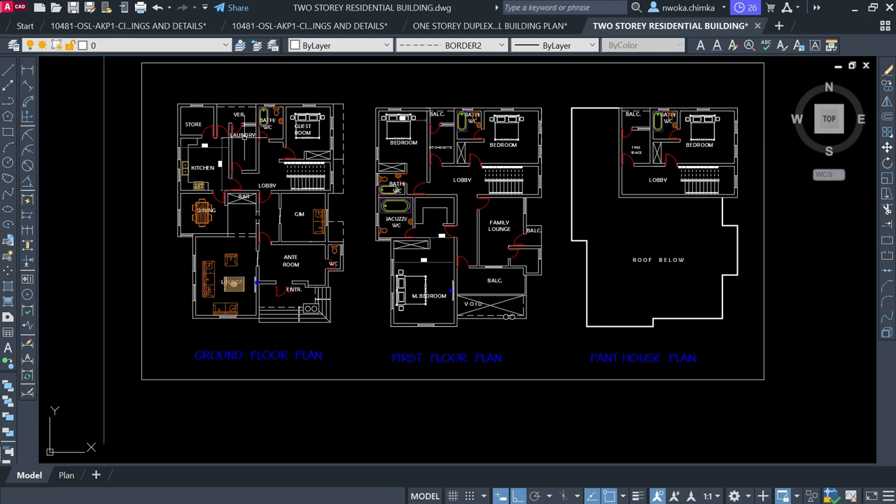
pyautogui.scroll(2, 327, 126)
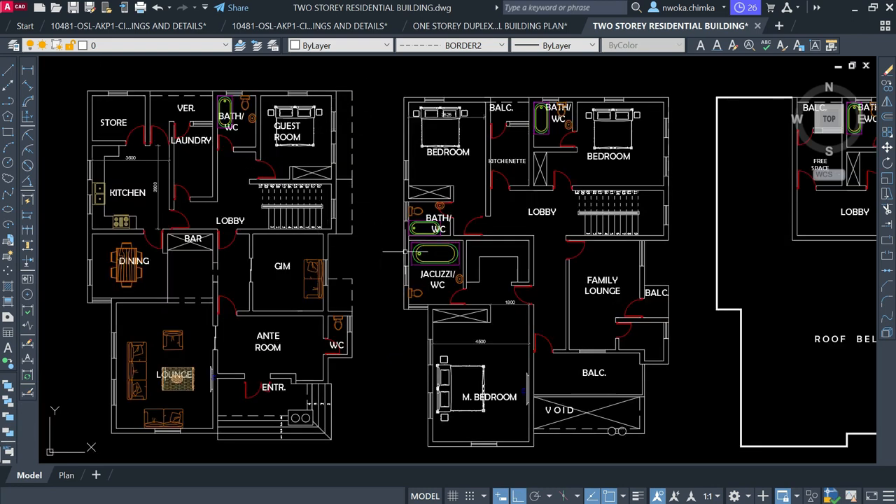
pyautogui.click(634, 495)
# Switch back to the ONE STOREY DUPLEX drawing
pyautogui.scroll(-2, 276, 207)
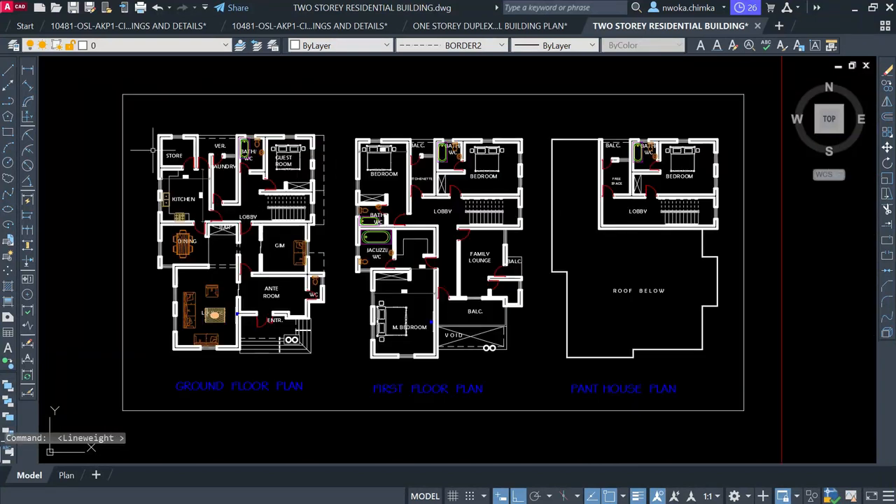
pyautogui.scroll(-2, 329, 121)
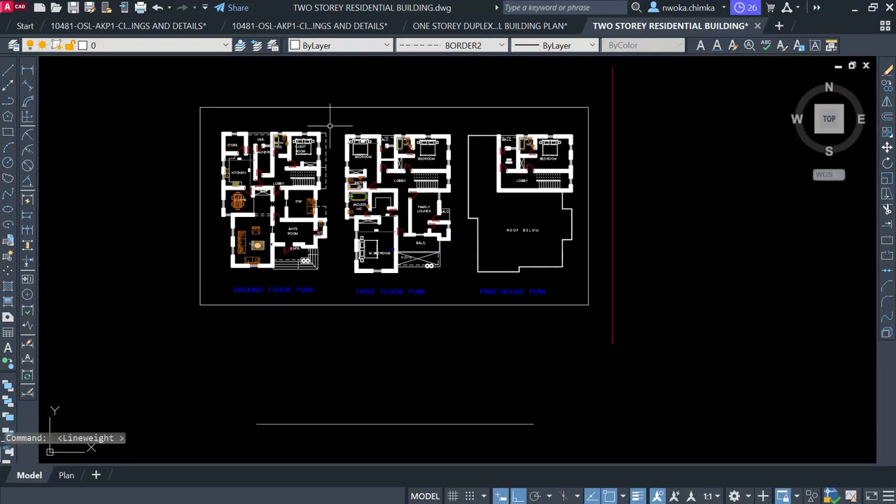
pyautogui.click(536, 28)
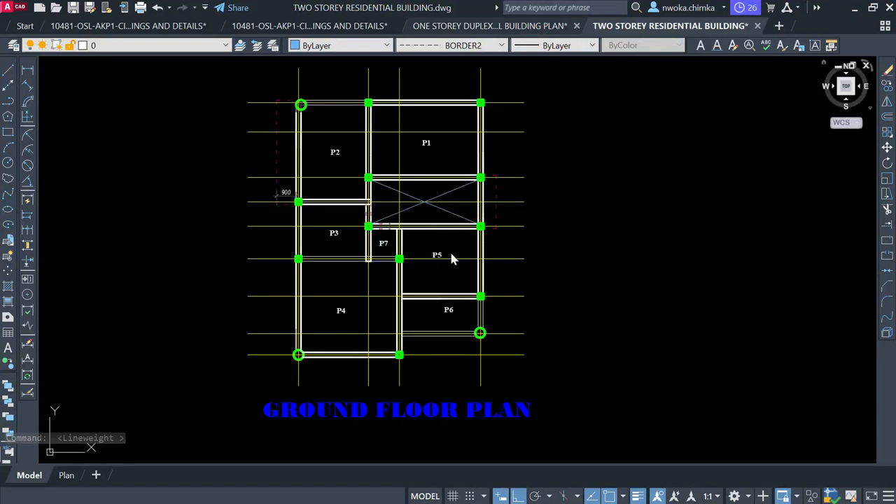
# Pan the duplex drawing so its whole ground floor plan shows
pyautogui.scroll(-4, 397, 249)
pyautogui.scroll(-4, 454, 256)
pyautogui.scroll(-2, 346, 232)
pyautogui.moveTo(365, 194); pyautogui.dragTo(386, 224, button='middle')
pyautogui.scroll(6, 420, 294)
pyautogui.scroll(-6, 517, 317)
pyautogui.scroll(6, 202, 104)
pyautogui.scroll(-4, 182, 180)
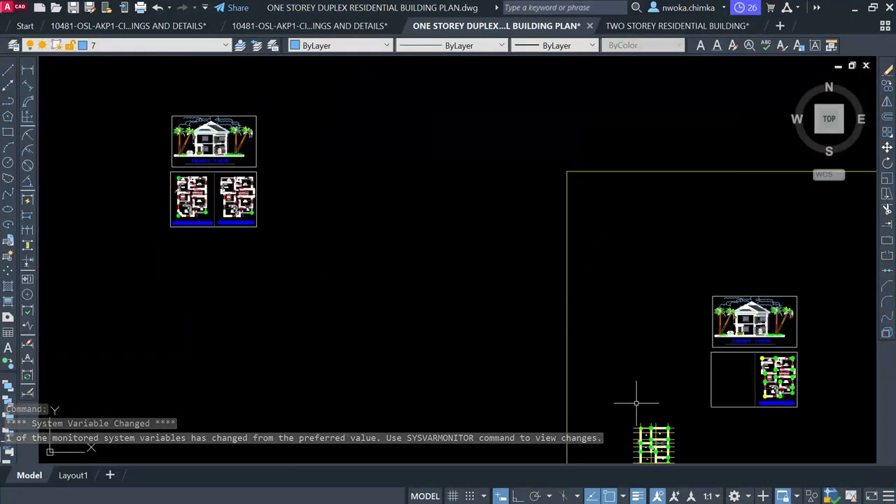
pyautogui.moveTo(636, 404); pyautogui.dragTo(339, 132, button='middle')
pyautogui.scroll(4, 411, 196)
pyautogui.scroll(4, 280, 134)
pyautogui.moveTo(274, 107); pyautogui.dragTo(284, 250, button='middle')
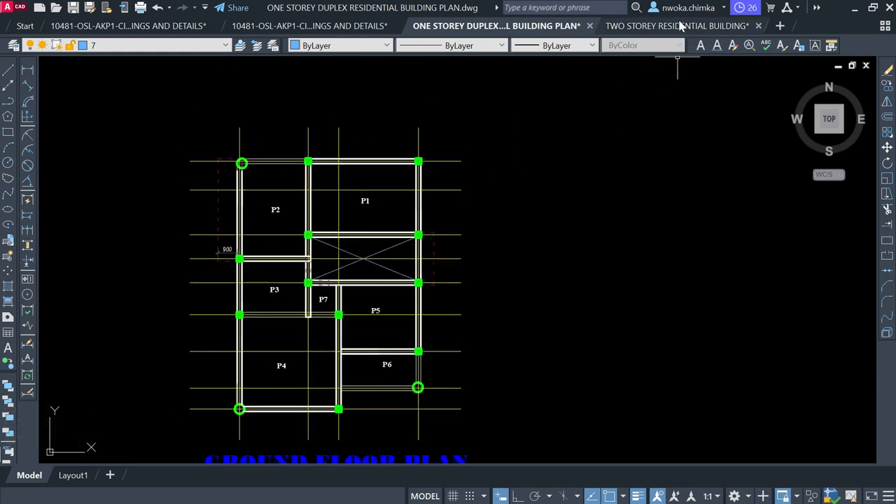
# Alternate between the duplex and two-storey drawings, ending on TWO STOREY RESIDENTIAL BUILDING
pyautogui.click(678, 26)
pyautogui.scroll(2, 251, 175)
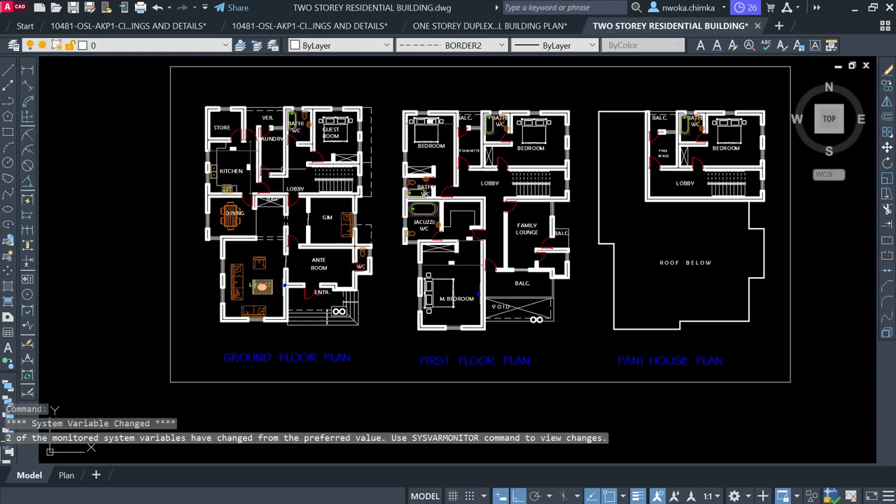
pyautogui.scroll(-2, 426, 172)
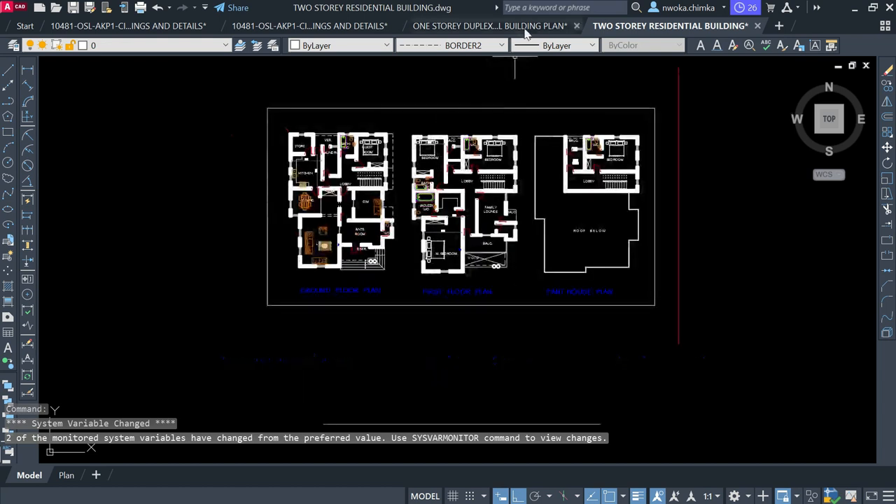
pyautogui.click(525, 26)
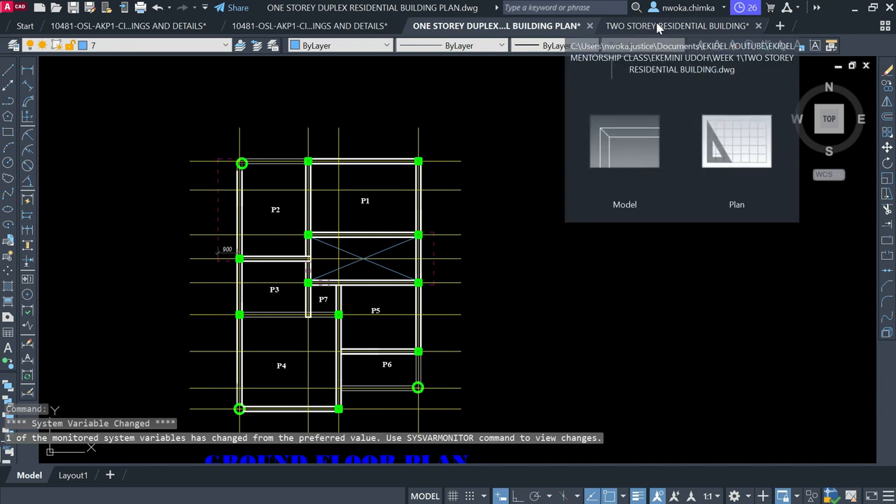
pyautogui.click(661, 26)
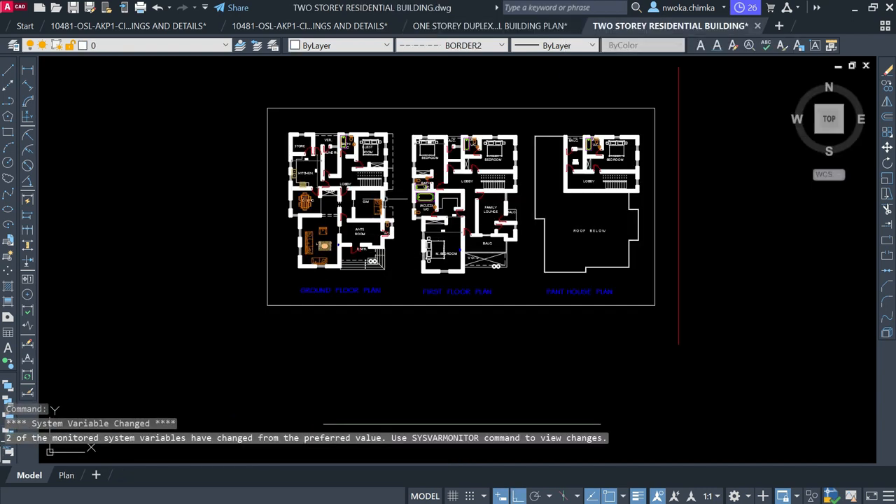
pyautogui.click(529, 41)
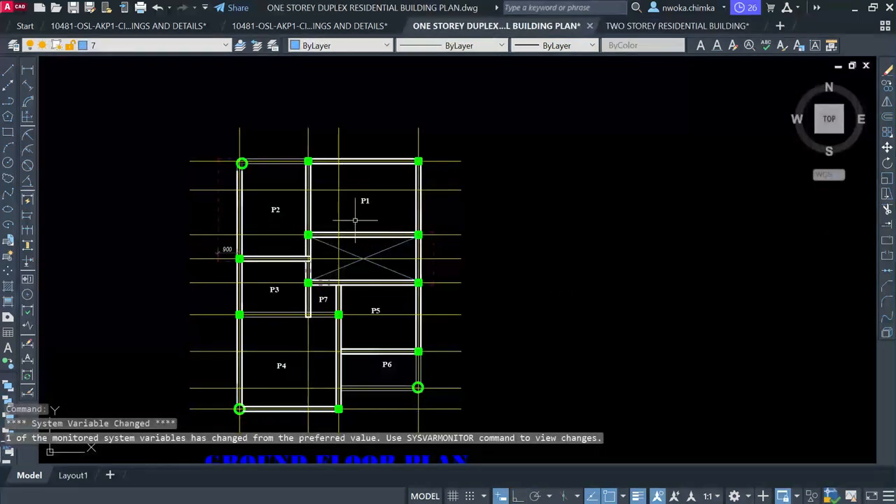
pyautogui.scroll(-2, 354, 220)
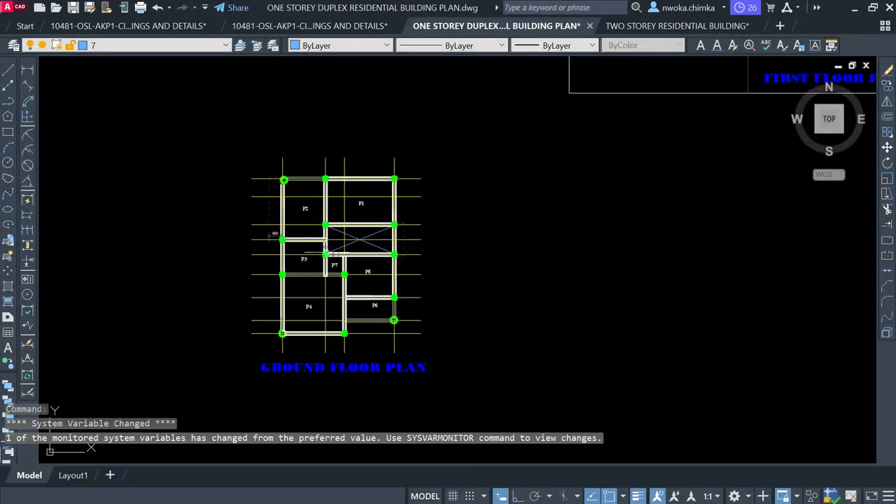
pyautogui.click(646, 28)
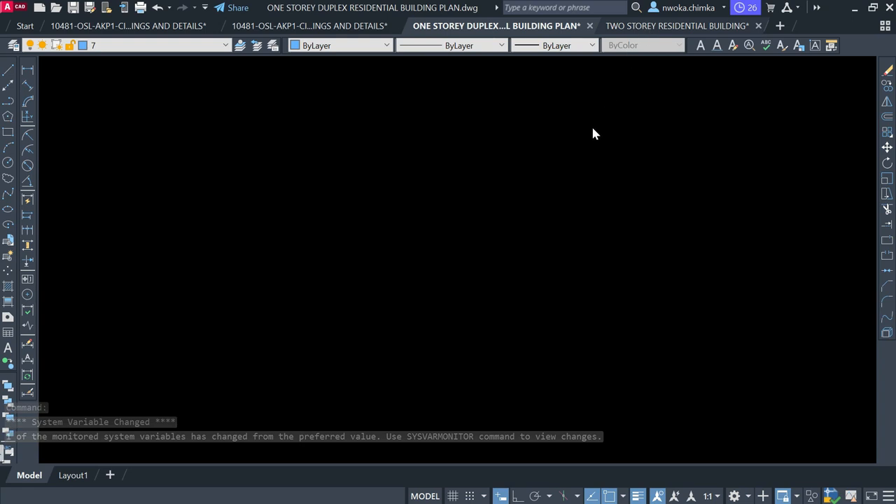
pyautogui.scroll(2, 377, 157)
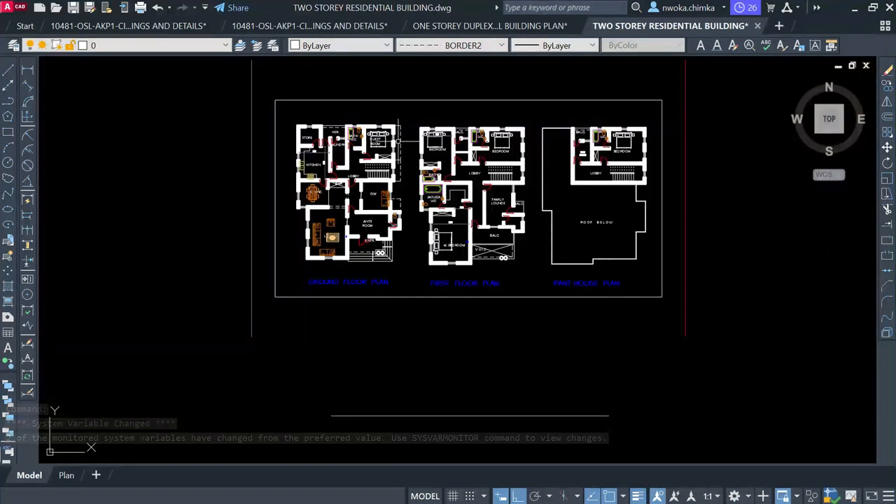
pyautogui.scroll(4, 364, 250)
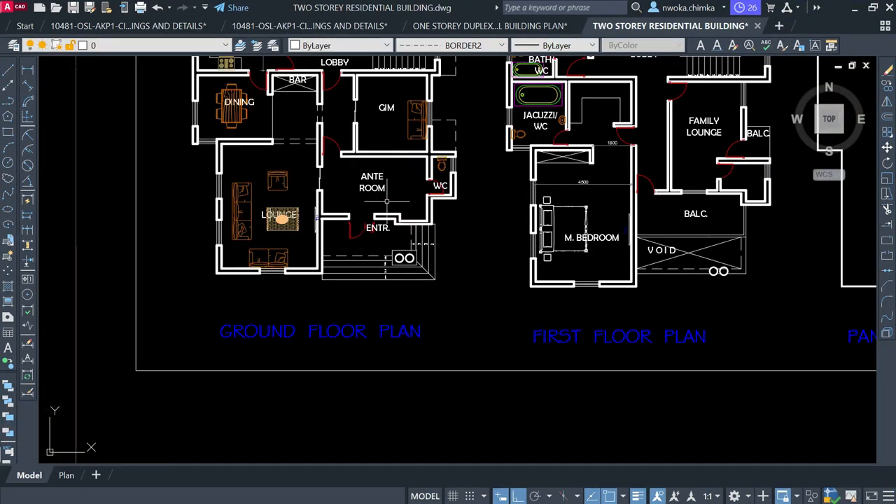
pyautogui.scroll(2, 448, 119)
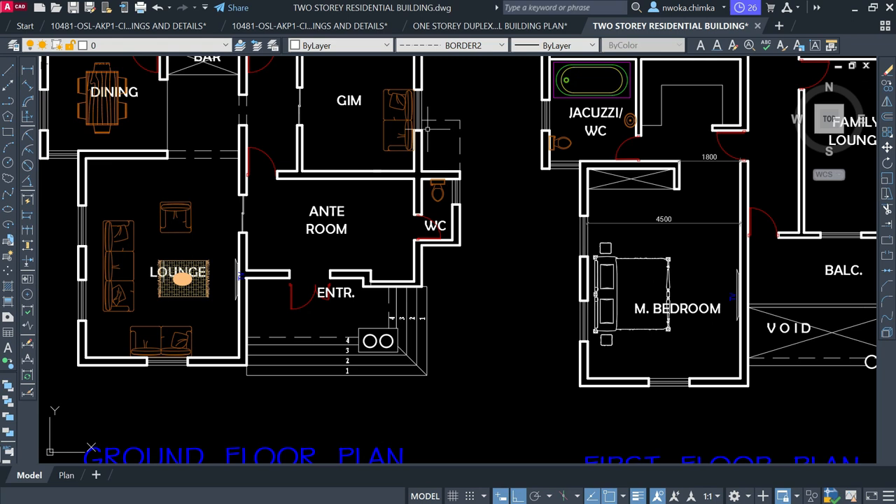
pyautogui.moveTo(455, 141)
pyautogui.mouseDown(button='middle')
pyautogui.moveTo(424, 185)
pyautogui.moveTo(457, 402)
pyautogui.mouseUp(button='middle')
pyautogui.scroll(-2, 342, 211)
pyautogui.moveTo(591, 210)
pyautogui.mouseDown(button='middle')
pyautogui.moveTo(386, 207)
pyautogui.moveTo(240, 178)
pyautogui.mouseUp(button='middle')
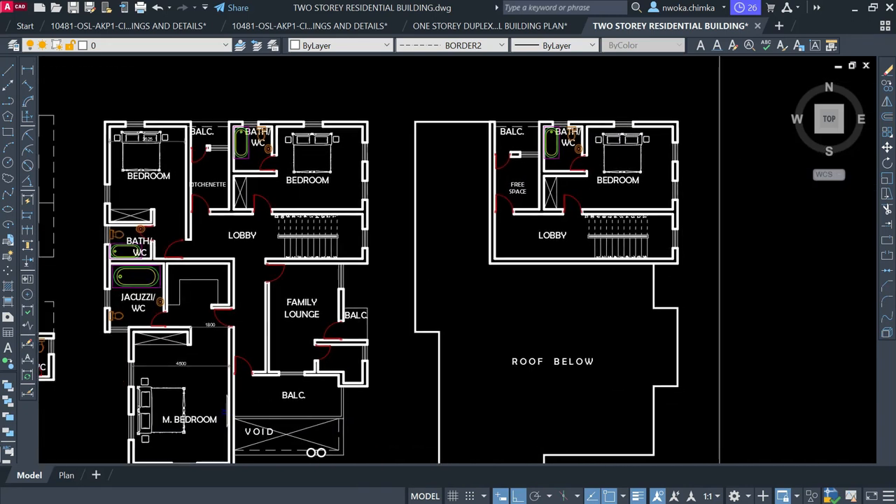
pyautogui.moveTo(592, 261); pyautogui.dragTo(487, 197, button='middle')
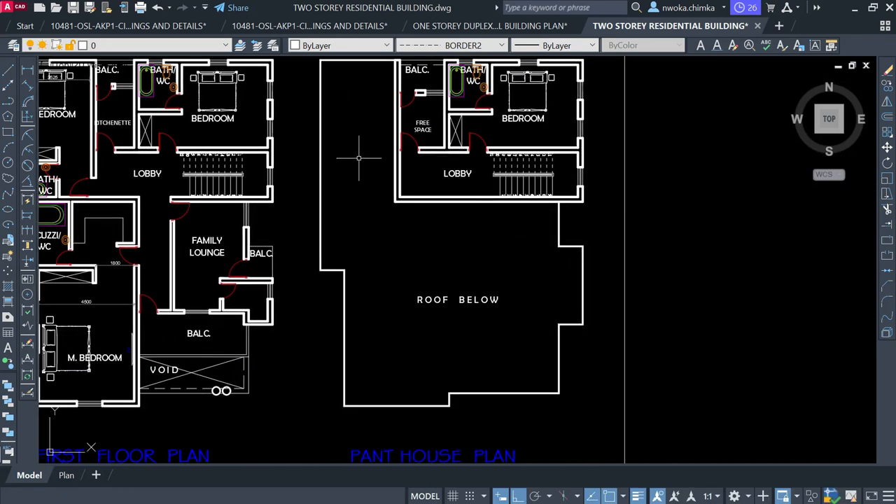
pyautogui.scroll(-2, 470, 307)
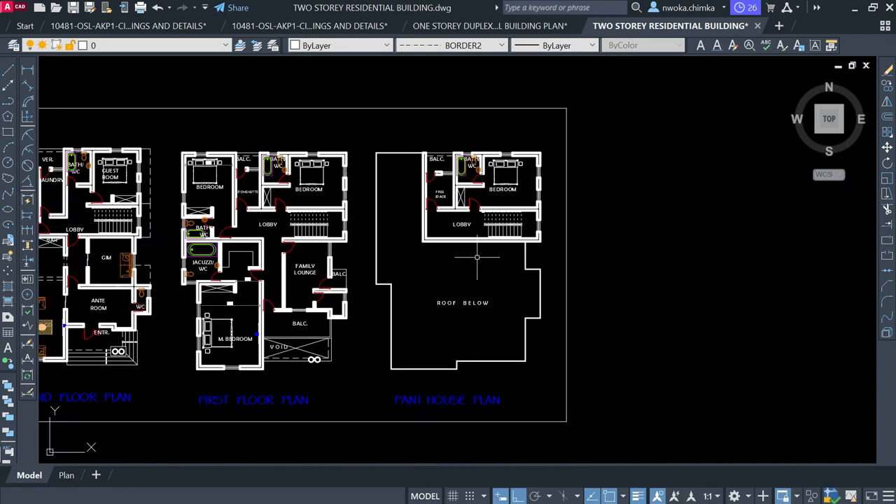
pyautogui.click(414, 138)
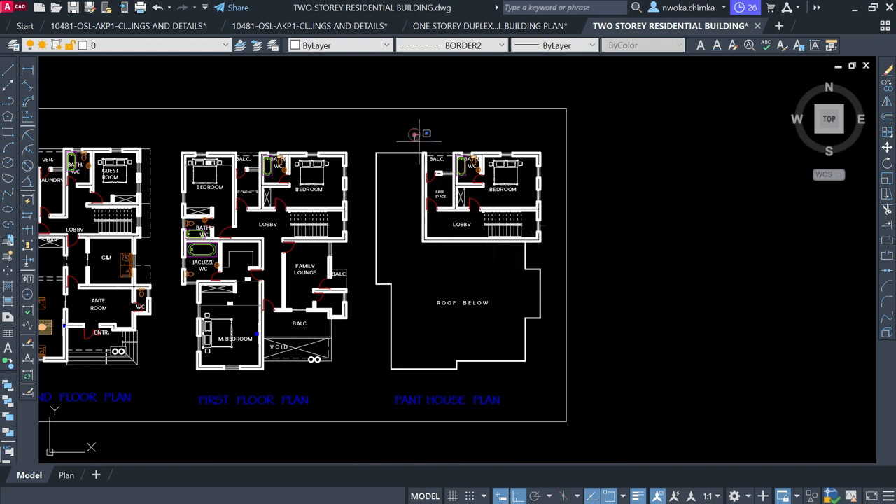
pyautogui.click(442, 140)
pyautogui.scroll(-2, 504, 140)
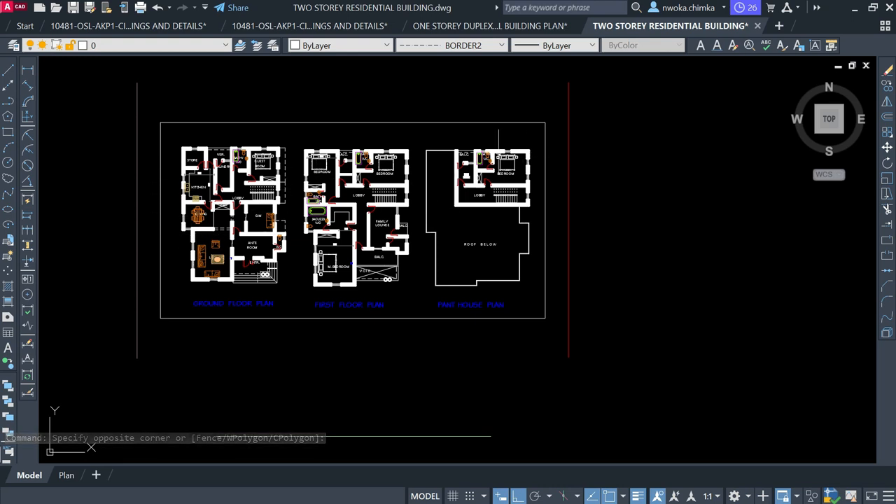
pyautogui.scroll(2, 196, 183)
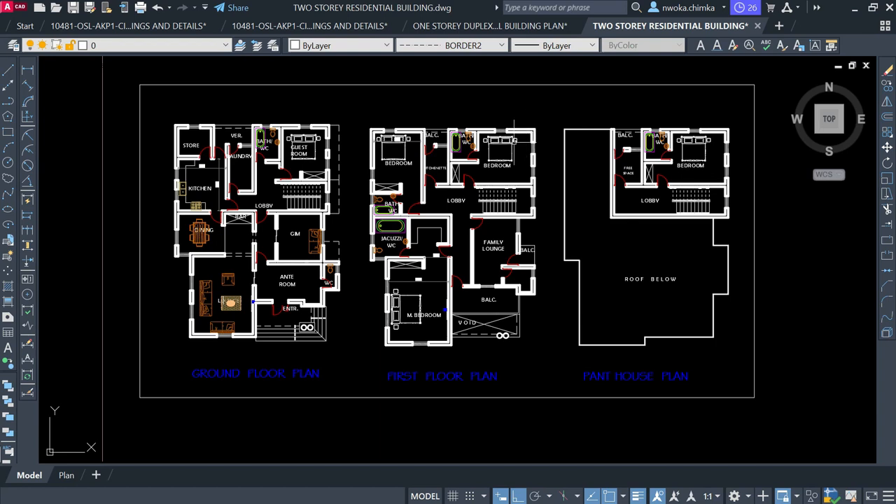
pyautogui.moveTo(519, 152); pyautogui.dragTo(459, 173, button='middle')
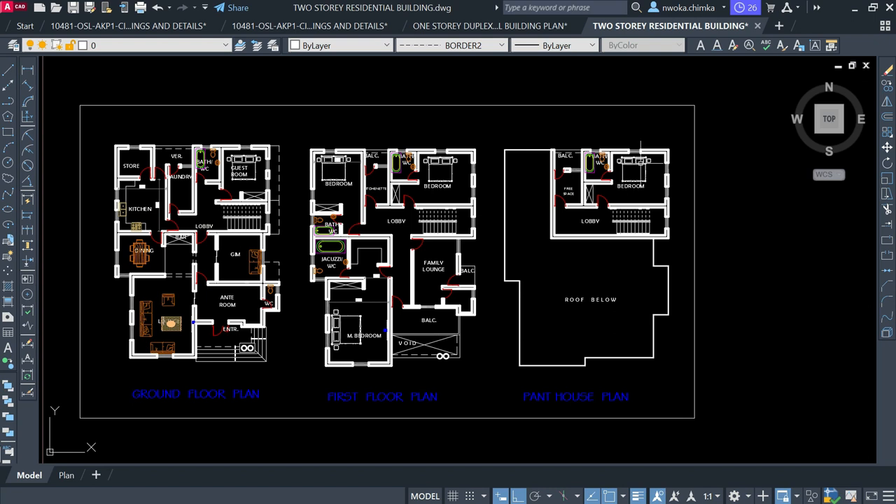
pyautogui.scroll(3, 644, 168)
pyautogui.scroll(-3, 480, 238)
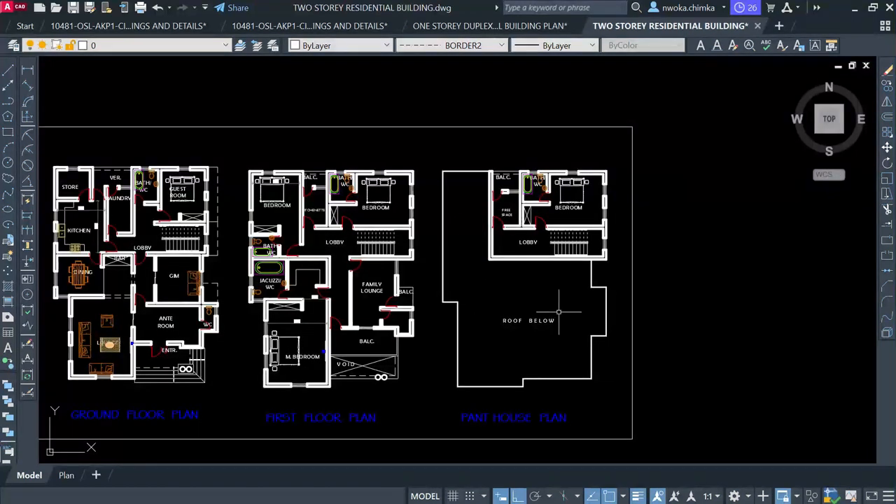
pyautogui.scroll(2, 518, 357)
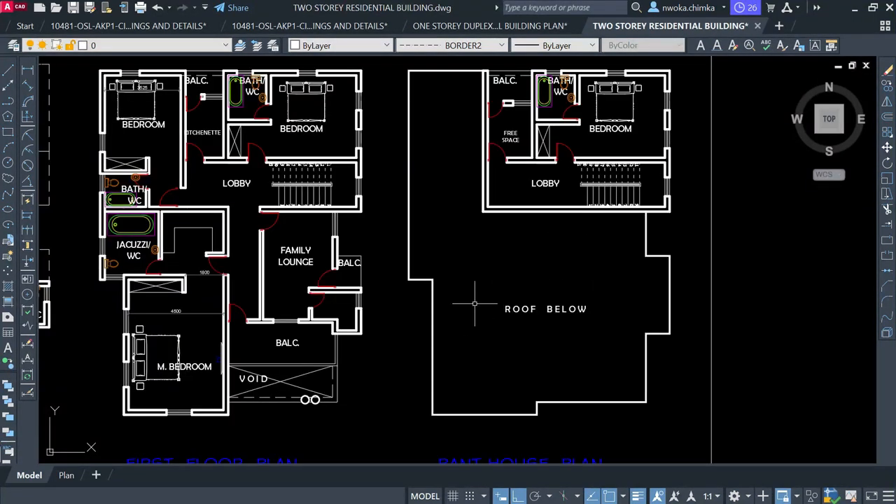
pyautogui.moveTo(537, 236); pyautogui.dragTo(480, 294, button='middle')
pyautogui.click(397, 110)
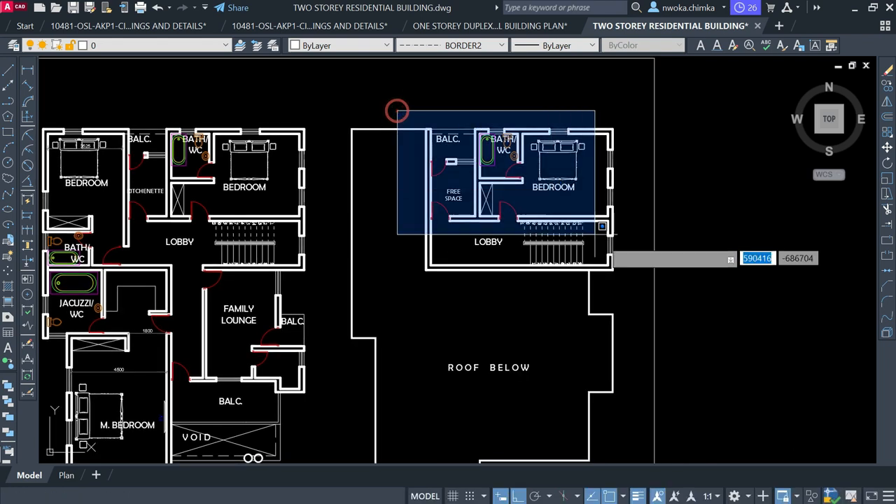
pyautogui.click(633, 284)
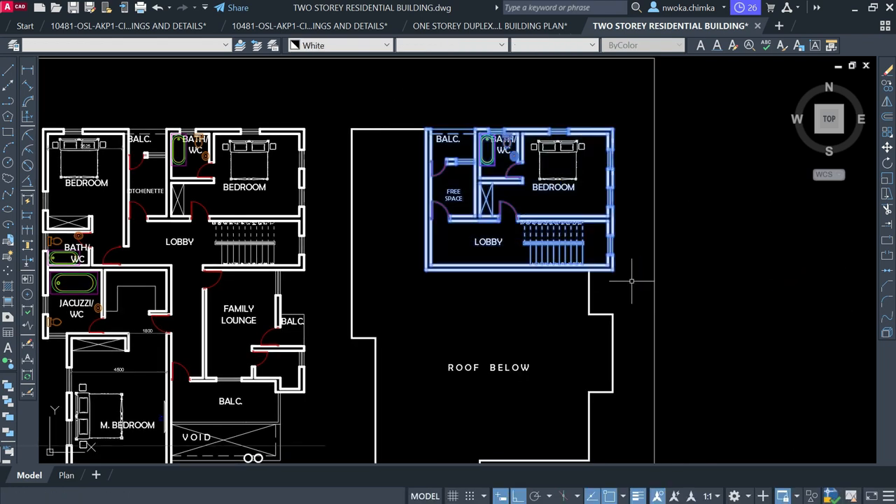
pyautogui.press('Escape')
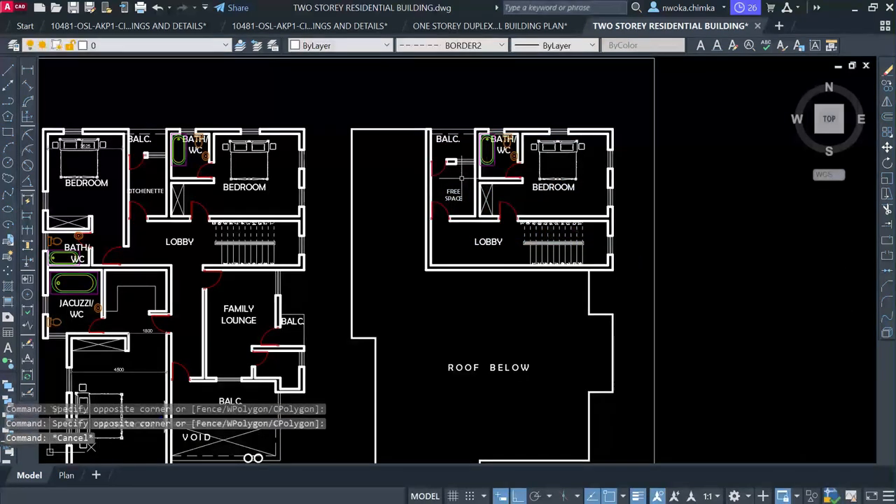
pyautogui.scroll(-4, 462, 170)
pyautogui.click(757, 26)
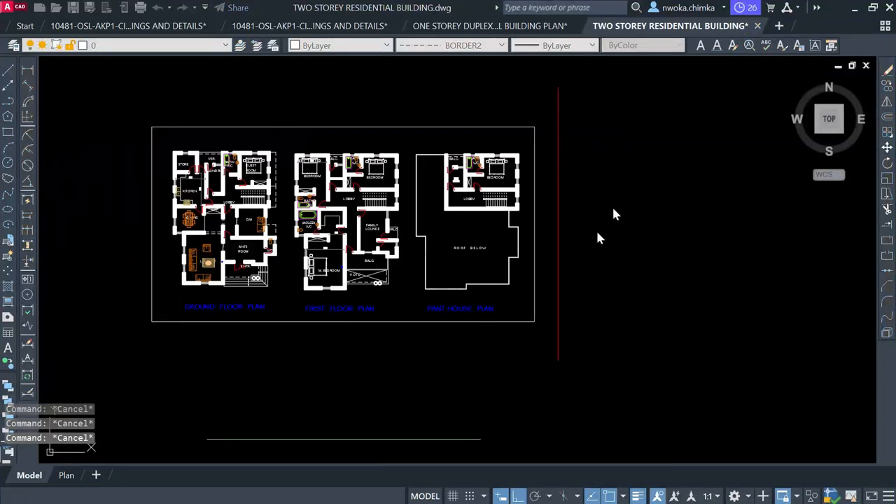
# Close the two-storey building drawing without saving changes
pyautogui.click(509, 295)
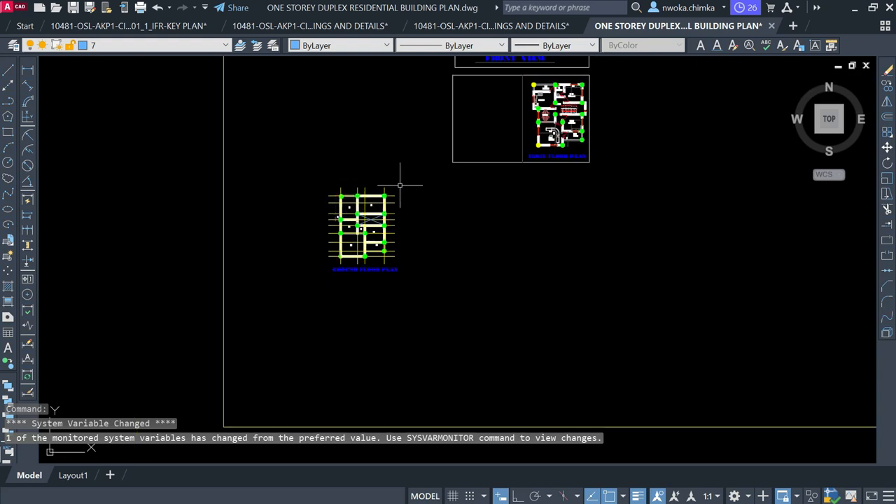
pyautogui.scroll(2, 412, 177)
pyautogui.scroll(-2, 472, 227)
pyautogui.scroll(-4, 473, 227)
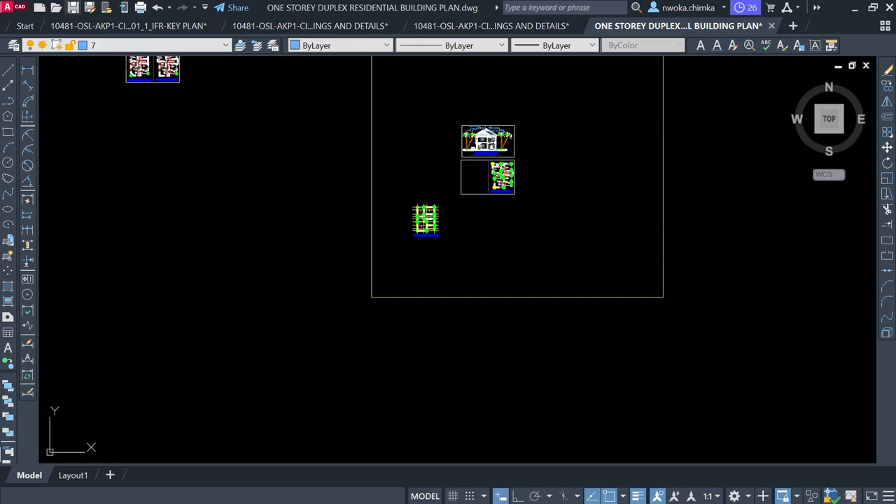
# Save the one-storey duplex drawing with Ctrl+S
pyautogui.hotkey('ctrl', 's')
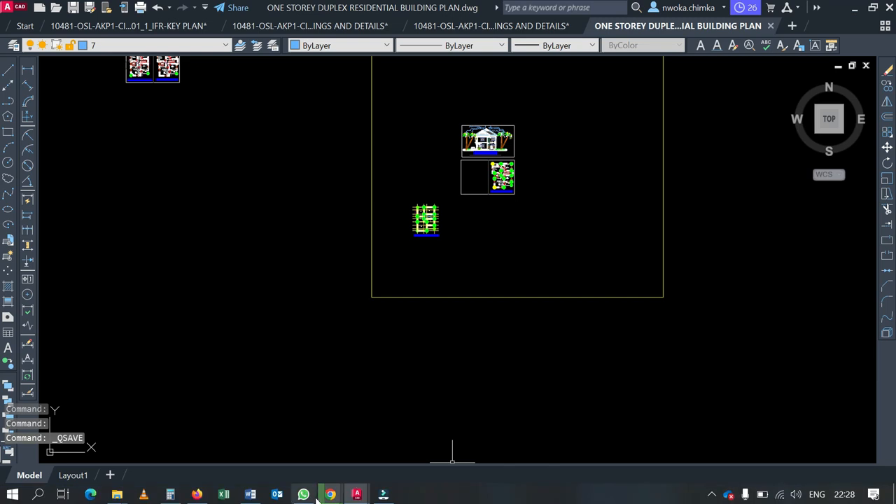
pyautogui.moveTo(330, 494)
pyautogui.click(321, 472)
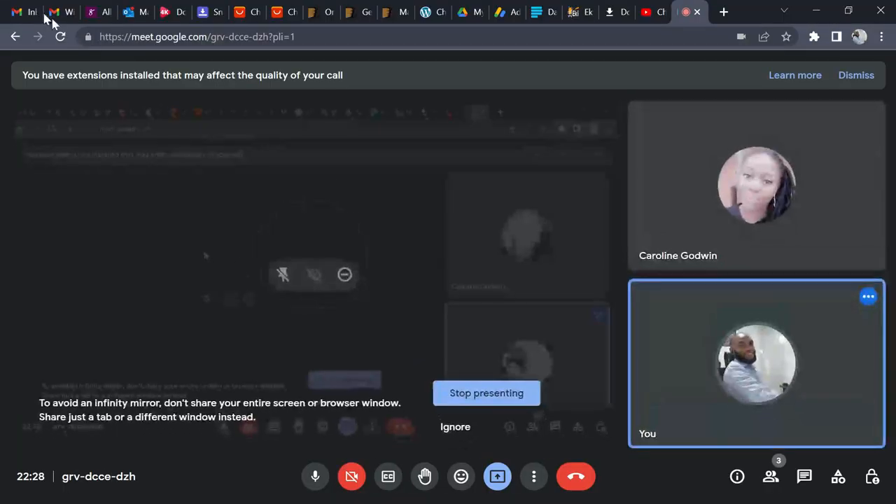
# Switch to the Gmail inbox and start a new blank email
pyautogui.click(24, 12)
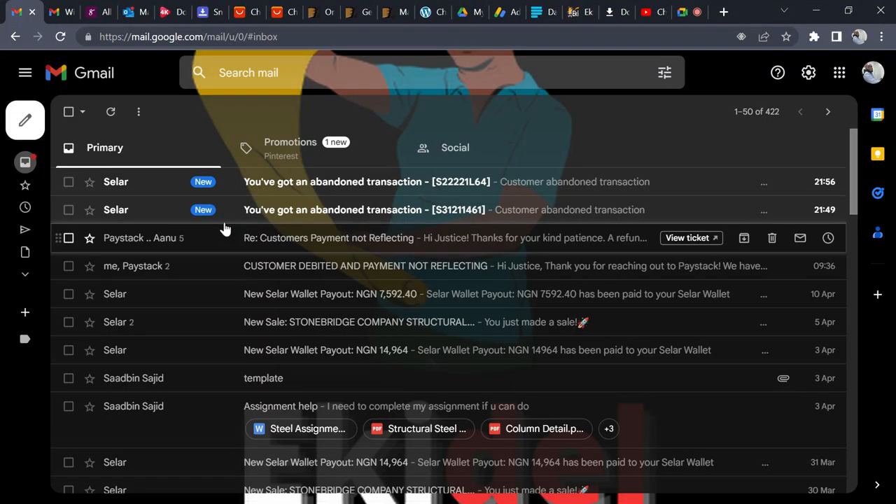
pyautogui.click(22, 120)
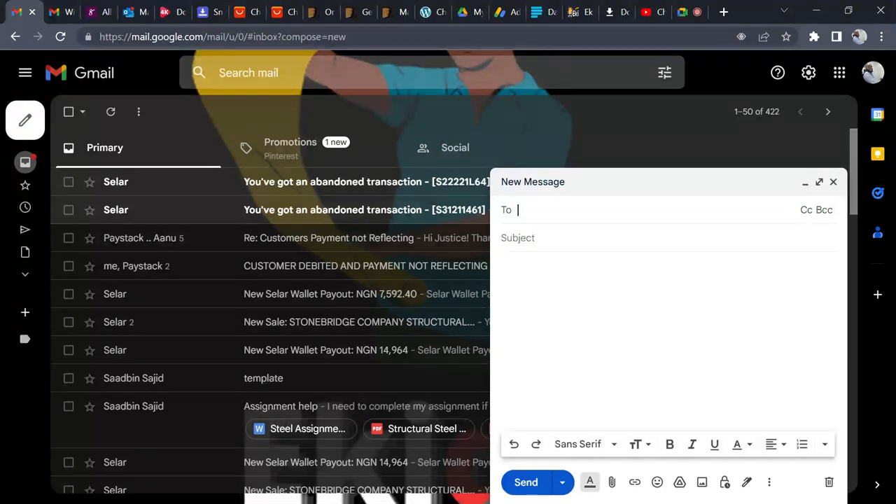
# Give the Gmail draft the subject WEEK 1 and bring up the attach-files chooser
pyautogui.click(578, 246)
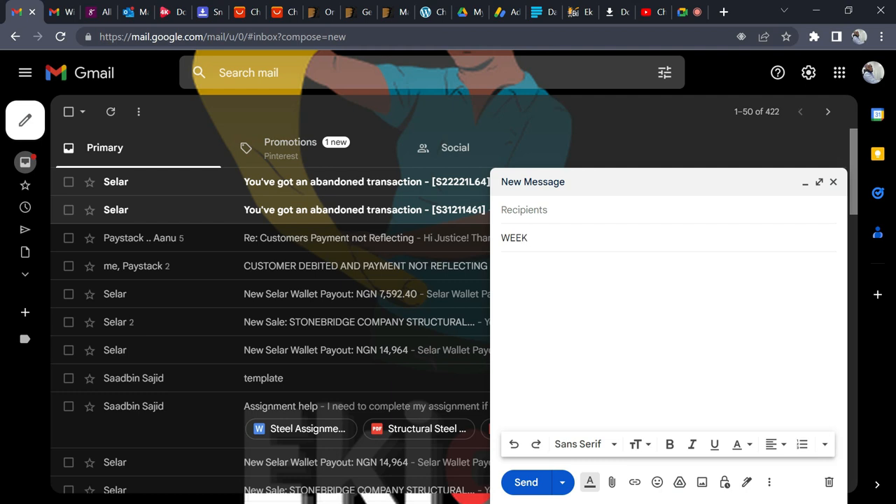
pyautogui.click(540, 204)
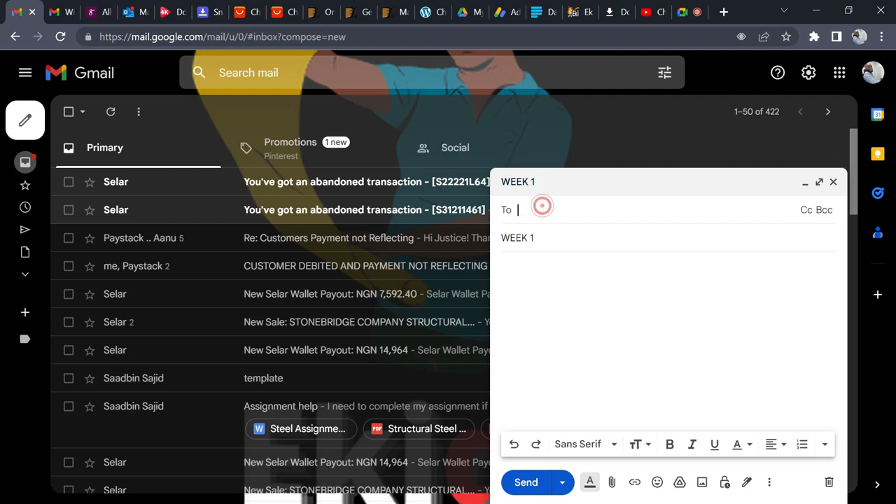
pyautogui.click(560, 296)
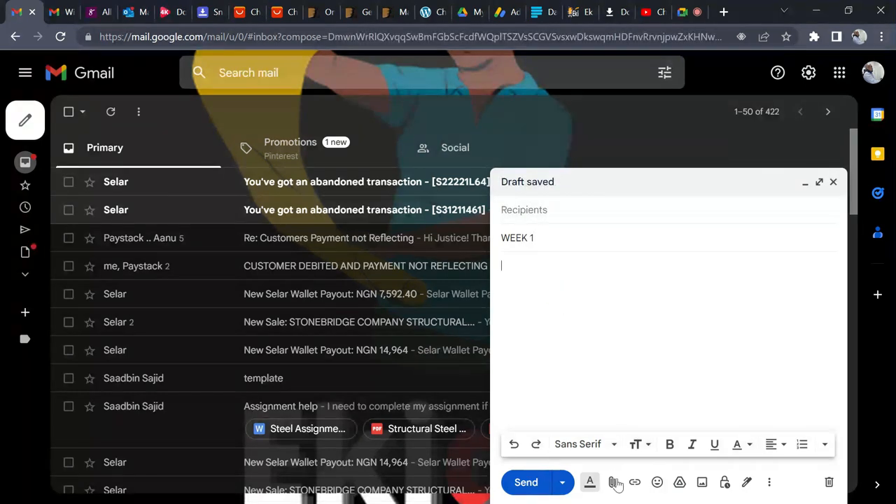
pyautogui.click(532, 209)
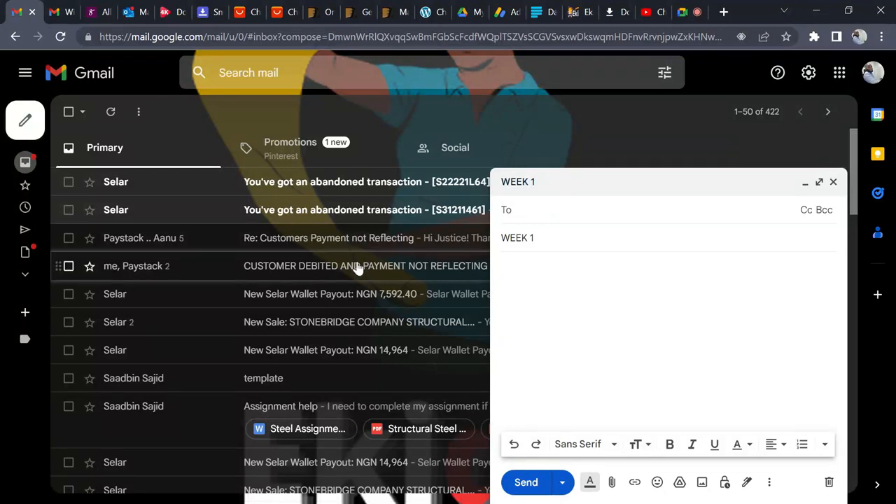
pyautogui.scroll(-2, 356, 267)
pyautogui.scroll(1, 359, 264)
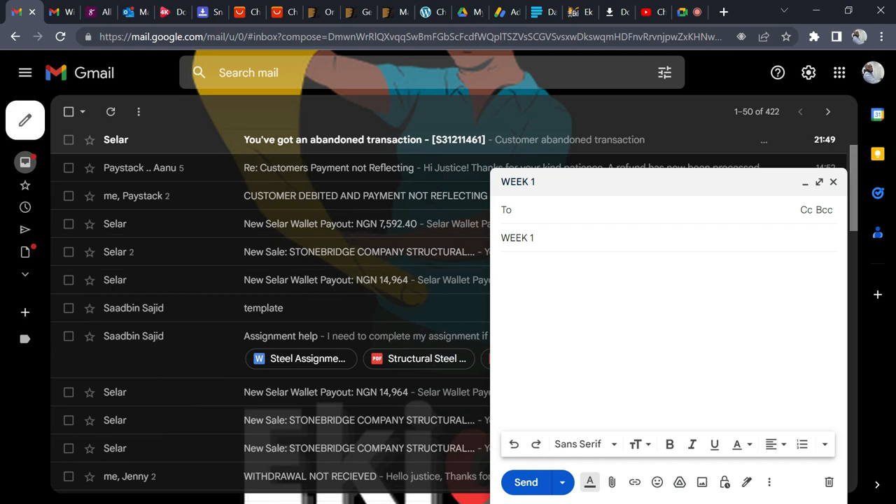
pyautogui.scroll(1, 336, 231)
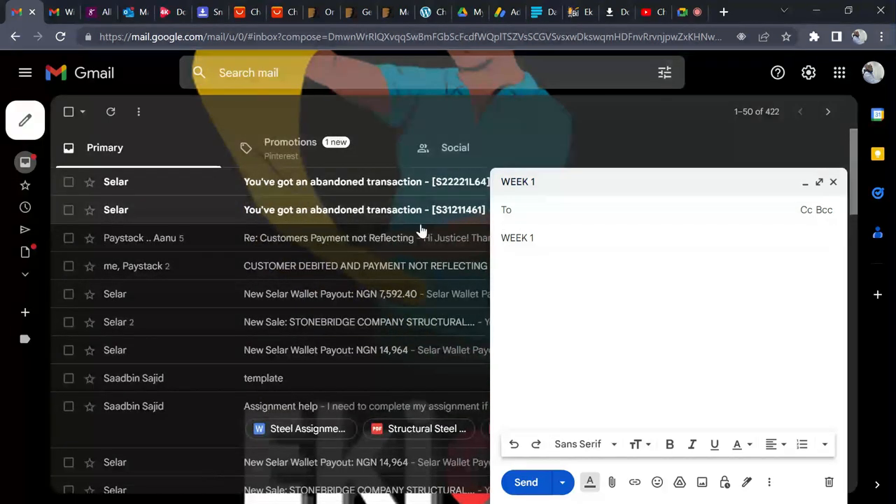
pyautogui.scroll(-1, 413, 233)
pyautogui.scroll(-1, 409, 233)
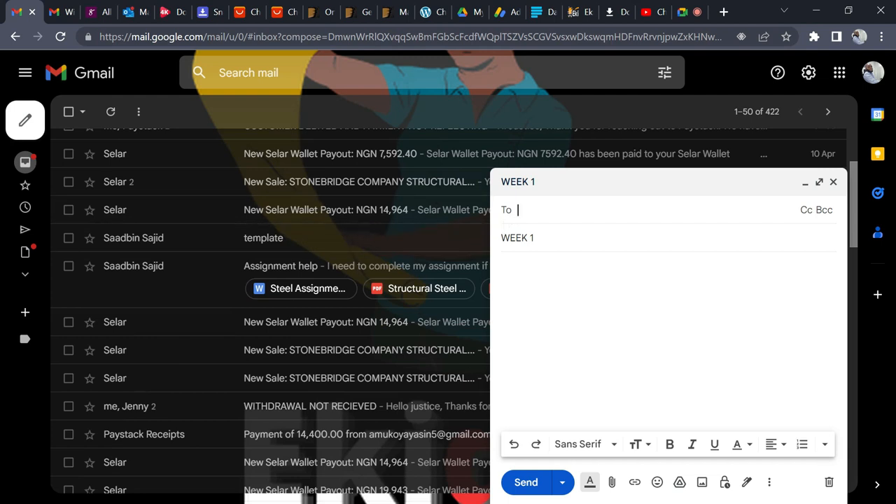
pyautogui.click(614, 482)
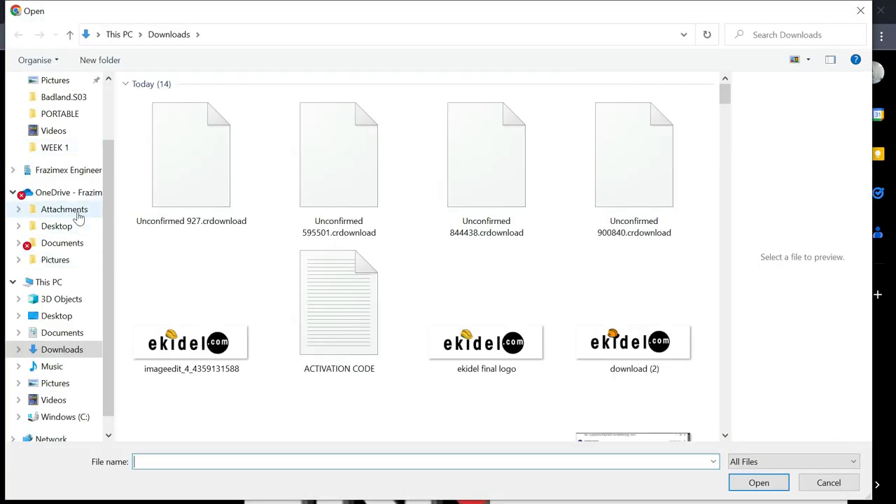
# Navigate the file picker into the WEEK 1 folder
pyautogui.click(58, 149)
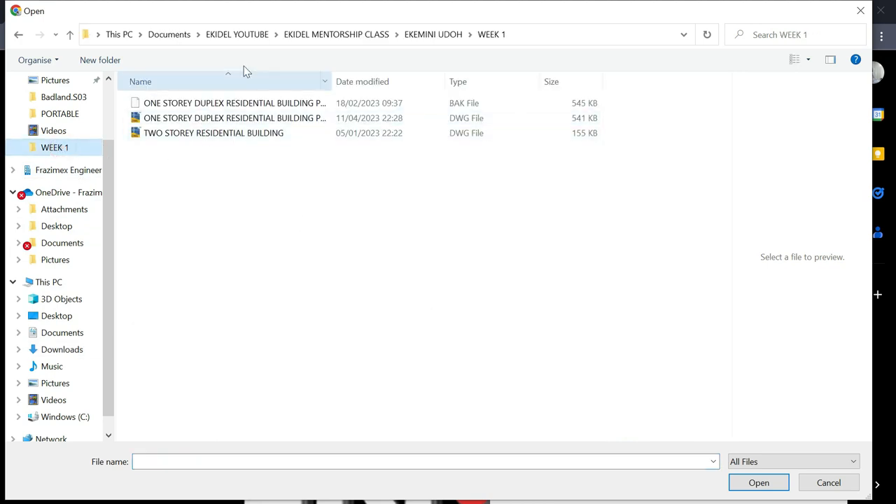
pyautogui.click(443, 36)
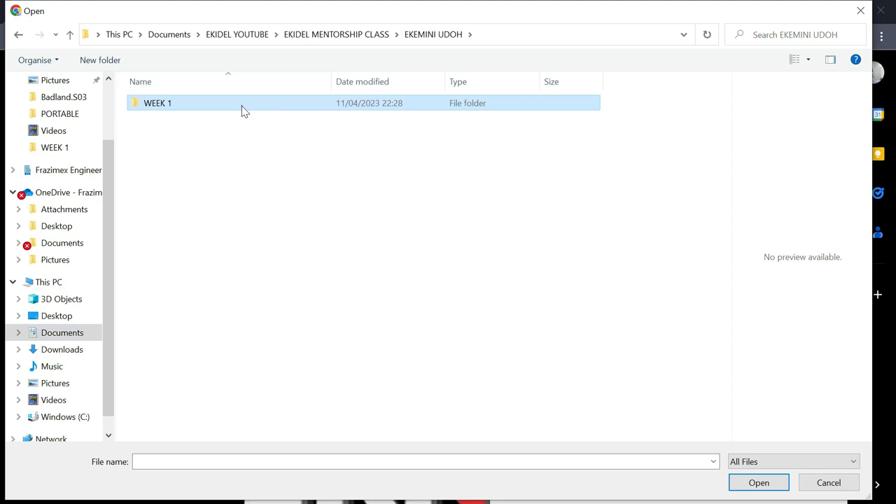
pyautogui.doubleClick(241, 106)
# Marquee-select the DWG drawings, then switch to the ONE STOREY DUPLEX drawing in AutoCAD
pyautogui.click(276, 201)
pyautogui.moveTo(333, 183); pyautogui.dragTo(214, 122)
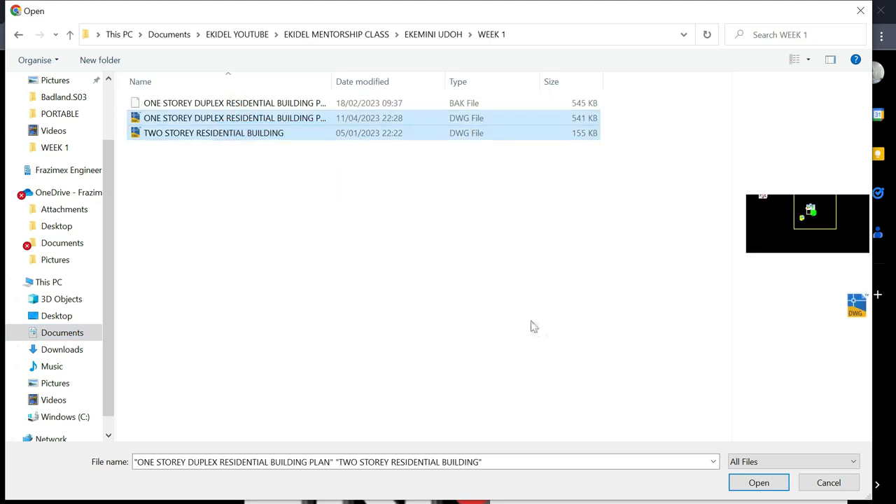
pyautogui.click(370, 266)
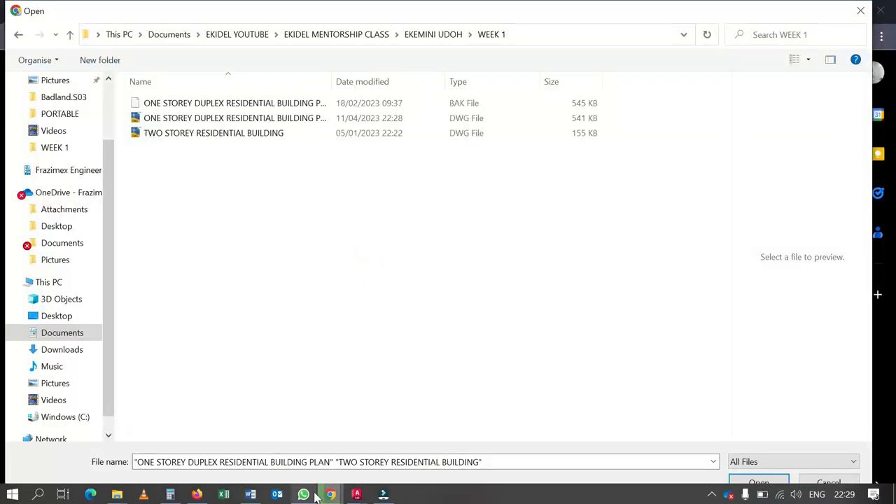
pyautogui.moveTo(355, 496)
pyautogui.click(845, 439)
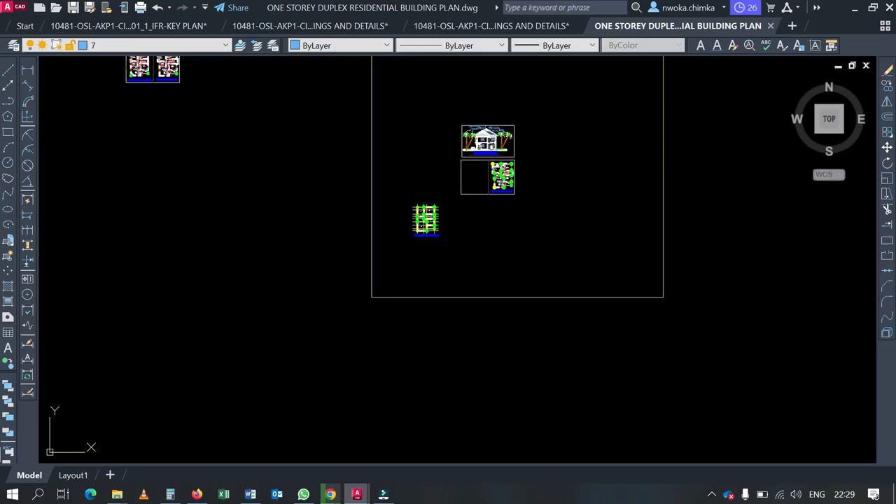
# Save the one-storey duplex drawing with Ctrl+S and reselect both DWG files in the WEEK 1 picker
pyautogui.scroll(5, 435, 221)
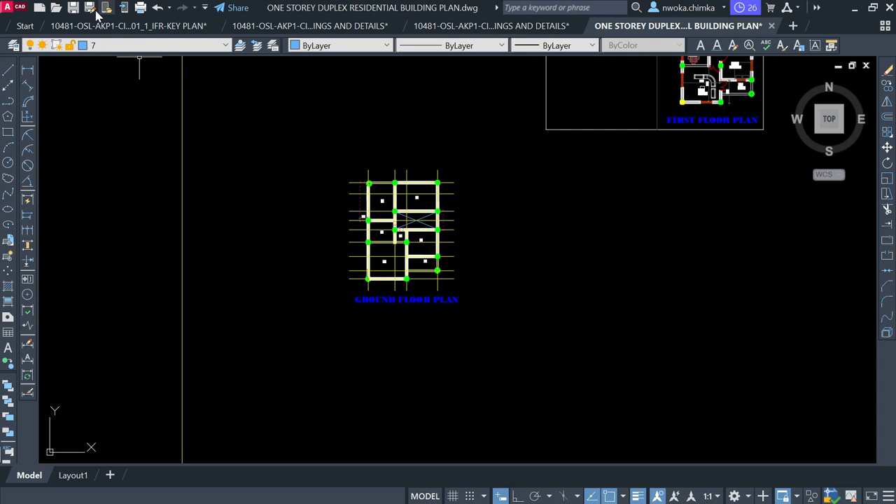
pyautogui.hotkey('ctrl', 's')
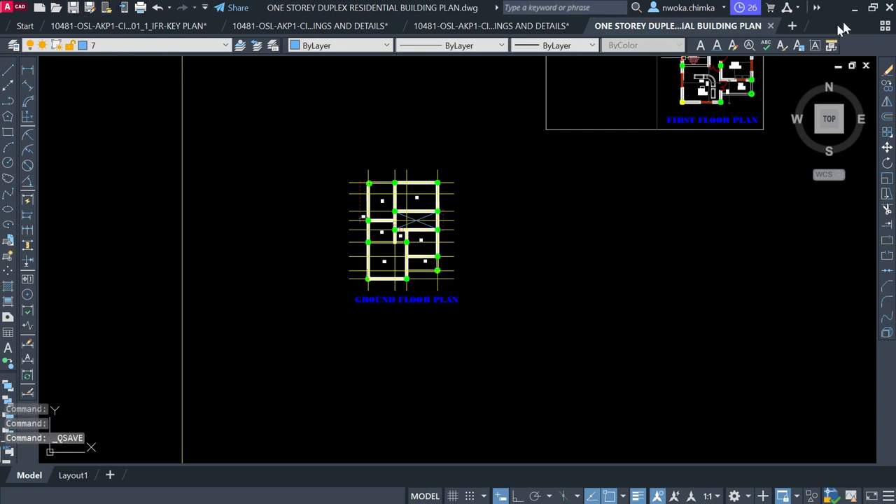
pyautogui.click(857, 10)
pyautogui.click(314, 179)
pyautogui.moveTo(409, 190); pyautogui.dragTo(213, 118)
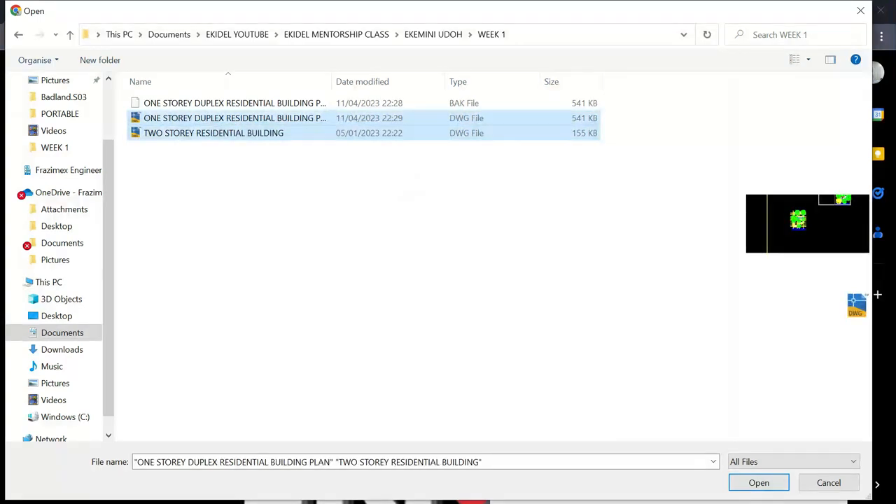
# Attach both DWG plans, address the message to the student's suggested e-mail, and send it
pyautogui.click(759, 482)
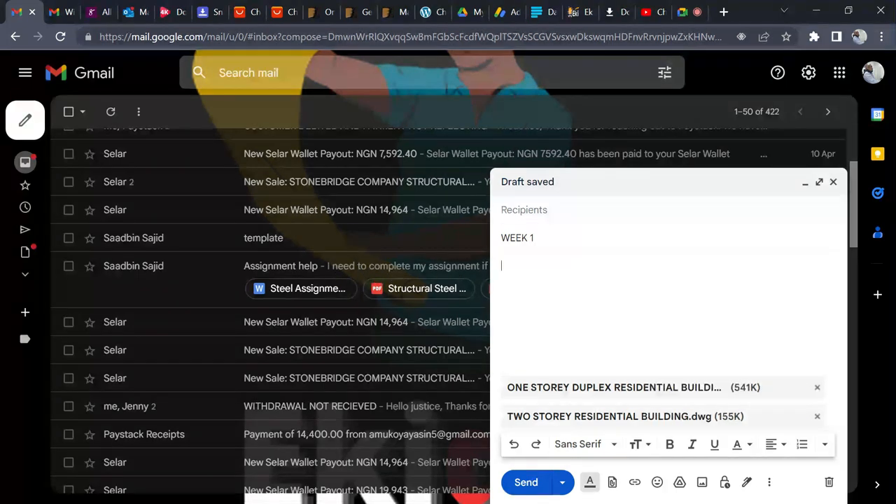
pyautogui.click(543, 211)
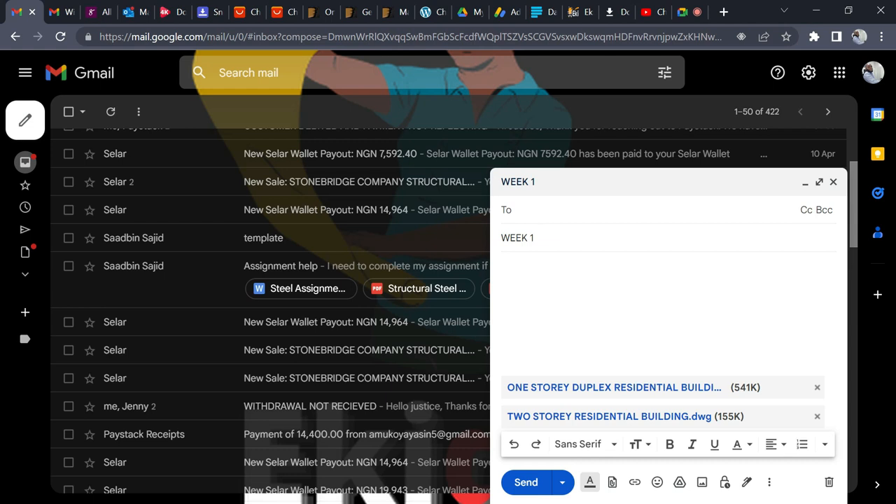
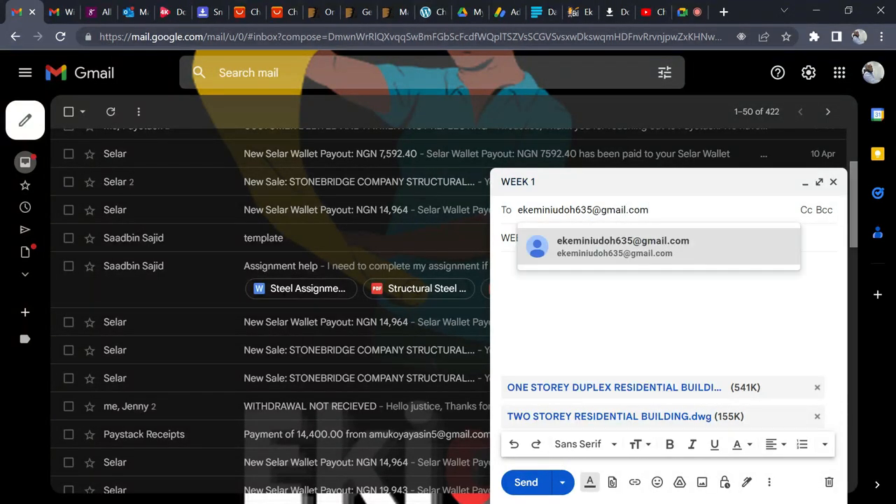
pyautogui.click(591, 244)
pyautogui.click(550, 280)
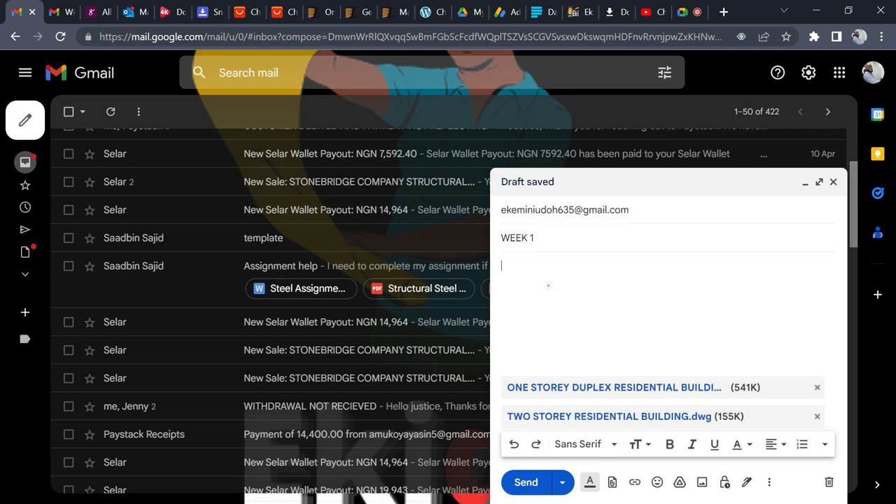
pyautogui.click(526, 482)
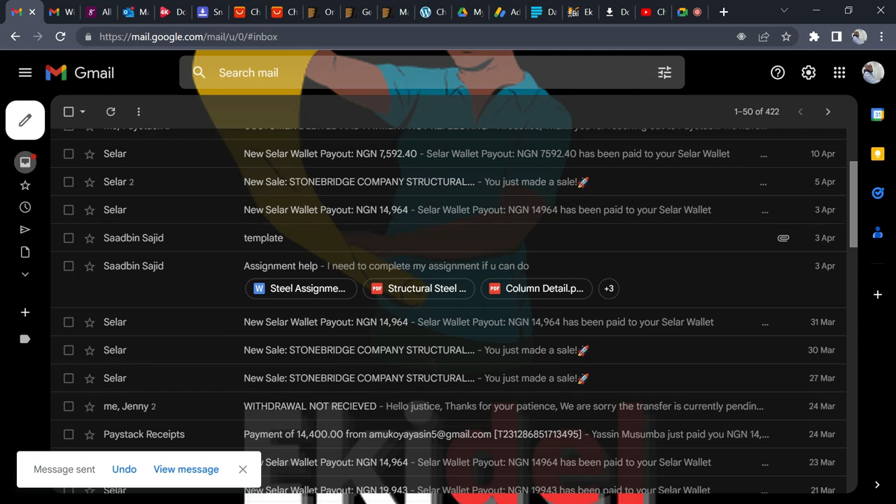
# Return to the Meet call, stop presenting, and pick presenting the entire screen
pyautogui.click(692, 12)
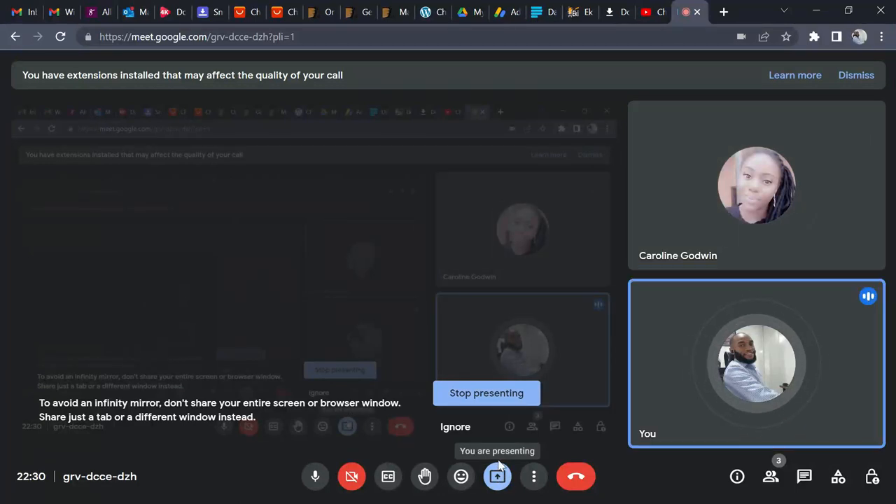
pyautogui.click(498, 395)
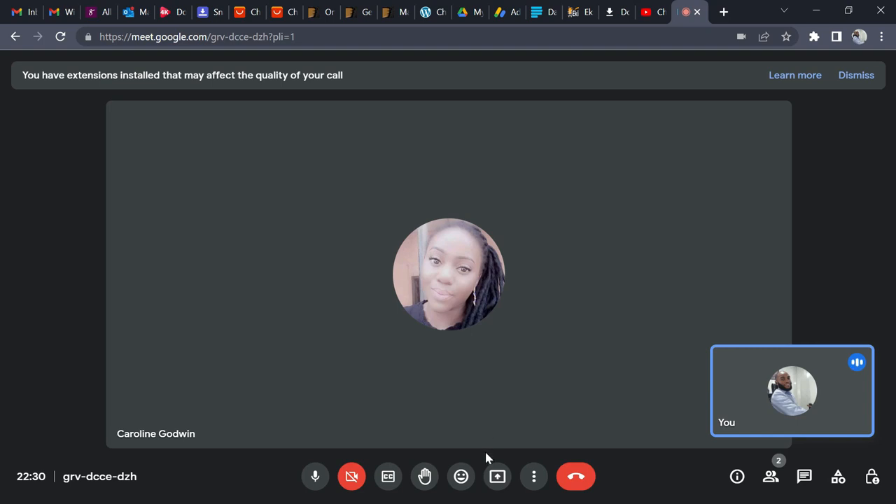
pyautogui.click(497, 476)
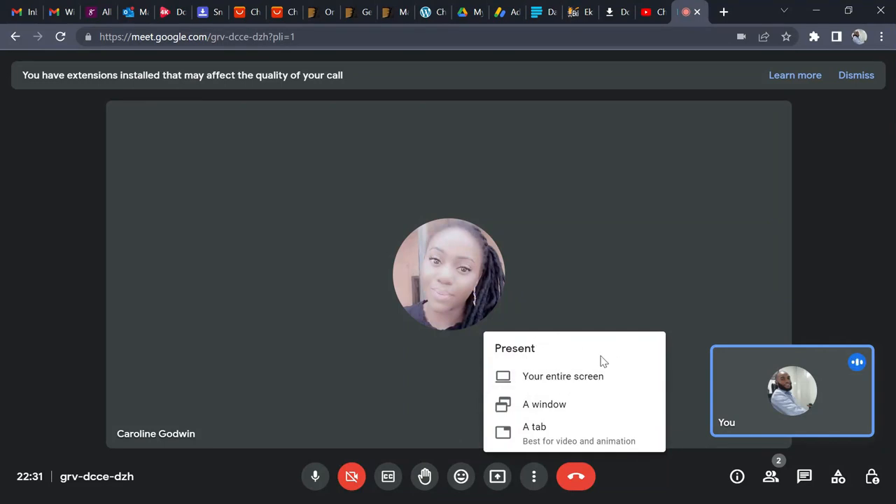
pyautogui.click(561, 377)
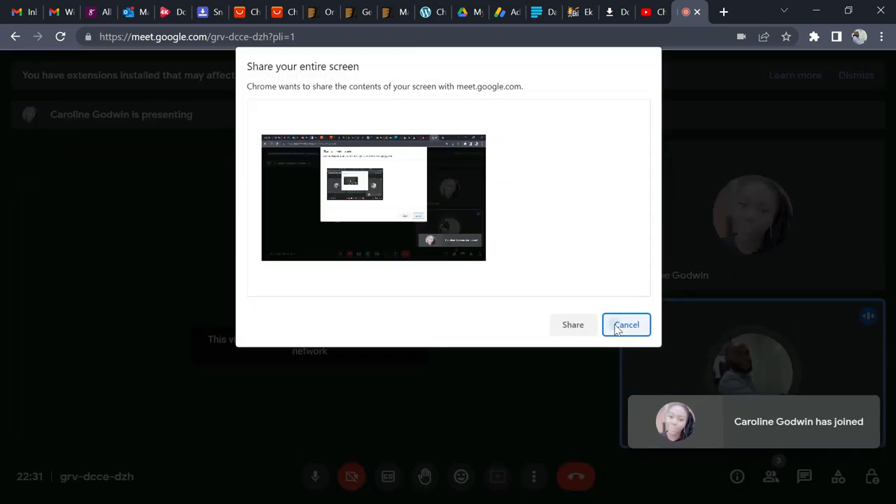
# Cancel the Share your entire screen prompt so the other participant's structural model shows
pyautogui.click(618, 324)
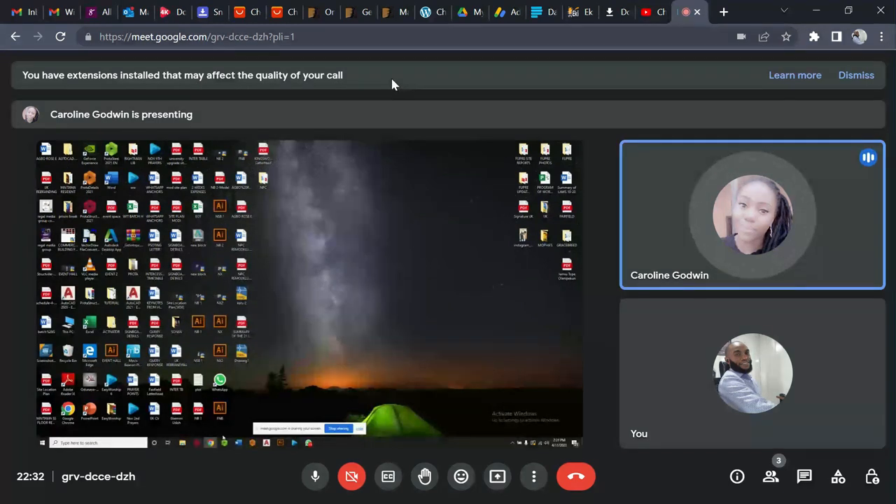
pyautogui.moveTo(393, 152)
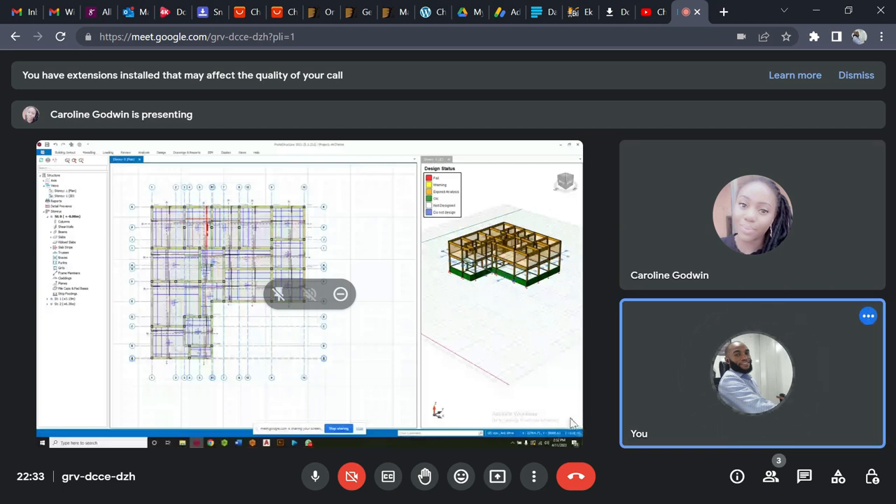
# Leave the Google Meet call with the red Leave call button
pyautogui.click(574, 477)
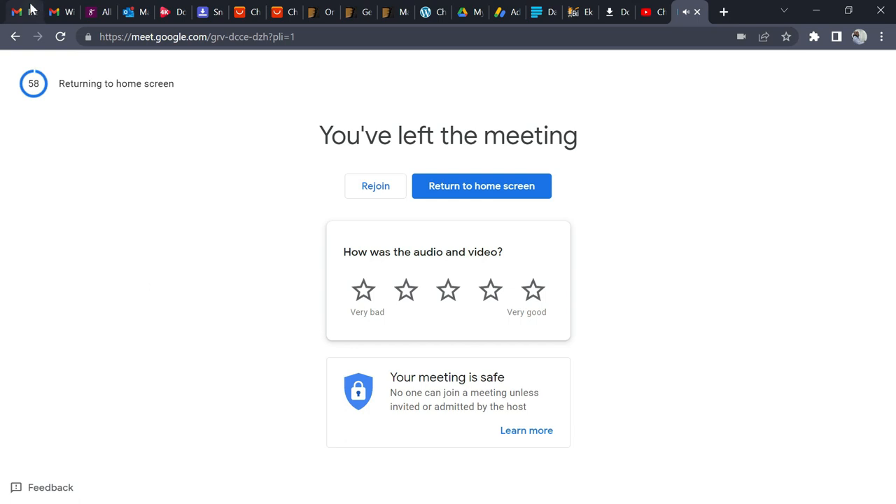
# Minimize Chrome and the File Explorer window to reveal the desktop
pyautogui.click(30, 9)
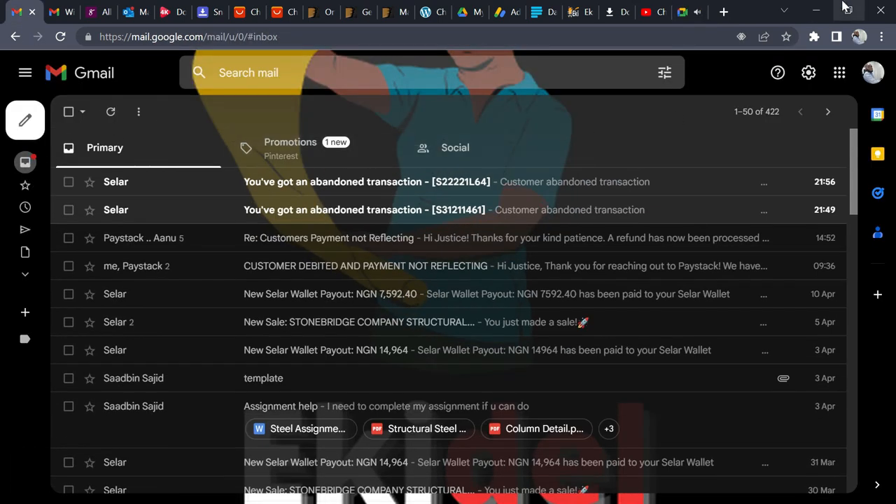
pyautogui.click(817, 12)
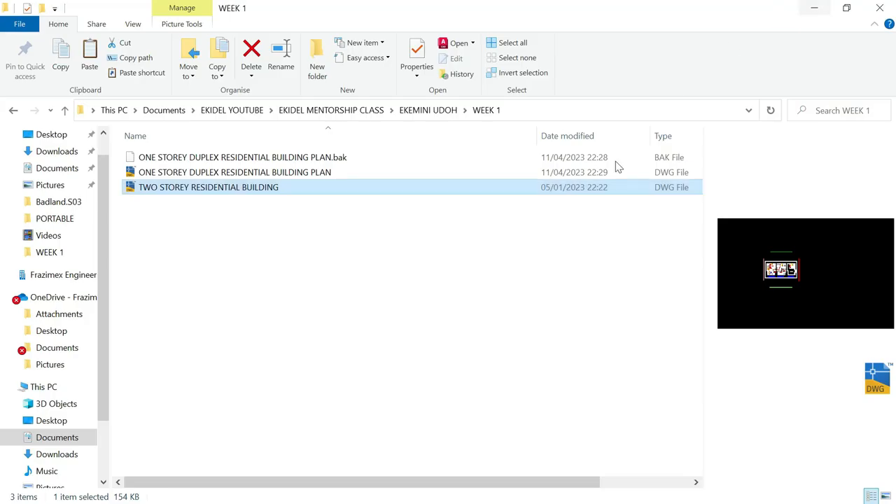
pyautogui.click(632, 305)
pyautogui.click(814, 8)
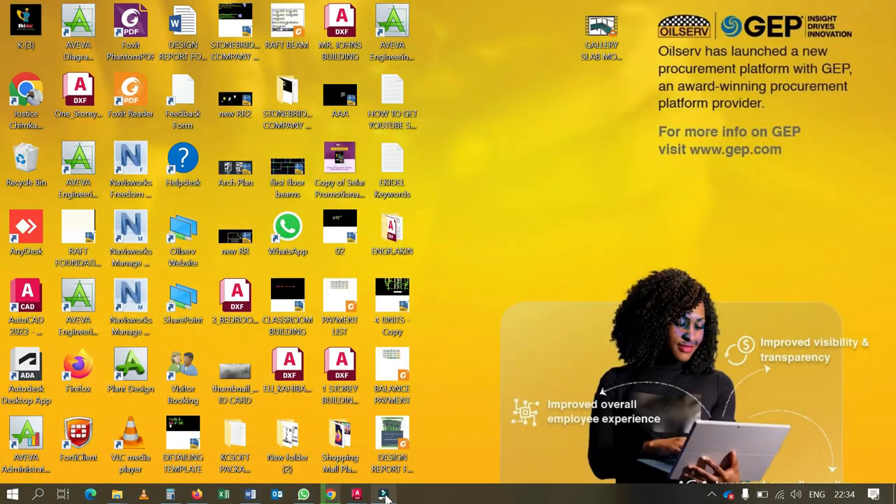
# Briefly restore then minimize Filmora, and open the screen recorder's tray icon menu
pyautogui.moveTo(385, 496)
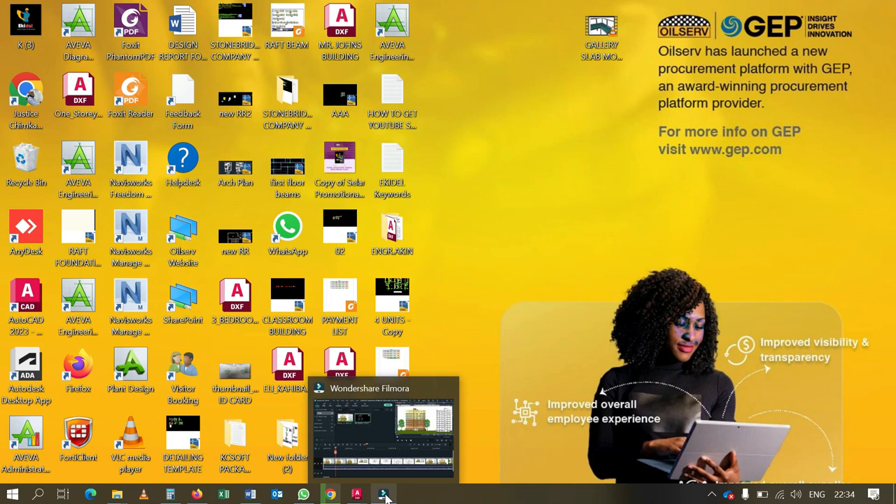
pyautogui.click(384, 495)
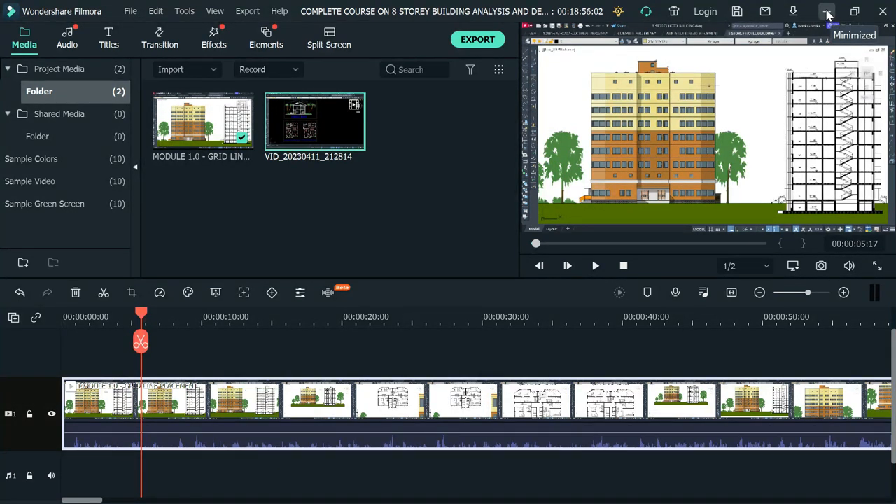
pyautogui.click(827, 15)
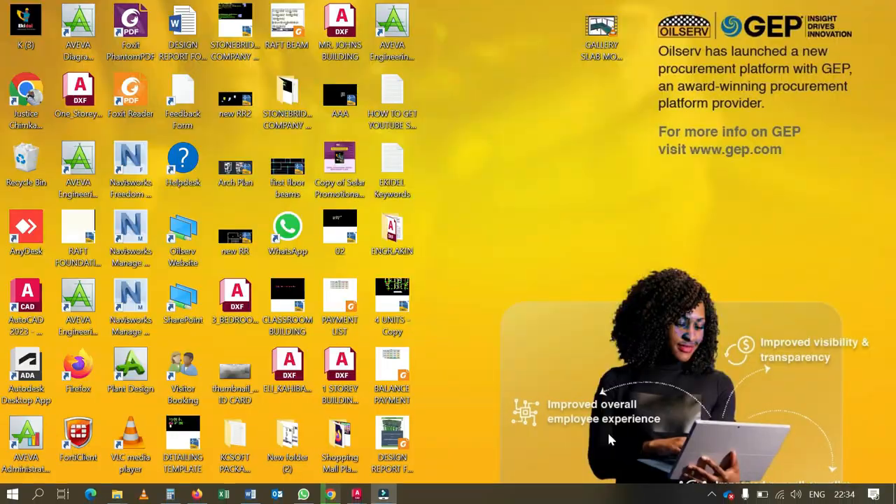
pyautogui.click(706, 493)
pyautogui.rightClick(719, 448)
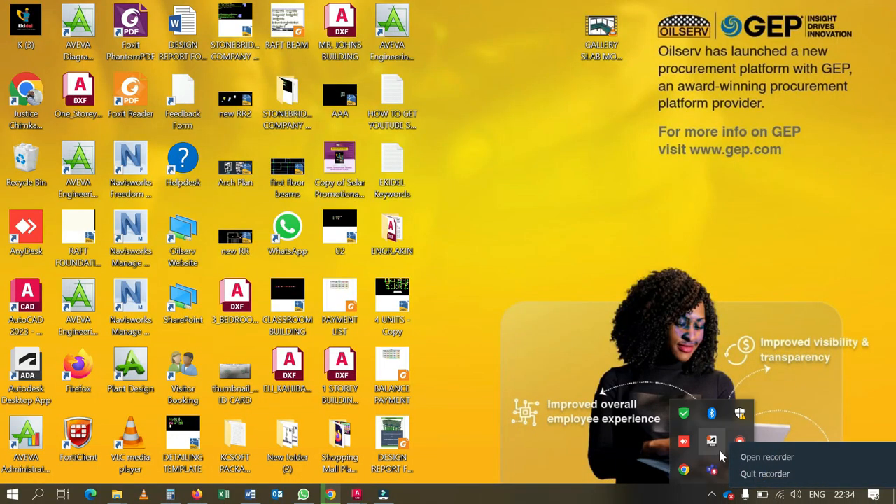